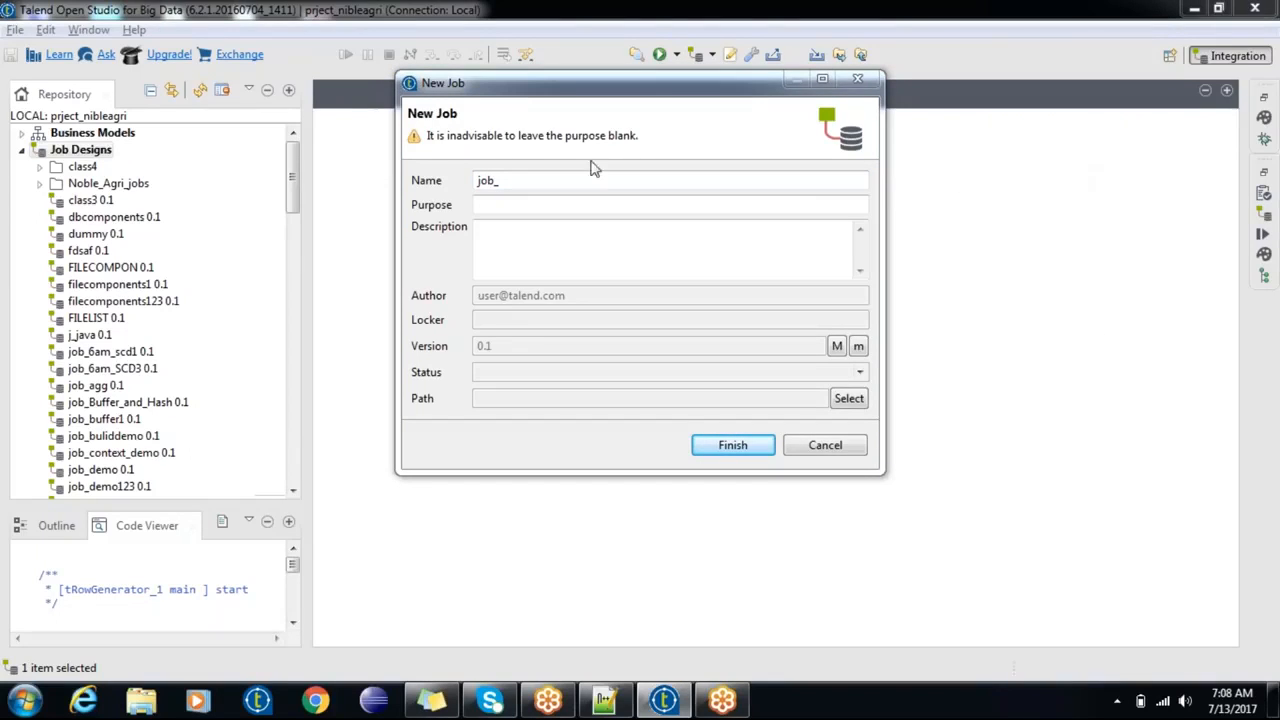
# Step: Name the new job job_tmap9 and create it
pyautogui.click(534, 180)
pyautogui.write('tmap')
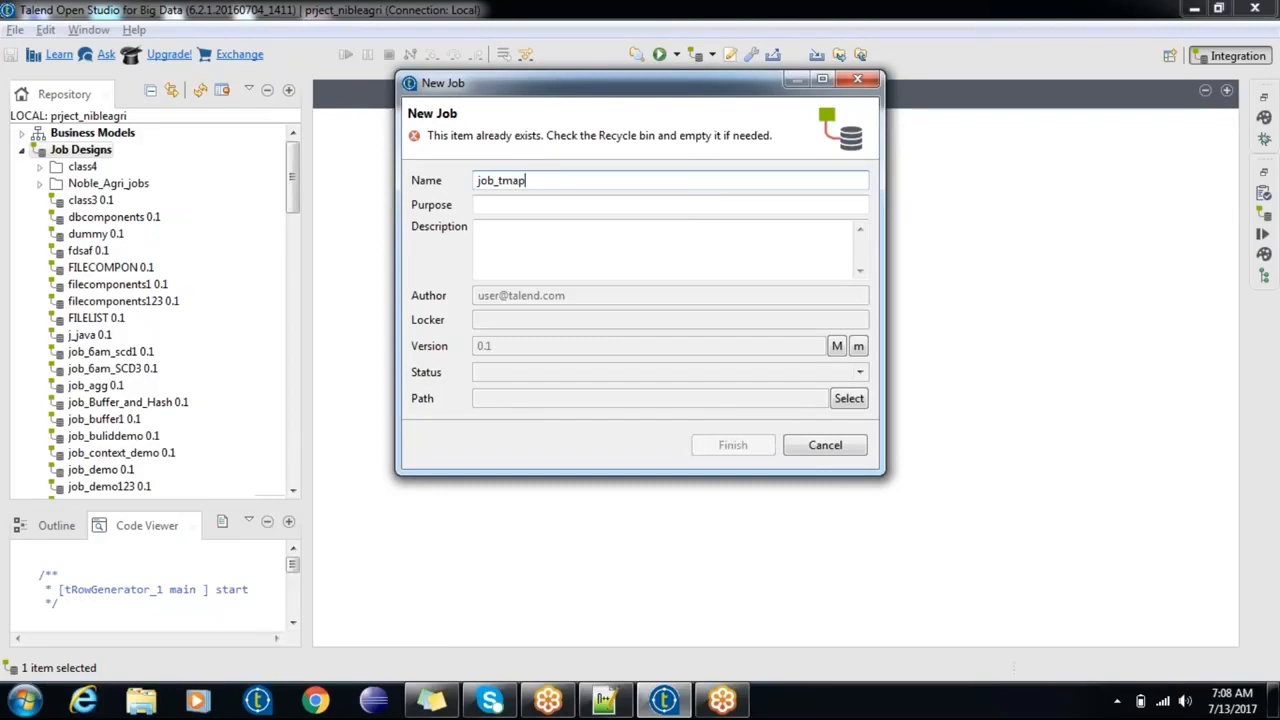
pyautogui.write('9')
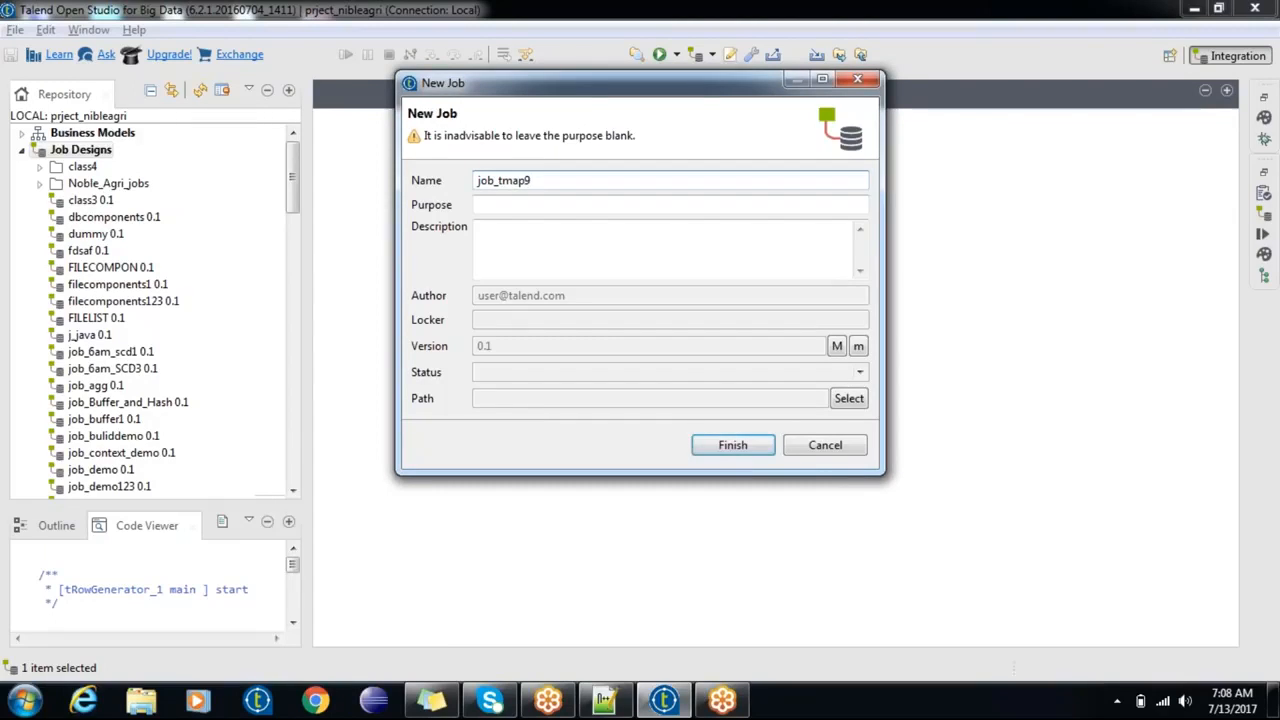
pyautogui.click(727, 447)
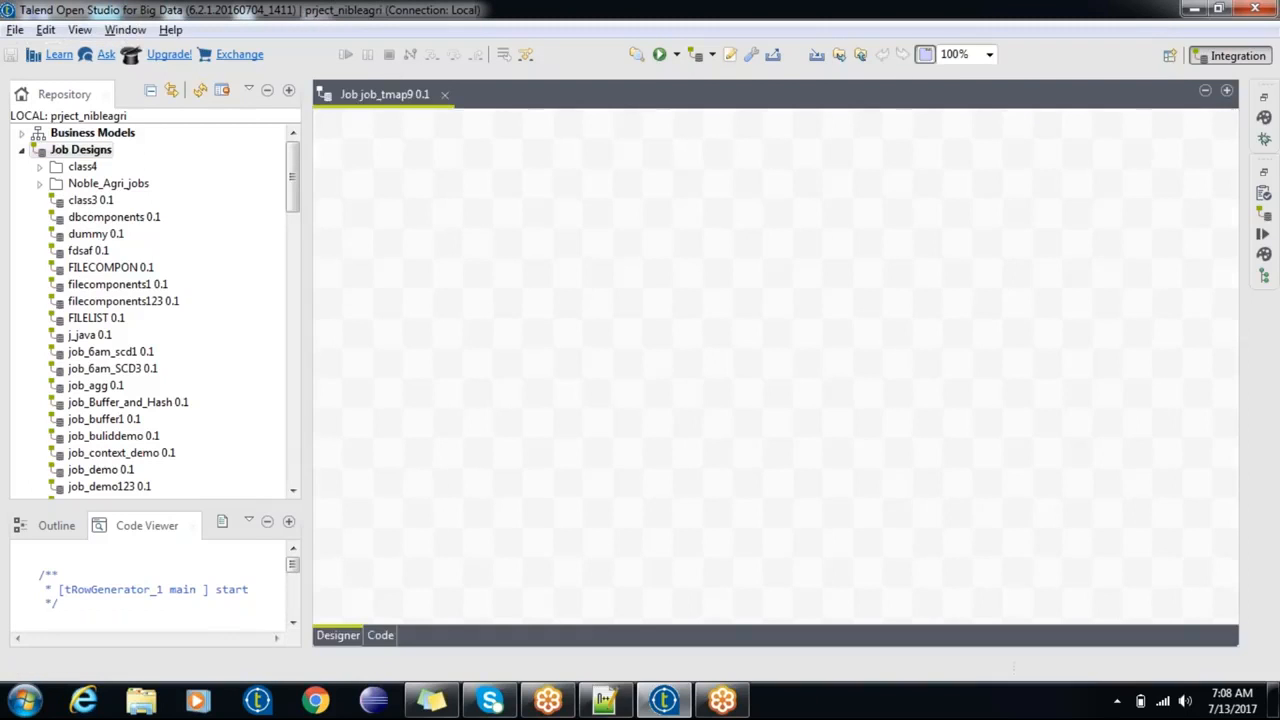
# Step: Place the employee 0.1 delimited file metadata on the job canvas as a tFileInputDelimited component
pyautogui.moveTo(293, 184); pyautogui.dragTo(294, 362)
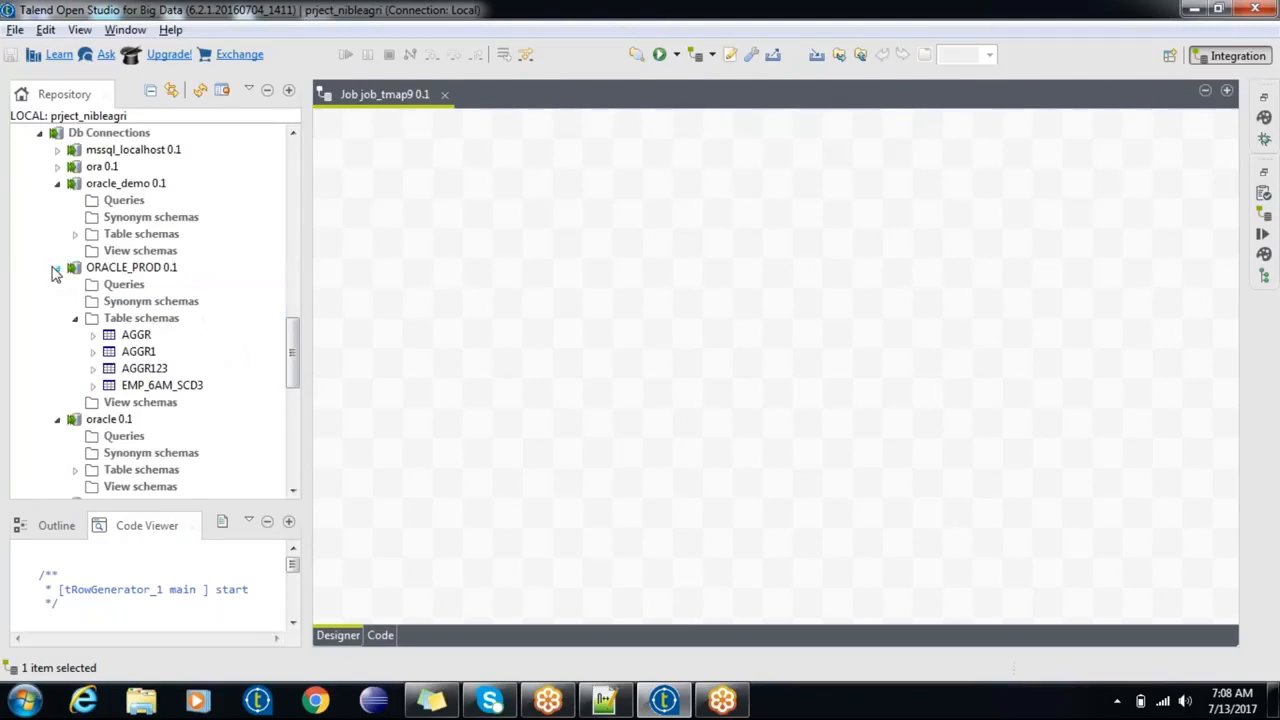
pyautogui.click(57, 267)
pyautogui.click(57, 183)
pyautogui.click(40, 133)
pyautogui.click(40, 217)
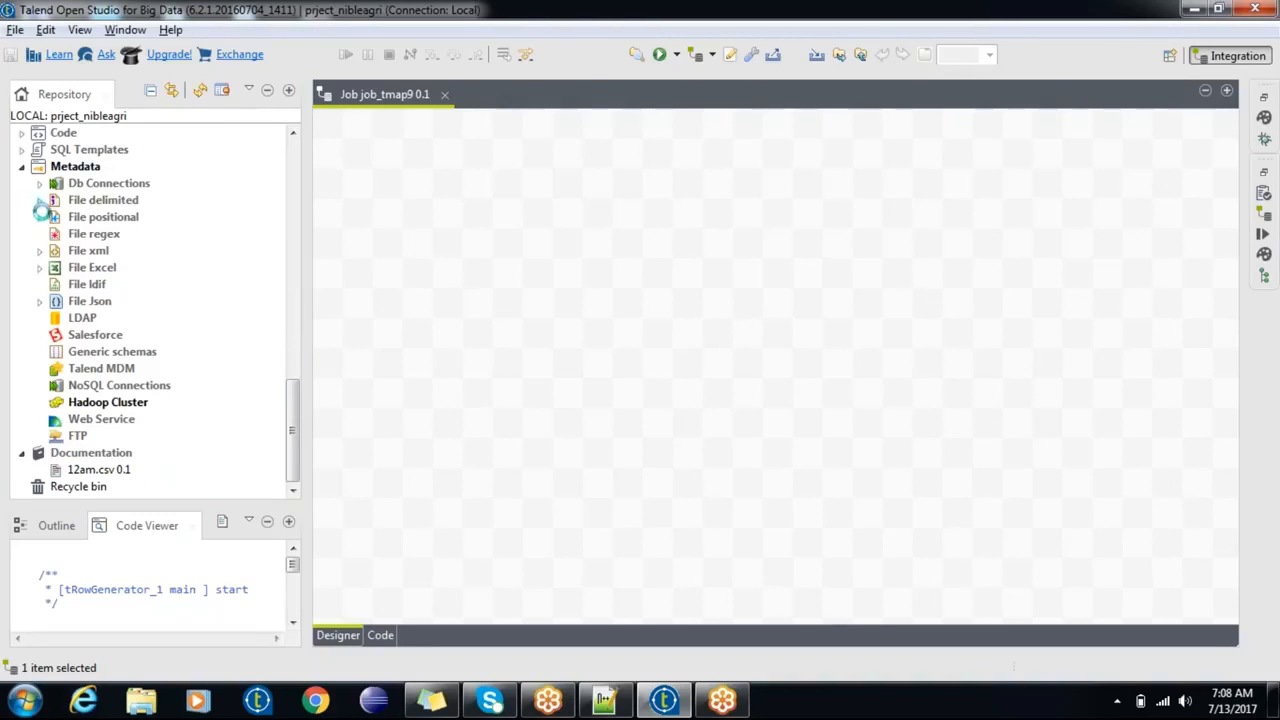
pyautogui.click(40, 203)
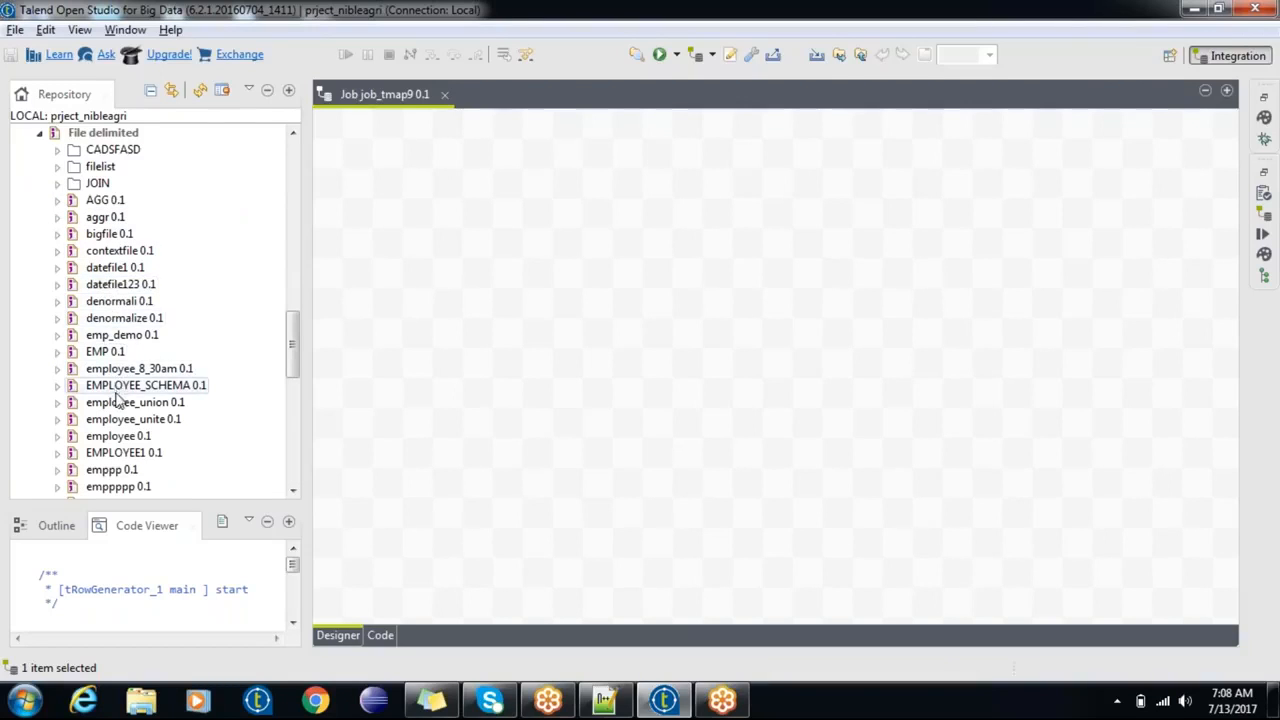
pyautogui.moveTo(118, 436); pyautogui.dragTo(360, 268)
pyautogui.click(668, 428)
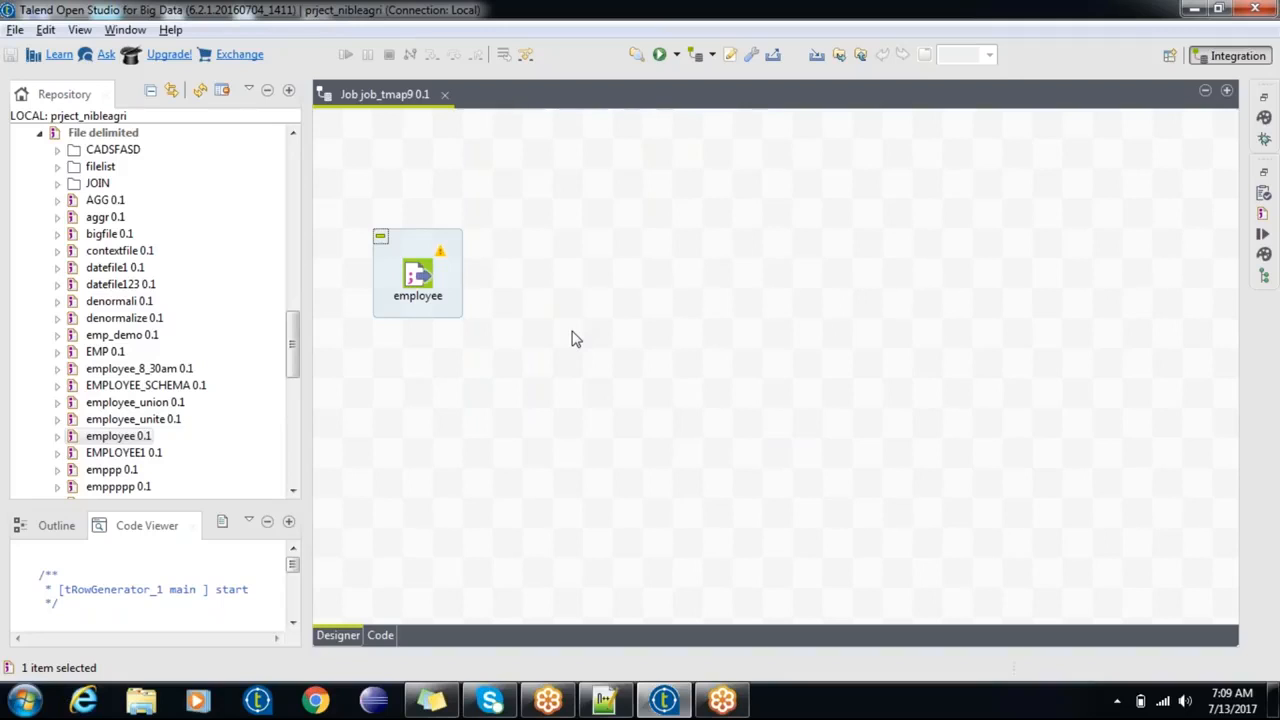
# Step: Add a tMap component to the canvas and align it beside the employee input
pyautogui.click(575, 339)
pyautogui.write('tmap')
pyautogui.press('Return')
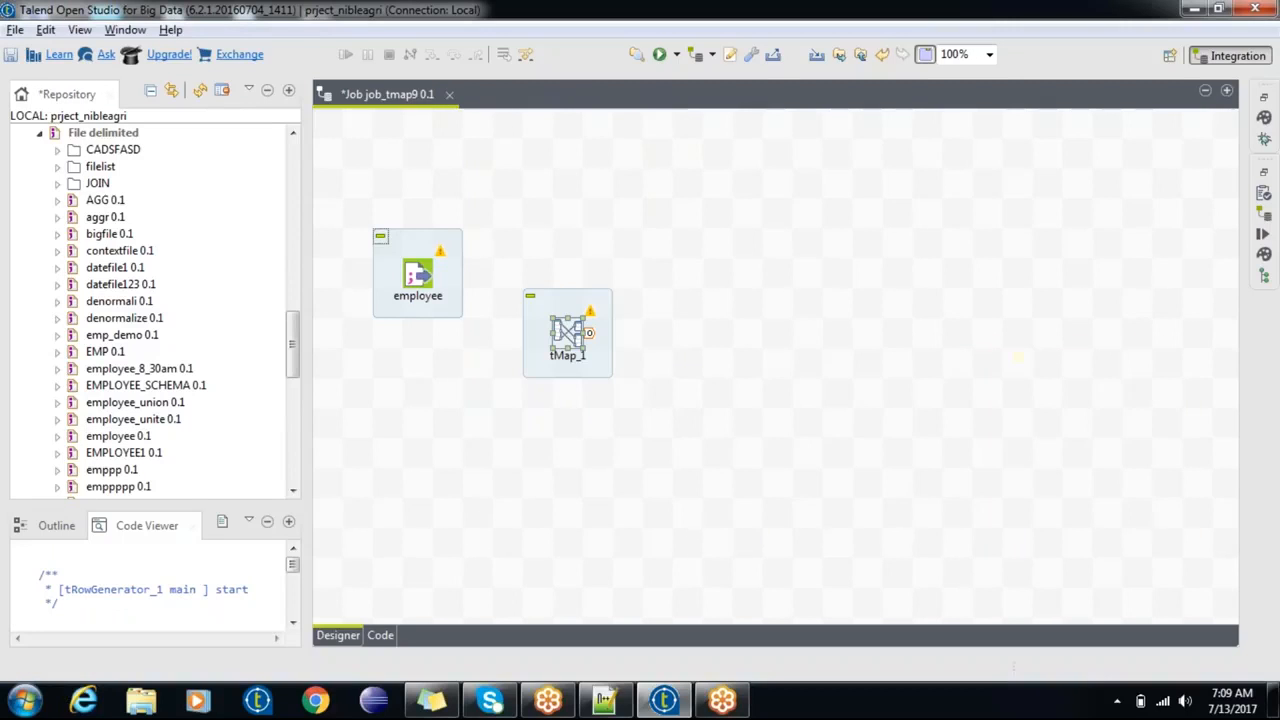
pyautogui.moveTo(560, 307); pyautogui.dragTo(566, 247)
# Step: Connect the employee input to tMap_1 with a Main row
pyautogui.click(418, 275)
pyautogui.rightClick(418, 275)
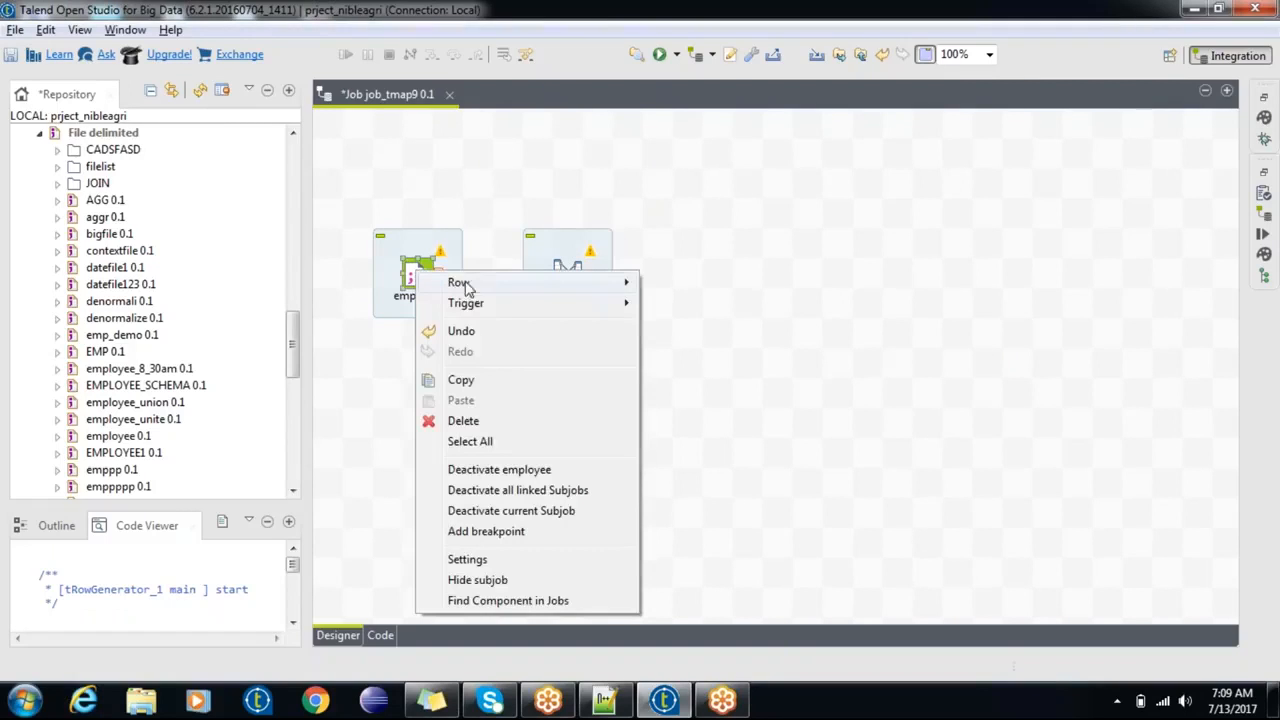
pyautogui.moveTo(514, 280)
pyautogui.click(700, 286)
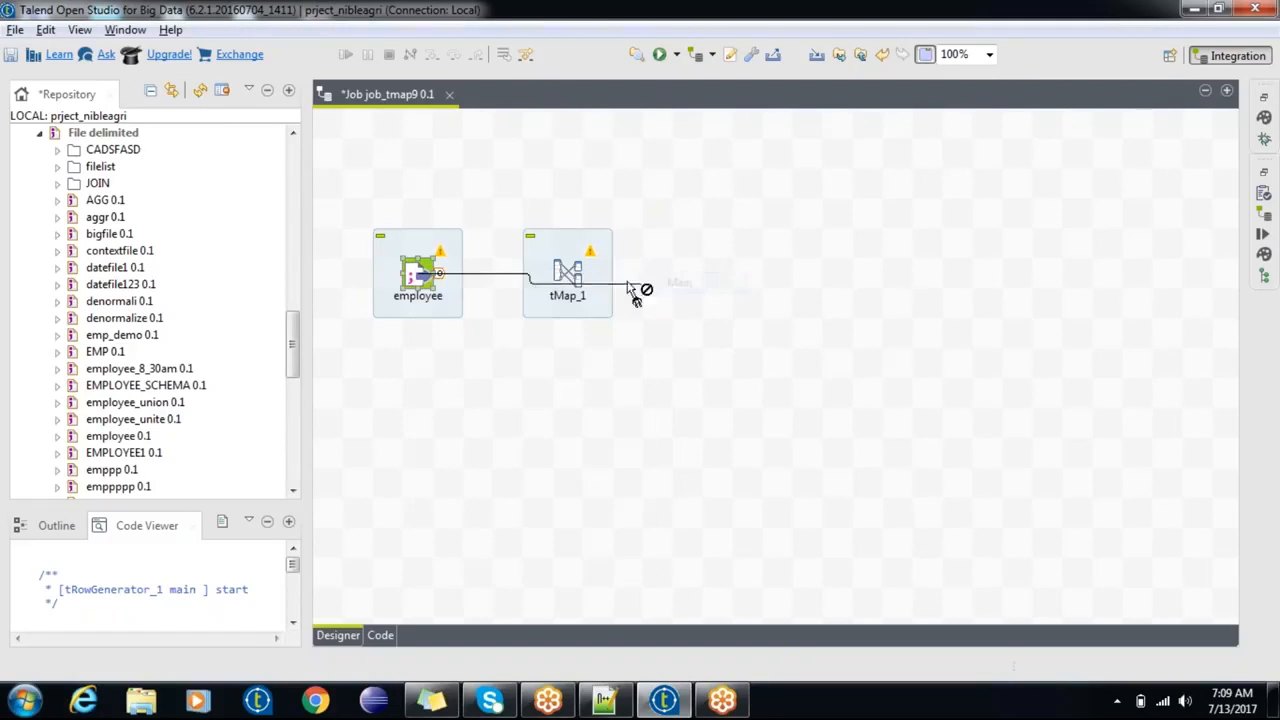
pyautogui.click(565, 272)
# Step: Look over the tMap_1 mapping editor and the basic settings of the employee component
pyautogui.doubleClick(567, 275)
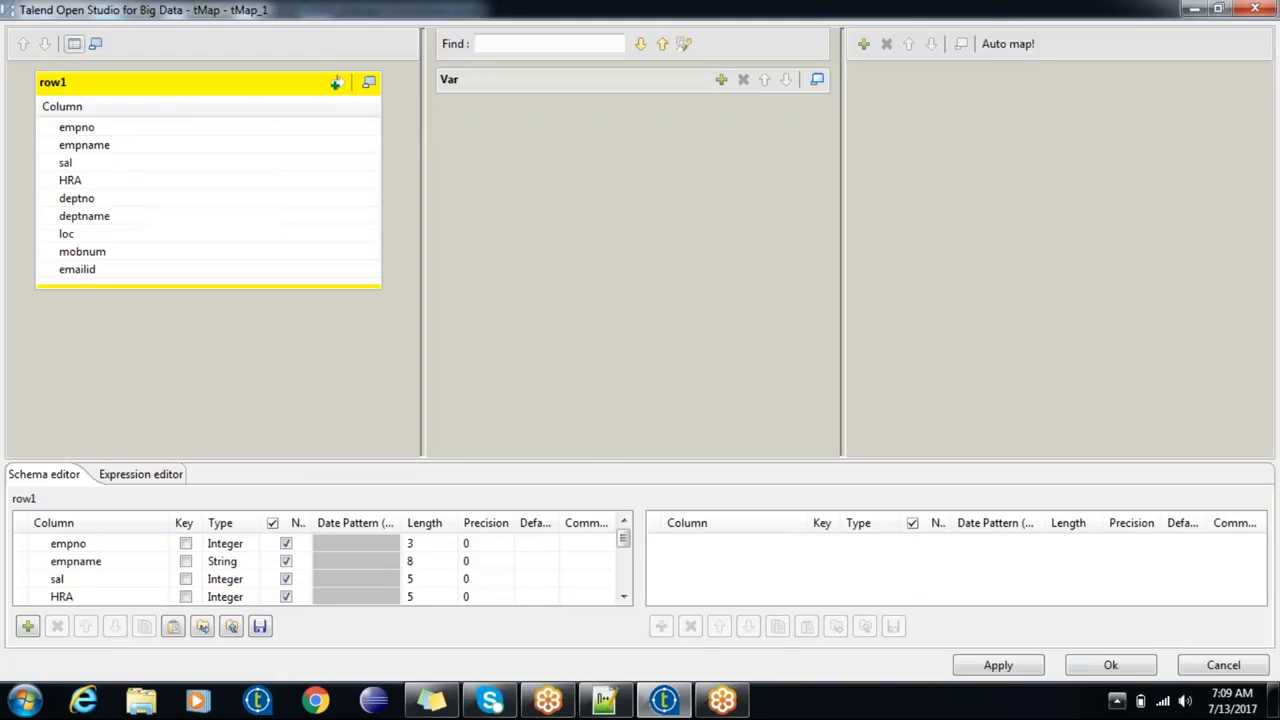
pyautogui.click(1108, 666)
pyautogui.doubleClick(420, 277)
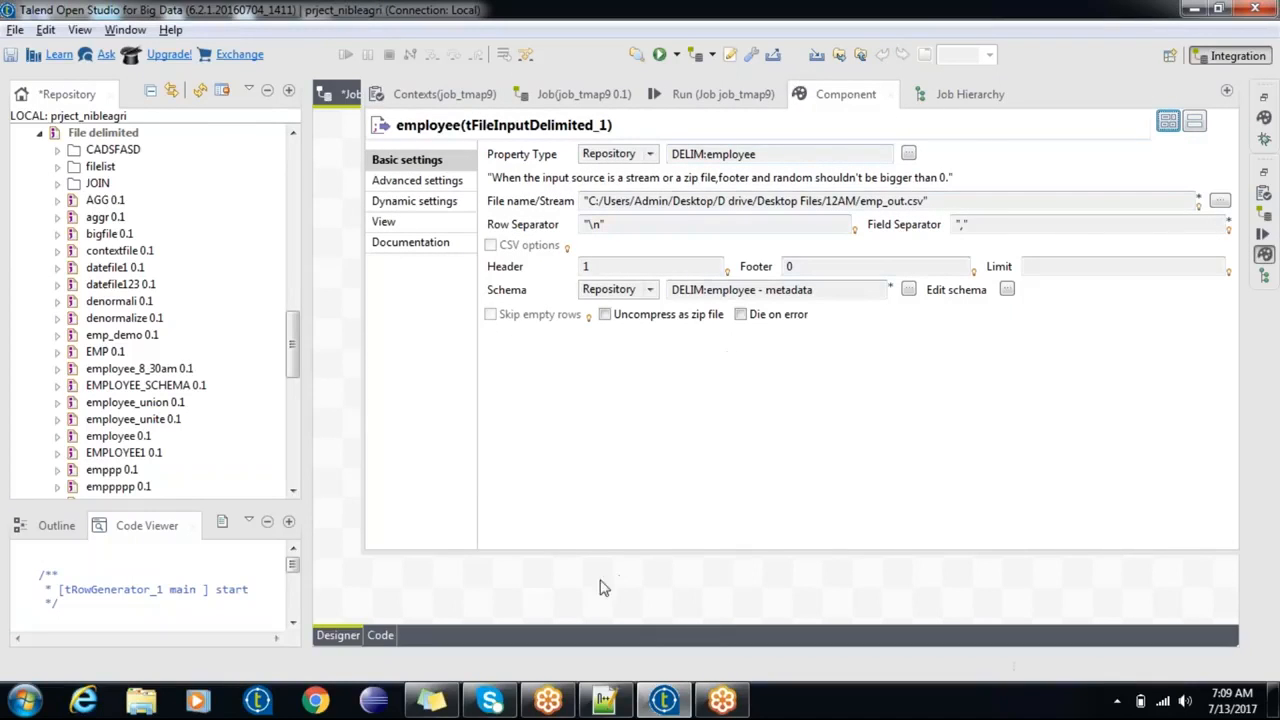
pyautogui.click(587, 596)
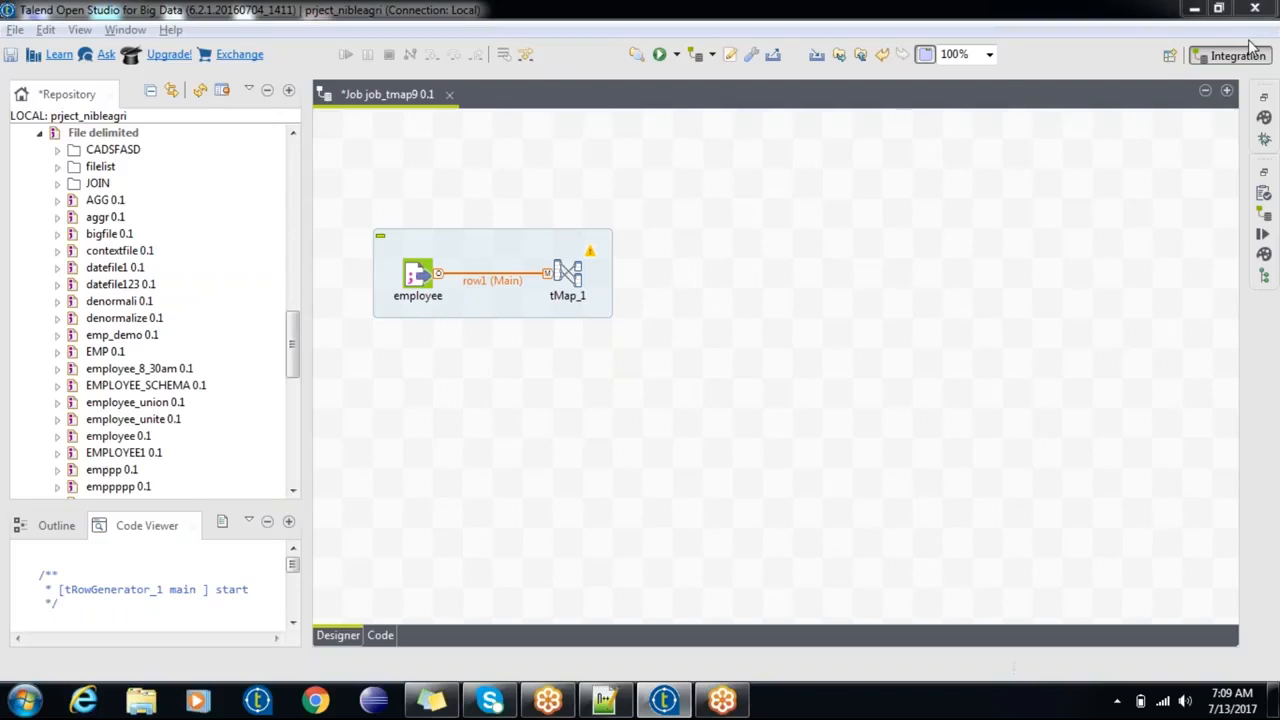
pyautogui.click(714, 296)
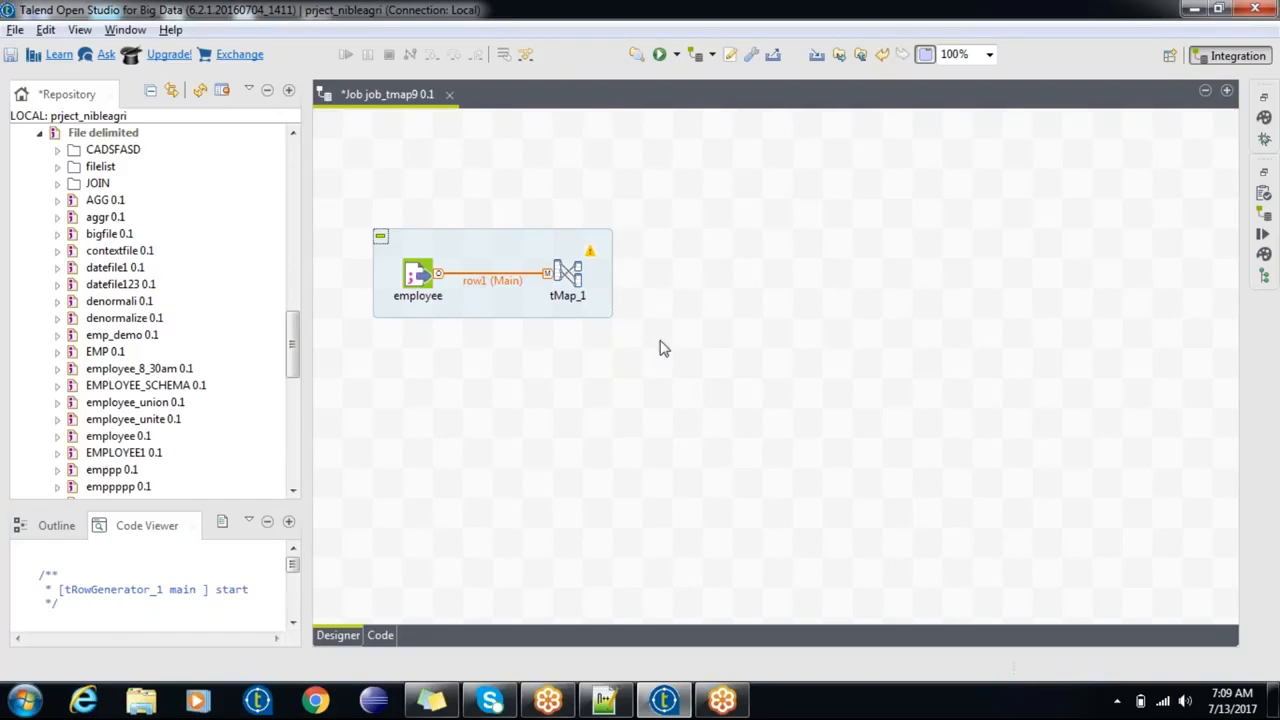
# Step: Close the recordings window that is running in the background
pyautogui.click(548, 699)
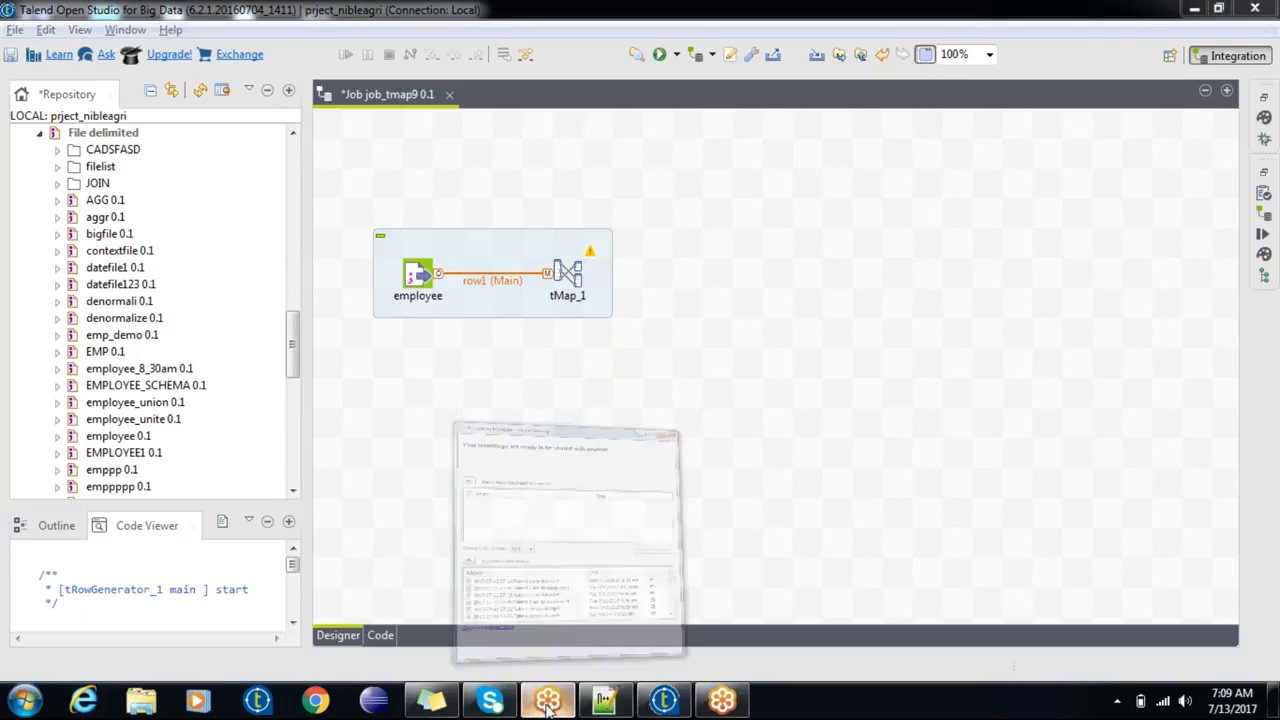
pyautogui.rightClick(548, 699)
pyautogui.click(543, 648)
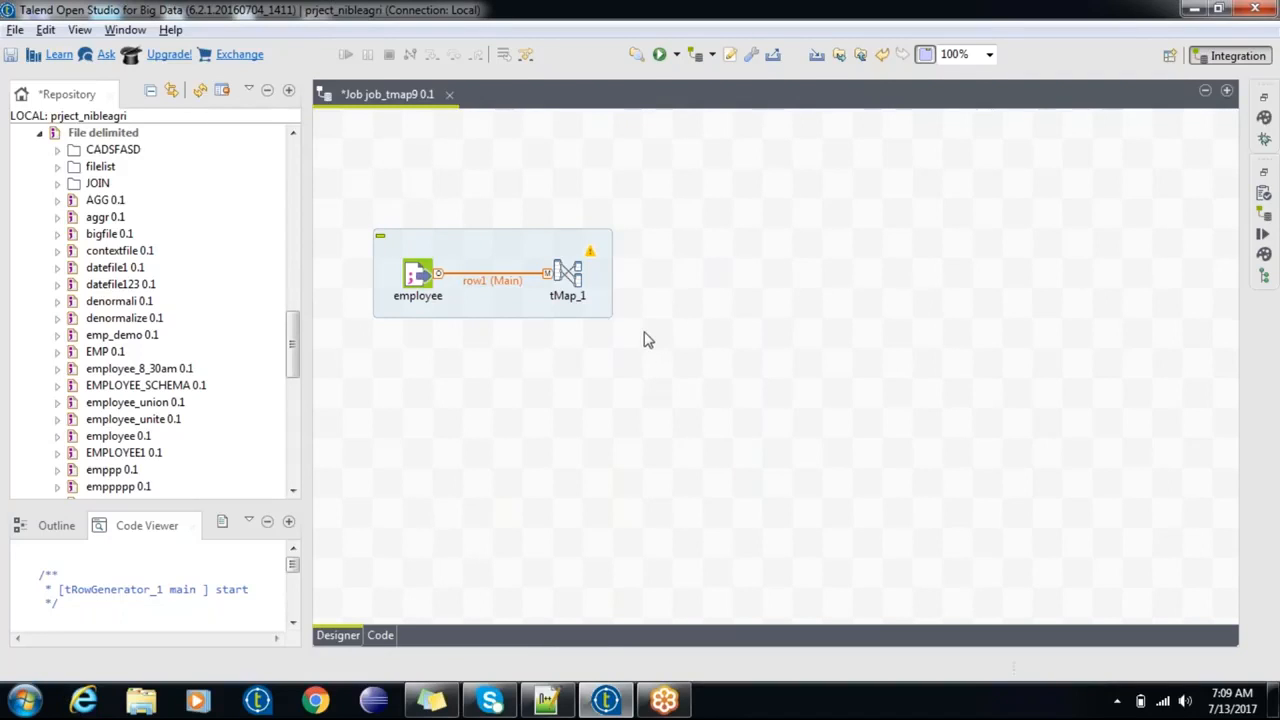
# Step: Delete the row1 connection and reconnect the employee input to tMap_1 with a Main row
pyautogui.click(546, 277)
pyautogui.press('Delete')
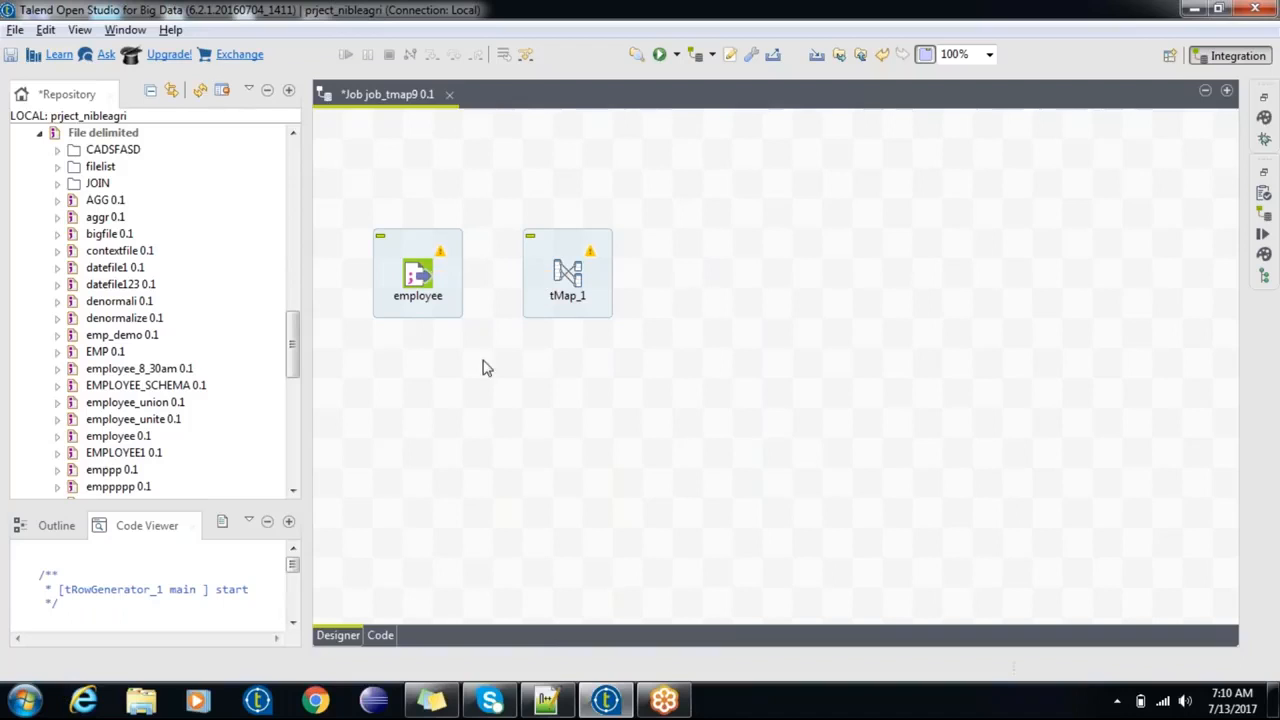
pyautogui.click(420, 246)
pyautogui.click(565, 250)
pyautogui.rightClick(412, 276)
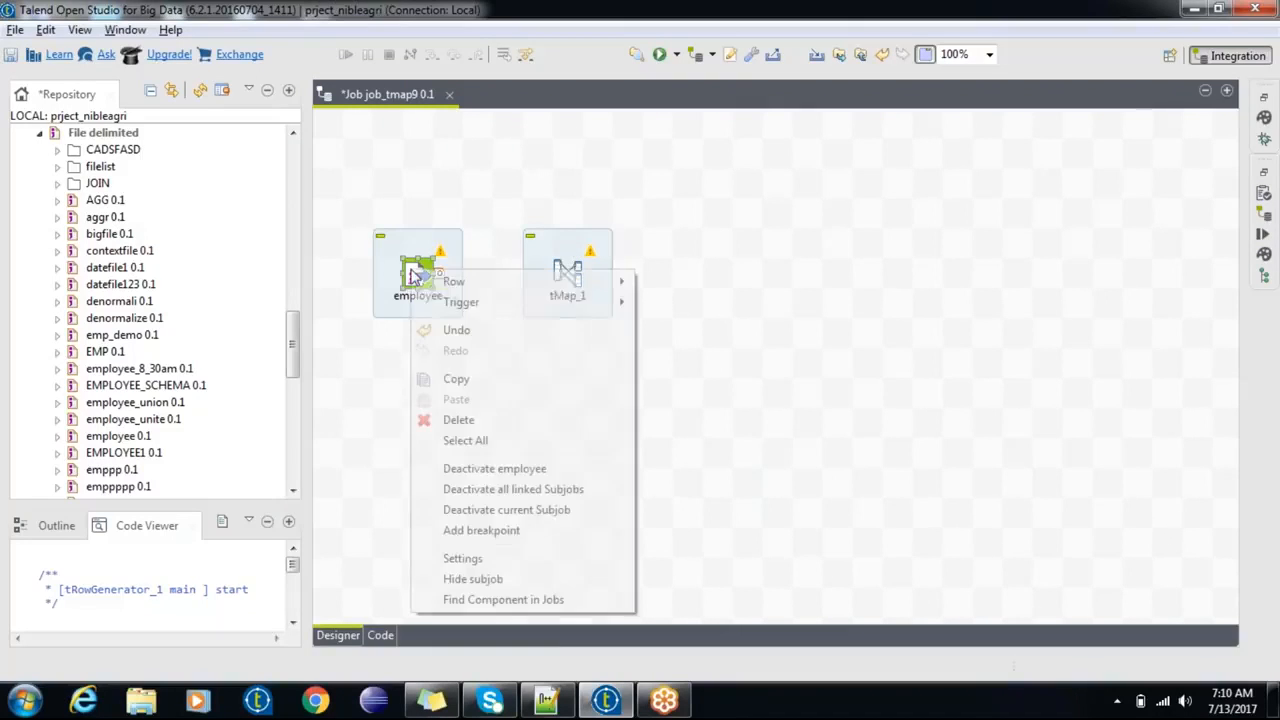
pyautogui.moveTo(460, 281)
pyautogui.click(713, 286)
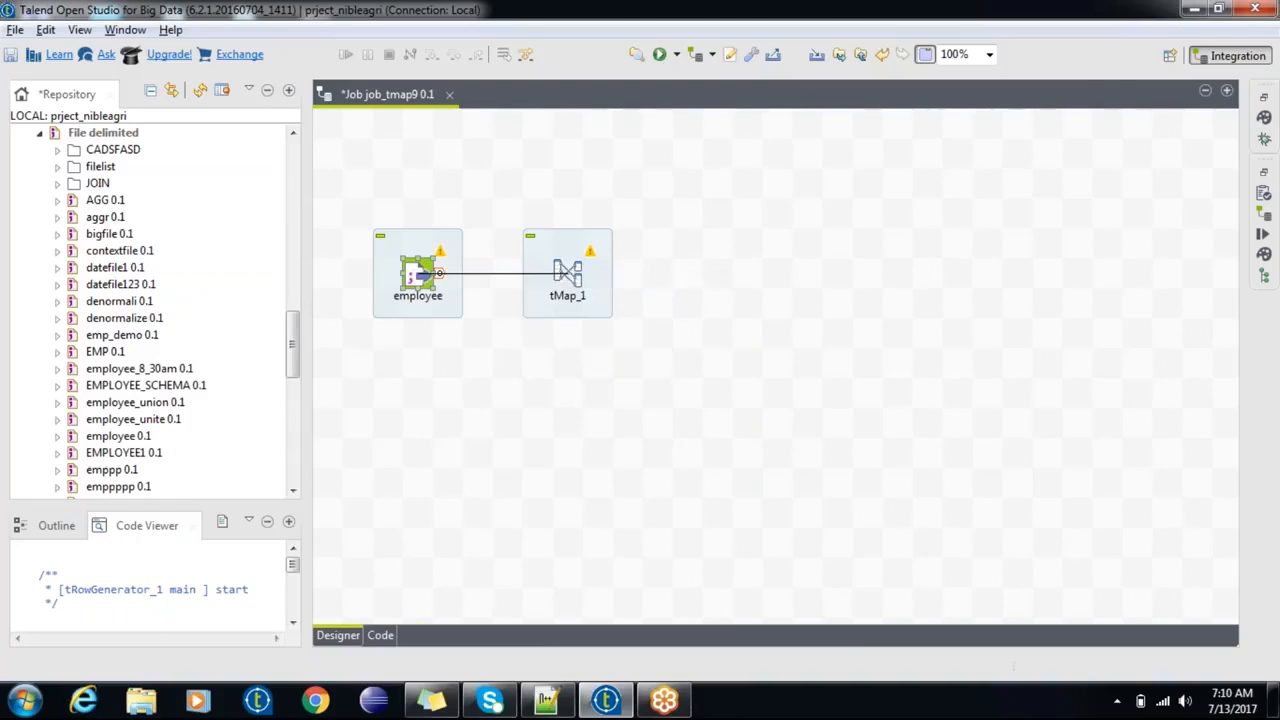
pyautogui.click(567, 275)
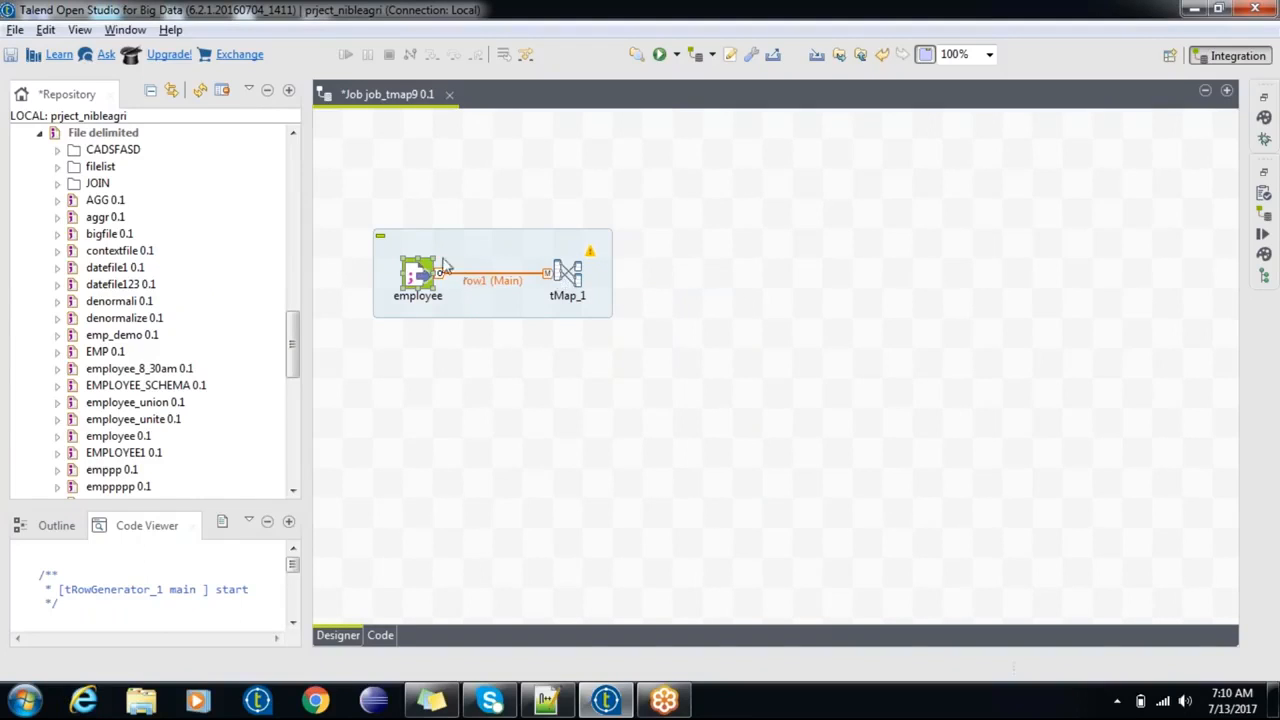
# Step: Review the basic settings of the employee input and return to the job design
pyautogui.doubleClick(420, 274)
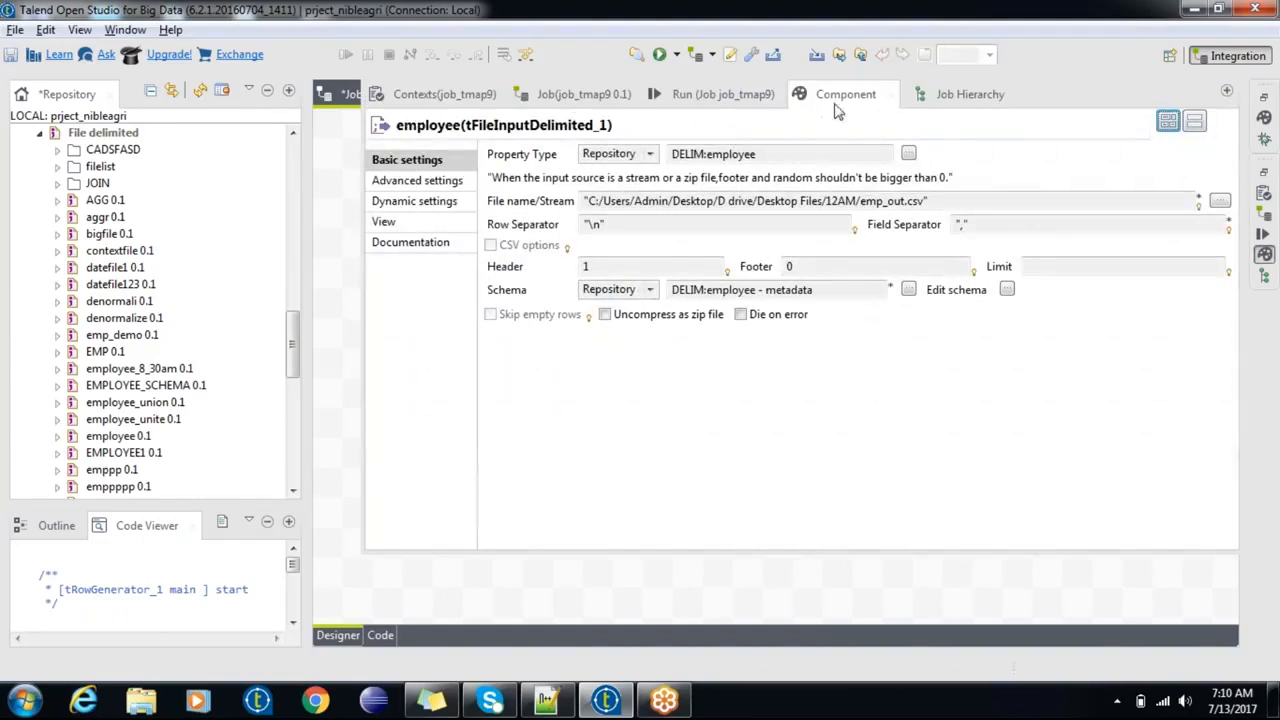
pyautogui.click(351, 259)
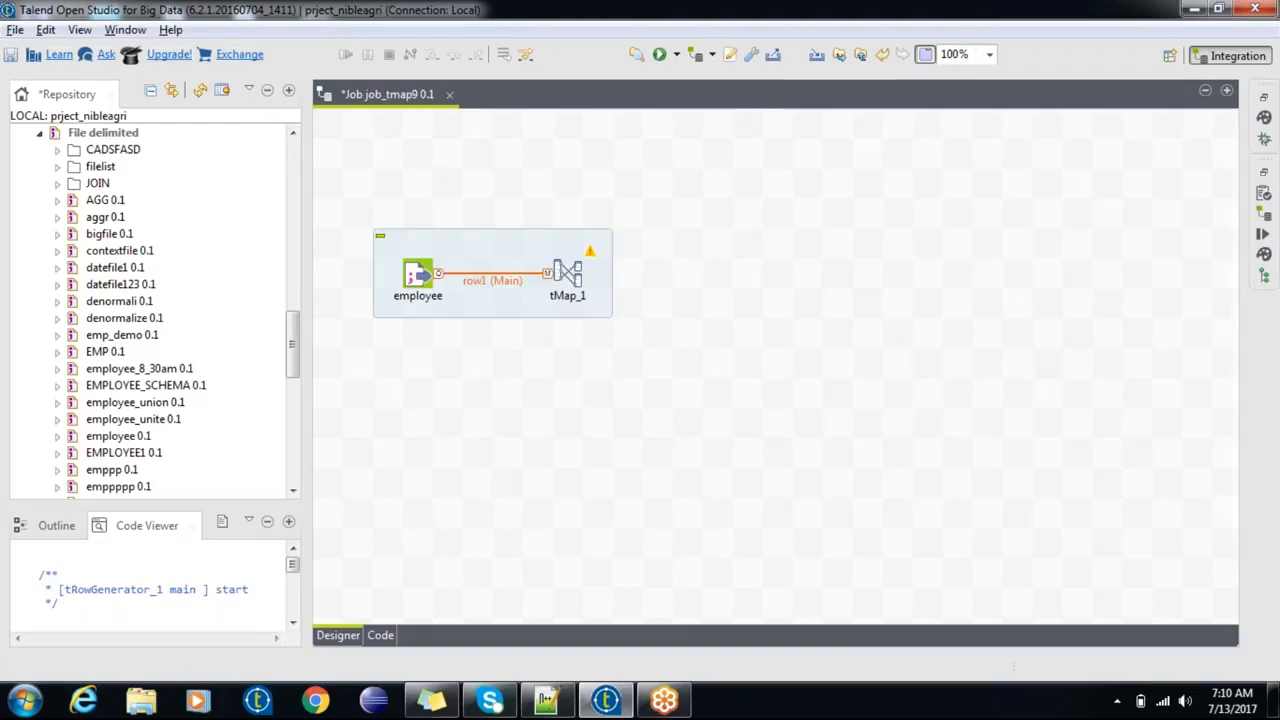
# Step: Open the tMap_1 mapping editor and add four new output tables, keeping their default names
pyautogui.doubleClick(563, 278)
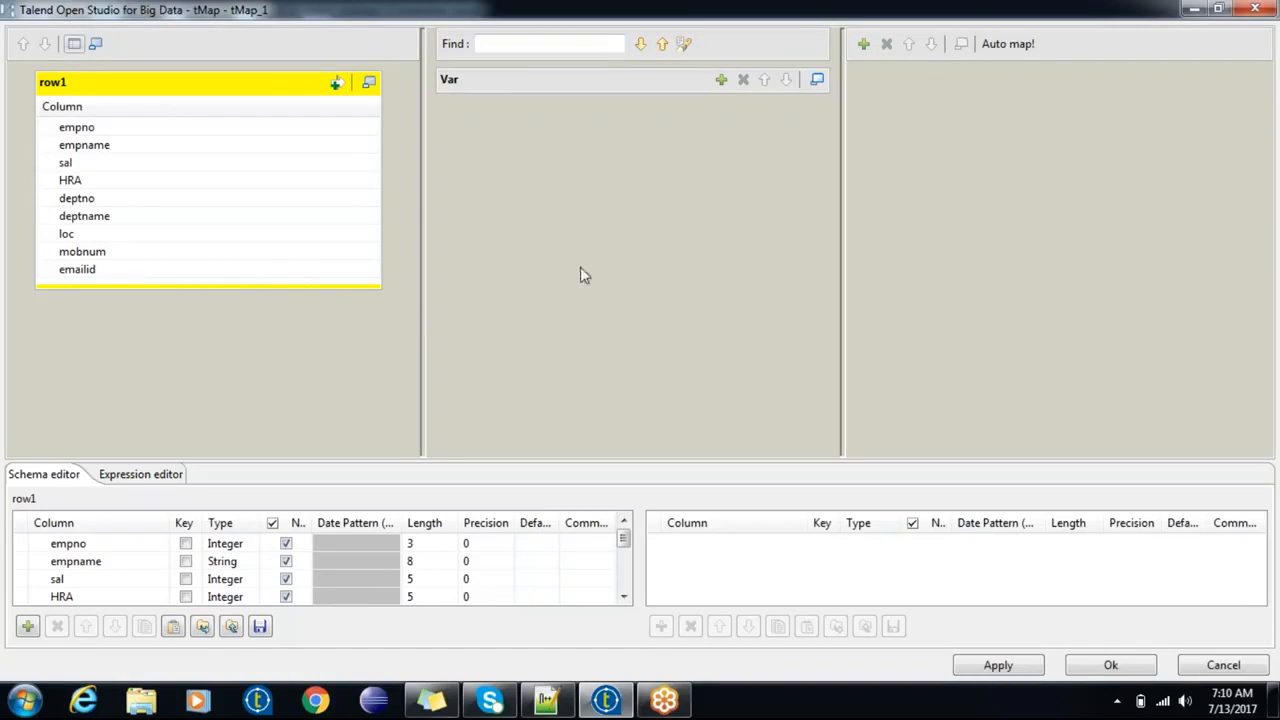
pyautogui.click(863, 52)
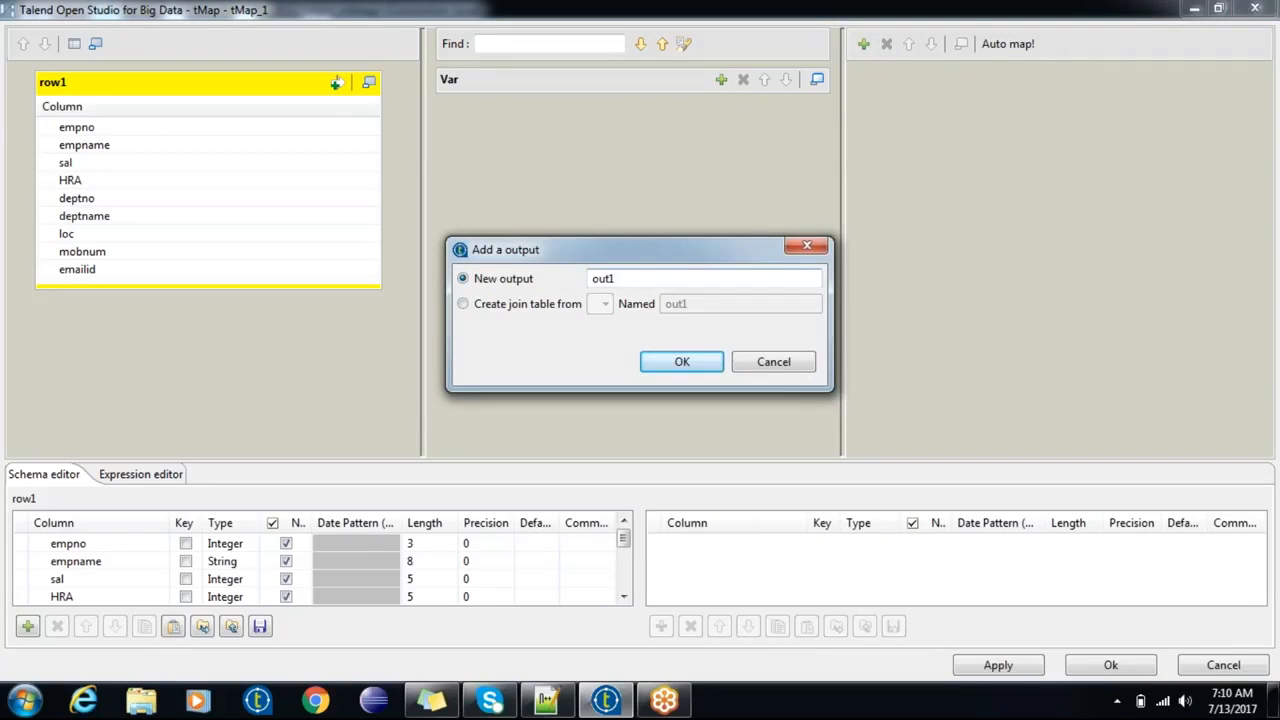
pyautogui.click(680, 364)
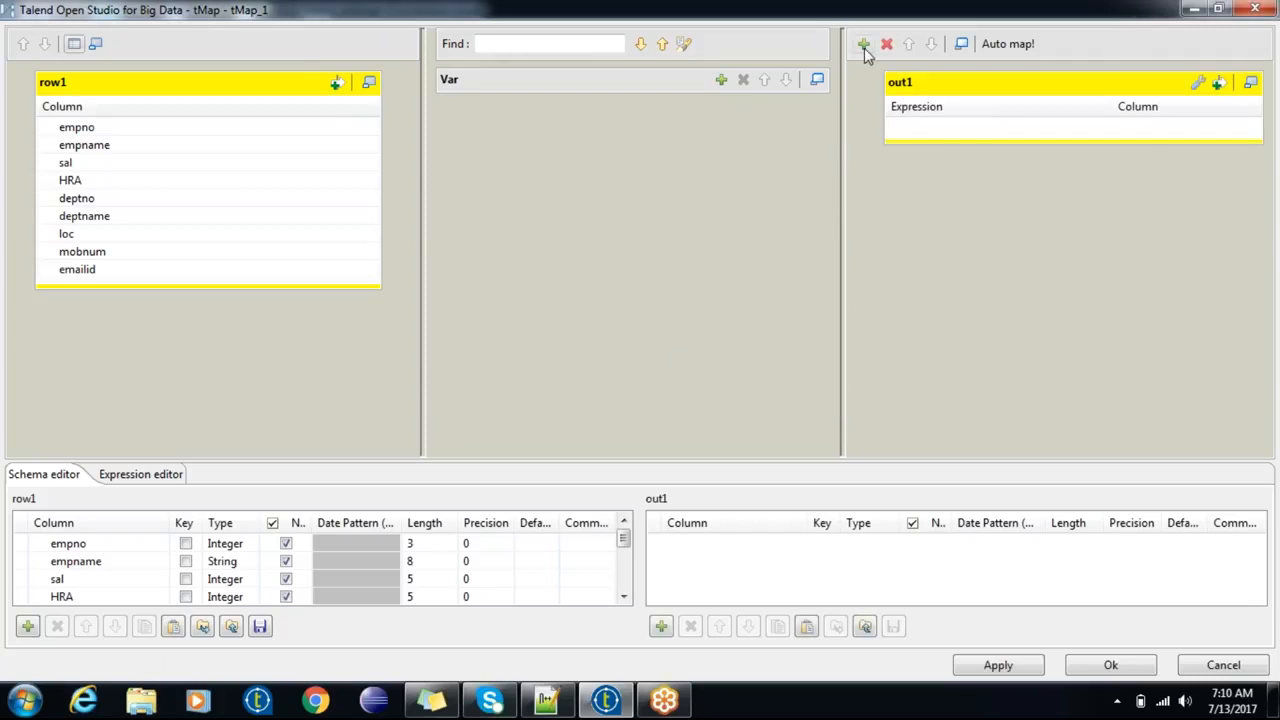
pyautogui.click(864, 48)
pyautogui.click(682, 361)
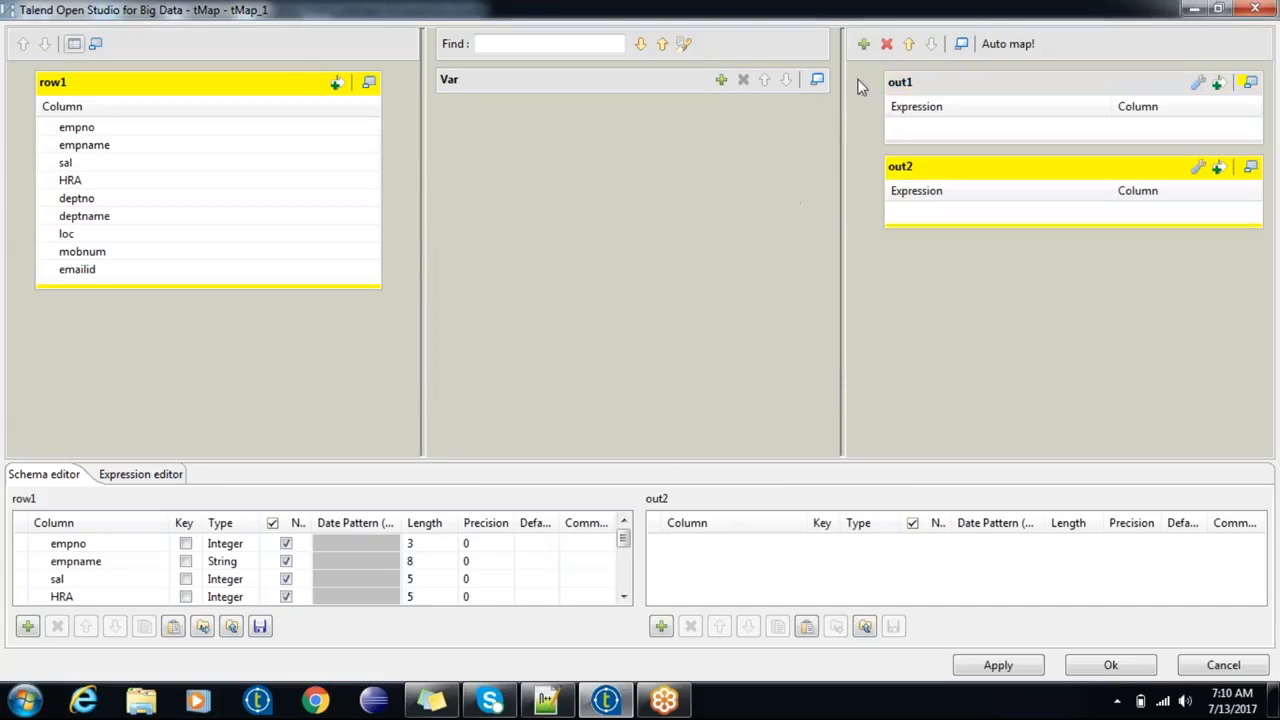
pyautogui.click(864, 45)
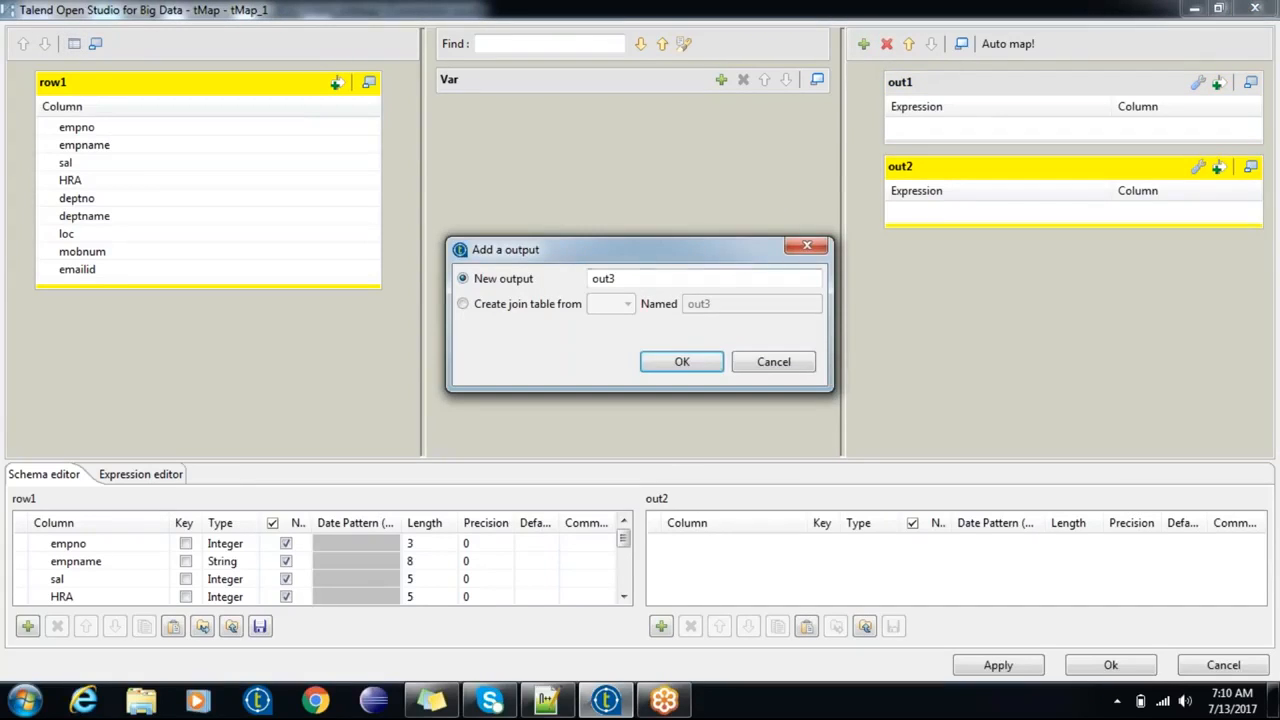
pyautogui.click(684, 362)
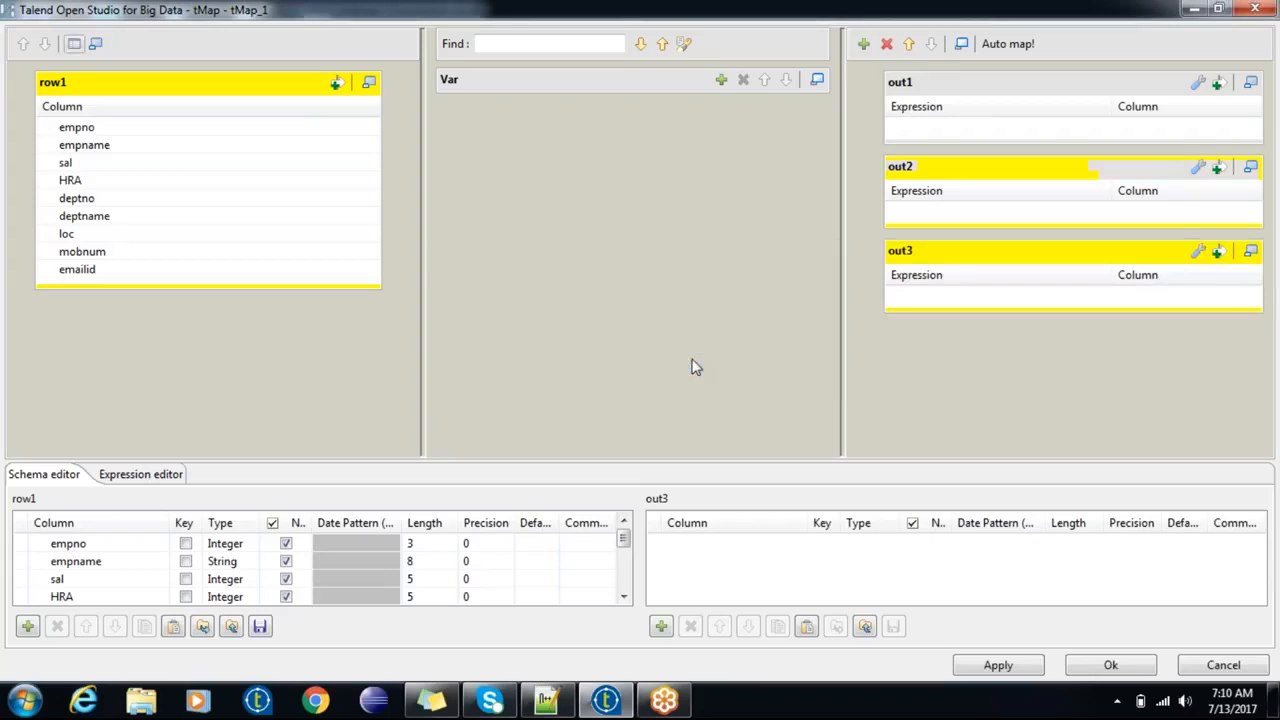
pyautogui.click(863, 45)
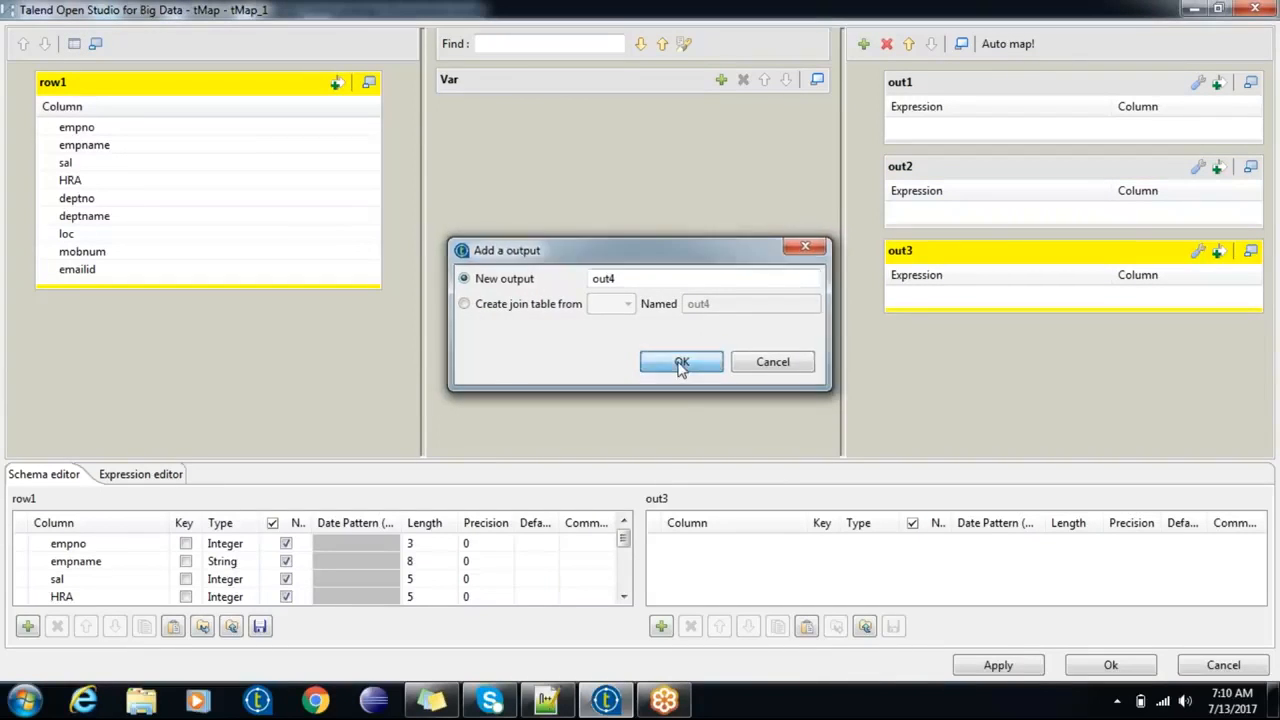
pyautogui.click(684, 364)
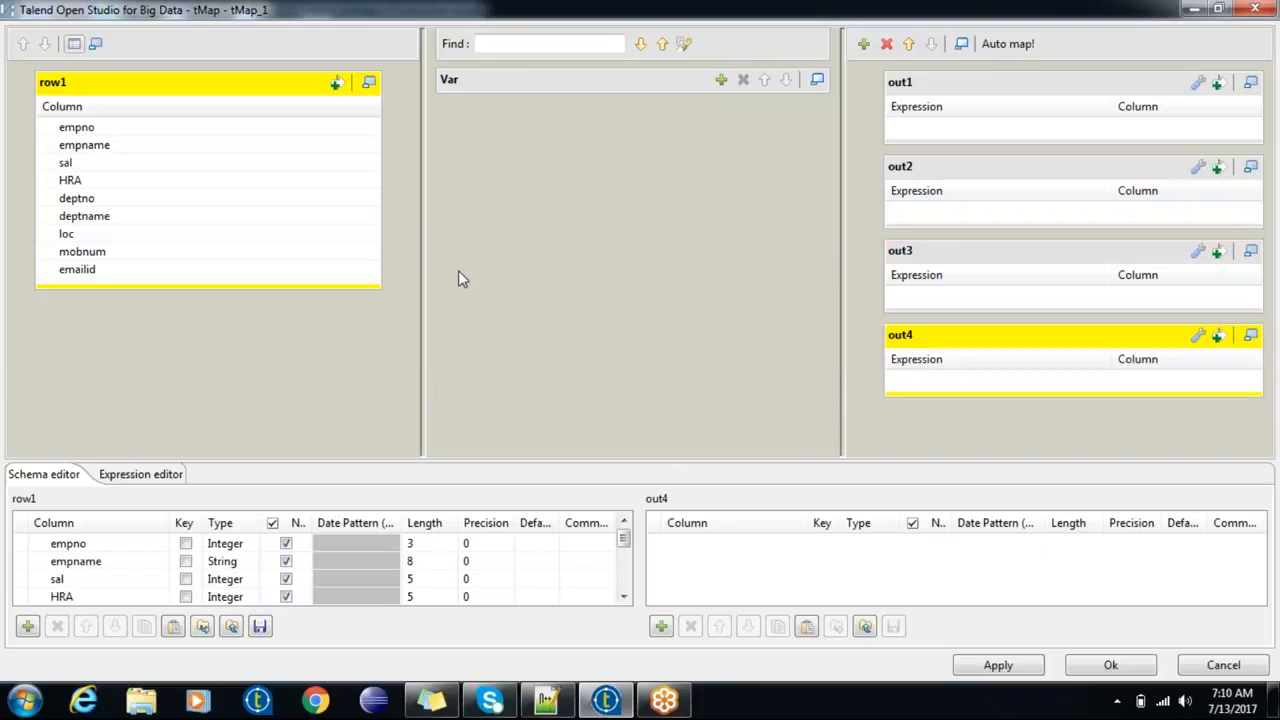
# Step: Try selecting the row1 columns as a whole table, as separate columns and as a continuous range
pyautogui.click(217, 89)
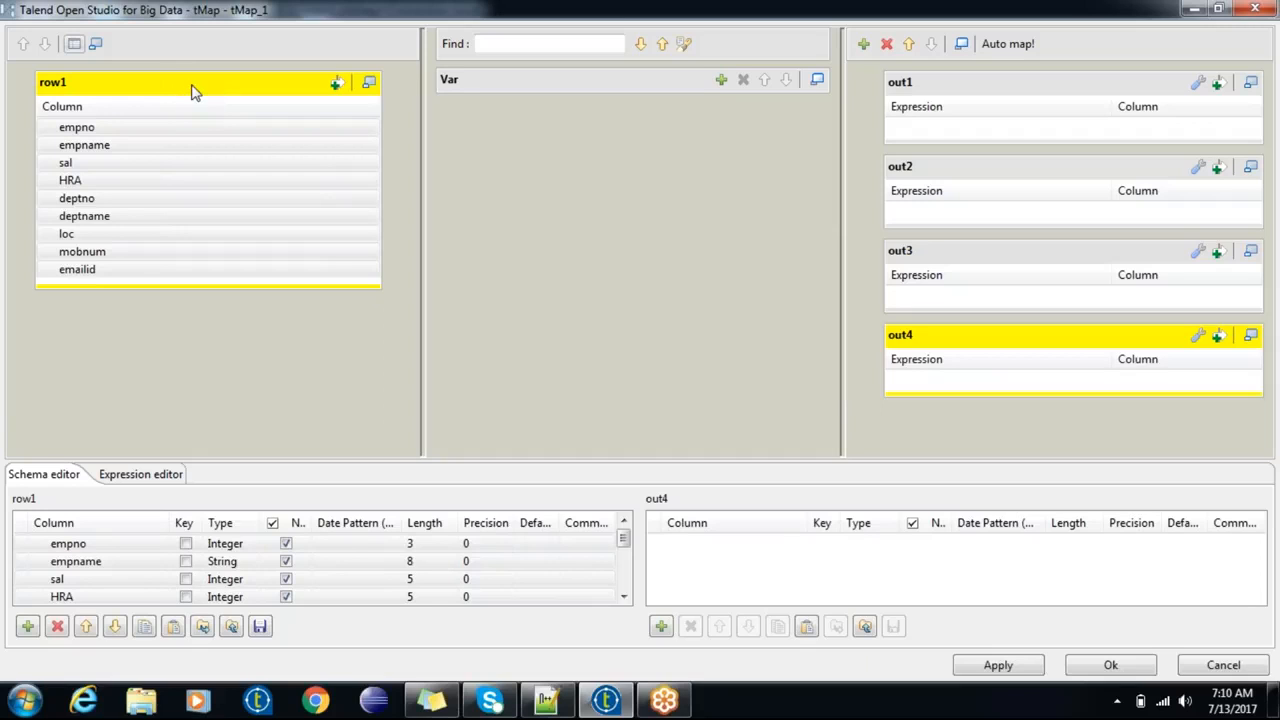
pyautogui.click(180, 130)
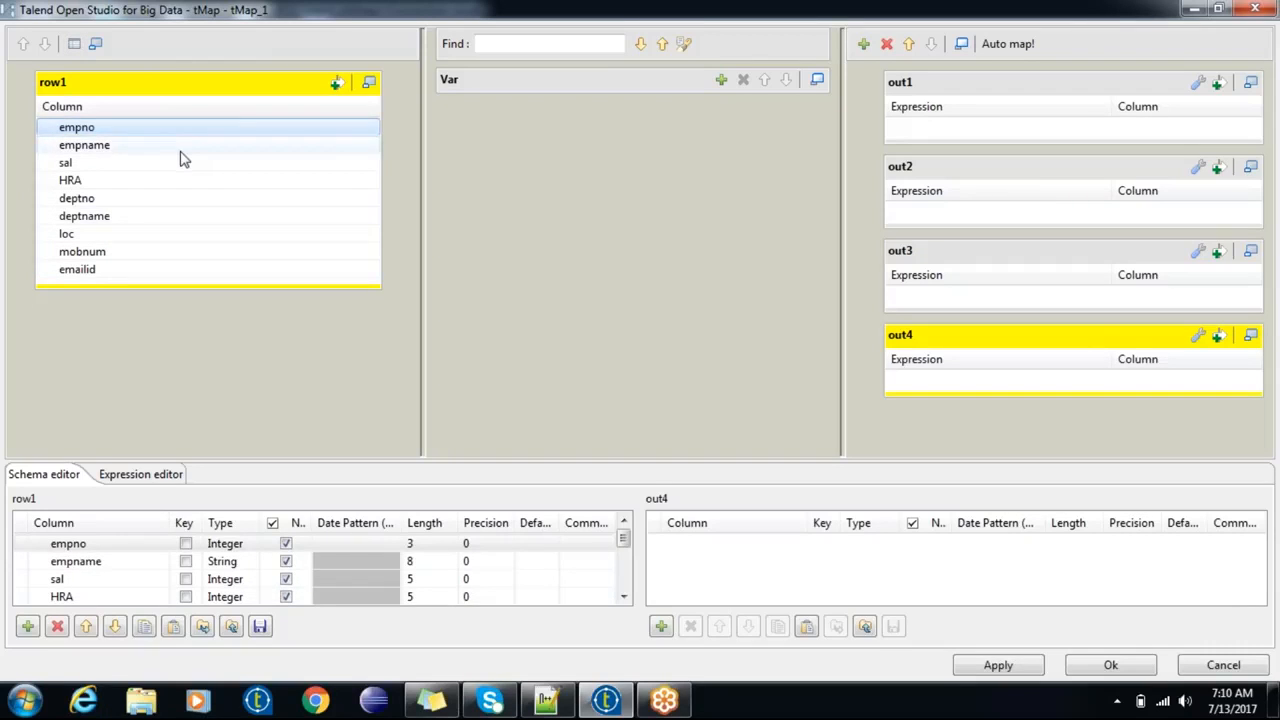
pyautogui.keyDown('ctrl'); pyautogui.click(192, 276); pyautogui.keyUp('ctrl')
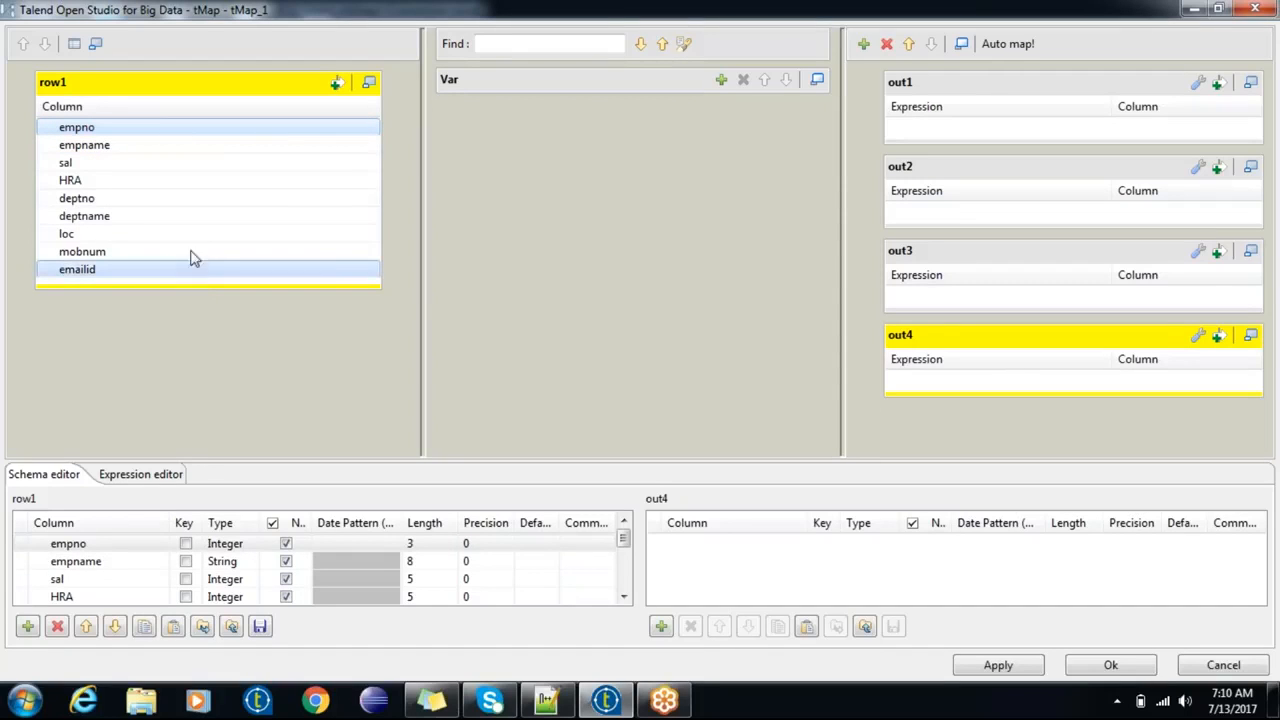
pyautogui.click(191, 134)
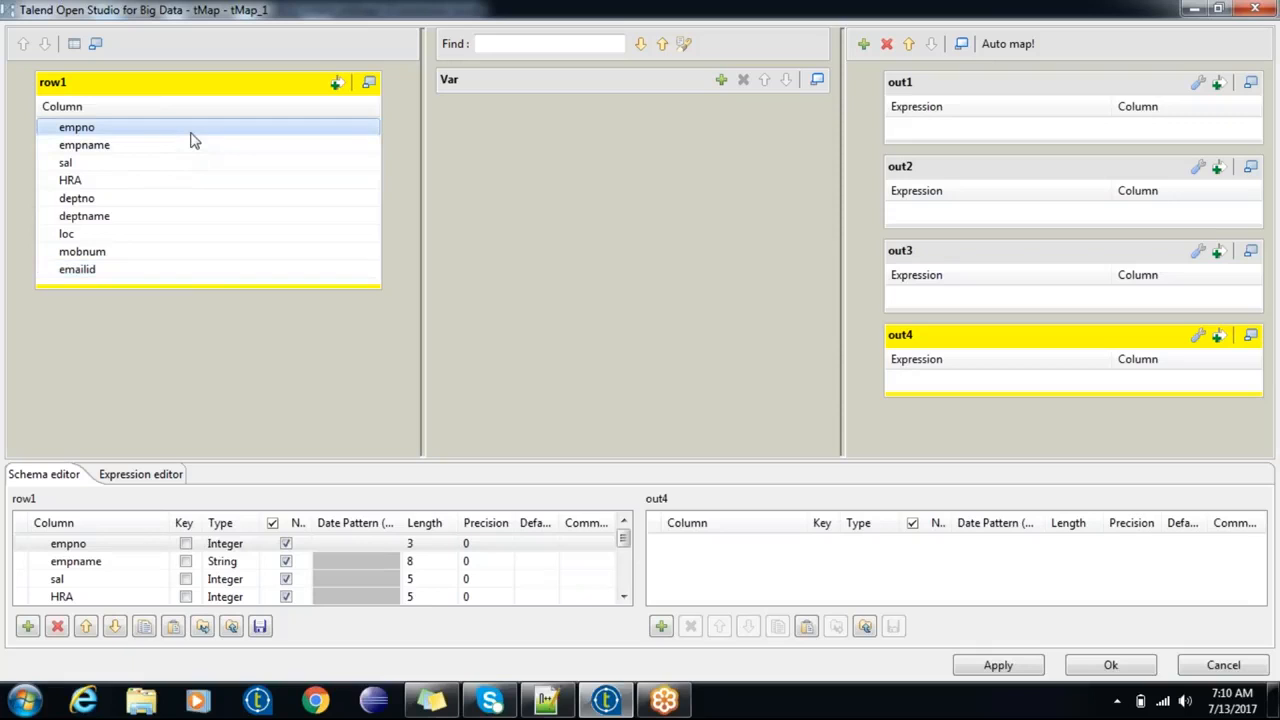
pyautogui.keyDown('shift'); pyautogui.click(186, 274); pyautogui.keyUp('shift')
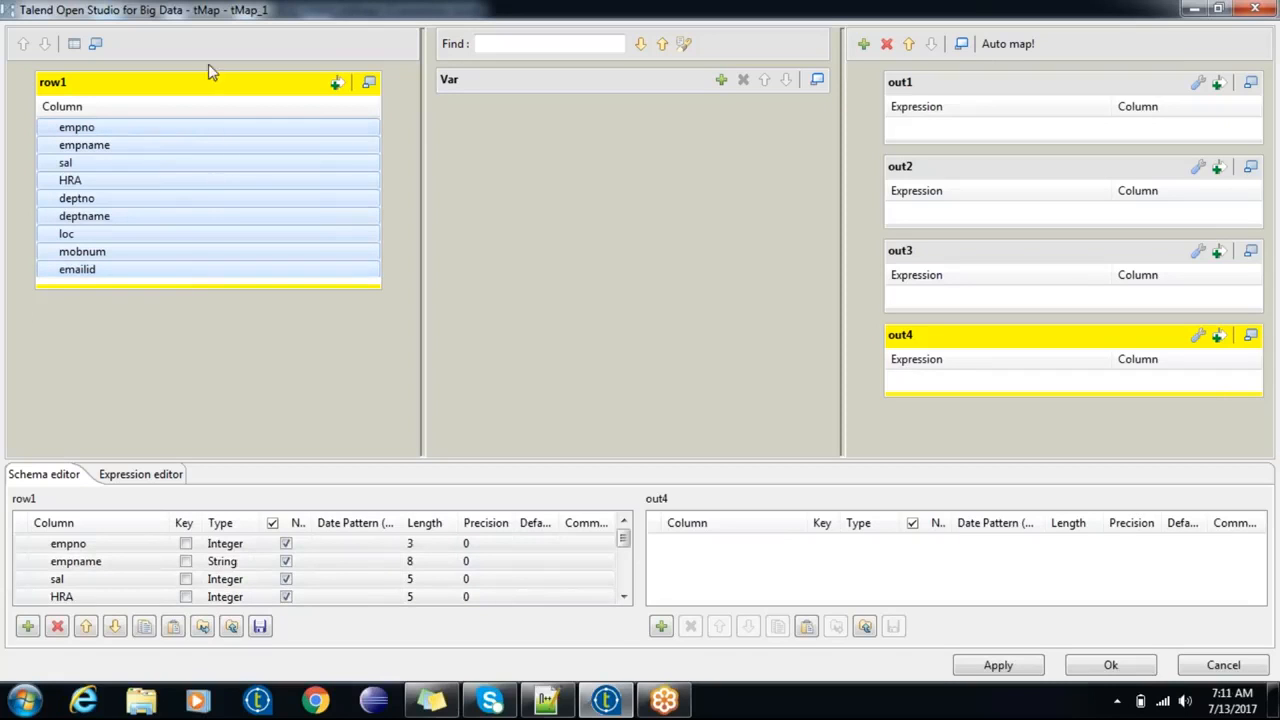
pyautogui.click(200, 131)
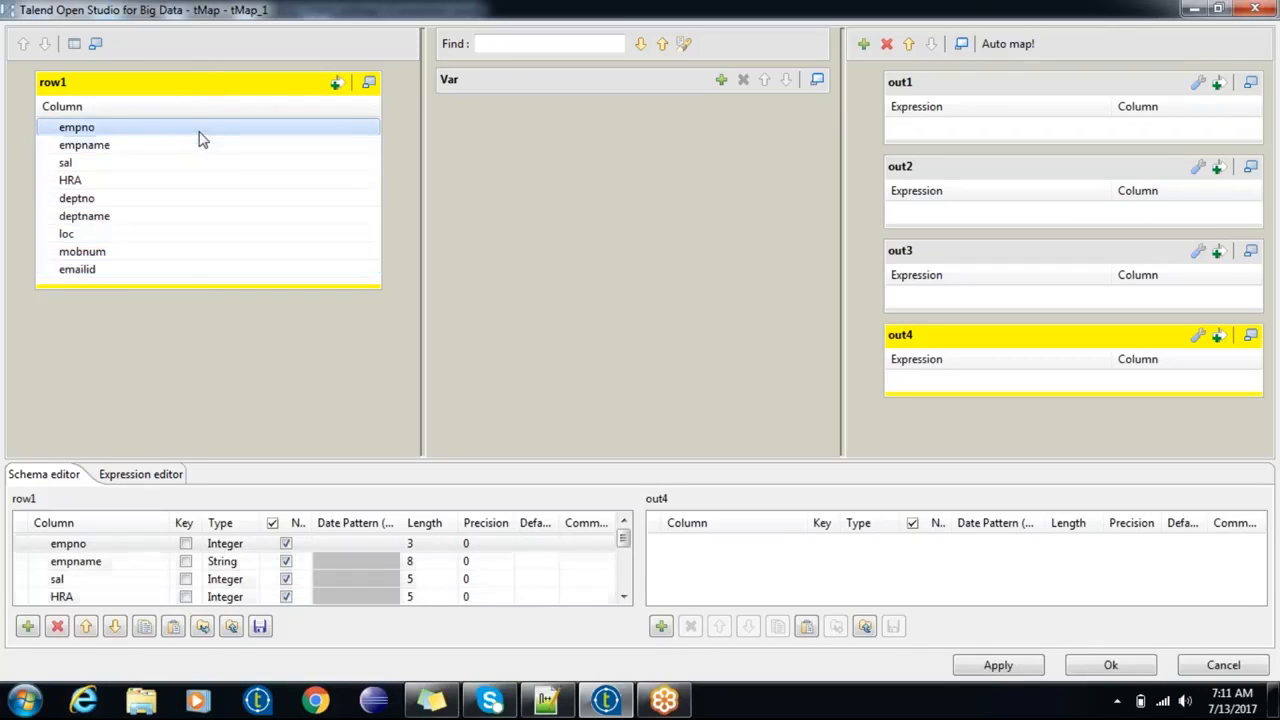
pyautogui.keyDown('ctrl'); pyautogui.click(195, 200); pyautogui.keyUp('ctrl')
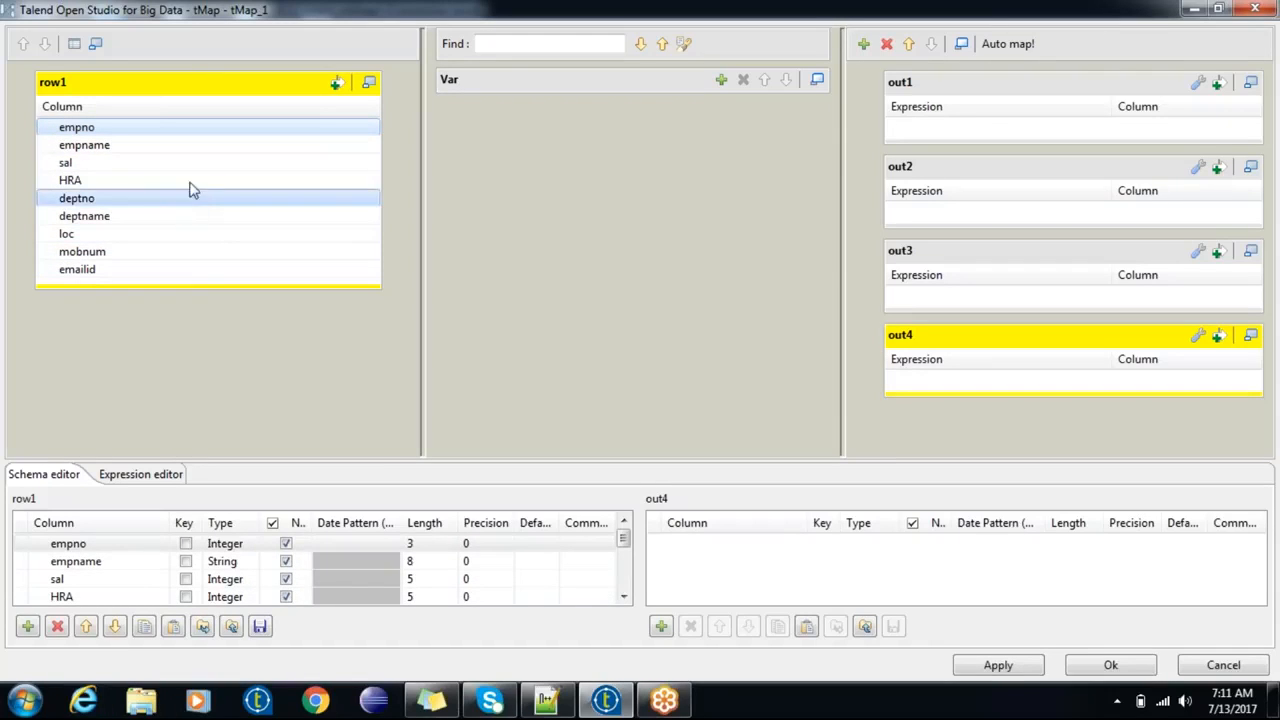
# Step: Map all row1 columns to the out1 output table, and map the same full set to out2
pyautogui.click(192, 93)
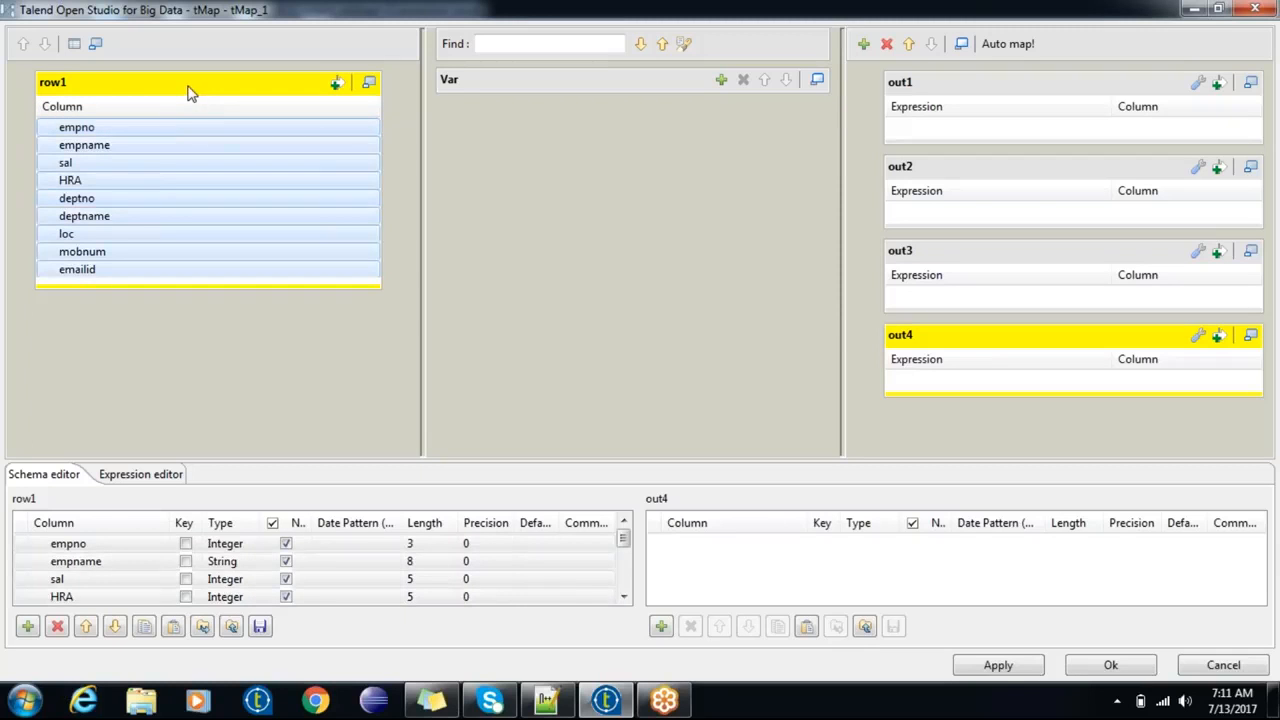
pyautogui.moveTo(203, 126)
pyautogui.mouseDown()
pyautogui.moveTo(392, 131)
pyautogui.moveTo(538, 159)
pyautogui.moveTo(297, 129)
pyautogui.moveTo(960, 128)
pyautogui.mouseUp()
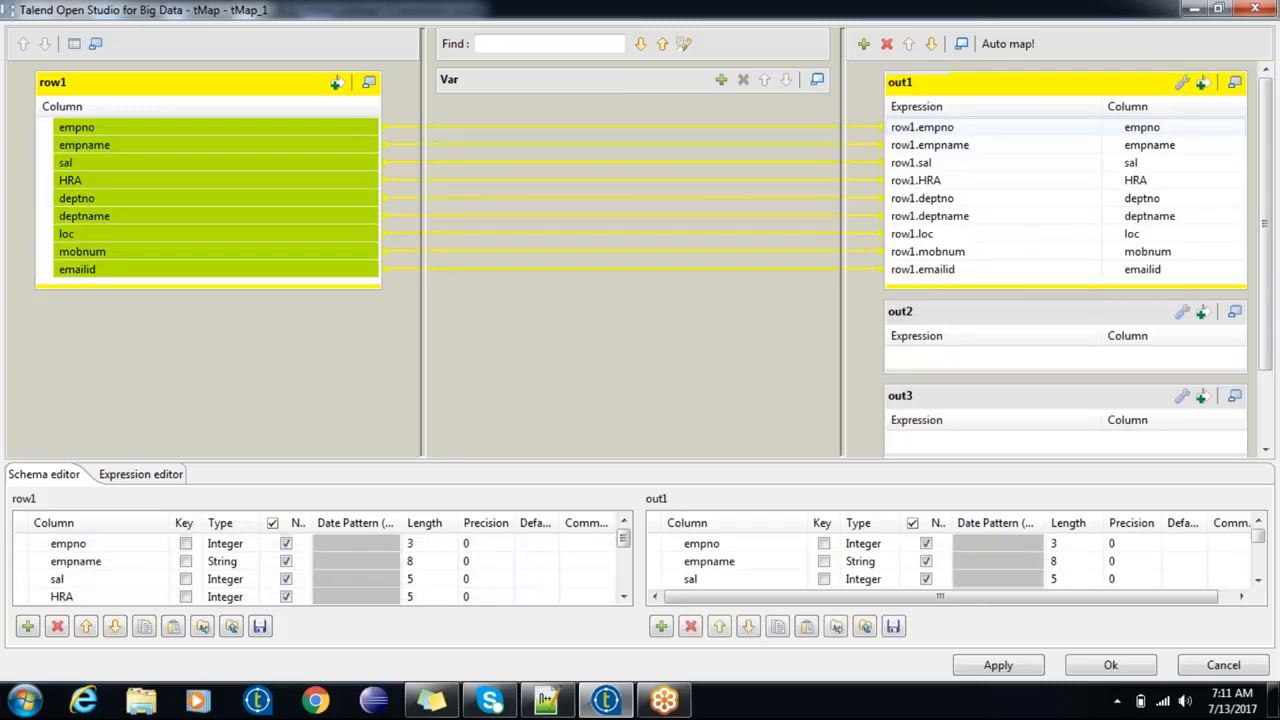
pyautogui.click(265, 86)
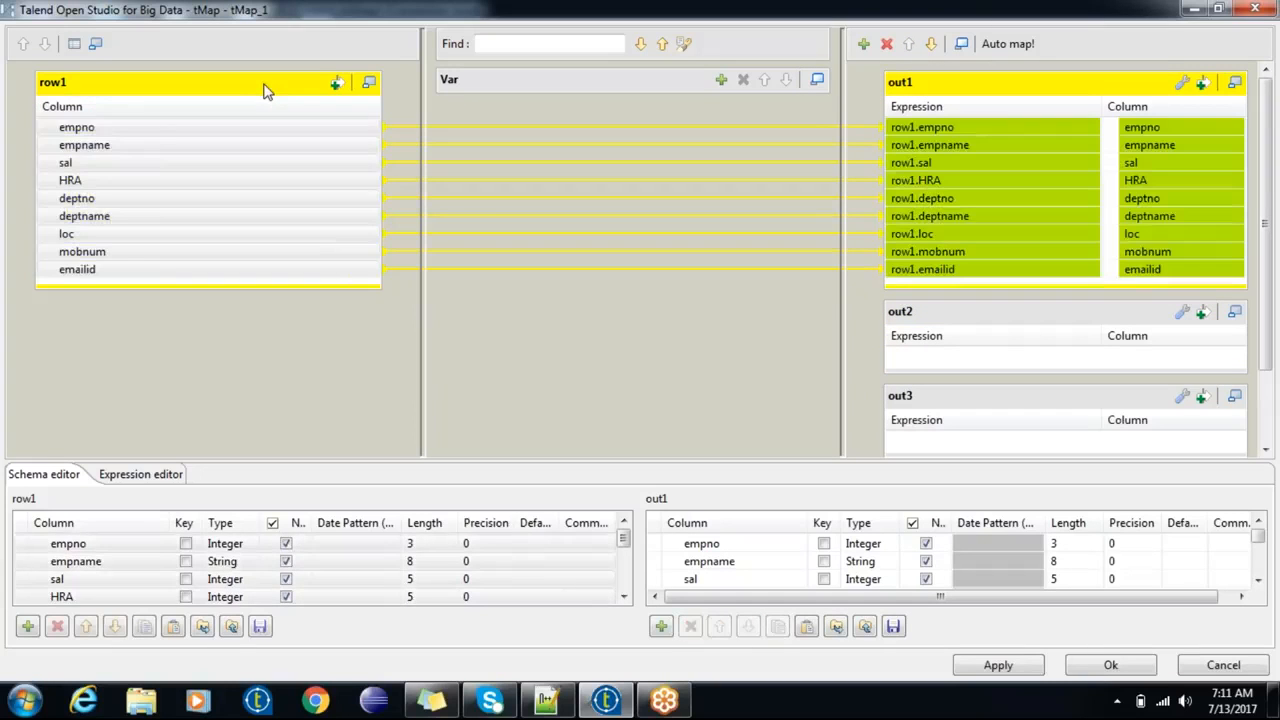
pyautogui.click(256, 120)
pyautogui.moveTo(257, 128); pyautogui.dragTo(937, 346)
# Step: Map all row1 columns to the out3 and out4 output tables and accept the tMap_1 mapping
pyautogui.moveTo(1266, 251); pyautogui.dragTo(1271, 398)
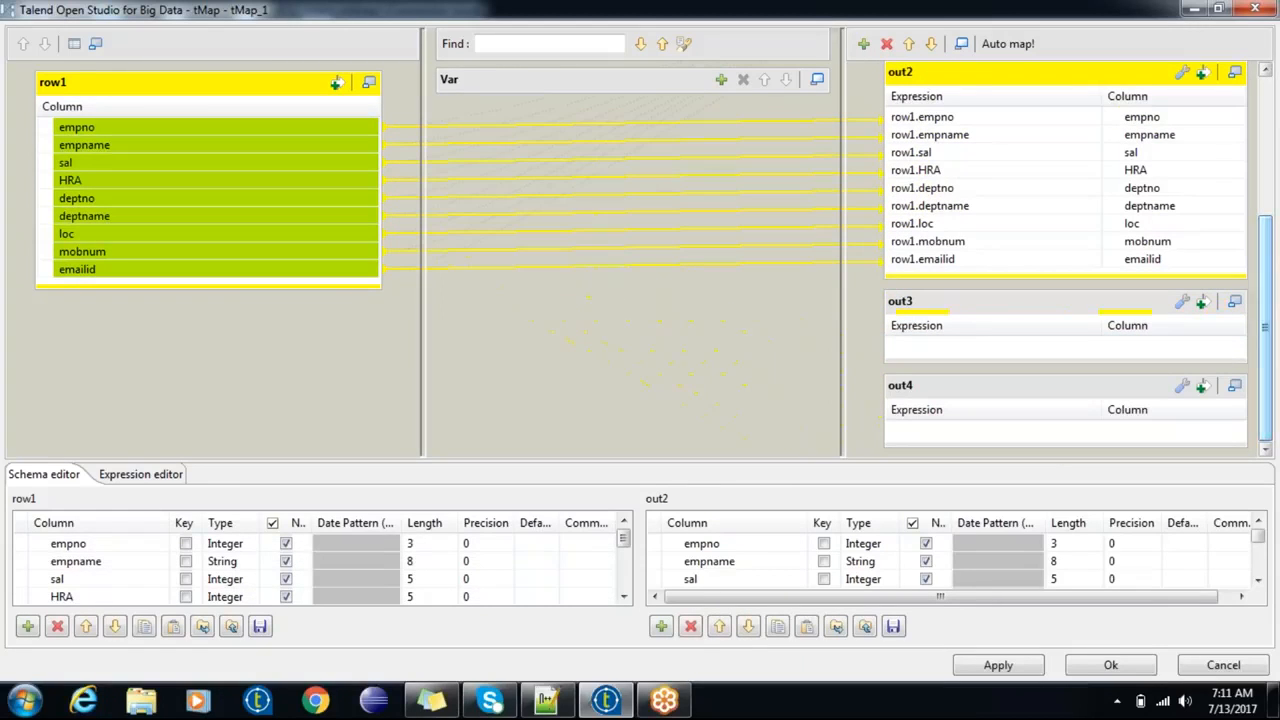
pyautogui.click(226, 92)
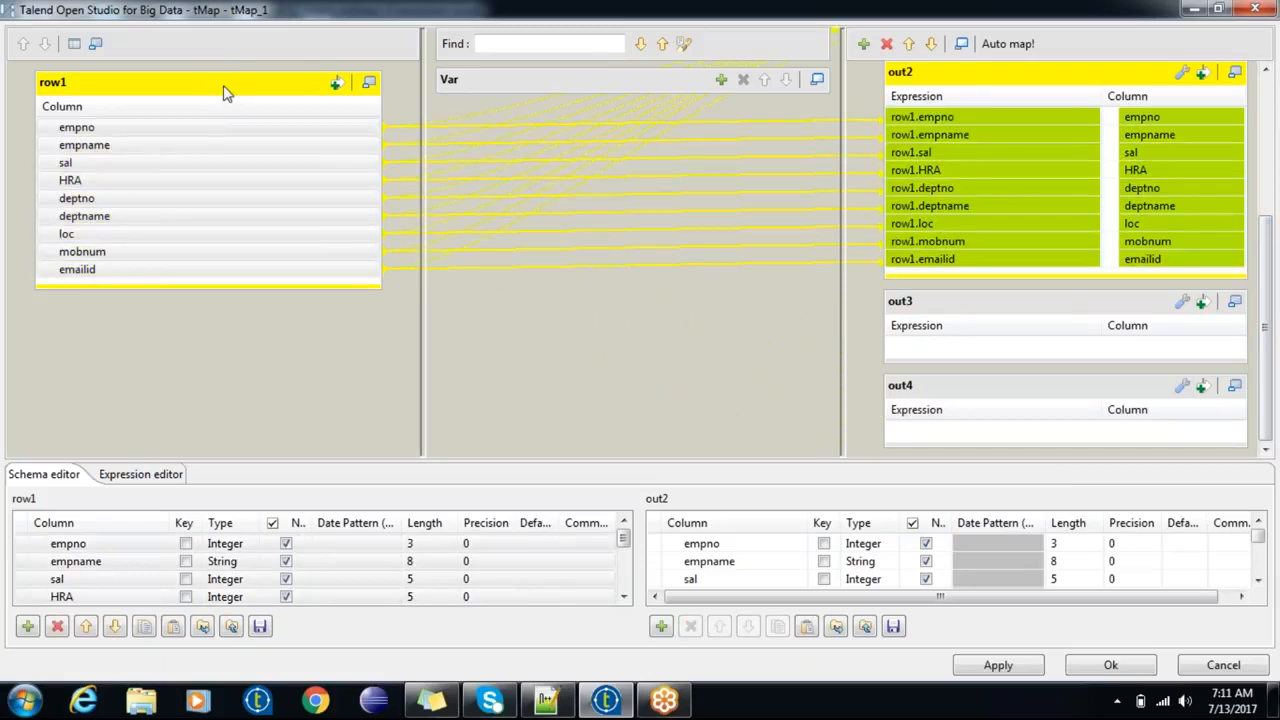
pyautogui.moveTo(226, 100); pyautogui.dragTo(912, 355)
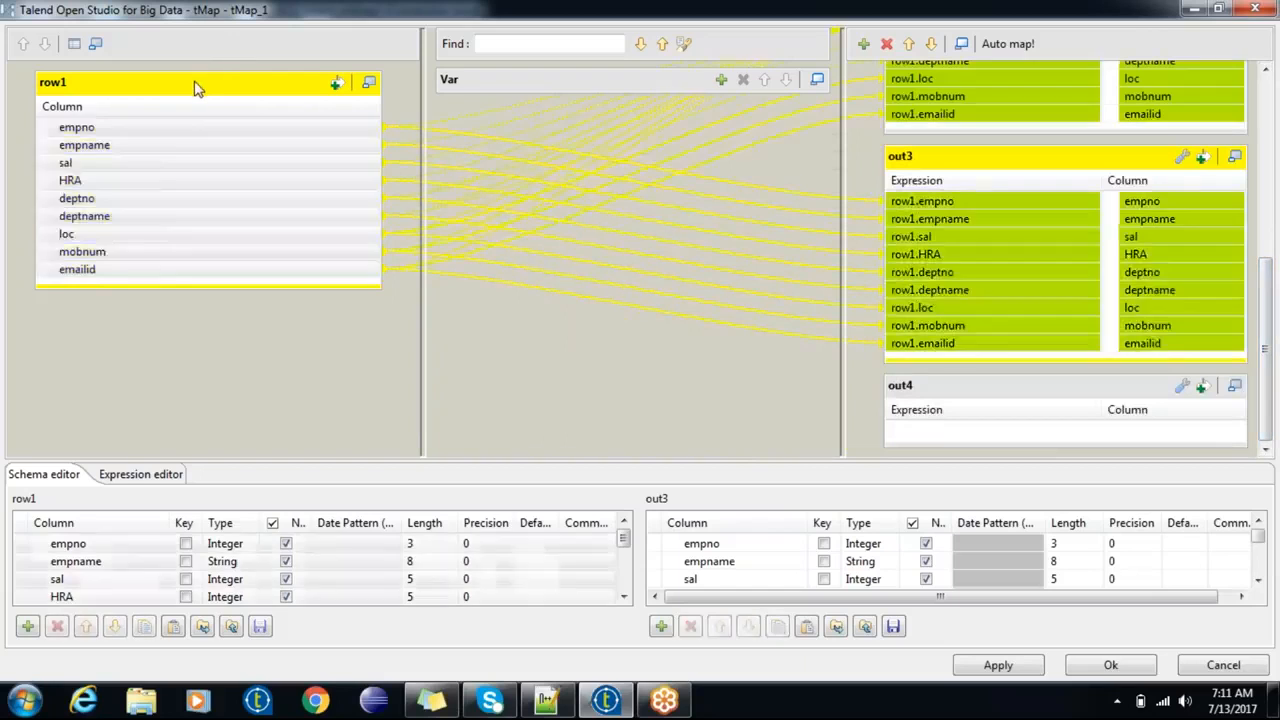
pyautogui.moveTo(206, 127); pyautogui.dragTo(951, 434)
pyautogui.click(1108, 665)
# Step: Add a tLogRow component beside tMap_1, view its basic settings and return to the job design
pyautogui.write('tlogr')
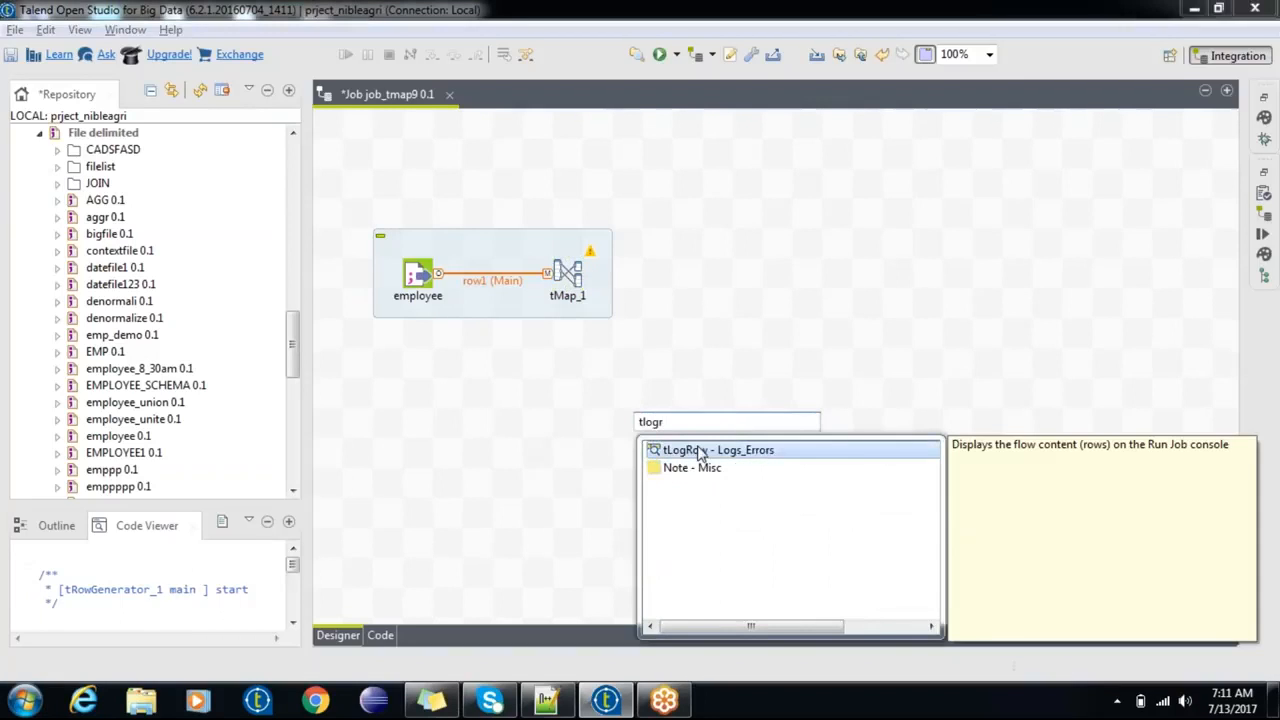
pyautogui.doubleClick(700, 452)
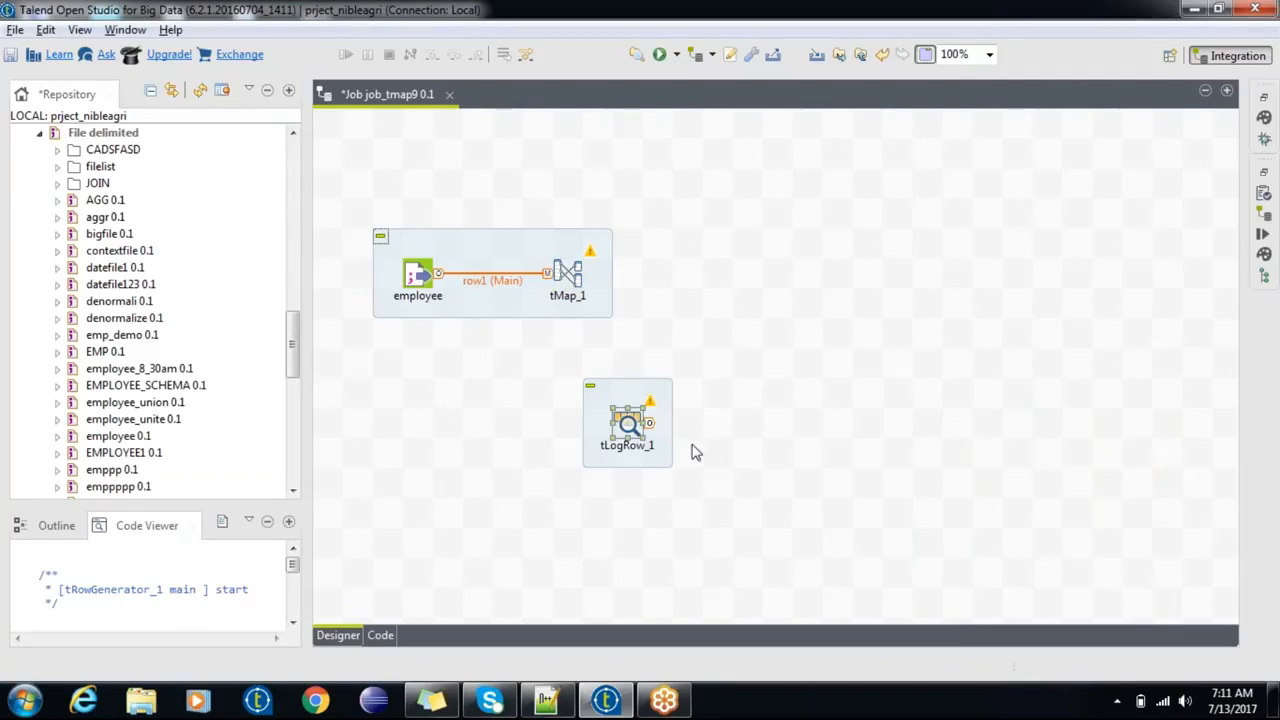
pyautogui.moveTo(632, 428); pyautogui.dragTo(714, 276)
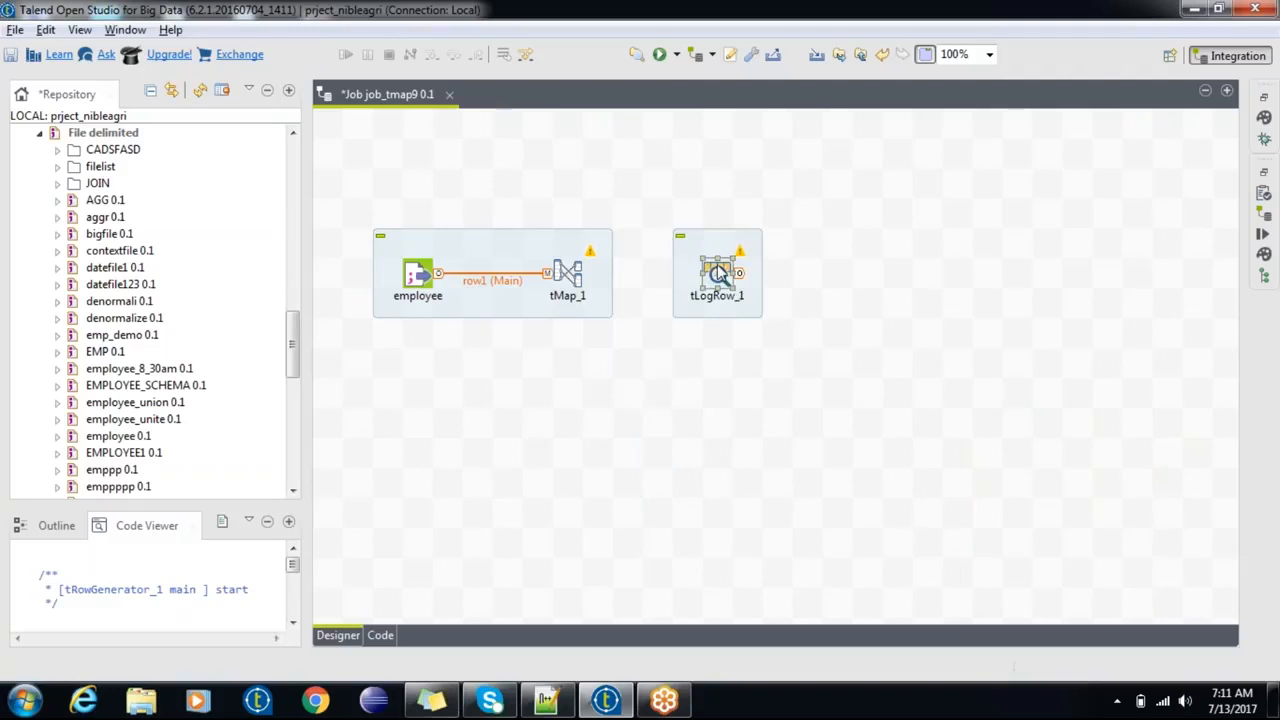
pyautogui.doubleClick(714, 276)
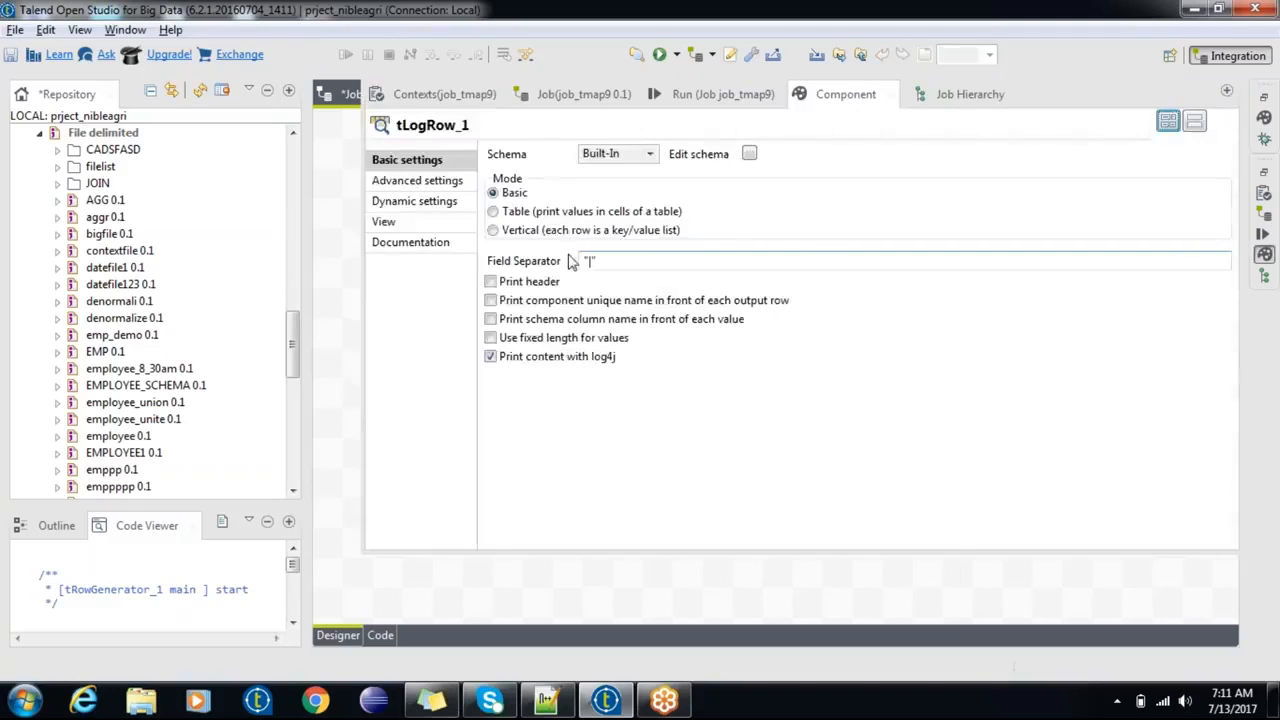
pyautogui.click(658, 603)
# Step: Move tLogRow_1 higher up, paste three copies of it and stack them in a column beneath it
pyautogui.moveTo(727, 255); pyautogui.dragTo(768, 151)
pyautogui.hotkey('ctrl', 'v')
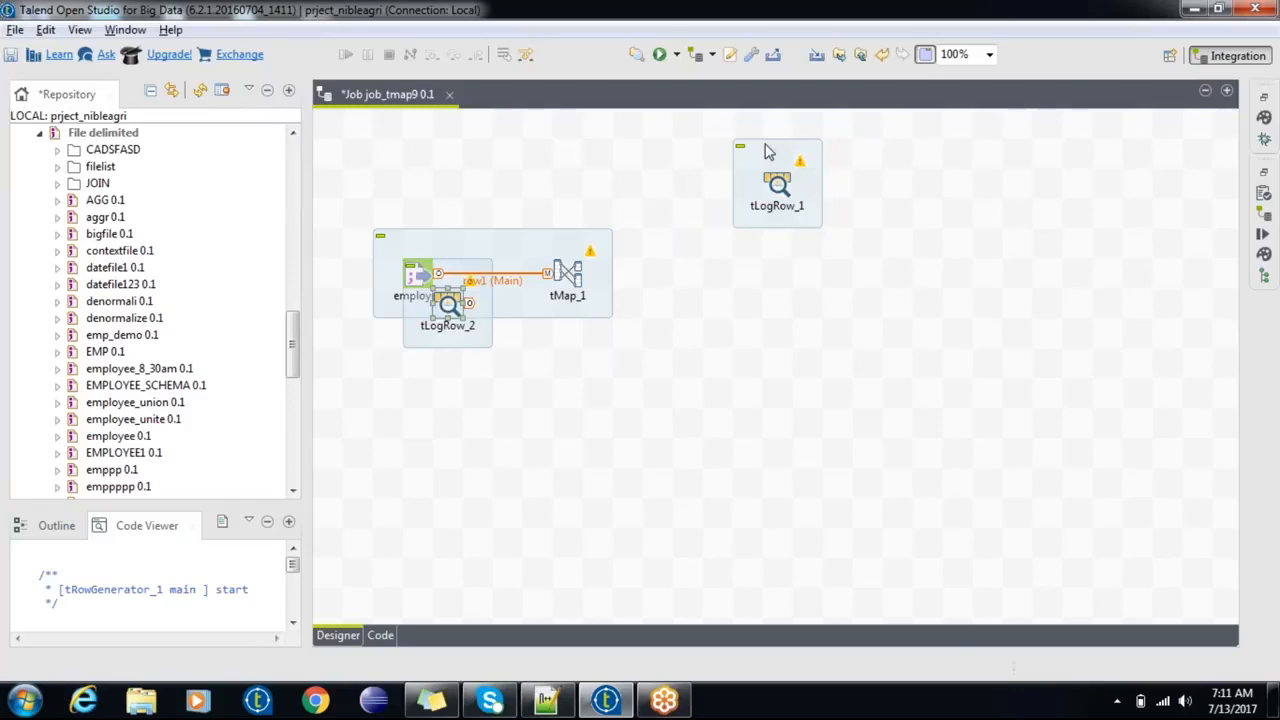
pyautogui.hotkey('ctrl', 'v')
pyautogui.hotkey('ctrl', 'v')
pyautogui.moveTo(870, 265); pyautogui.dragTo(809, 503)
pyautogui.moveTo(812, 215); pyautogui.dragTo(797, 416)
pyautogui.moveTo(486, 292); pyautogui.dragTo(800, 286)
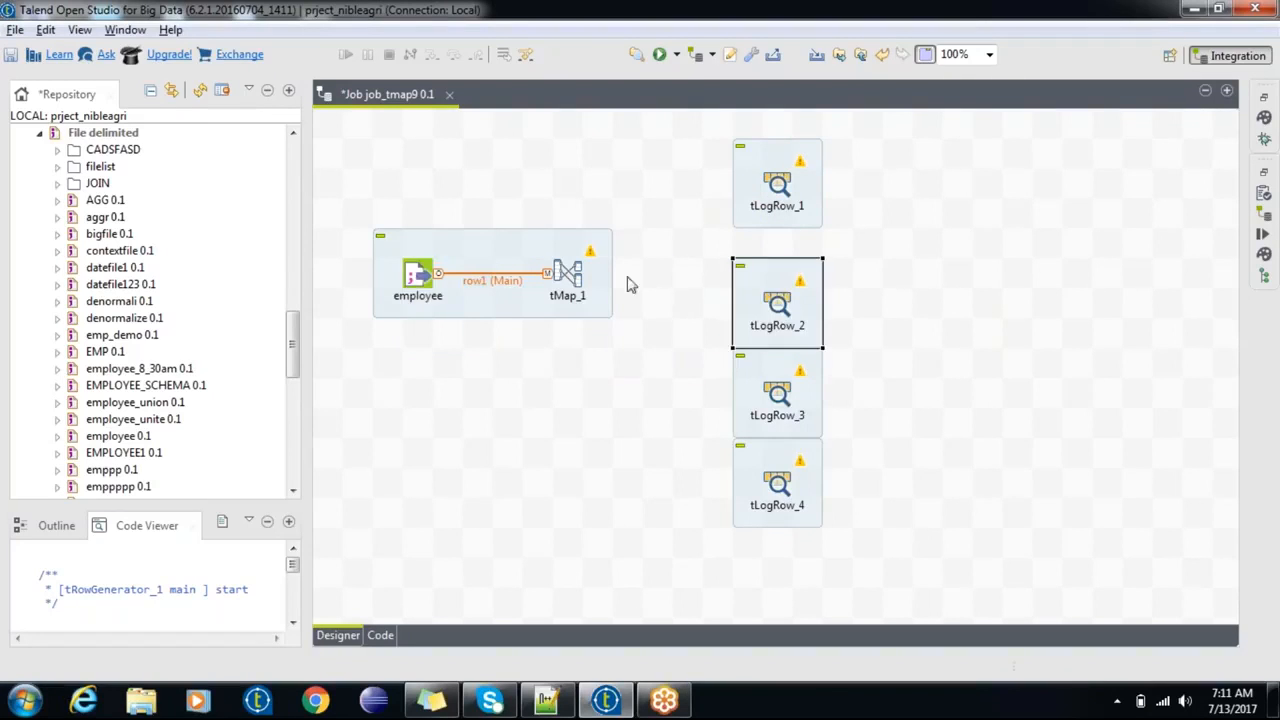
# Step: Connect tMap_1's out1 row to tLogRow_1 and its out2 row to tLogRow_2
pyautogui.rightClick(572, 276)
pyautogui.moveTo(612, 283)
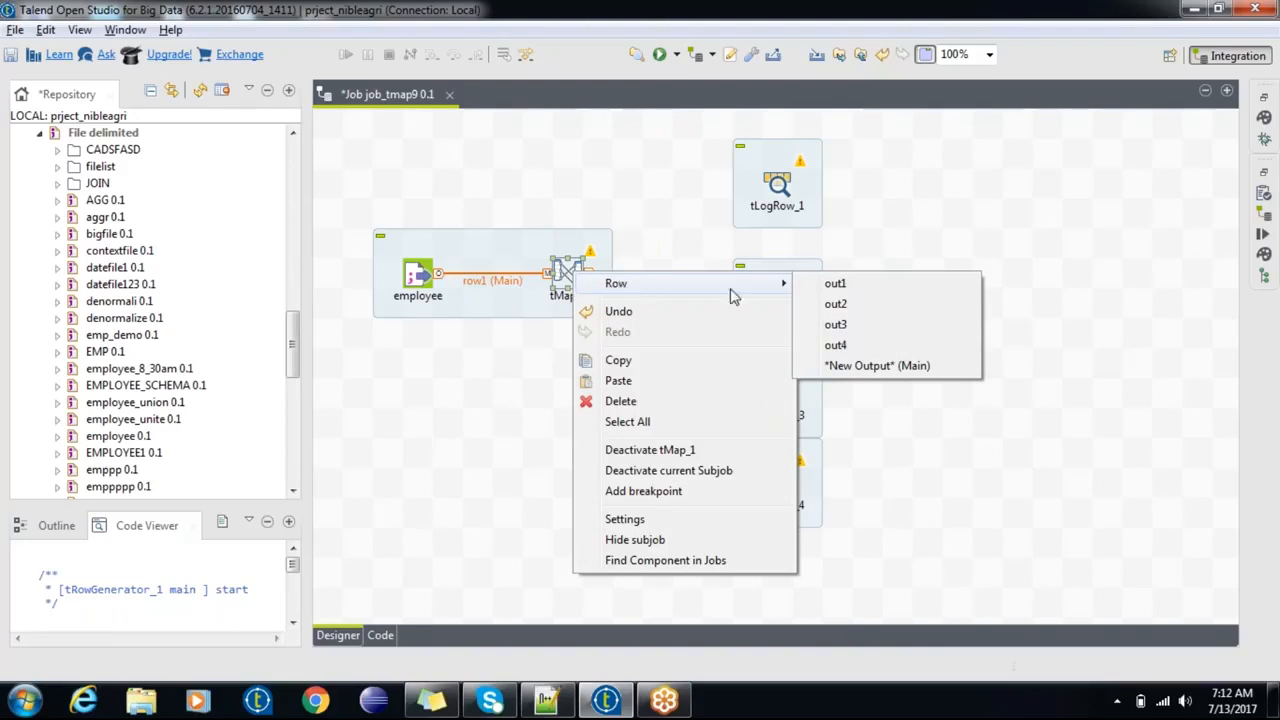
pyautogui.click(835, 283)
pyautogui.click(786, 192)
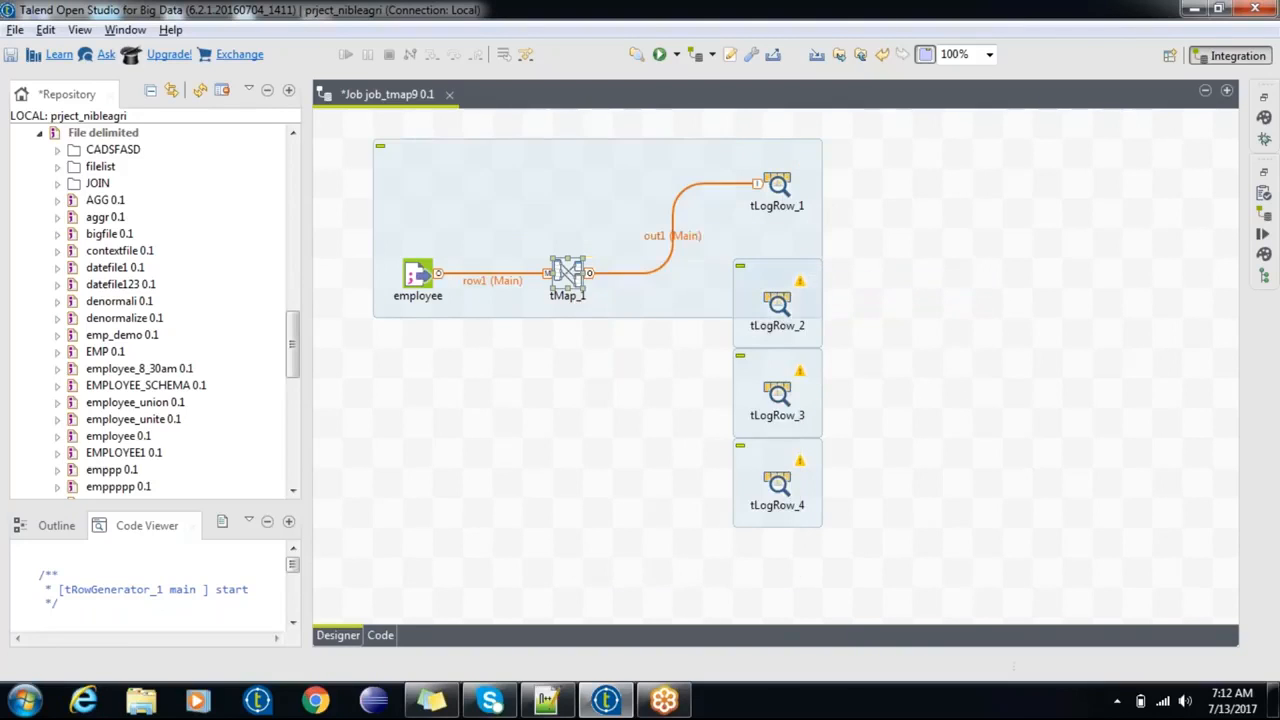
pyautogui.rightClick(572, 274)
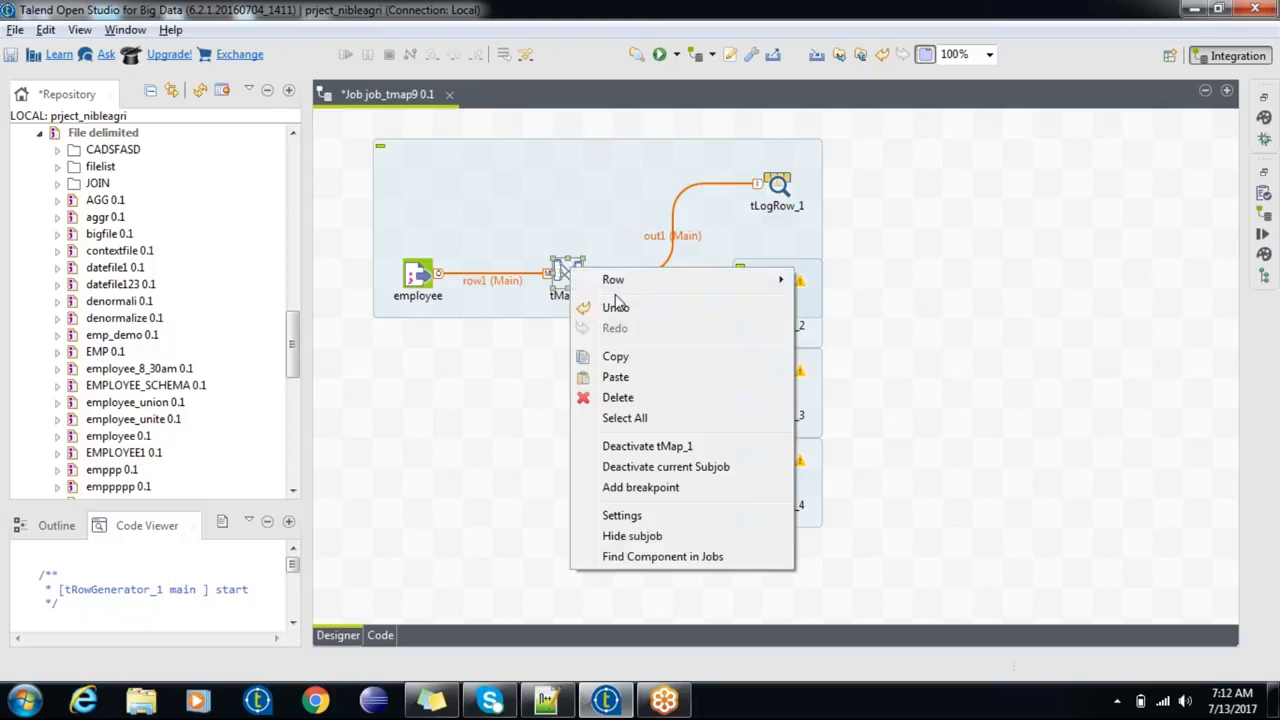
pyautogui.moveTo(612, 280)
pyautogui.click(900, 279)
pyautogui.click(778, 303)
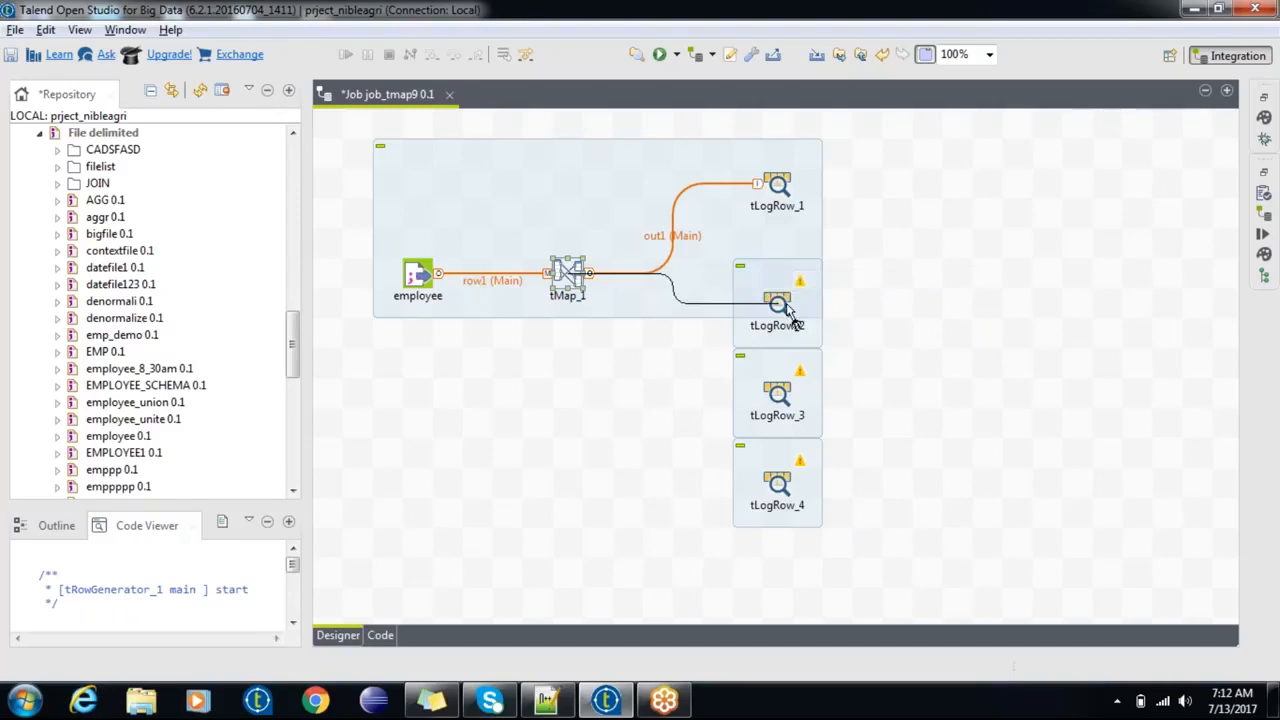
# Step: Connect tMap_1's out3 row to tLogRow_3 and its out4 row to tLogRow_4
pyautogui.rightClick(572, 276)
pyautogui.moveTo(614, 280)
pyautogui.click(858, 280)
pyautogui.click(778, 395)
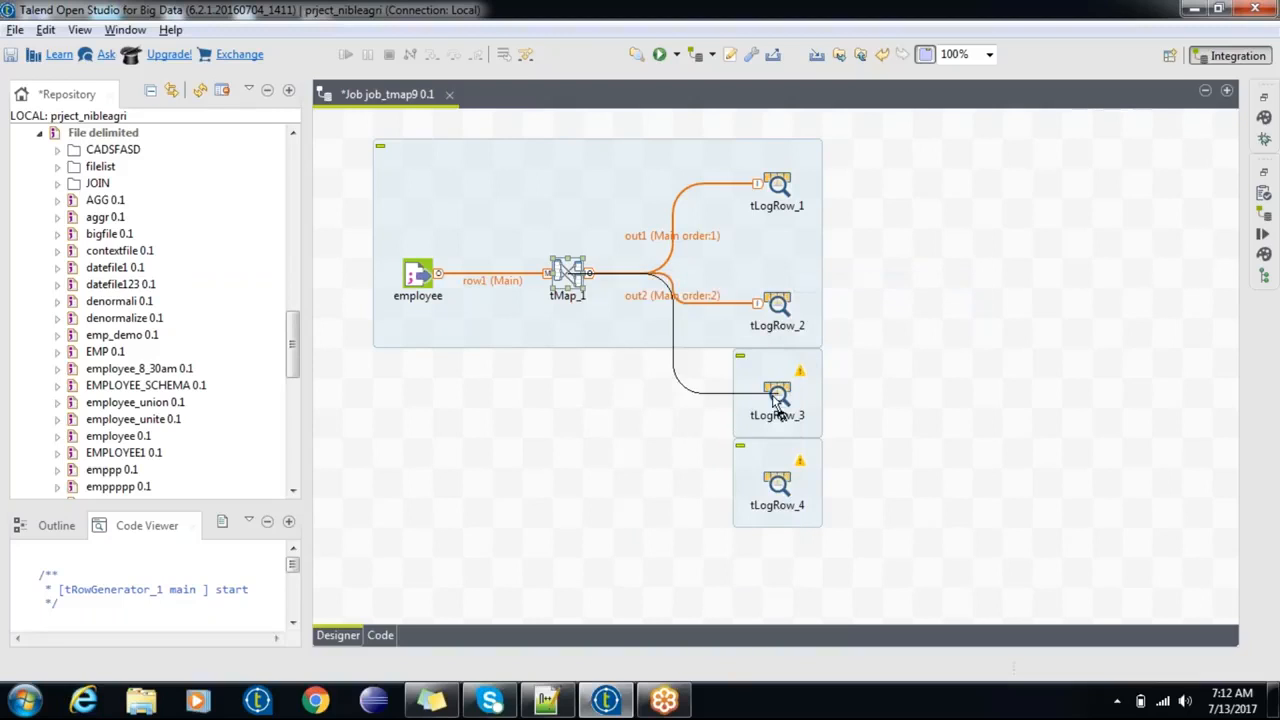
pyautogui.rightClick(575, 283)
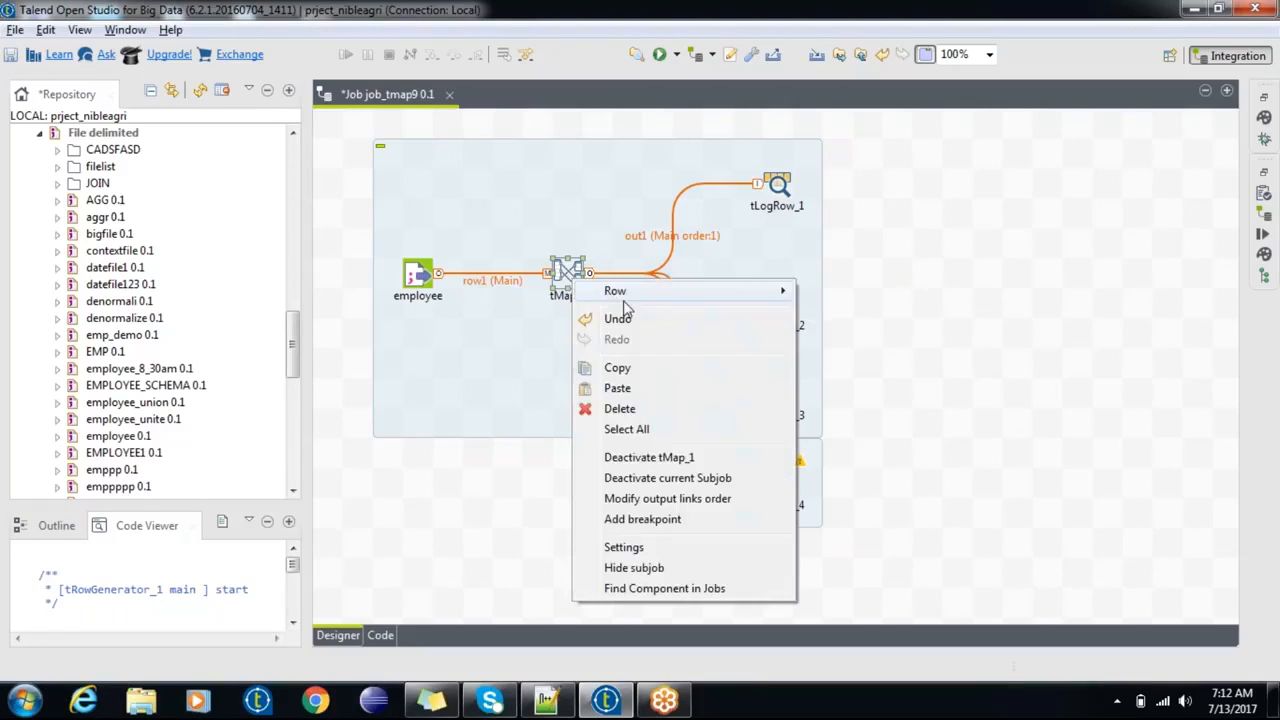
pyautogui.moveTo(640, 289)
pyautogui.click(830, 286)
pyautogui.click(774, 495)
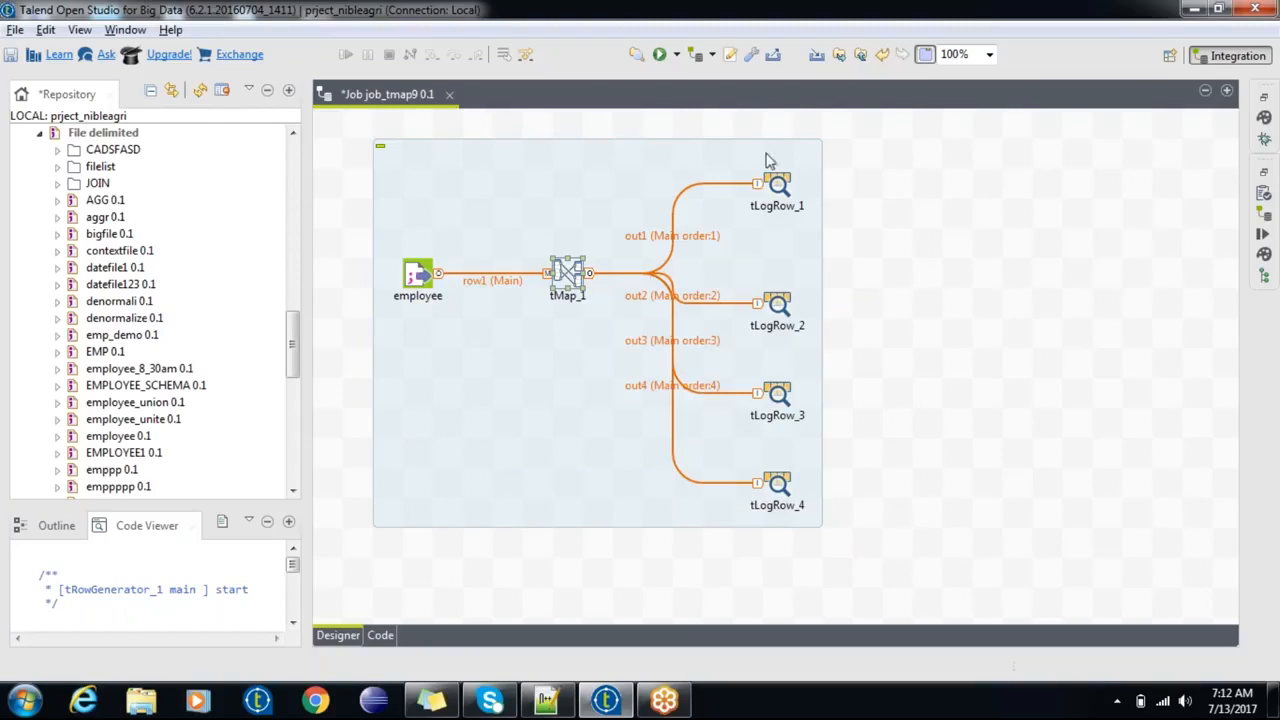
# Step: Run job_tmap9 and return to the job design to check the row flow on each connection
pyautogui.click(917, 346)
pyautogui.press('F6')
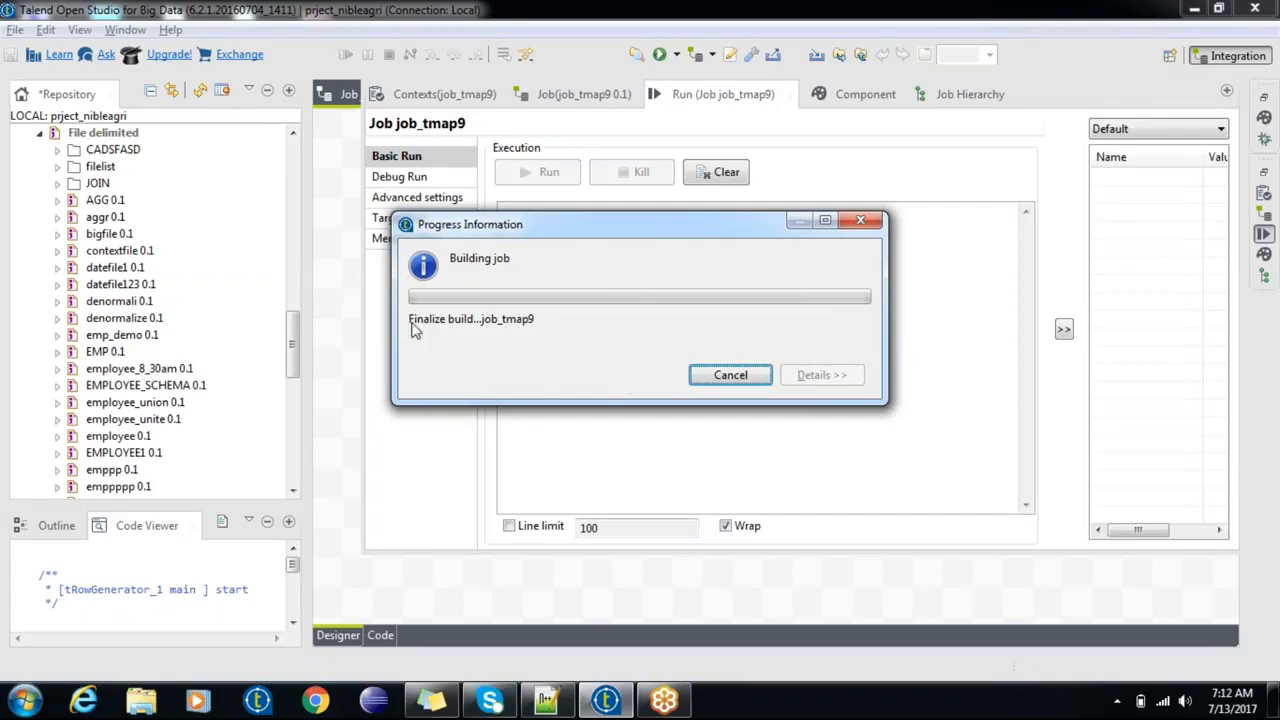
pyautogui.click(341, 288)
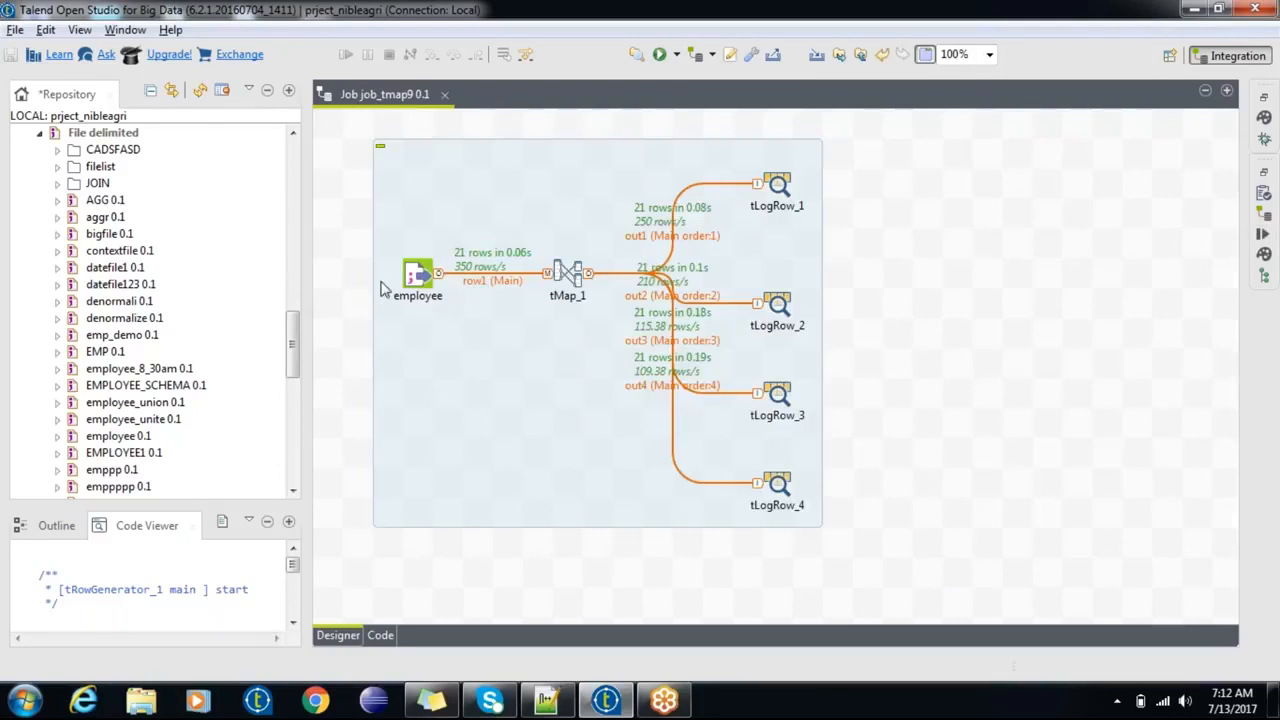
# Step: Spread the four tLogRow components farther apart so their connections are easier to tell apart
pyautogui.moveTo(789, 180); pyautogui.dragTo(849, 150)
pyautogui.moveTo(782, 305); pyautogui.dragTo(898, 273)
pyautogui.moveTo(780, 392); pyautogui.dragTo(897, 393)
pyautogui.moveTo(778, 483); pyautogui.dragTo(808, 543)
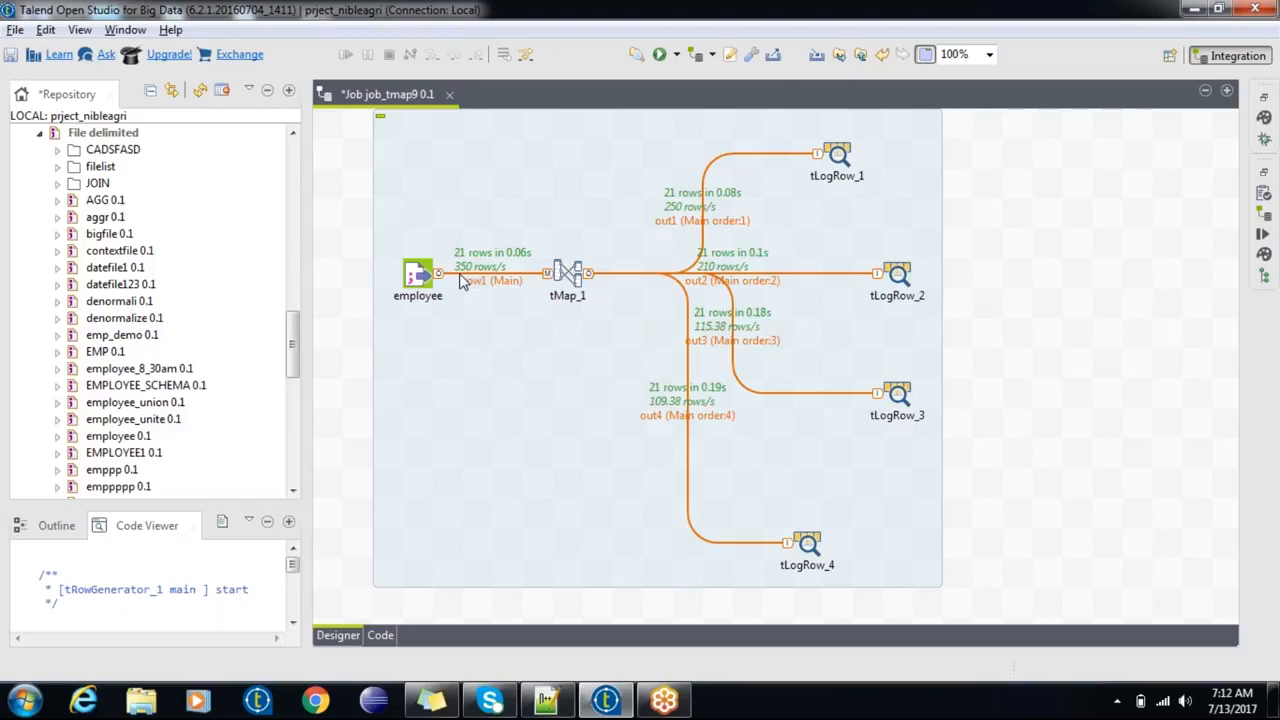
# Step: Add a fifth output table, out5, to the tMap_1 mapping and map all row1 columns to it
pyautogui.click(566, 278)
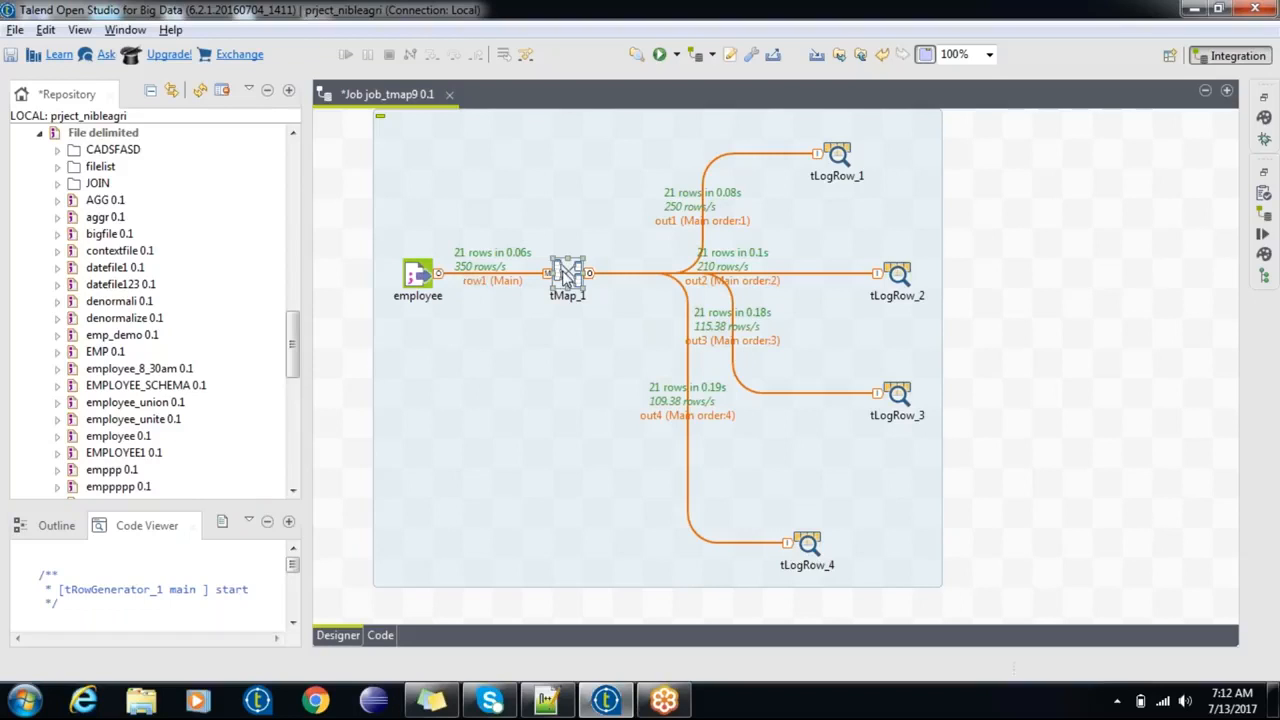
pyautogui.doubleClick(566, 276)
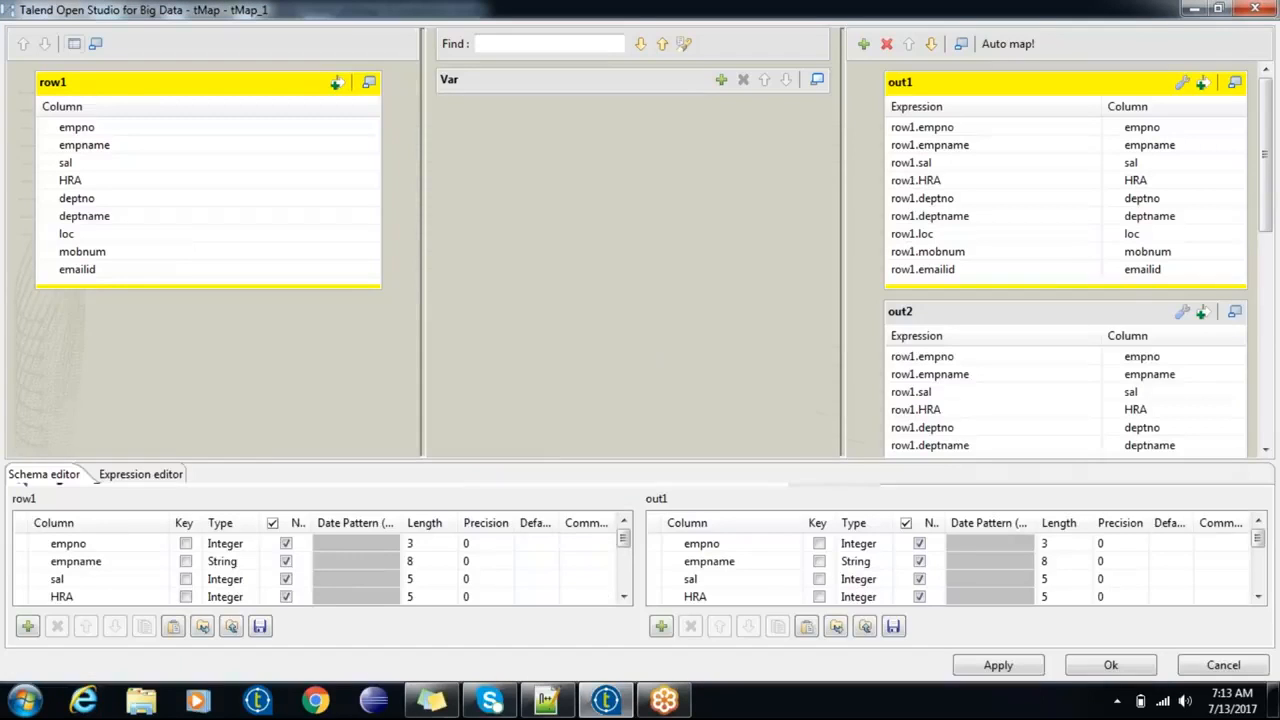
pyautogui.click(864, 45)
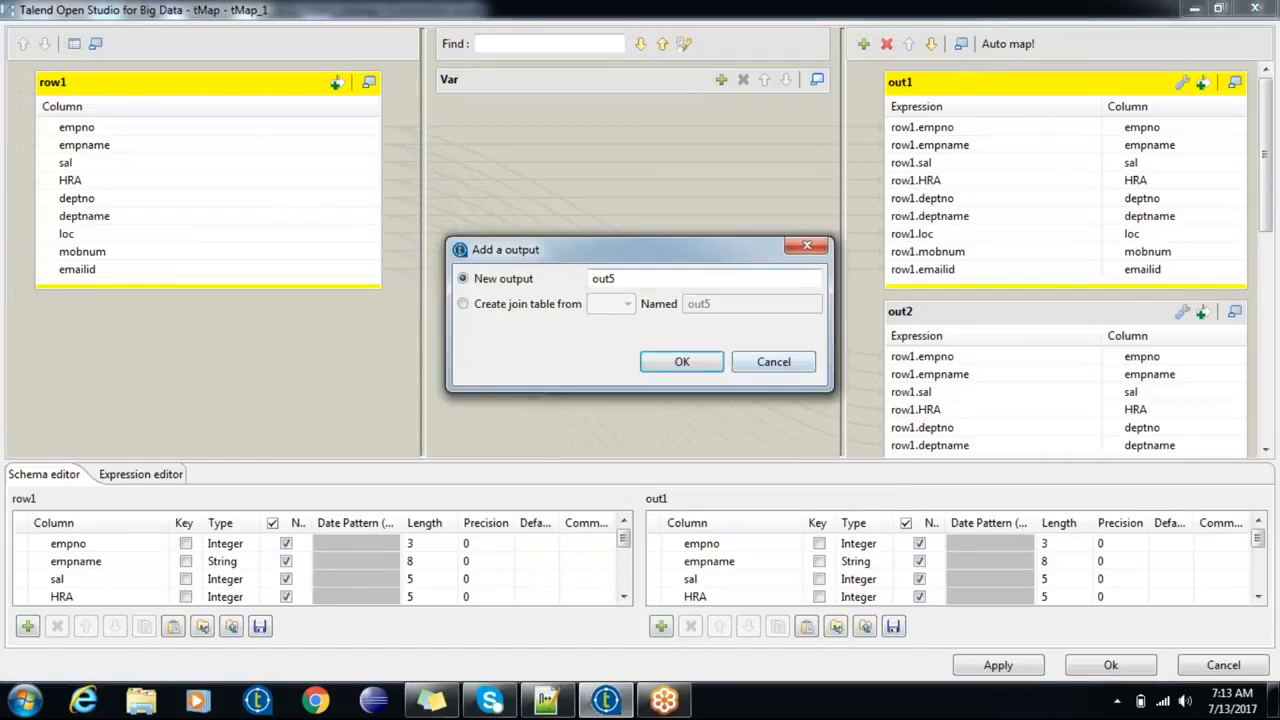
pyautogui.click(681, 362)
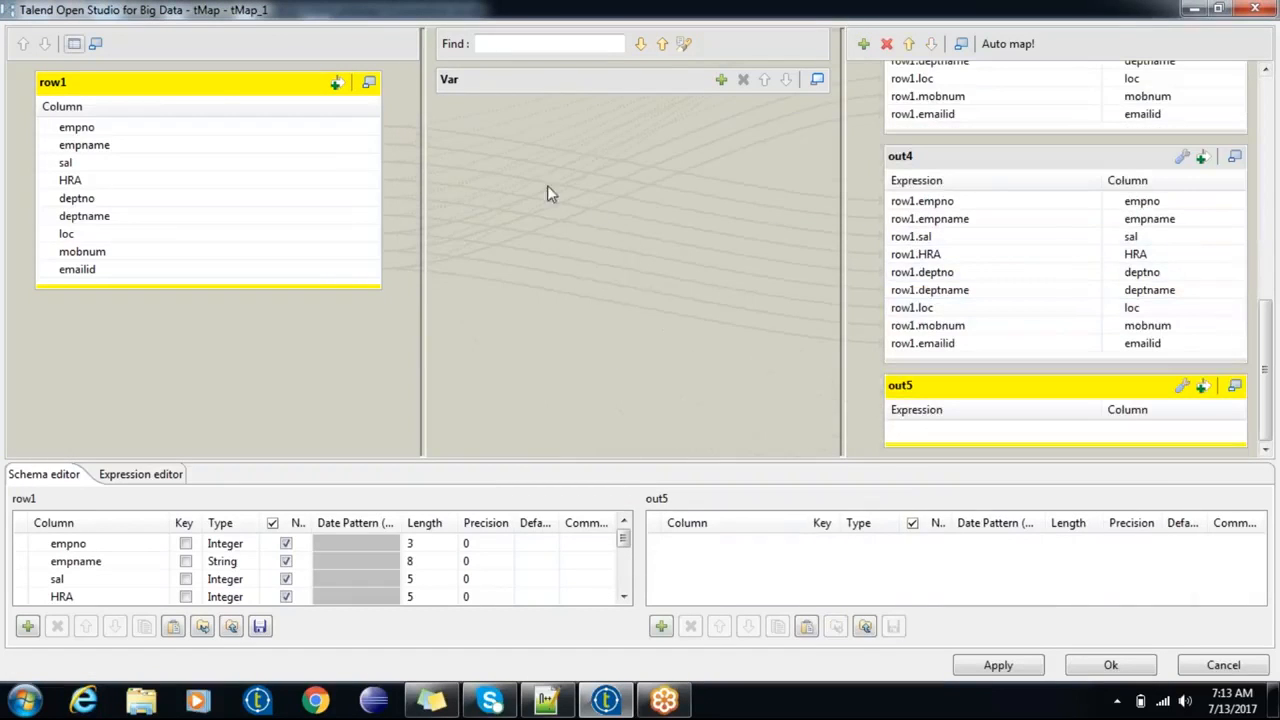
pyautogui.click(210, 87)
pyautogui.moveTo(229, 131); pyautogui.dragTo(1013, 427)
pyautogui.click(1112, 666)
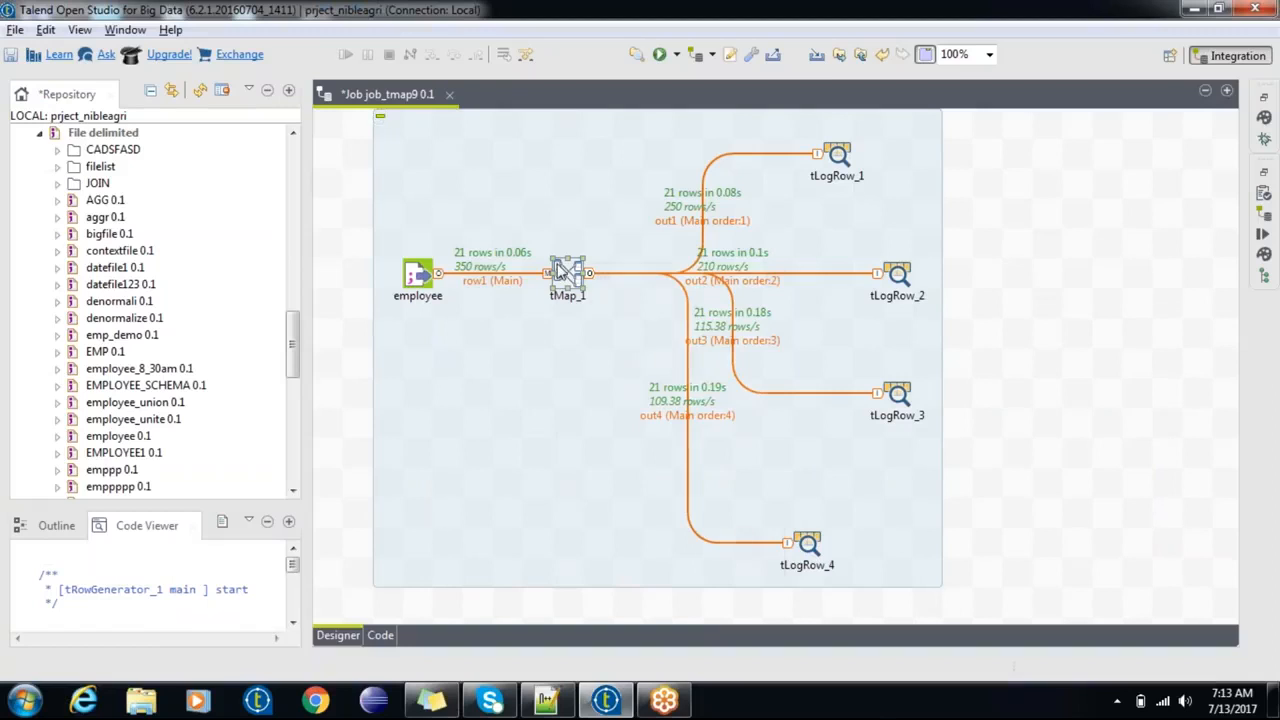
pyautogui.rightClick(562, 270)
pyautogui.moveTo(606, 280)
pyautogui.click(820, 275)
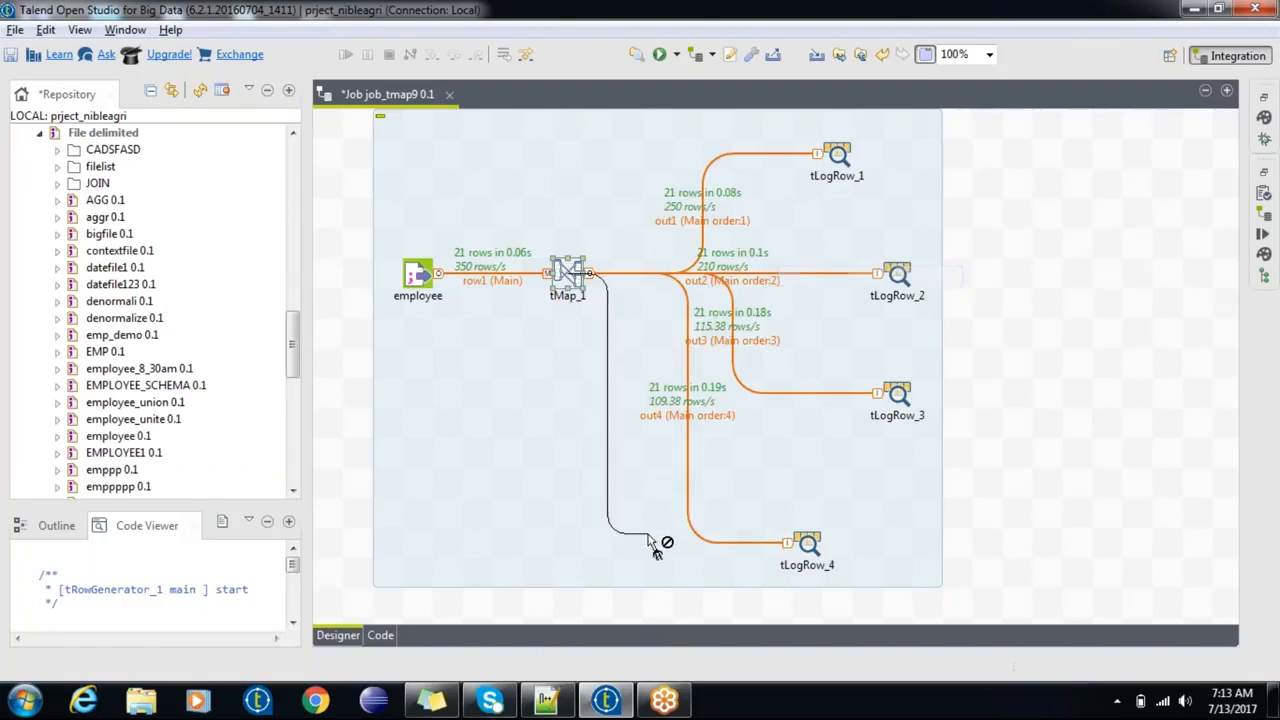
pyautogui.click(680, 585)
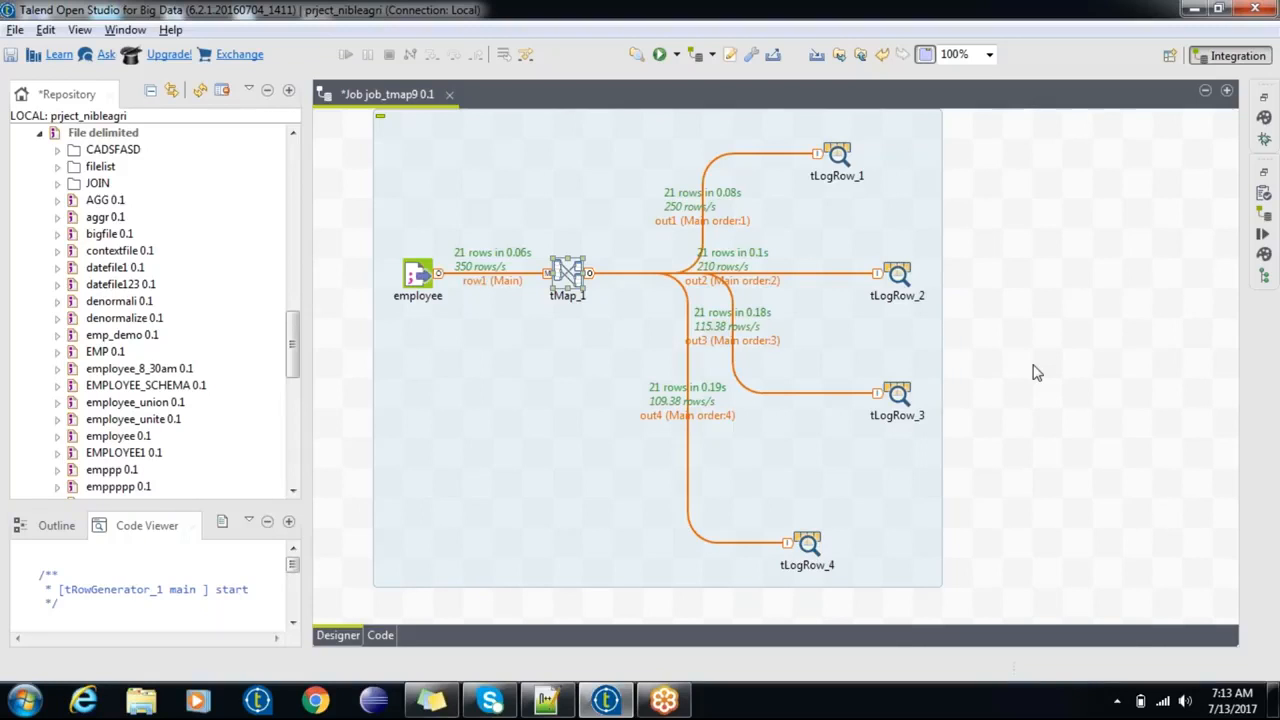
# Step: Move tLogRow_4 up so it sits closer beneath tLogRow_3 in the job design
pyautogui.moveTo(818, 545); pyautogui.dragTo(879, 487)
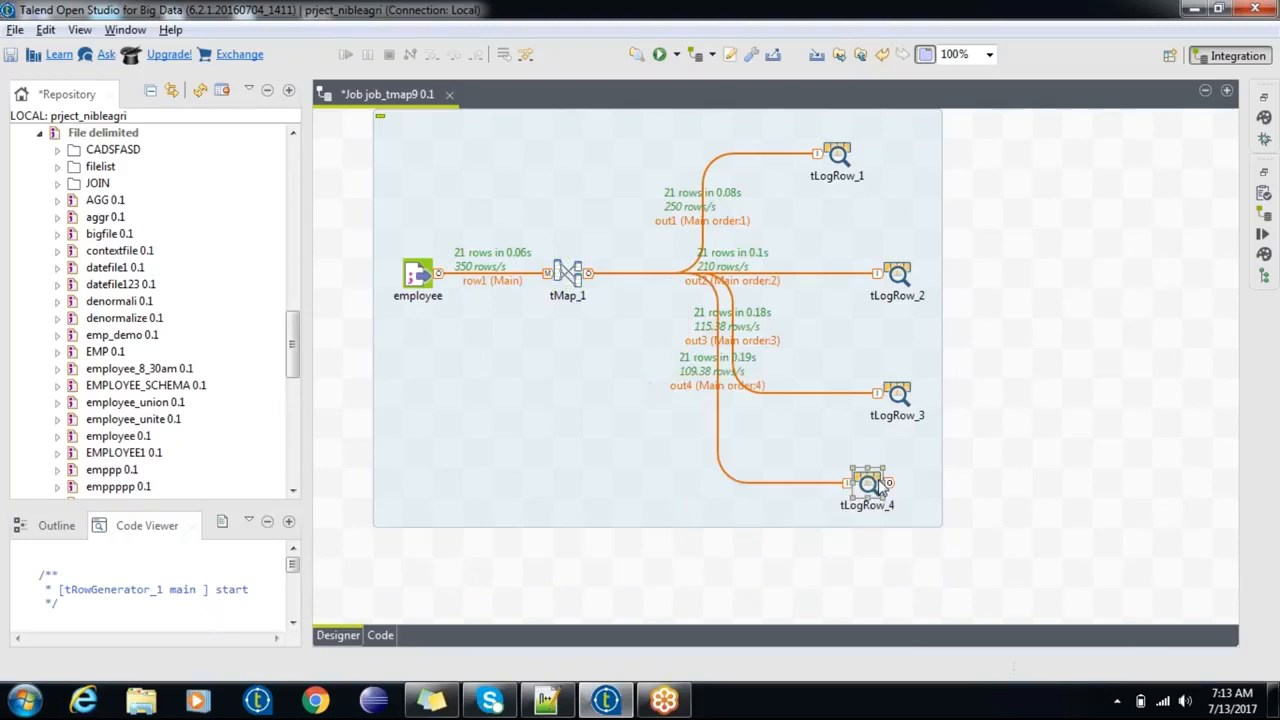
# Step: Remove the out2 and out3 output tables from the tMap_1 mapping
pyautogui.click(578, 282)
pyautogui.doubleClick(578, 282)
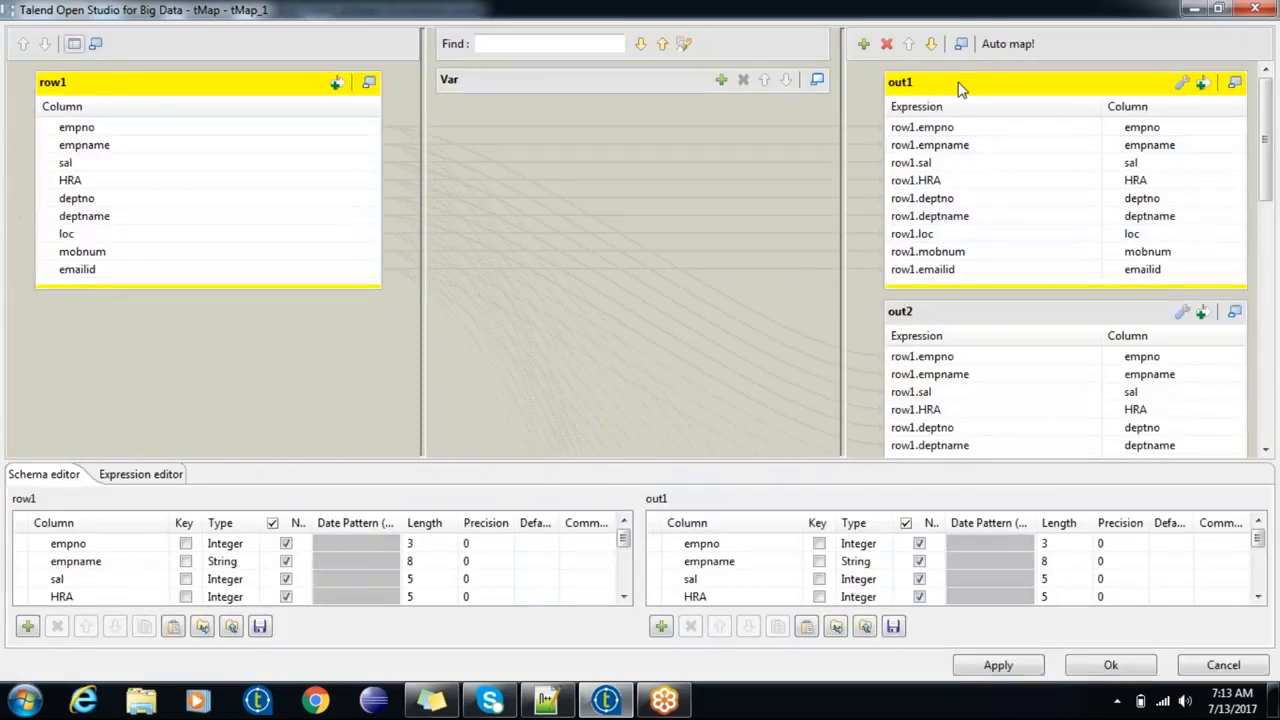
pyautogui.click(958, 88)
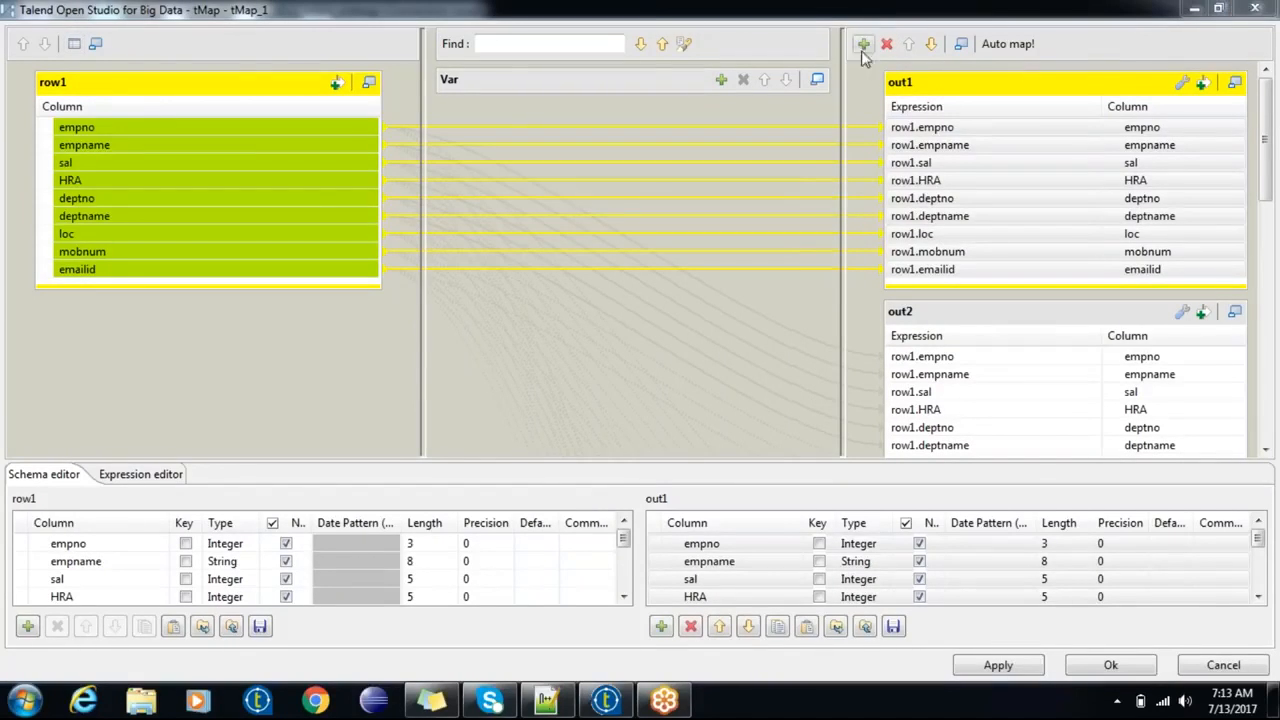
pyautogui.click(953, 313)
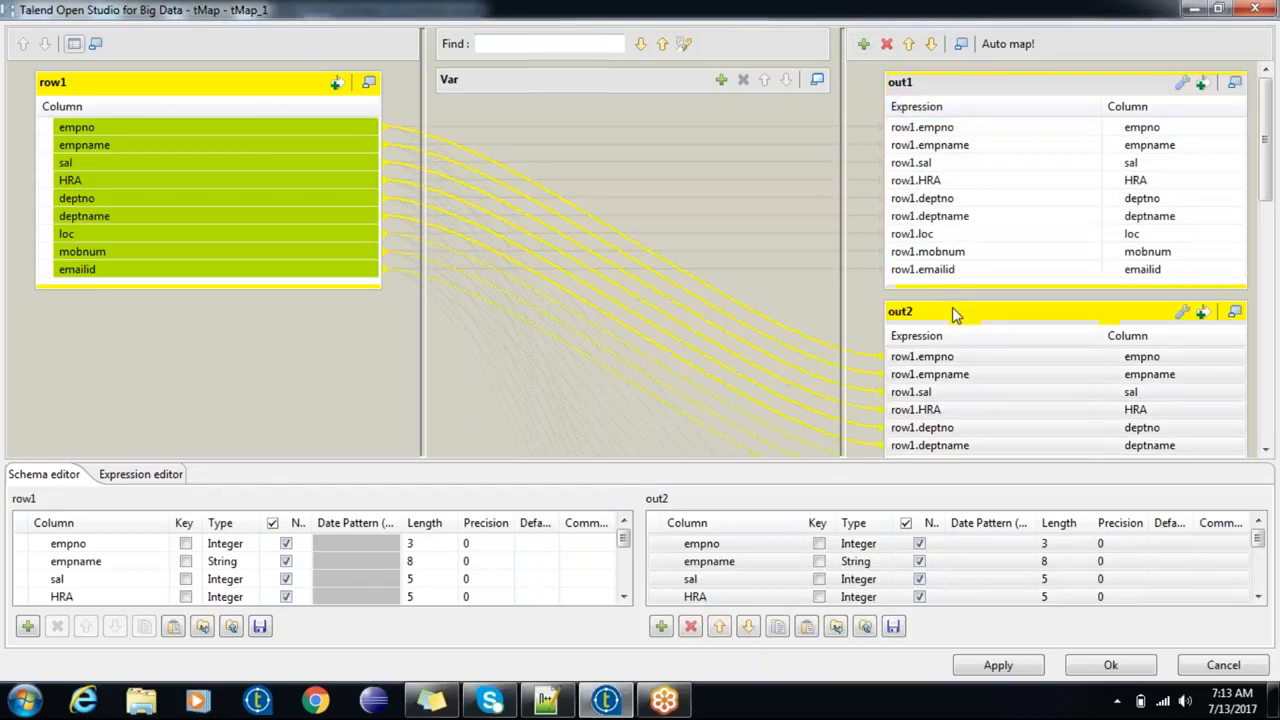
pyautogui.click(886, 44)
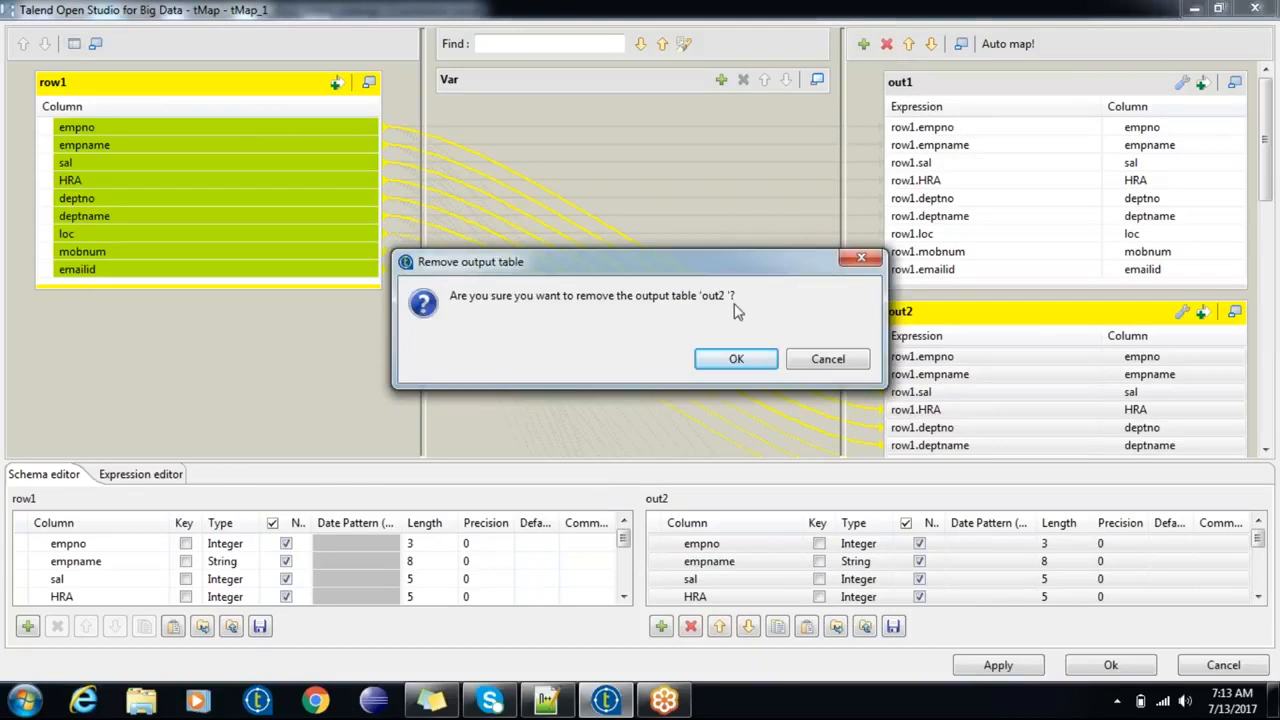
pyautogui.click(742, 359)
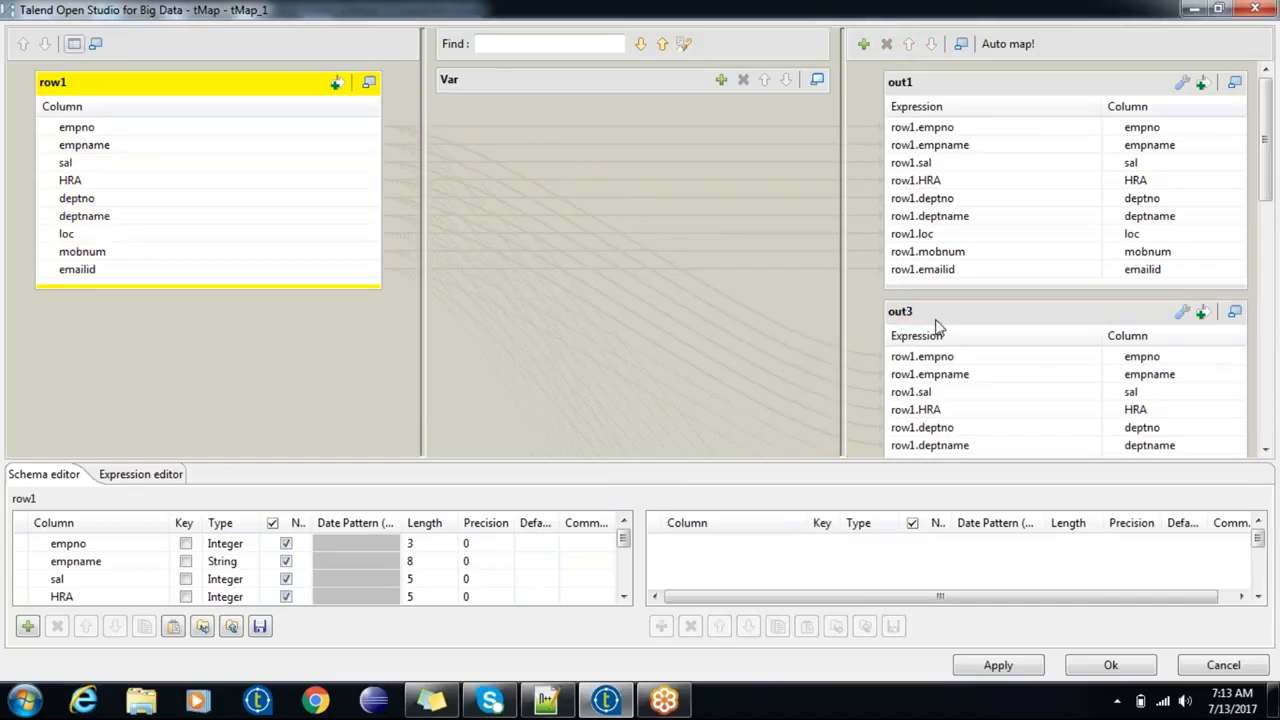
pyautogui.click(937, 322)
pyautogui.click(886, 44)
pyautogui.click(735, 358)
# Step: Remove the out4 and out5 output tables from the tMap_1 mapping
pyautogui.click(944, 314)
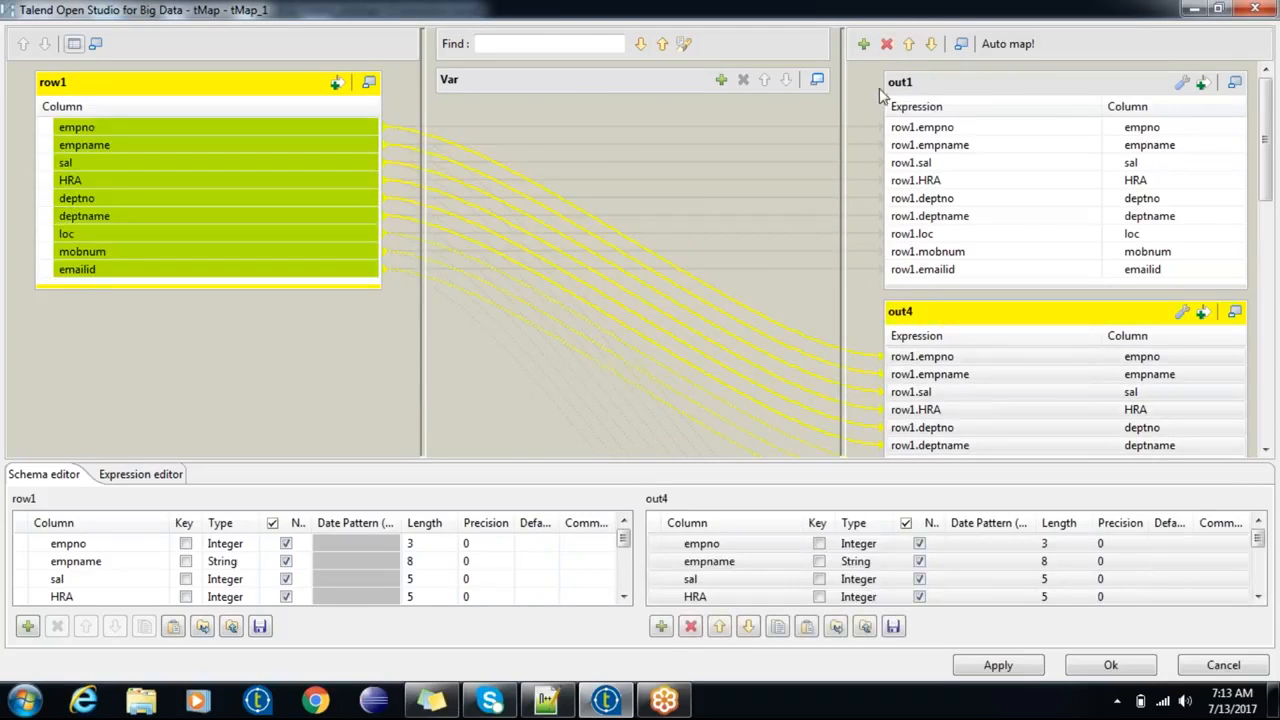
pyautogui.click(886, 44)
pyautogui.click(740, 358)
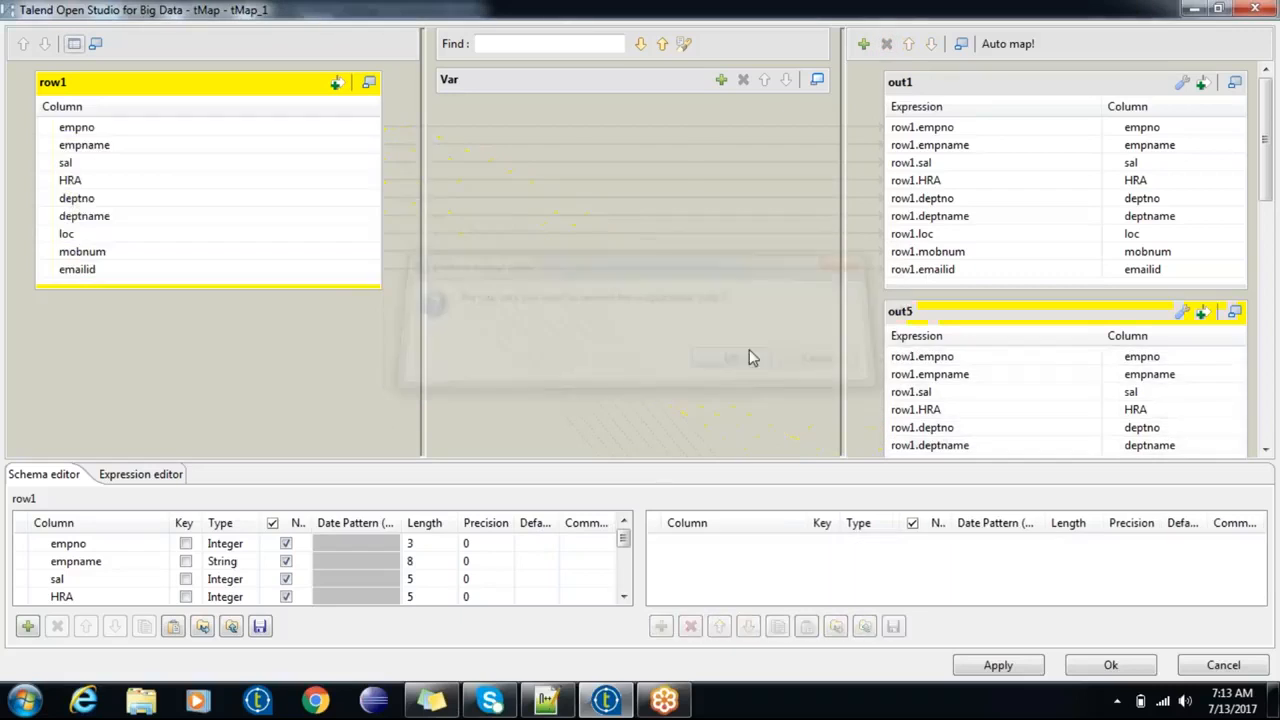
pyautogui.click(965, 322)
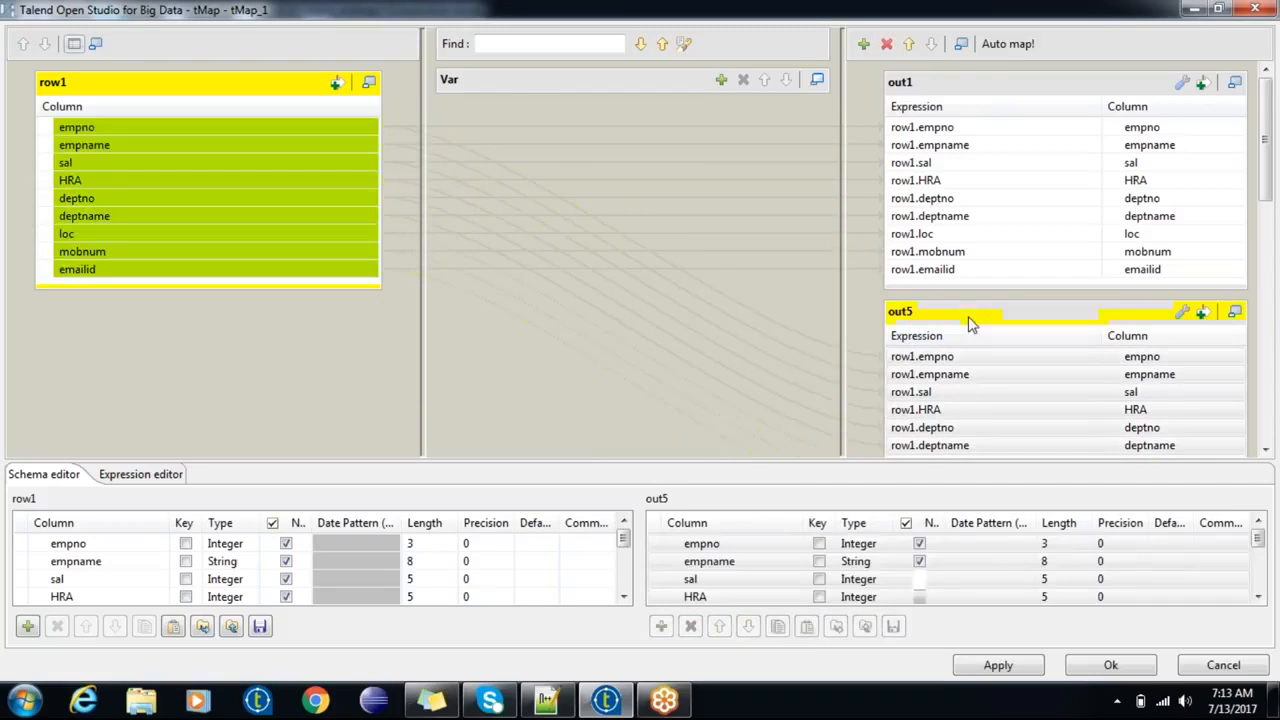
pyautogui.click(886, 44)
pyautogui.click(737, 357)
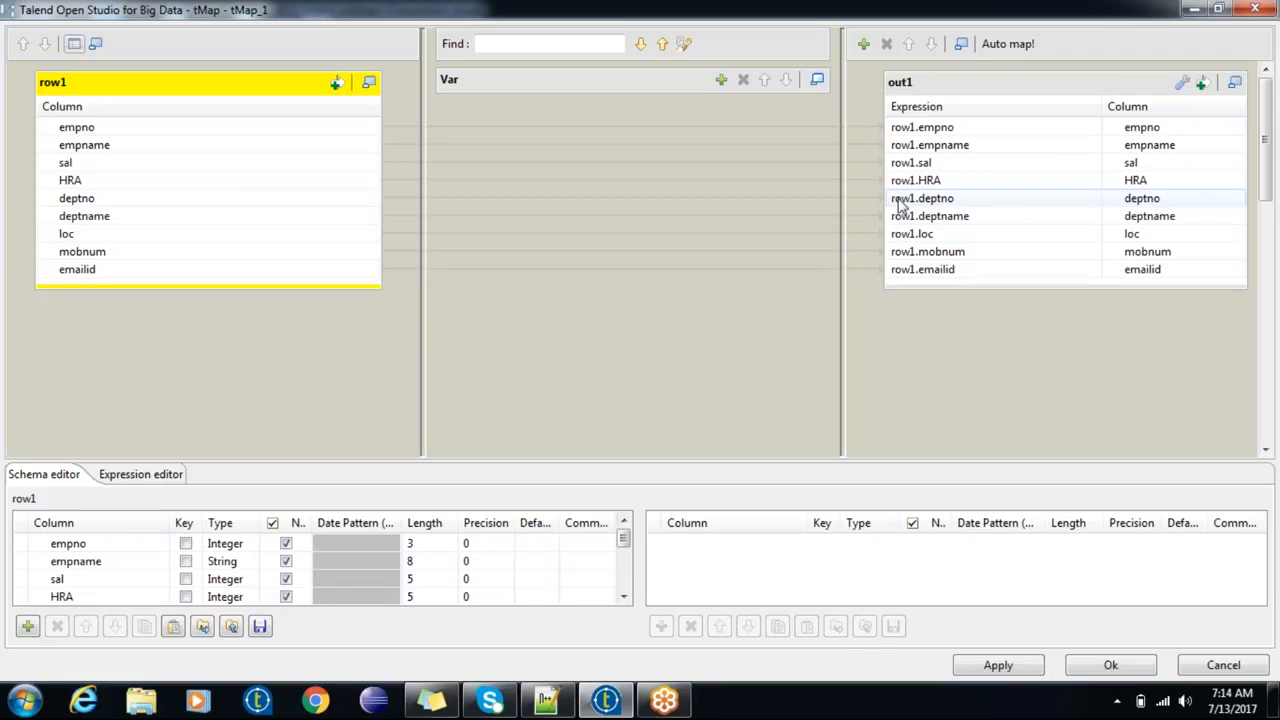
# Step: Remove the remaining out1 output table and accept the emptied tMap_1 mapping
pyautogui.click(943, 92)
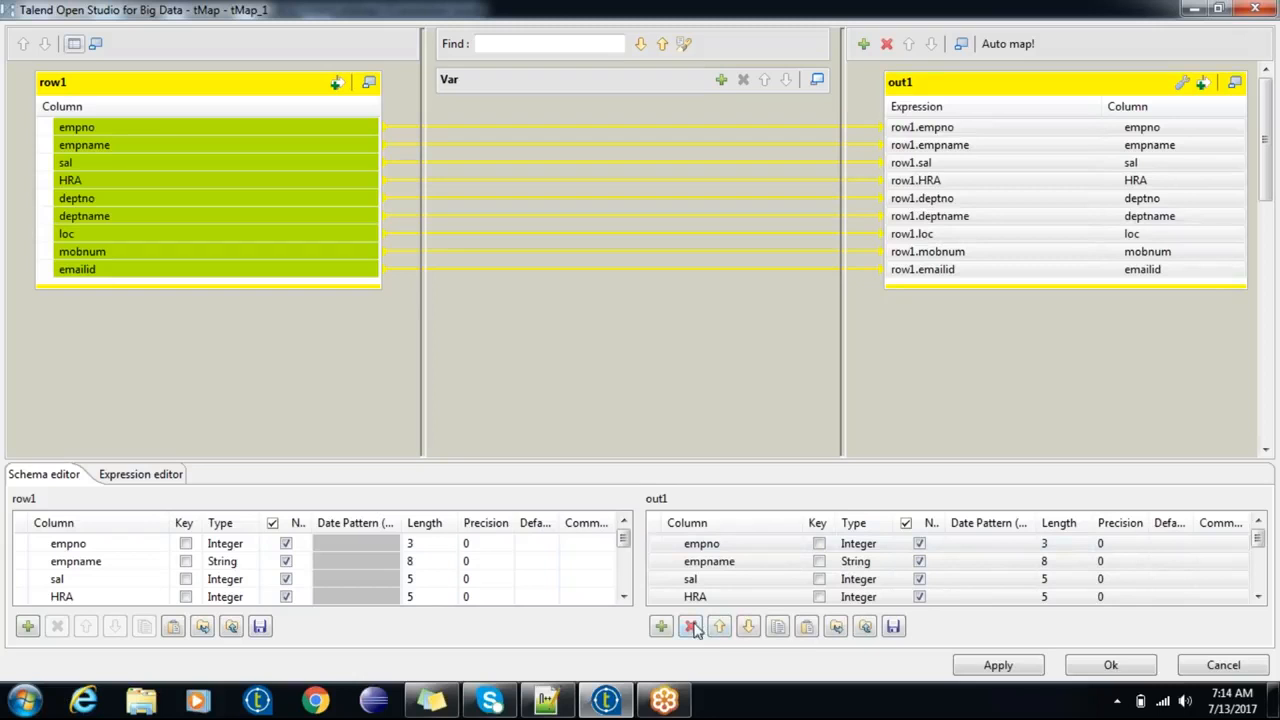
pyautogui.click(886, 44)
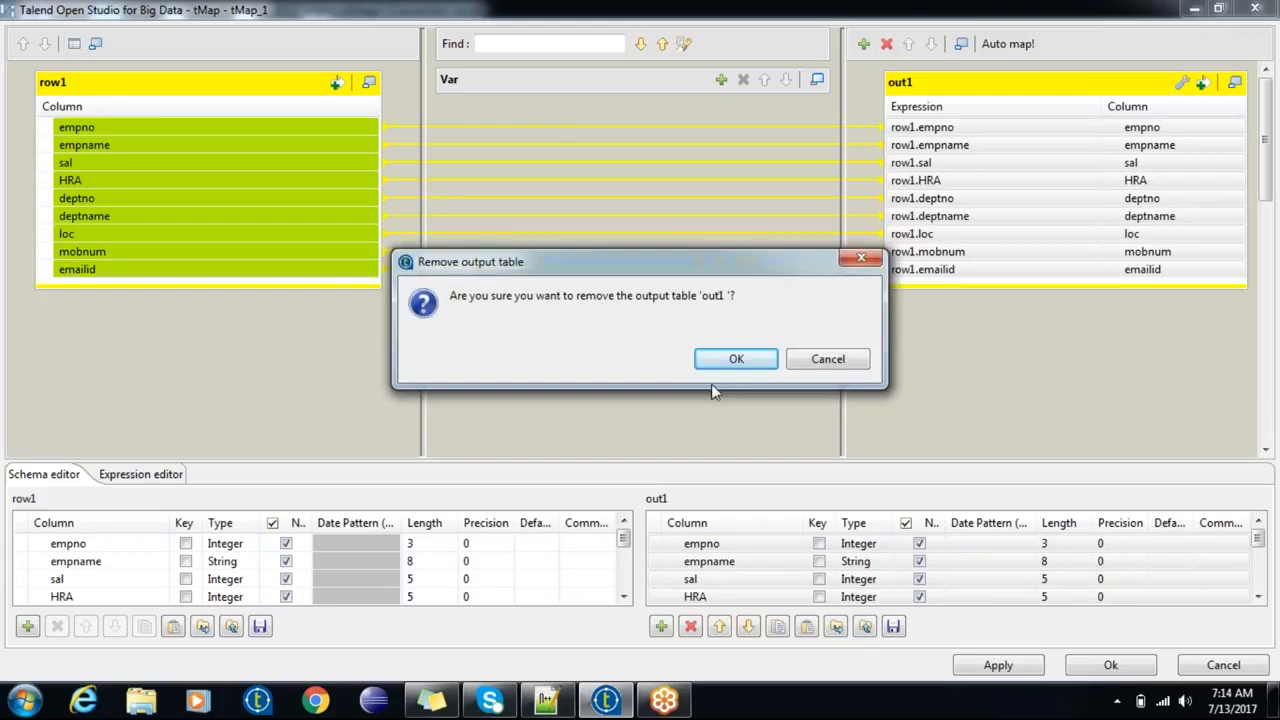
pyautogui.click(736, 359)
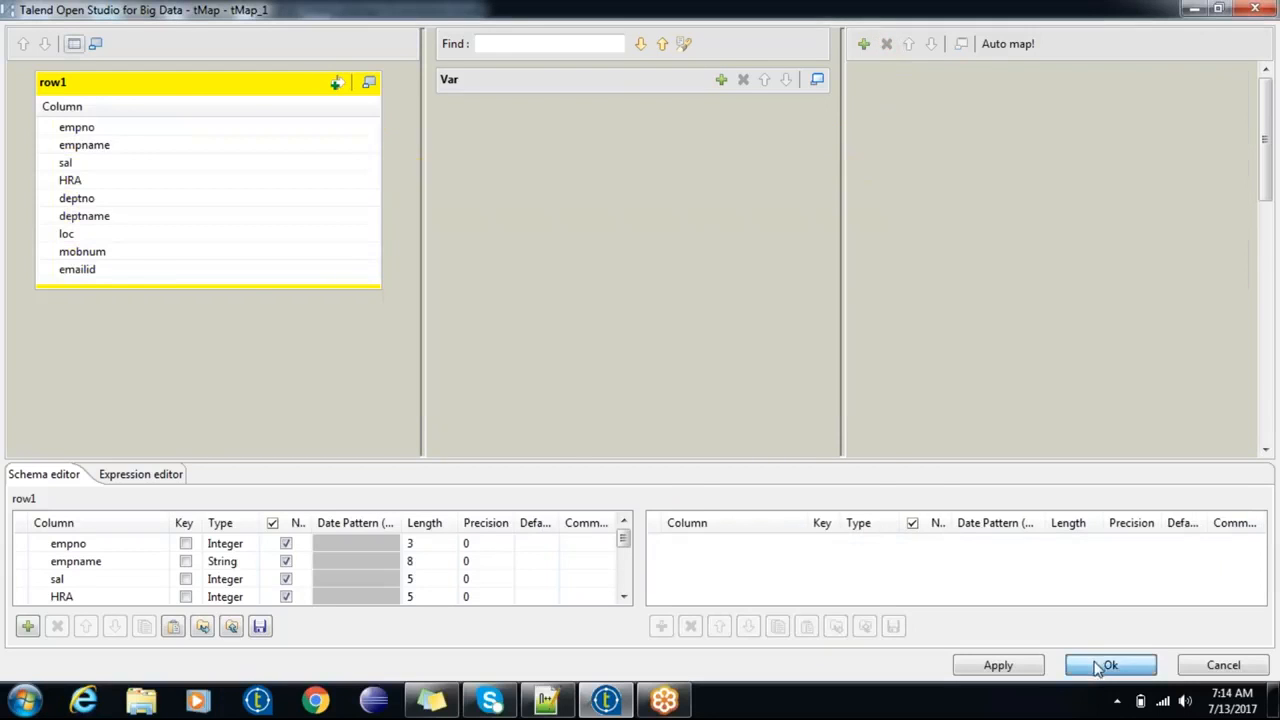
pyautogui.click(1108, 665)
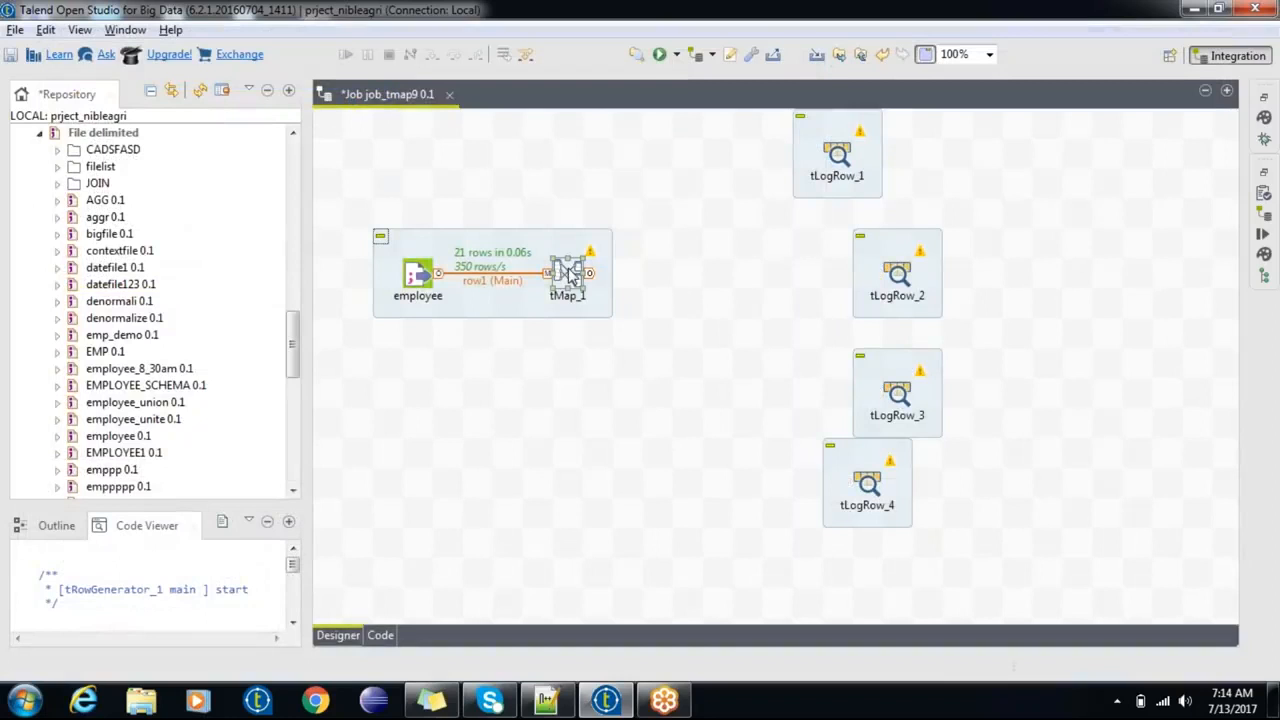
# Step: Replace tMap_1 with a fresh tMap component placed between employee and tLogRow_2
pyautogui.press('Delete')
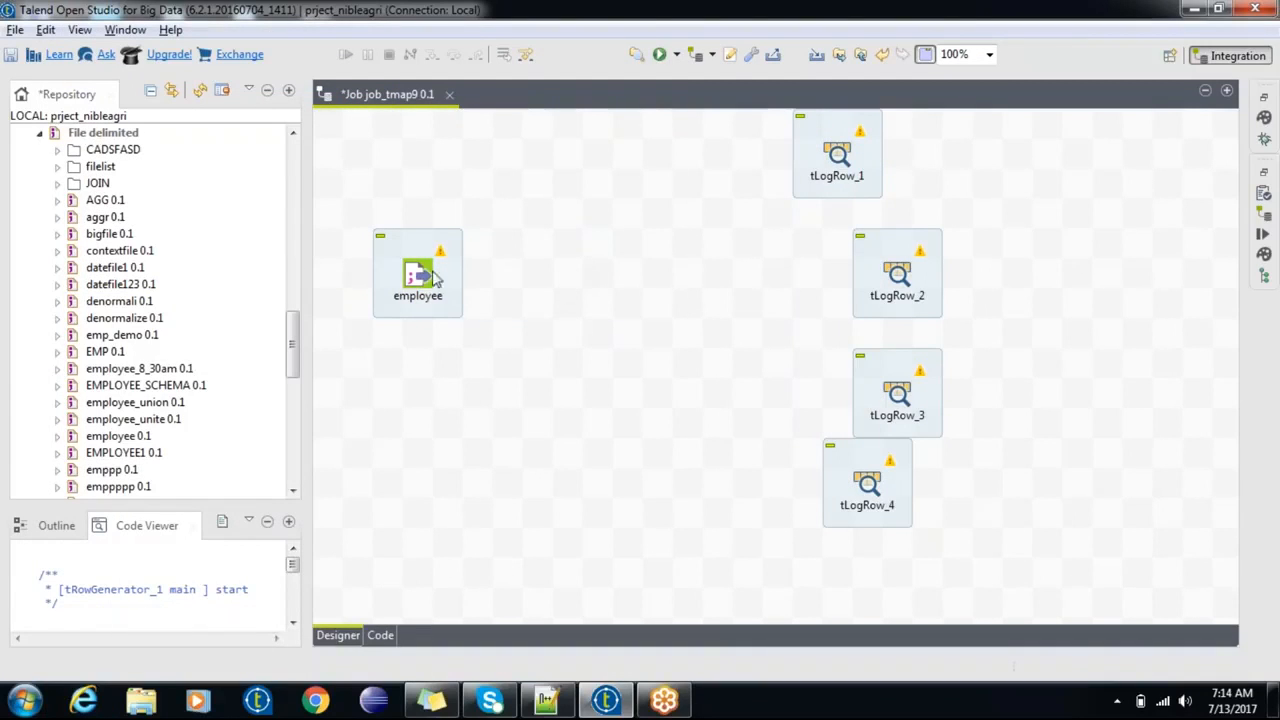
pyautogui.write('tmap')
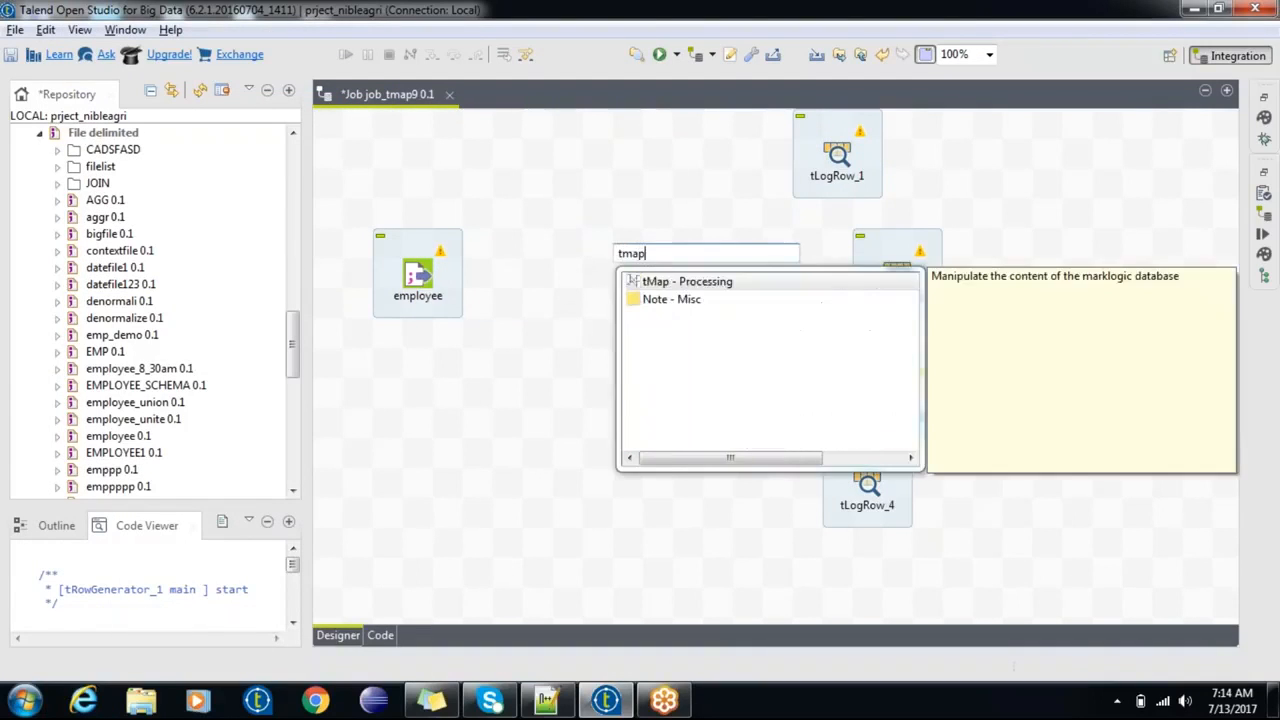
pyautogui.press('Return')
pyautogui.moveTo(623, 214); pyautogui.dragTo(594, 249)
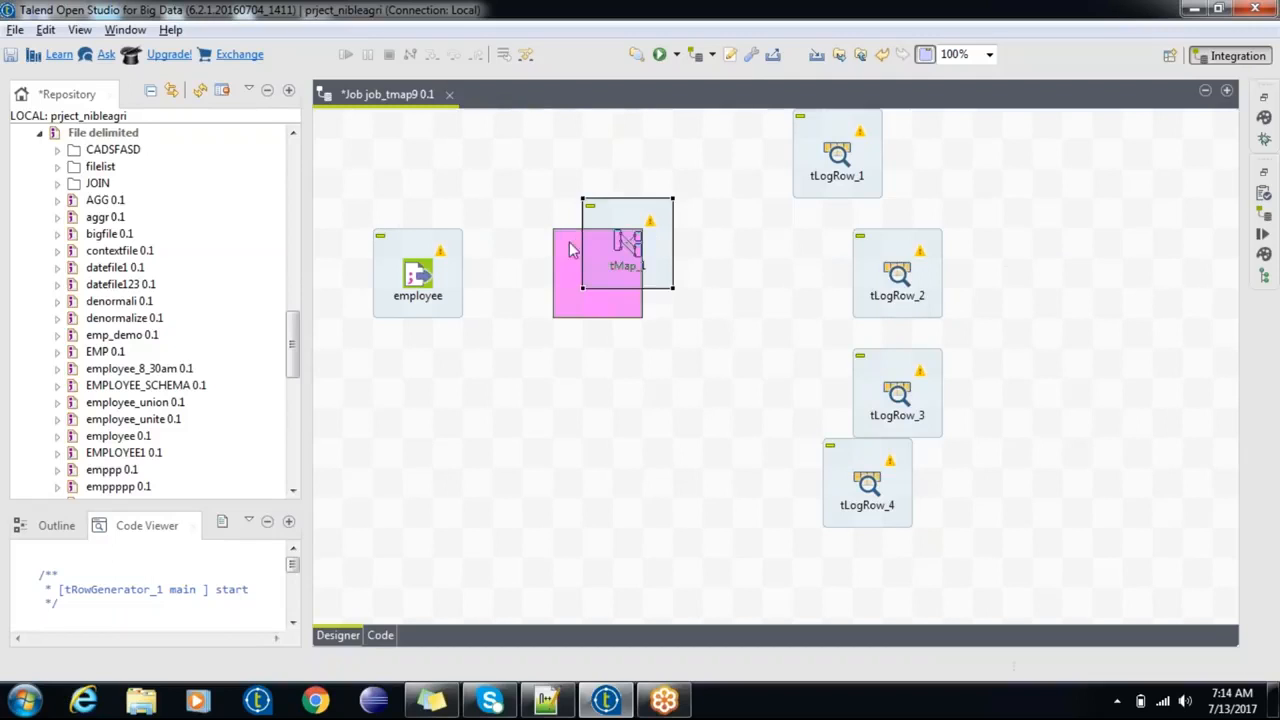
# Step: Connect employee to the new tMap_1 with a Main row
pyautogui.click(425, 278)
pyautogui.rightClick(425, 278)
pyautogui.moveTo(600, 282)
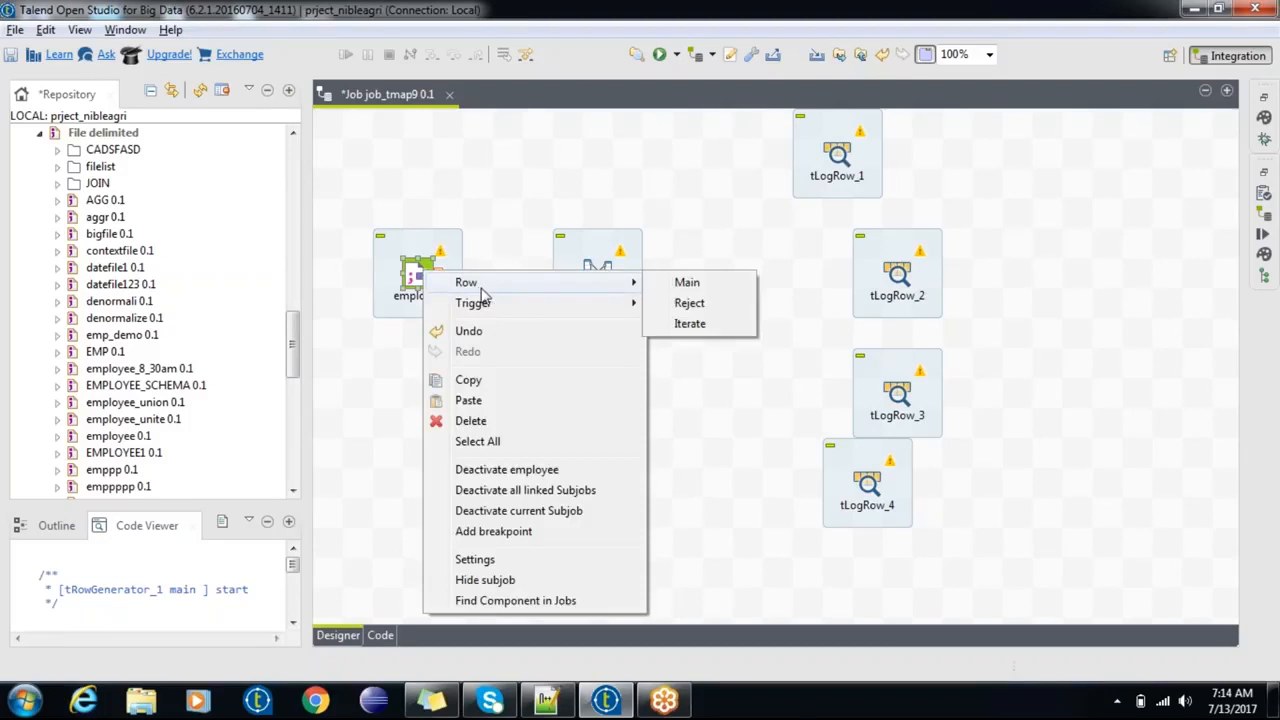
pyautogui.click(688, 285)
pyautogui.click(598, 275)
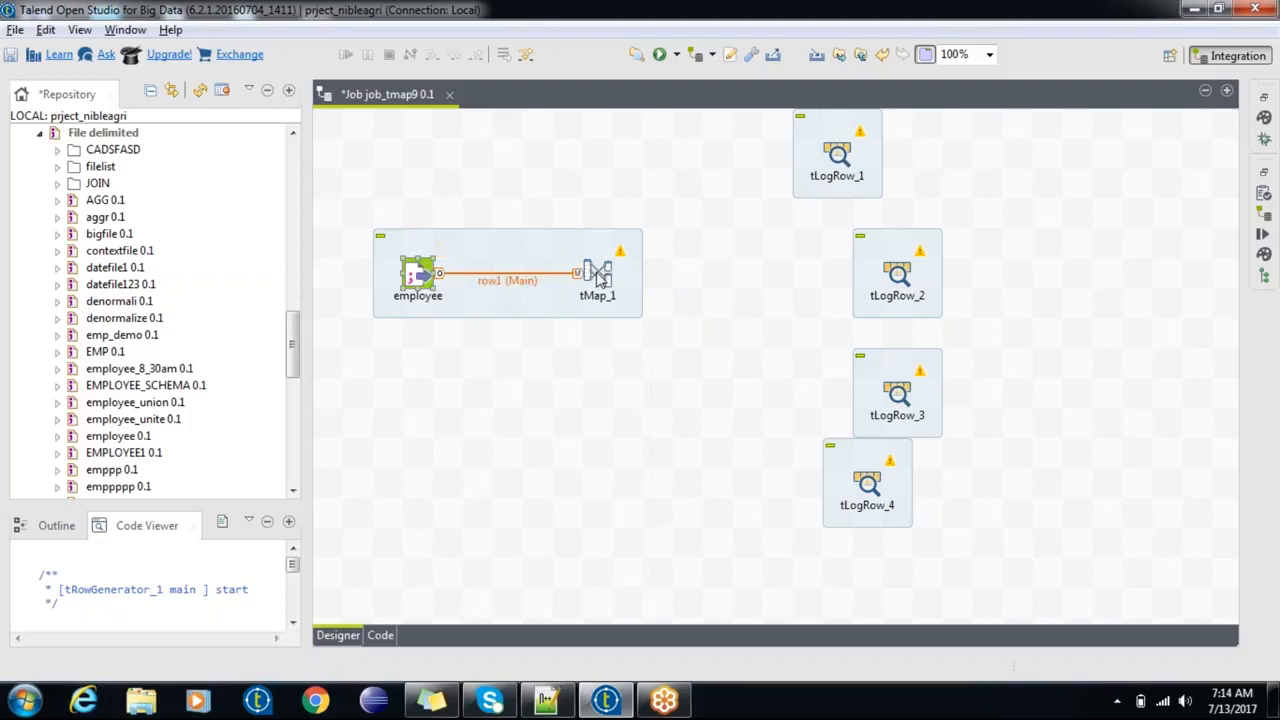
# Step: Open the tMap_1 mapping and add a new output table named deptno10
pyautogui.doubleClick(600, 274)
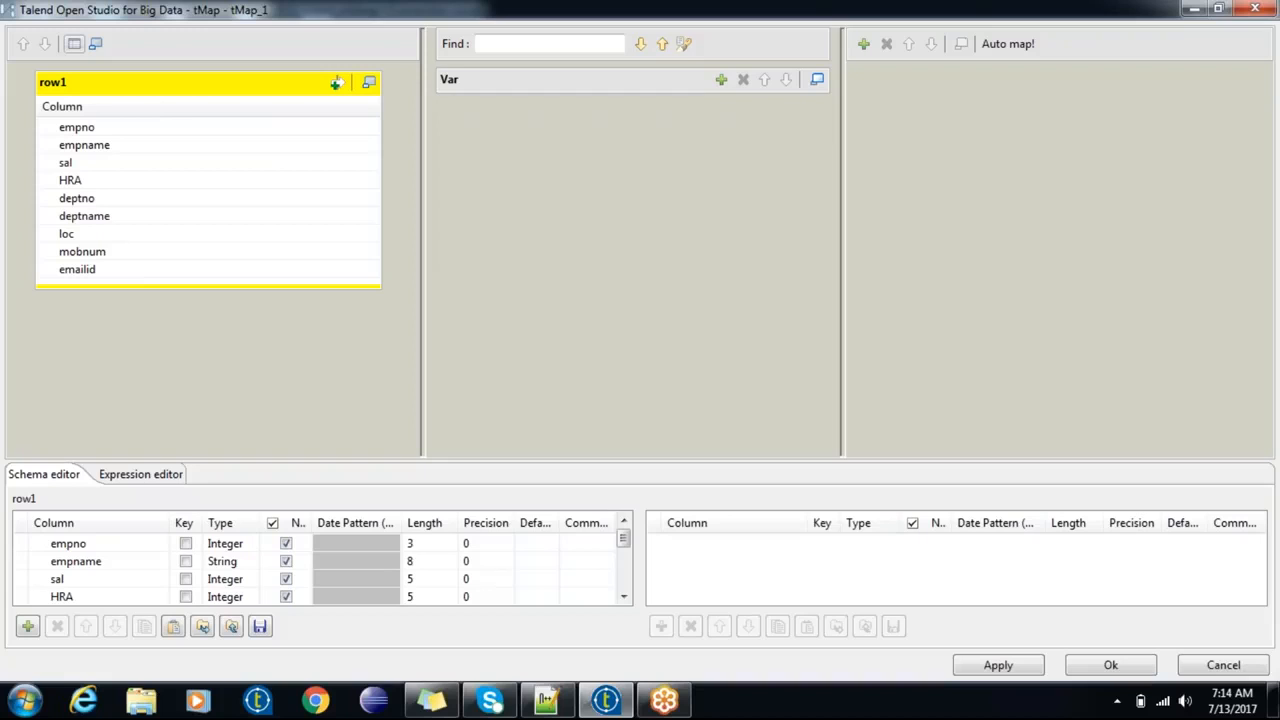
pyautogui.click(864, 44)
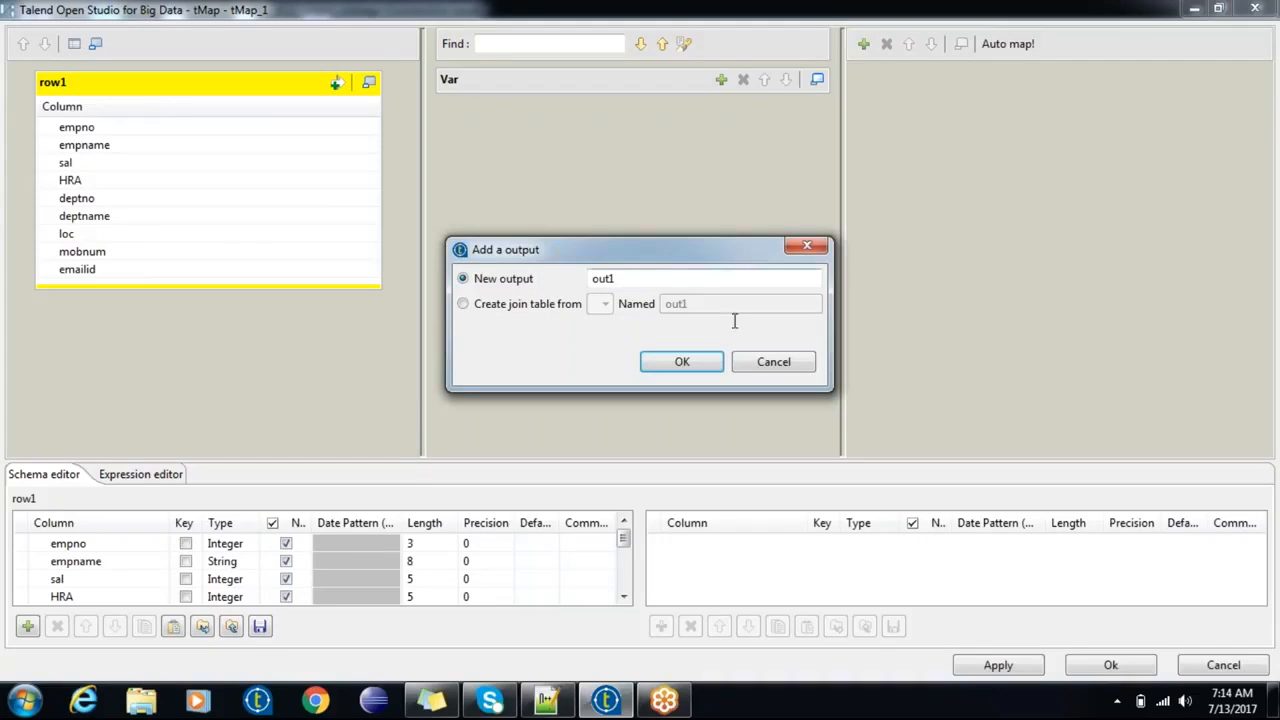
pyautogui.moveTo(659, 278); pyautogui.dragTo(510, 279)
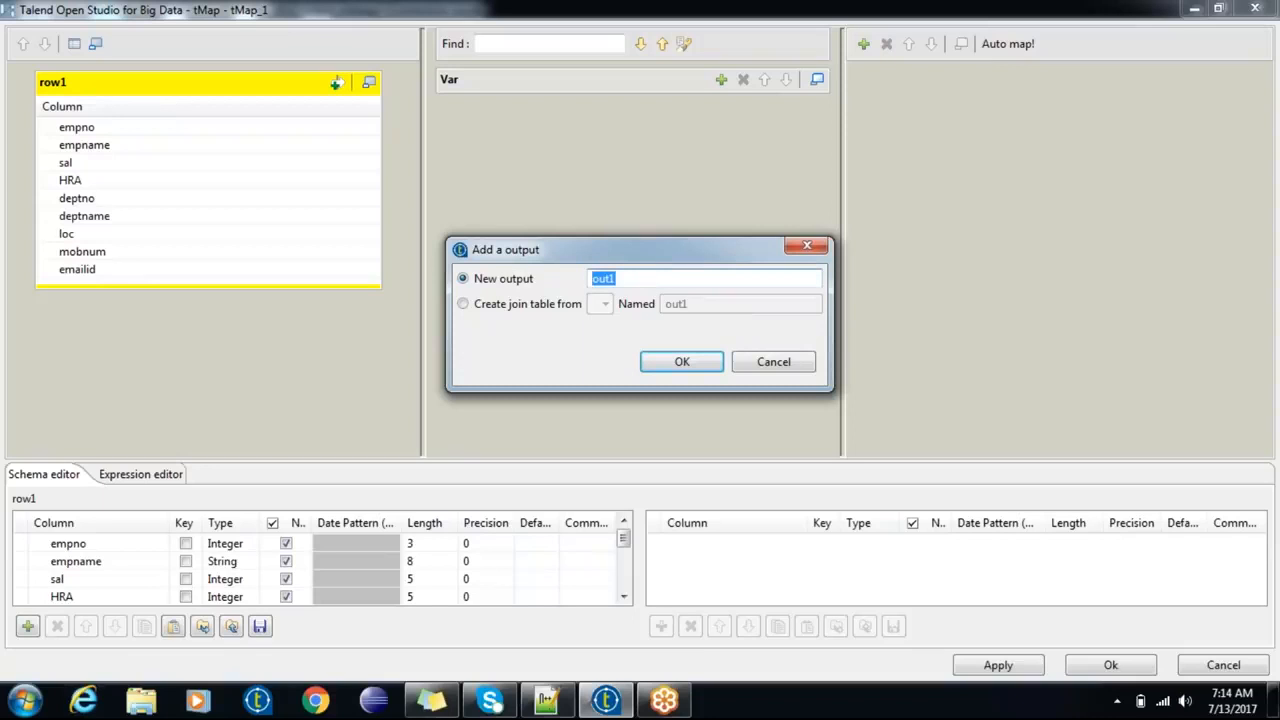
pyautogui.write('deptno10')
pyautogui.click(684, 362)
# Step: Add two more output tables to the tMap_1 mapping, named deptno20 and deptno30
pyautogui.click(863, 44)
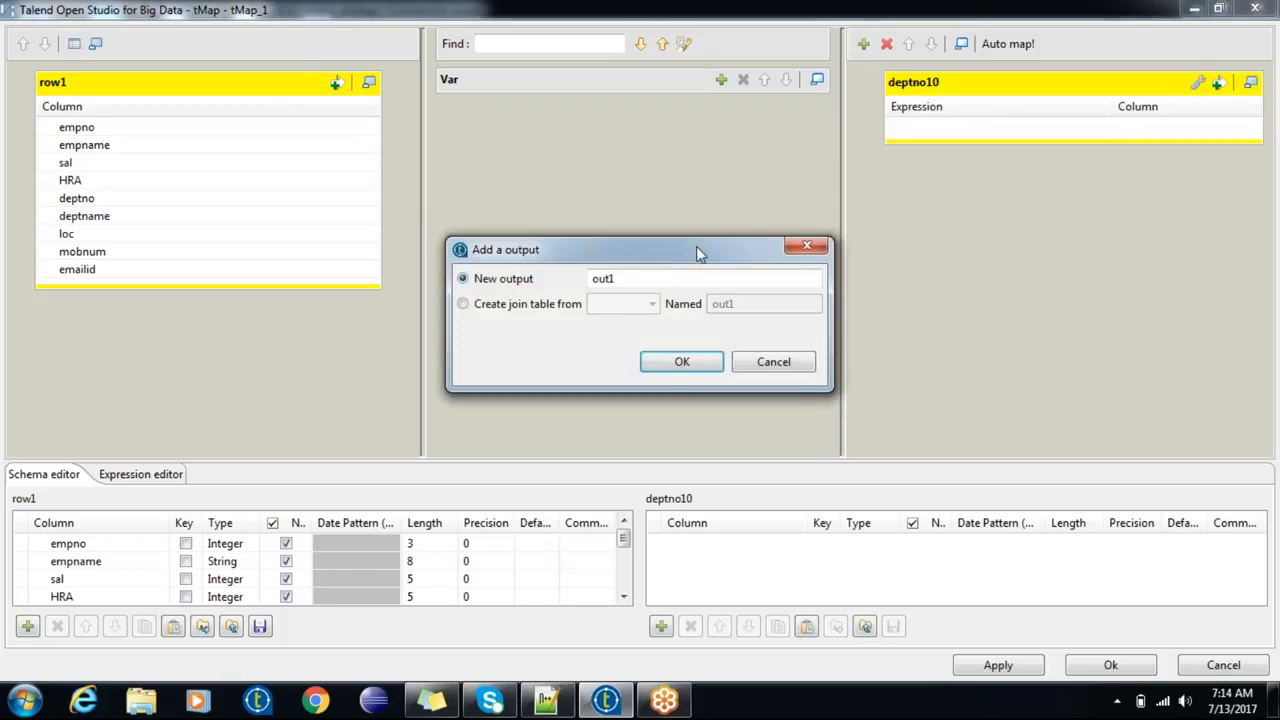
pyautogui.moveTo(655, 279); pyautogui.dragTo(592, 279)
pyautogui.write('deptno20')
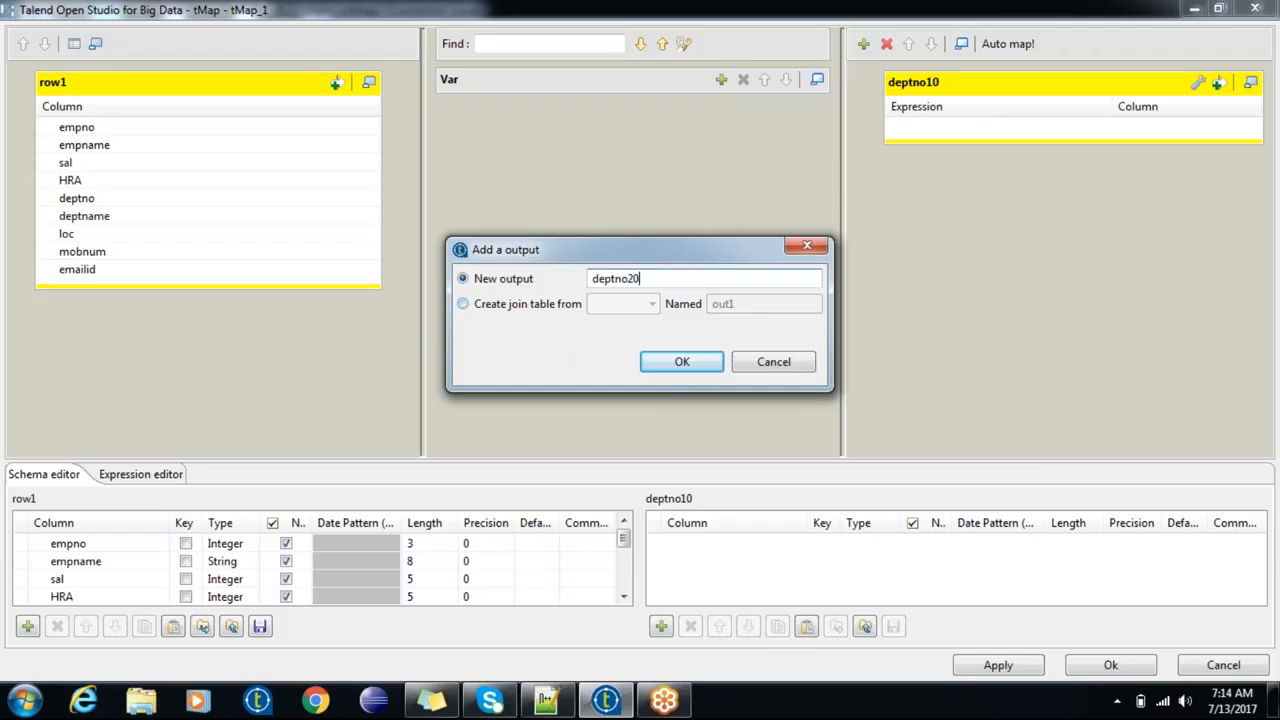
pyautogui.click(676, 364)
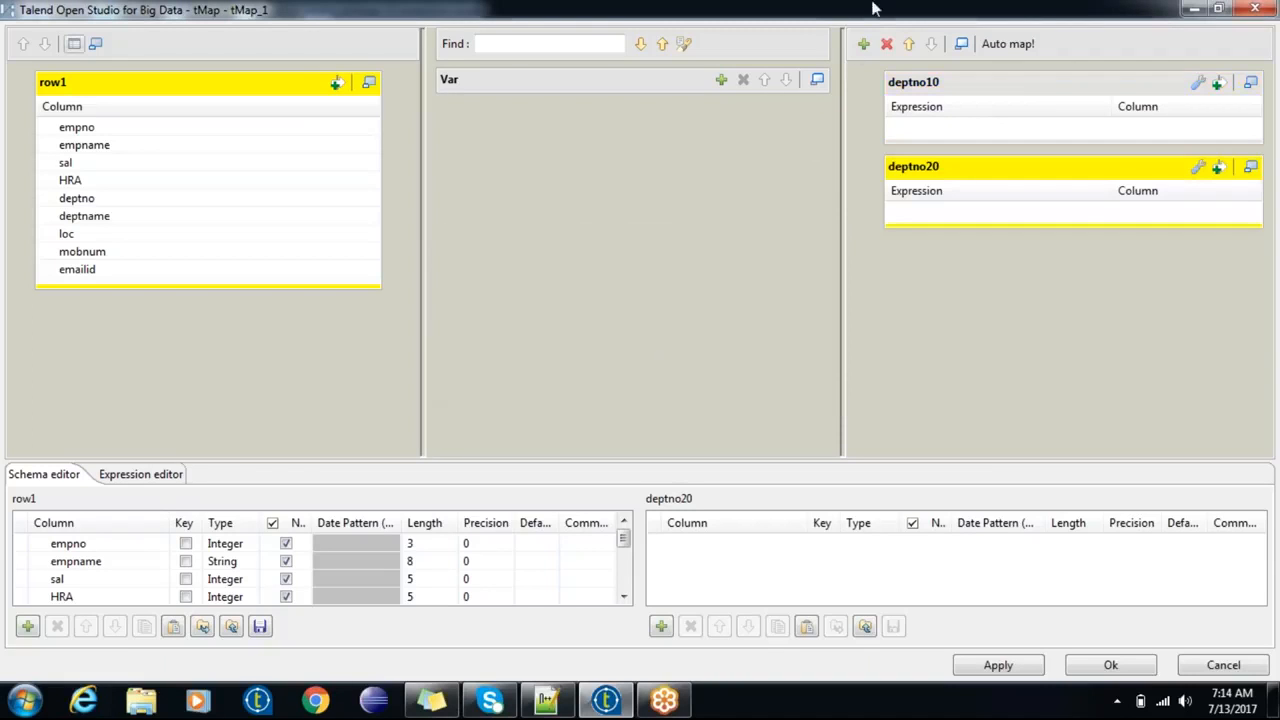
pyautogui.click(863, 44)
pyautogui.moveTo(645, 278); pyautogui.dragTo(515, 262)
pyautogui.write('deptno30')
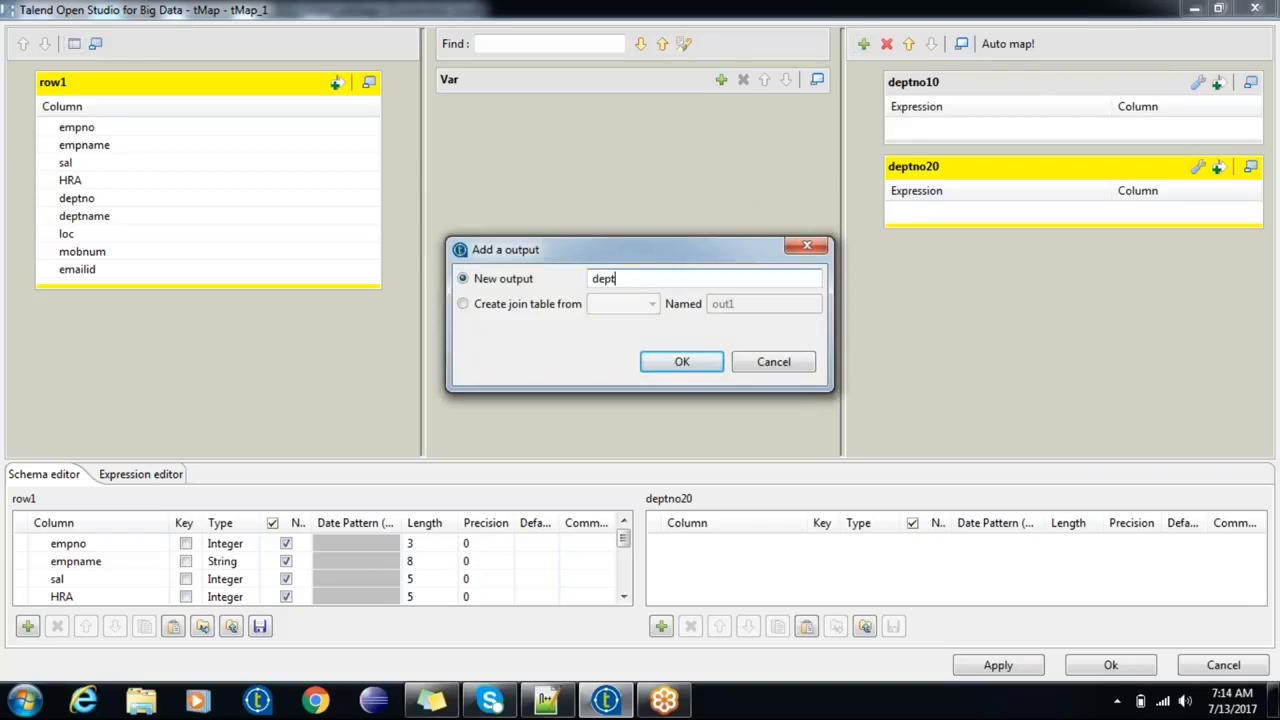
pyautogui.click(695, 368)
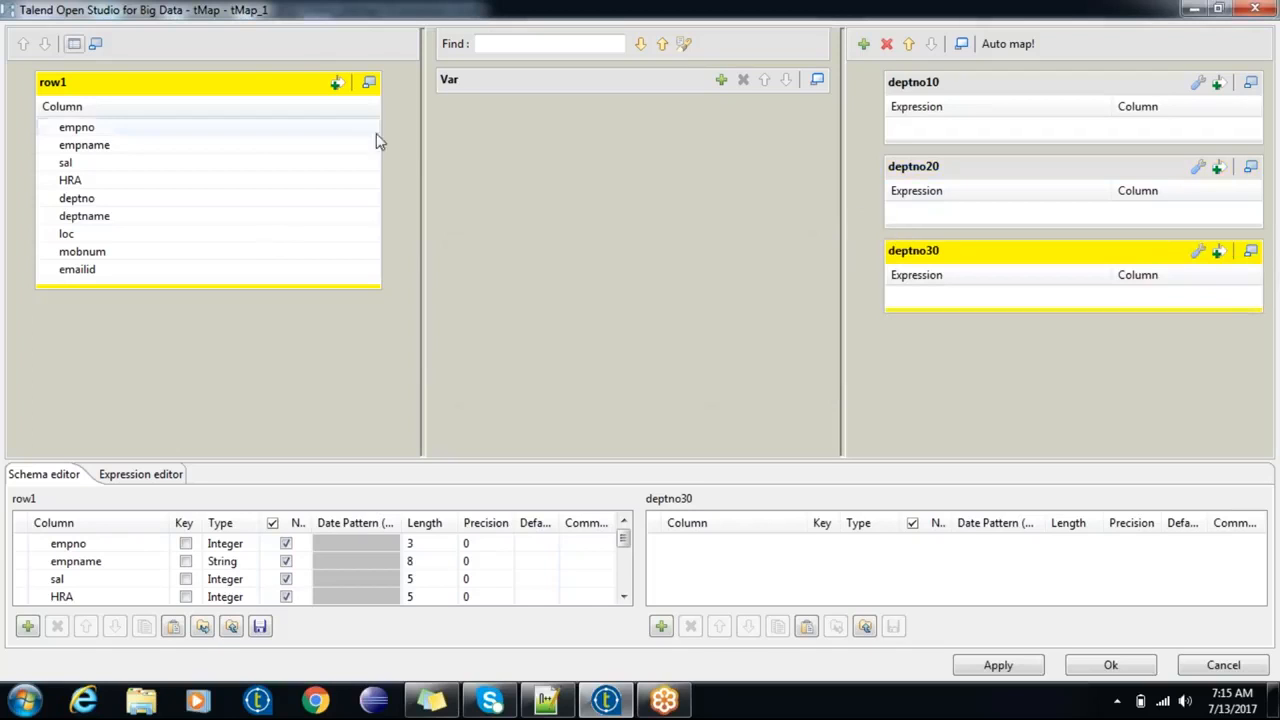
# Step: Map all row1 columns, from empno to emailid, to both the deptno10 and deptno20 output tables
pyautogui.click(253, 84)
pyautogui.moveTo(260, 128); pyautogui.dragTo(986, 126)
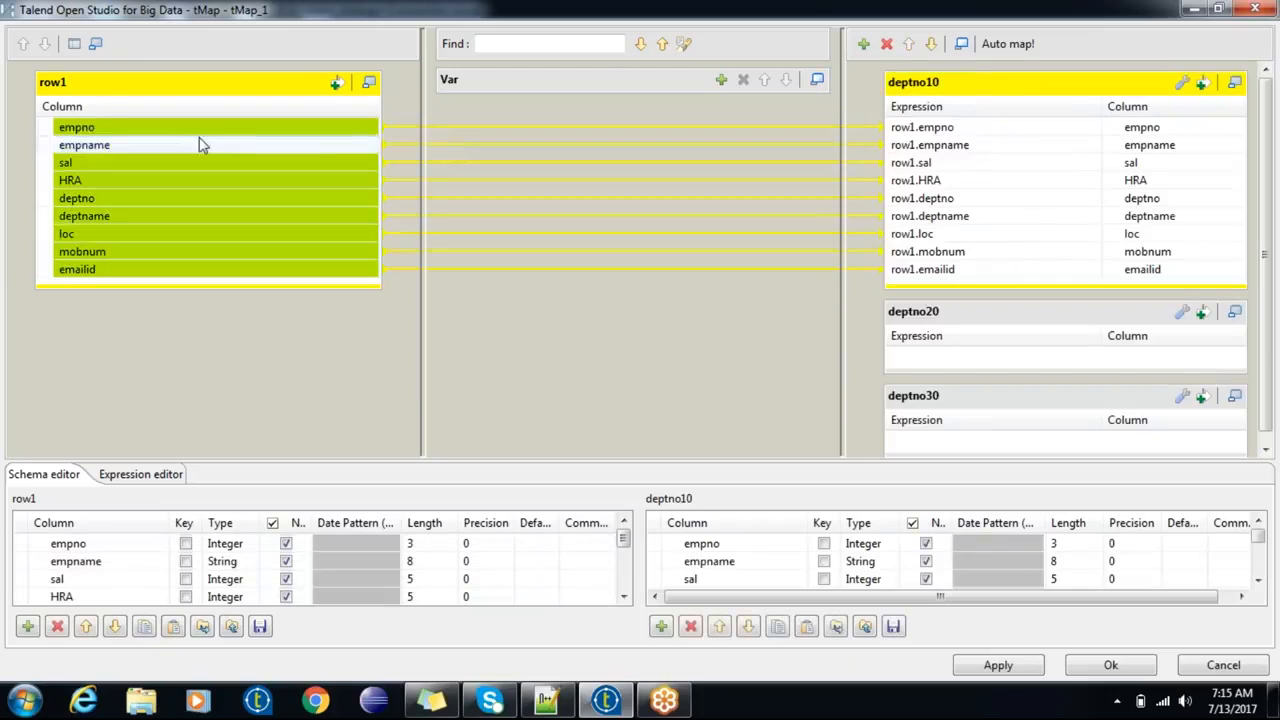
pyautogui.moveTo(180, 127); pyautogui.dragTo(180, 269)
pyautogui.moveTo(200, 198); pyautogui.dragTo(930, 361)
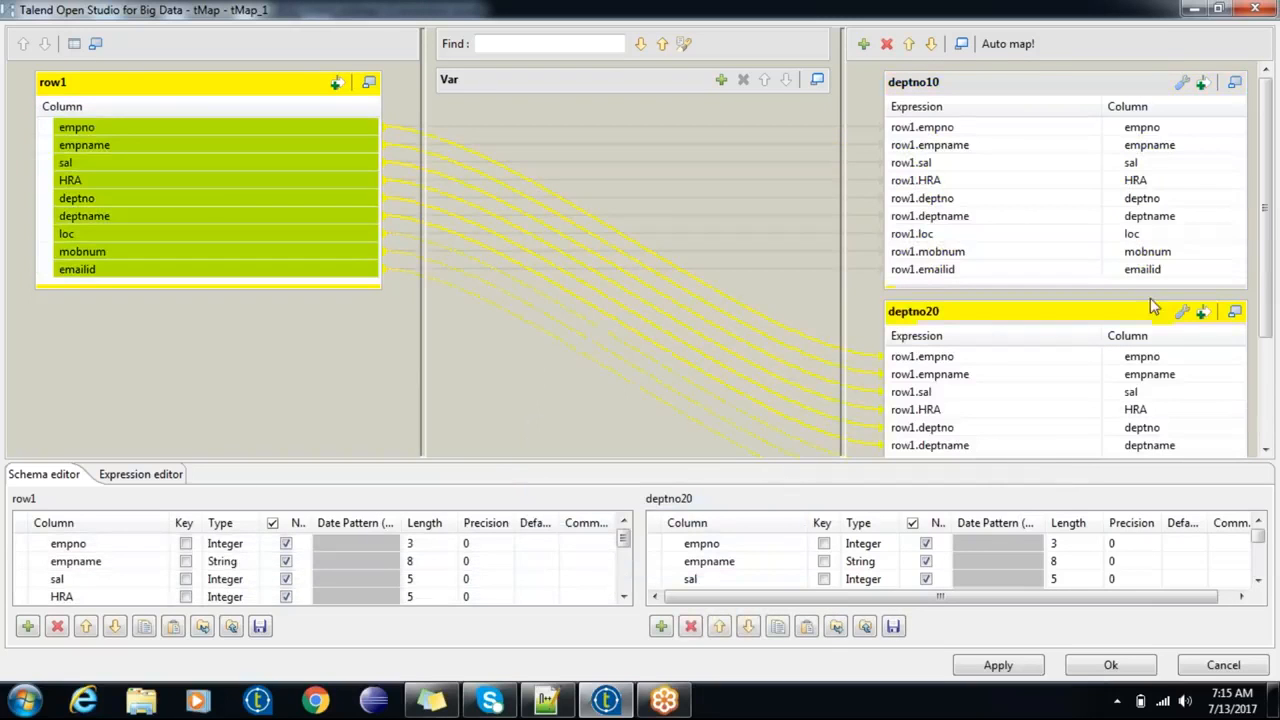
# Step: Map all row1 columns, from empno to emailid, to the deptno30 output table
pyautogui.moveTo(1264, 245); pyautogui.dragTo(1272, 393)
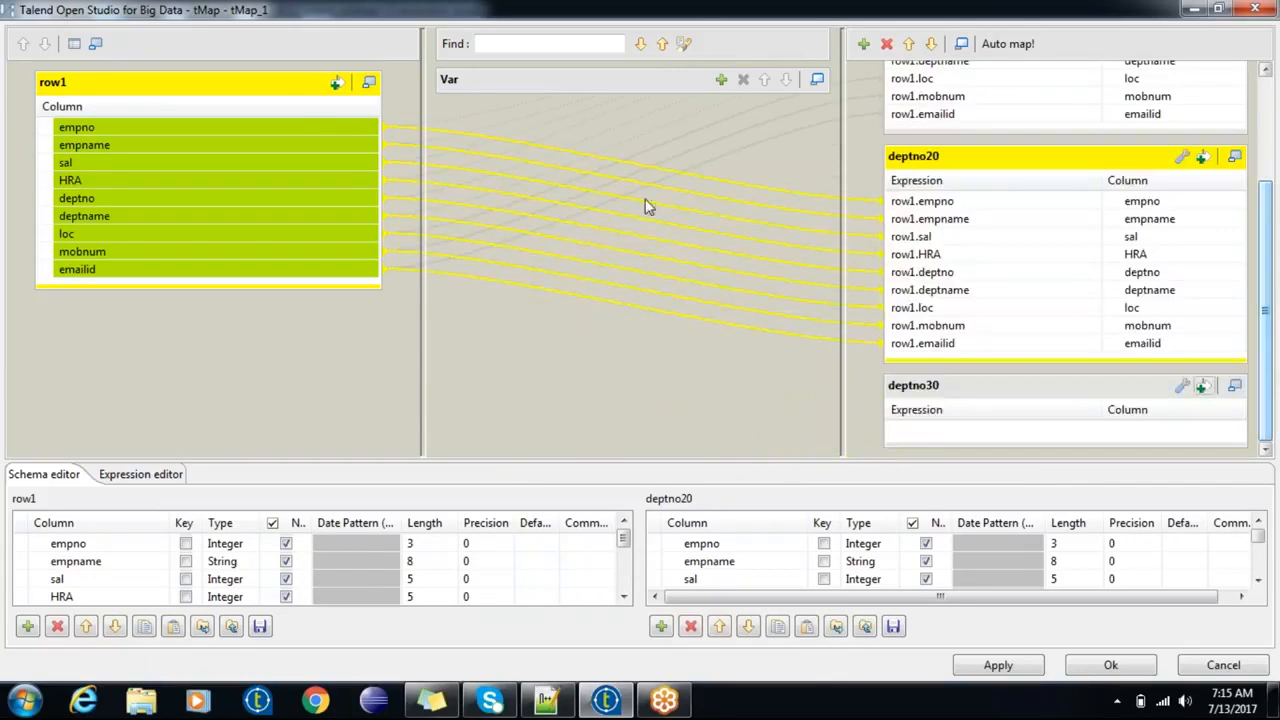
pyautogui.click(256, 88)
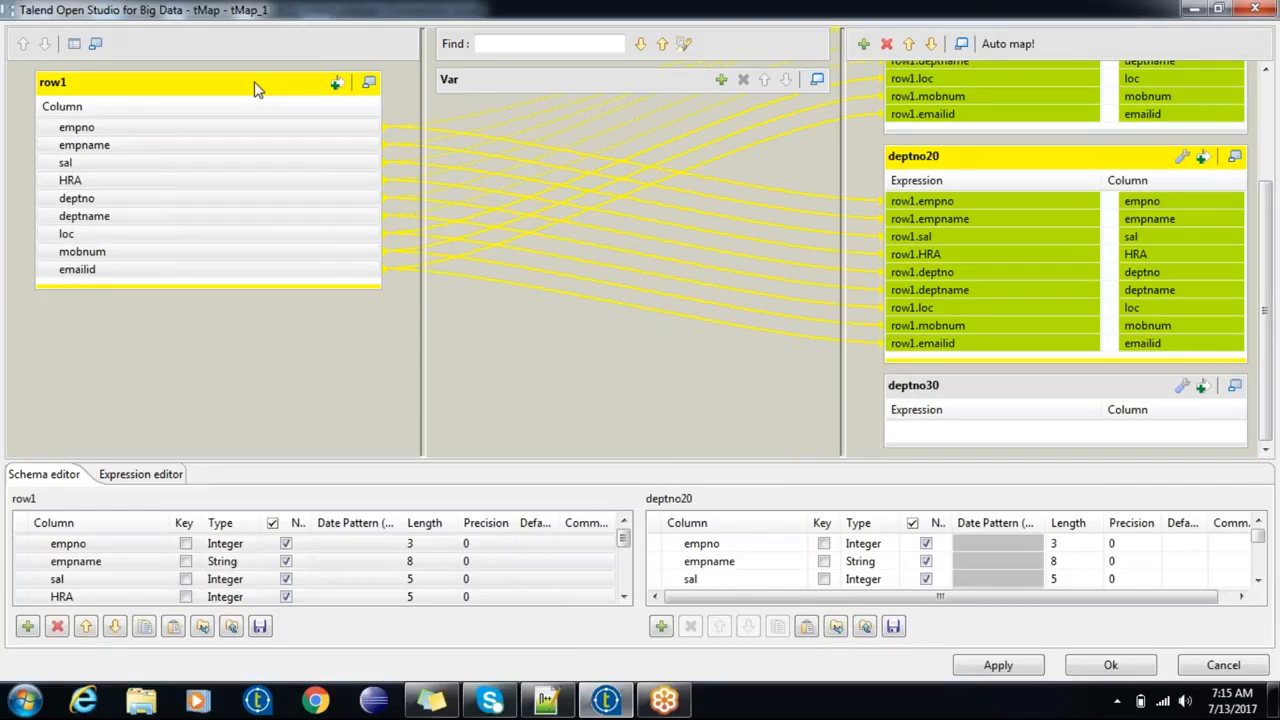
pyautogui.click(229, 134)
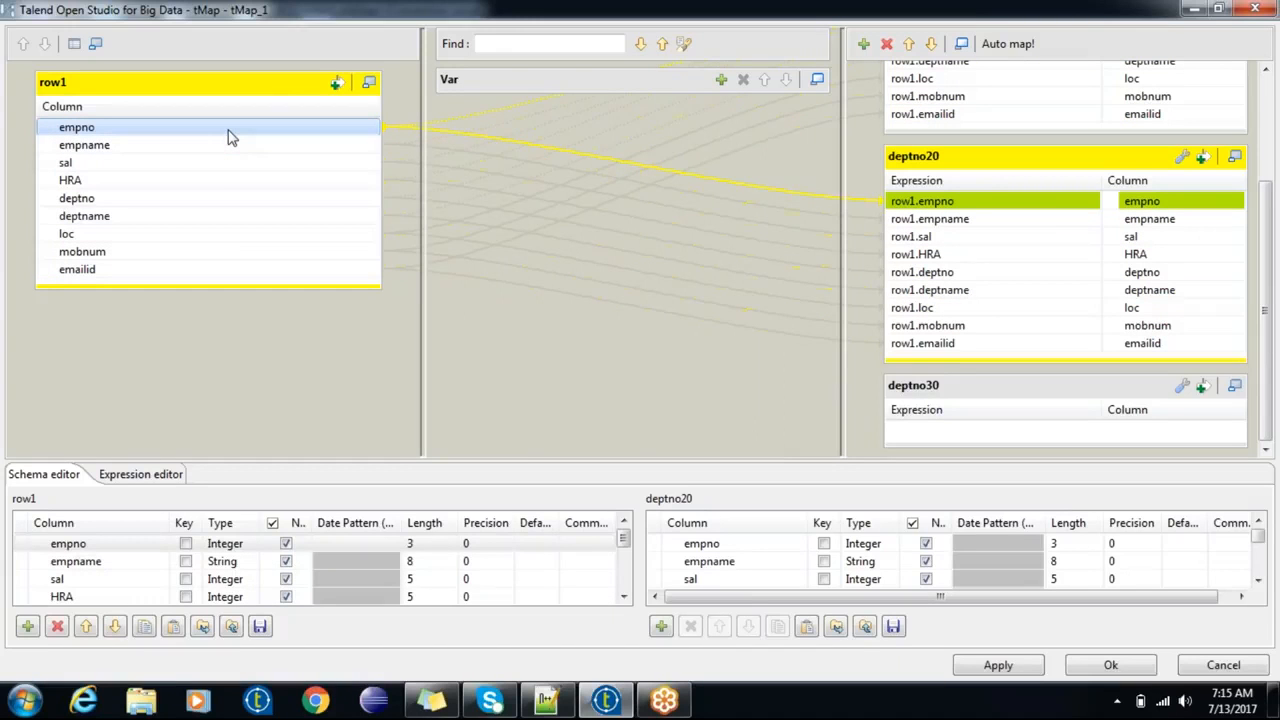
pyautogui.moveTo(229, 144); pyautogui.dragTo(222, 243)
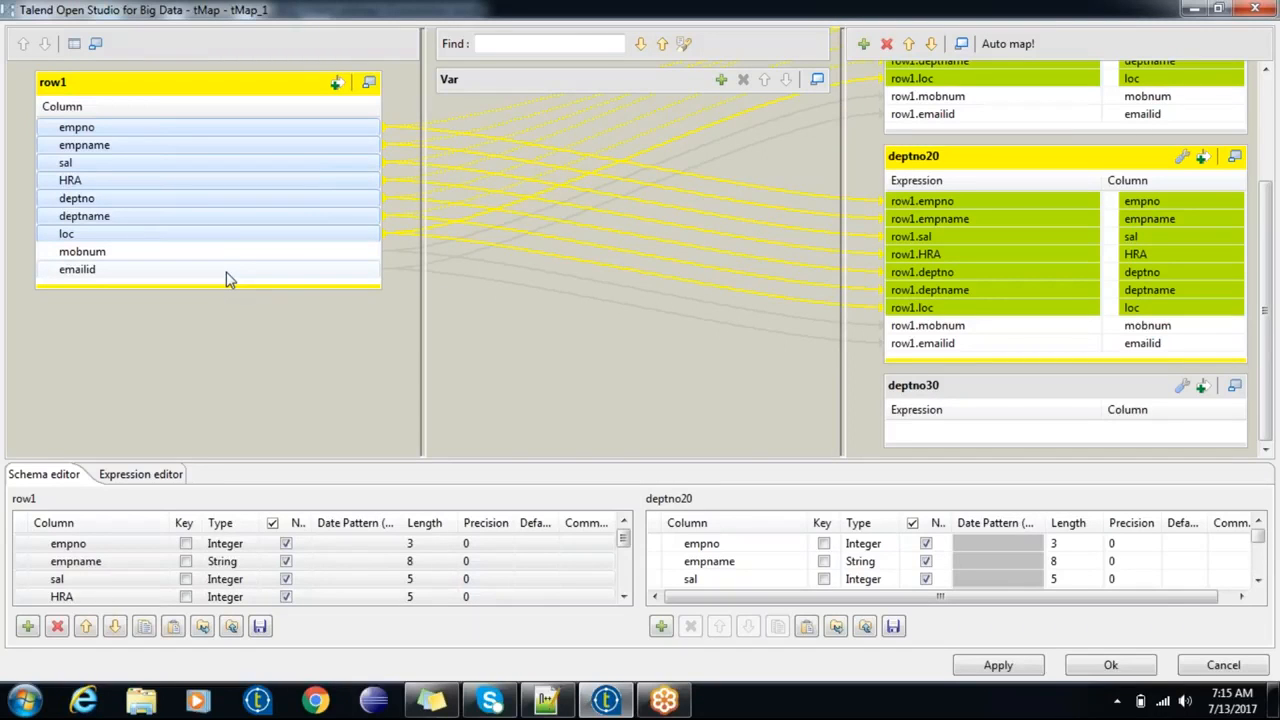
pyautogui.keyDown('shift'); pyautogui.click(228, 277); pyautogui.keyUp('shift')
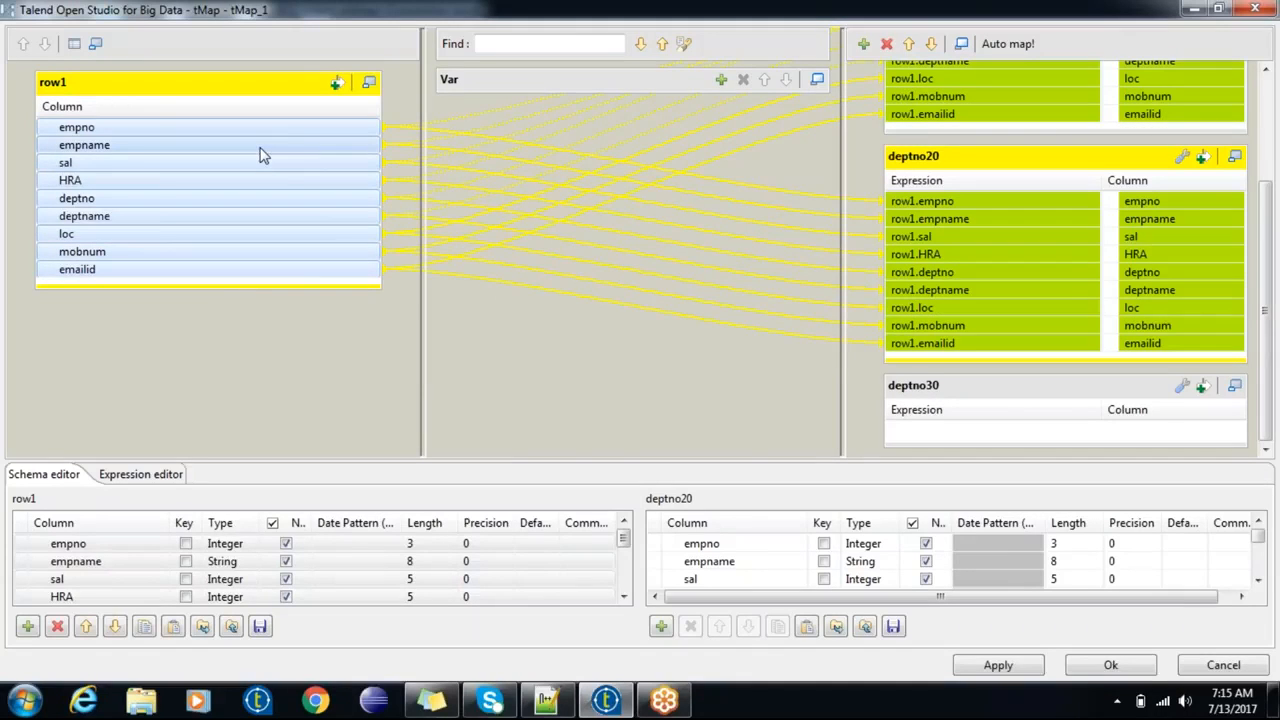
pyautogui.moveTo(268, 127); pyautogui.dragTo(996, 441)
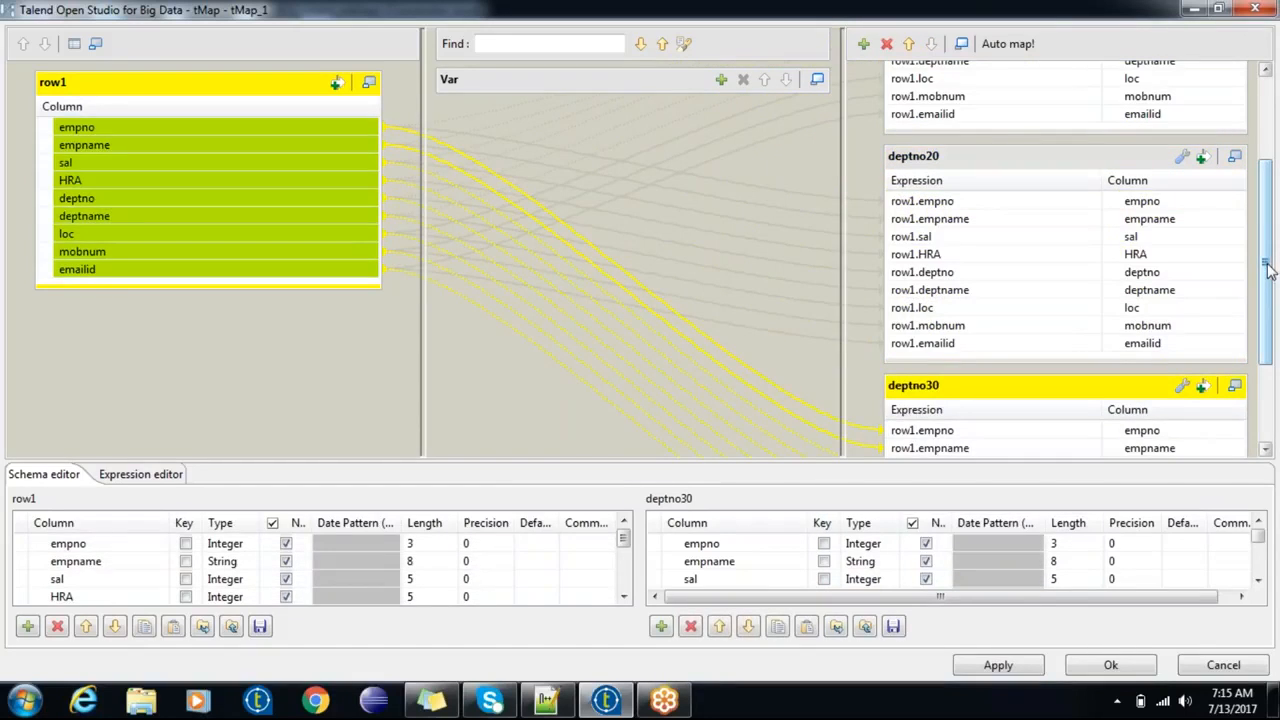
# Step: Move the deptno20 output table above deptno10 and return it below
pyautogui.moveTo(1267, 268); pyautogui.dragTo(1267, 152)
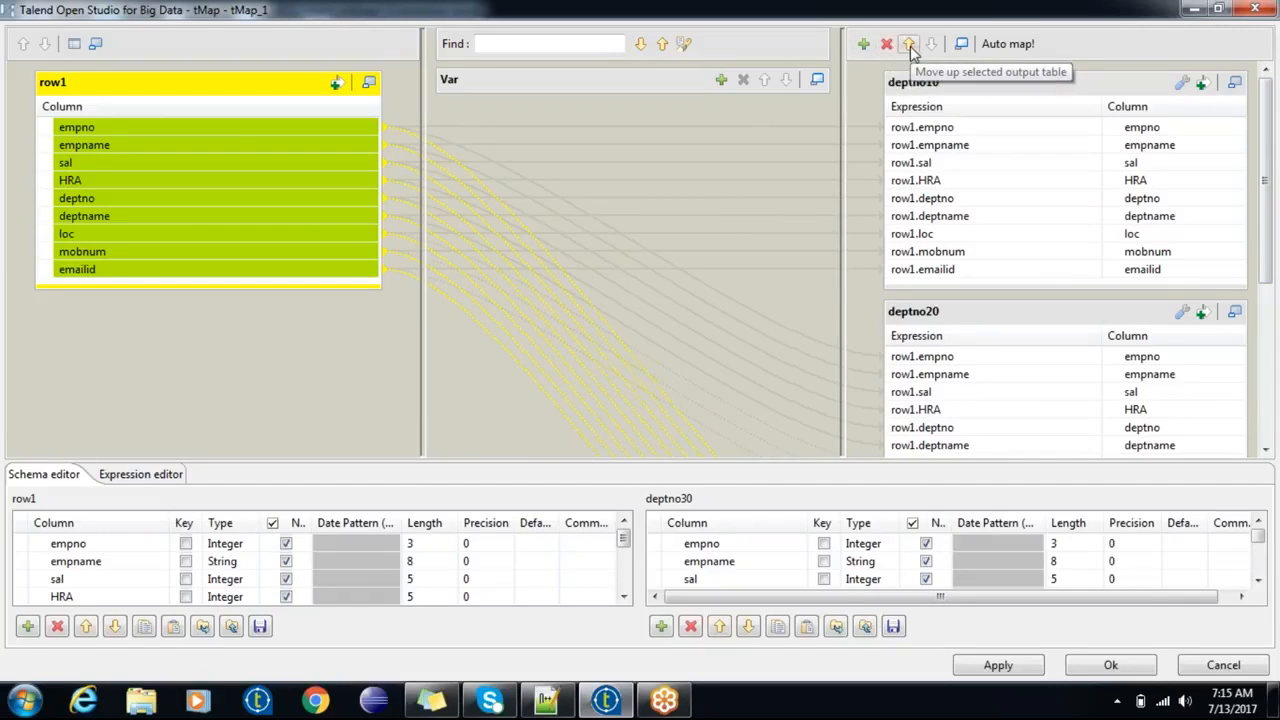
pyautogui.click(1018, 316)
pyautogui.click(909, 45)
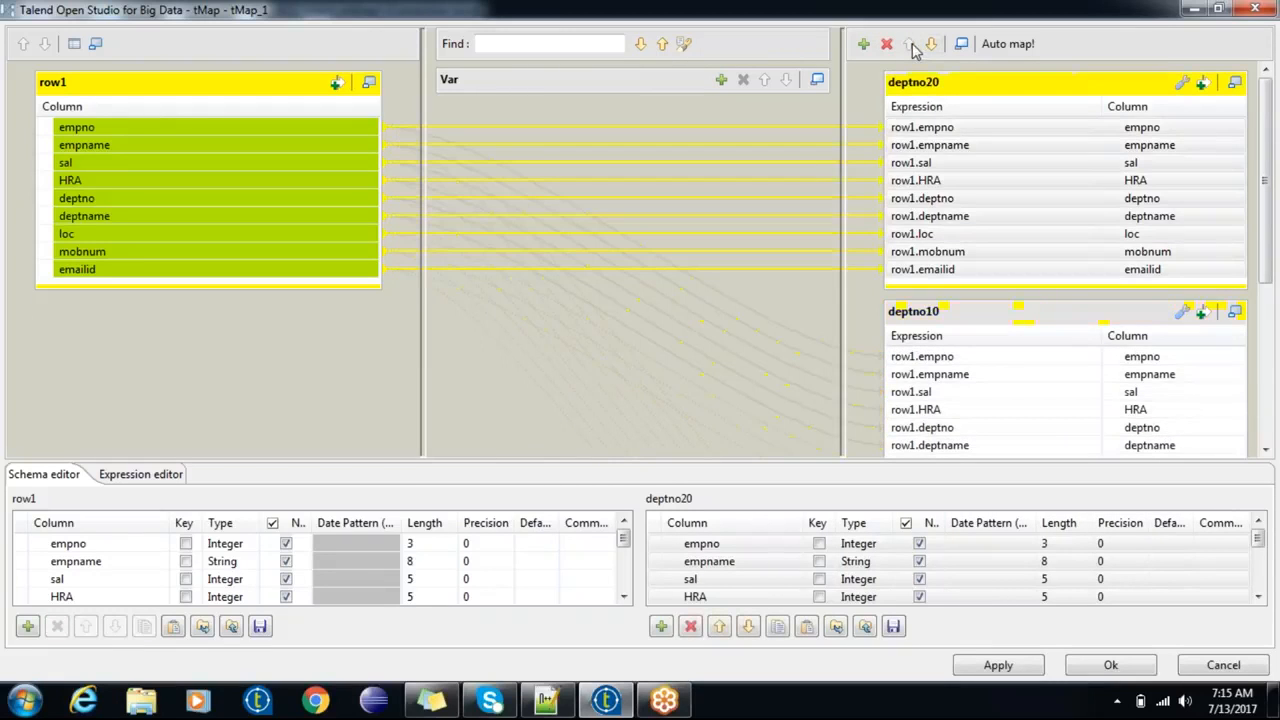
pyautogui.click(931, 44)
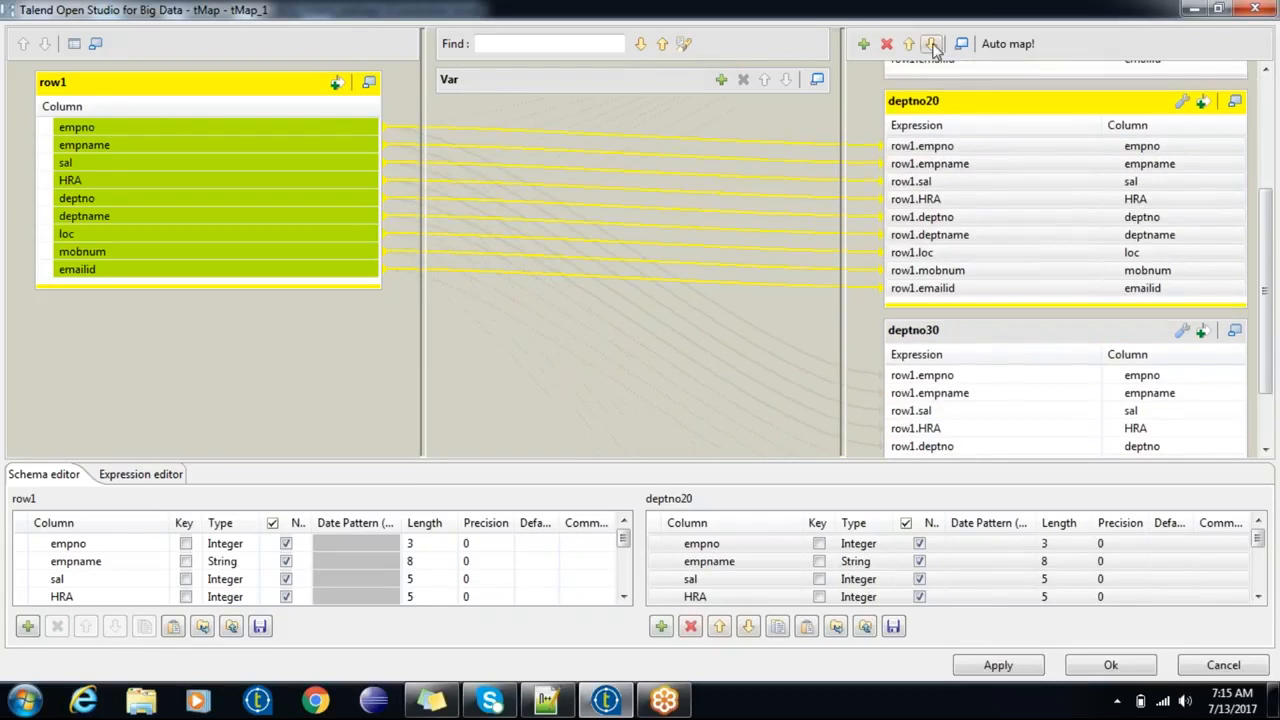
pyautogui.moveTo(1266, 363); pyautogui.dragTo(1258, 219)
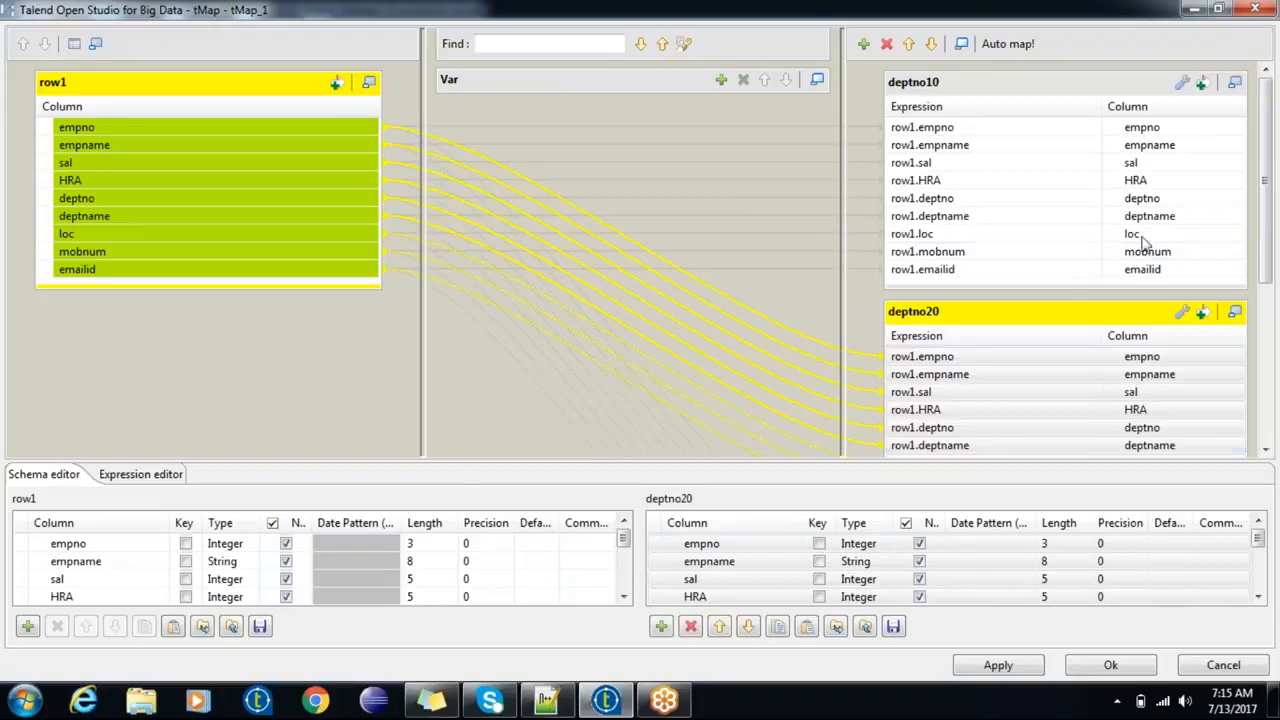
pyautogui.click(1126, 87)
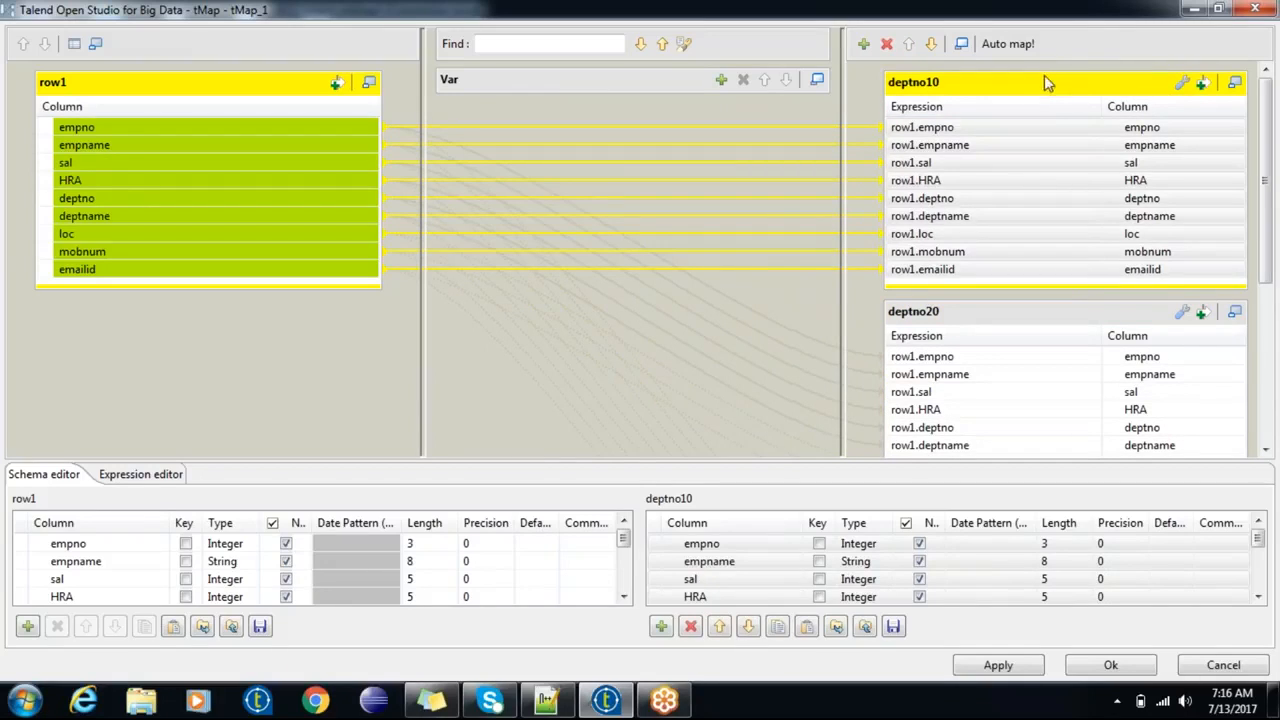
pyautogui.click(1057, 311)
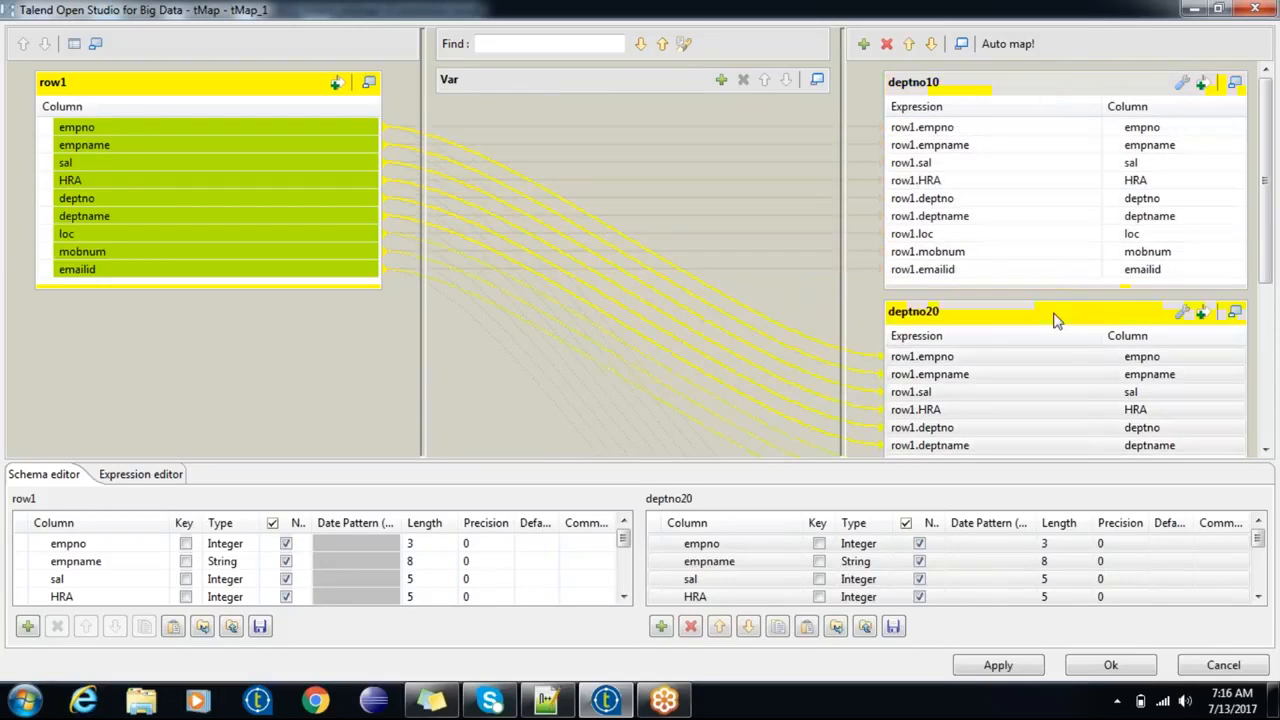
pyautogui.click(1040, 86)
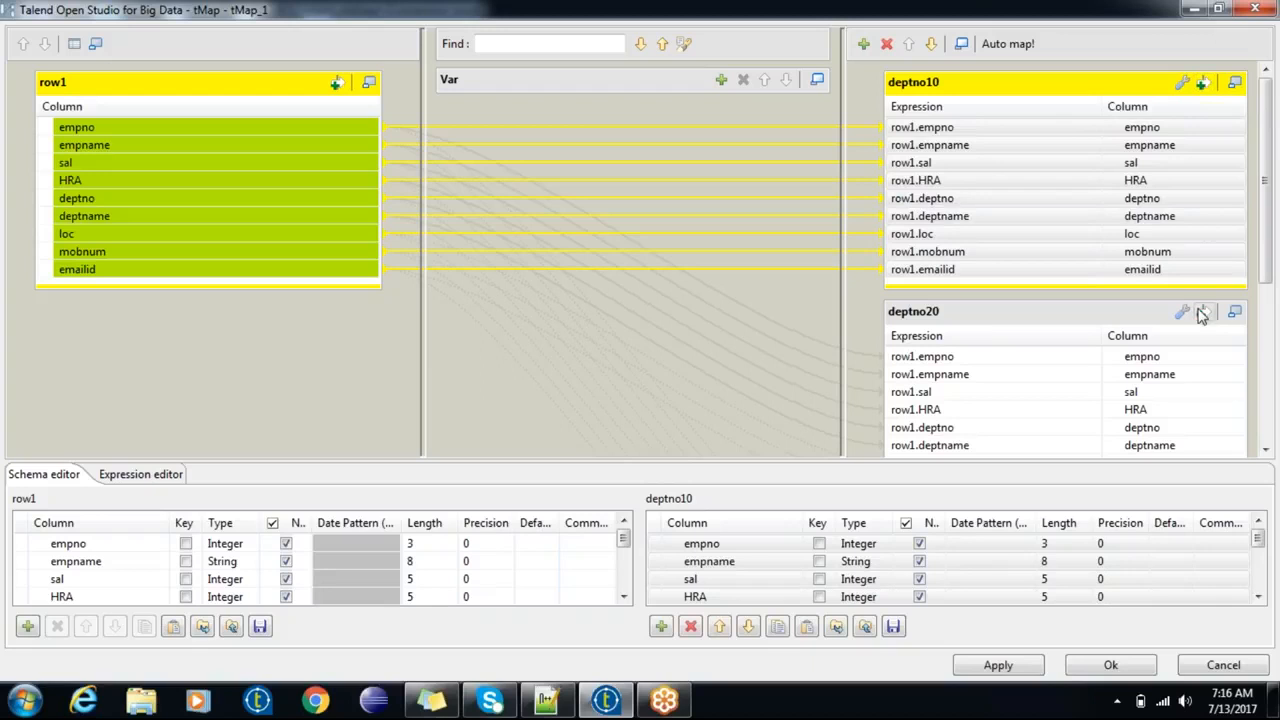
pyautogui.scroll(-3, 1228, 291)
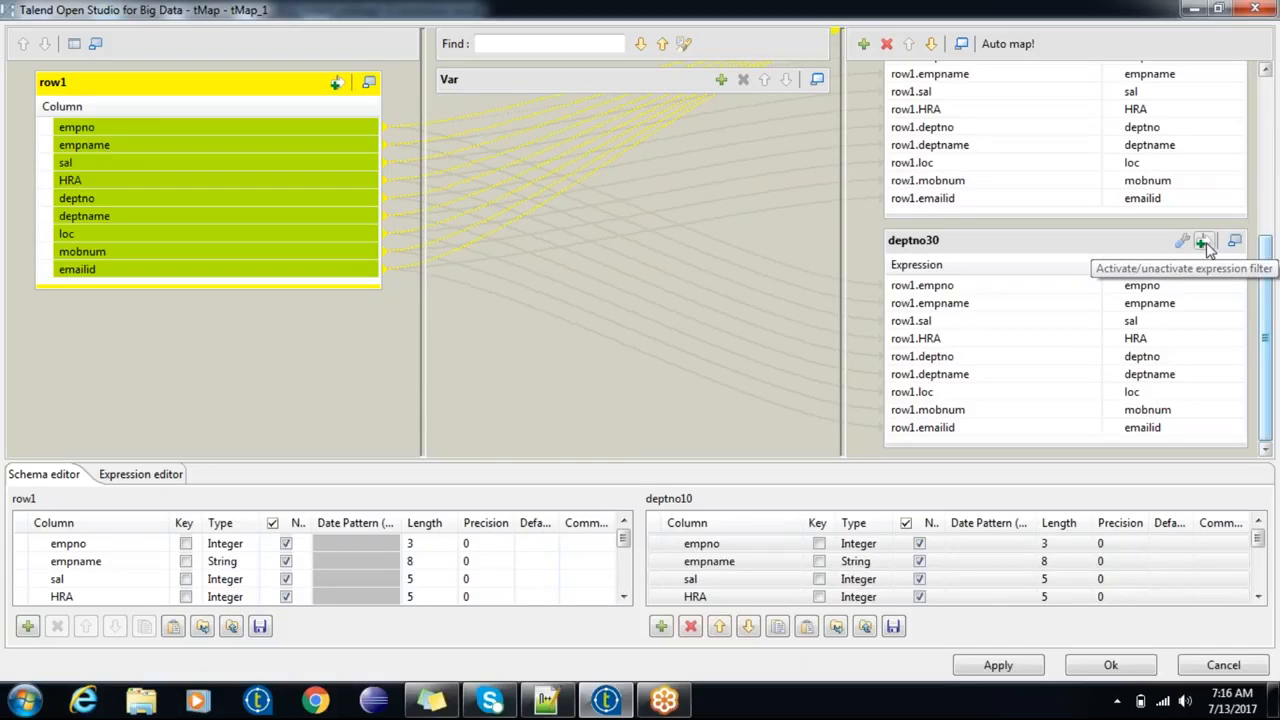
# Step: Activate the expression filter on the deptno10 output table and set it to row1.deptno ==10
pyautogui.moveTo(1266, 286); pyautogui.dragTo(1268, 125)
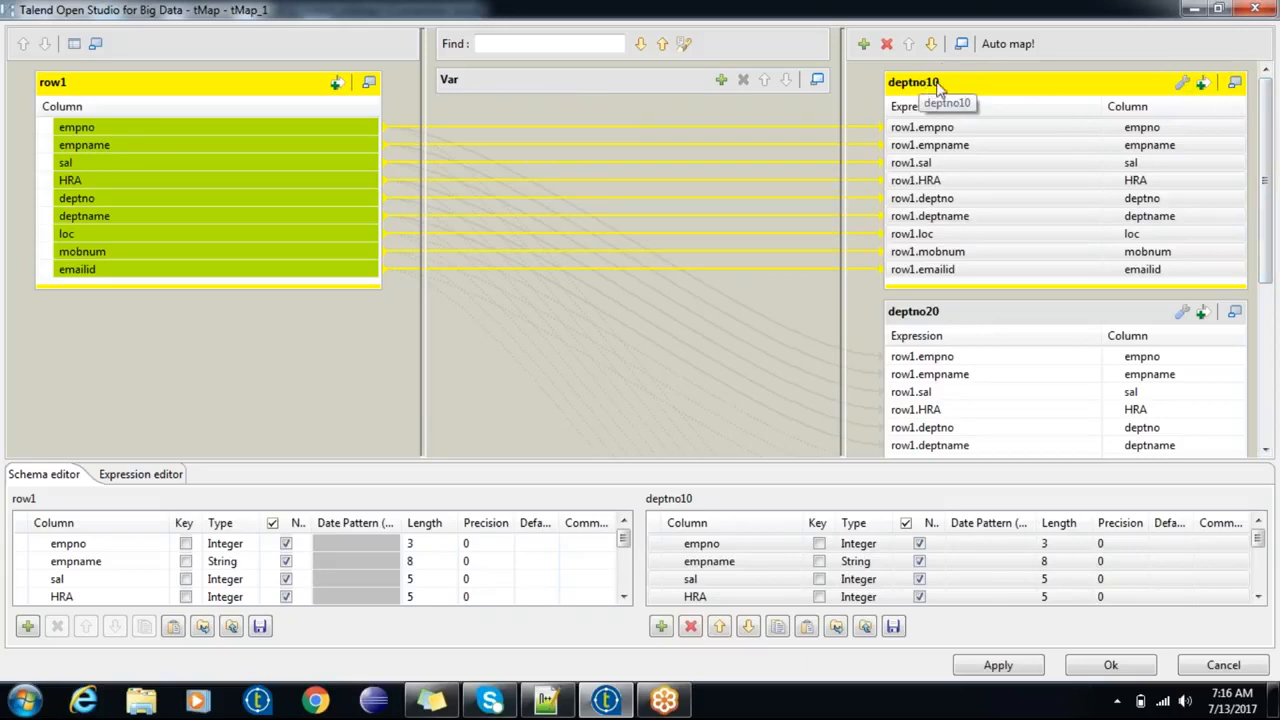
pyautogui.click(1204, 84)
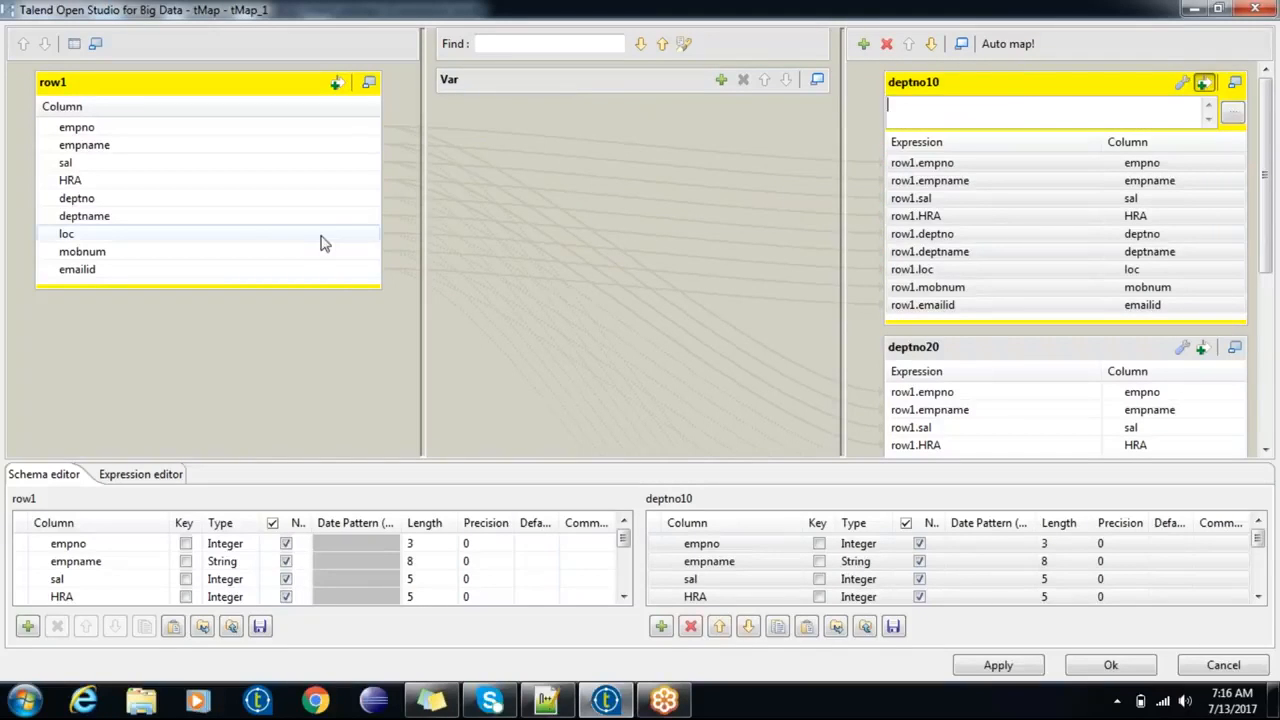
pyautogui.moveTo(210, 208); pyautogui.dragTo(926, 121)
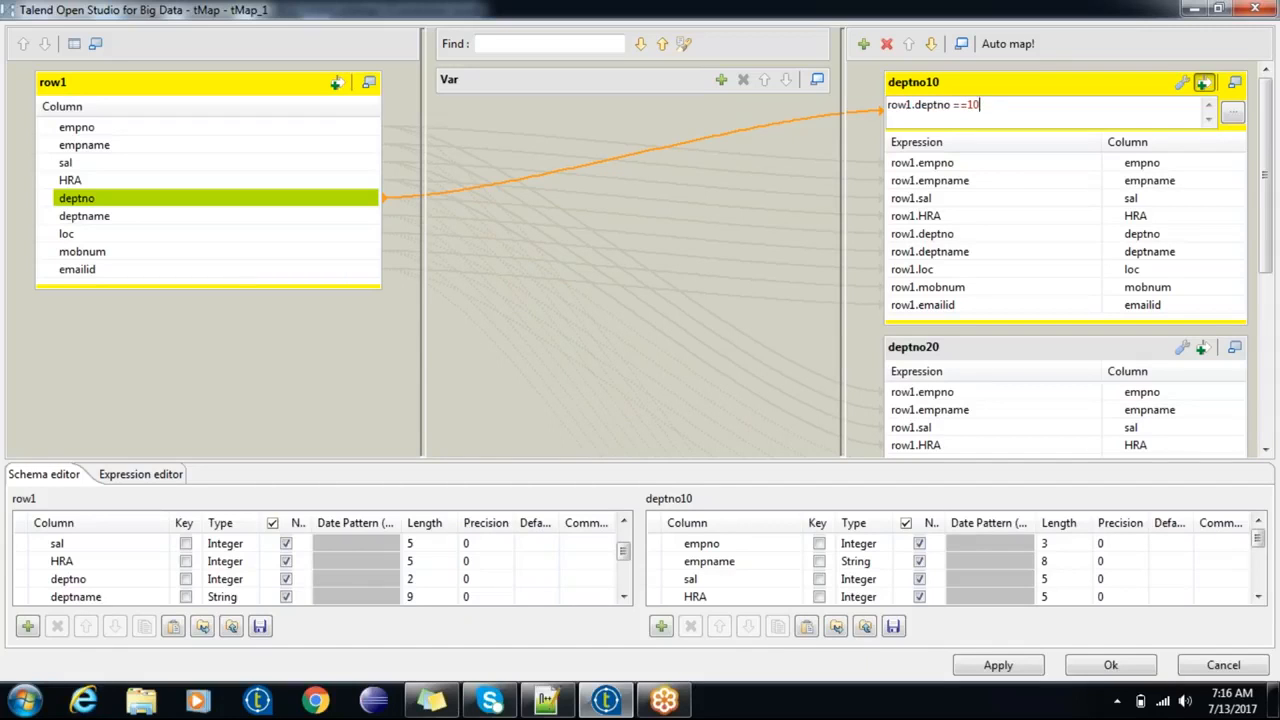
# Step: Activate the expression filter on the deptno20 output table and set it to row1.deptno ==20
pyautogui.moveTo(1265, 153); pyautogui.dragTo(1272, 222)
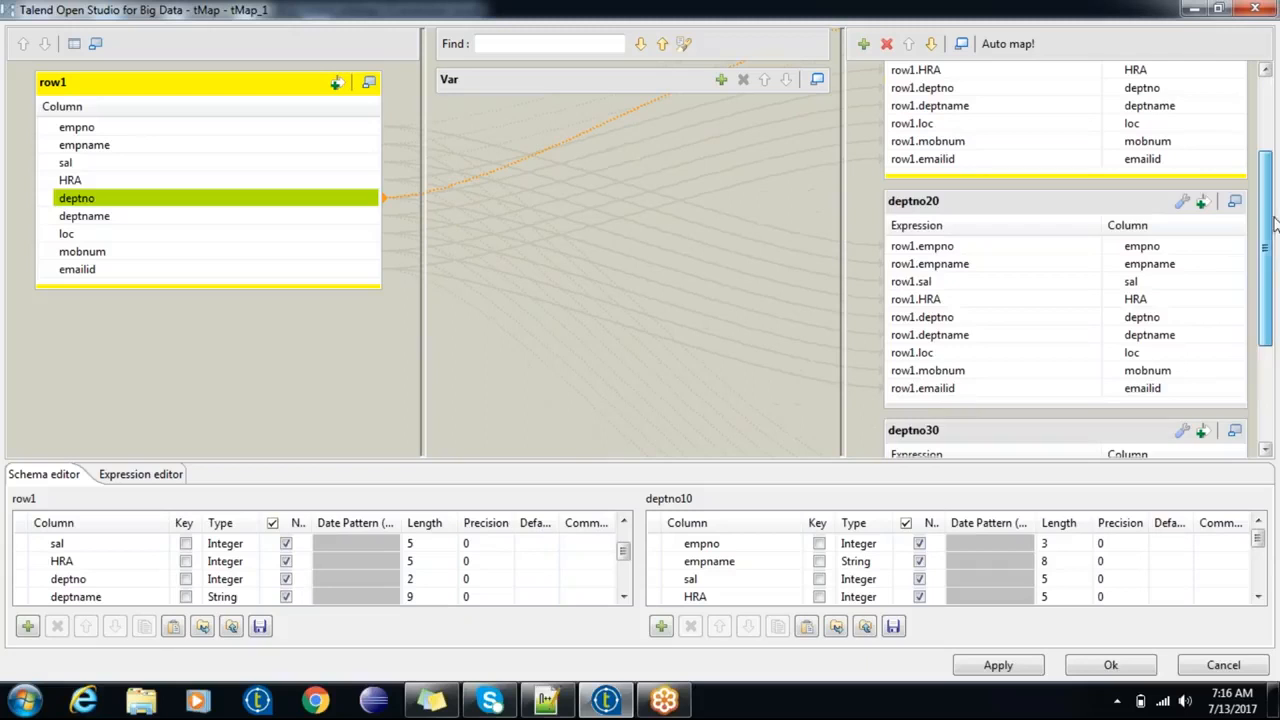
pyautogui.click(1203, 202)
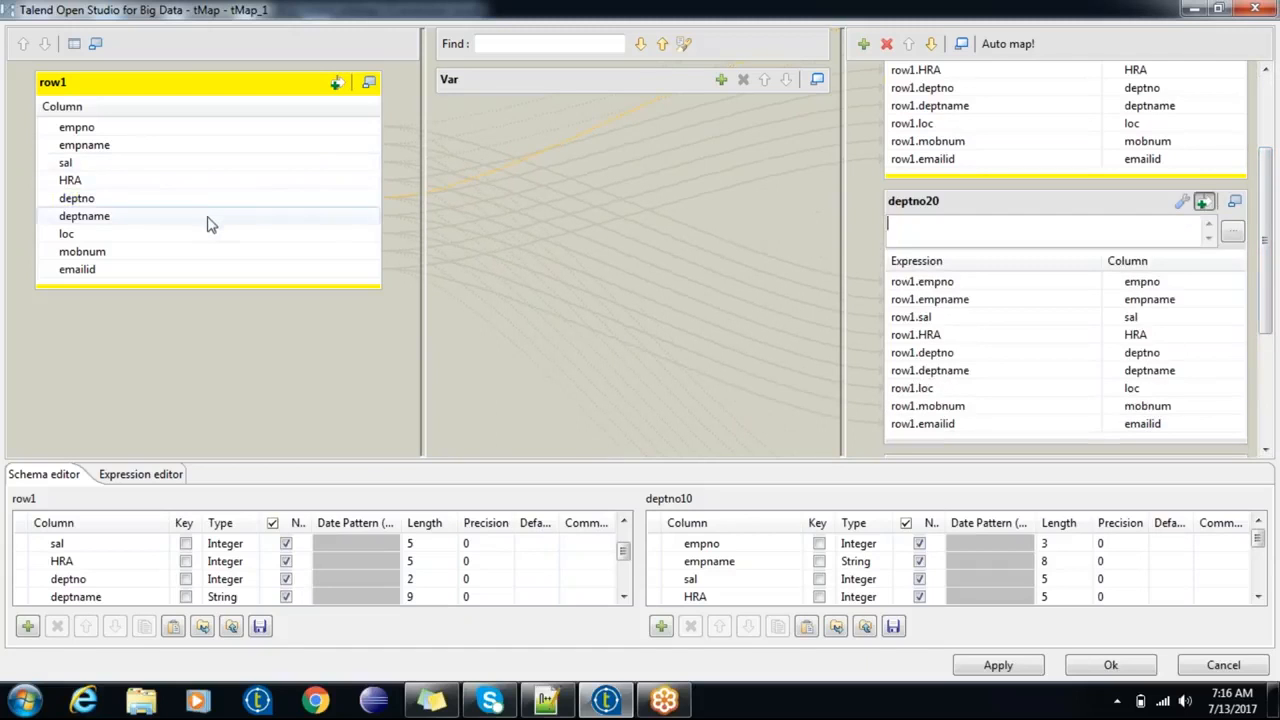
pyautogui.moveTo(206, 204); pyautogui.dragTo(966, 218)
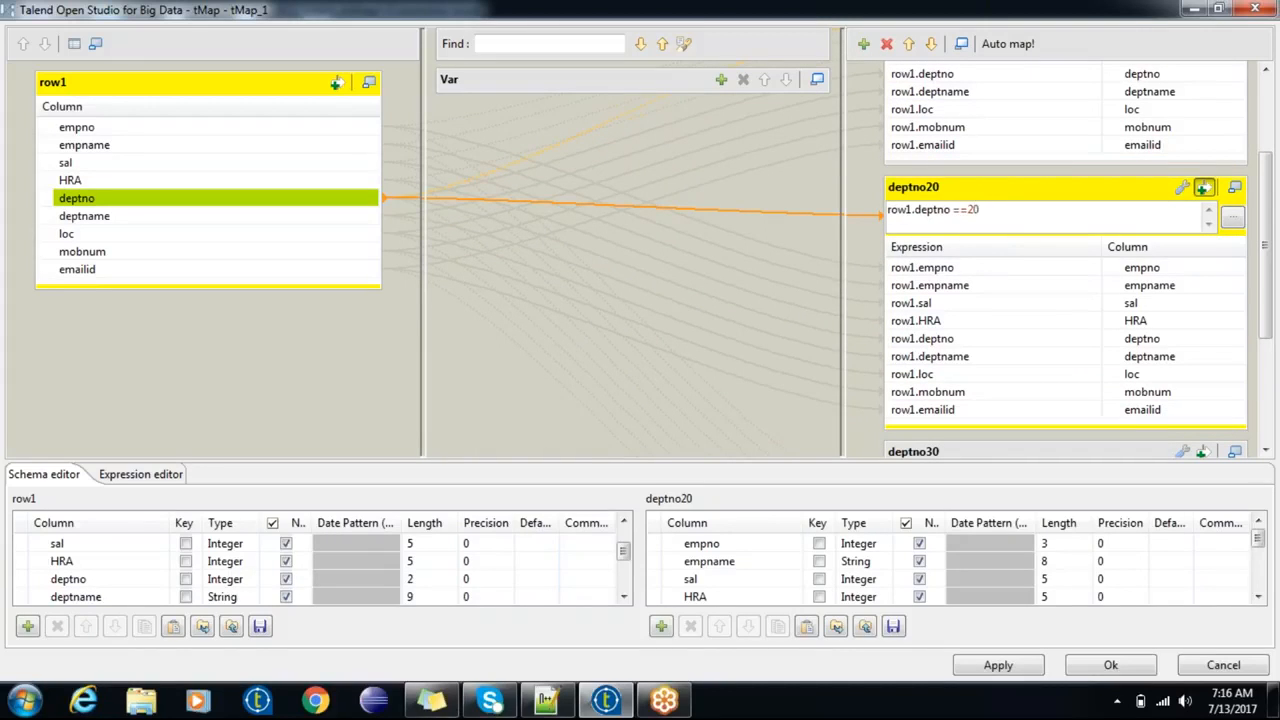
# Step: Activate the expression filter on the deptno30 output table and set it to row1.deptno ==30, keeping the deptno20 filter as row1.deptno ==20
pyautogui.scroll(-3, 1230, 280)
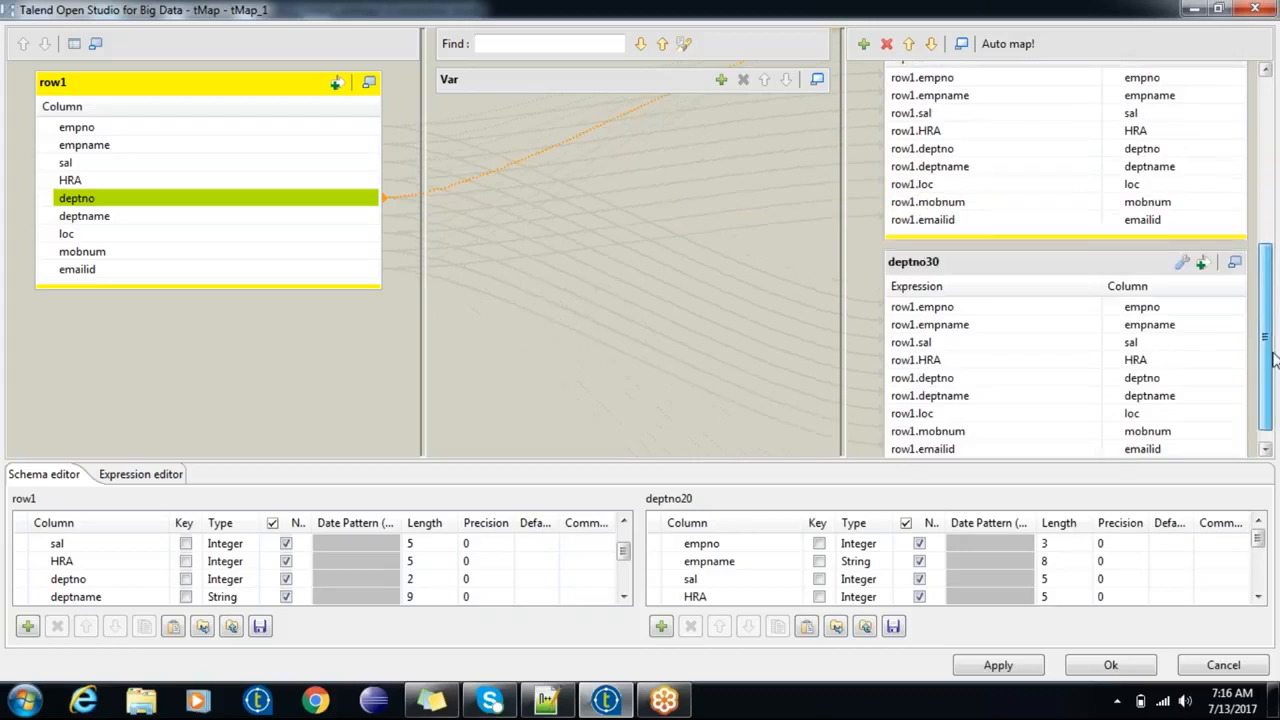
pyautogui.click(1202, 258)
pyautogui.moveTo(193, 208); pyautogui.dragTo(1108, 259)
pyautogui.hotkey('ctrl', 'c')
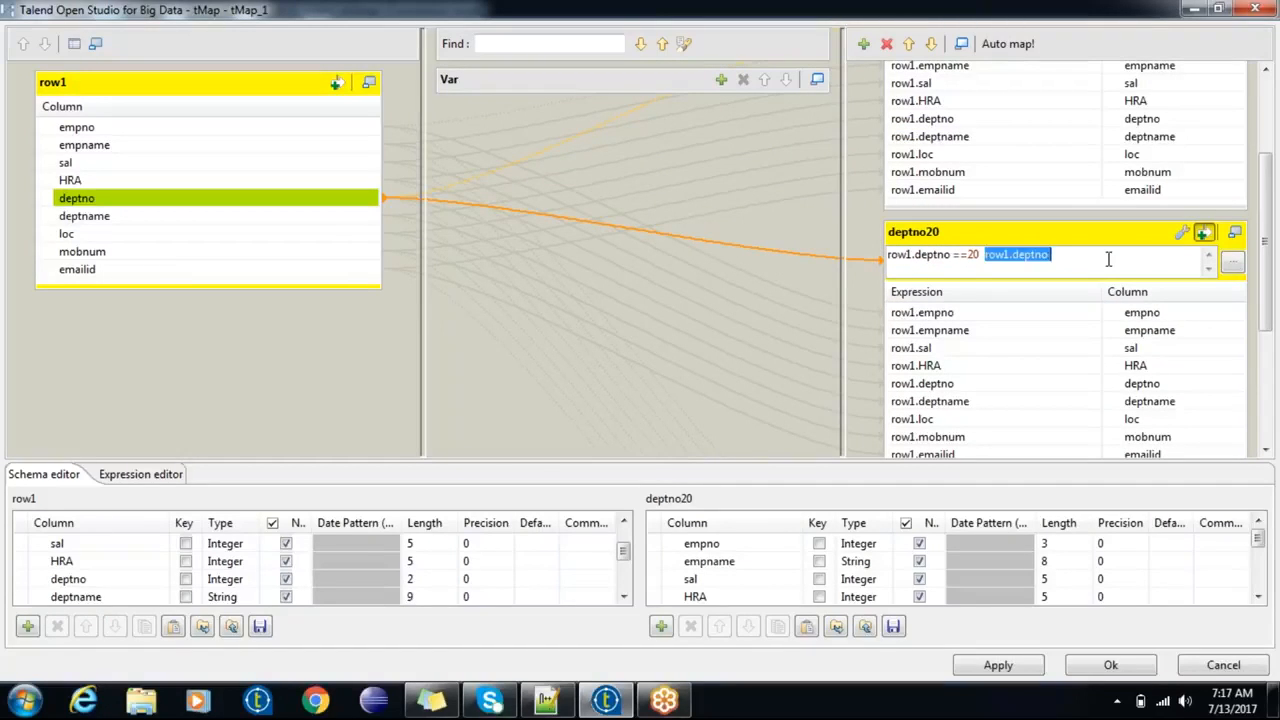
pyautogui.press('BackSpace')
pyautogui.moveTo(1270, 283); pyautogui.dragTo(1270, 370)
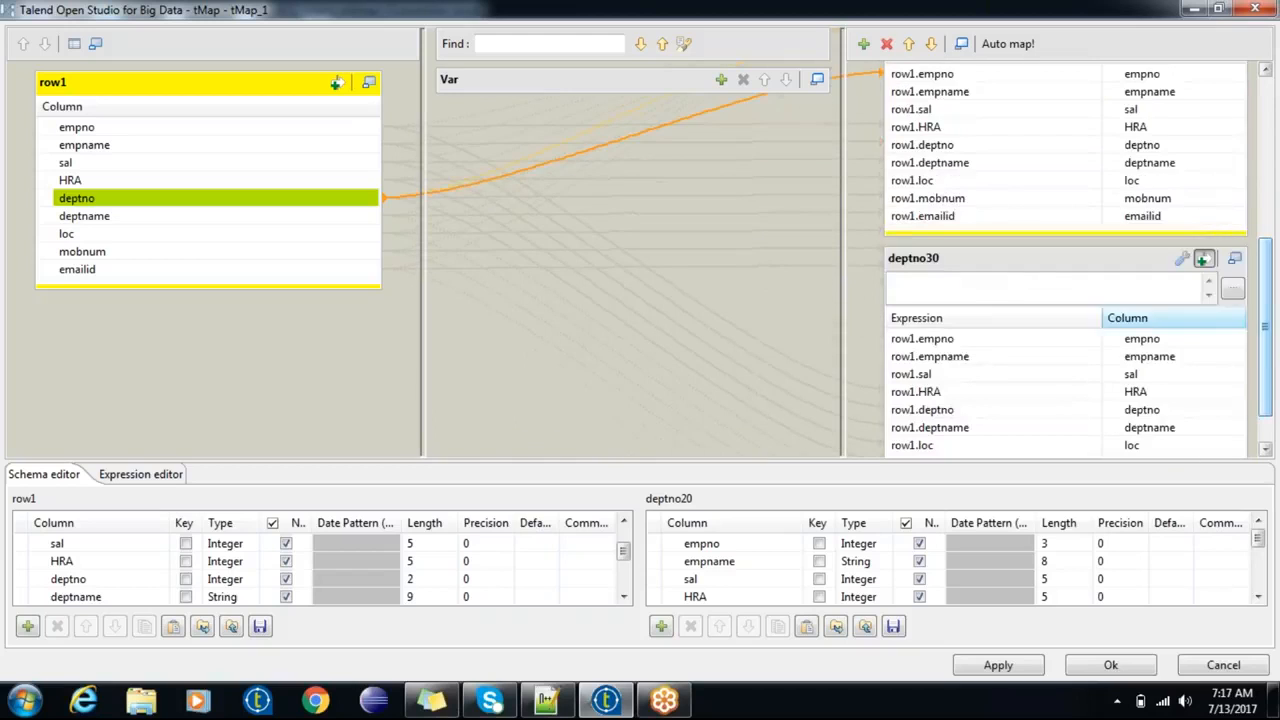
pyautogui.click(1055, 289)
pyautogui.hotkey('ctrl', 'v')
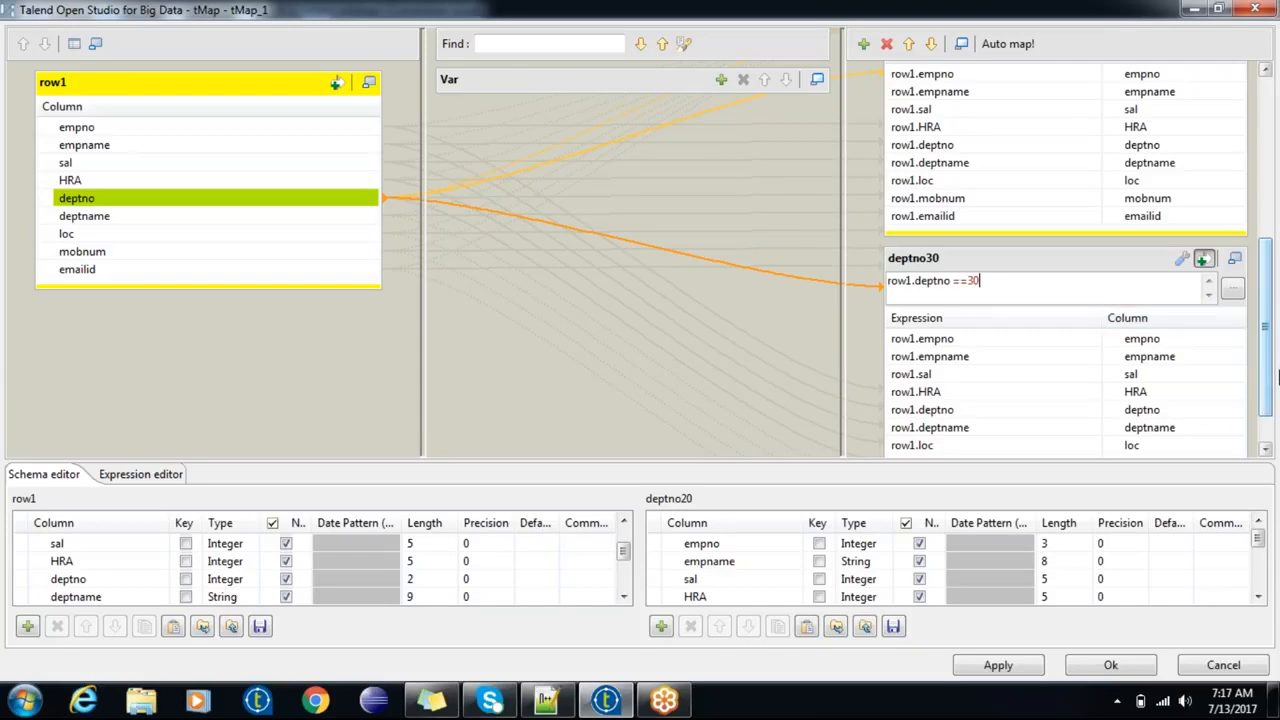
pyautogui.moveTo(1268, 377); pyautogui.dragTo(1230, 213)
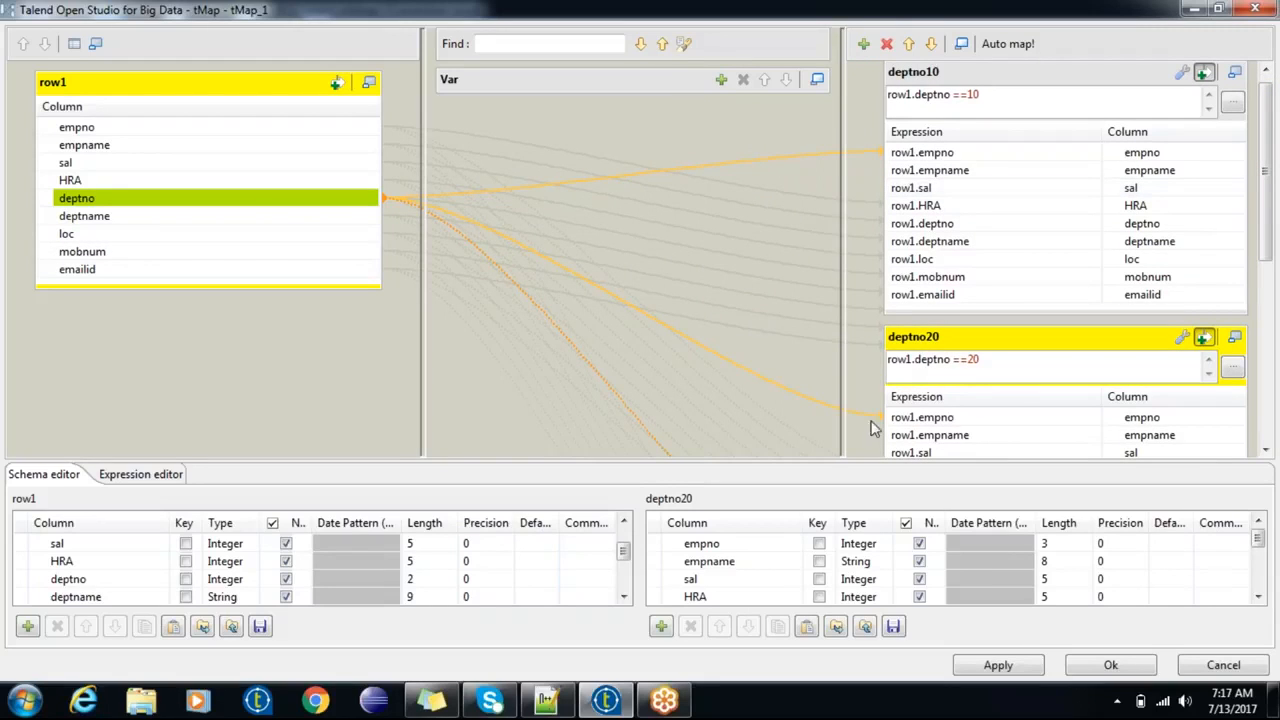
pyautogui.click(905, 171)
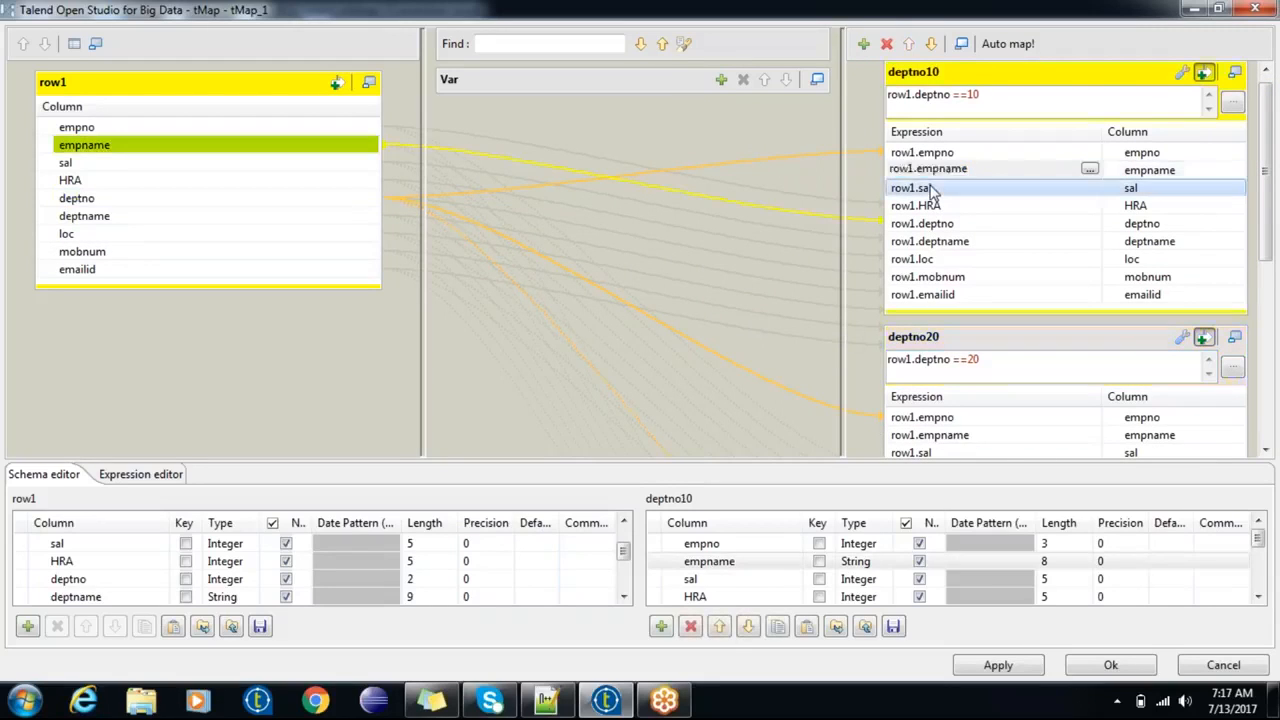
pyautogui.click(930, 188)
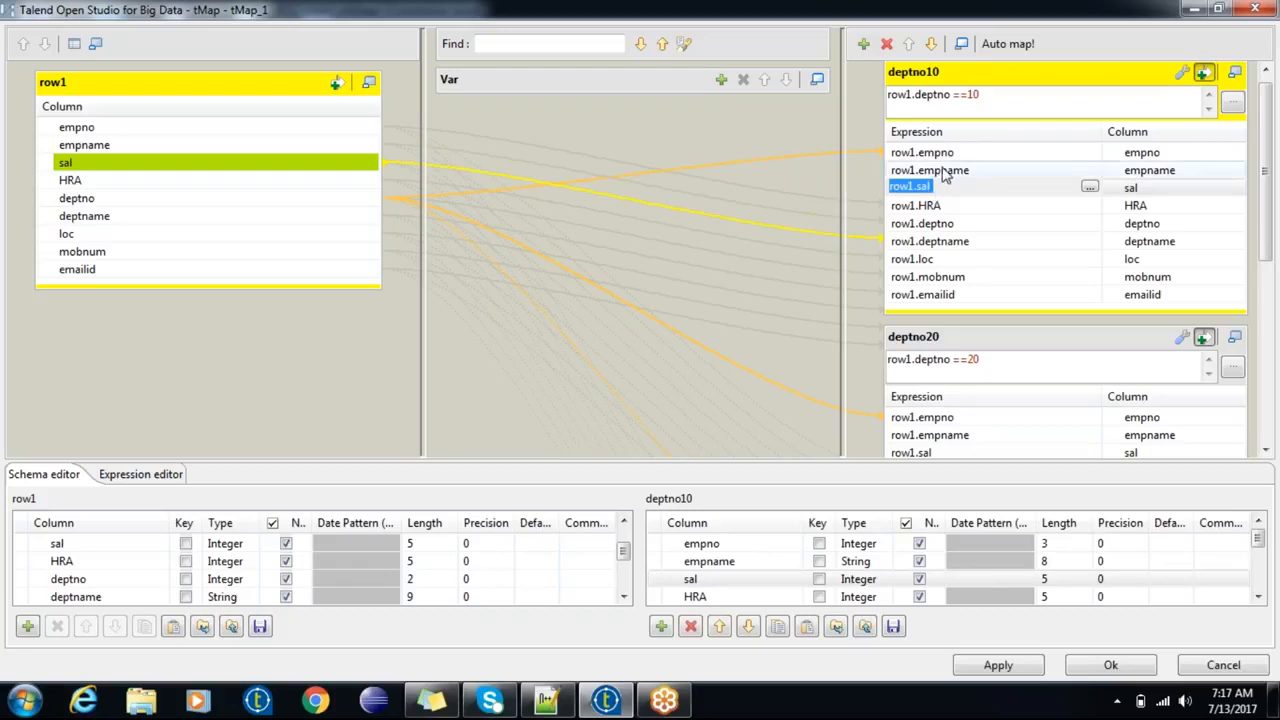
pyautogui.click(940, 170)
pyautogui.click(912, 188)
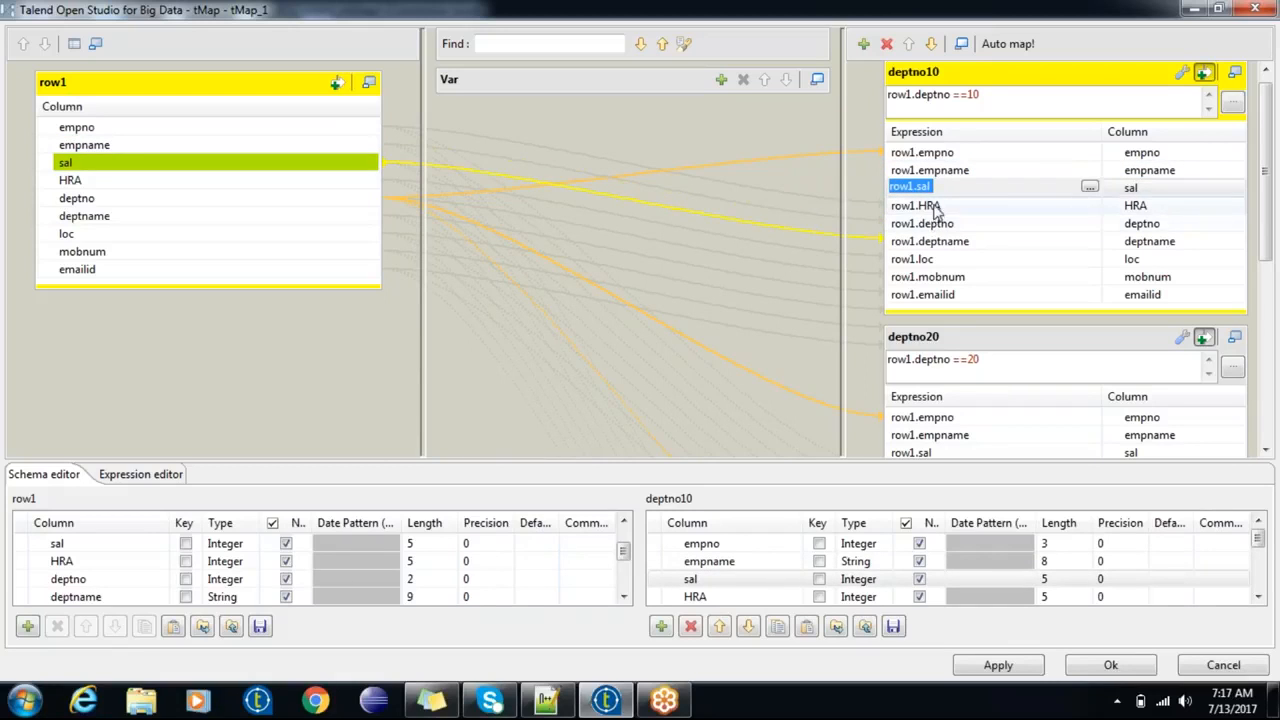
pyautogui.click(932, 206)
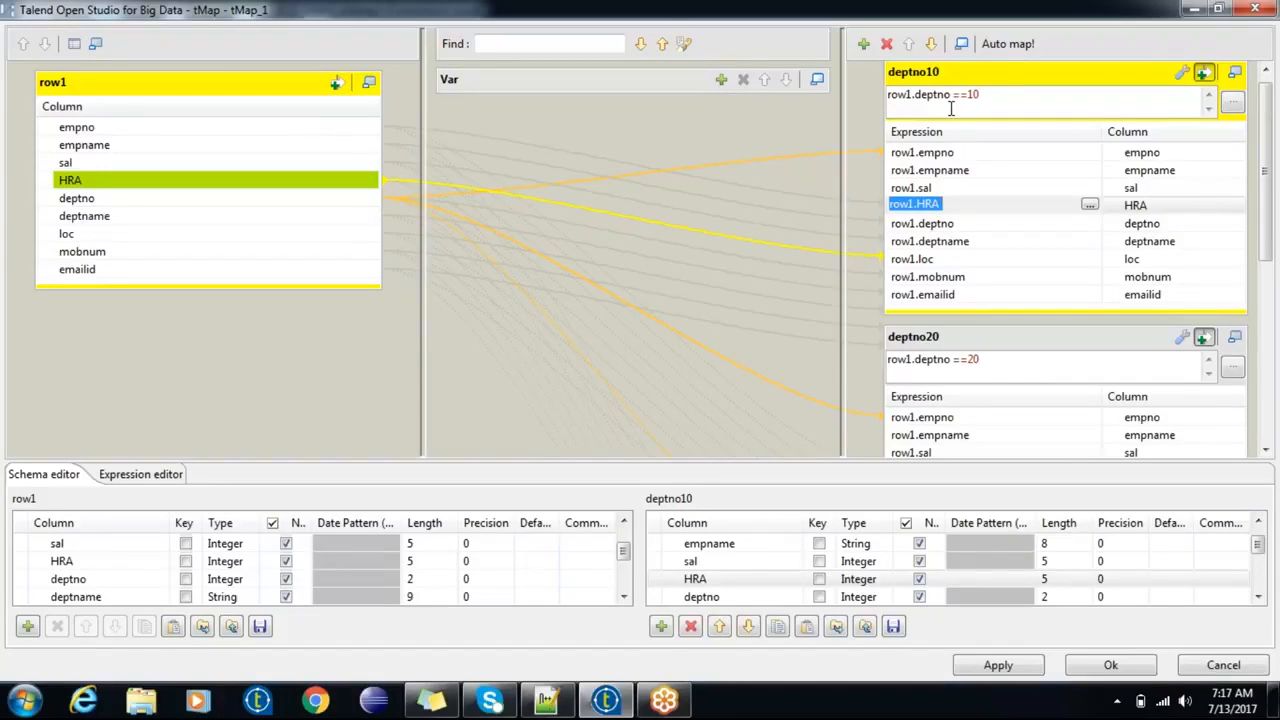
# Step: Accept the tMap_1 mapping and delete the surplus tLogRow_4 component from the job
pyautogui.click(1122, 665)
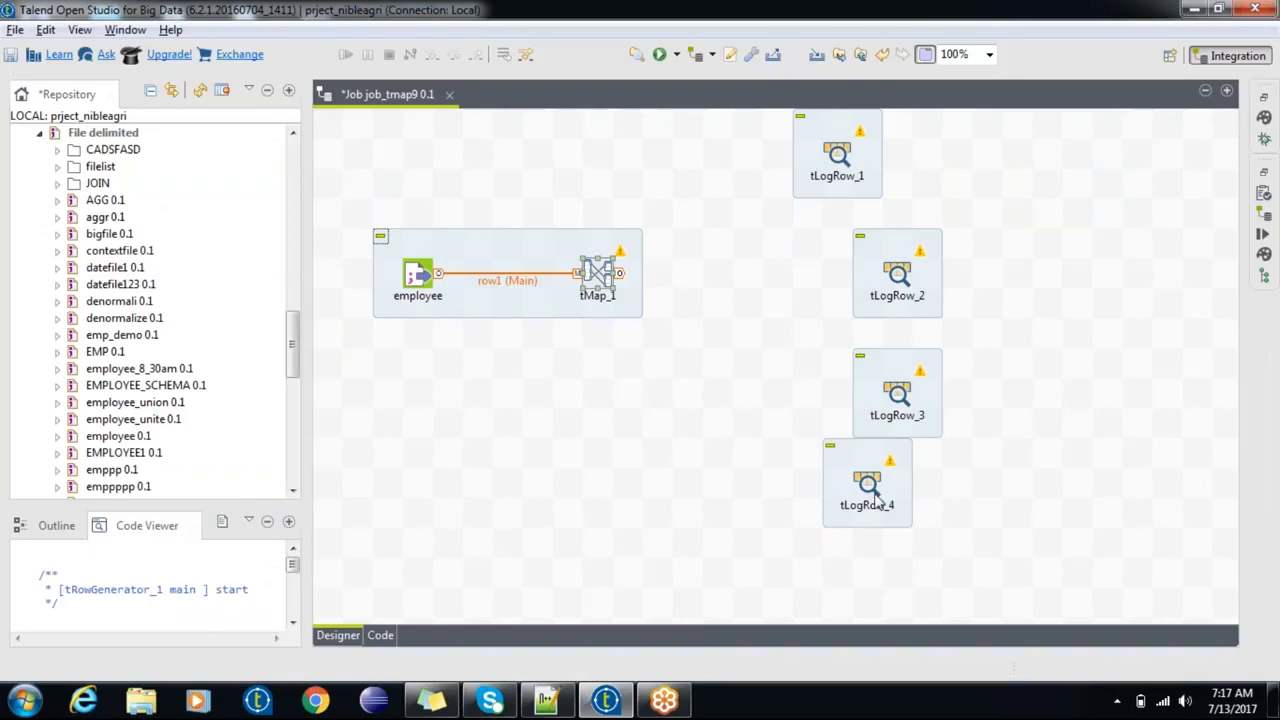
pyautogui.click(875, 492)
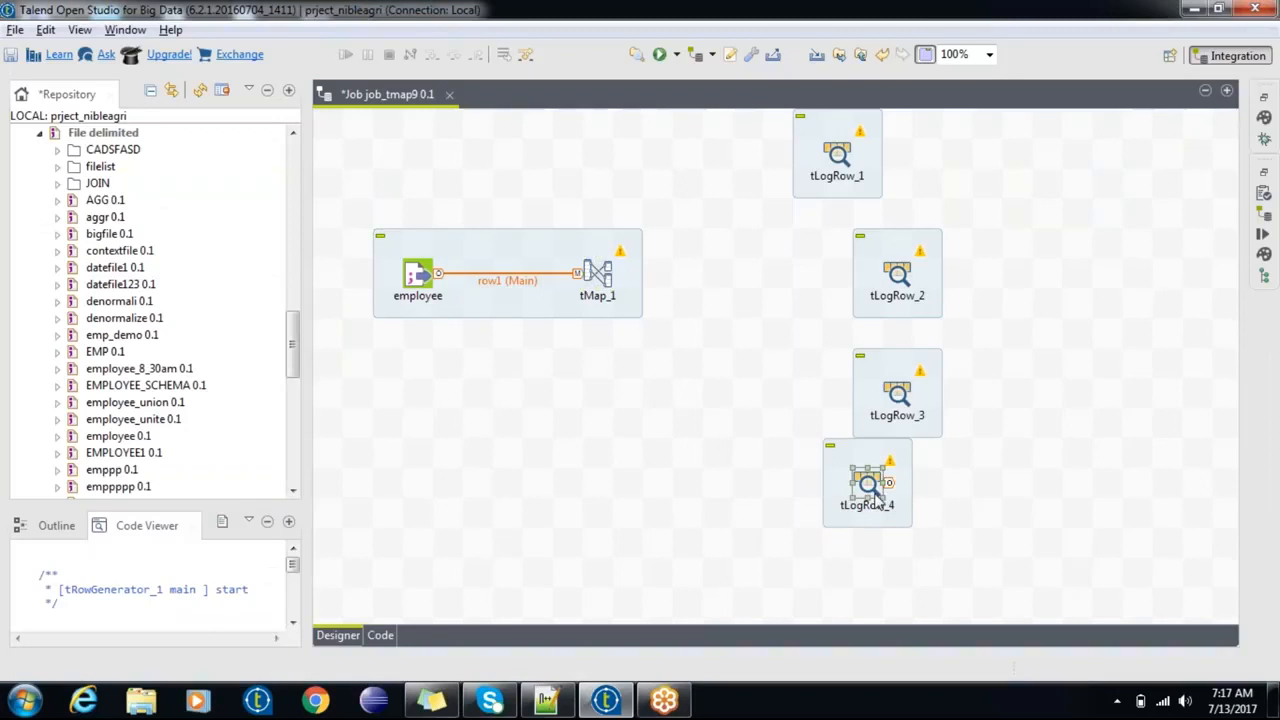
pyautogui.press('Delete')
# Step: Connect the deptno10 output of tMap_1 to tLogRow_1
pyautogui.rightClick(610, 285)
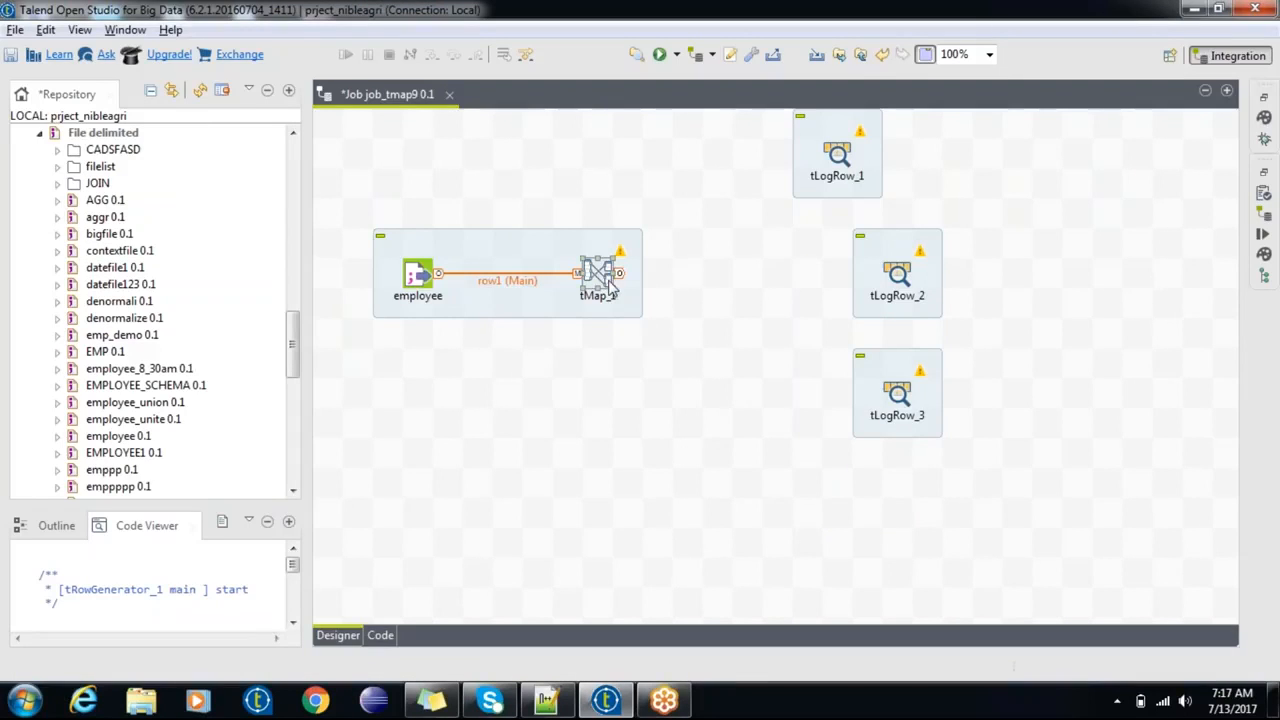
pyautogui.moveTo(766, 296)
pyautogui.click(884, 293)
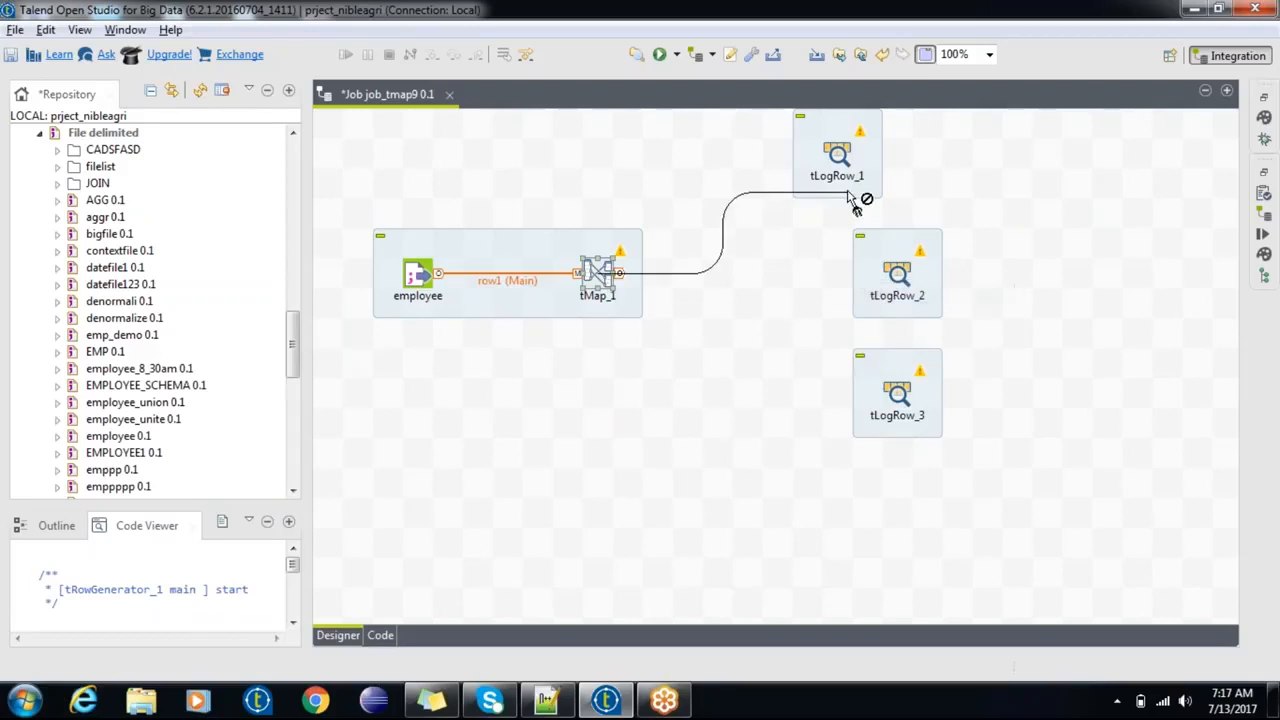
pyautogui.click(838, 160)
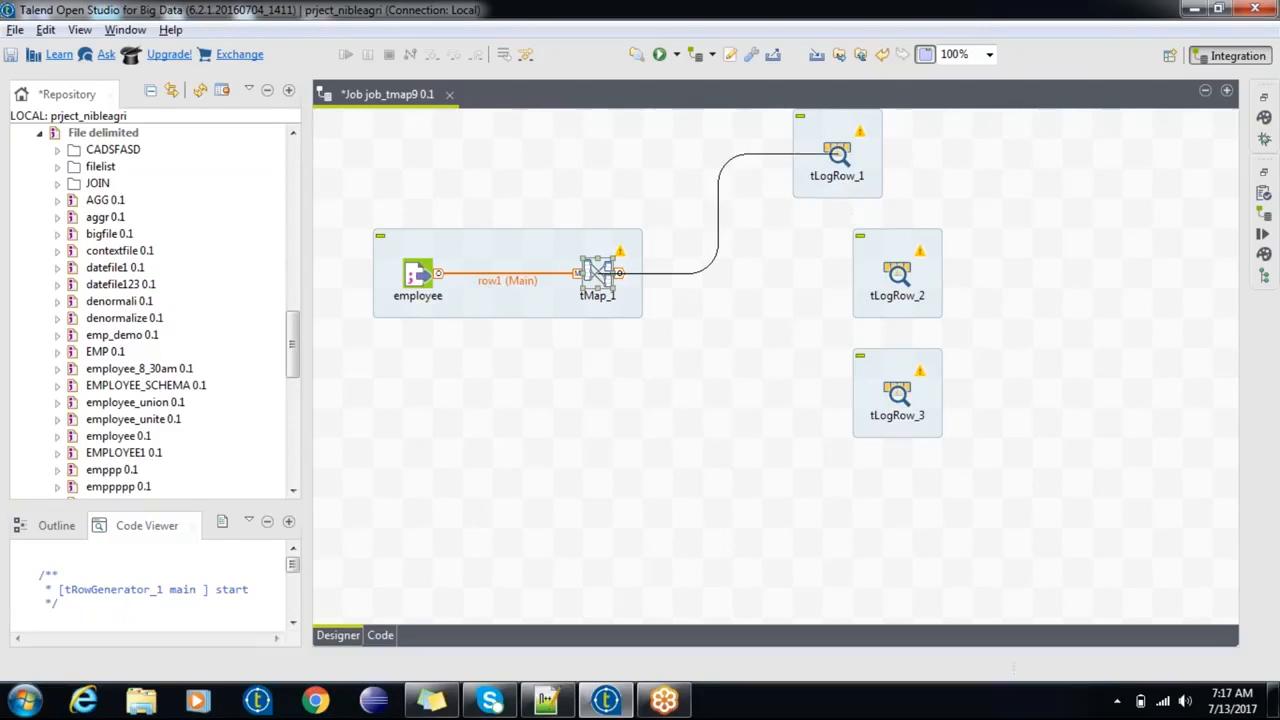
# Step: Connect the deptno20 output of tMap_1 to tLogRow_2
pyautogui.rightClick(600, 280)
pyautogui.moveTo(790, 284)
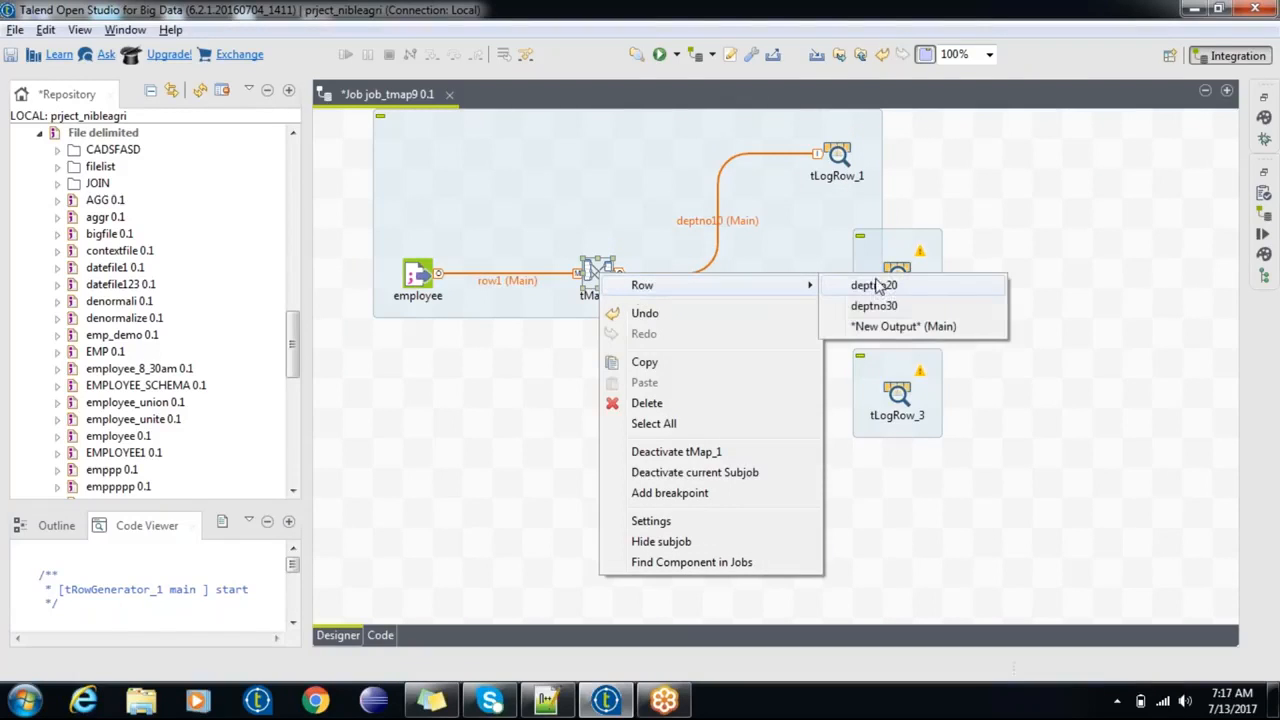
pyautogui.click(870, 284)
pyautogui.click(895, 272)
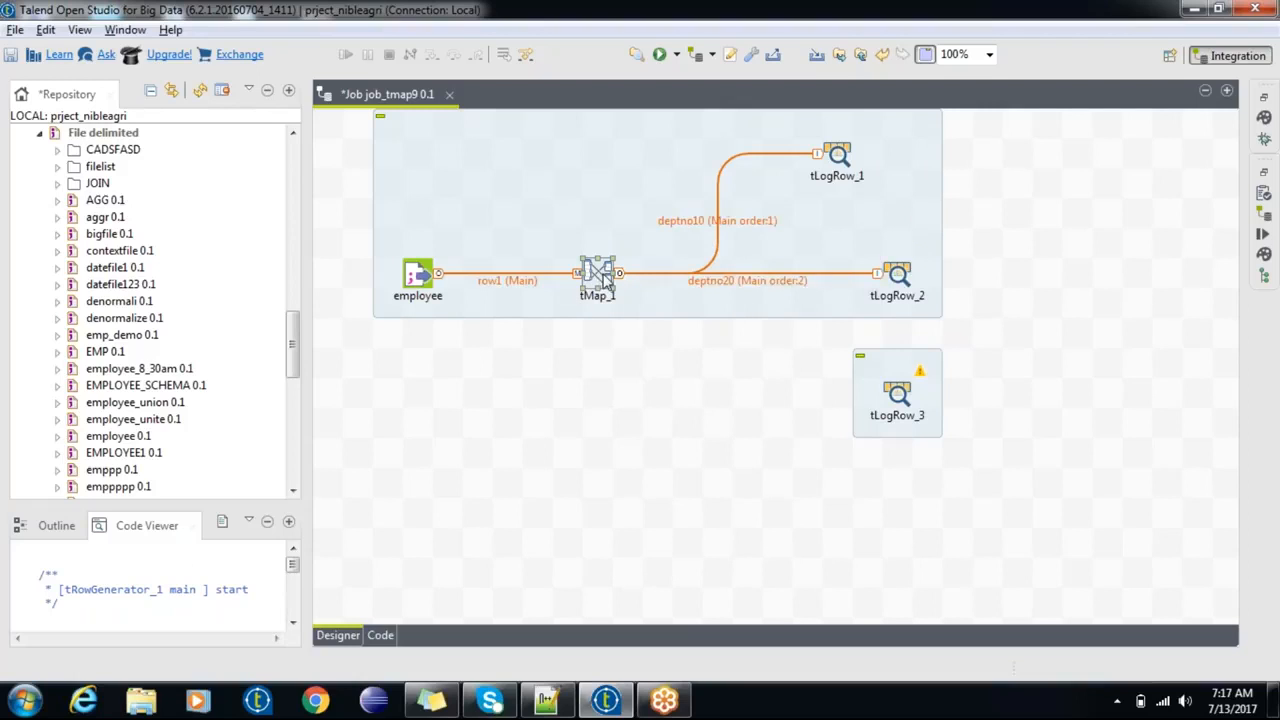
# Step: Connect the deptno30 output of tMap_1 to tLogRow_3
pyautogui.rightClick(607, 282)
pyautogui.moveTo(720, 283)
pyautogui.click(872, 287)
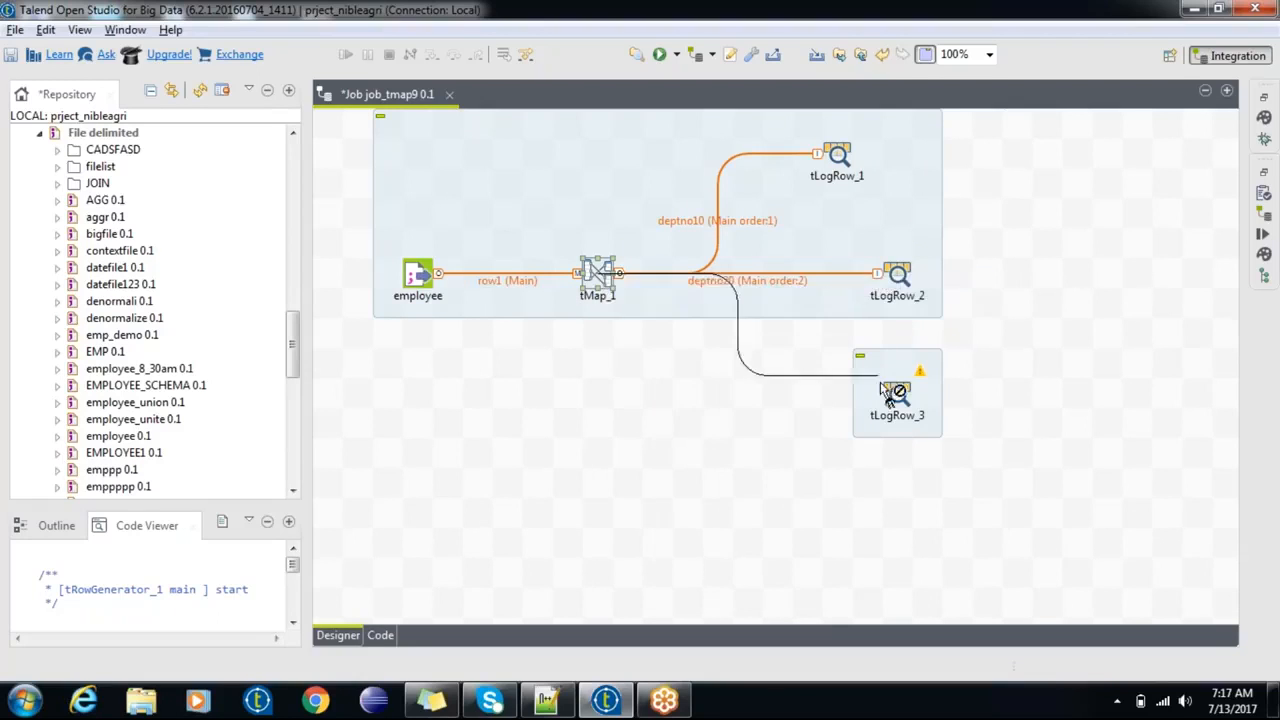
pyautogui.click(890, 392)
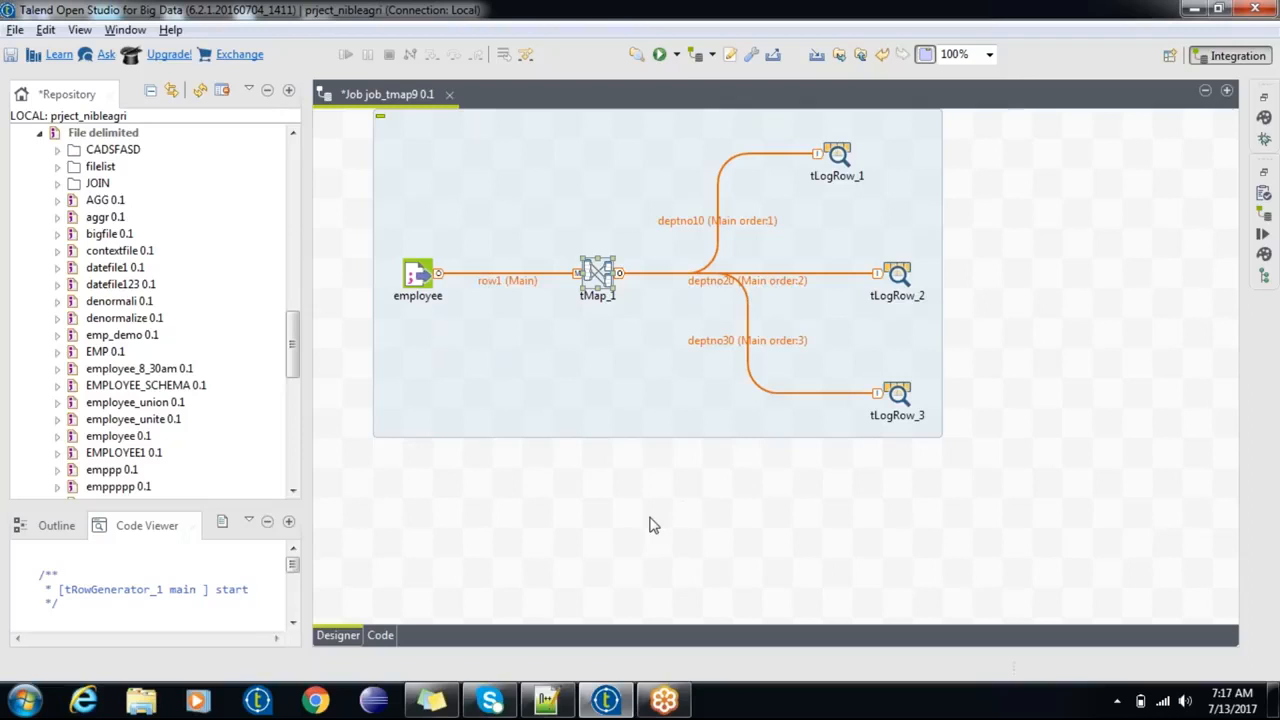
# Step: Run job_tmap9, return to the design canvas, and move tLogRow_3 and tLogRow_2 further down to spread out the output links
pyautogui.press('F6')
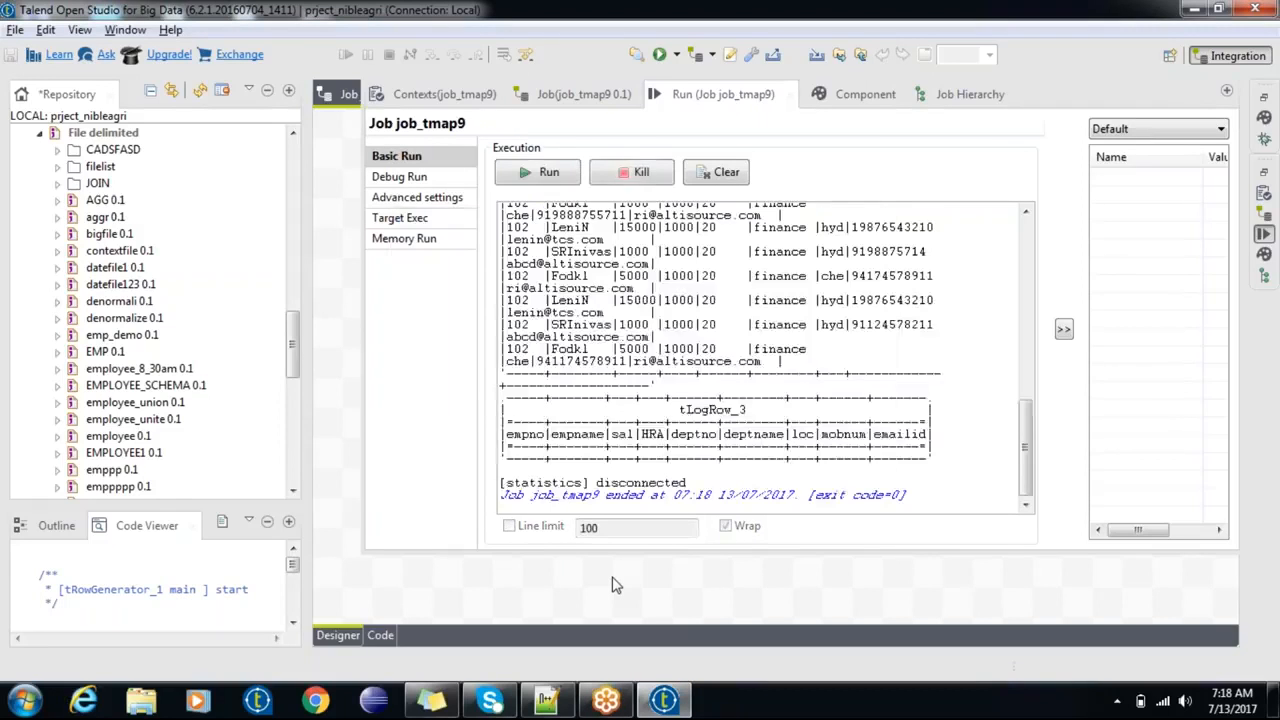
pyautogui.click(621, 582)
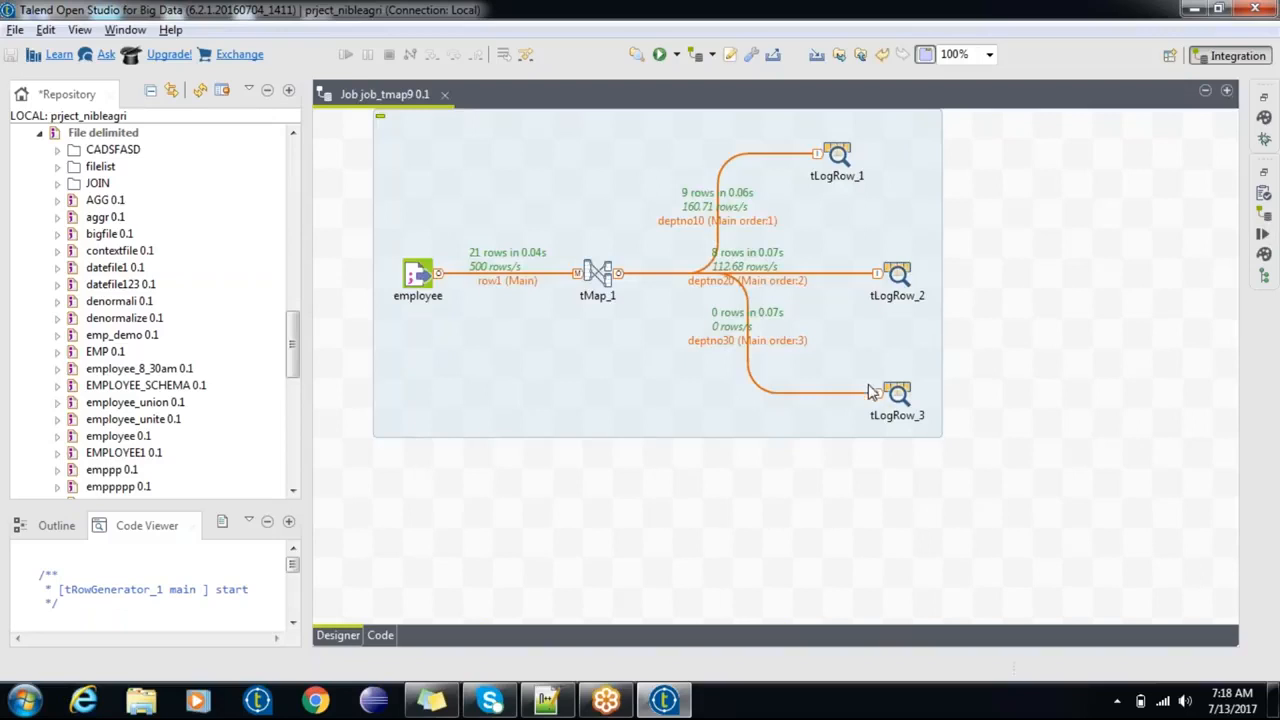
pyautogui.moveTo(900, 398); pyautogui.dragTo(900, 518)
pyautogui.moveTo(907, 283); pyautogui.dragTo(904, 342)
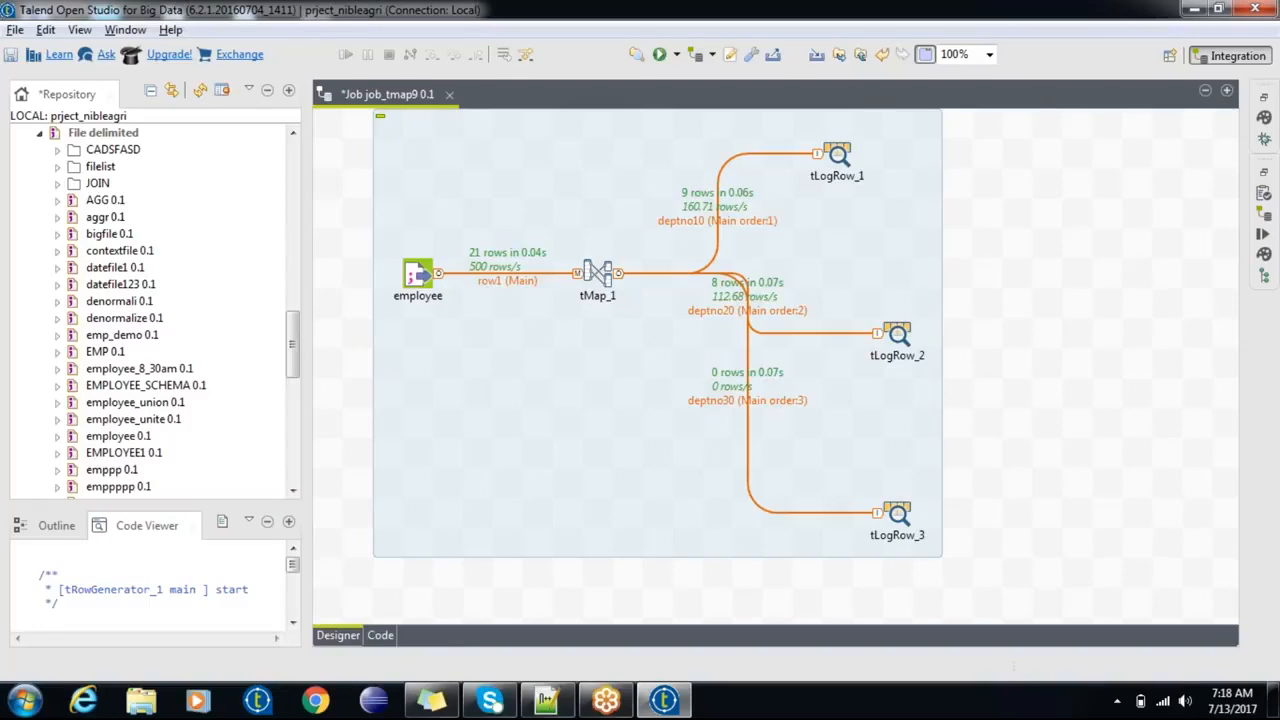
# Step: Reopen the tMap_1 mapping and extend the deptno10 output filter to row1.deptno ==10 && row1.sal >=15000
pyautogui.click(597, 272)
pyautogui.doubleClick(597, 272)
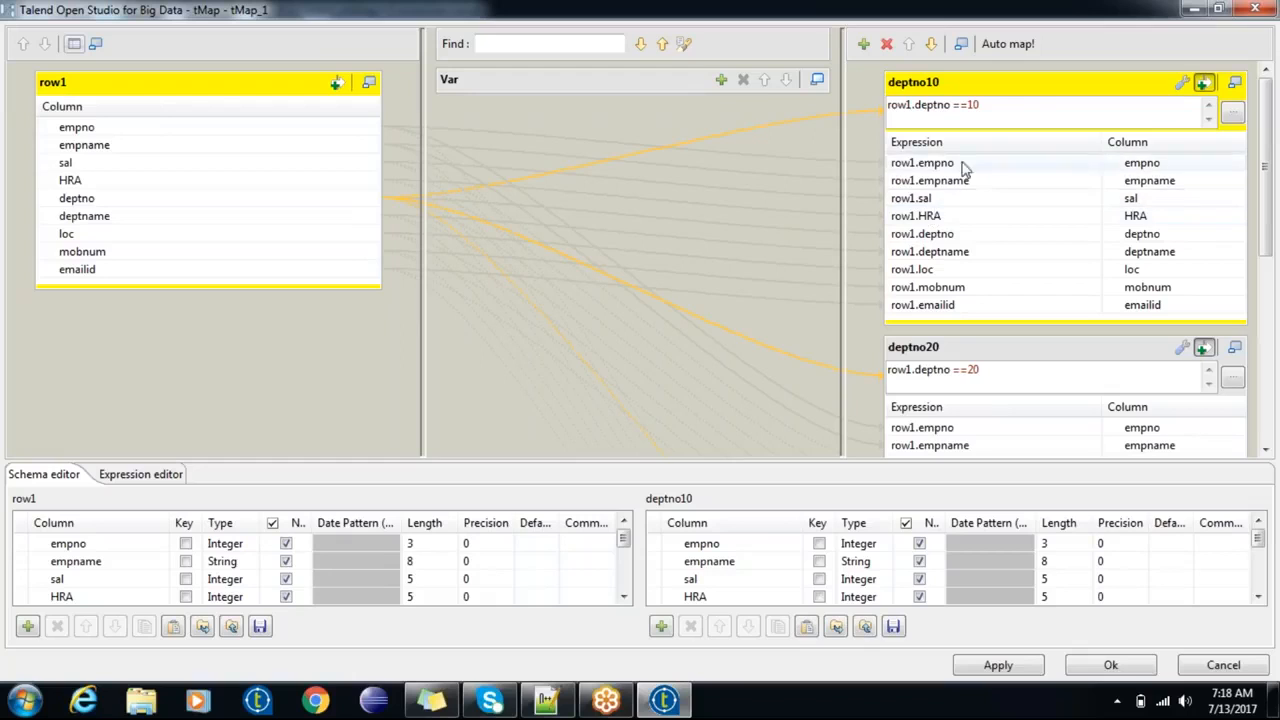
pyautogui.click(1006, 108)
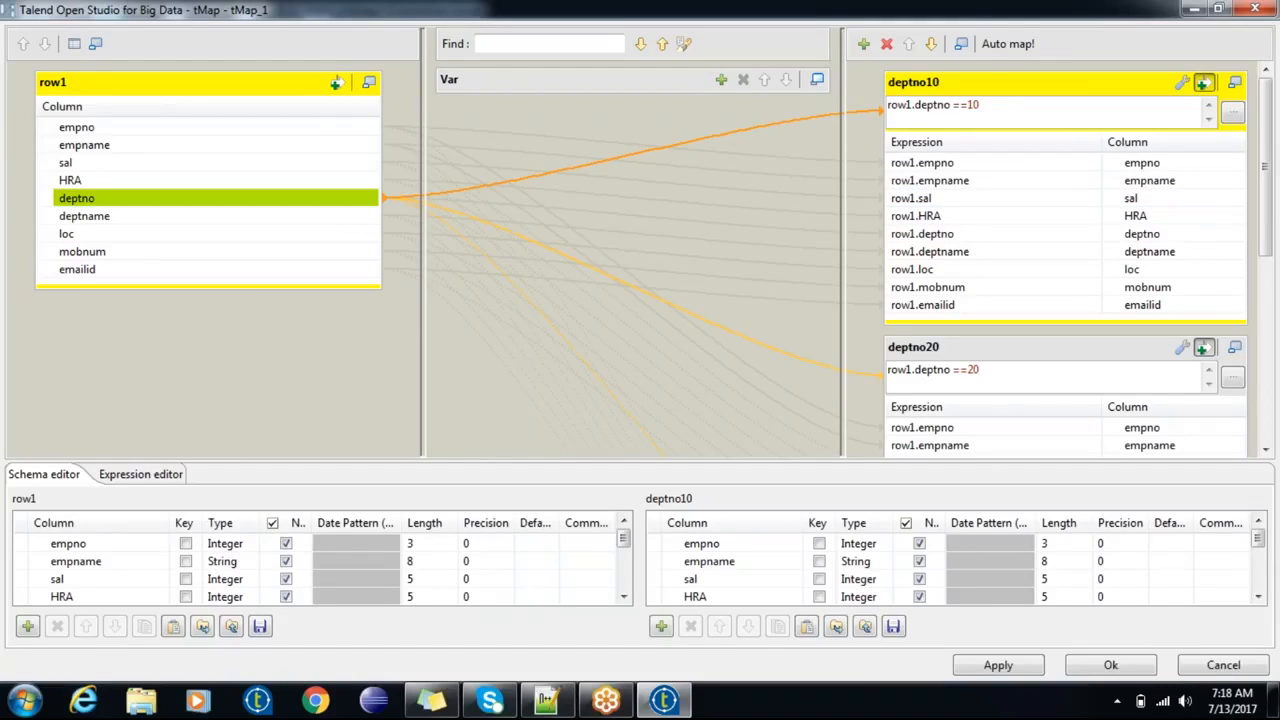
pyautogui.click(993, 375)
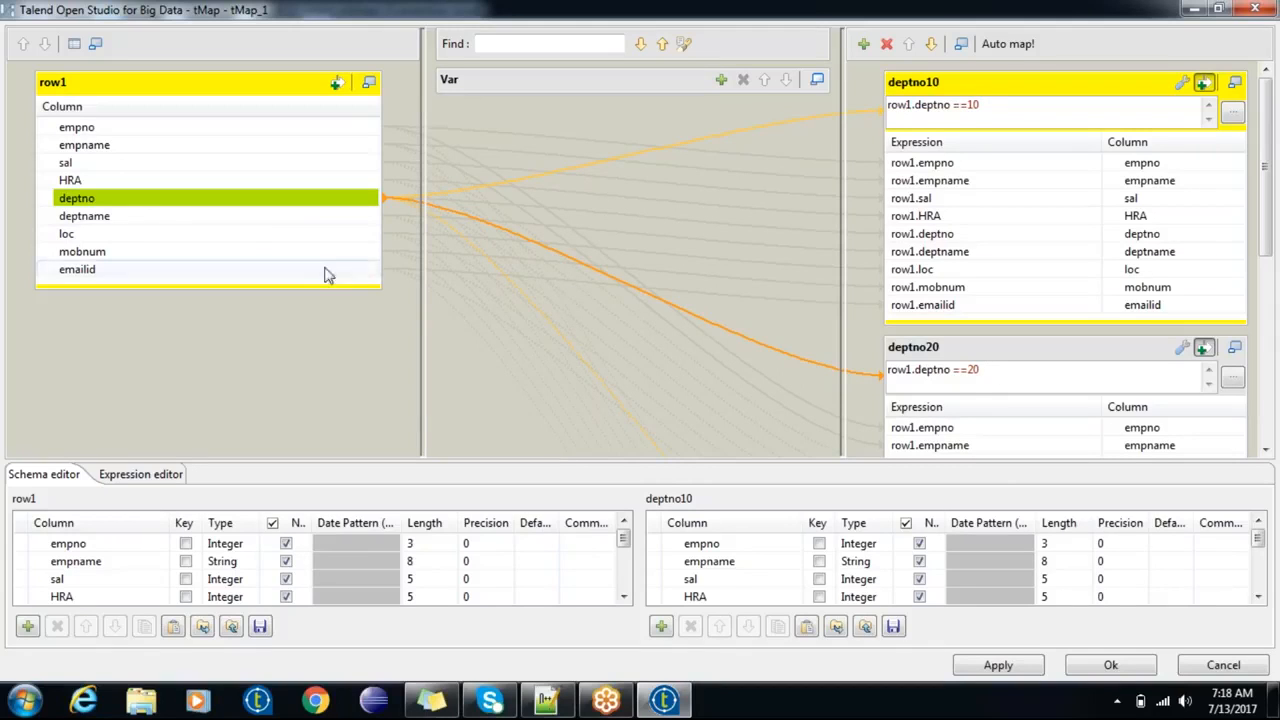
pyautogui.moveTo(205, 165); pyautogui.dragTo(1000, 125)
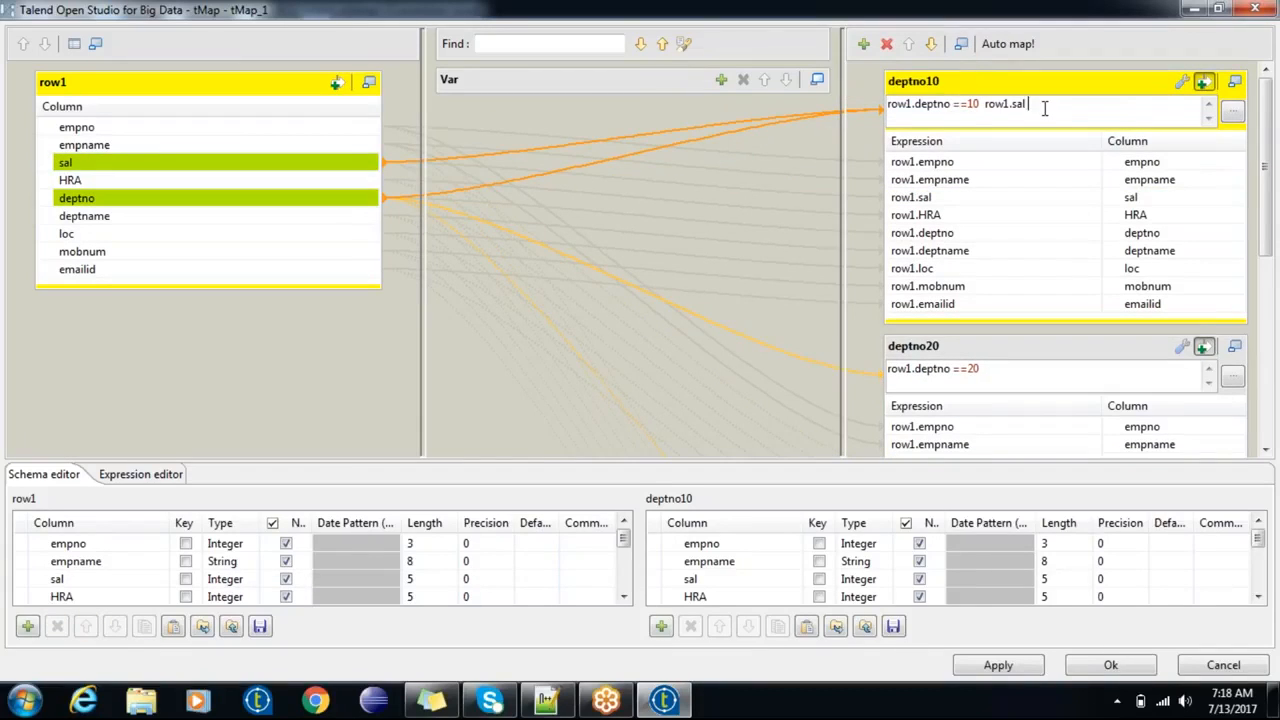
pyautogui.write('>=15000')
pyautogui.click(1232, 117)
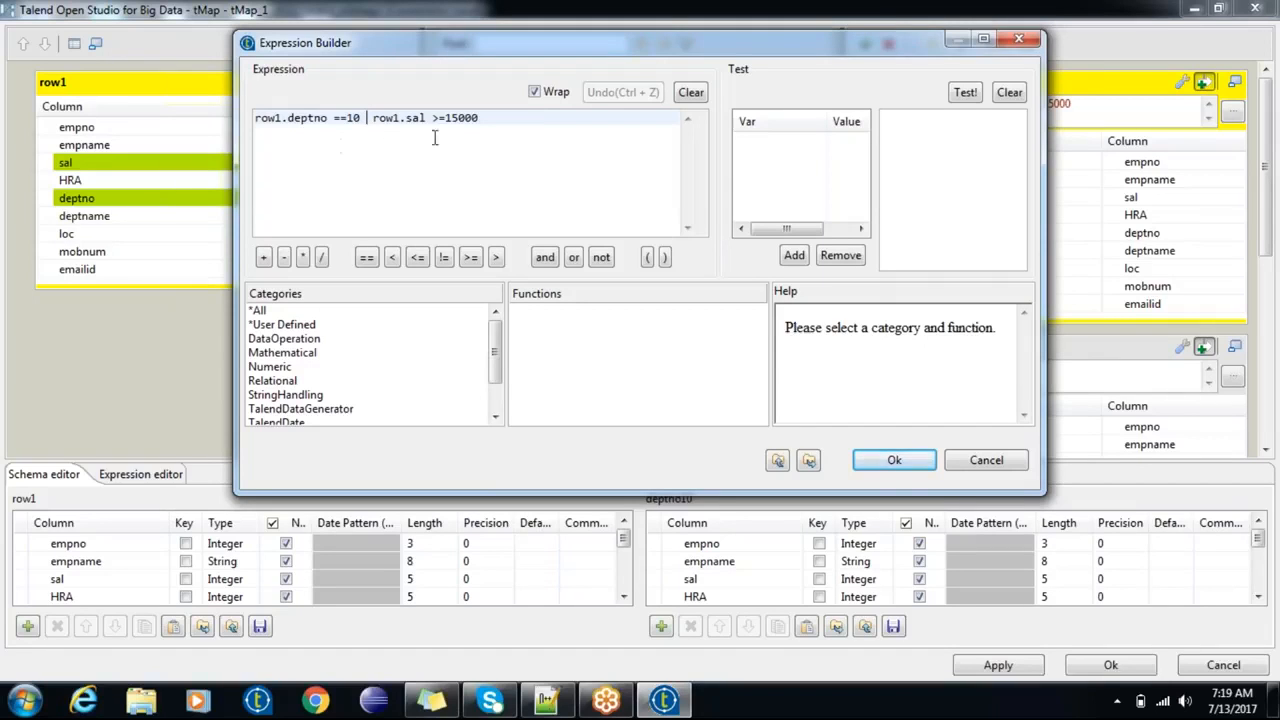
pyautogui.click(544, 257)
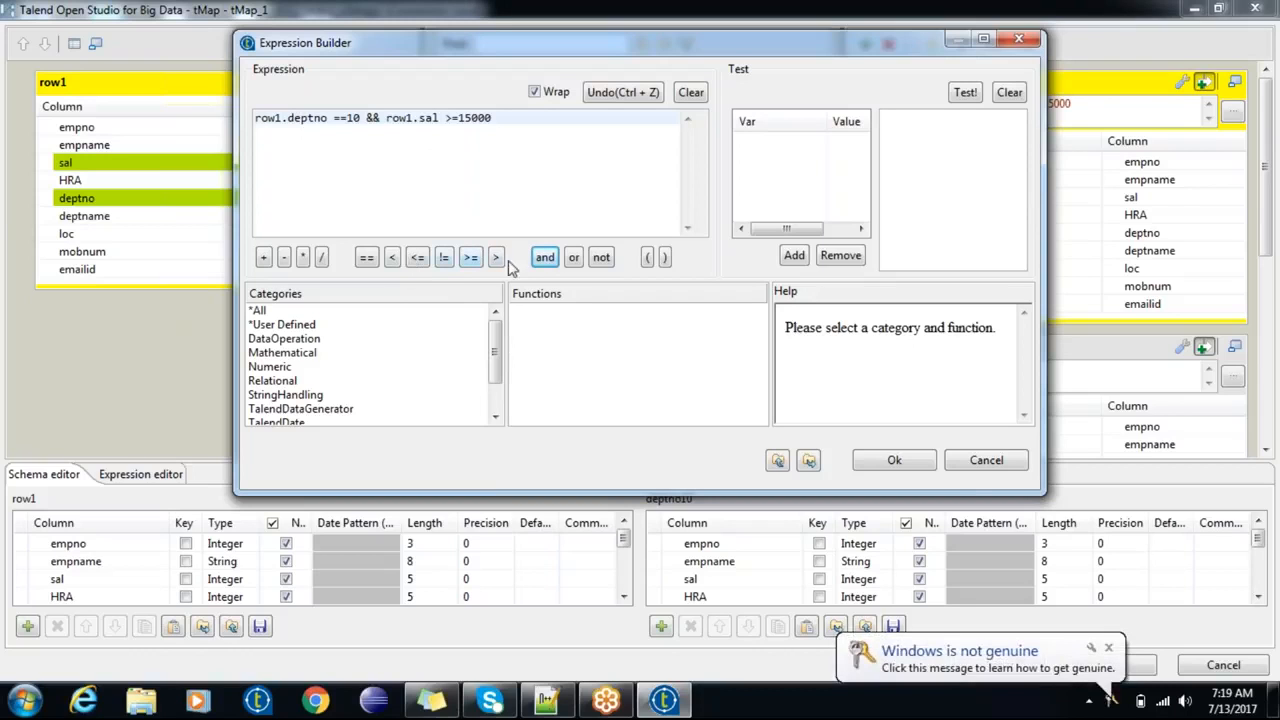
pyautogui.click(894, 459)
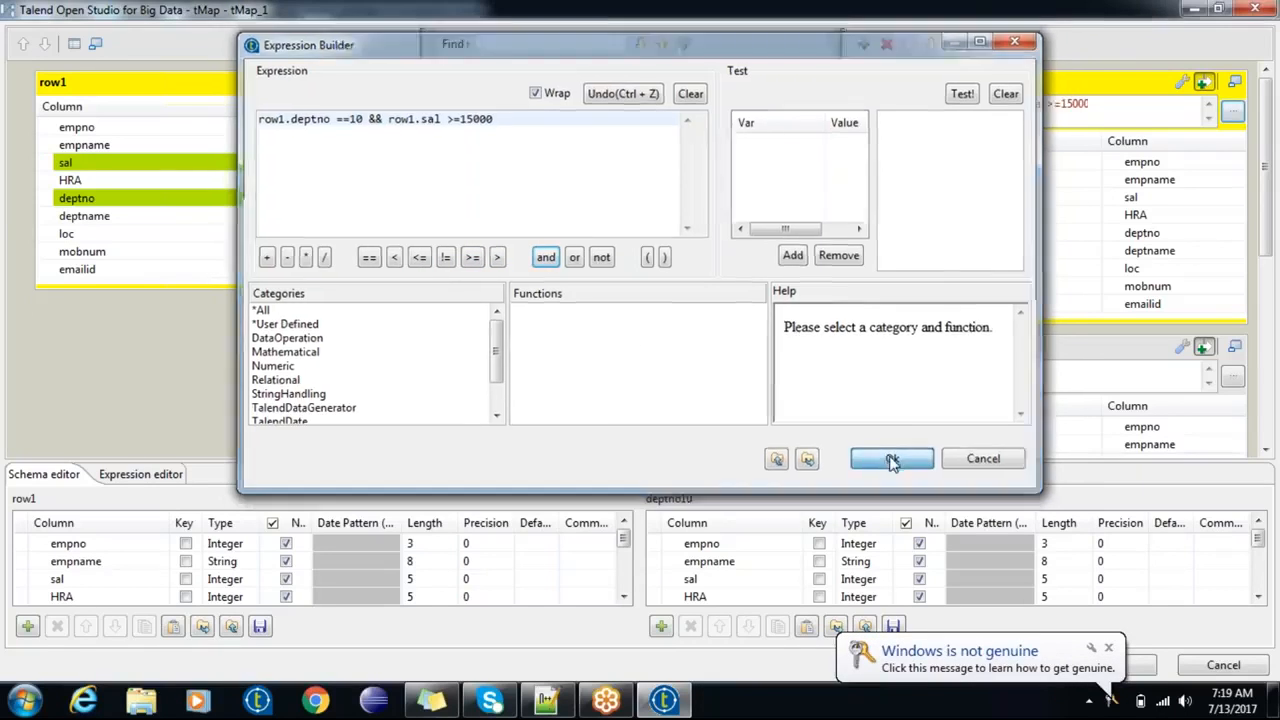
pyautogui.click(1108, 648)
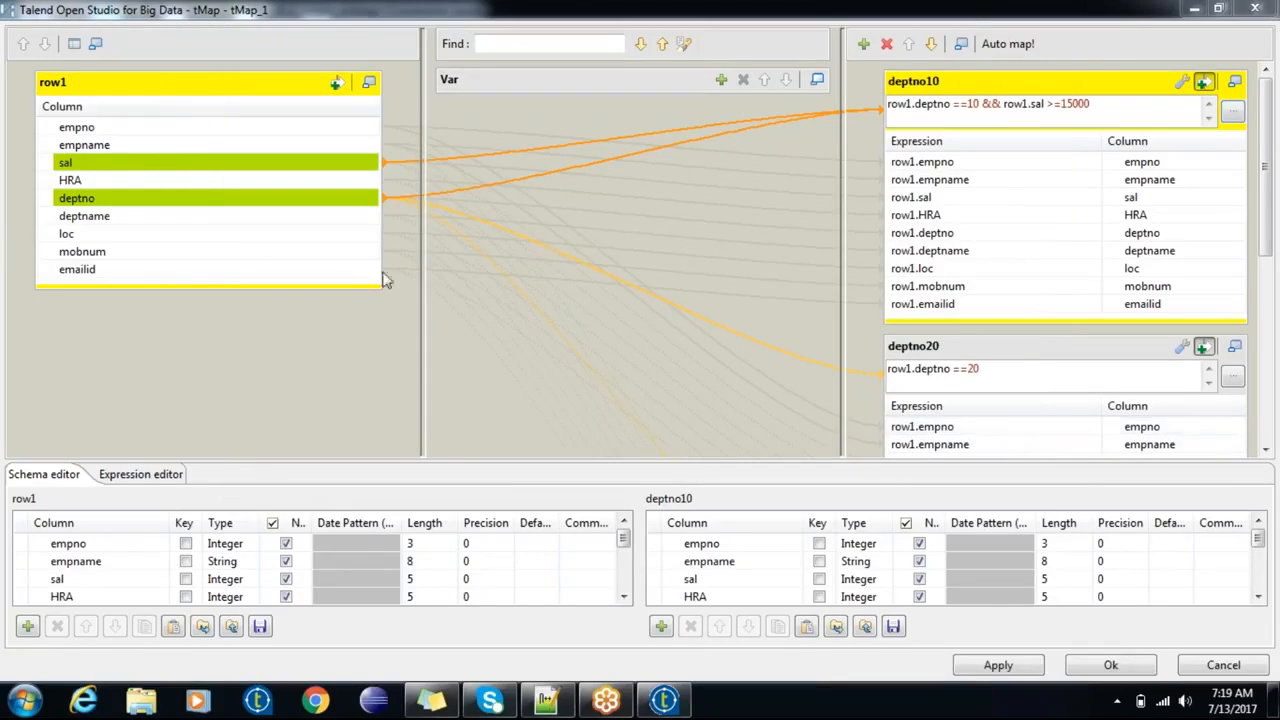
# Step: Add the sal column to the deptno20 output filter and complete it as row1.deptno ==20 && row1.sal >=15000
pyautogui.moveTo(150, 162); pyautogui.dragTo(1027, 369)
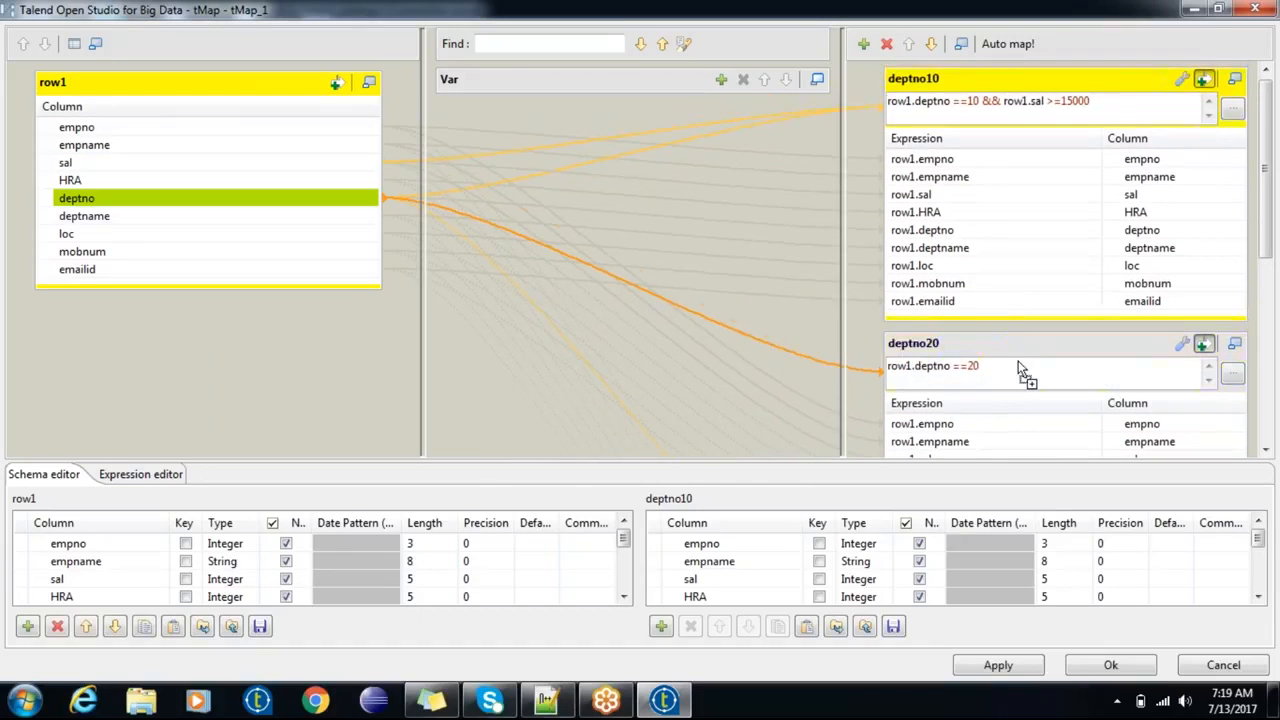
pyautogui.click(1233, 375)
pyautogui.click(368, 133)
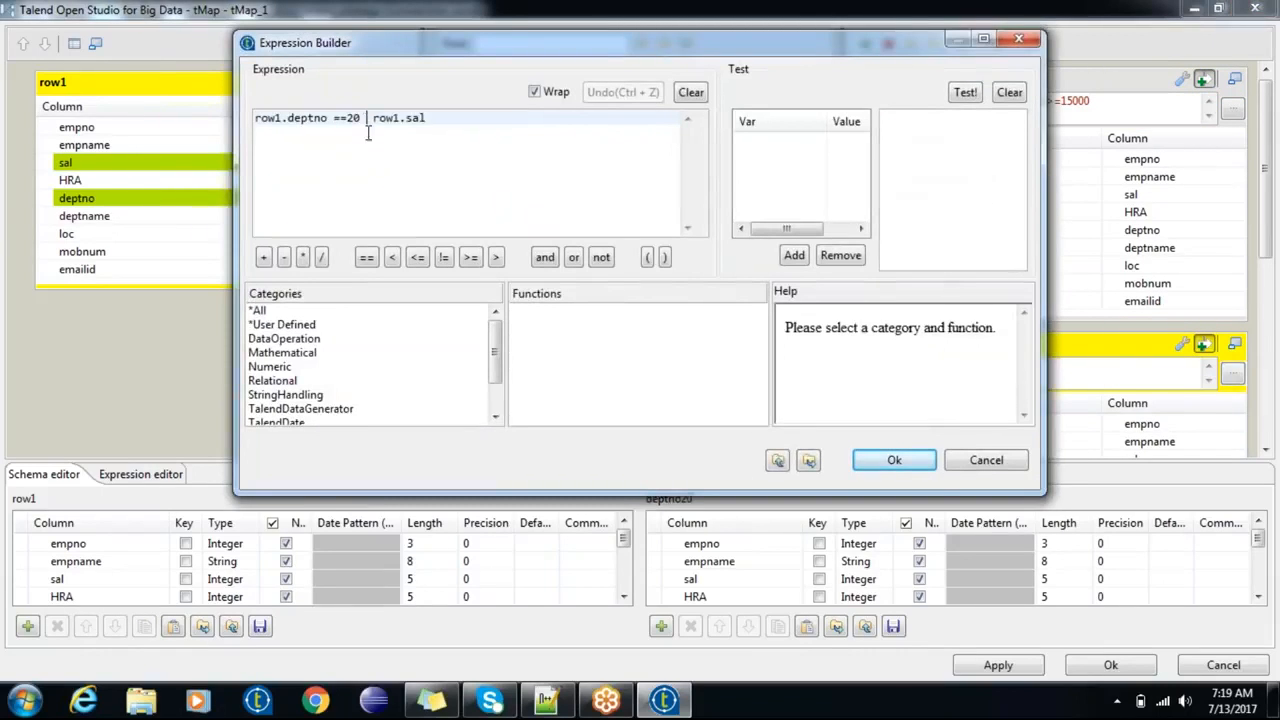
pyautogui.click(545, 258)
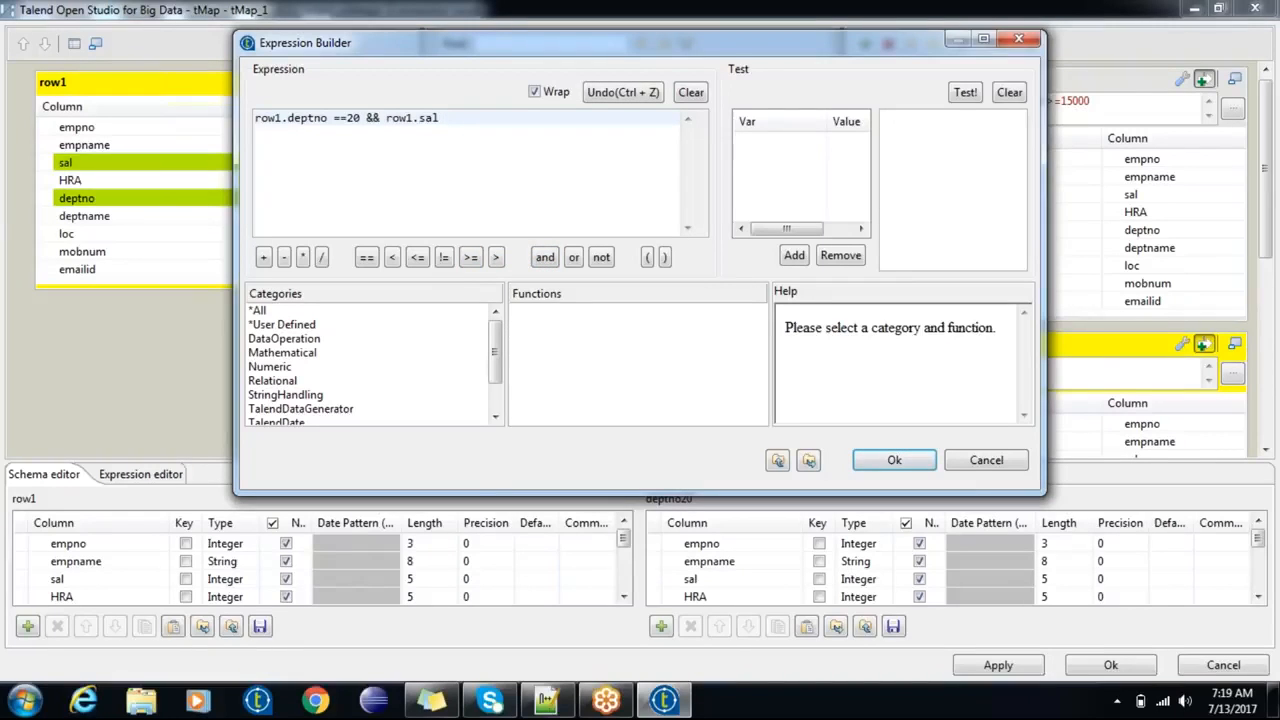
pyautogui.click(470, 257)
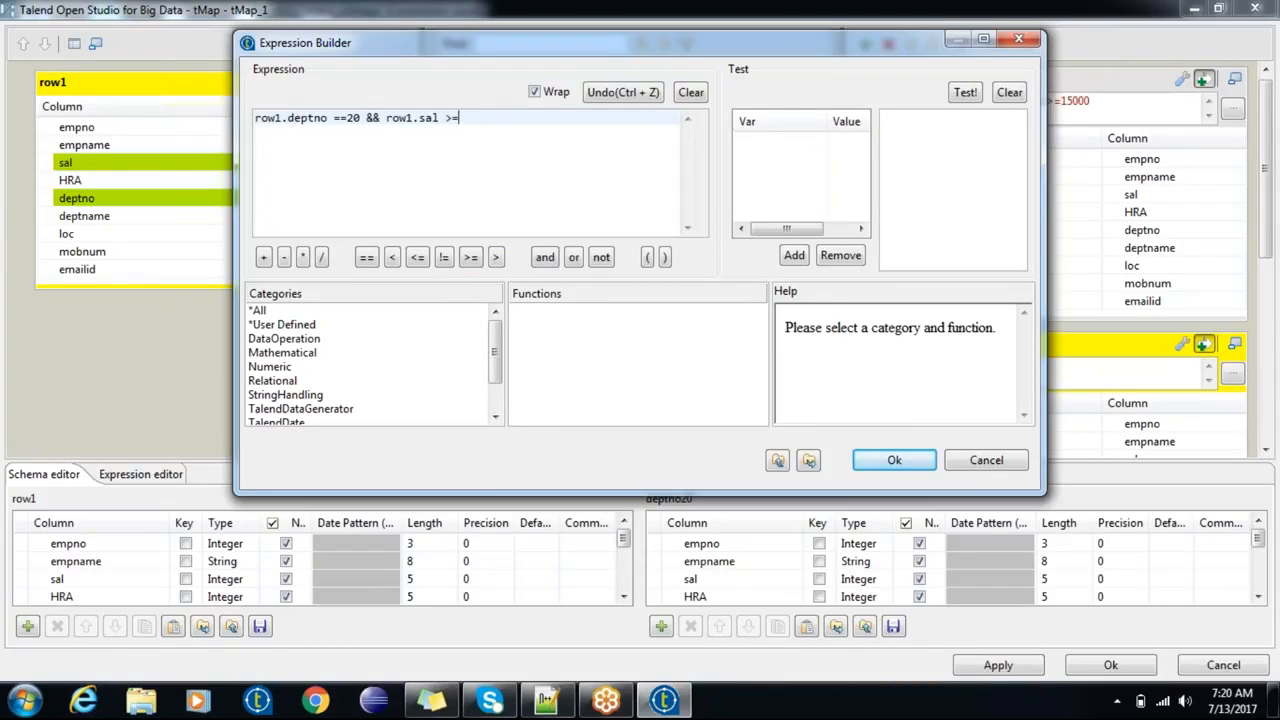
pyautogui.write('15000')
pyautogui.click(894, 460)
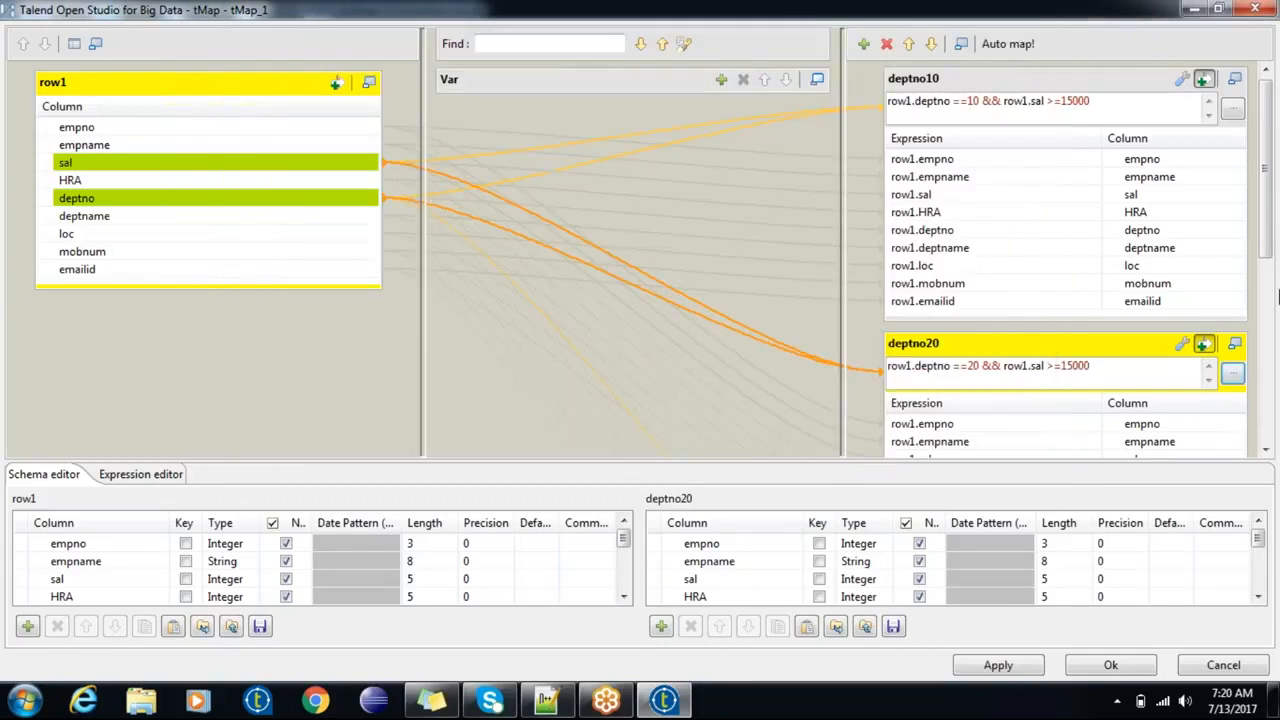
# Step: Add the sal column to the deptno30 output filter and complete it as row1.deptno ==30 && row1.sal >=15000
pyautogui.moveTo(1265, 228); pyautogui.dragTo(1266, 395)
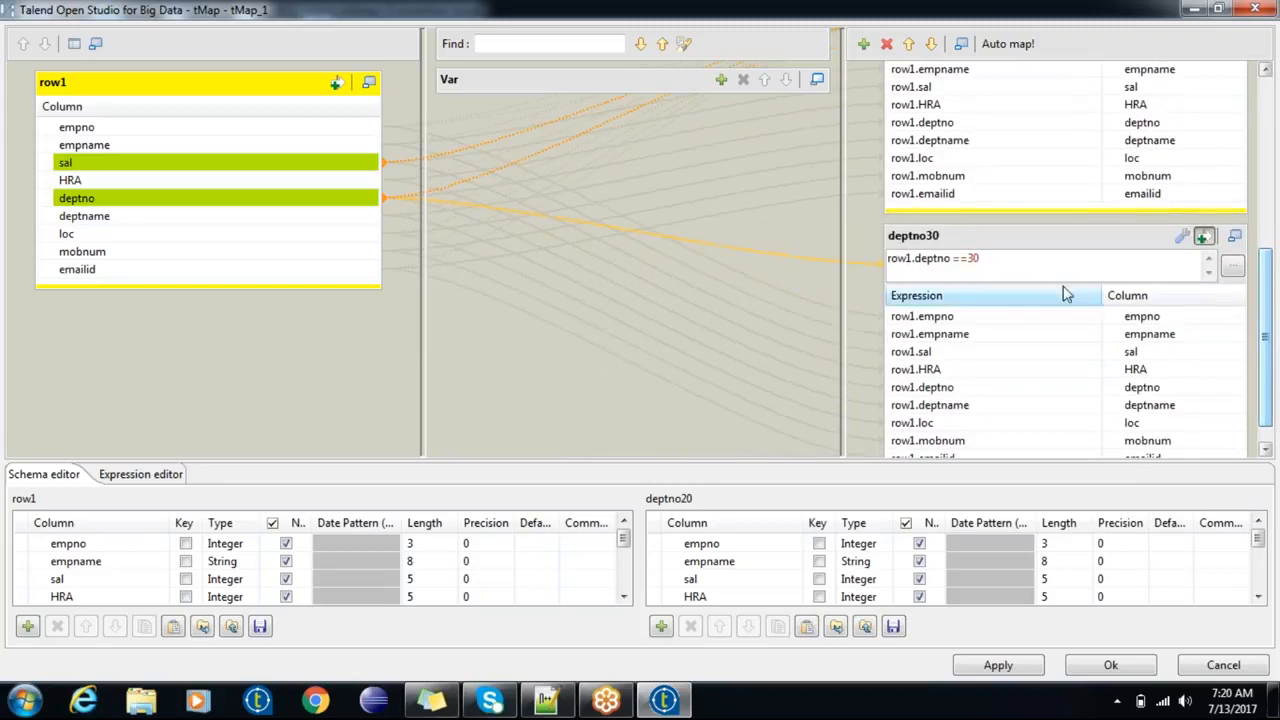
pyautogui.click(1031, 269)
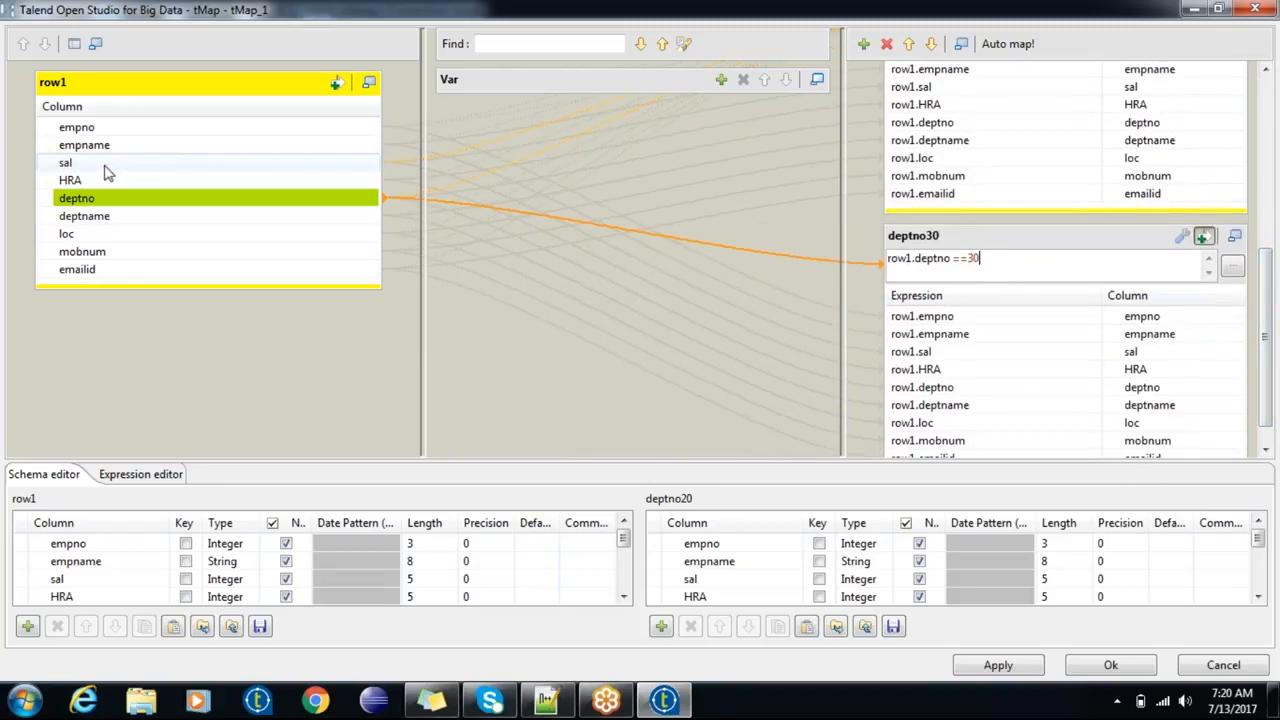
pyautogui.moveTo(105, 164); pyautogui.dragTo(240, 158)
pyautogui.moveTo(372, 156); pyautogui.dragTo(1001, 253)
pyautogui.click(980, 251)
pyautogui.click(982, 252)
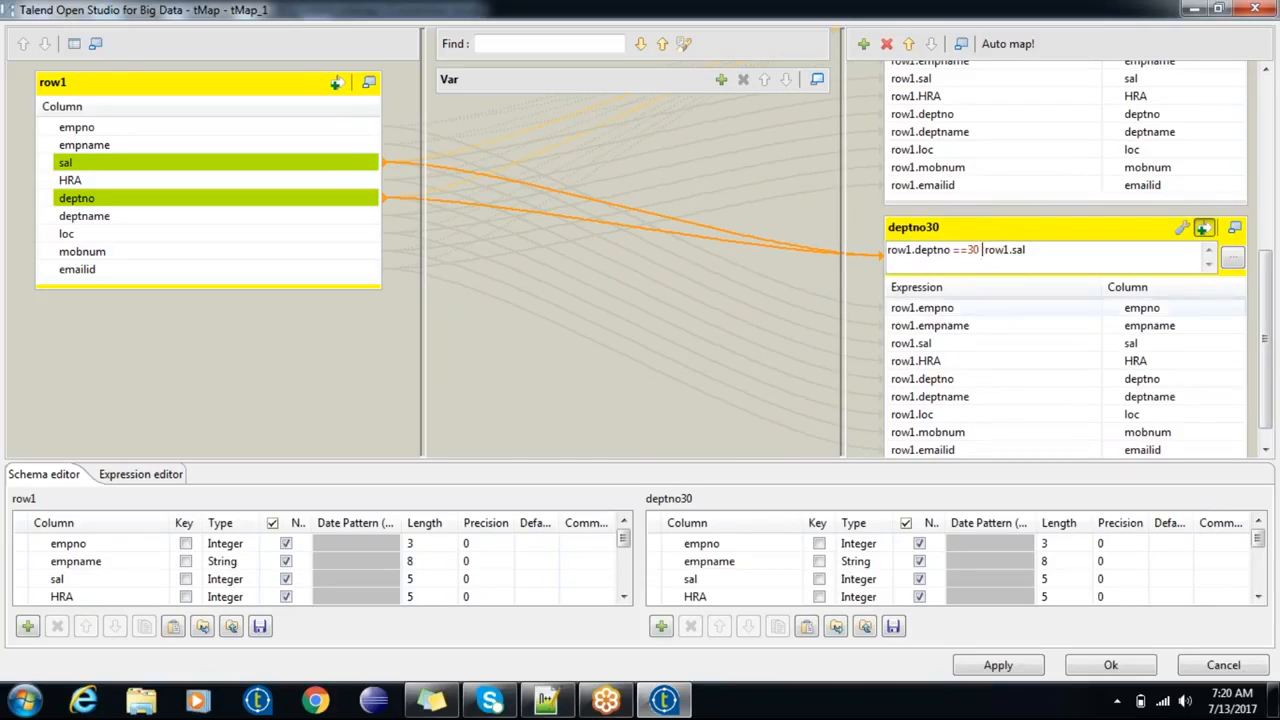
pyautogui.write('&&')
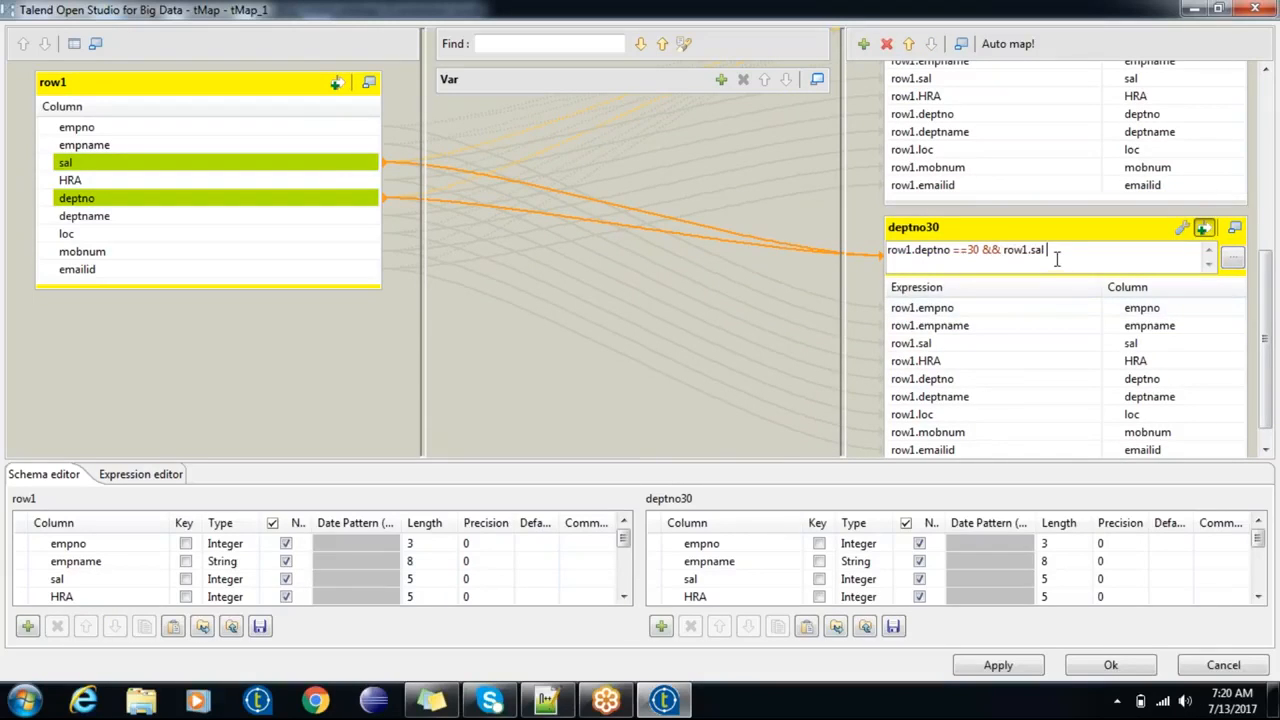
pyautogui.write(' row1.sal >=15000')
pyautogui.moveTo(1272, 362); pyautogui.dragTo(1279, 447)
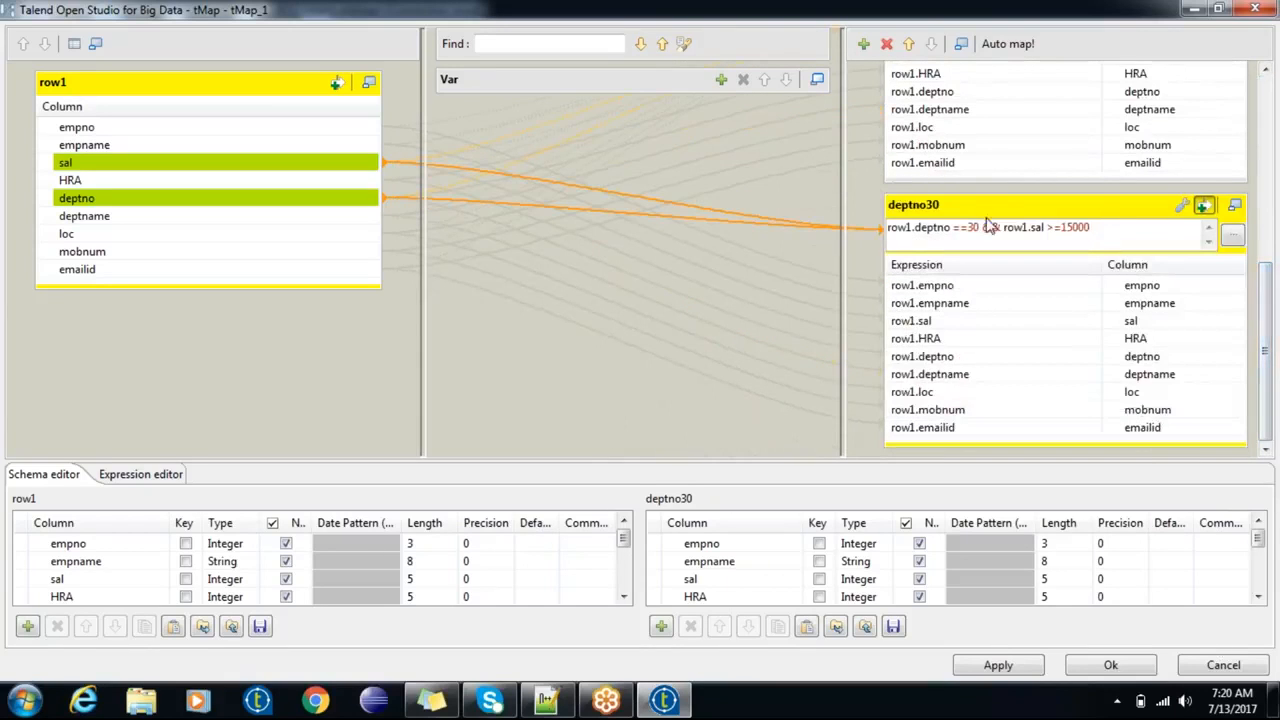
pyautogui.press('BackSpace')
pyautogui.write('5')
# Step: Accept the tMap_1 mapping, run job_tmap9 and review the tLogRow tables in the run output
pyautogui.click(1113, 667)
pyautogui.press('F6')
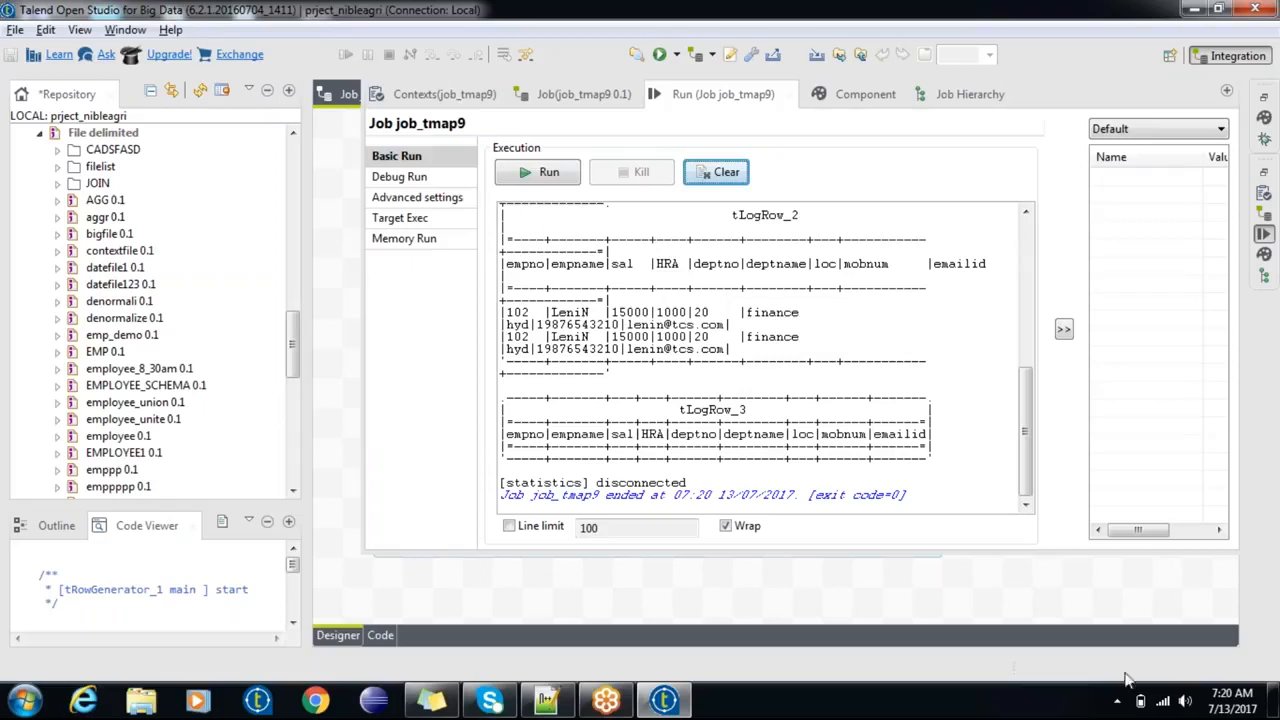
pyautogui.moveTo(1027, 455); pyautogui.dragTo(1028, 338)
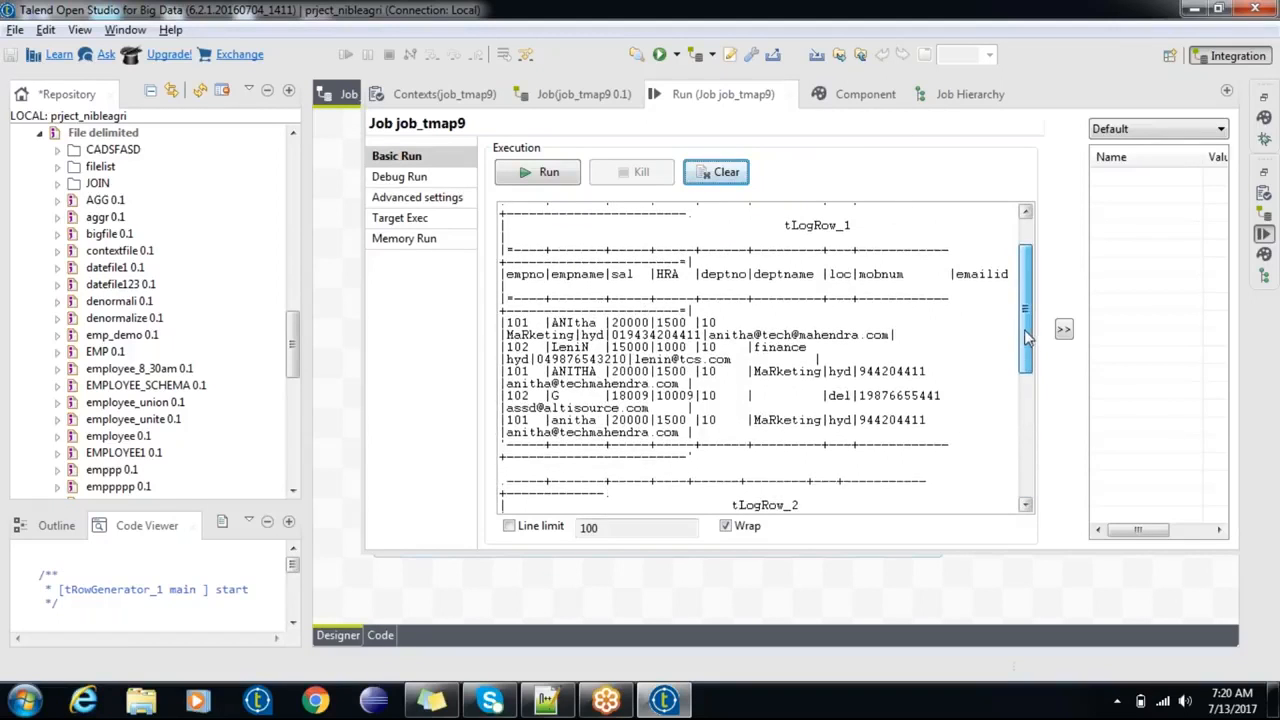
# Step: Copy the entire run output into the new 8 document in Notepad++, replacing its contents, and check the sal values for tLogRow_1 and tLogRow_2
pyautogui.click(913, 428)
pyautogui.hotkey('ctrl', 'a')
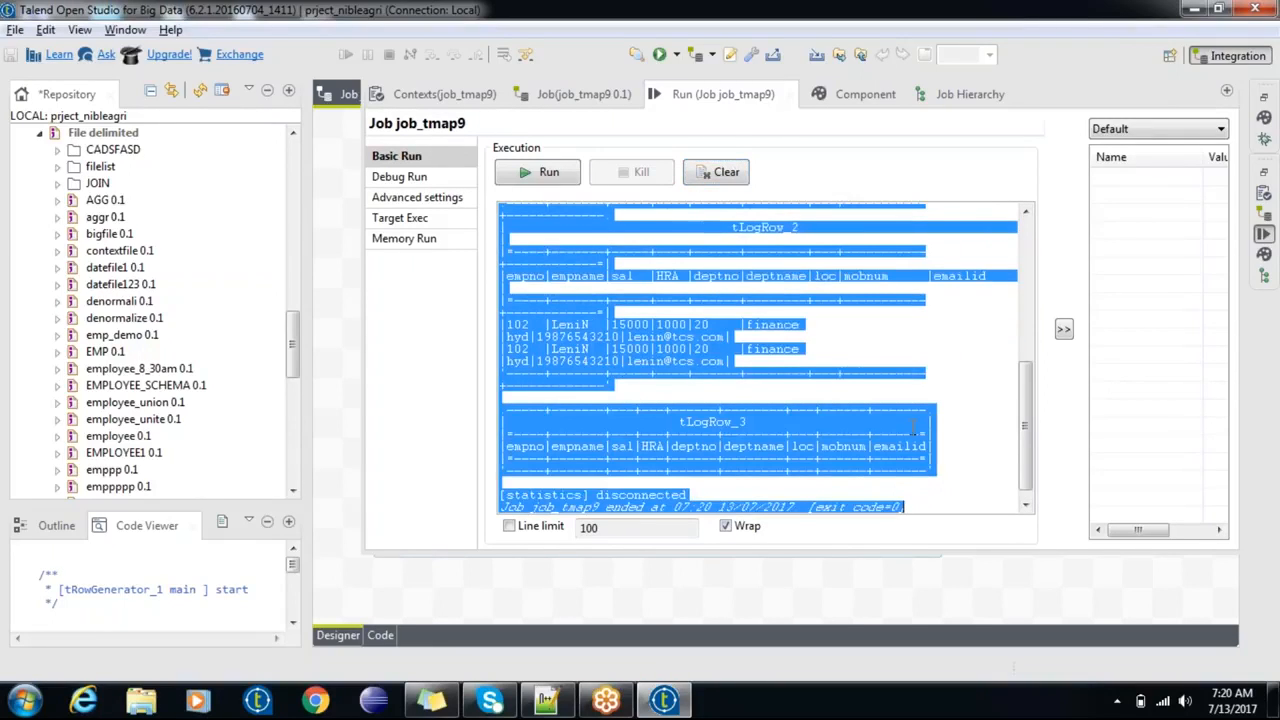
pyautogui.click(547, 700)
pyautogui.hotkey('ctrl', 'a')
pyautogui.press('Delete')
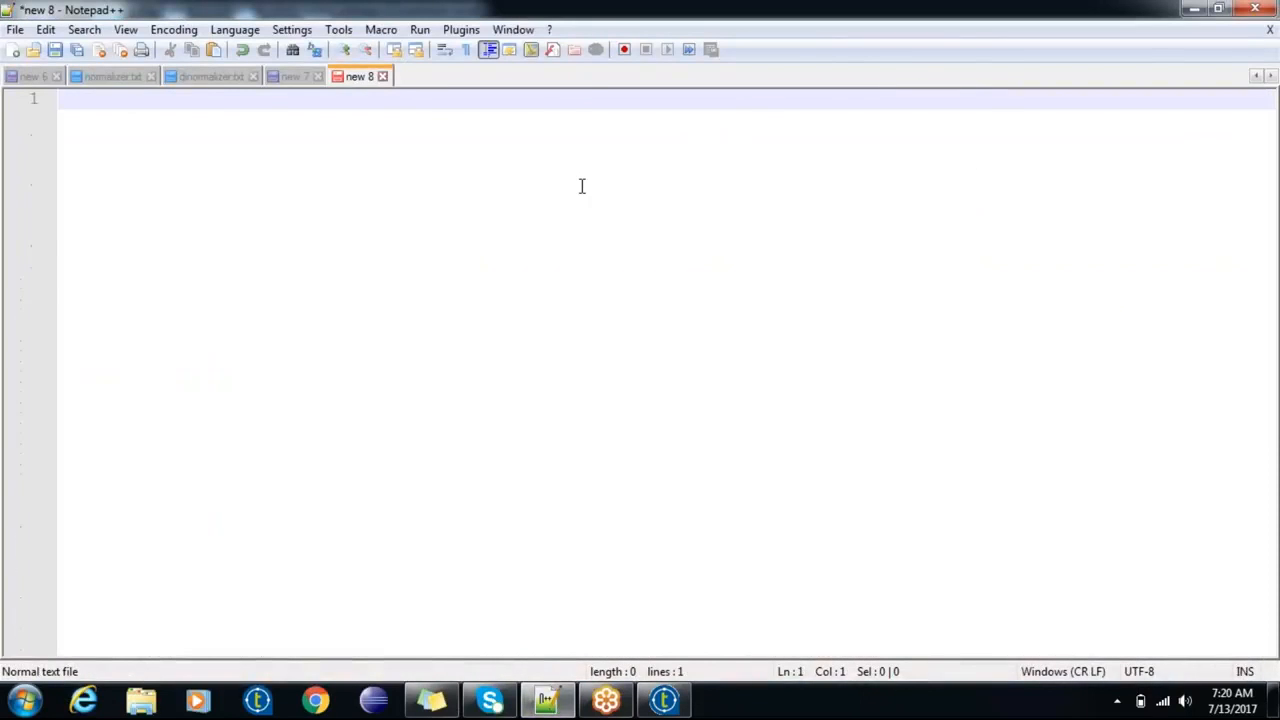
pyautogui.hotkey('ctrl', 'v')
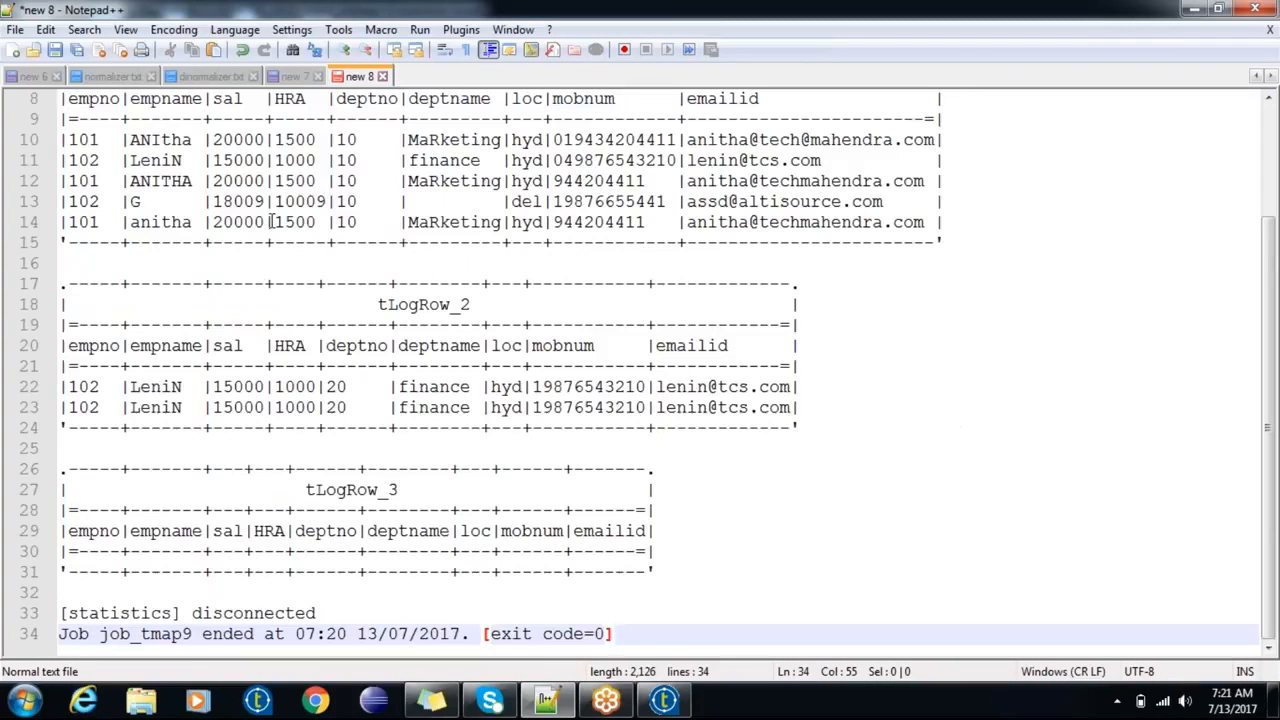
pyautogui.doubleClick(250, 181)
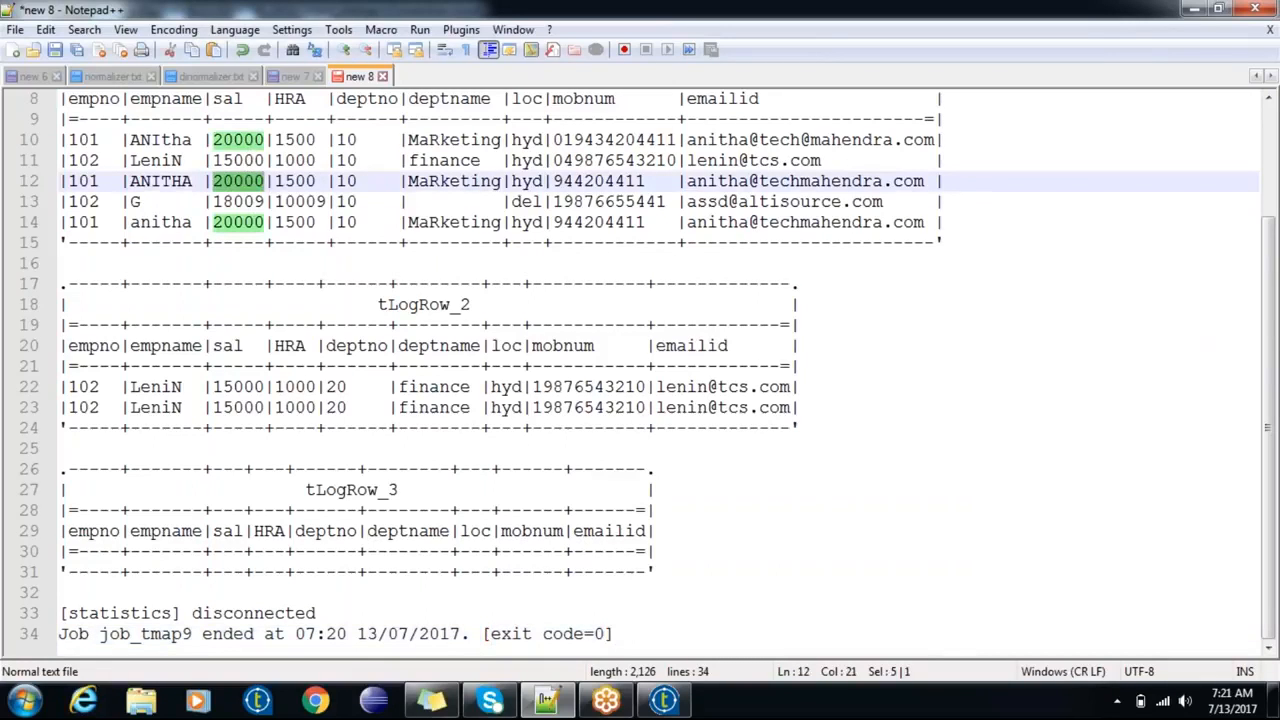
pyautogui.doubleClick(240, 387)
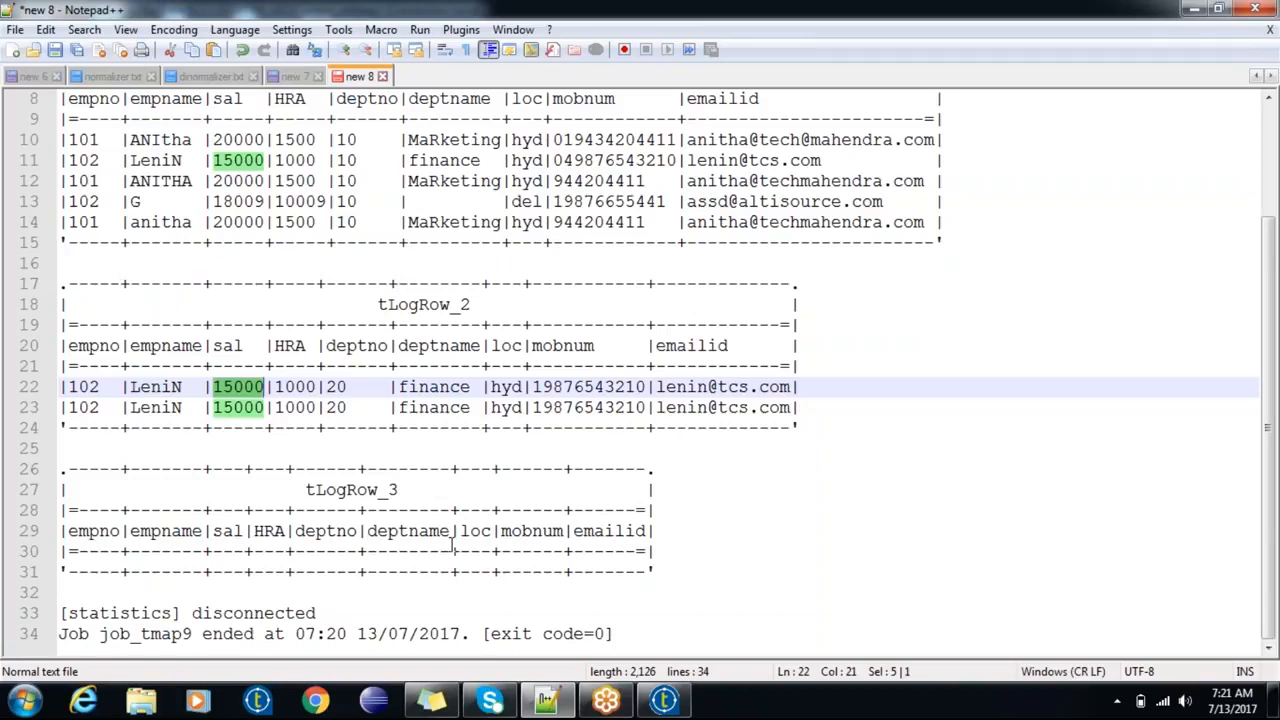
# Step: Switch back to Talend Open Studio and move tLogRow_2 up level with tMap_1 on the design canvas
pyautogui.hotkey('alt', 'Tab')
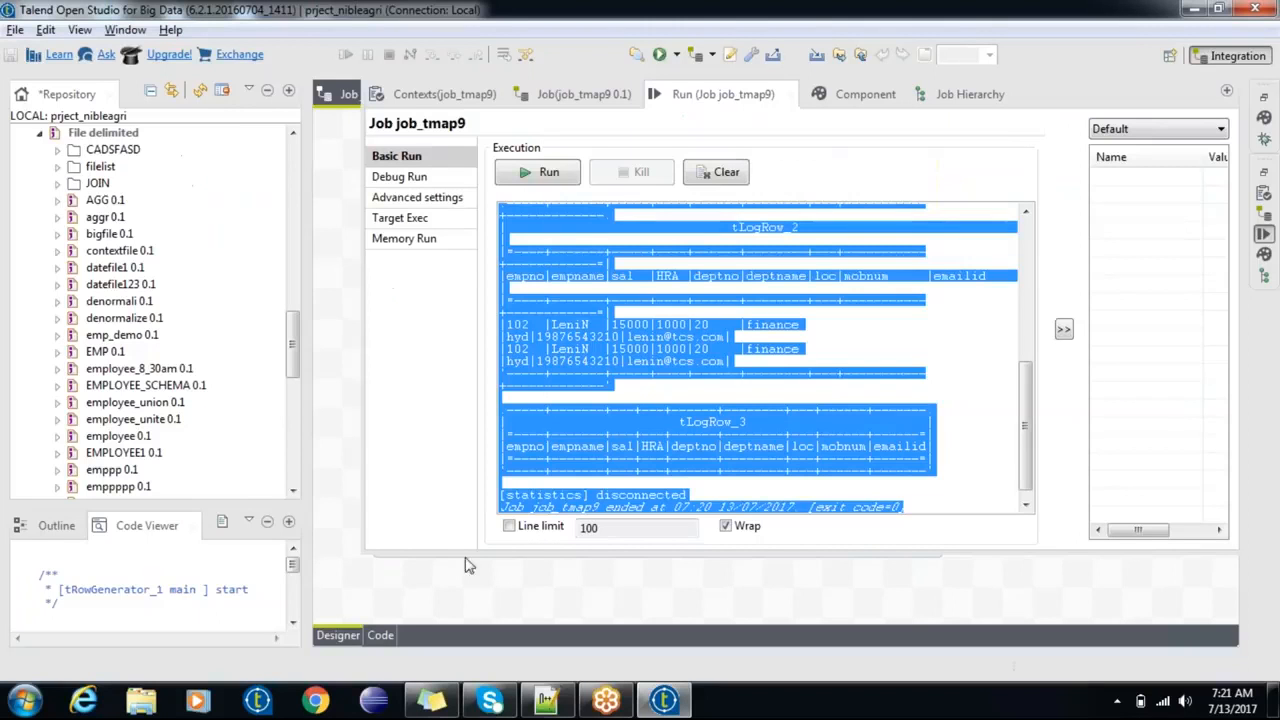
pyautogui.click(585, 582)
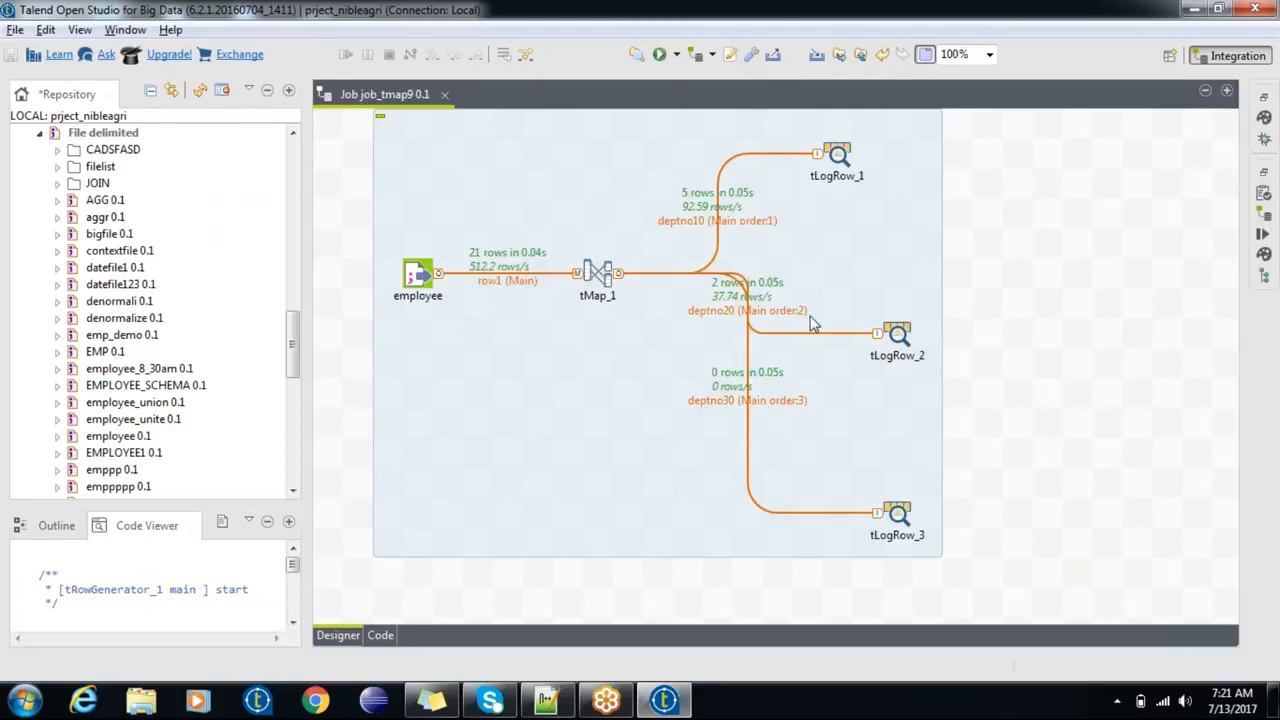
pyautogui.moveTo(898, 333); pyautogui.dragTo(898, 273)
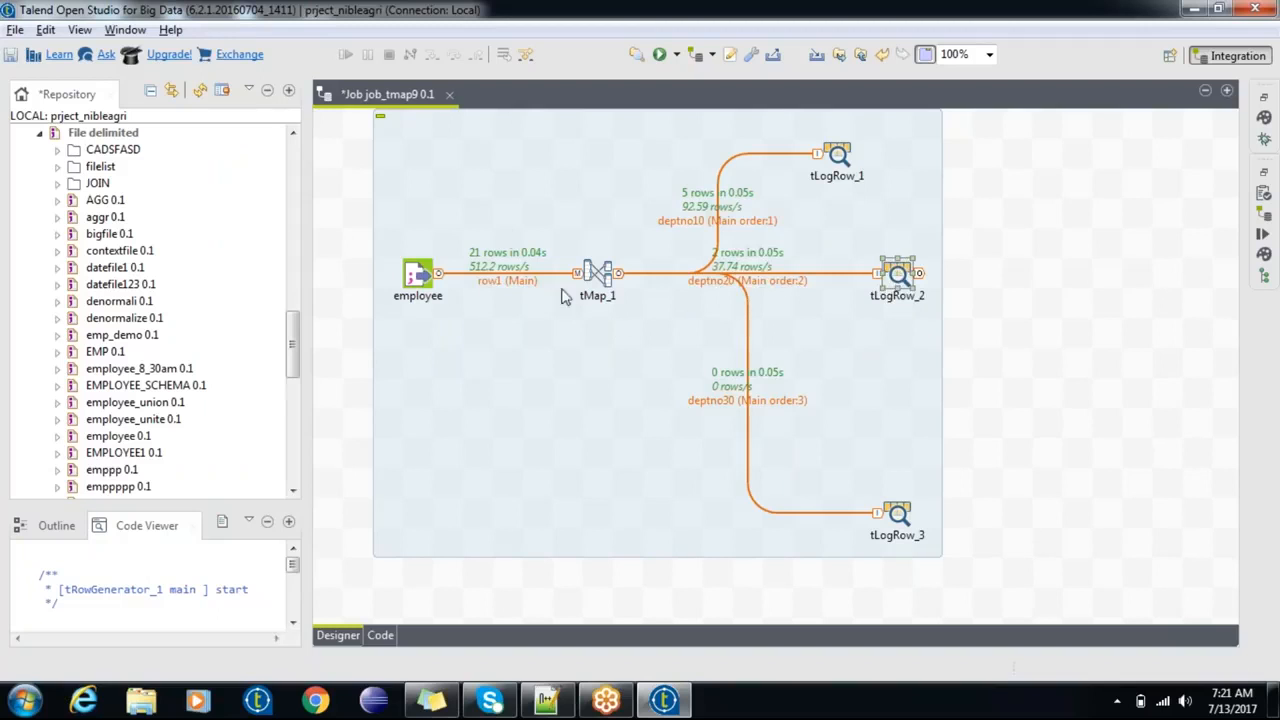
# Step: Open the tMap_1 mapping, review the deptno output filters, and enable the expression filter on the row1 input table
pyautogui.click(597, 276)
pyautogui.doubleClick(597, 273)
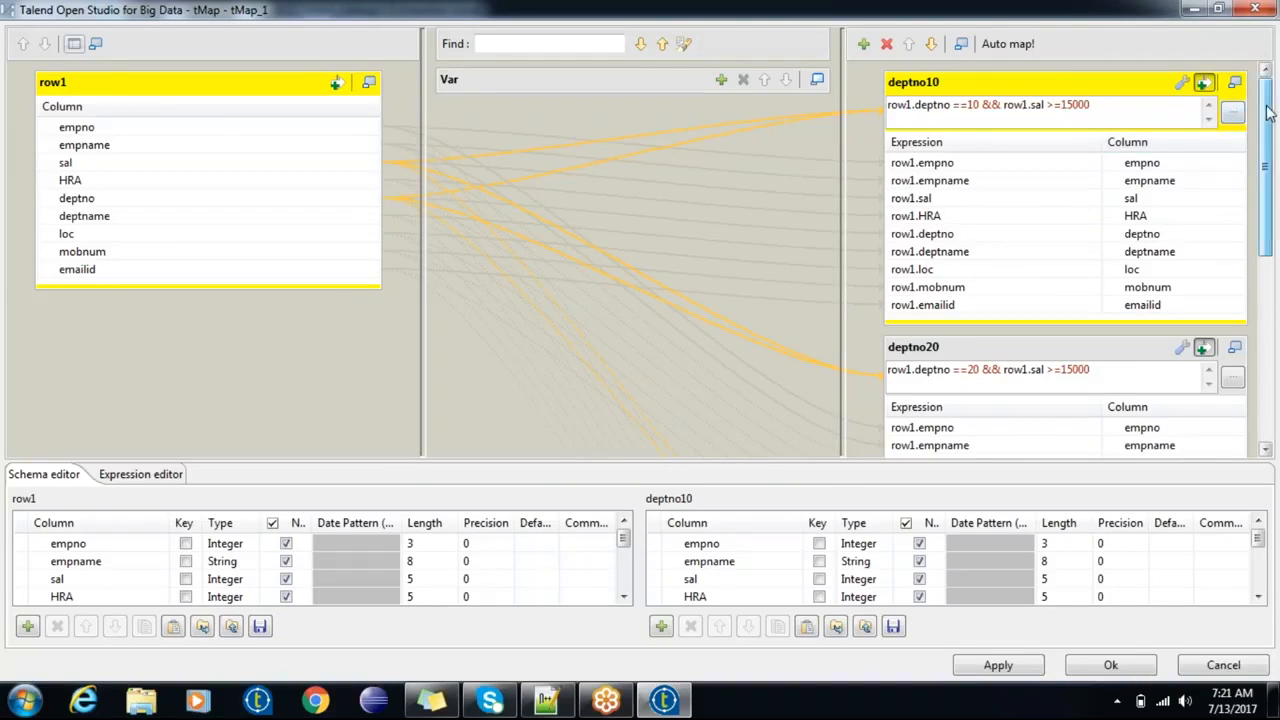
pyautogui.moveTo(1267, 113); pyautogui.dragTo(1268, 298)
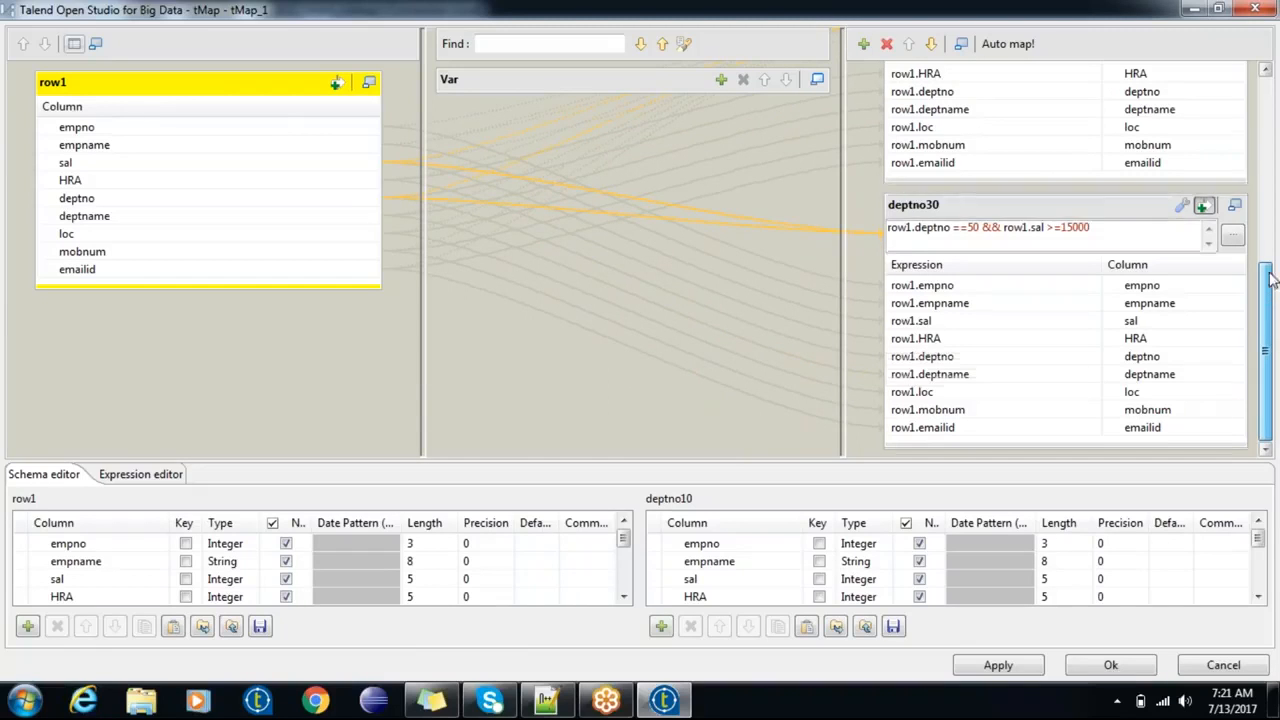
pyautogui.moveTo(1268, 298); pyautogui.dragTo(1268, 90)
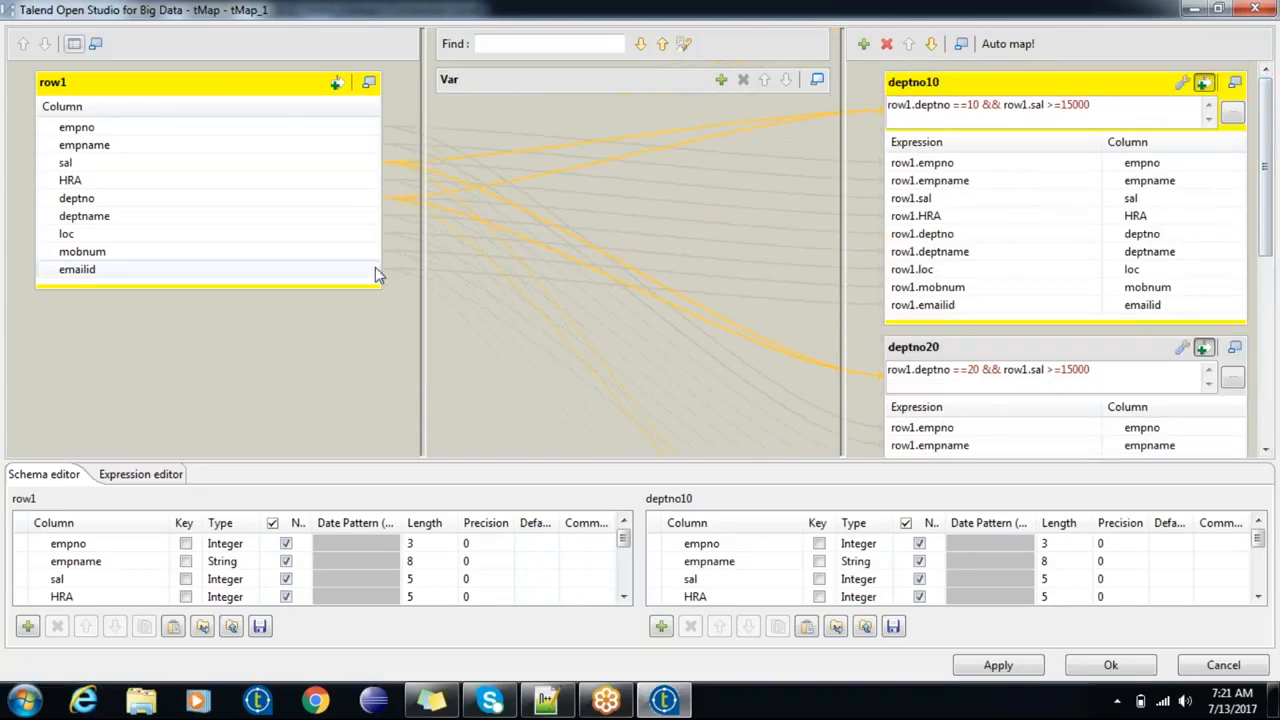
pyautogui.click(338, 84)
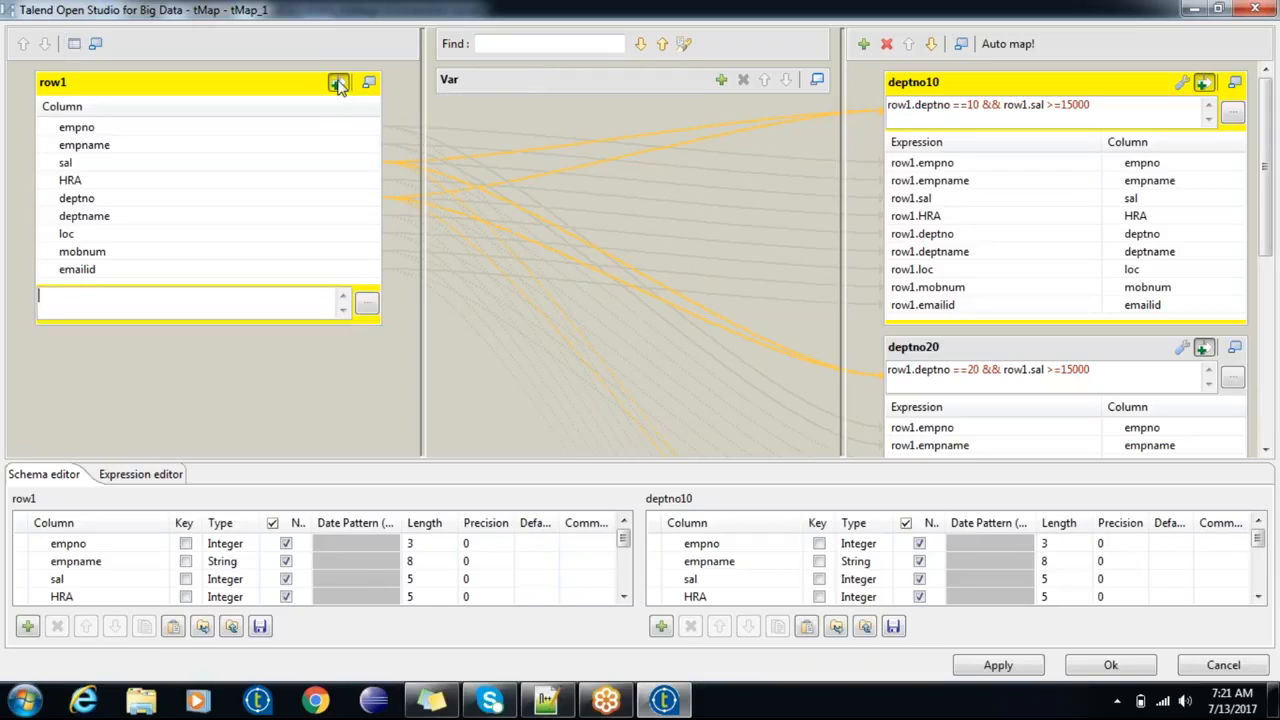
# Step: Remove the && row1.sal >=15000 condition from the deptno10, deptno20 and deptno30 output filters, cutting it from deptno10 for reuse
pyautogui.moveTo(1003, 105); pyautogui.dragTo(1100, 106)
pyautogui.hotkey('ctrl', 'x')
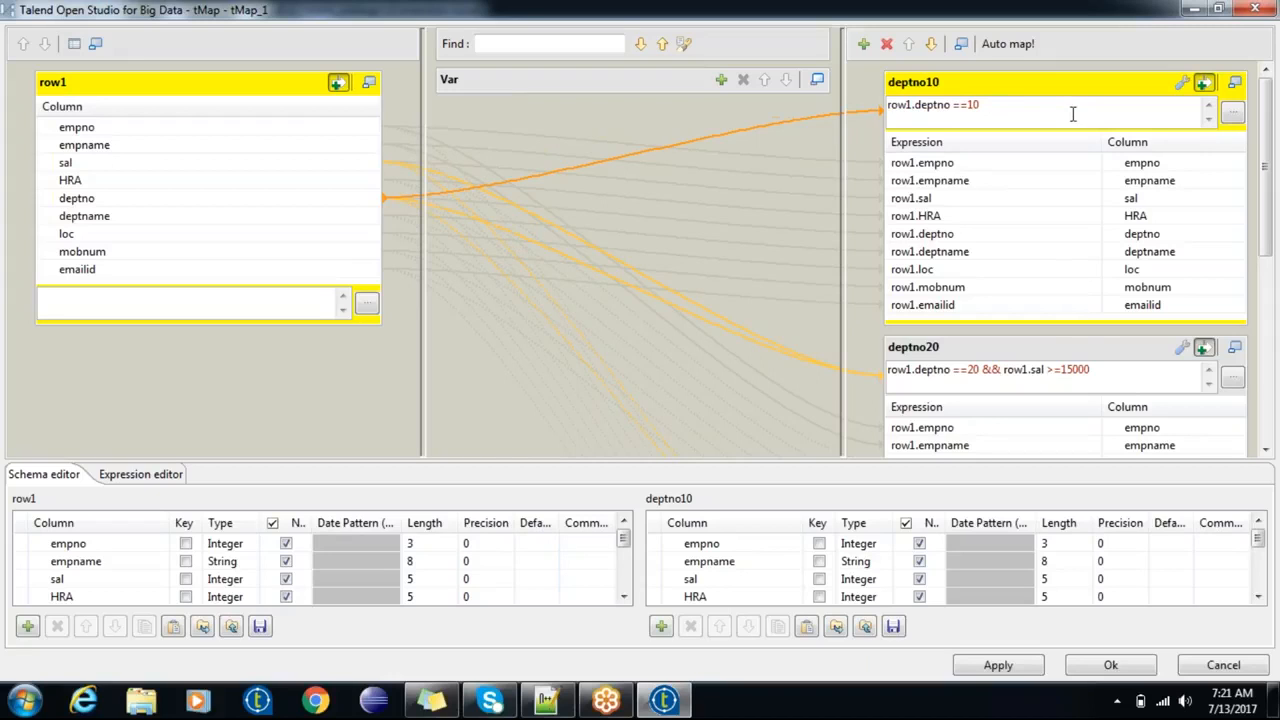
pyautogui.moveTo(1092, 371); pyautogui.dragTo(985, 369)
pyautogui.press('Delete')
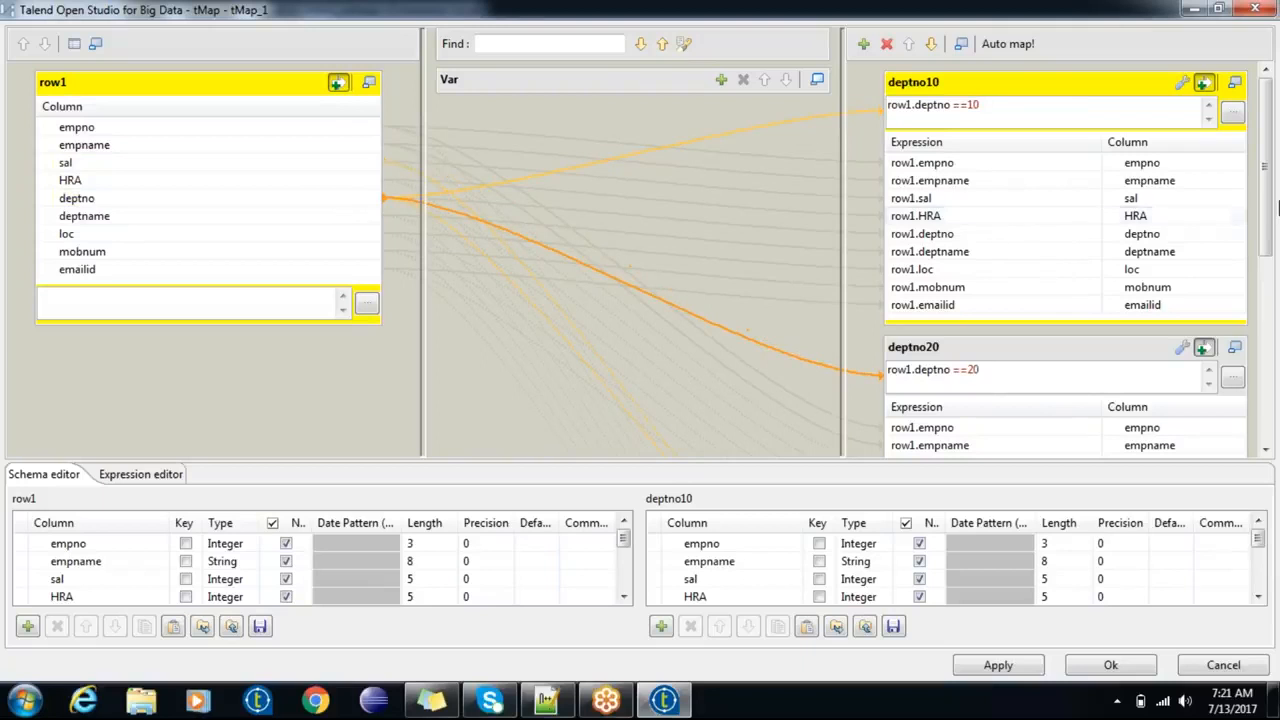
pyautogui.moveTo(1267, 188); pyautogui.dragTo(1266, 362)
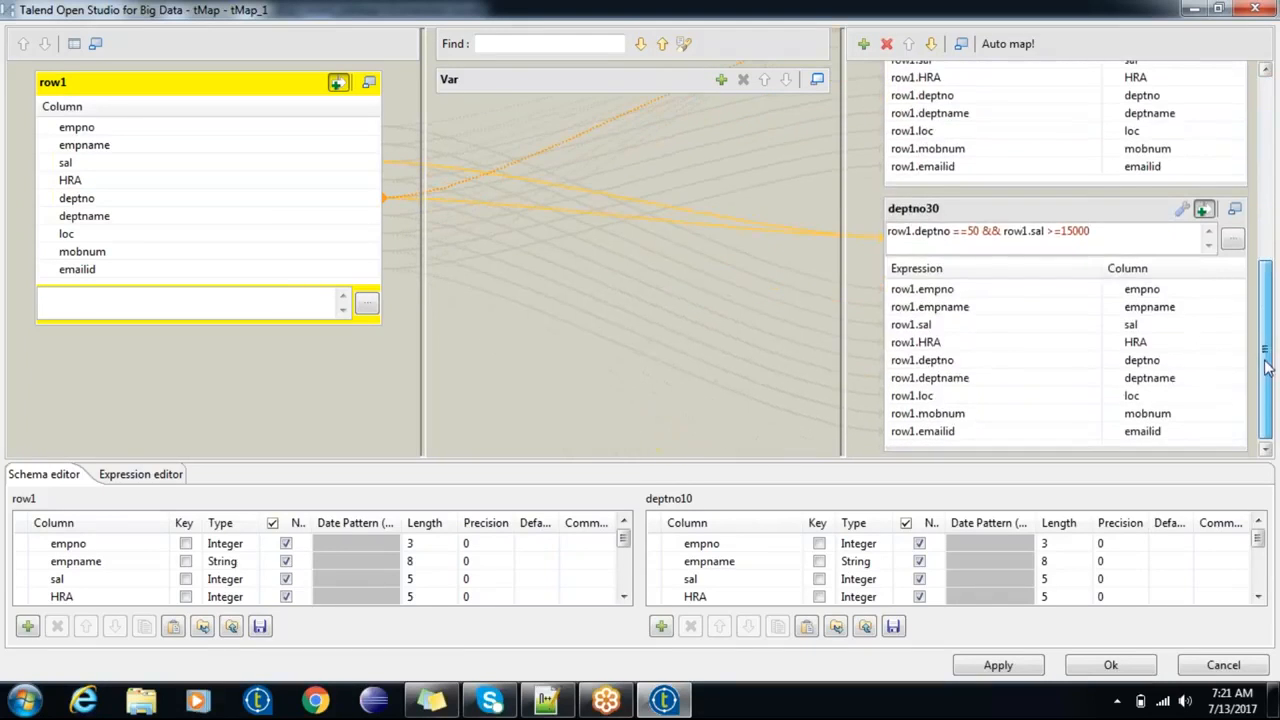
pyautogui.moveTo(1099, 232); pyautogui.dragTo(985, 233)
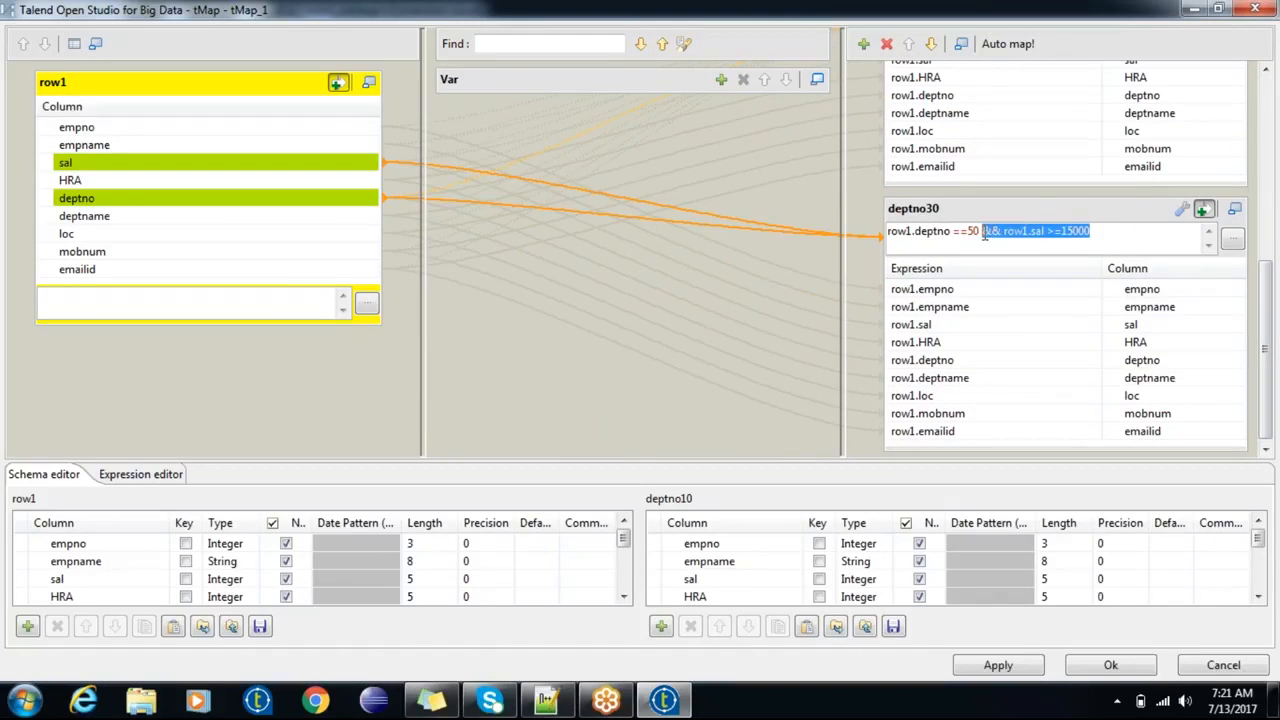
pyautogui.press('Delete')
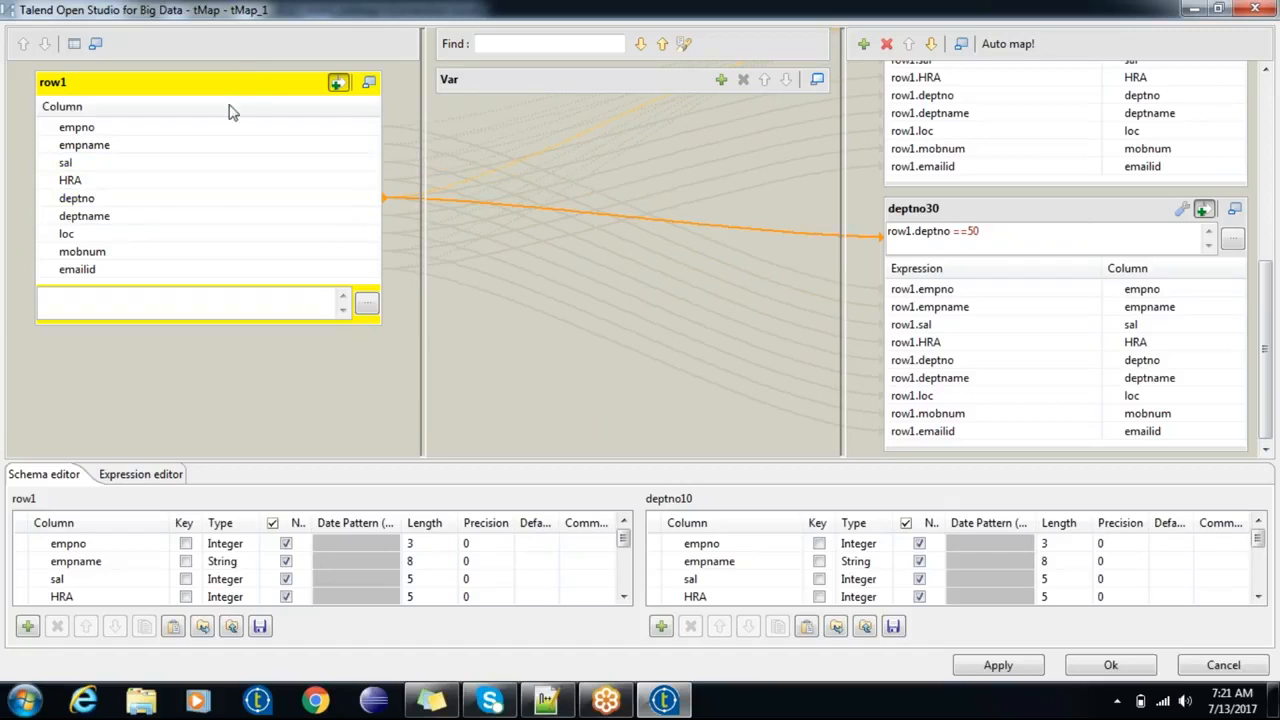
# Step: Set the row1 input filter to row1.sal >=15000 and review the deptno10 and deptno20 output filters
pyautogui.click(211, 300)
pyautogui.hotkey('ctrl', 'v')
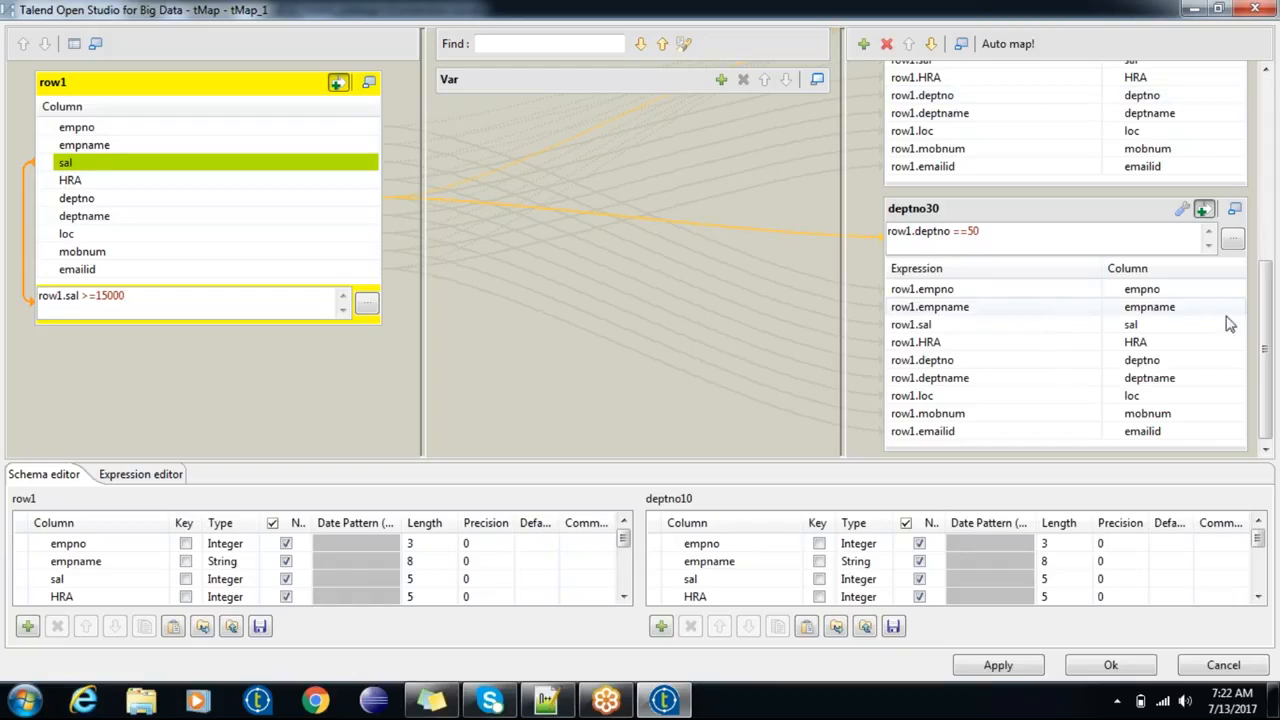
pyautogui.moveTo(1270, 342); pyautogui.dragTo(1268, 163)
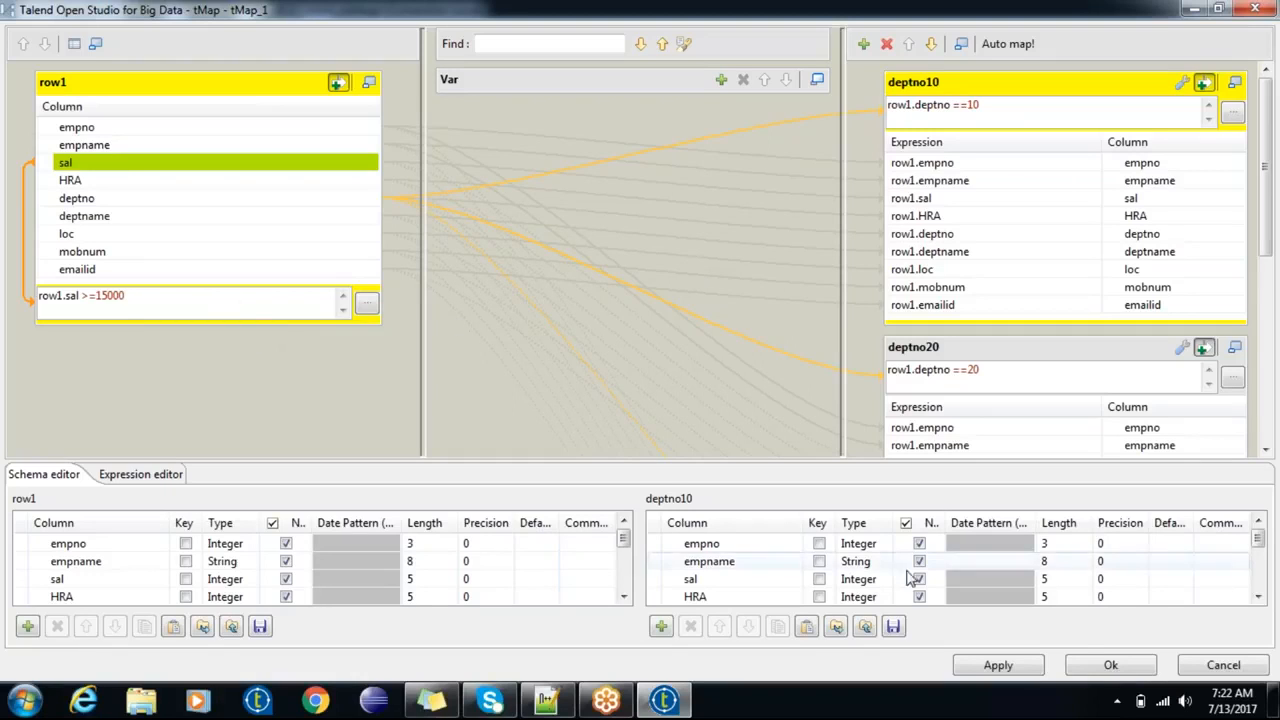
# Step: Accept the tMap_1 mapping, run job_tmap9 and return to the design canvas to view the row statistics
pyautogui.click(1110, 665)
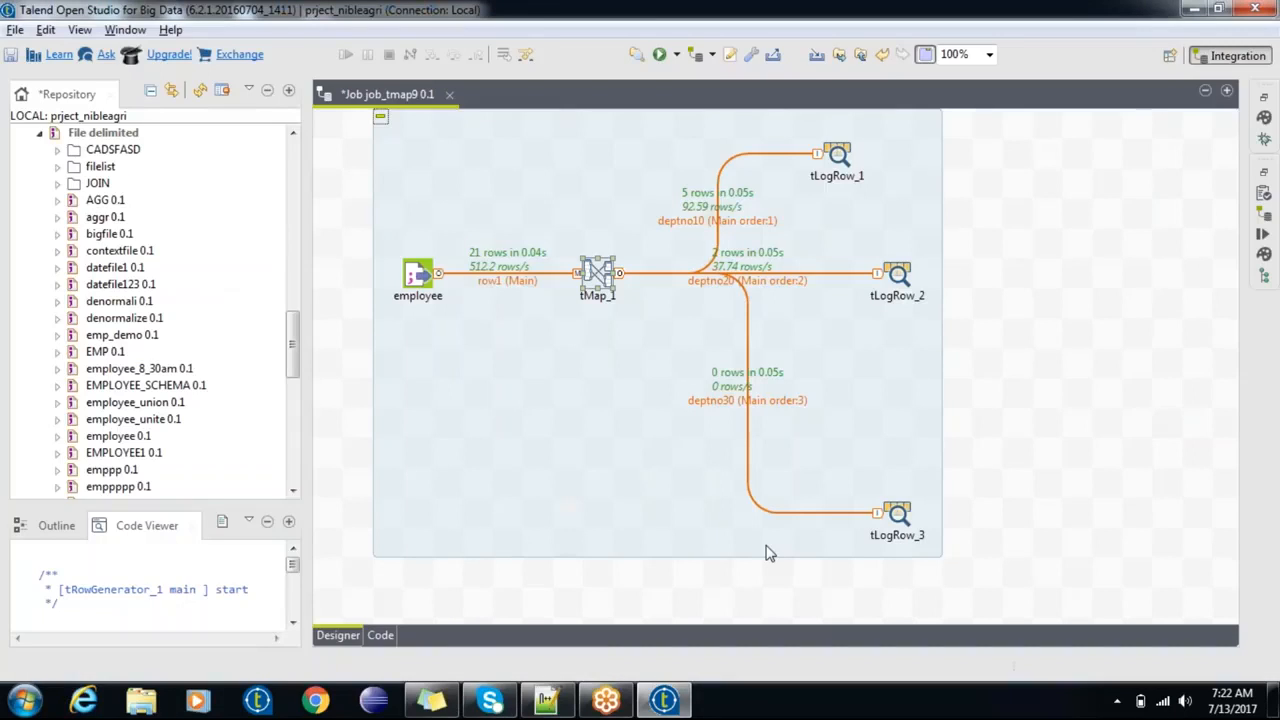
pyautogui.press('F6')
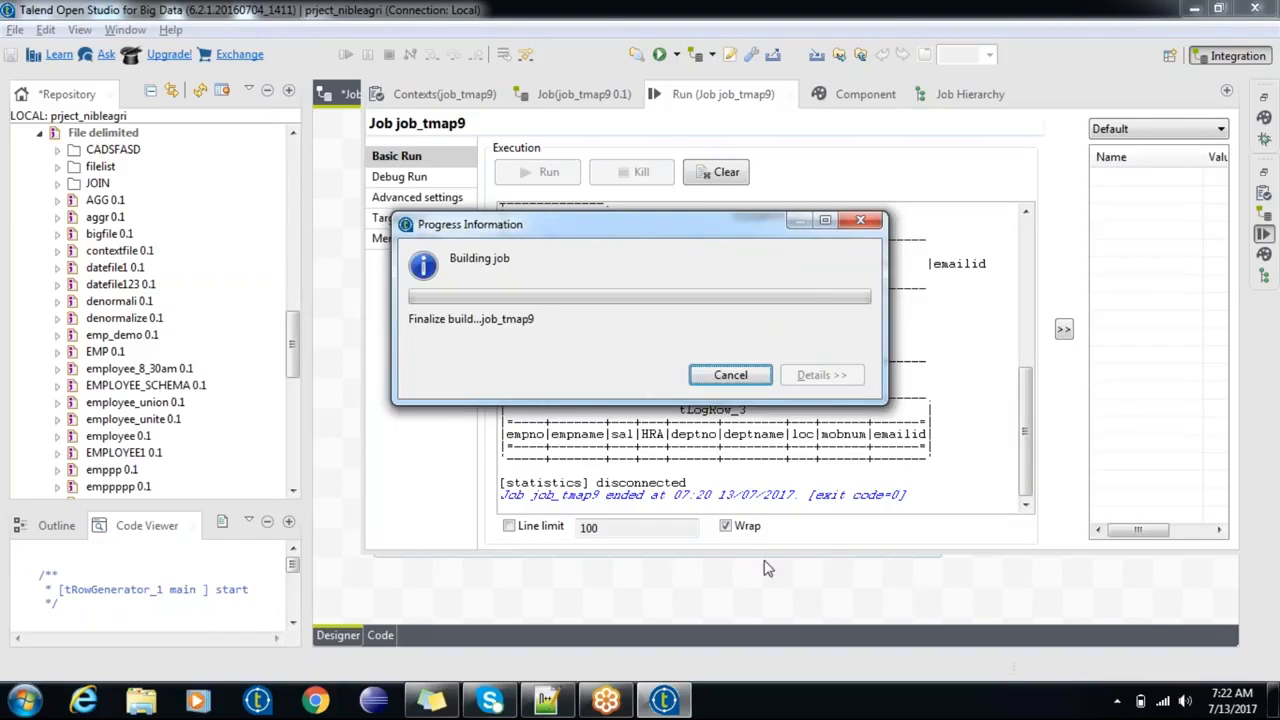
pyautogui.click(726, 602)
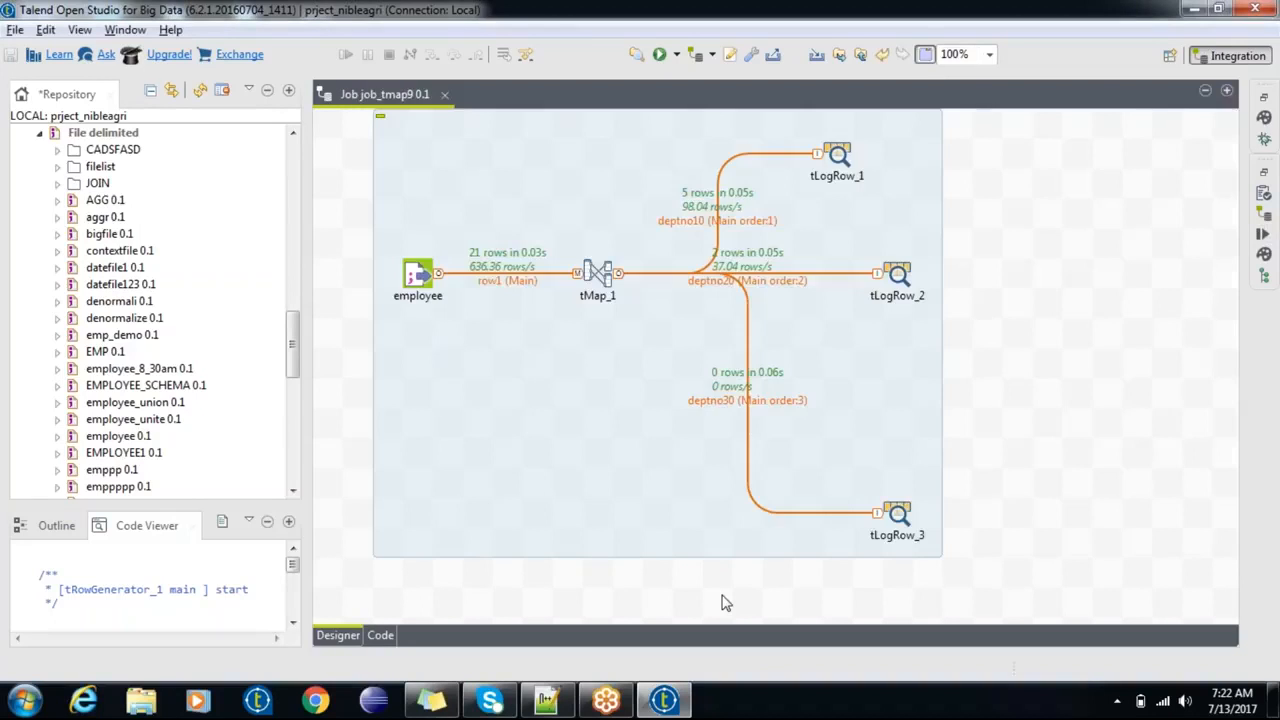
# Step: Move tLogRow_3 up on the design canvas, closer to tLogRow_2
pyautogui.click(899, 275)
pyautogui.moveTo(897, 512); pyautogui.dragTo(869, 425)
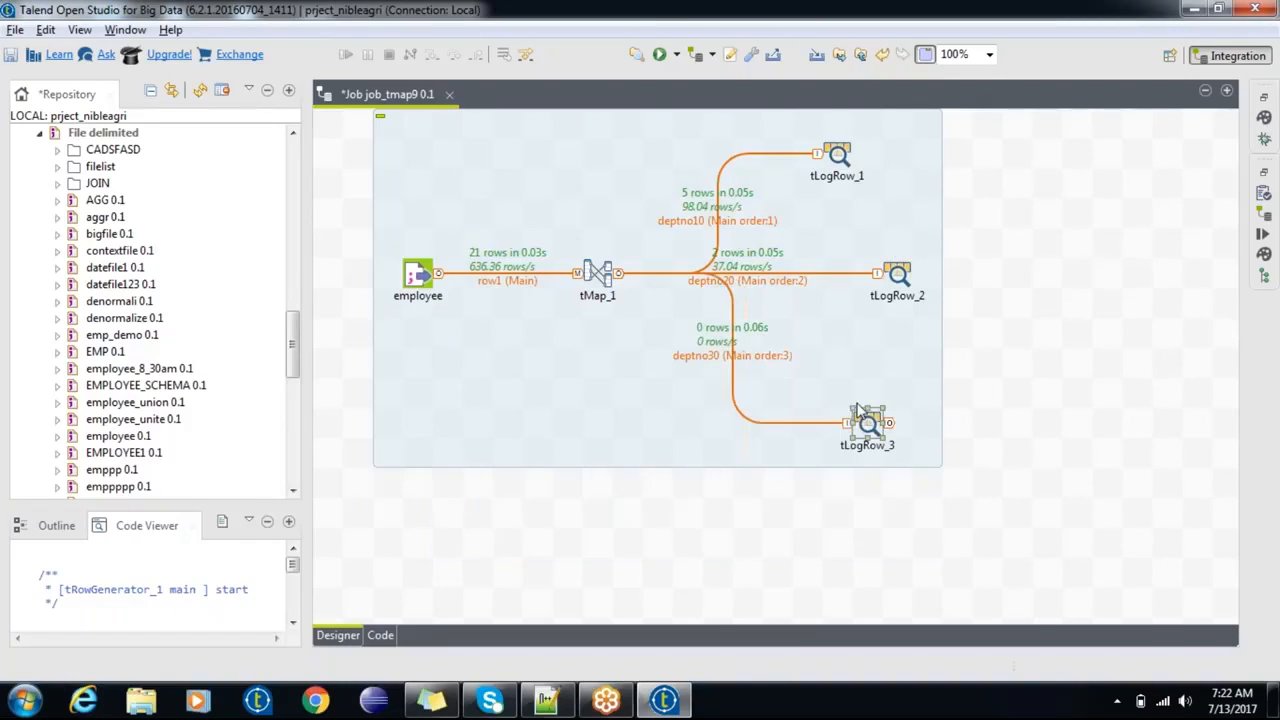
pyautogui.click(935, 394)
# Step: Reopen the tMap_1 mapping and inspect the row1 input filter in the Expression Builder
pyautogui.click(603, 276)
pyautogui.doubleClick(603, 276)
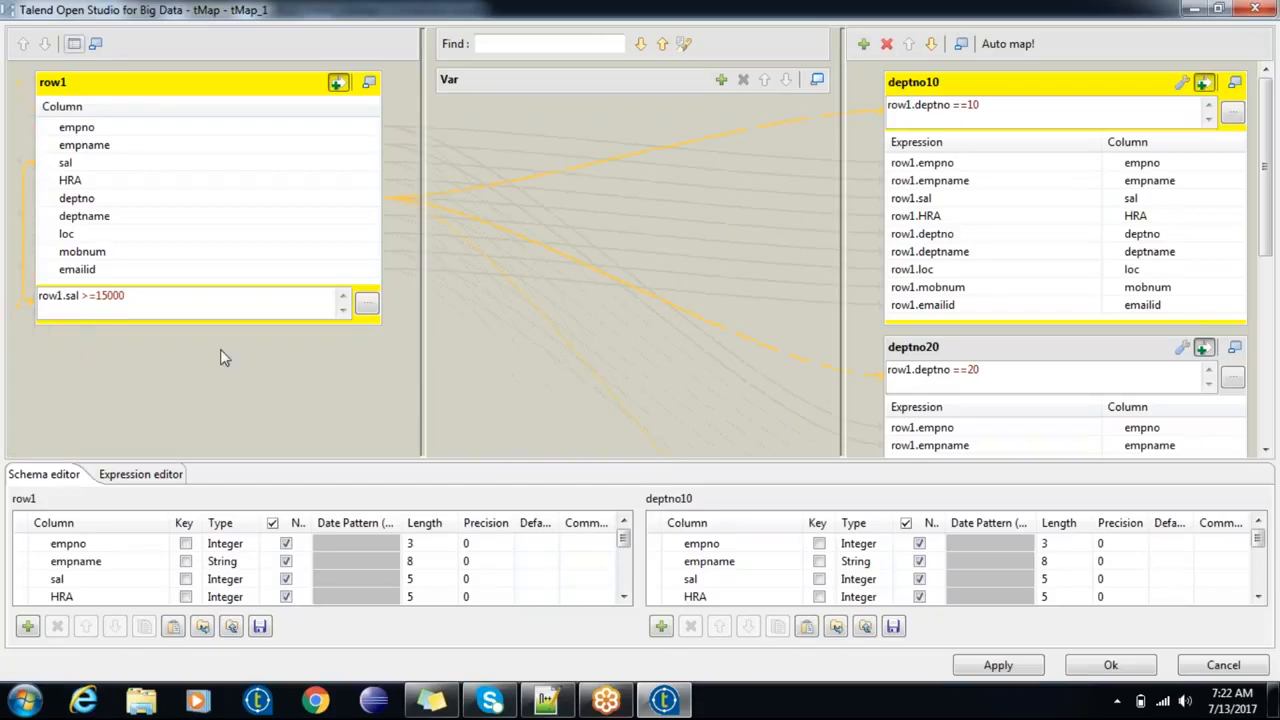
pyautogui.click(182, 305)
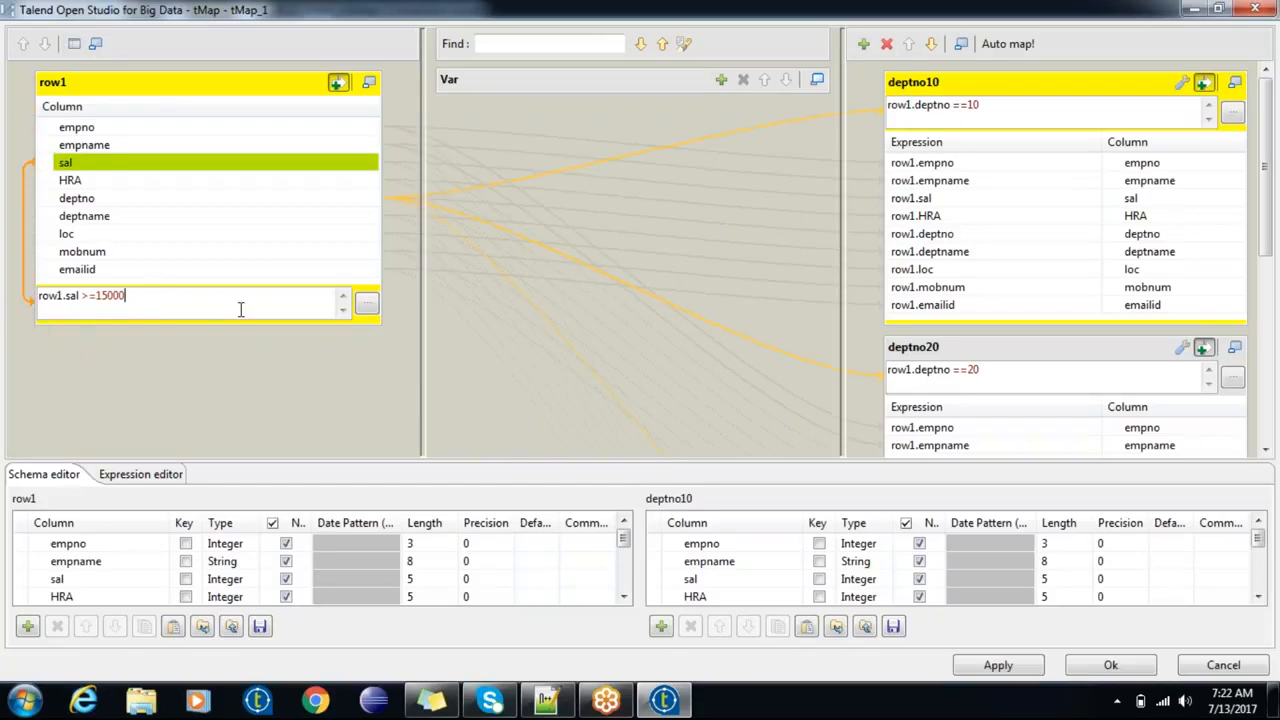
pyautogui.click(368, 310)
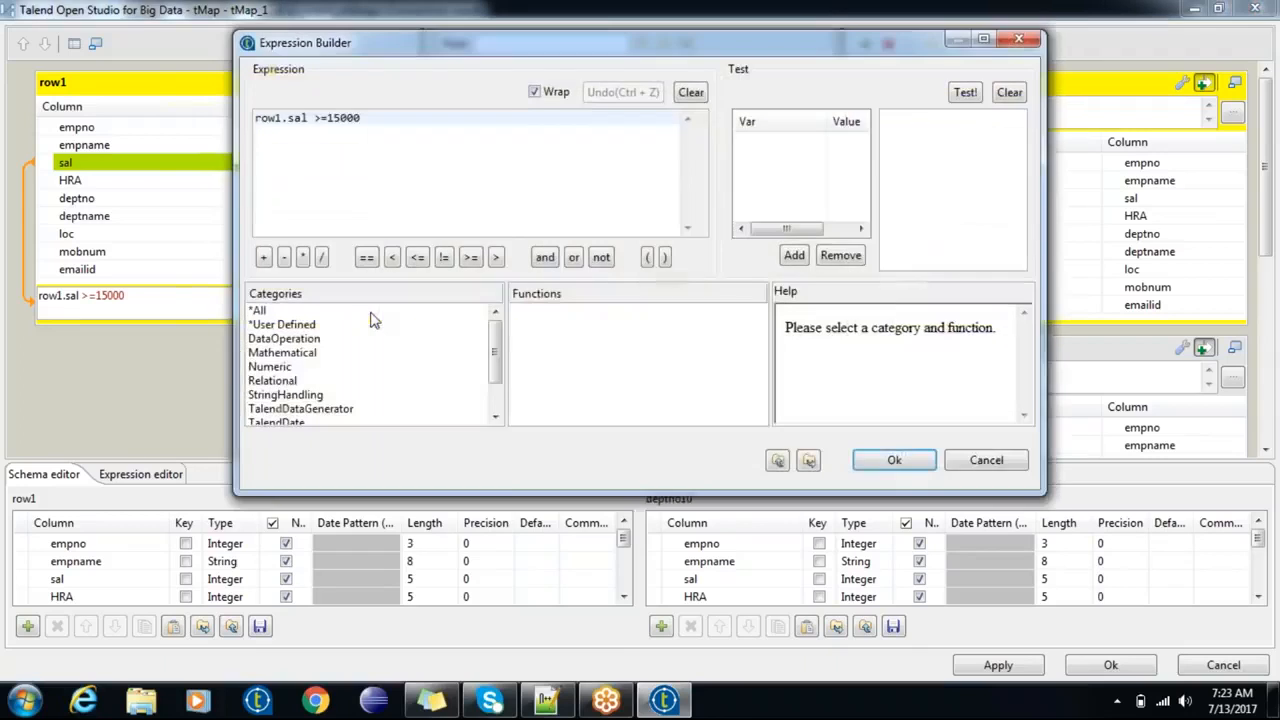
pyautogui.click(912, 462)
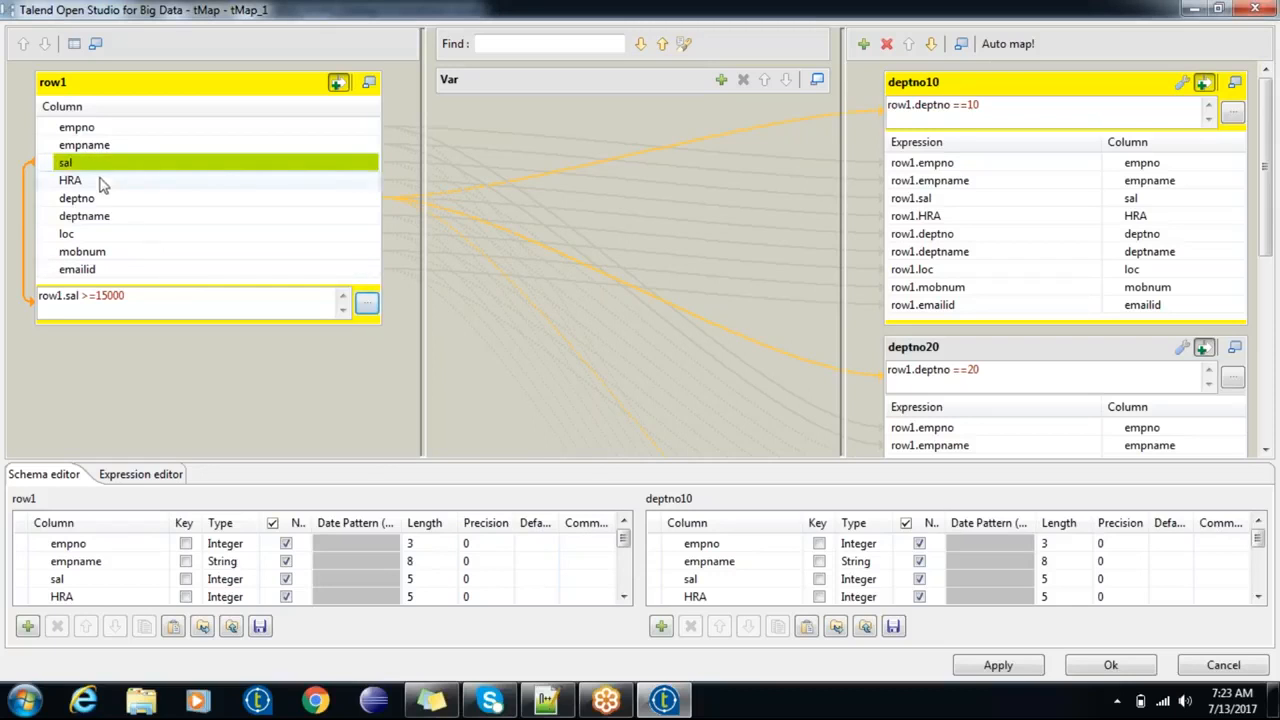
# Step: Add the empname column to the row1 input filter and join it to the sal condition with && in the Expression Builder
pyautogui.moveTo(107, 147); pyautogui.dragTo(150, 296)
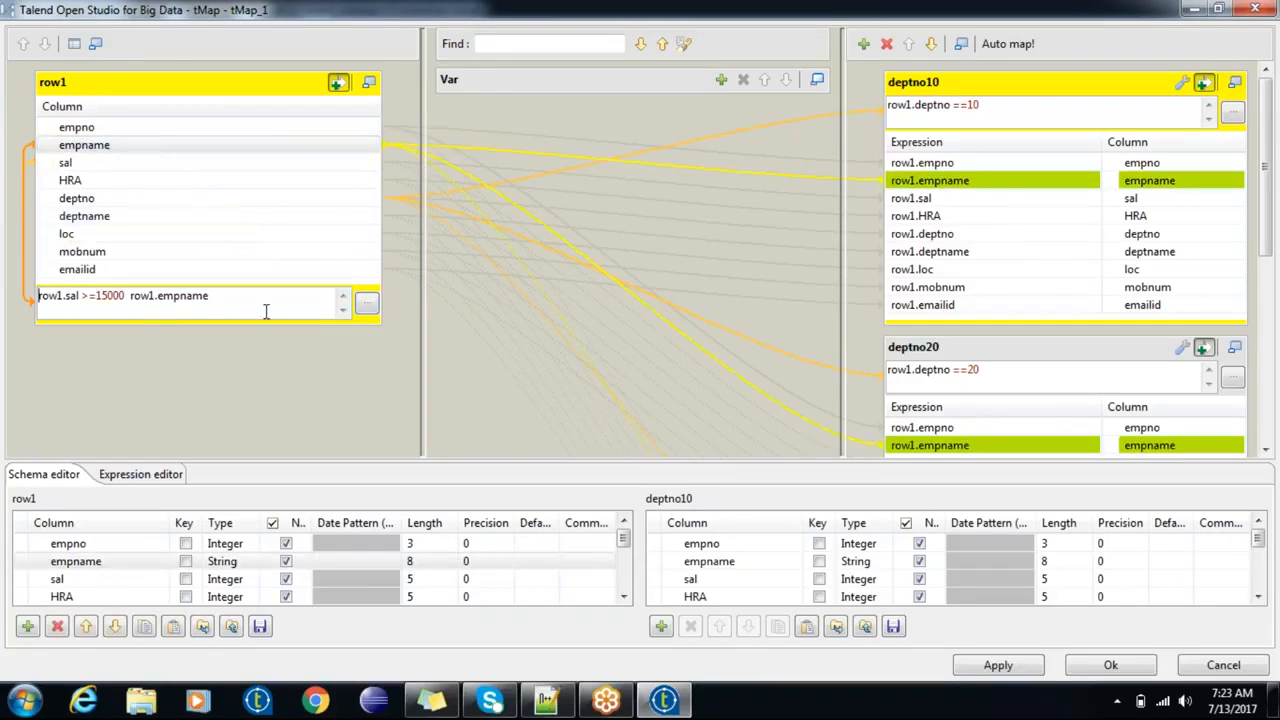
pyautogui.click(367, 306)
pyautogui.click(368, 124)
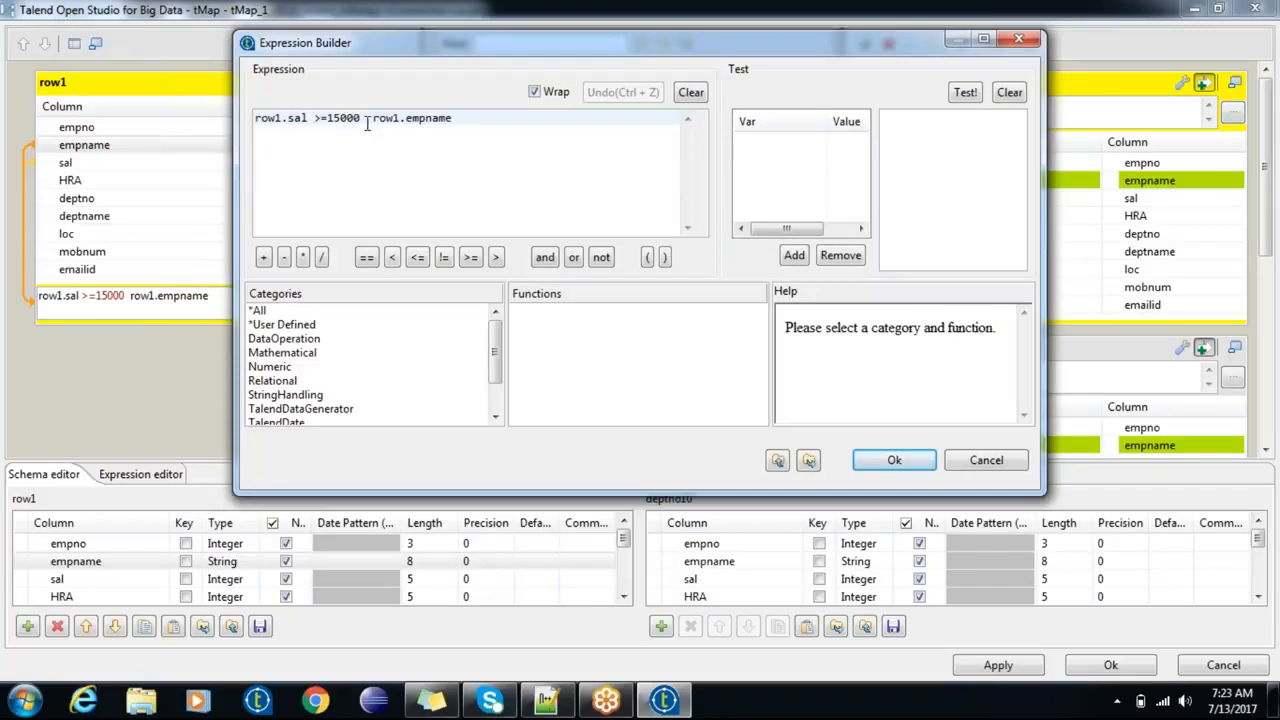
pyautogui.click(545, 257)
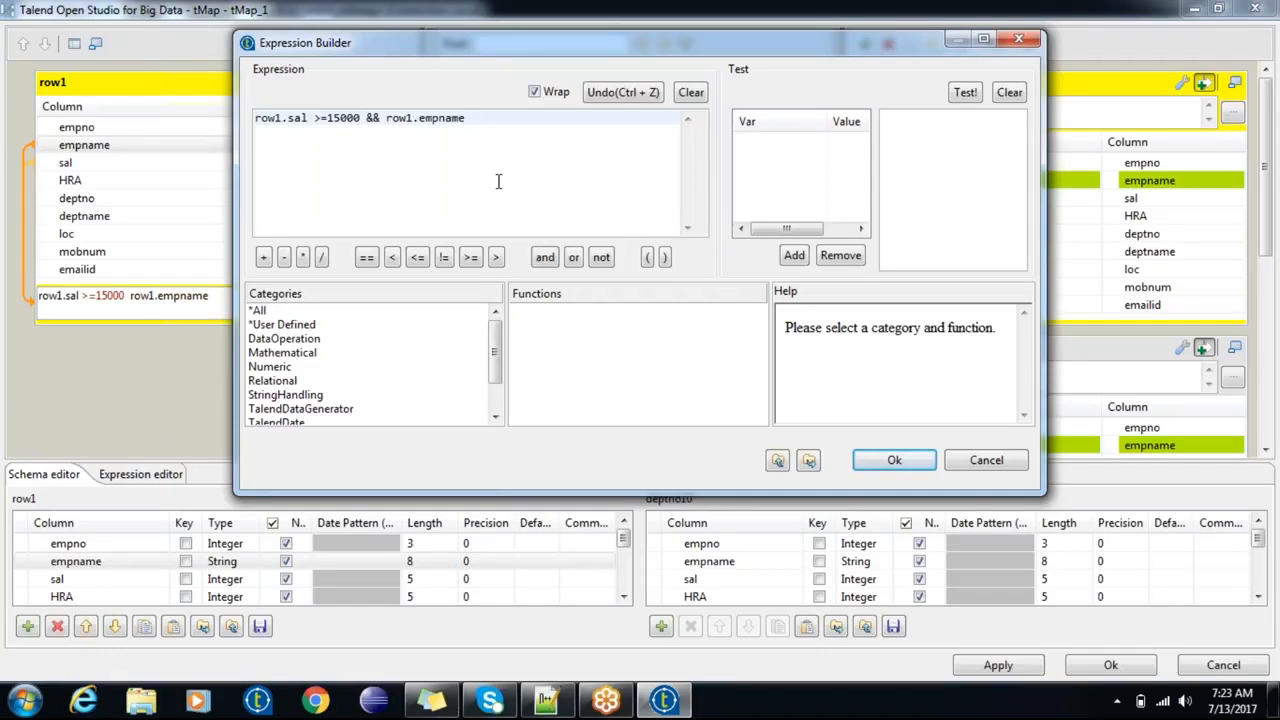
# Step: Complete the empname condition as row1.empname.equals() with the employee's first name in quotes, and accept the expression
pyautogui.write('==(')
pyautogui.write(')')
pyautogui.write('""')
pyautogui.press('Left')
pyautogui.write('mahesh')
pyautogui.press('BackSpace')
pyautogui.press('BackSpace')
pyautogui.write('.equals')
pyautogui.click(936, 462)
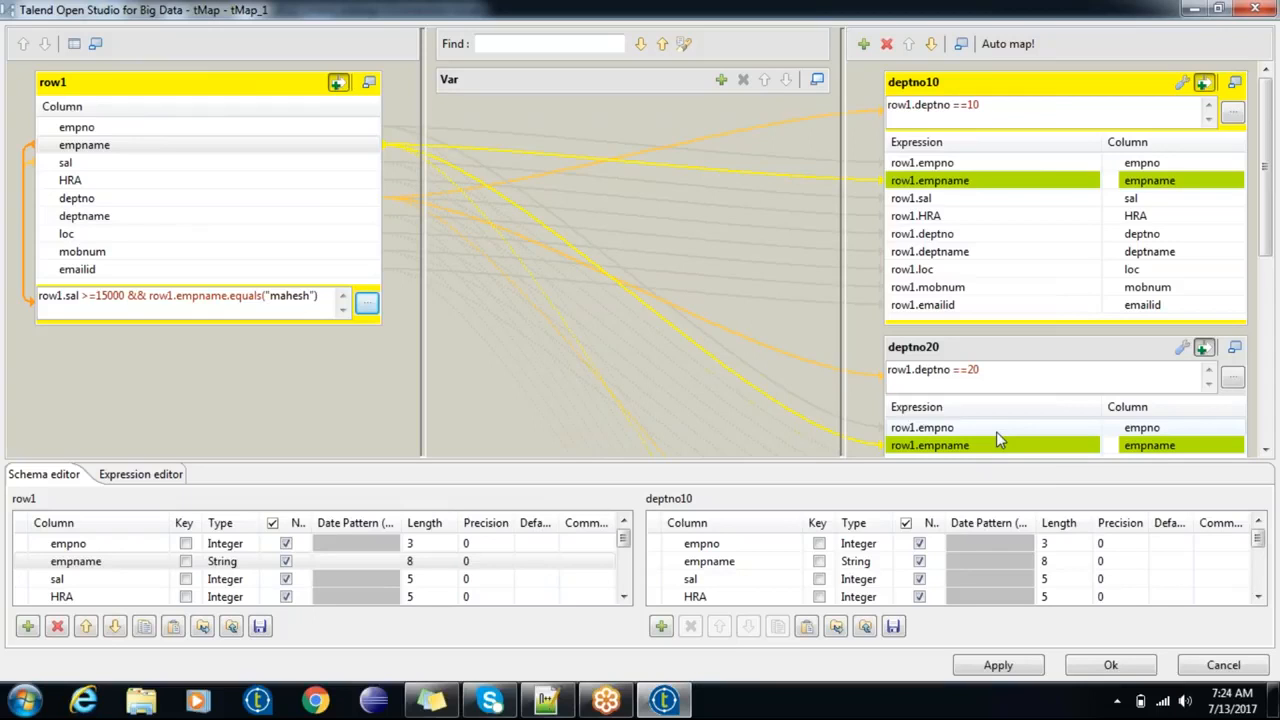
pyautogui.click(1103, 668)
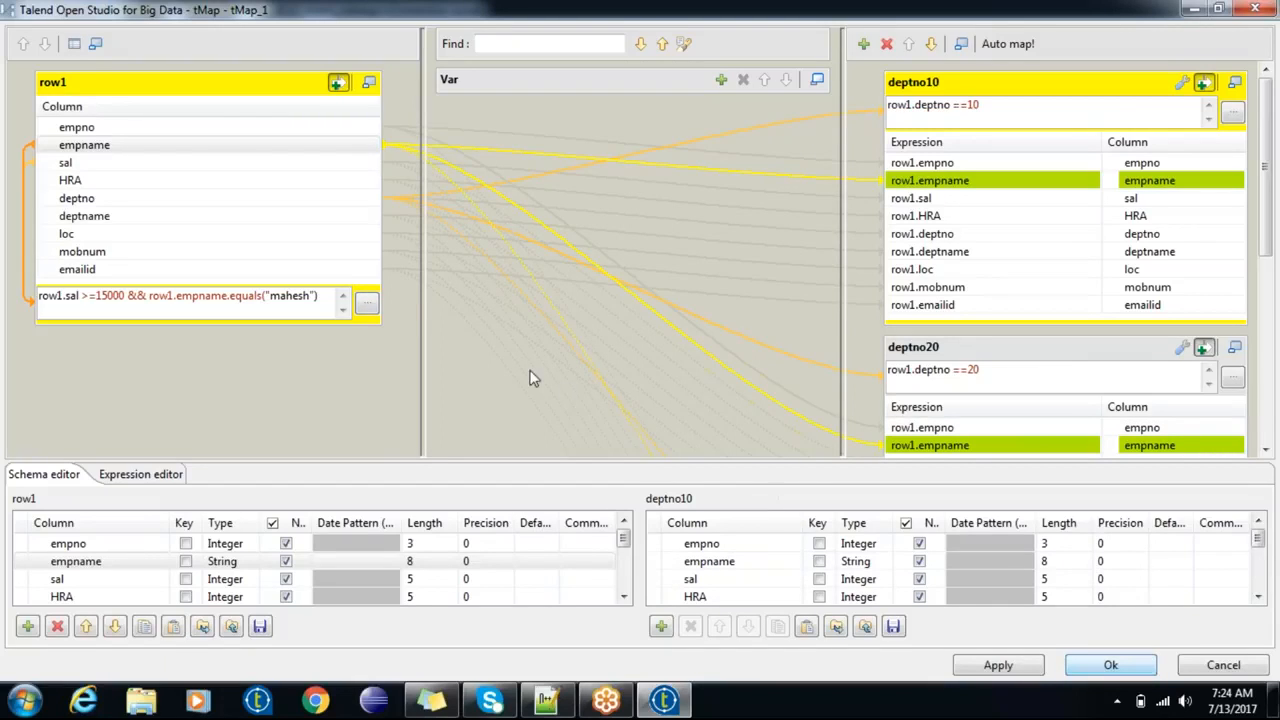
# Step: Try adding row1.HRA to the row1 input filter with the || operator, and remove it from the expression again
pyautogui.moveTo(94, 180); pyautogui.dragTo(155, 308)
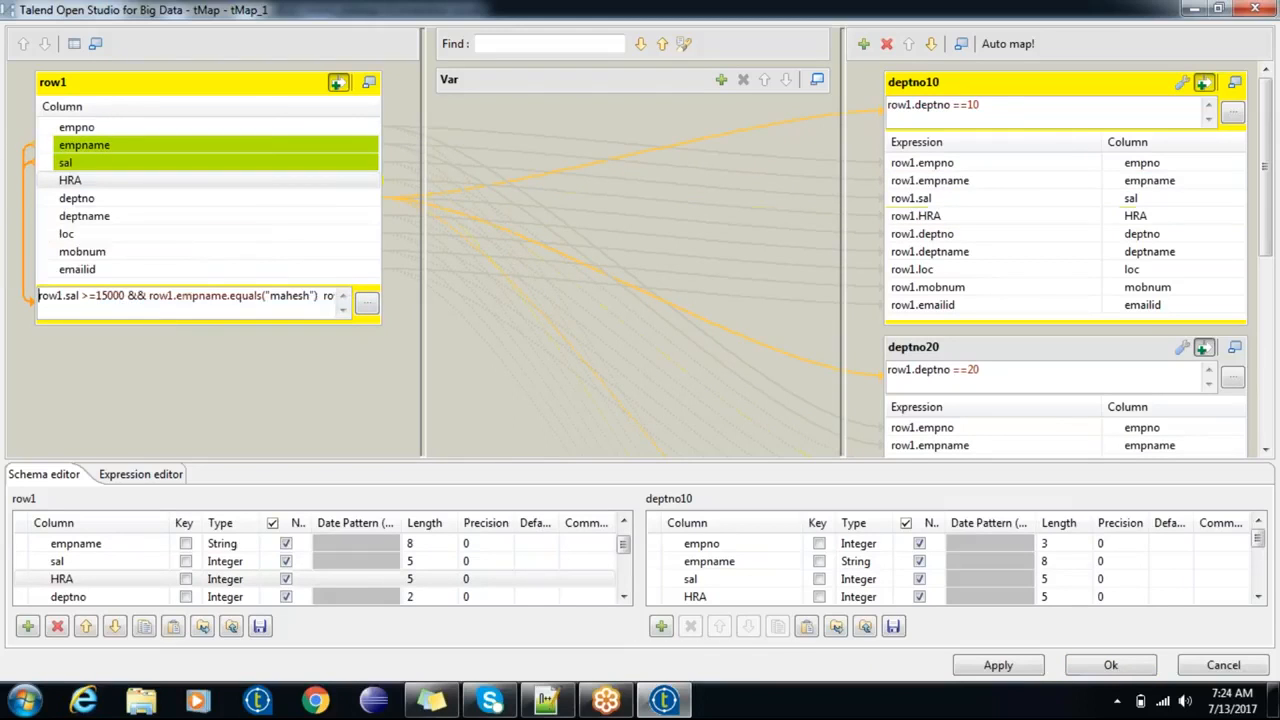
pyautogui.click(366, 303)
pyautogui.click(585, 119)
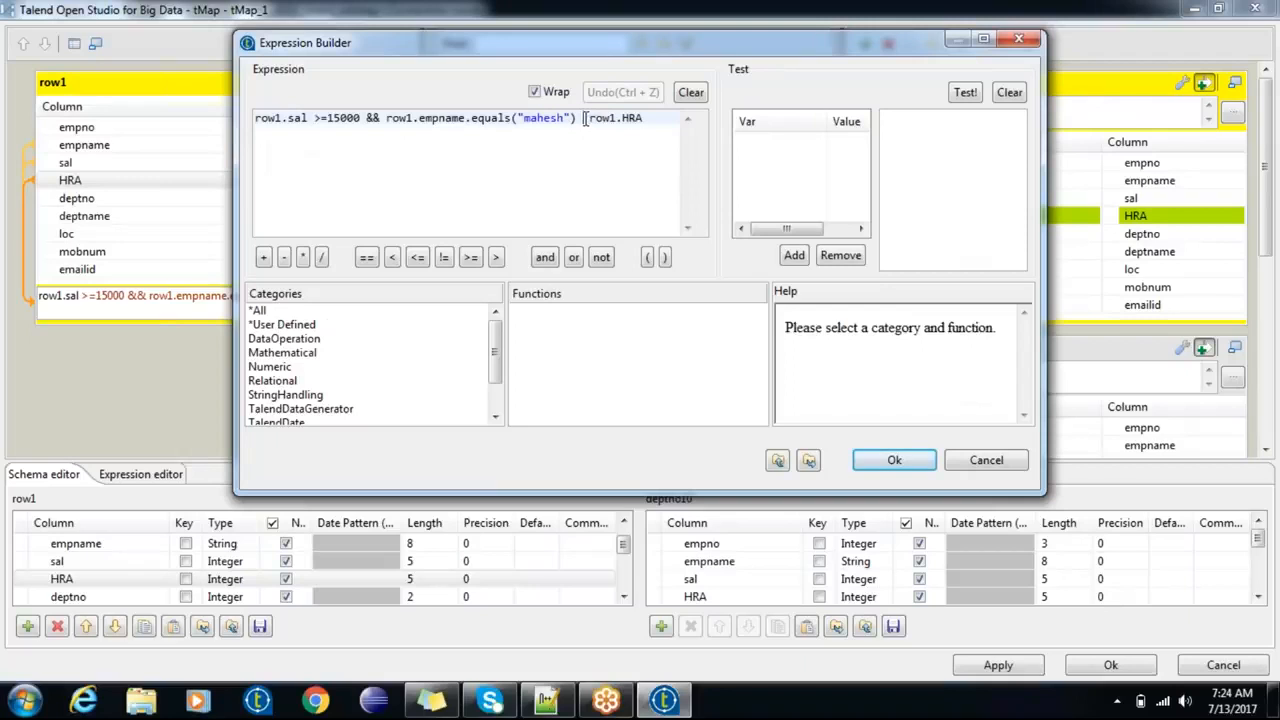
pyautogui.click(574, 257)
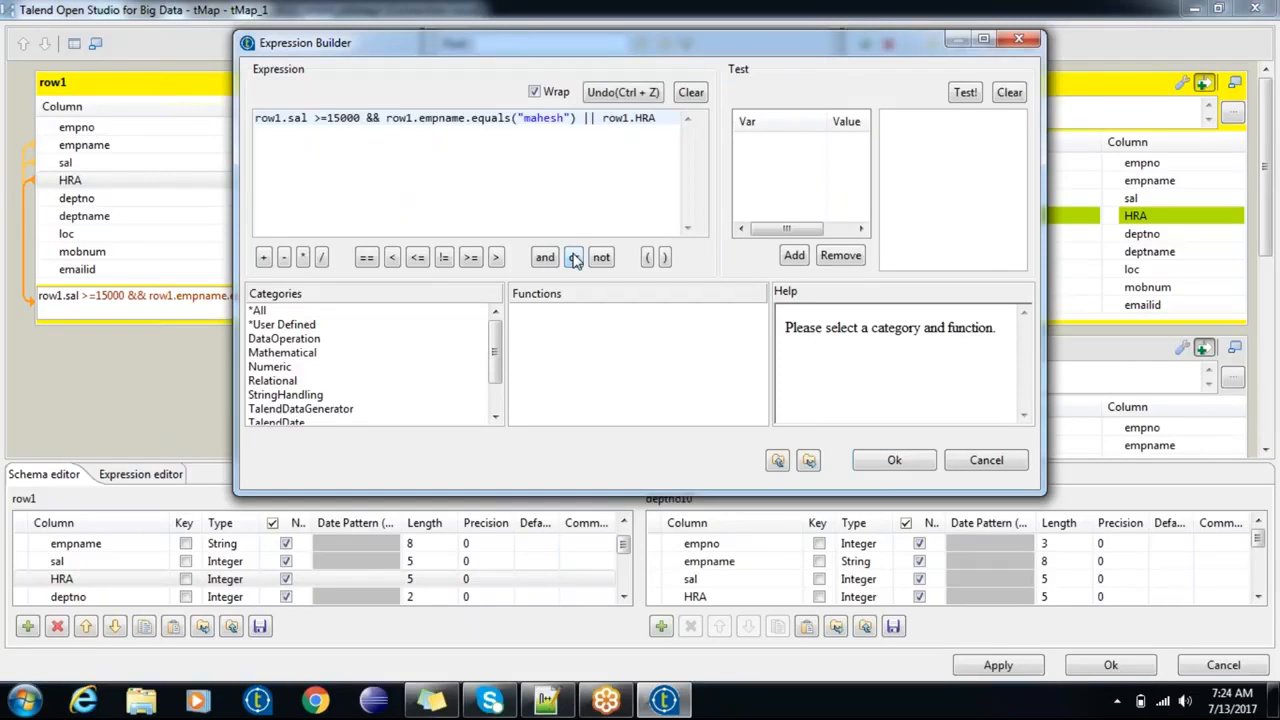
pyautogui.moveTo(656, 118); pyautogui.dragTo(585, 120)
pyautogui.press('BackSpace')
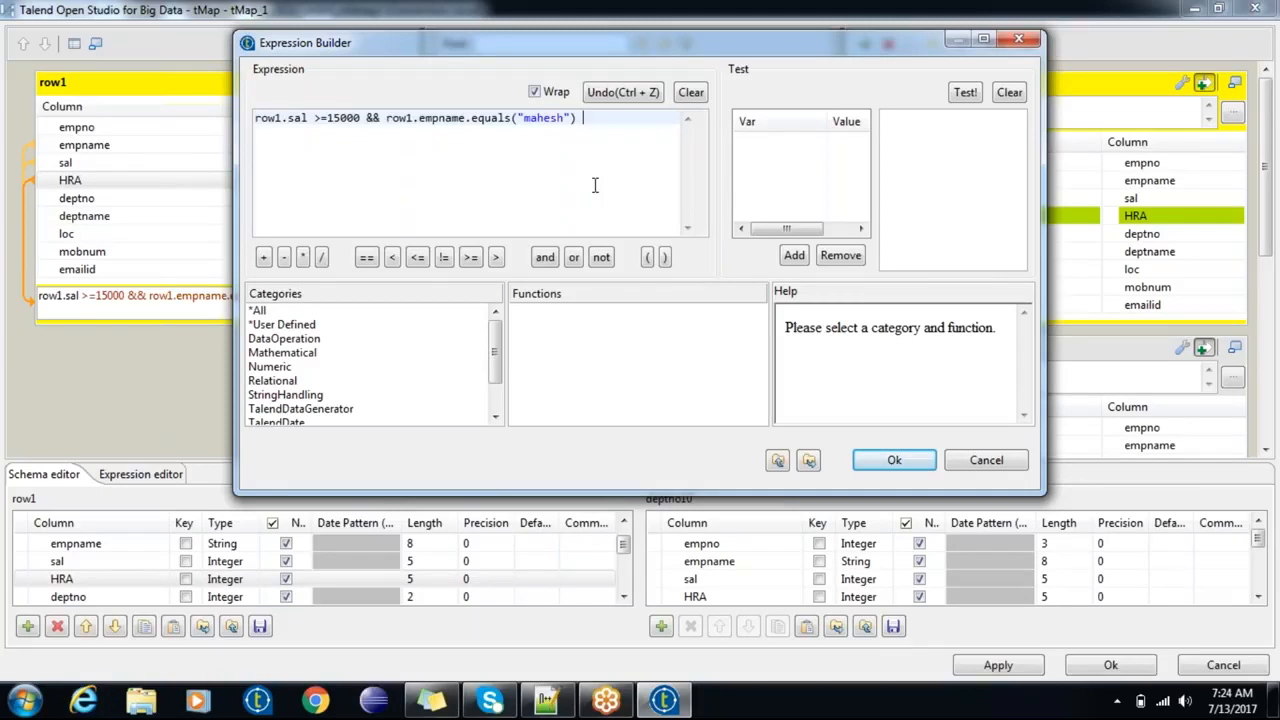
# Step: Look through the StringHandling and TalendDate function categories, close the Expression Builder and check the equals part of the row1 filter
pyautogui.click(305, 395)
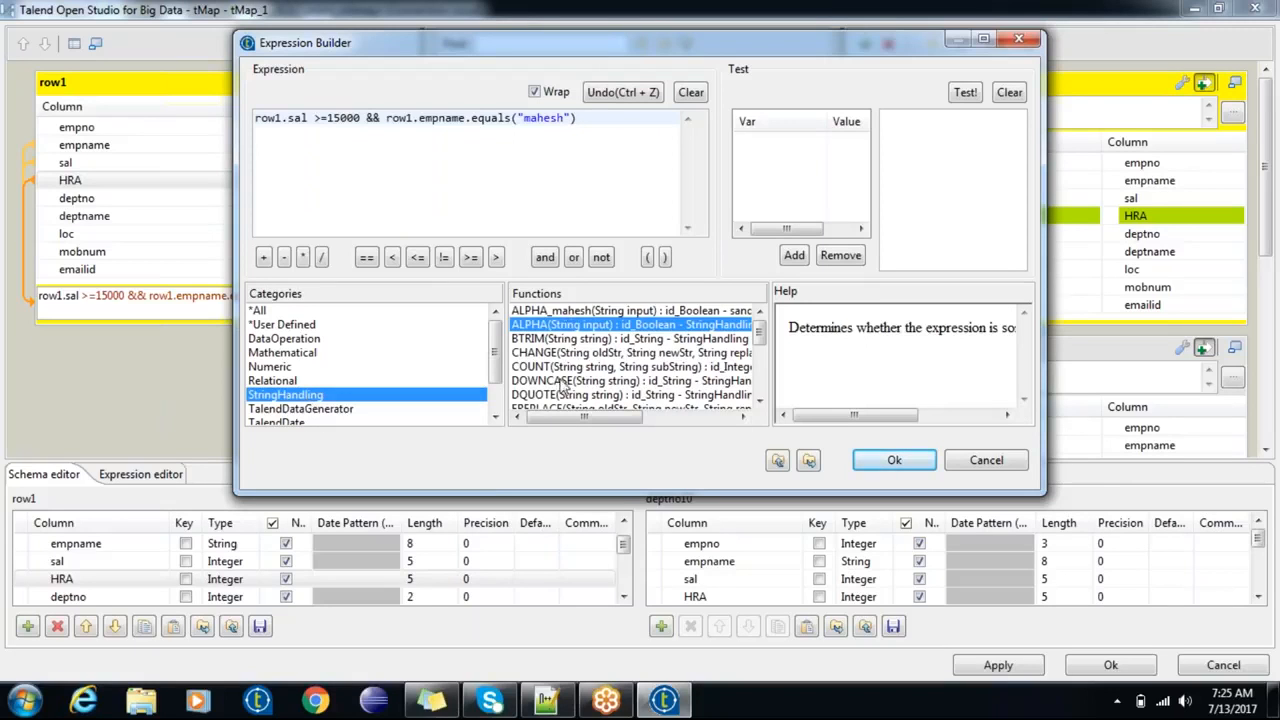
pyautogui.click(290, 422)
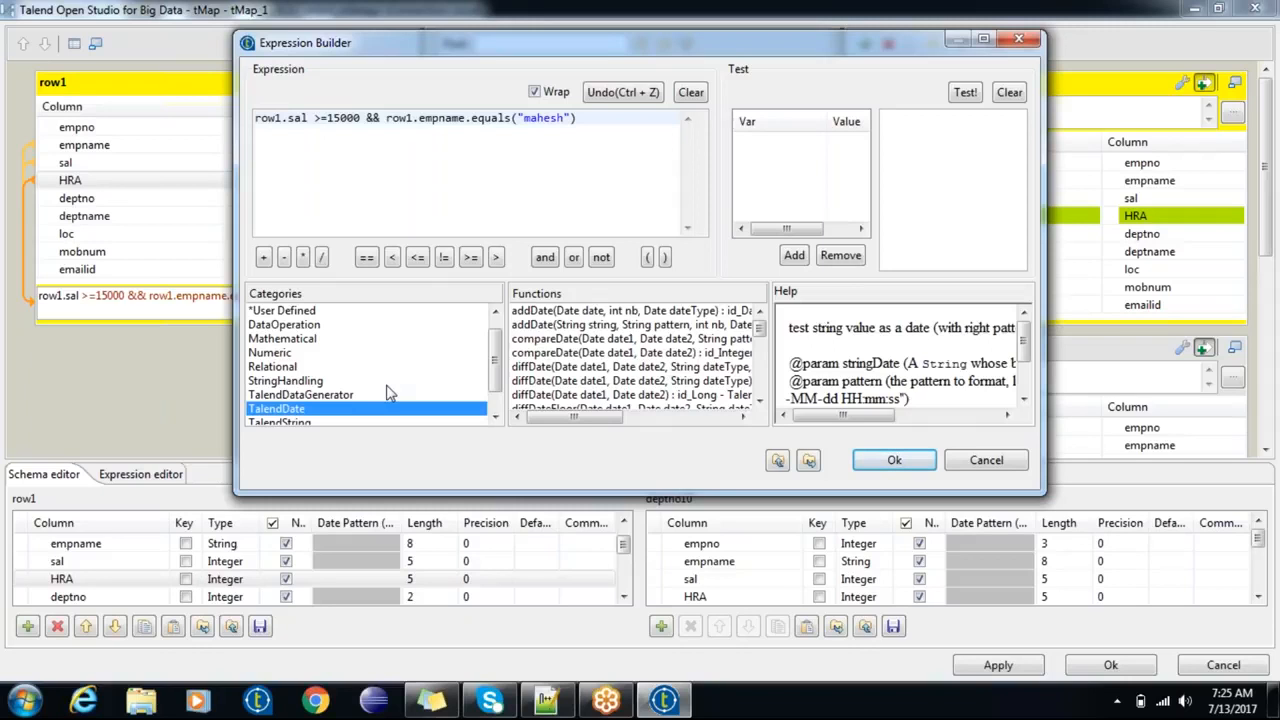
pyautogui.click(893, 460)
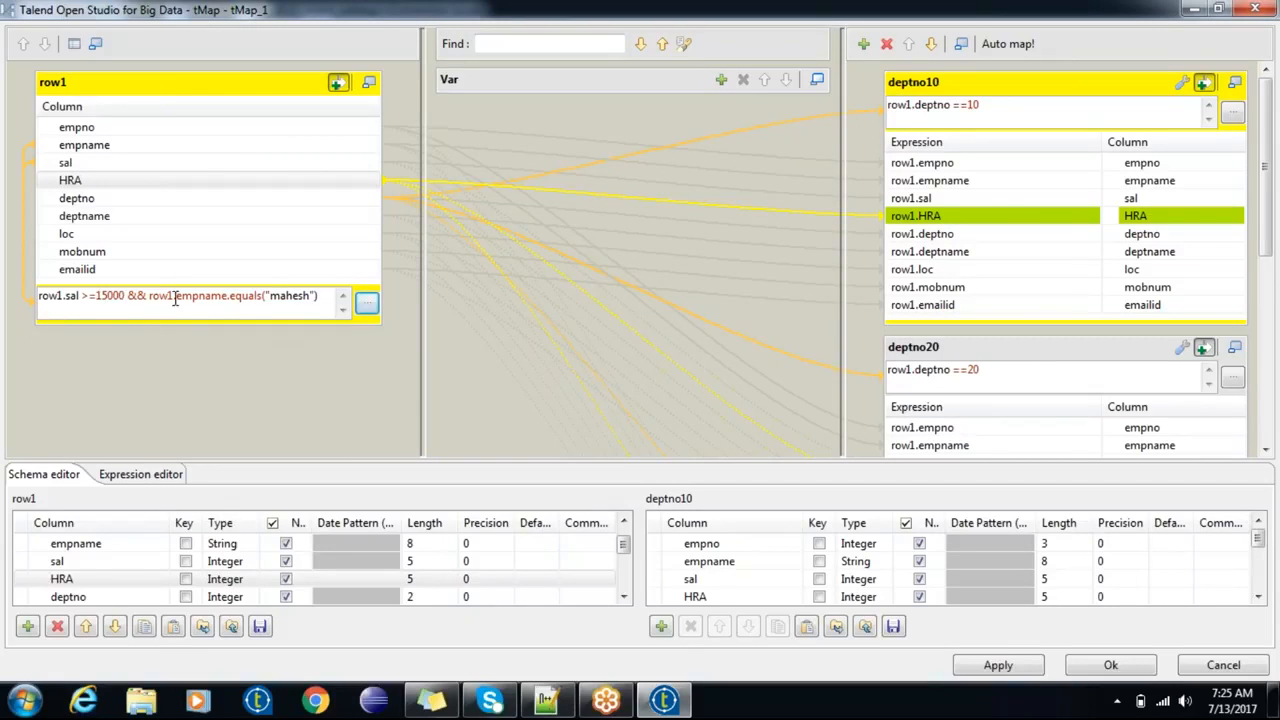
pyautogui.moveTo(231, 297); pyautogui.dragTo(265, 299)
pyautogui.click(271, 300)
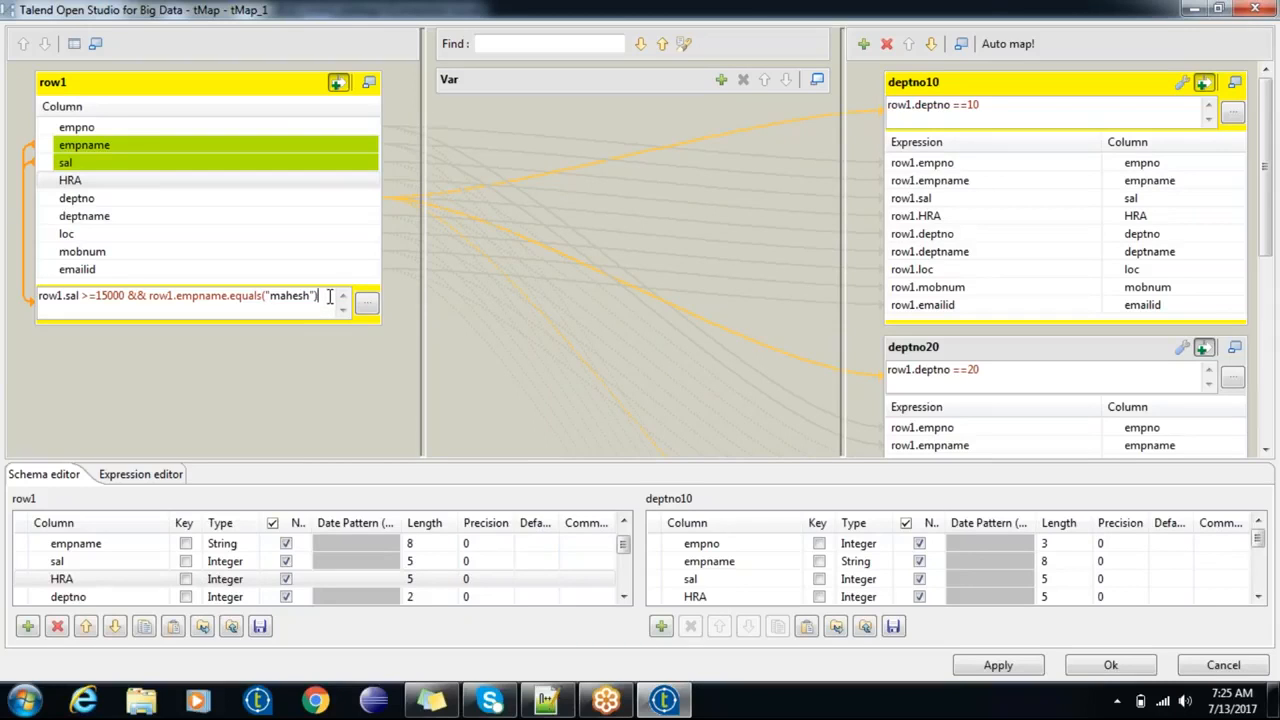
# Step: Remove the deptno20 and deptno30 output tables from the tMap
pyautogui.click(1008, 355)
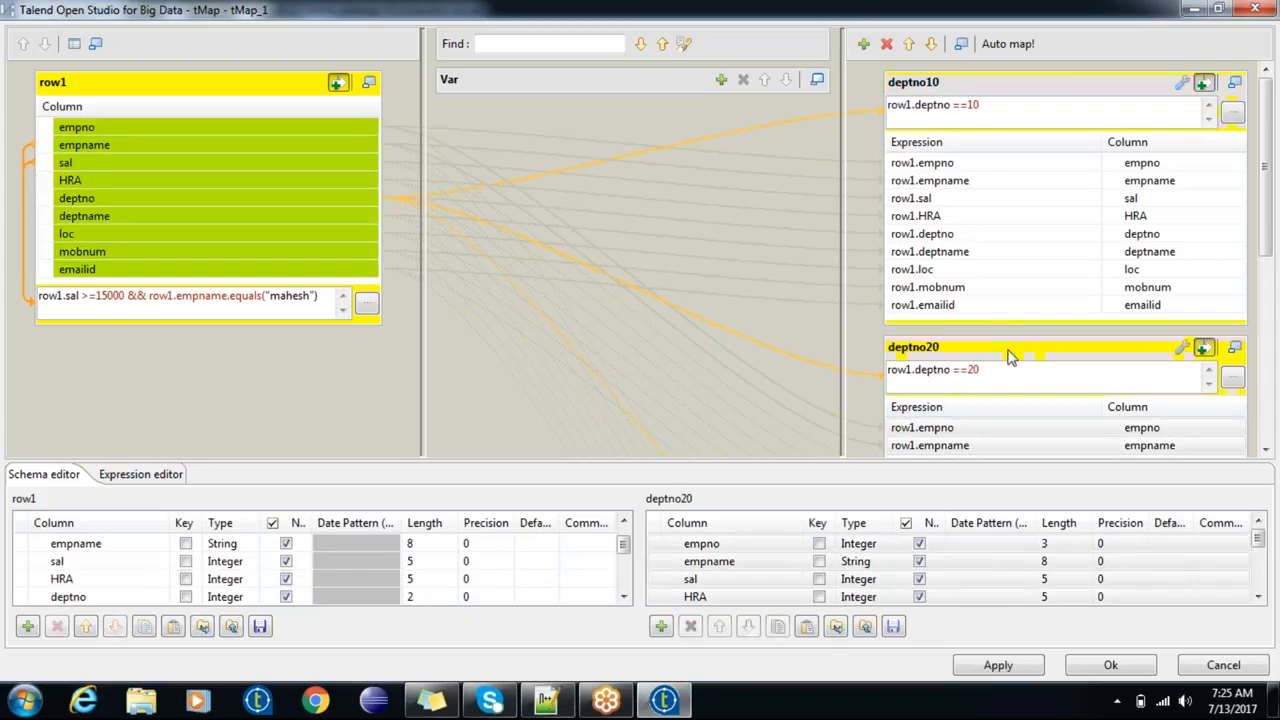
pyautogui.click(886, 44)
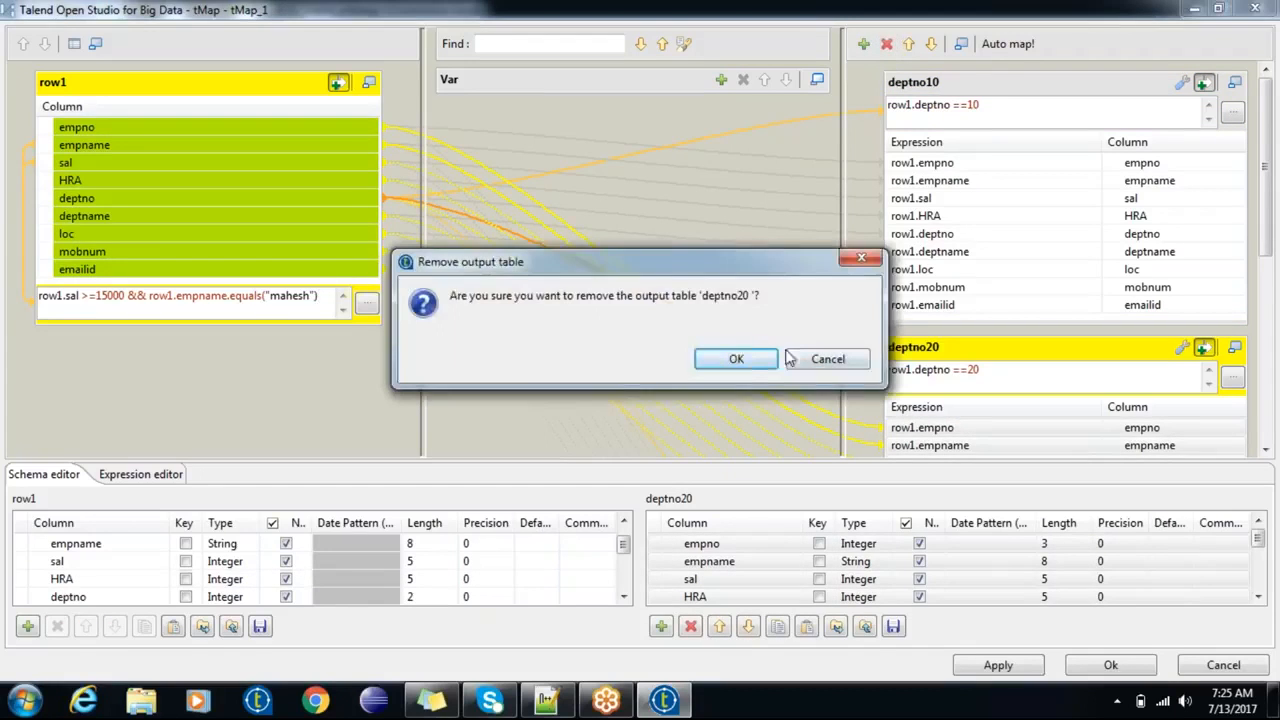
pyautogui.click(735, 359)
pyautogui.click(935, 350)
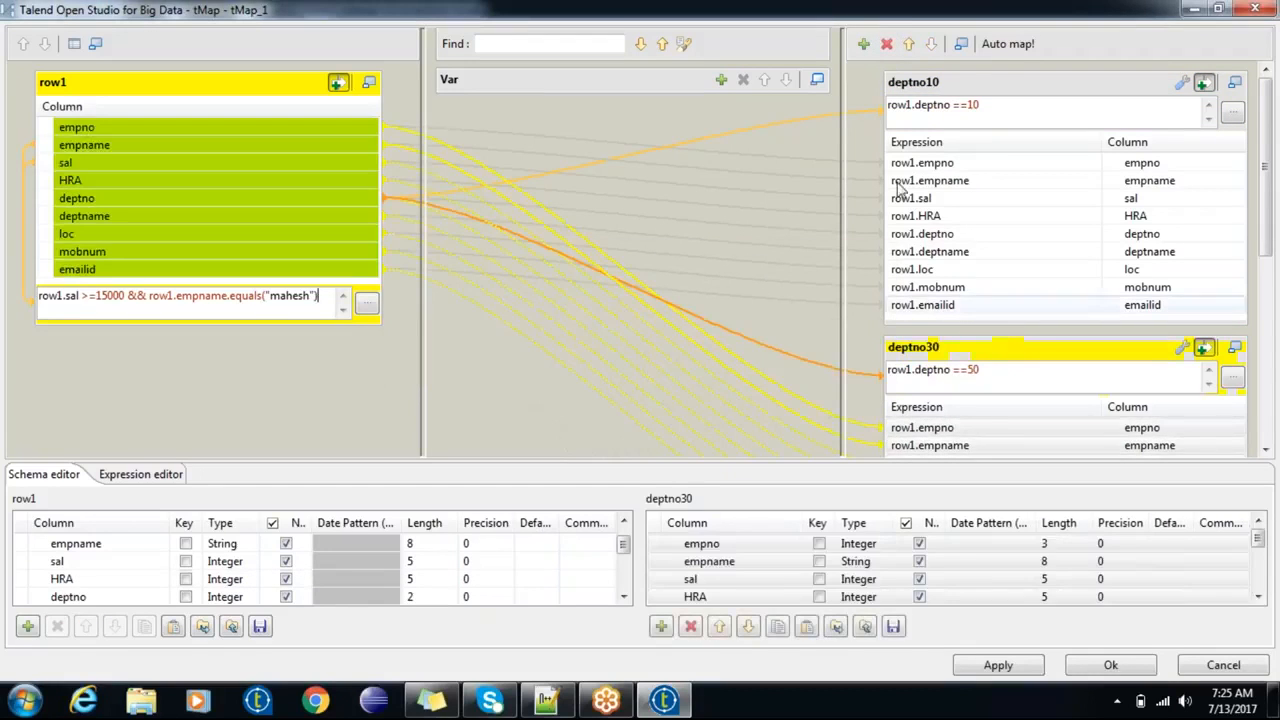
pyautogui.click(886, 44)
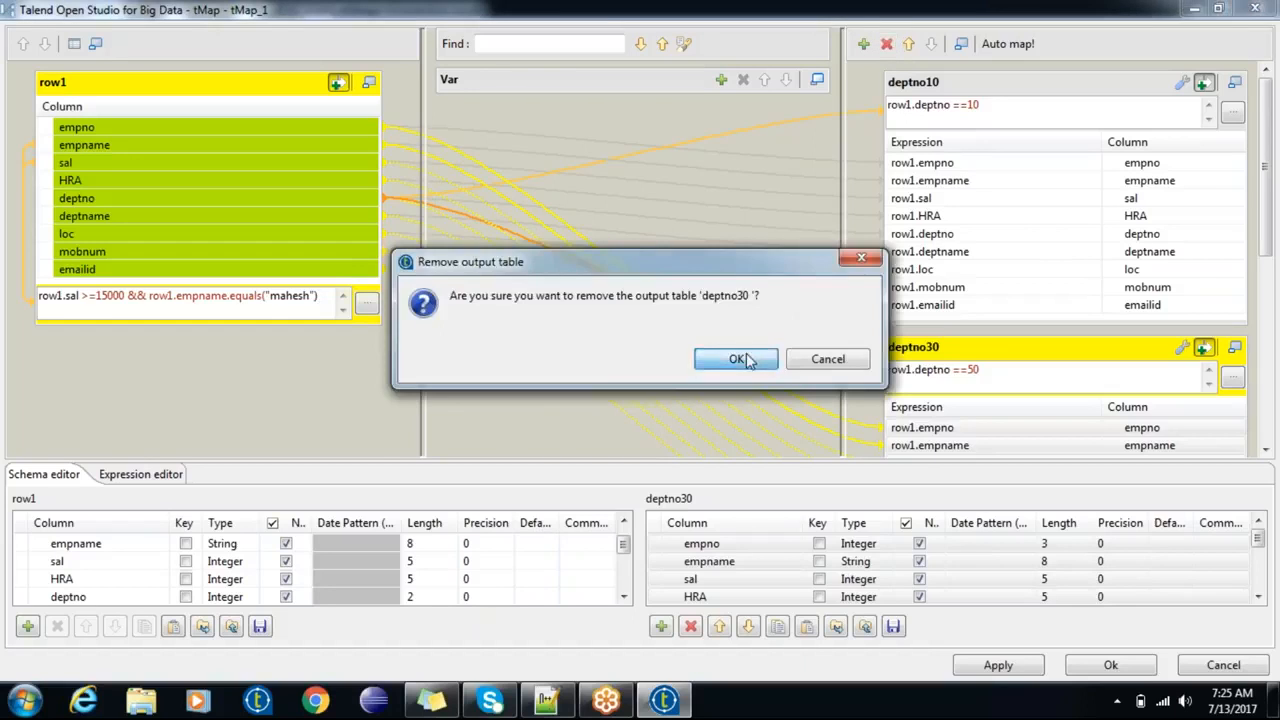
pyautogui.click(737, 357)
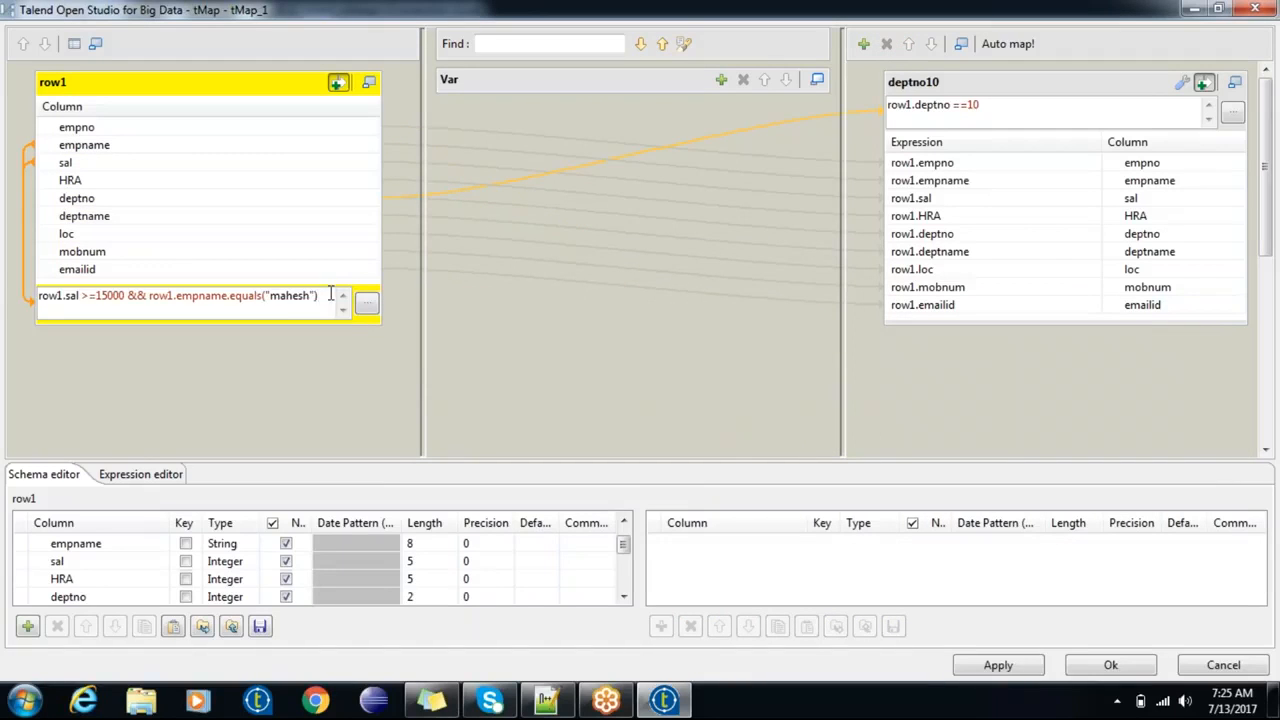
# Step: Clear the filter expressions of row1 and deptno10, turn both filters off and accept the mapping
pyautogui.moveTo(330, 295); pyautogui.dragTo(8, 290)
pyautogui.press('BackSpace')
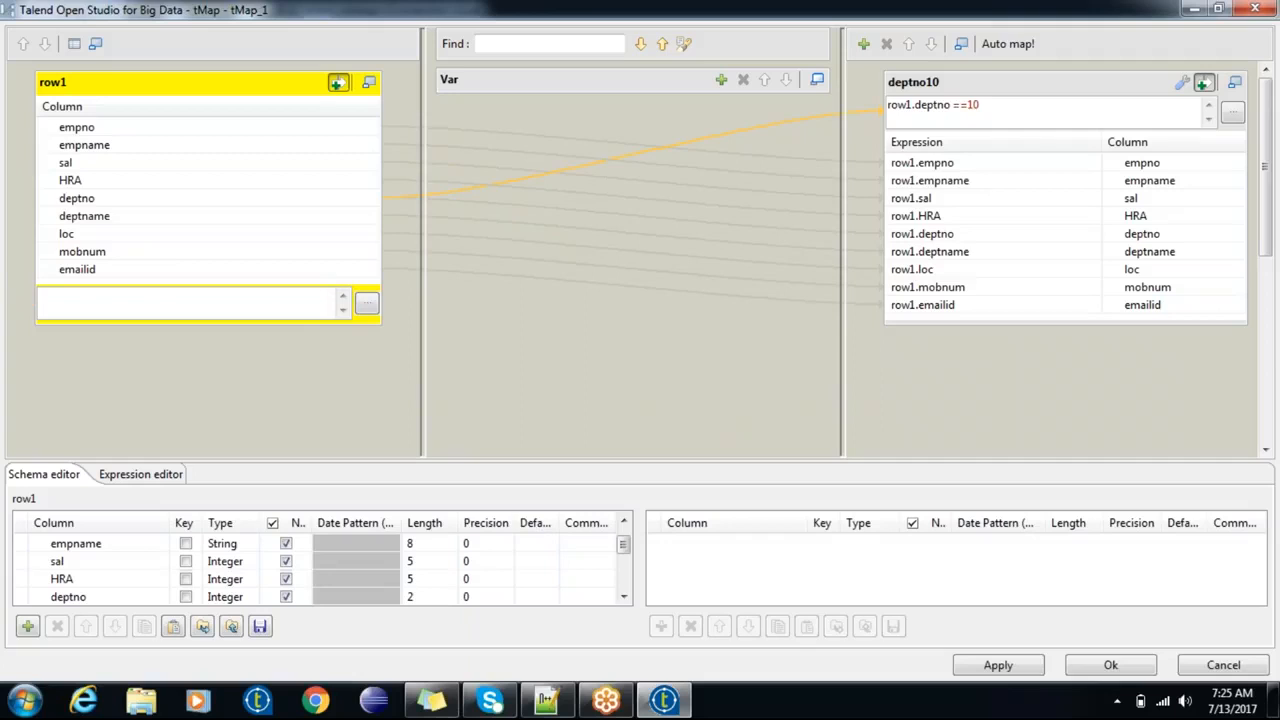
pyautogui.moveTo(1026, 108); pyautogui.dragTo(826, 100)
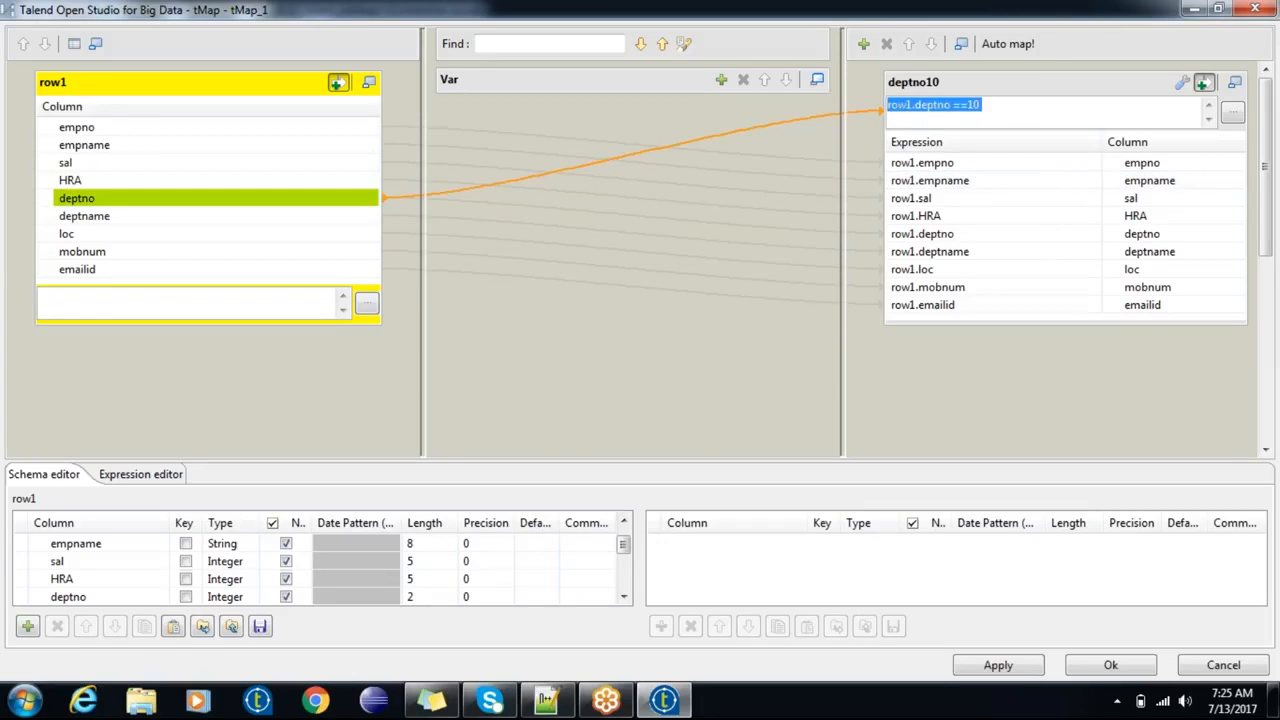
pyautogui.press('BackSpace')
pyautogui.click(1203, 84)
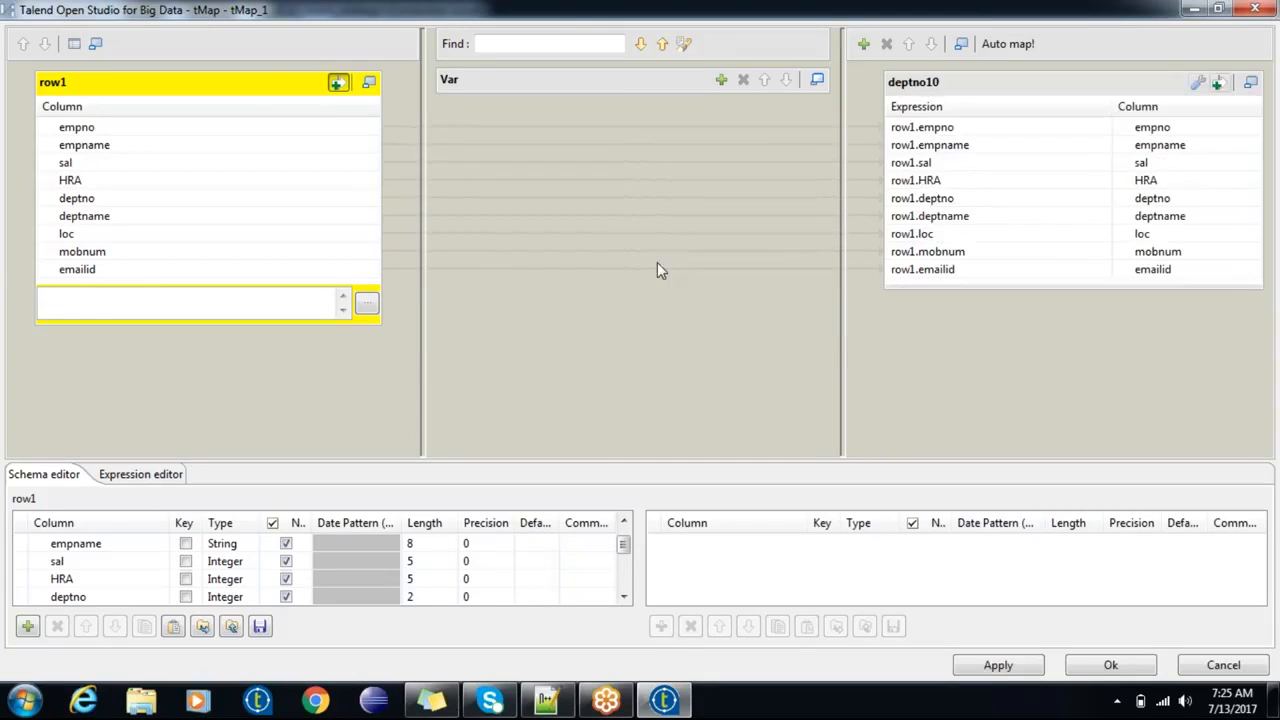
pyautogui.click(337, 83)
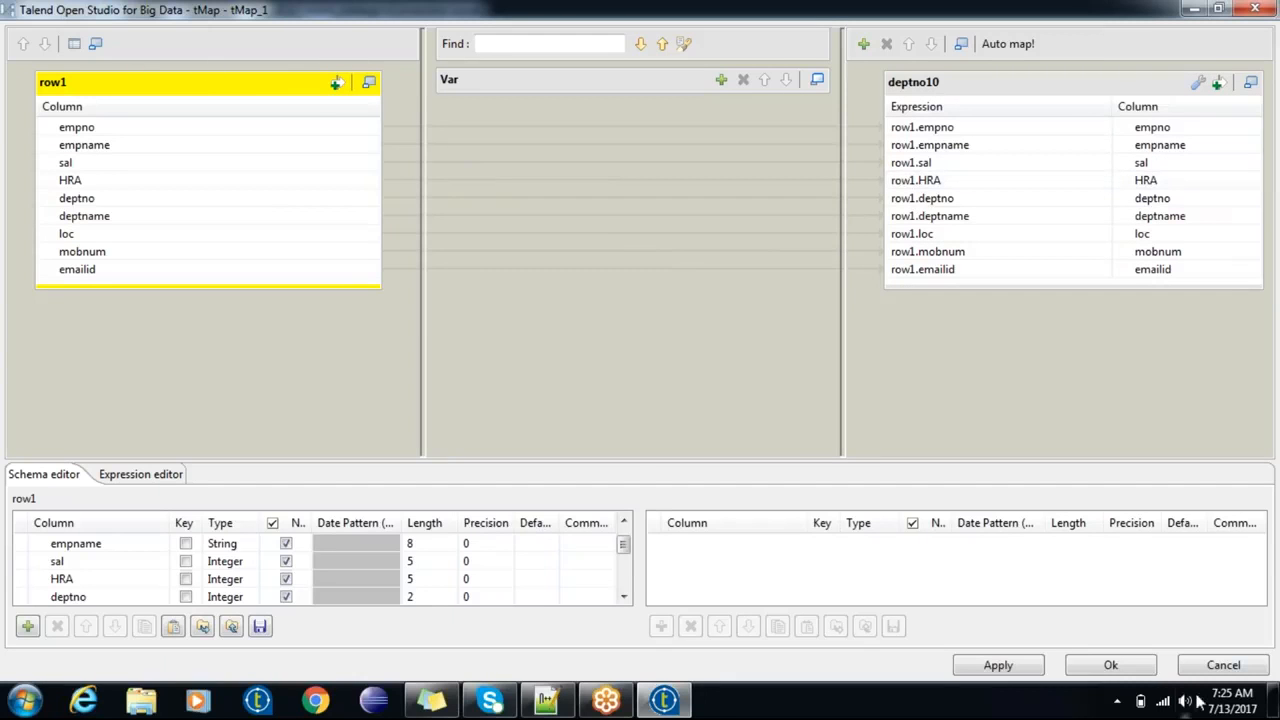
pyautogui.click(1110, 665)
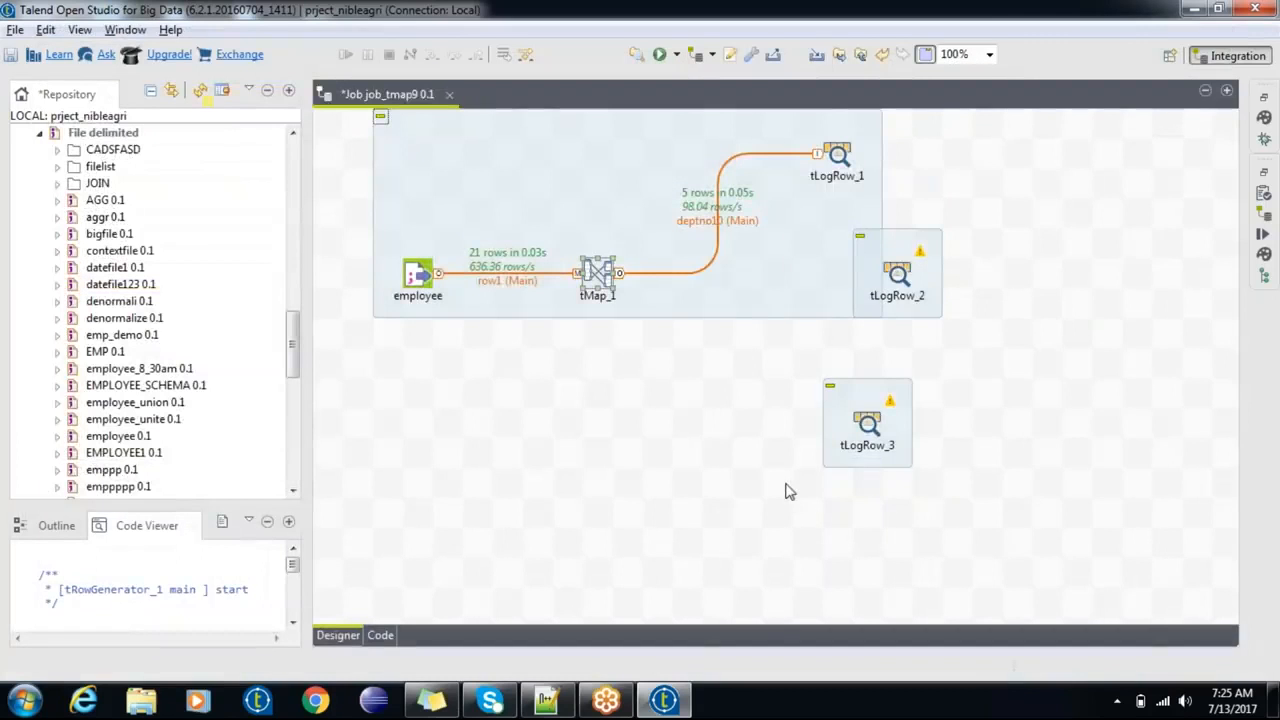
# Step: Delete tLogRow_2 and tLogRow_3 from the job and move tLogRow_1 in line with tMap_1
pyautogui.moveTo(972, 486); pyautogui.dragTo(828, 226)
pyautogui.press('Delete')
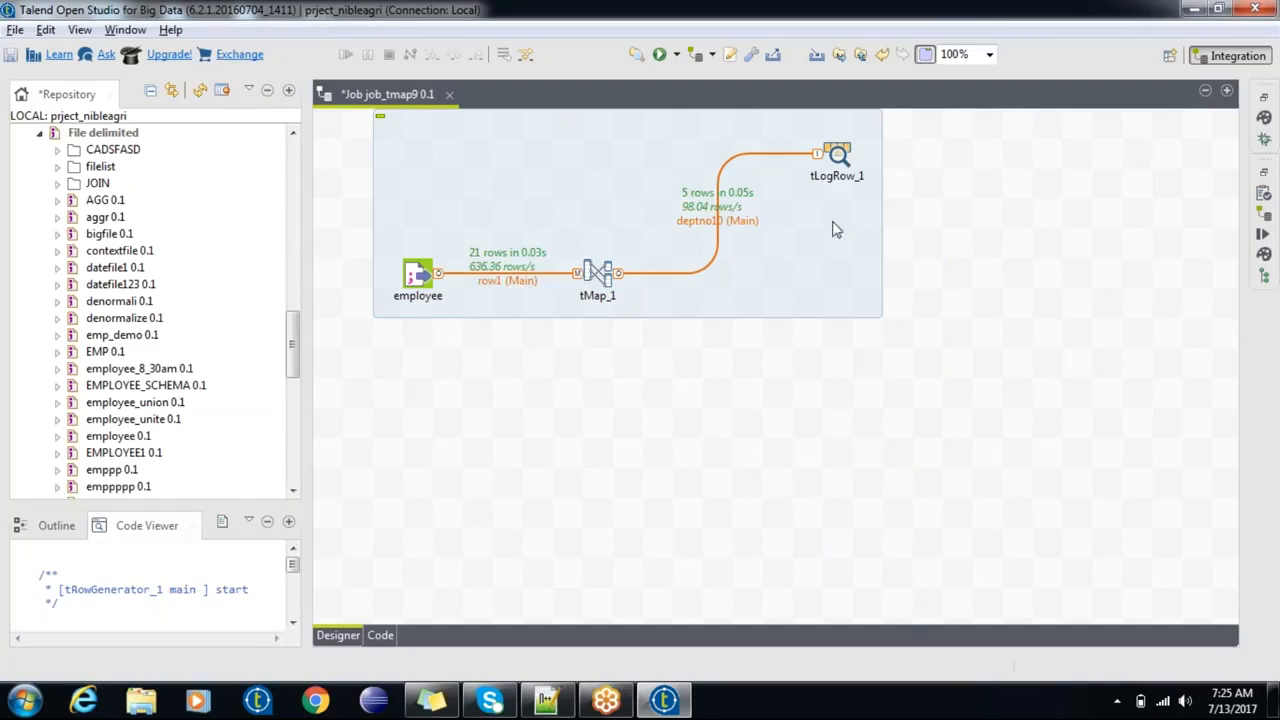
pyautogui.moveTo(836, 155); pyautogui.dragTo(806, 273)
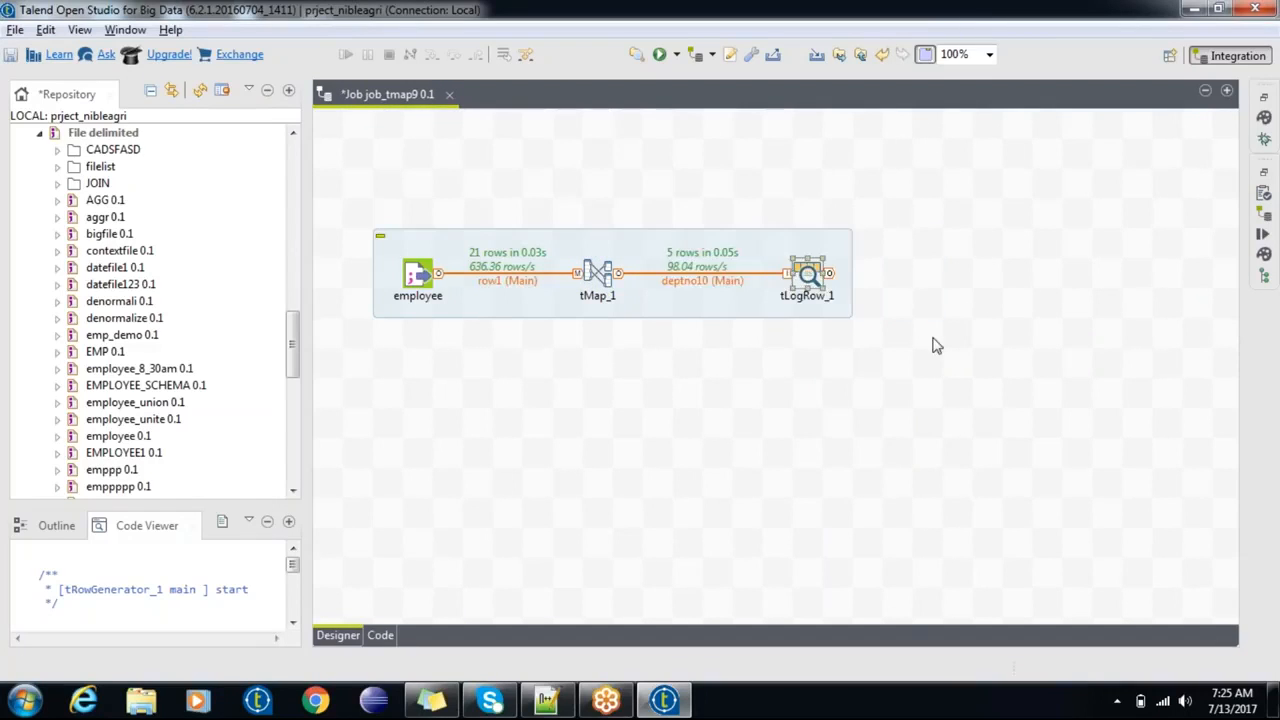
# Step: Reopen tMap_1 and give the row1 input the filter row1.deptno ==10, leaving the deptno10 output filter off
pyautogui.doubleClick(598, 274)
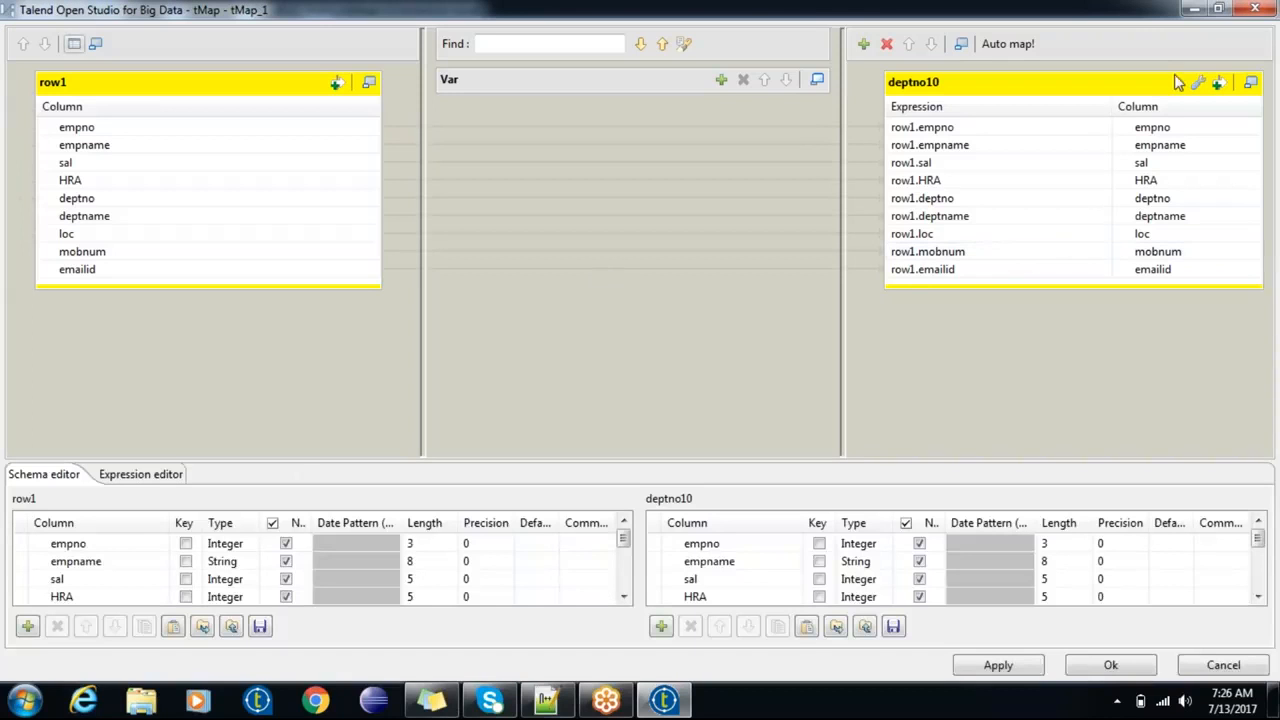
pyautogui.click(1218, 83)
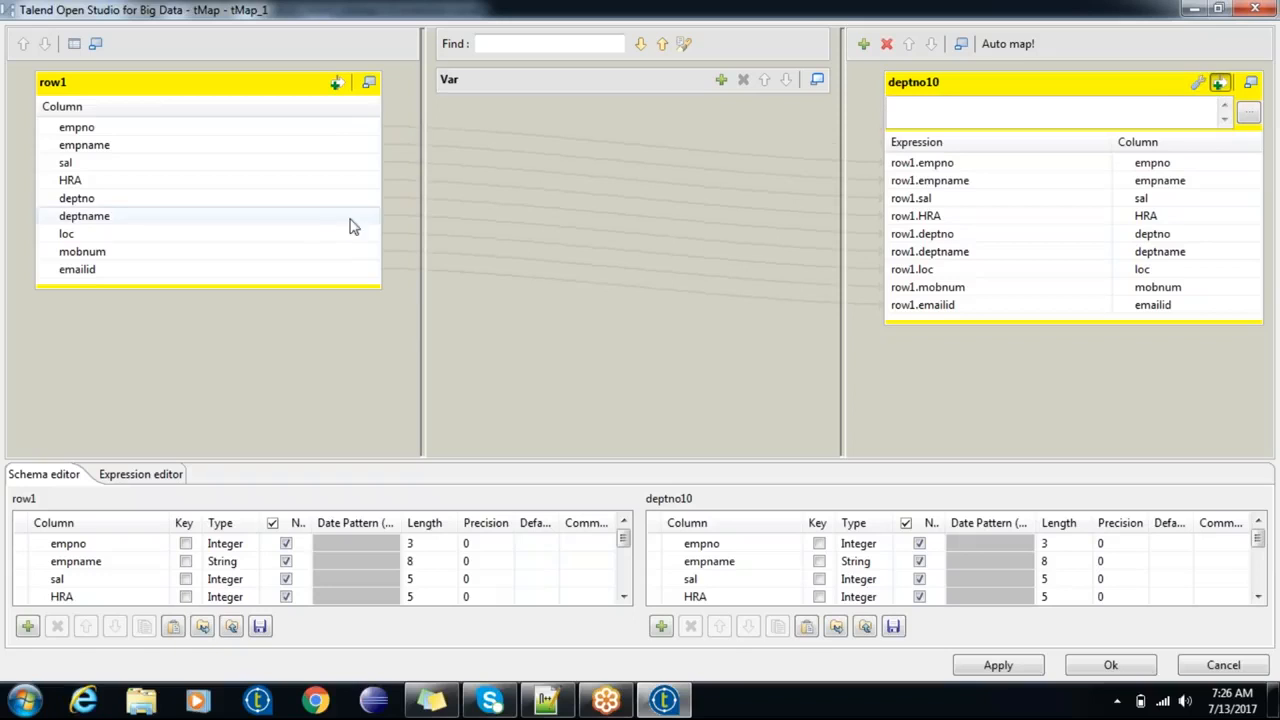
pyautogui.click(168, 206)
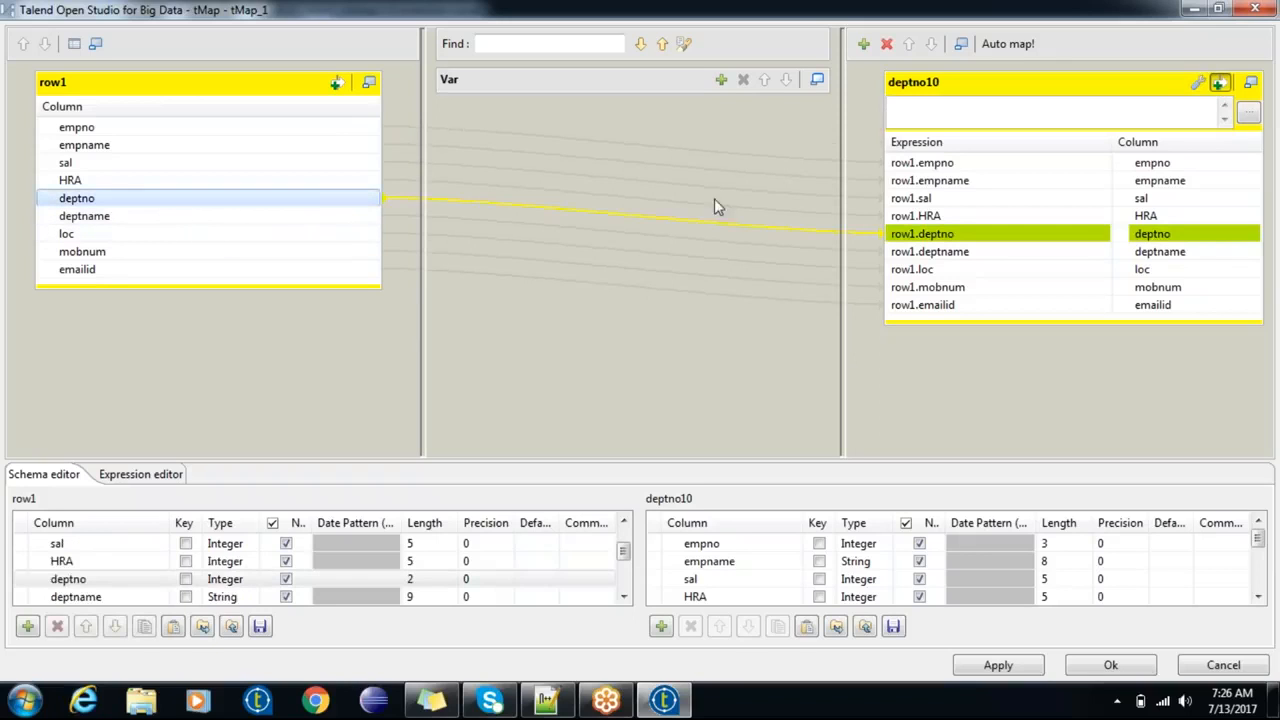
pyautogui.click(940, 108)
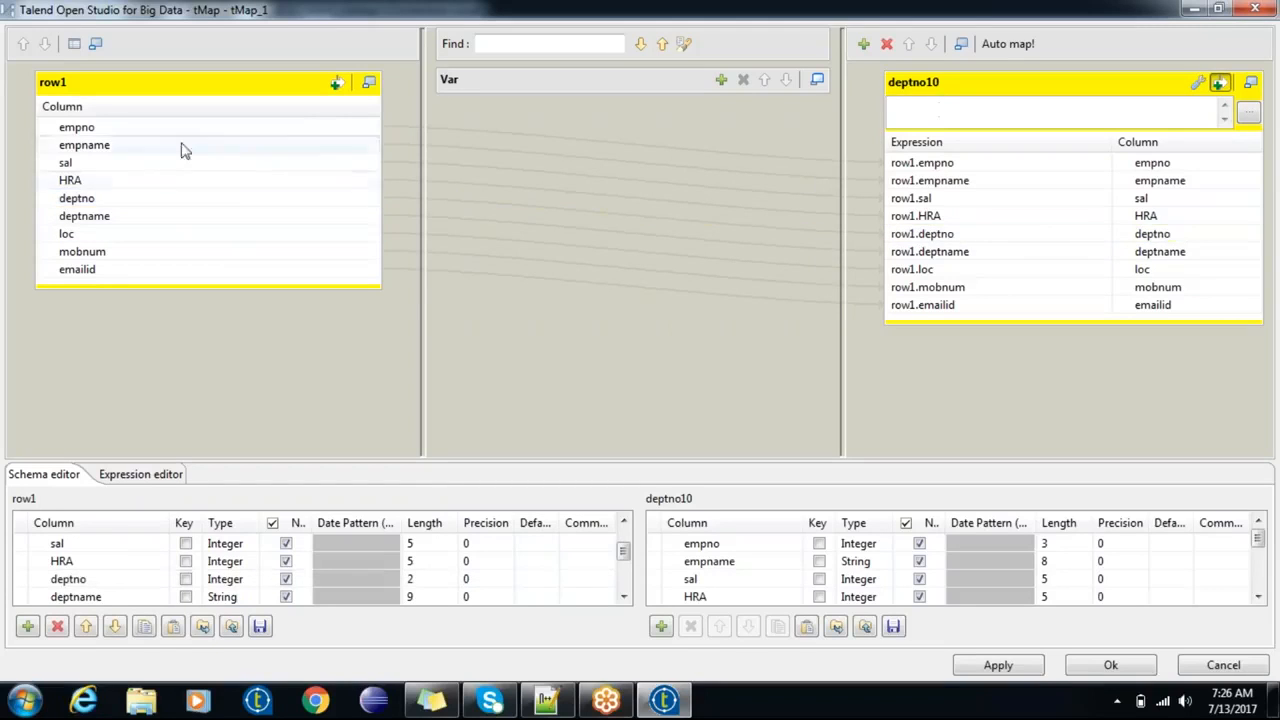
pyautogui.click(338, 83)
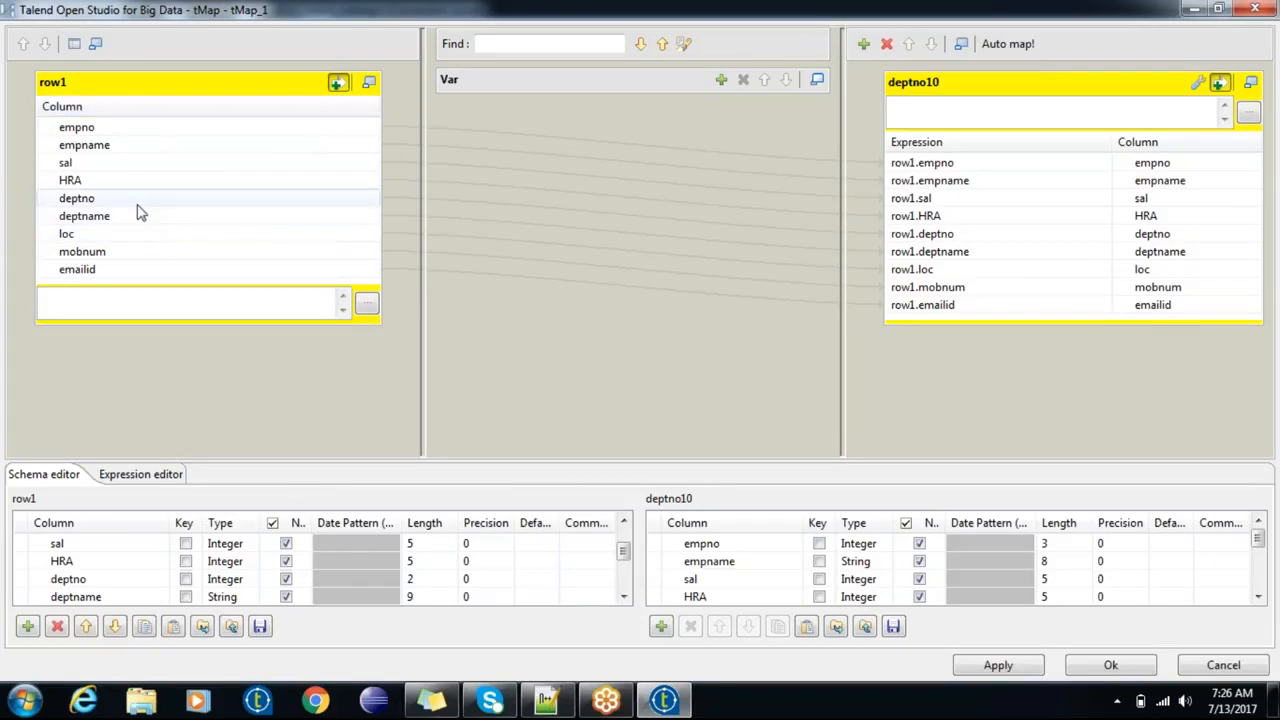
pyautogui.moveTo(160, 206); pyautogui.dragTo(140, 300)
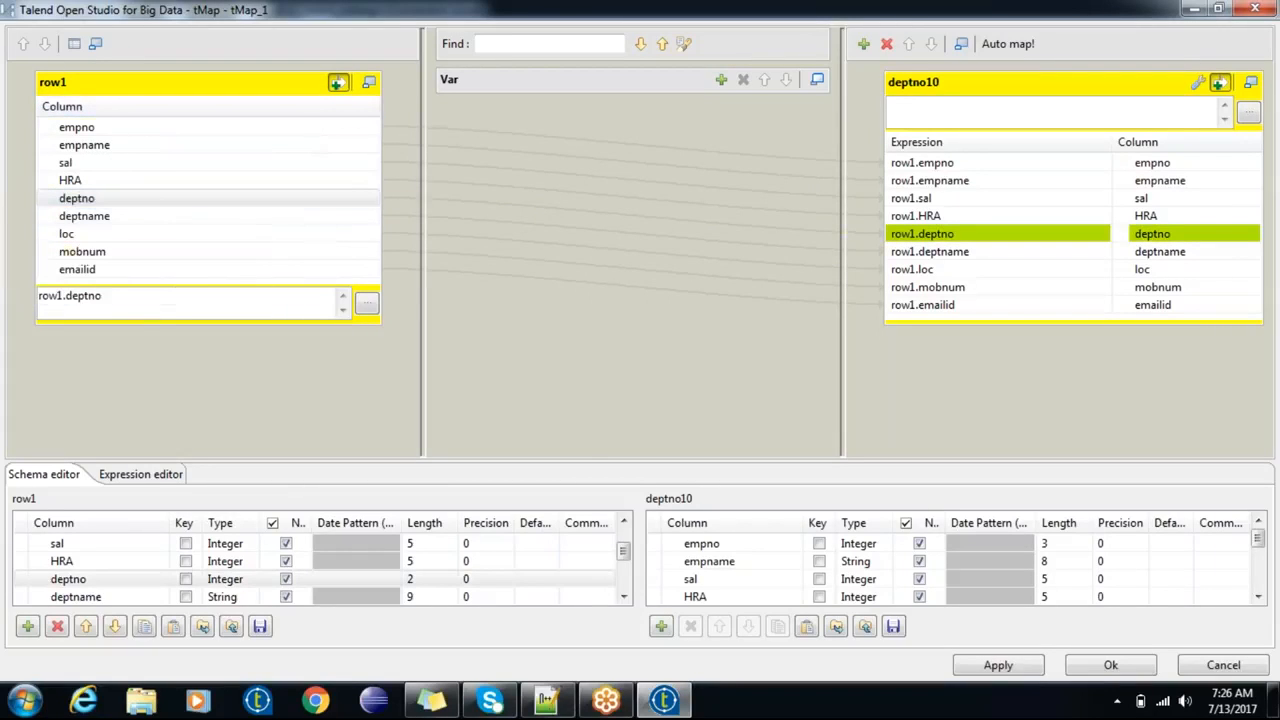
pyautogui.write('==10')
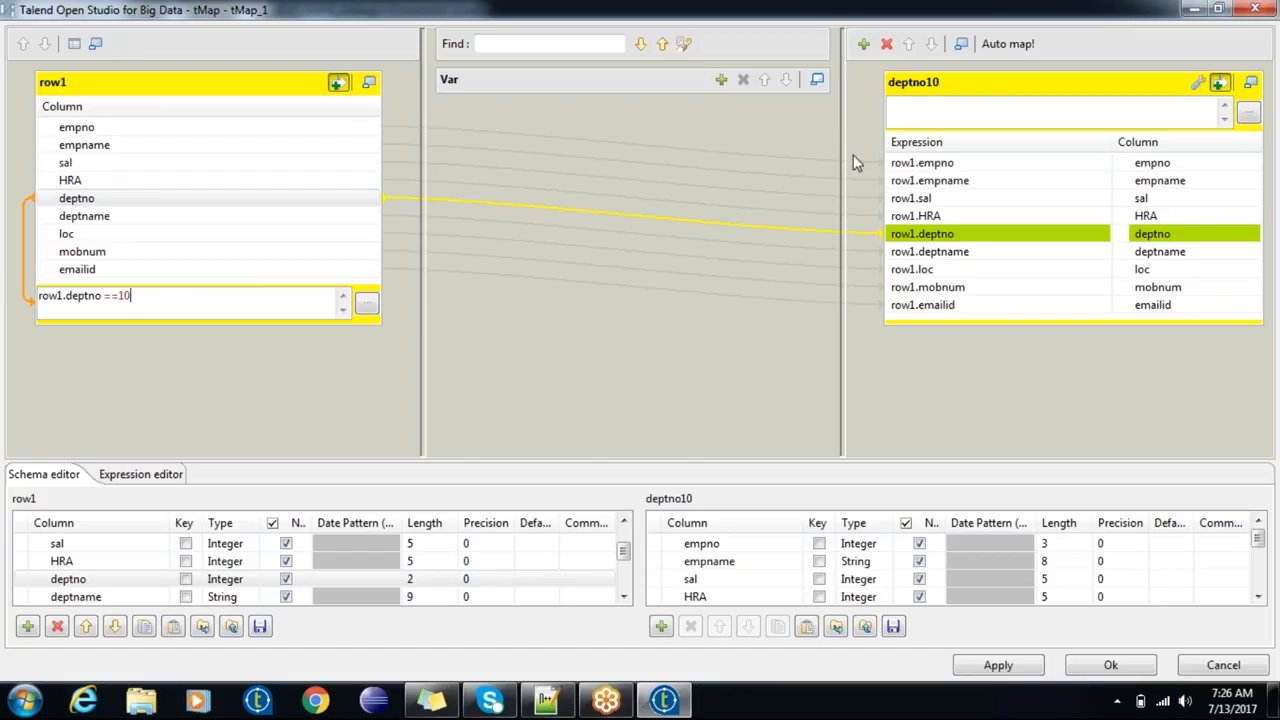
pyautogui.click(1218, 84)
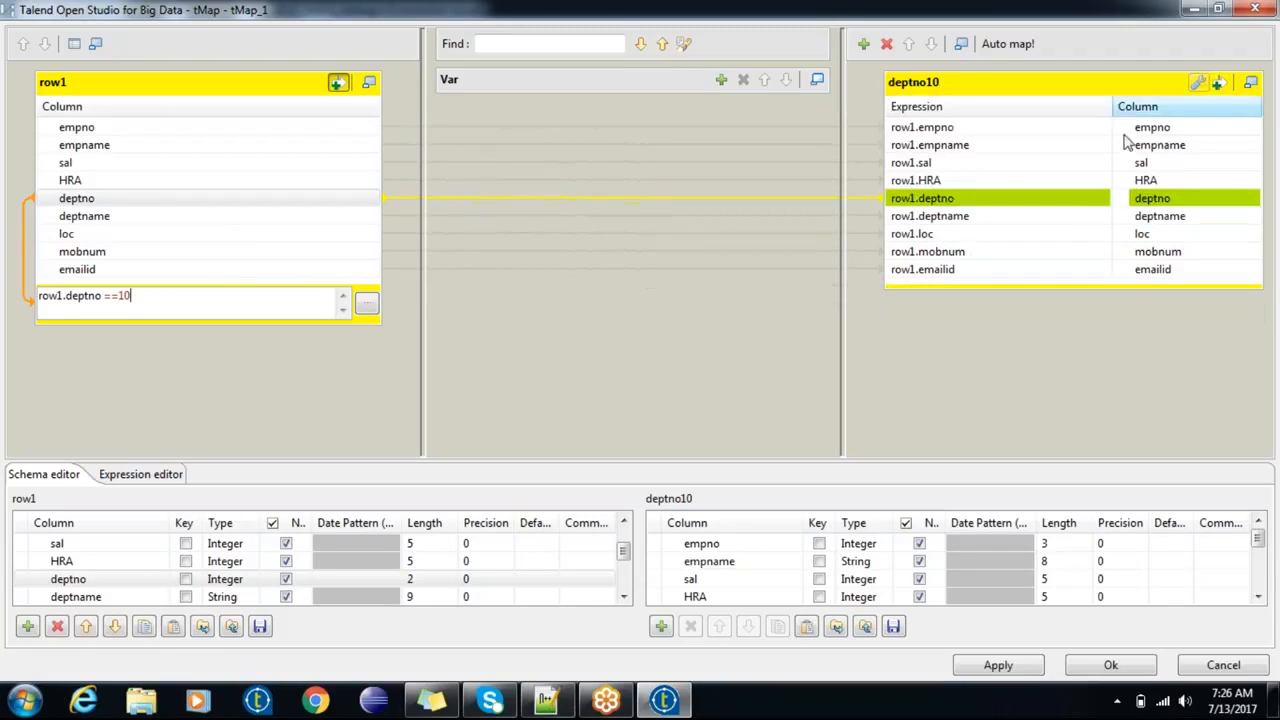
# Step: Make the deptno10 output table taller so there is room below its emailid column
pyautogui.click(985, 290)
pyautogui.moveTo(985, 290); pyautogui.dragTo(995, 382)
pyautogui.click(970, 318)
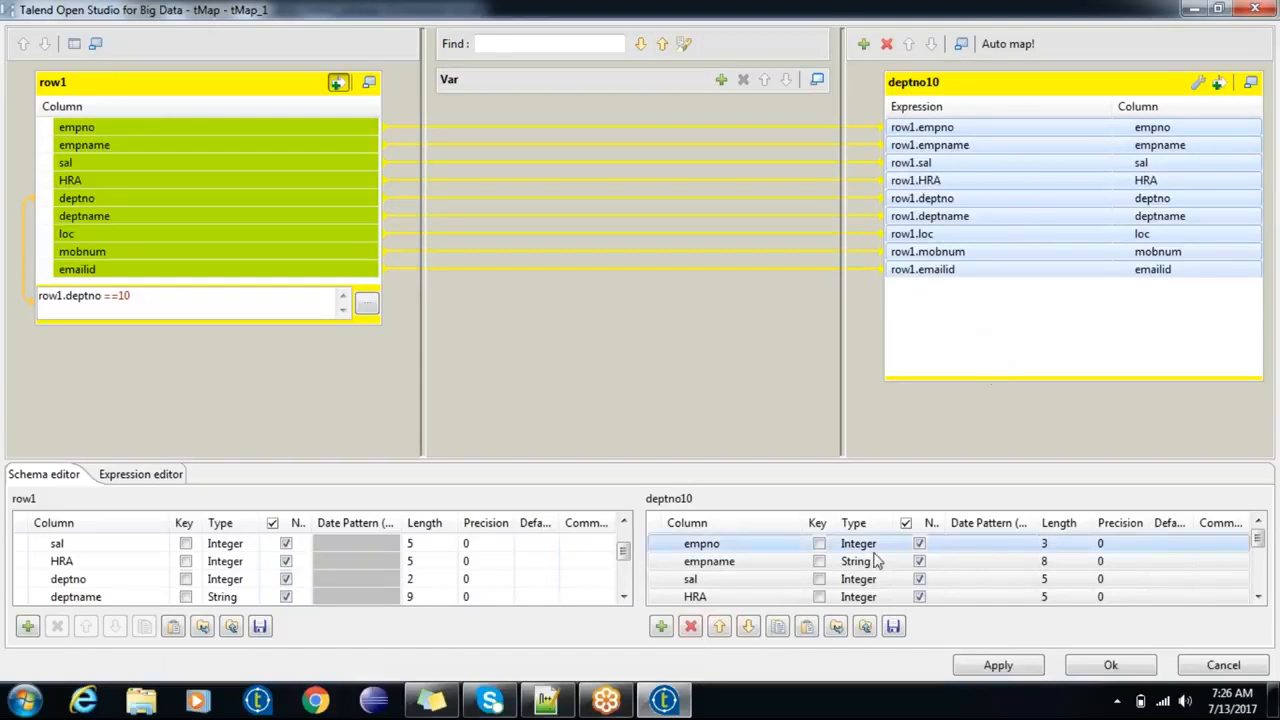
# Step: Try adding four new columns to the deptno10 schema, and remove them again
pyautogui.click(661, 627)
pyautogui.click(661, 627)
pyautogui.click(661, 627)
pyautogui.click(661, 627)
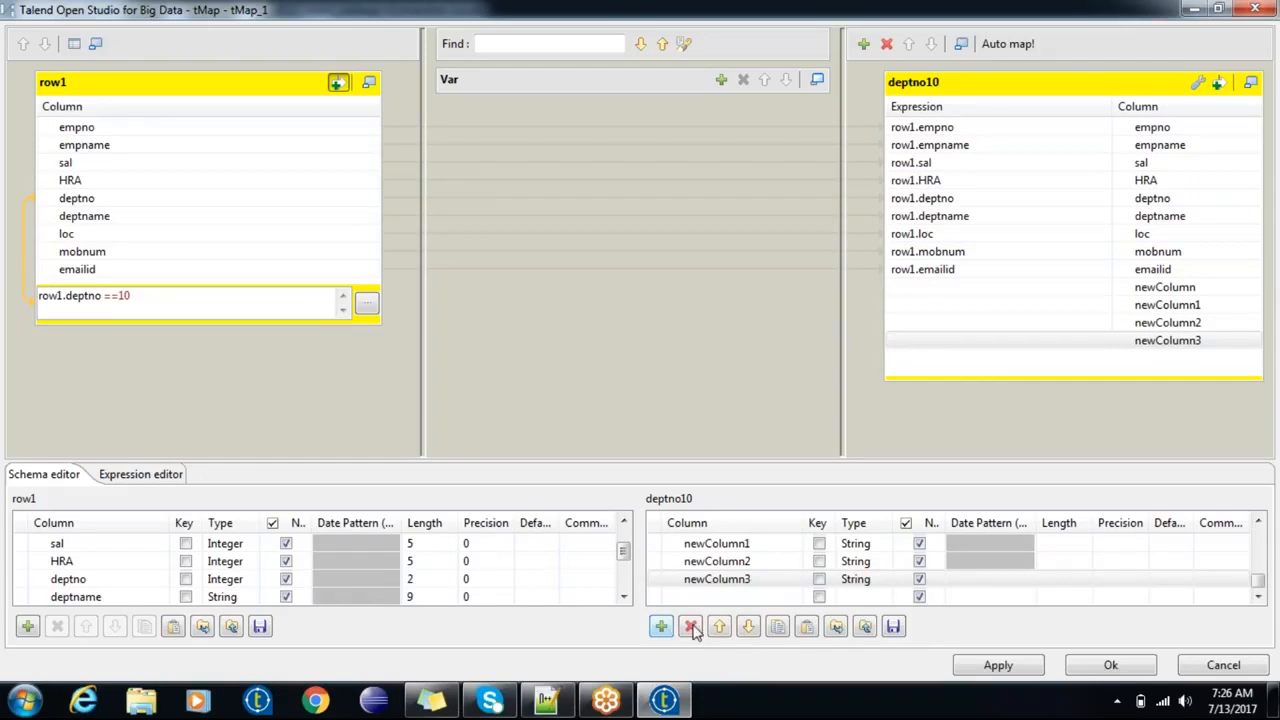
pyautogui.click(691, 627)
pyautogui.click(691, 627)
pyautogui.click(691, 627)
pyautogui.click(691, 627)
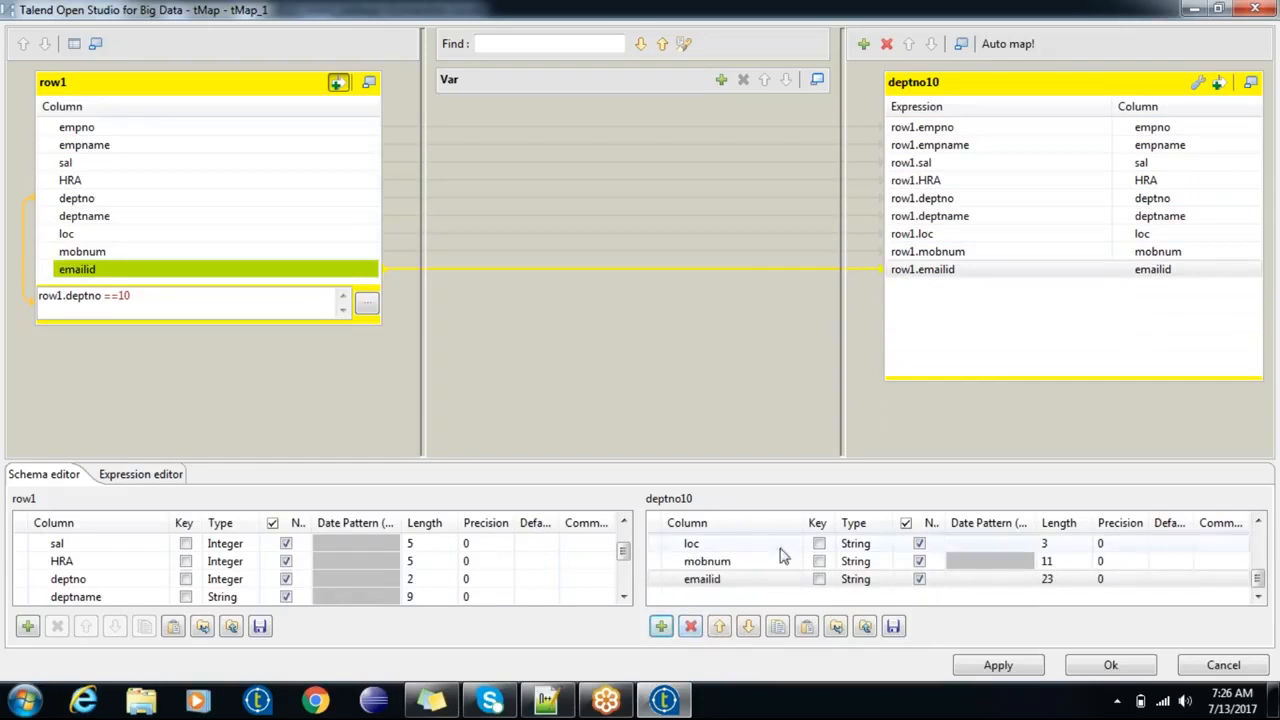
# Step: Enlarge the schema editor area and select the row1 and deptno10 tables to compare their columns
pyautogui.click(1000, 93)
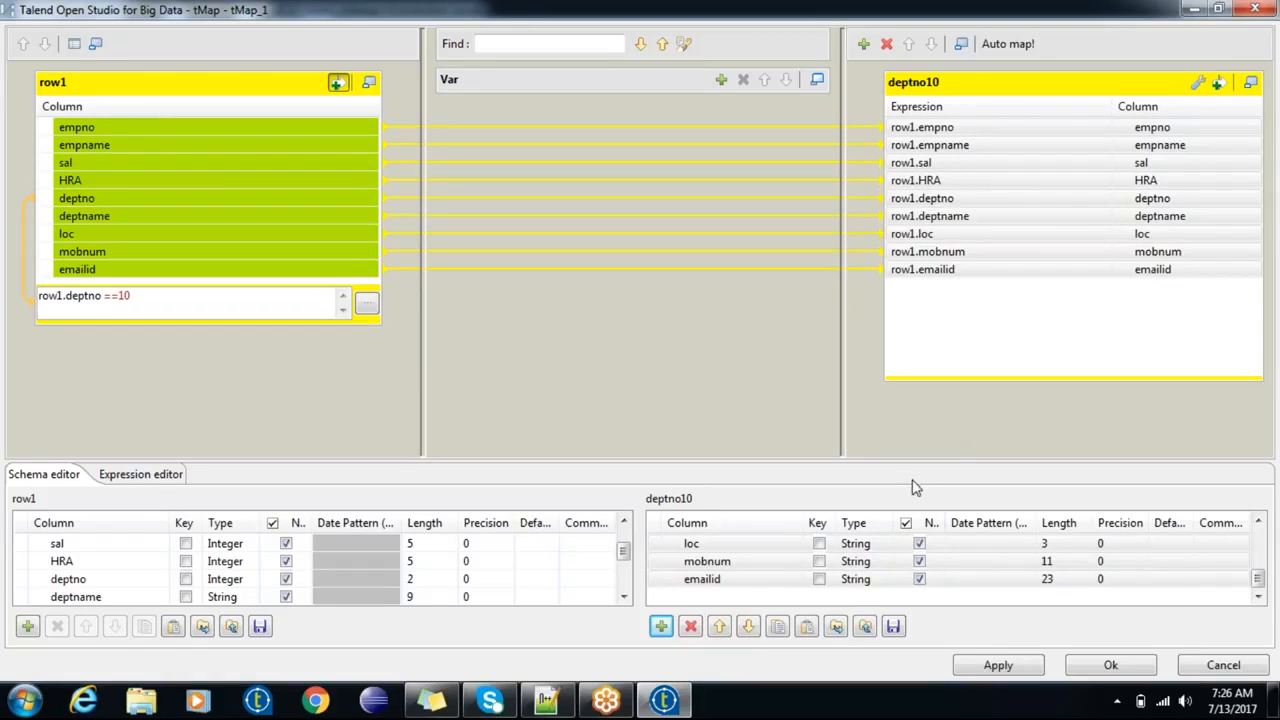
pyautogui.click(885, 561)
pyautogui.moveTo(868, 460); pyautogui.dragTo(868, 404)
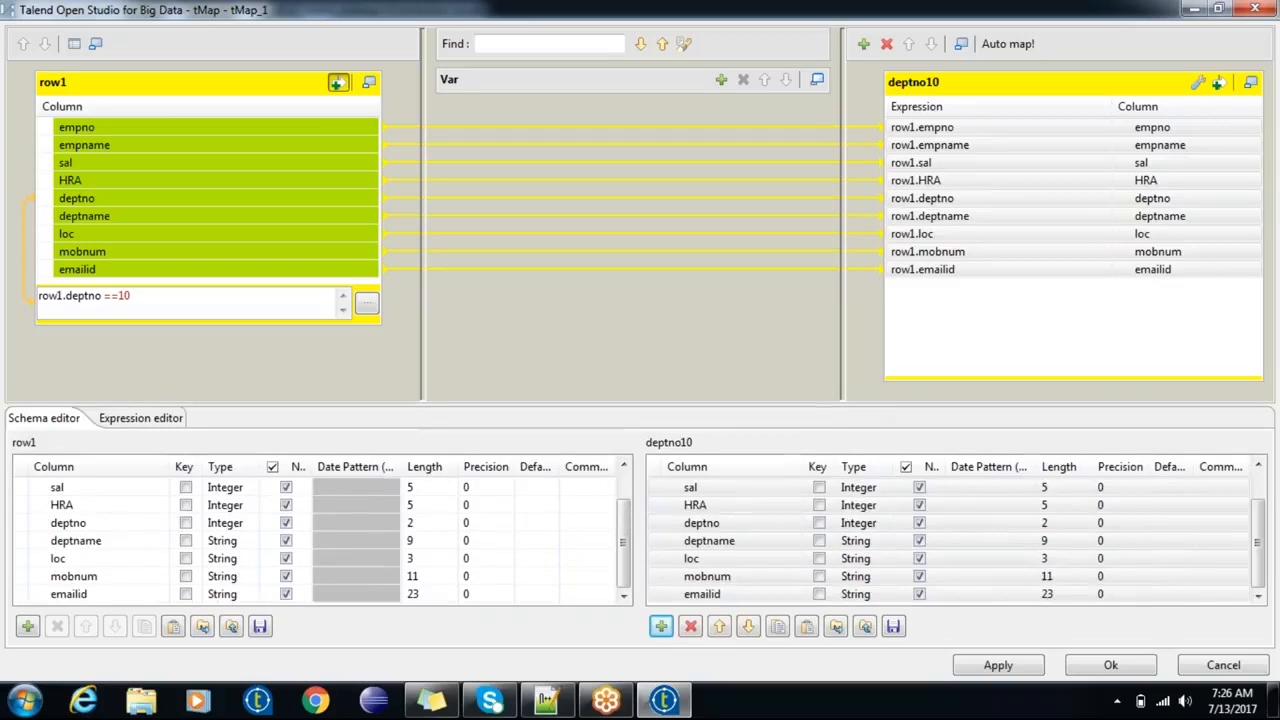
pyautogui.click(147, 88)
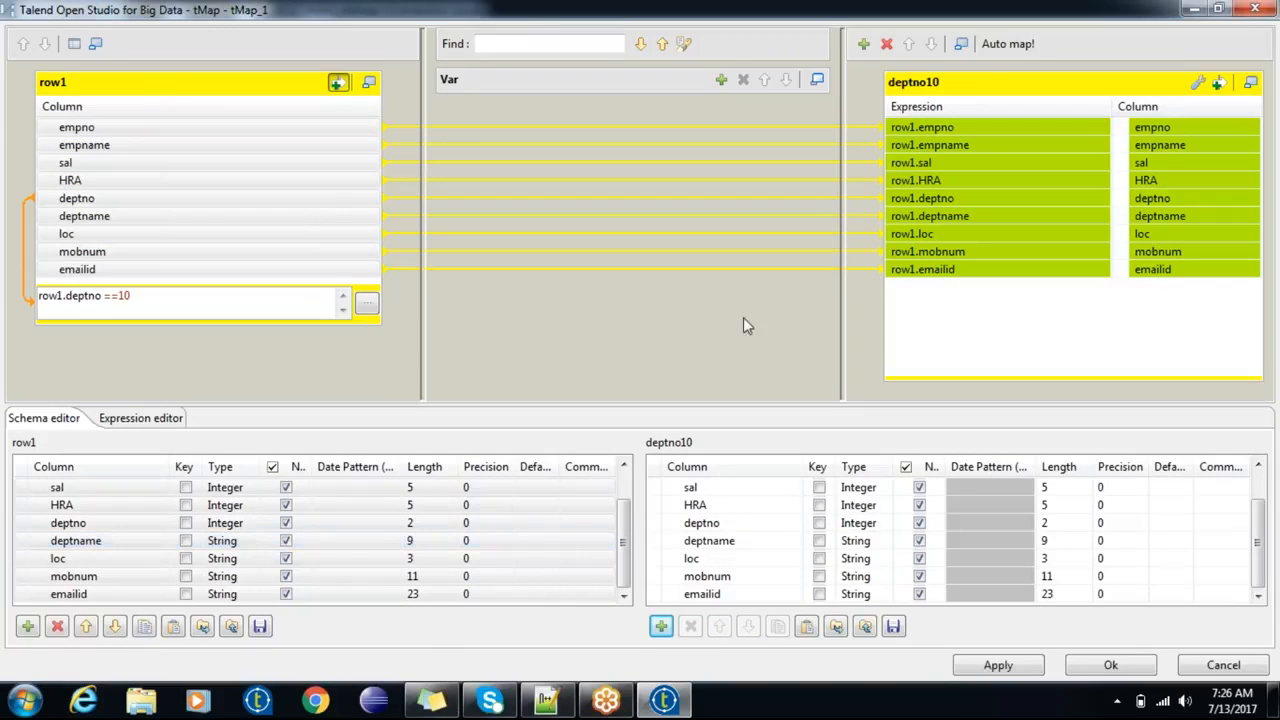
pyautogui.click(930, 350)
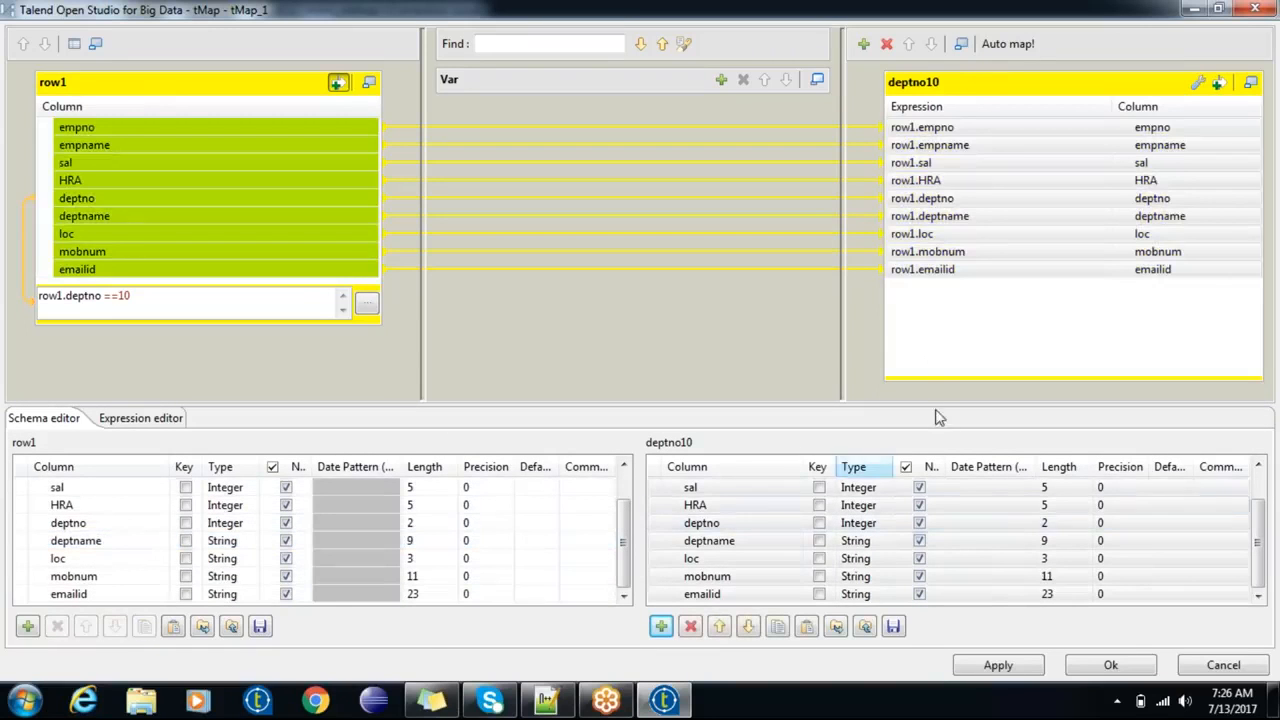
pyautogui.hotkey('ctrl', 'a')
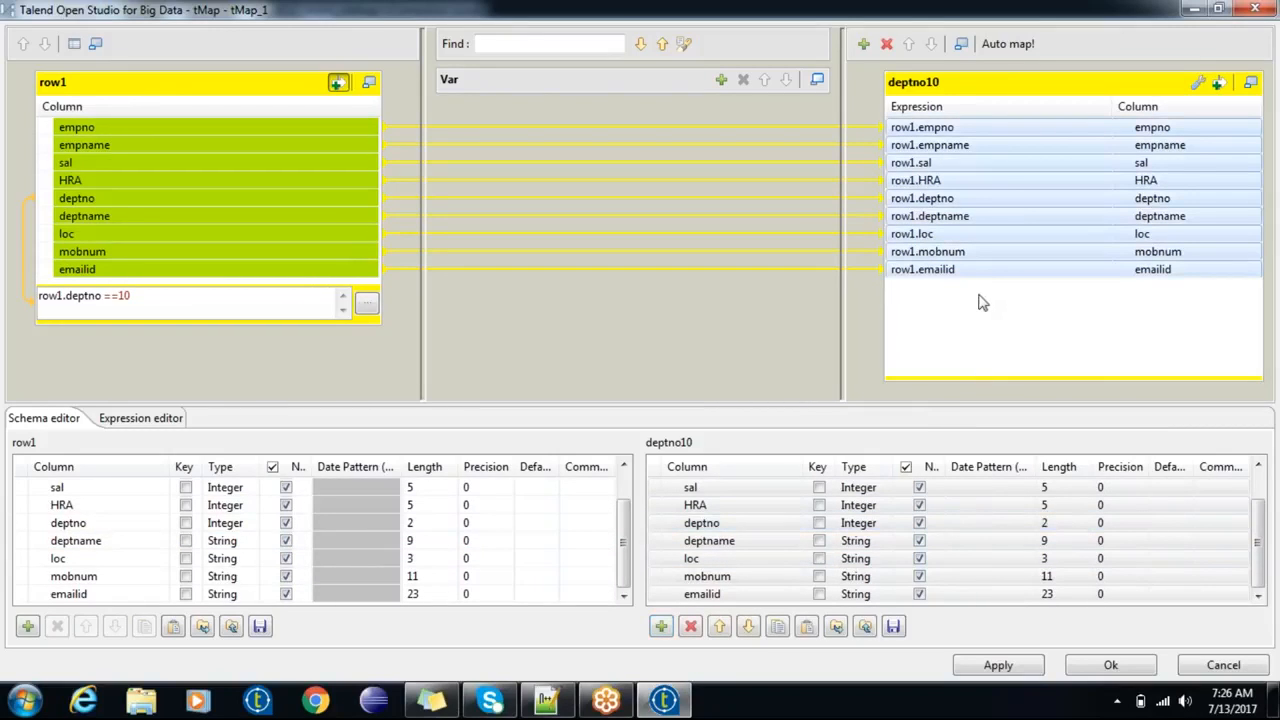
# Step: Add five new columns to the end of the deptno10 output schema
pyautogui.click(660, 626)
pyautogui.click(660, 626)
pyautogui.click(660, 626)
pyautogui.click(660, 626)
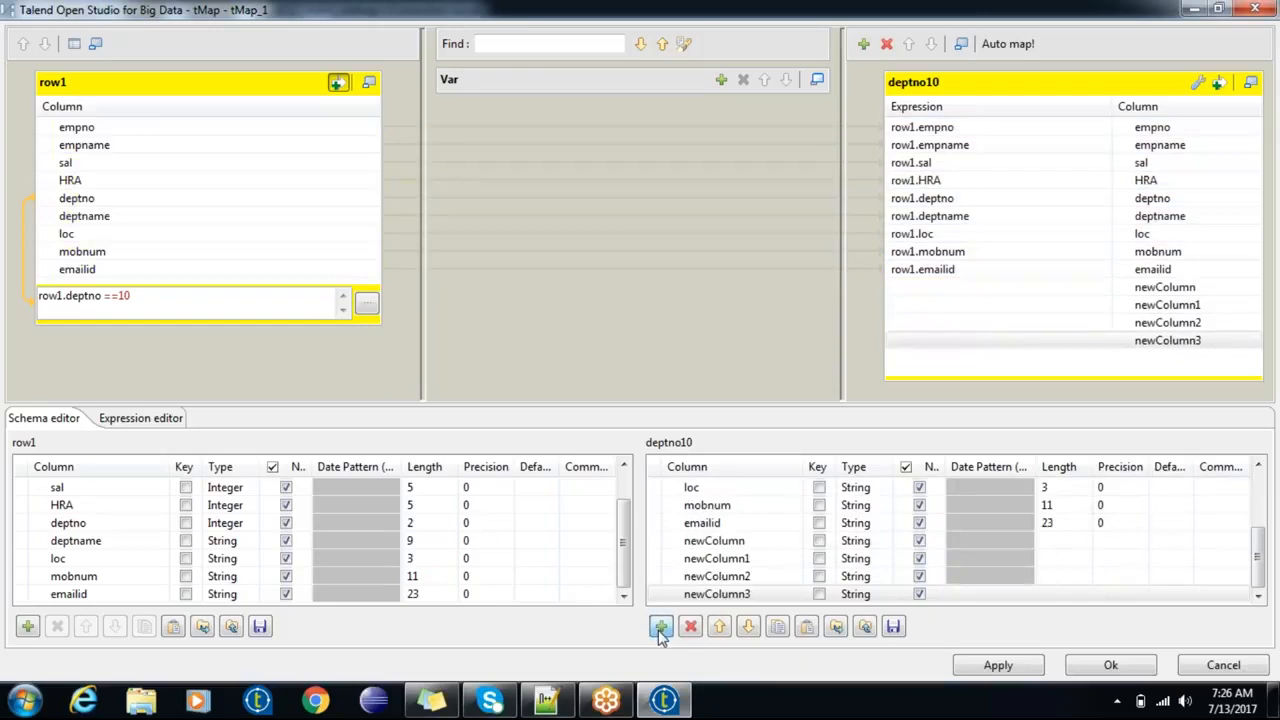
pyautogui.click(660, 626)
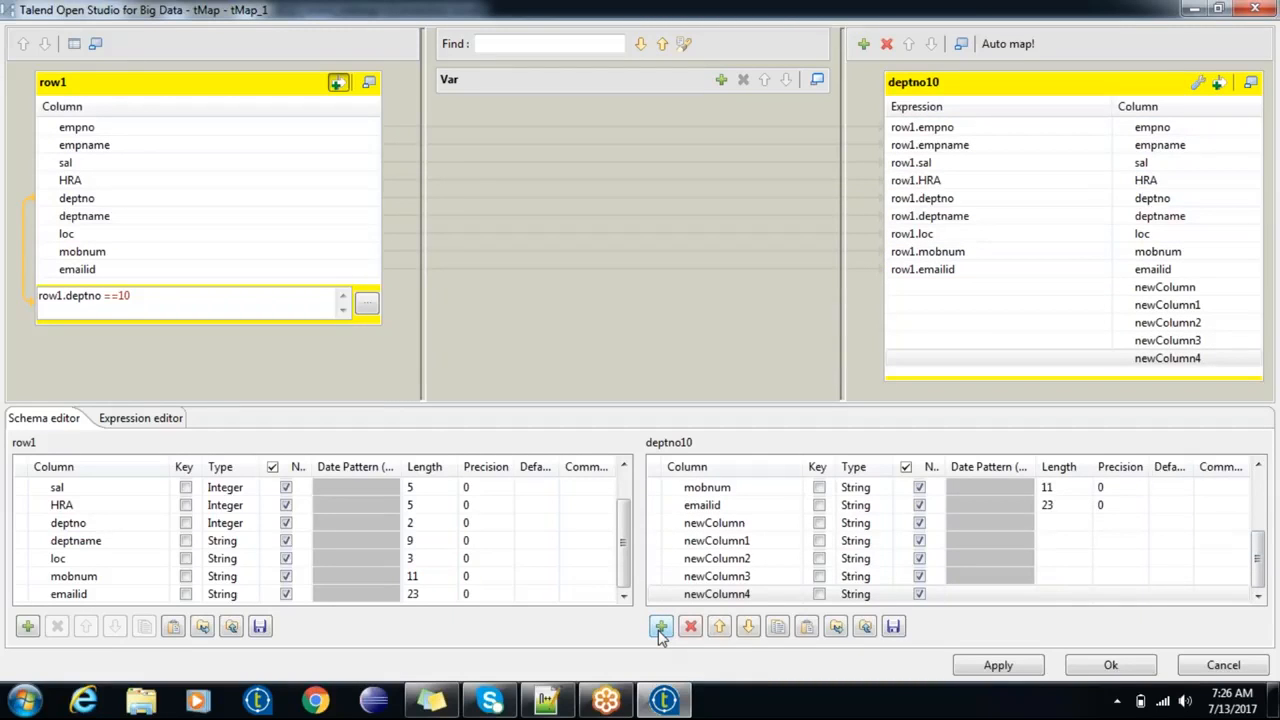
# Step: Name the first two new deptno10 columns country and country_code, and set the type of country_code to int | Integer
pyautogui.click(740, 523)
pyautogui.write('country')
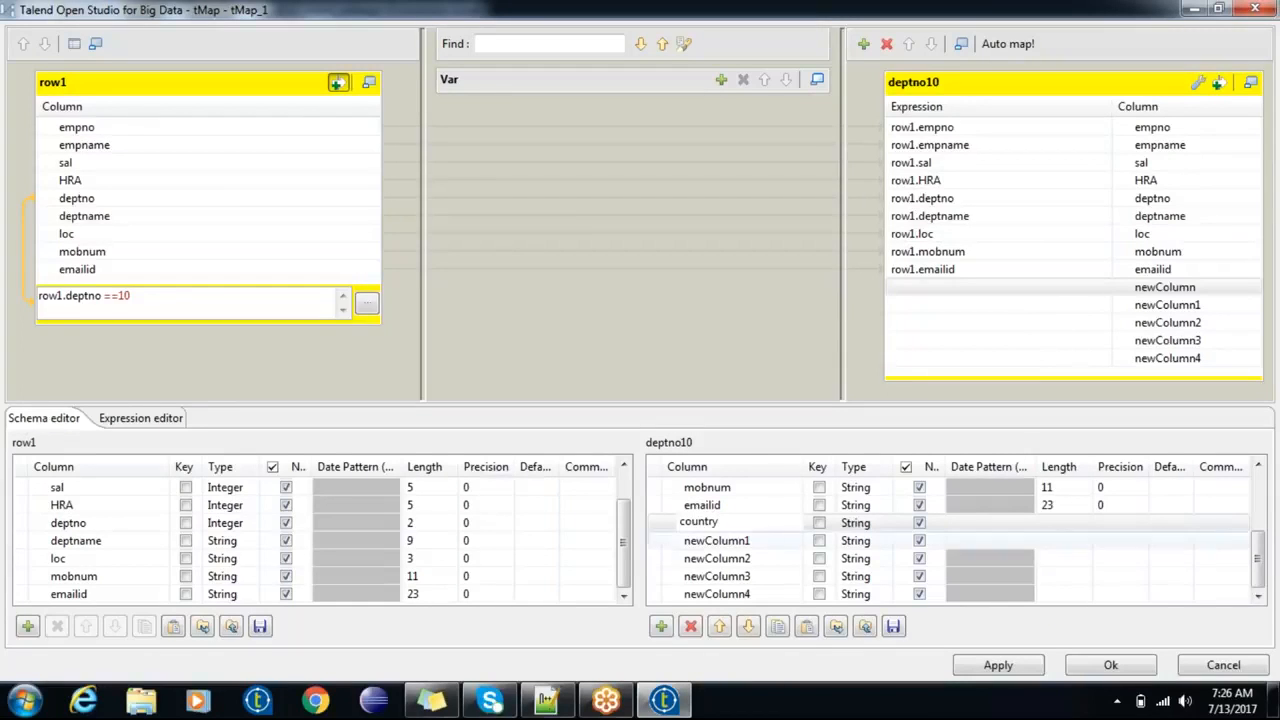
pyautogui.click(740, 541)
pyautogui.write('country')
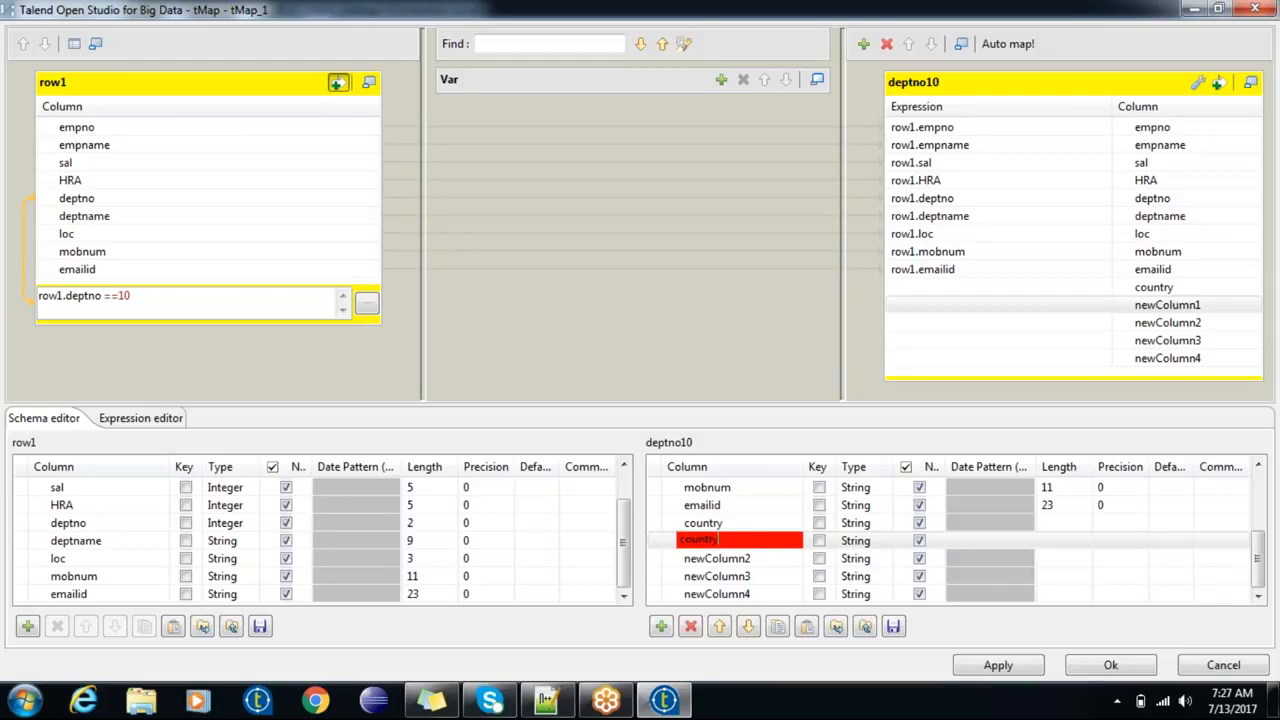
pyautogui.write('_code')
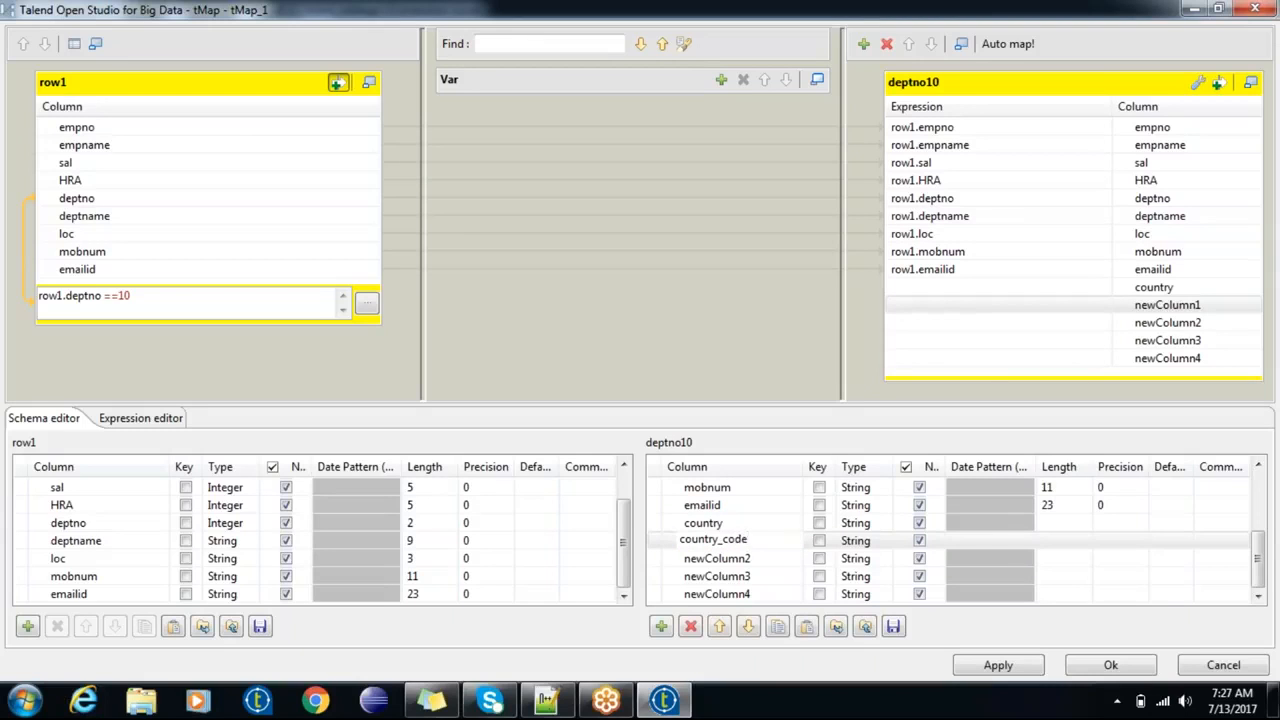
pyautogui.click(857, 543)
pyautogui.click(896, 542)
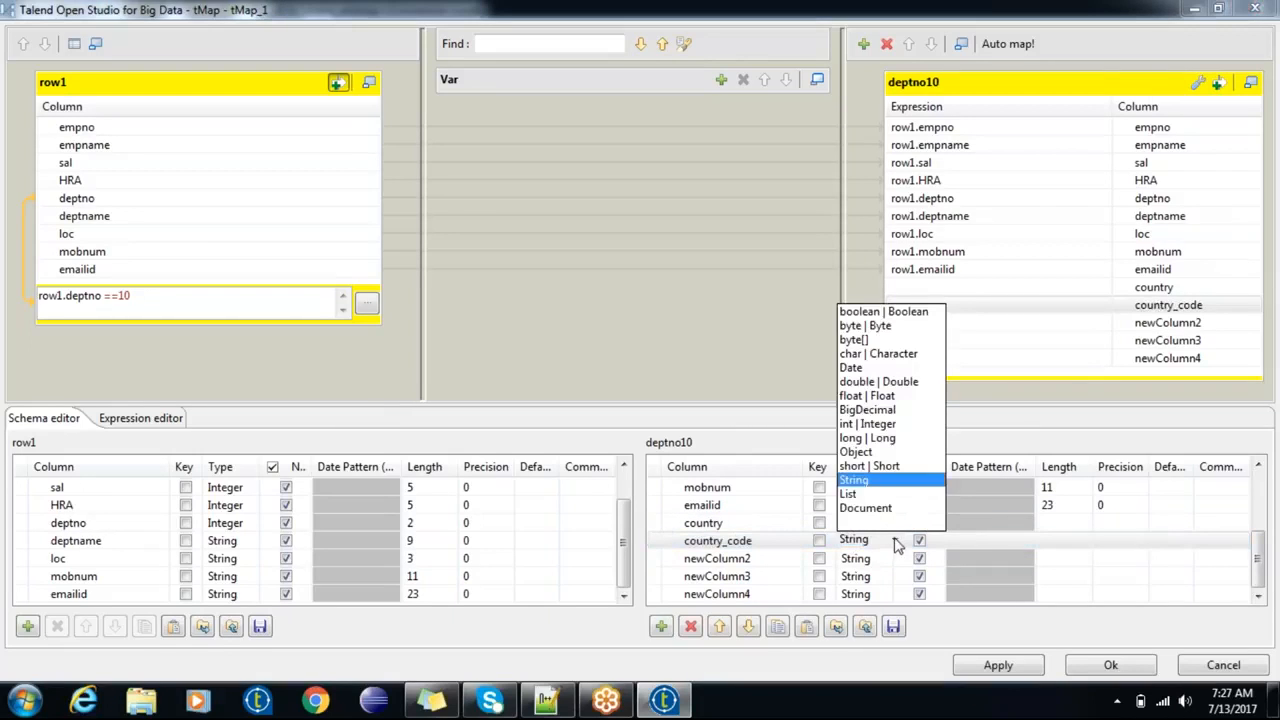
pyautogui.click(870, 424)
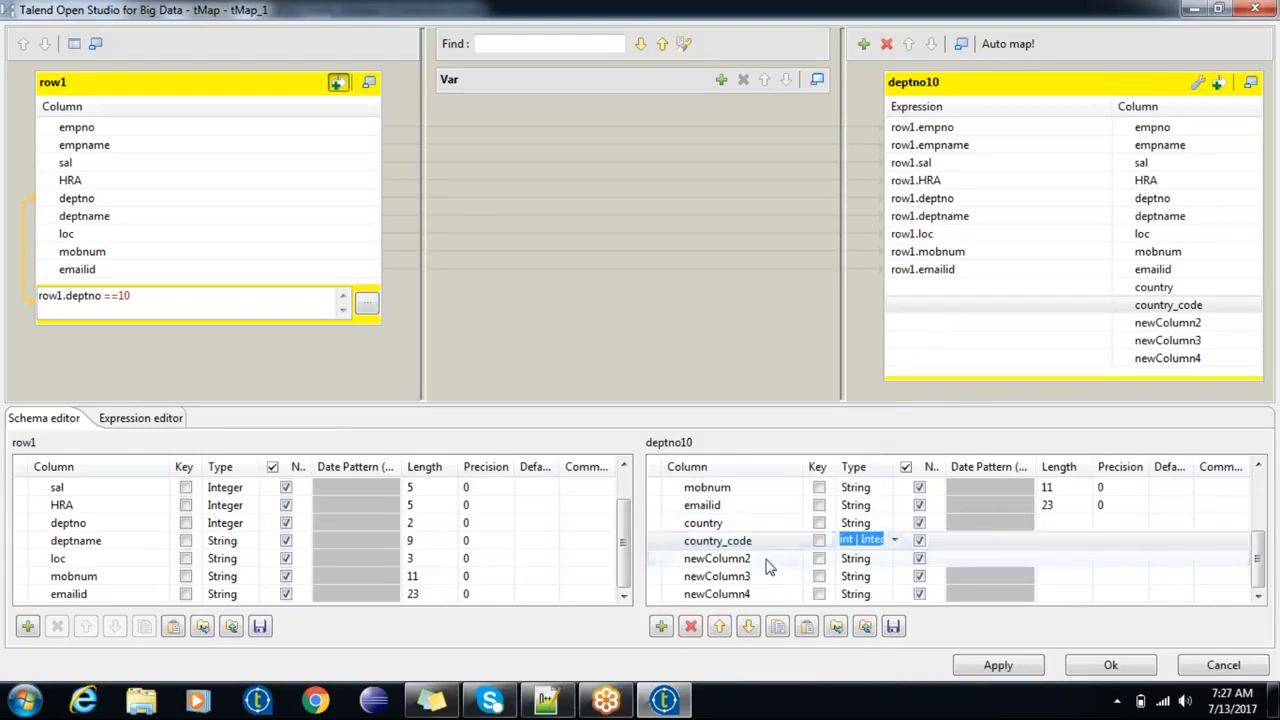
# Step: Name the third new deptno10 column full_sal and set its type to int | Integer
pyautogui.click(766, 561)
pyautogui.write('full_sal')
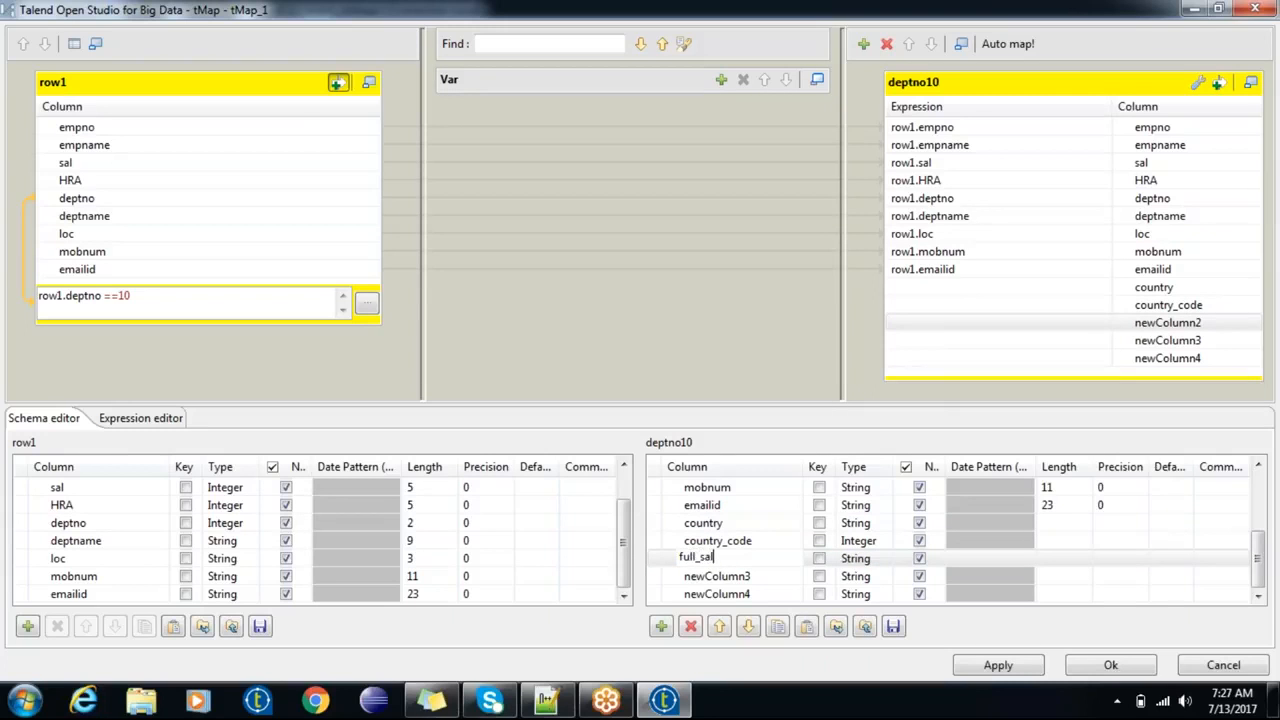
pyautogui.press('Tab')
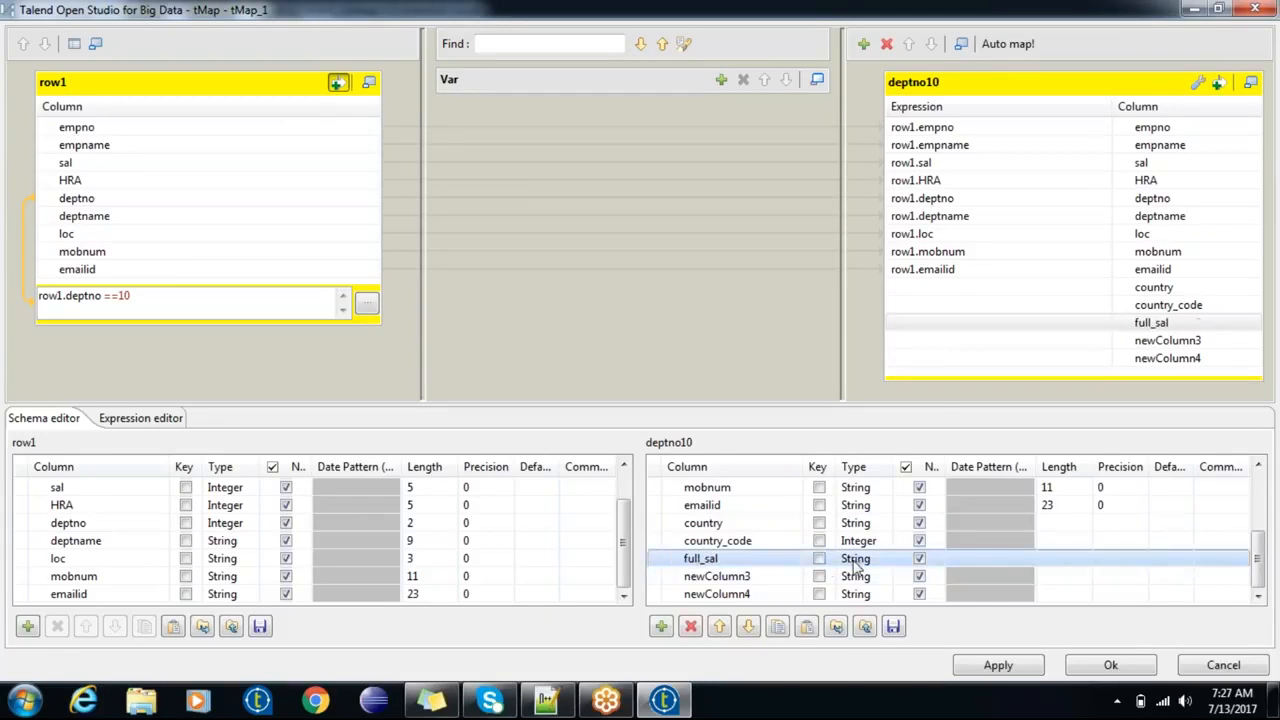
pyautogui.click(894, 558)
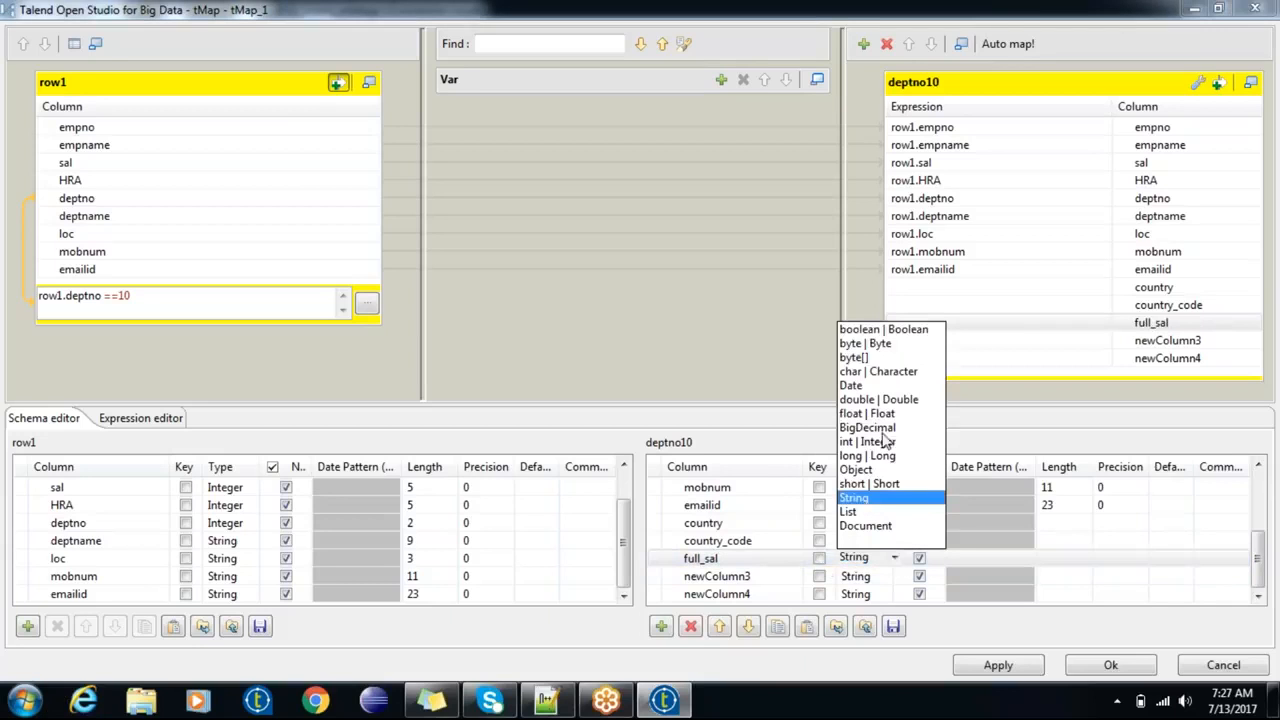
pyautogui.click(882, 443)
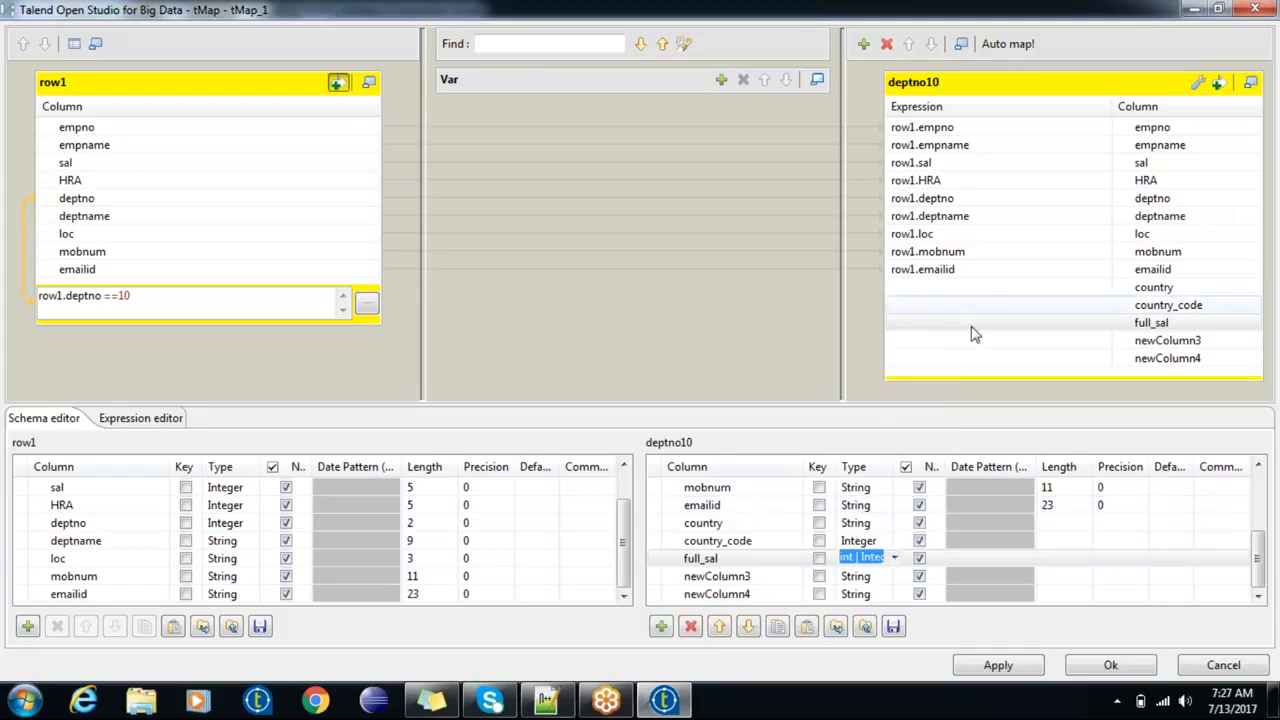
pyautogui.click(998, 325)
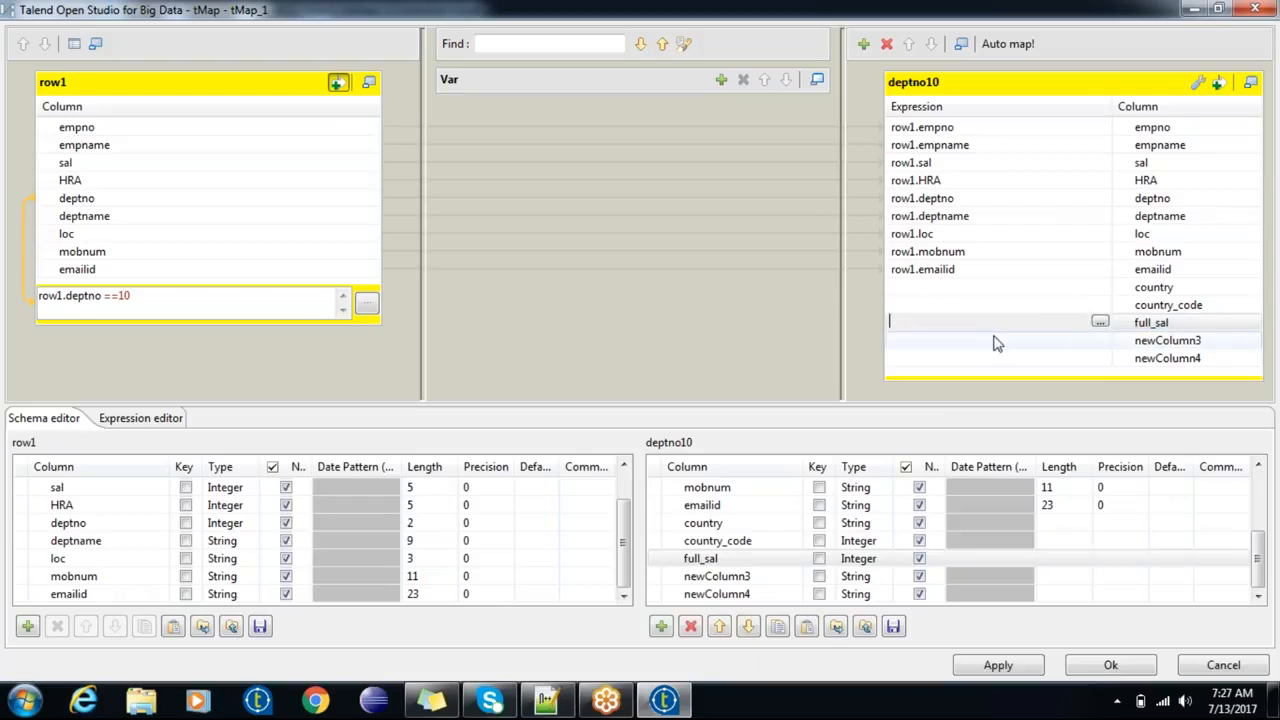
# Step: Name the fourth new deptno10 column full_name and check the mappings of the empname and deptname columns in row1
pyautogui.click(715, 577)
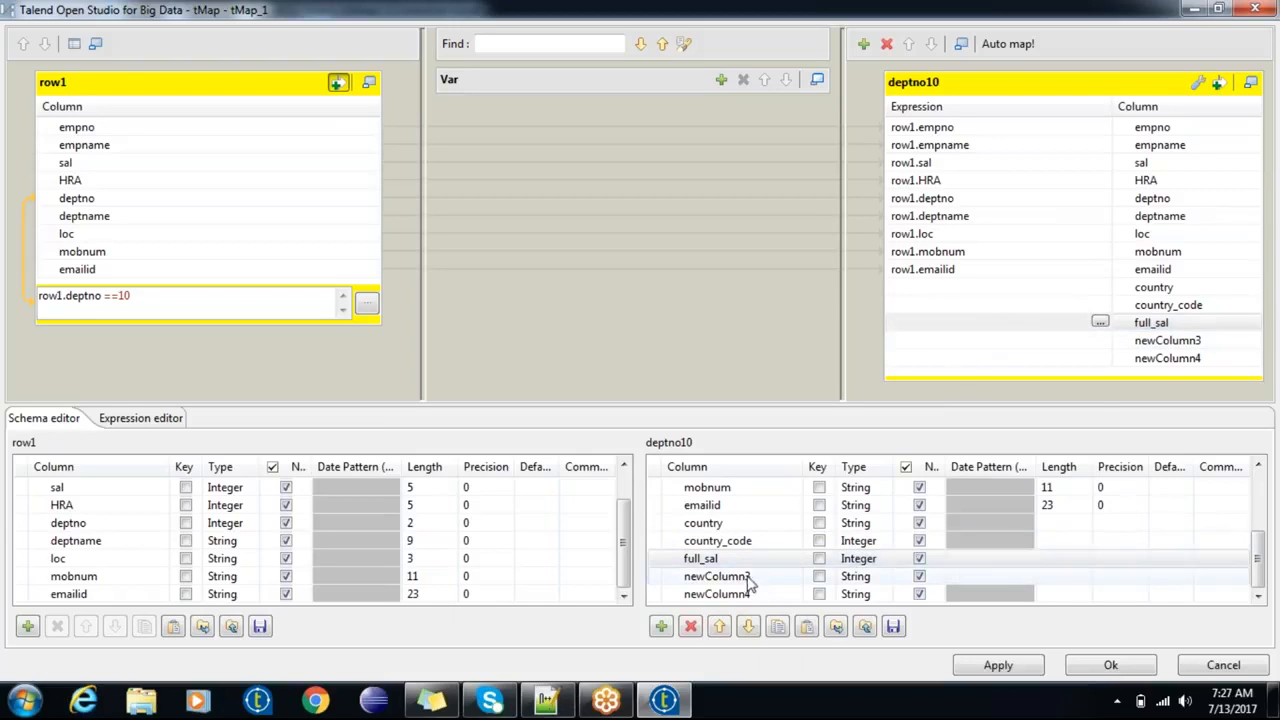
pyautogui.click(748, 577)
pyautogui.write('full_name')
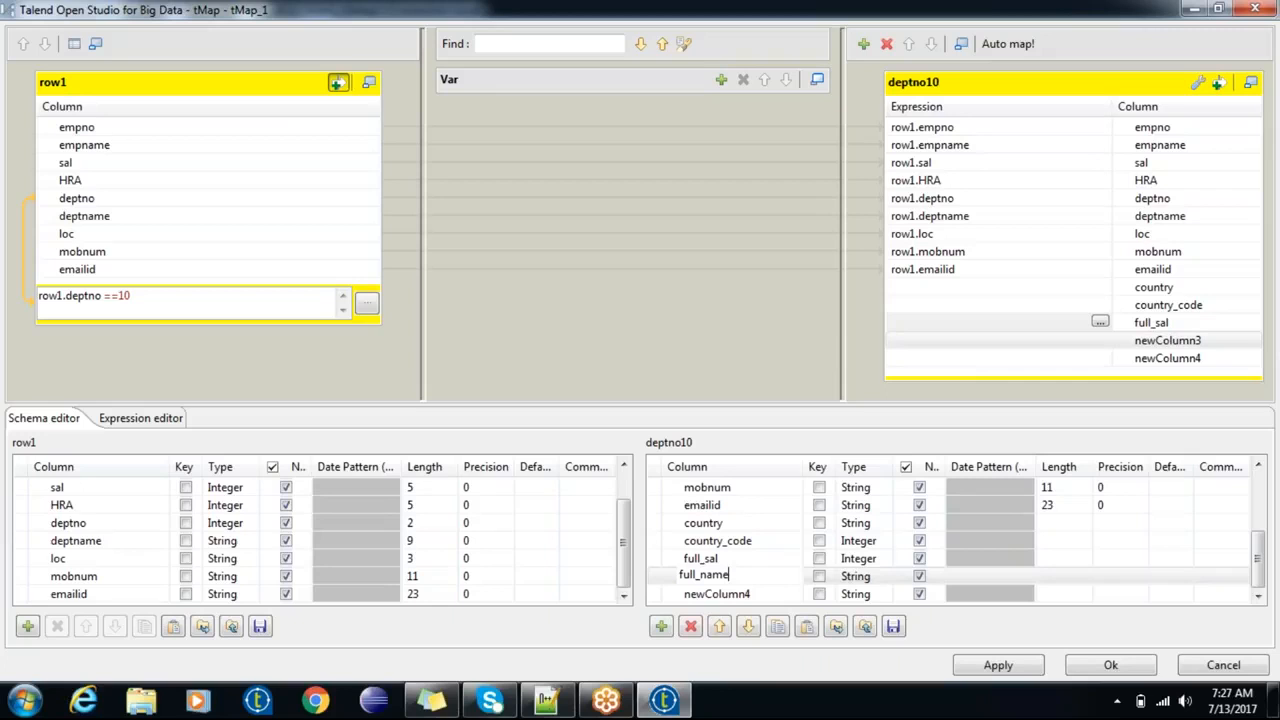
pyautogui.press('Tab')
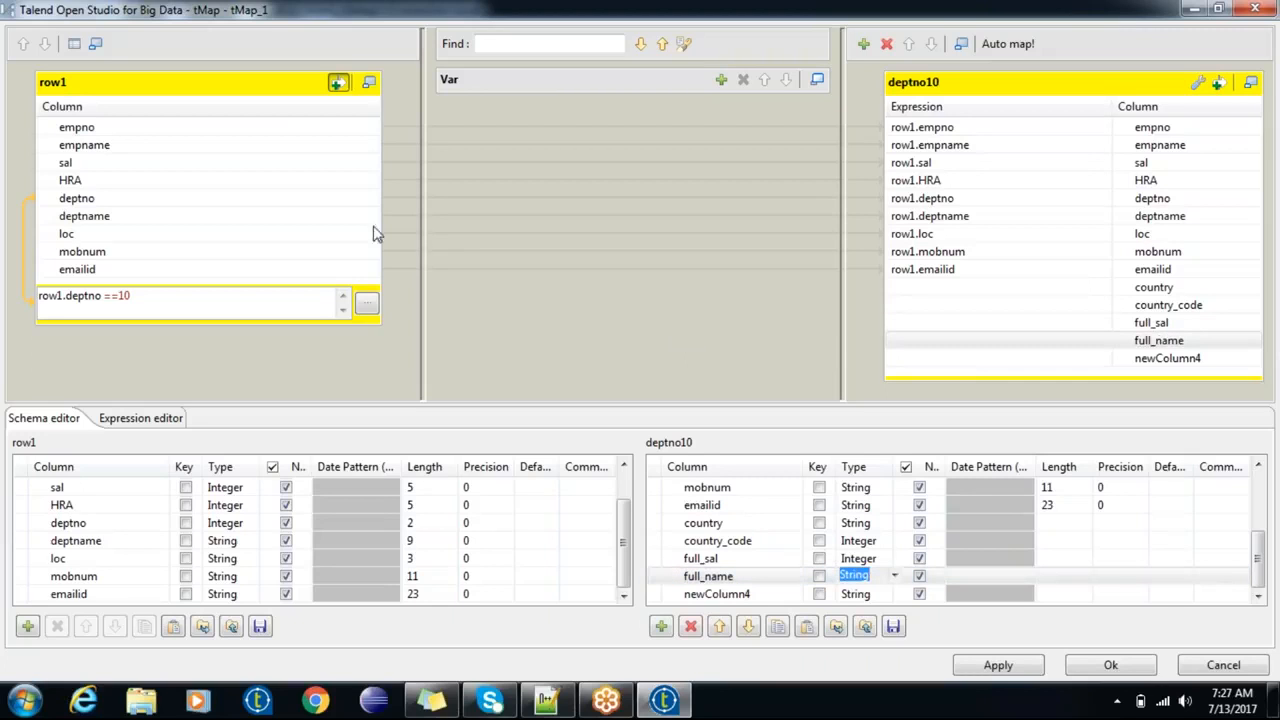
pyautogui.click(183, 149)
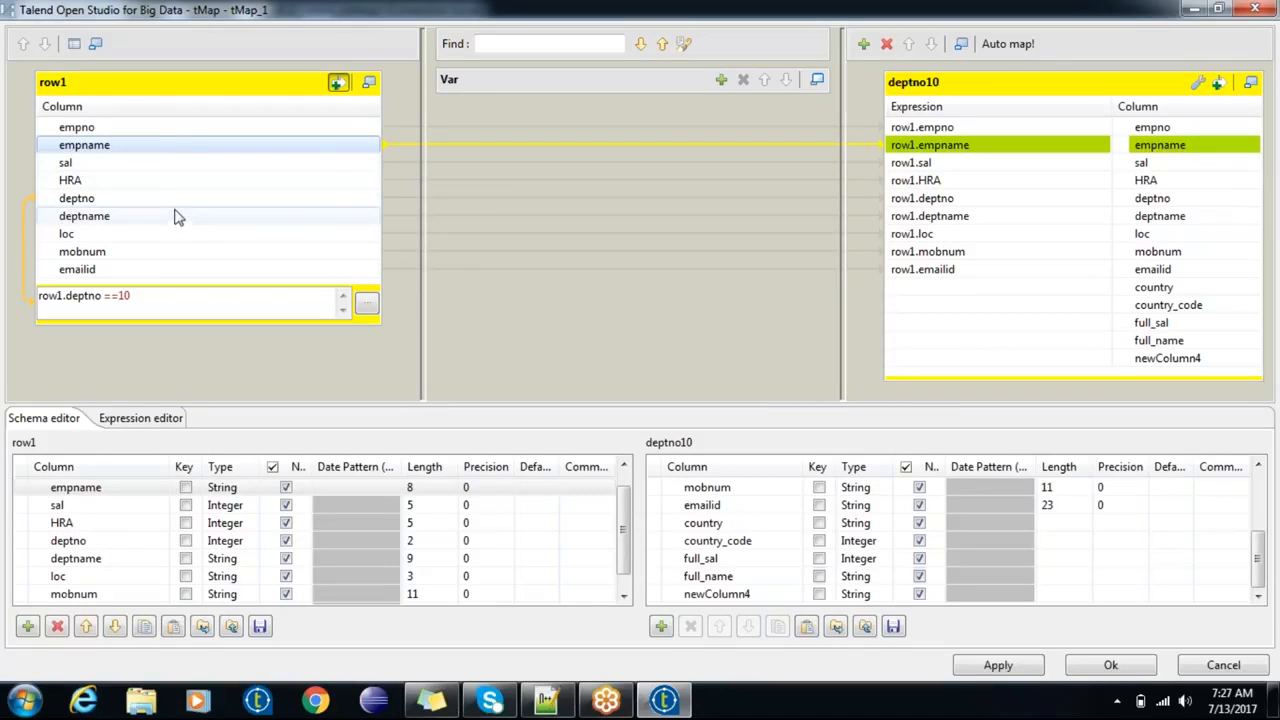
pyautogui.click(182, 215)
pyautogui.click(186, 147)
pyautogui.click(186, 217)
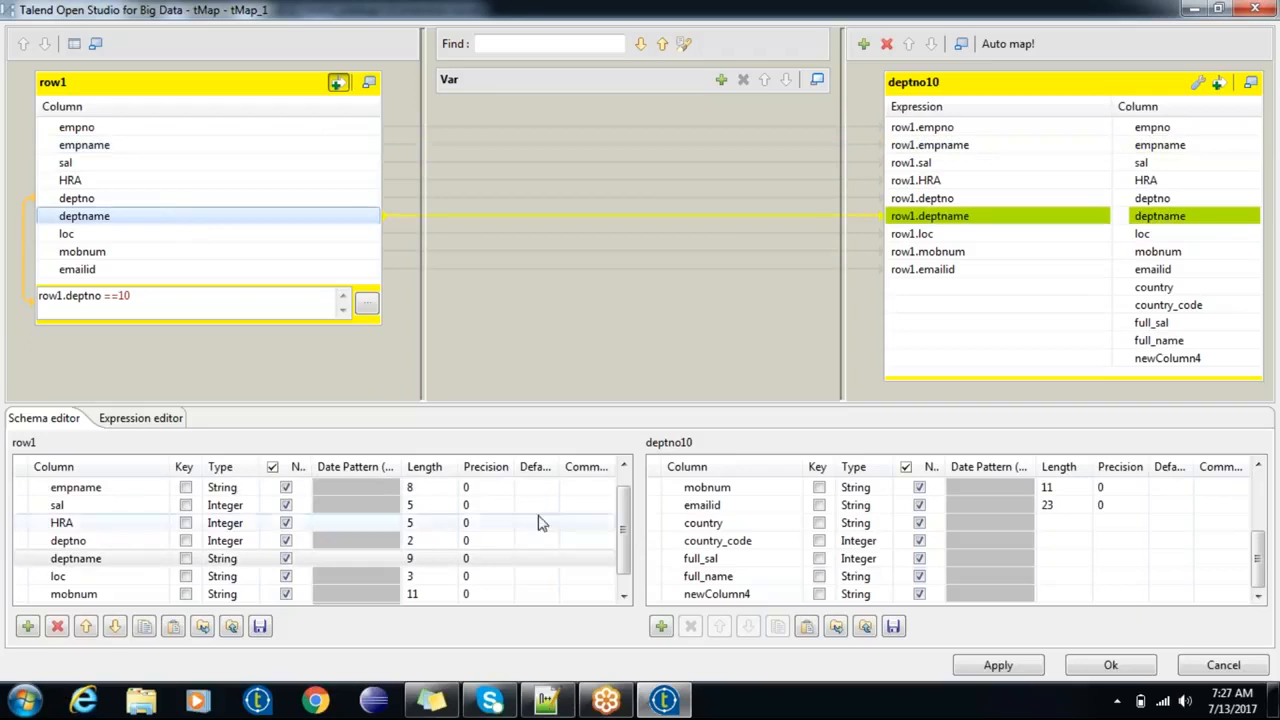
# Step: Name the last new deptno10 column etl_load_date and set its type to Date
pyautogui.click(712, 593)
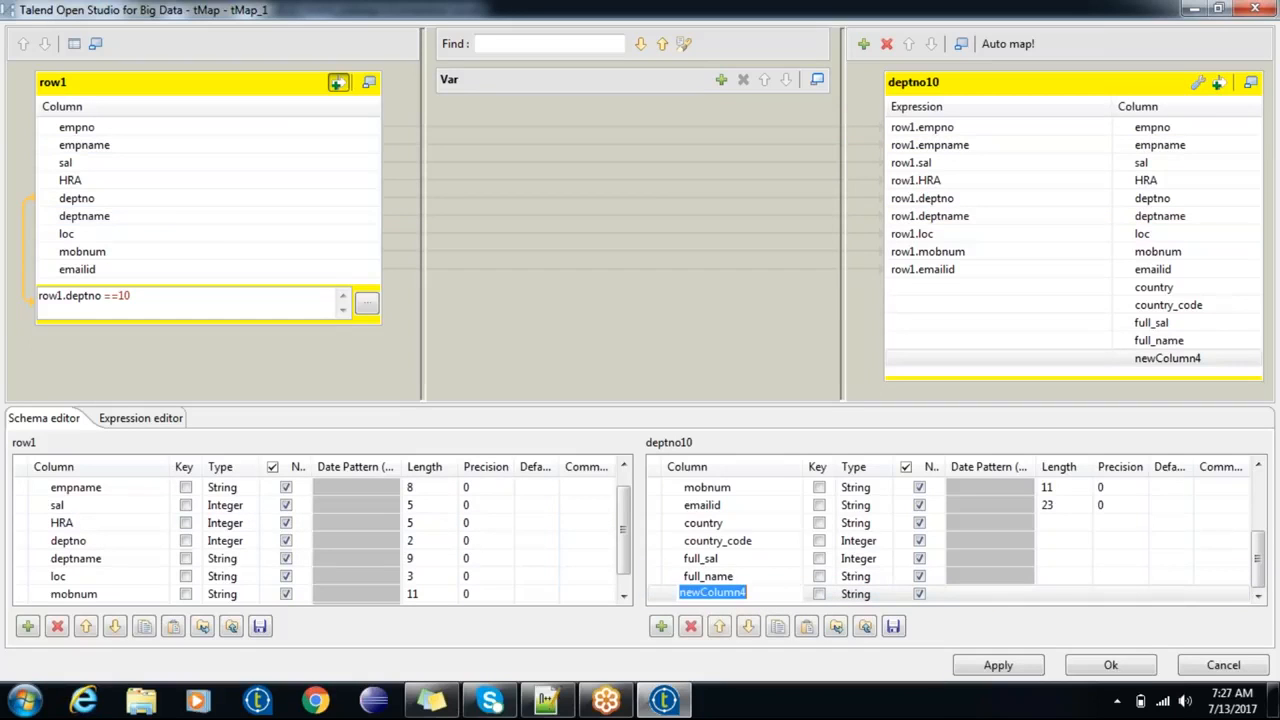
pyautogui.write('etl_load_')
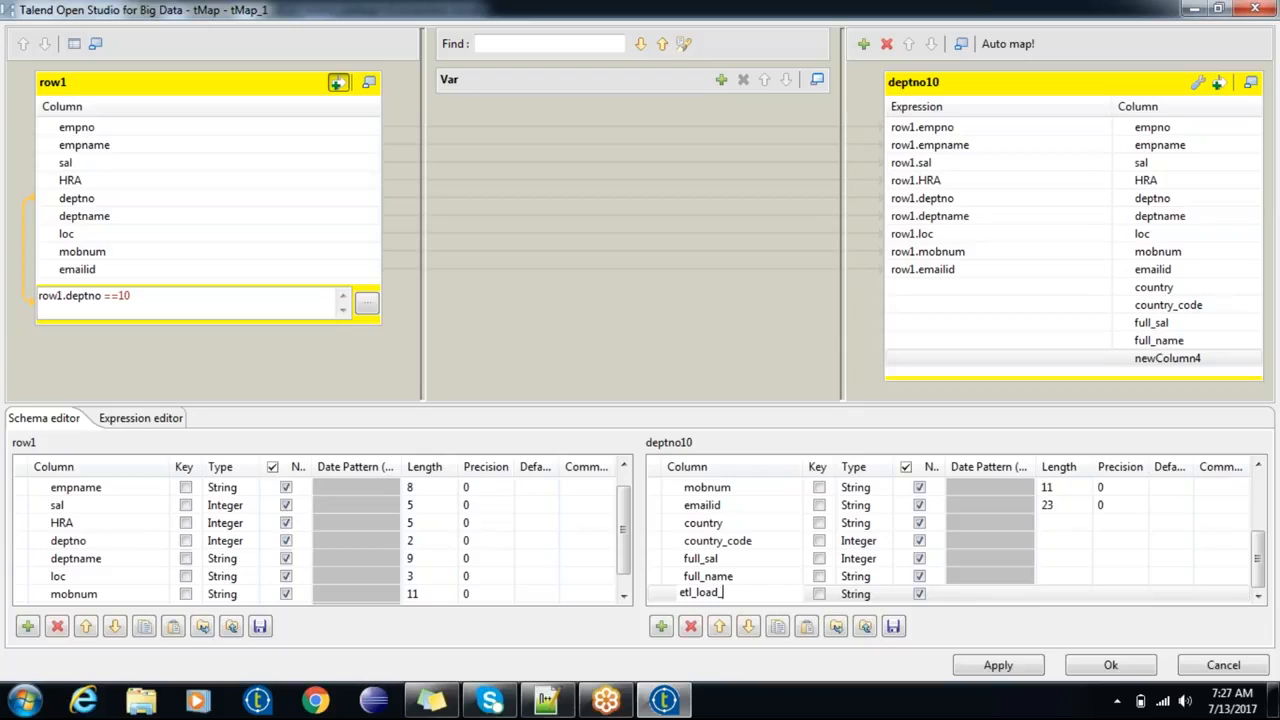
pyautogui.write('date')
pyautogui.click(893, 595)
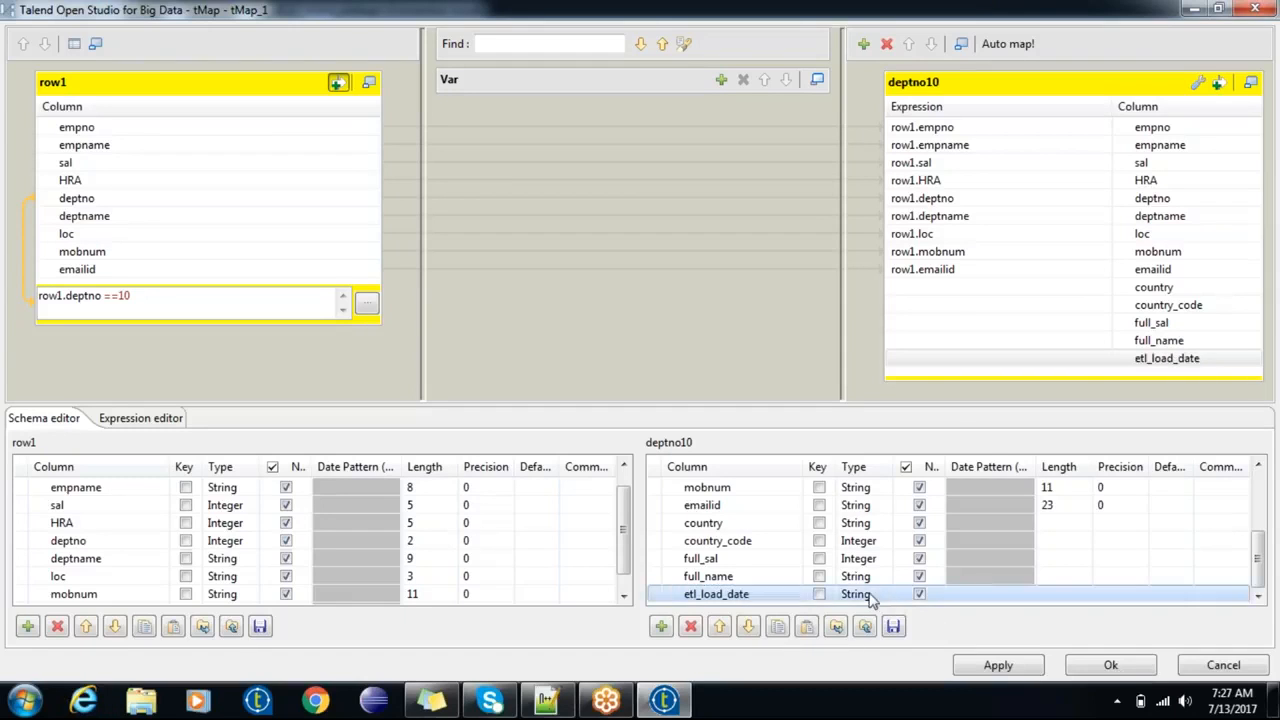
pyautogui.click(896, 594)
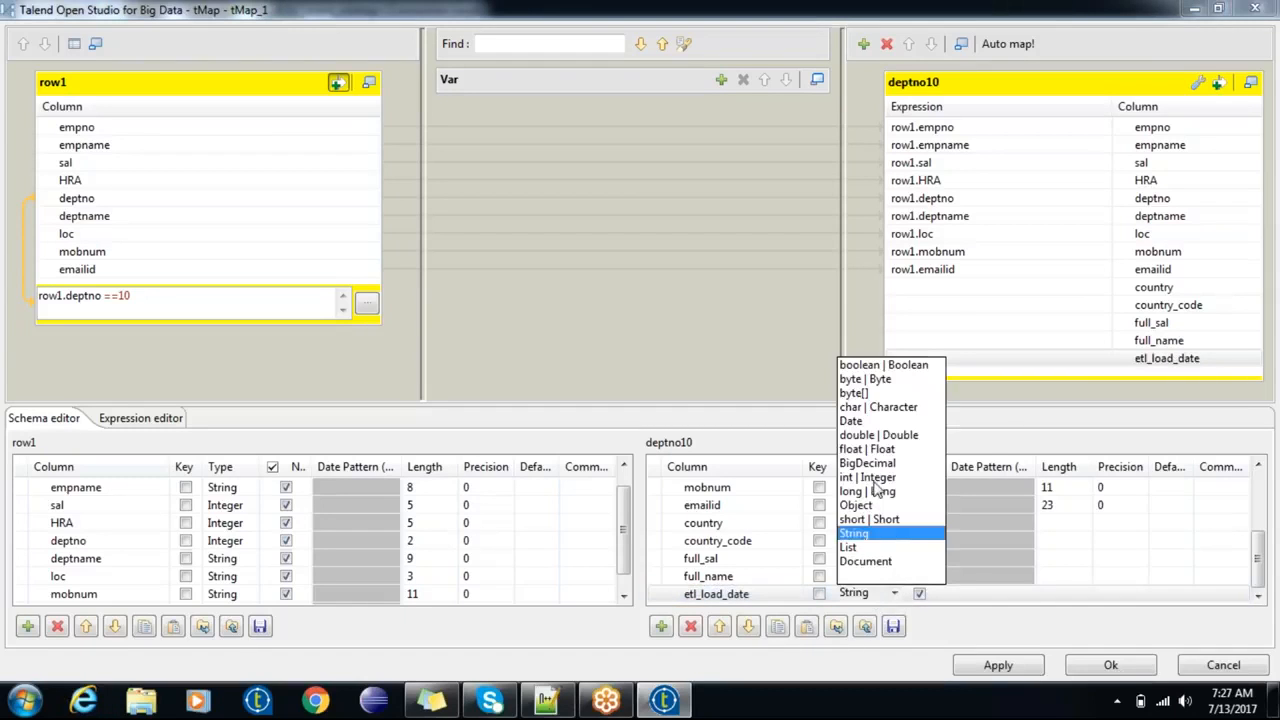
pyautogui.click(855, 421)
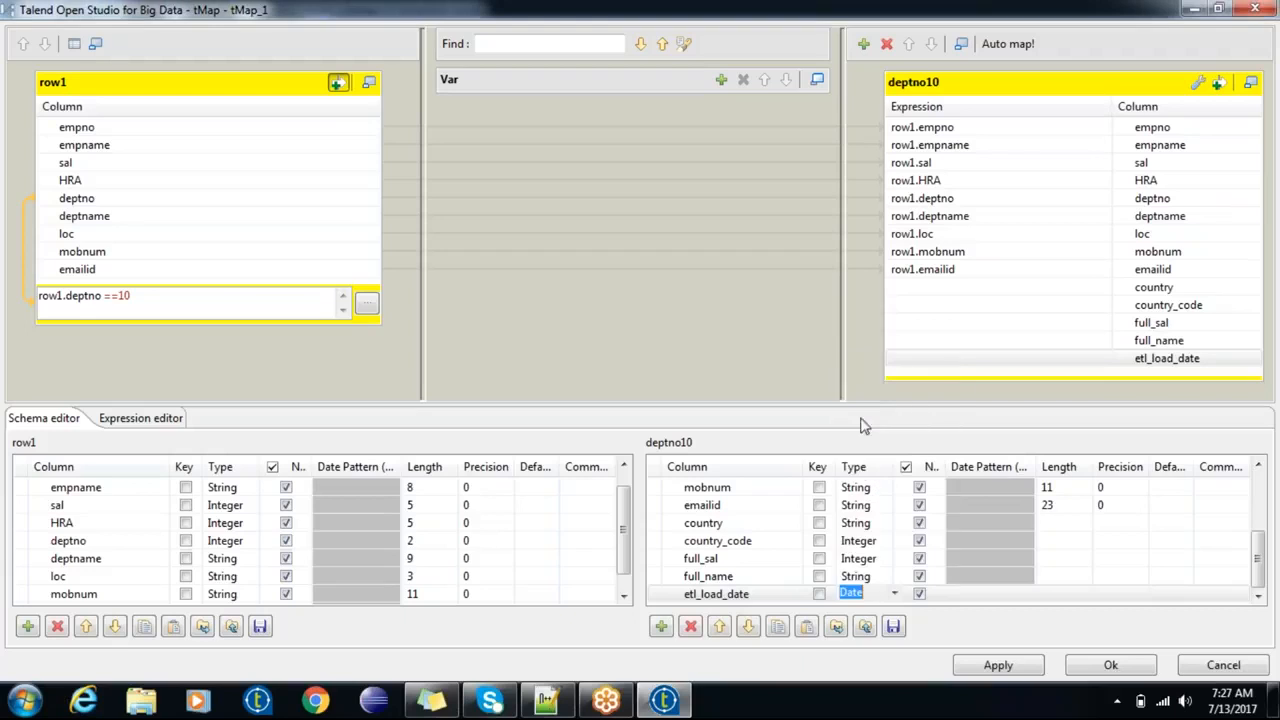
# Step: Set the expression of the country output column to the constant "India"
pyautogui.click(1177, 287)
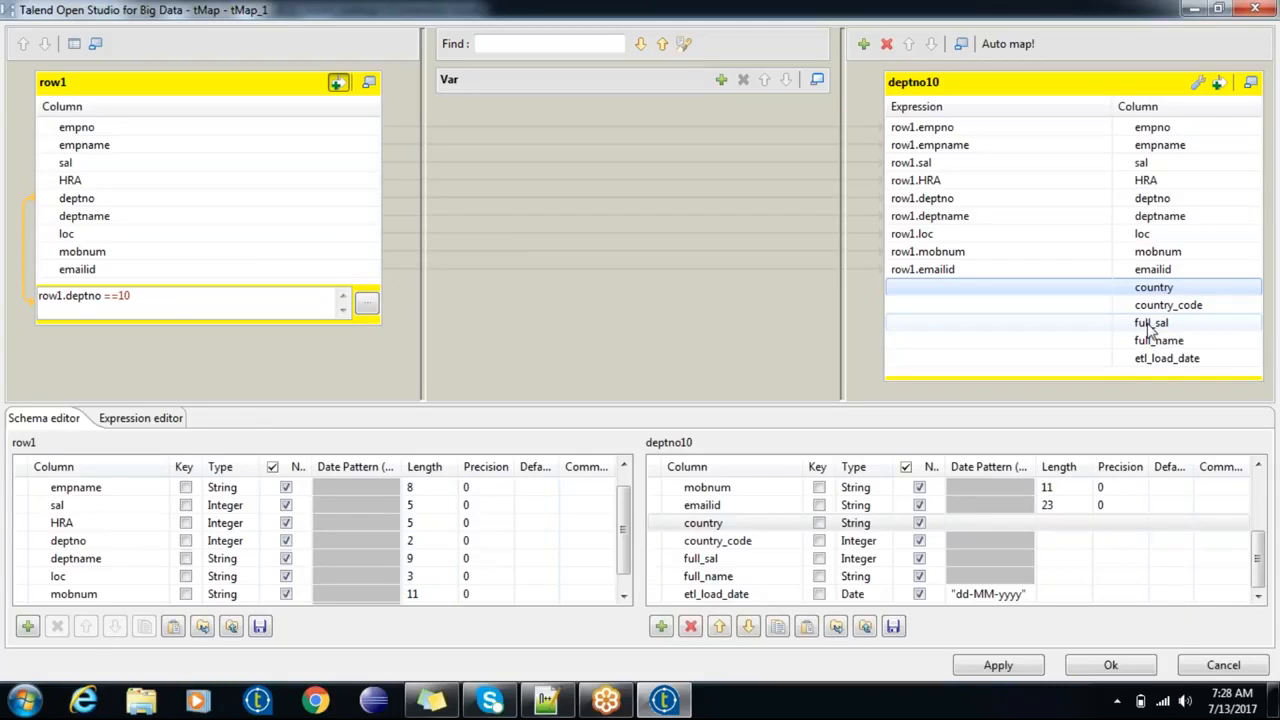
pyautogui.click(1089, 292)
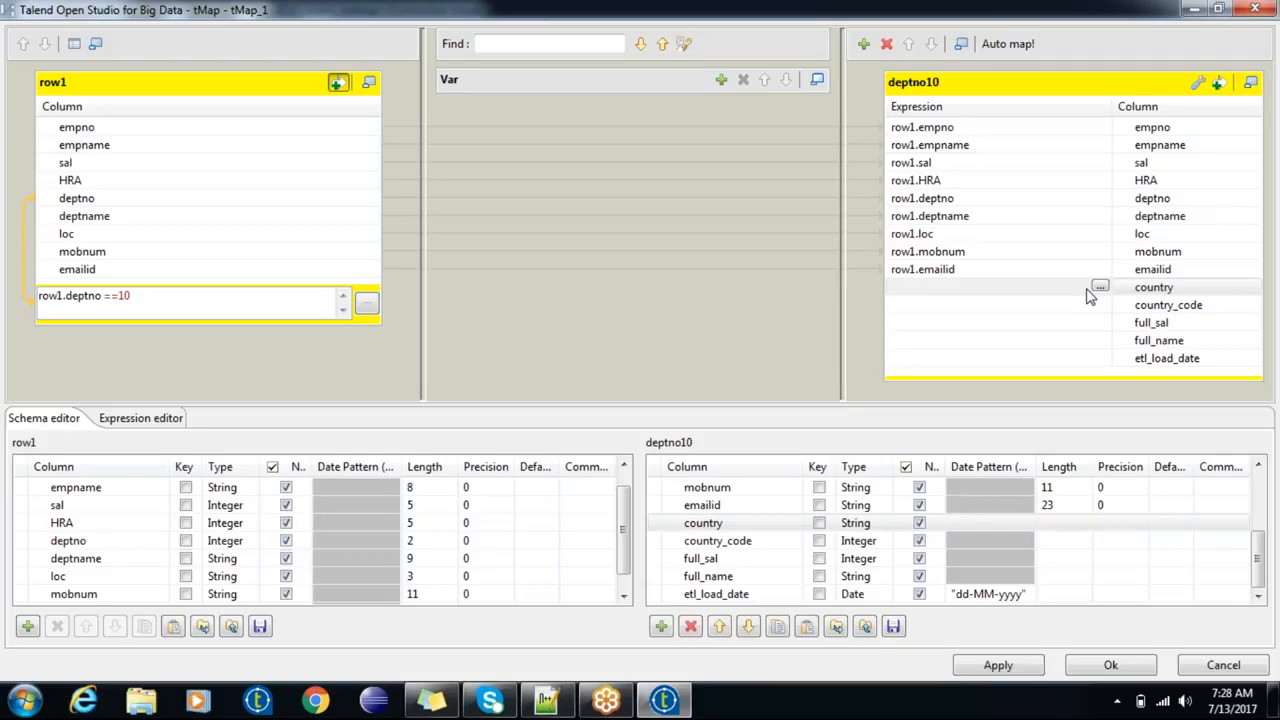
pyautogui.write('"India')
pyautogui.click(1158, 292)
pyautogui.click(866, 525)
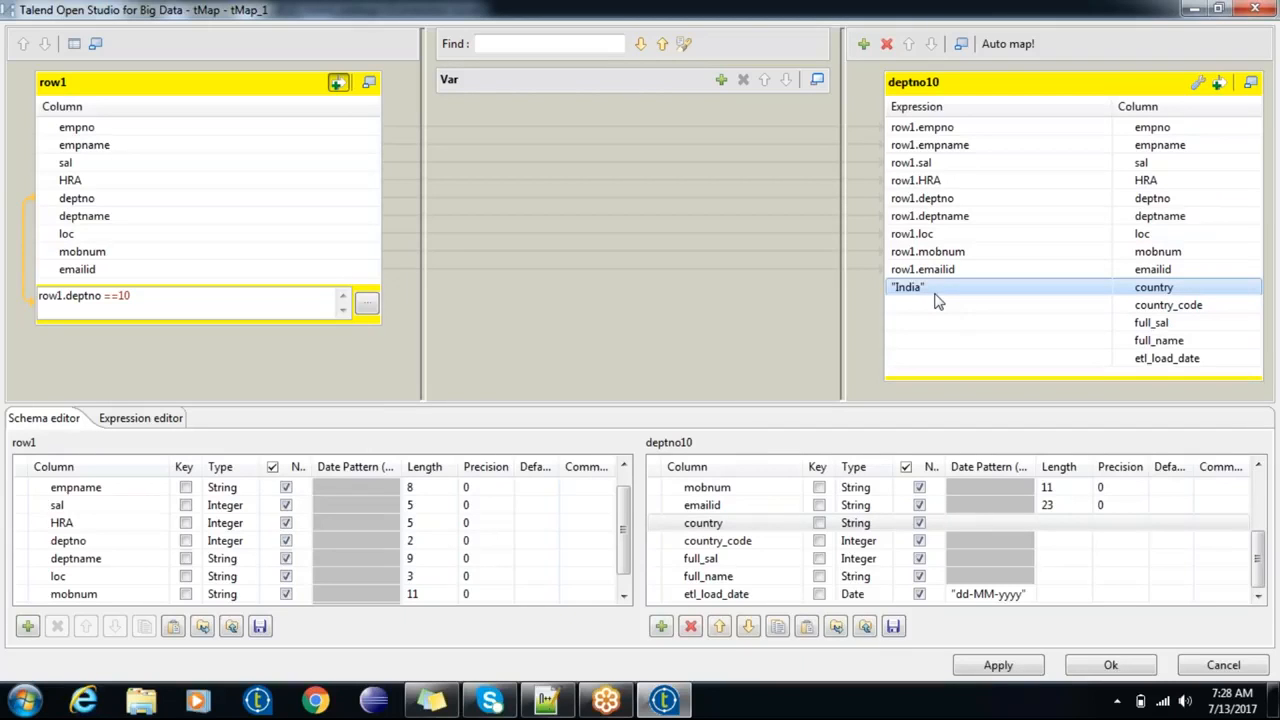
# Step: Set the expression of the country_code output column to 500000
pyautogui.click(944, 306)
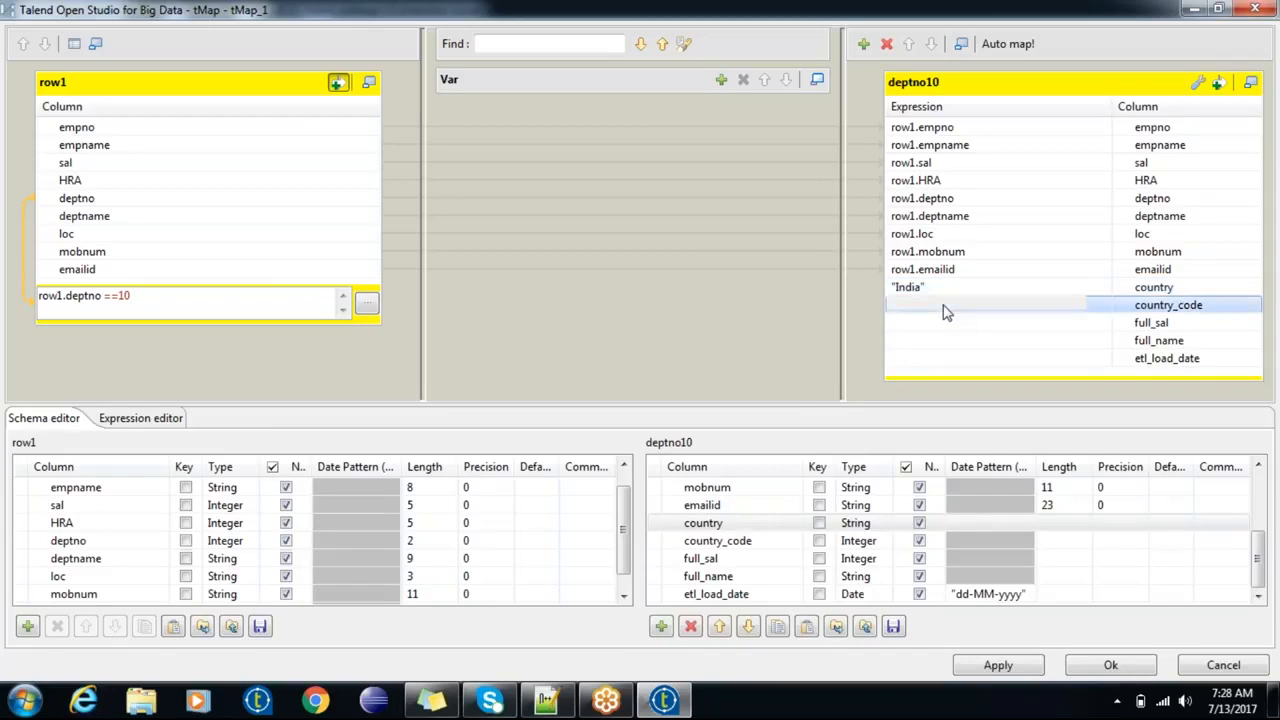
pyautogui.write('500000')
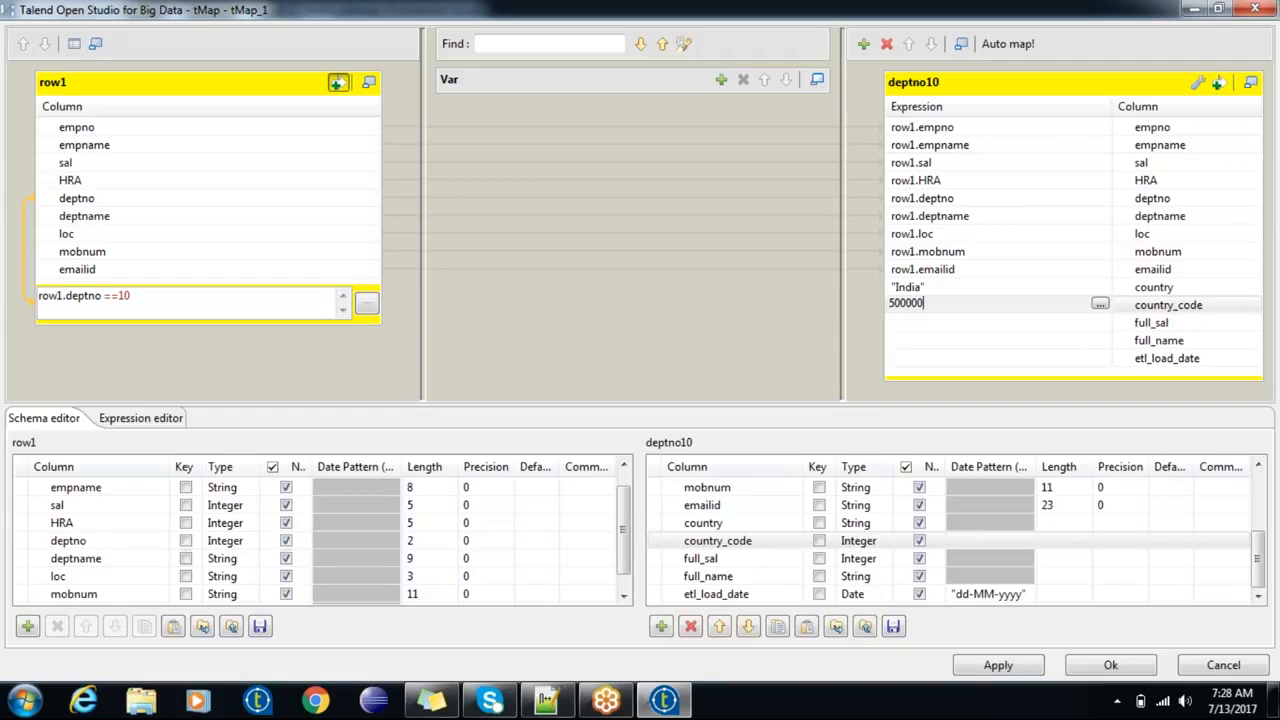
pyautogui.press('Return')
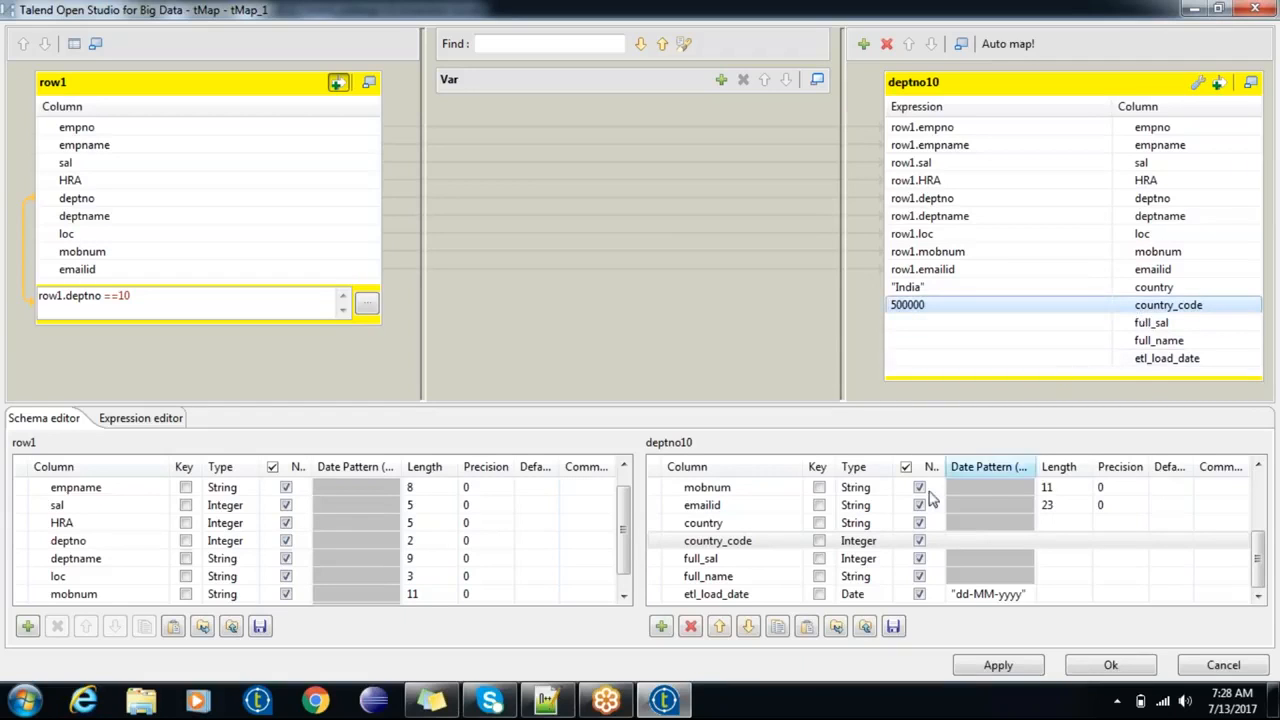
# Step: Map sal and HRA from row1 to the full_sal output column and make its expression row1.sal + row1.HRA
pyautogui.click(926, 322)
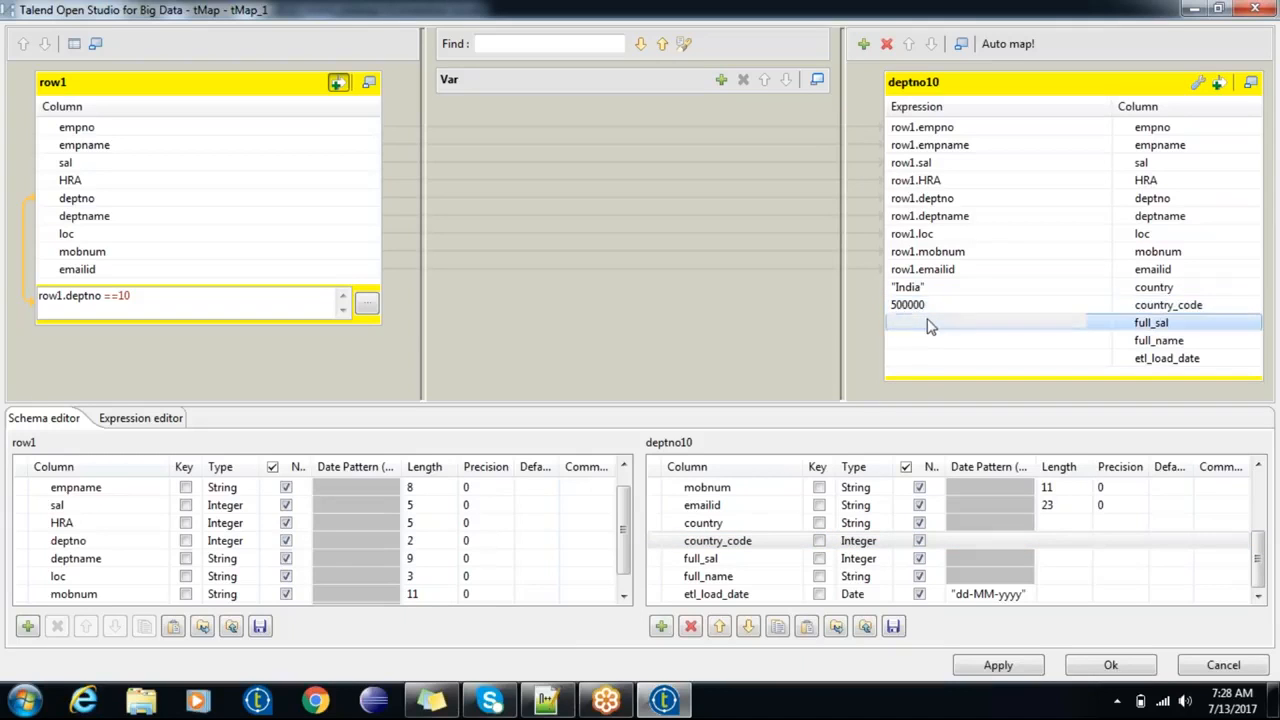
pyautogui.moveTo(249, 164); pyautogui.dragTo(907, 324)
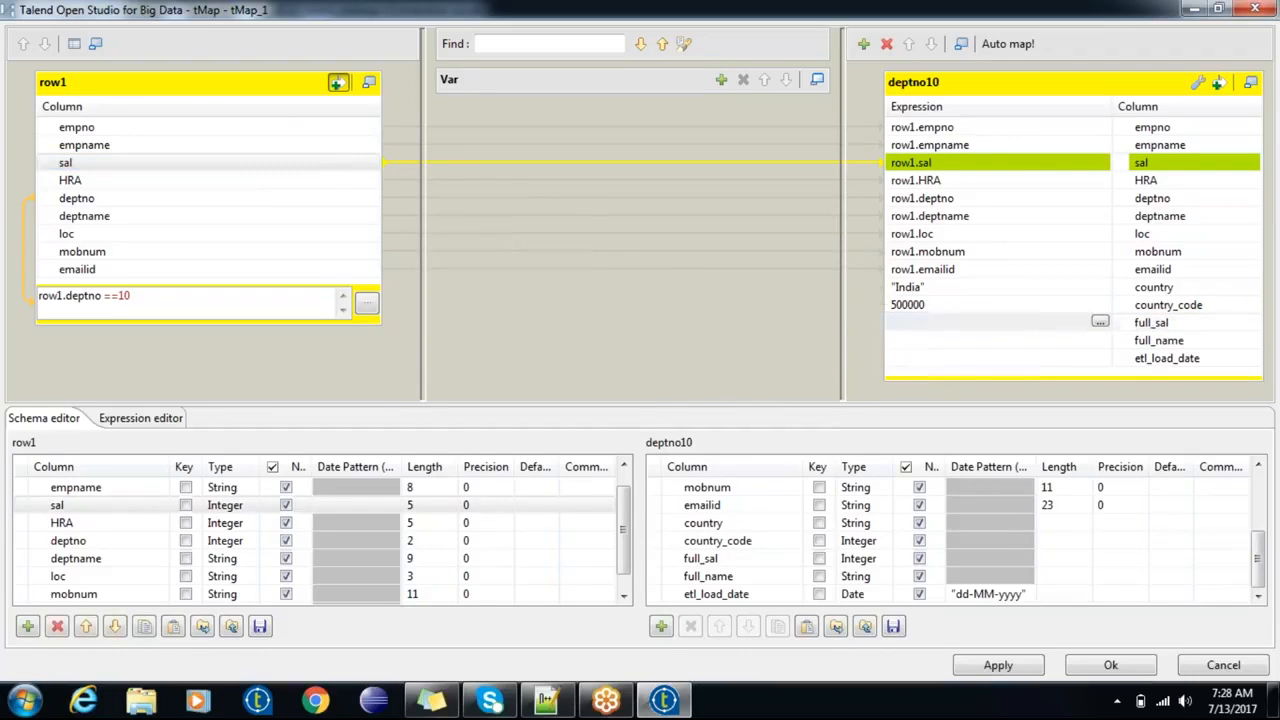
pyautogui.moveTo(166, 184); pyautogui.dragTo(968, 328)
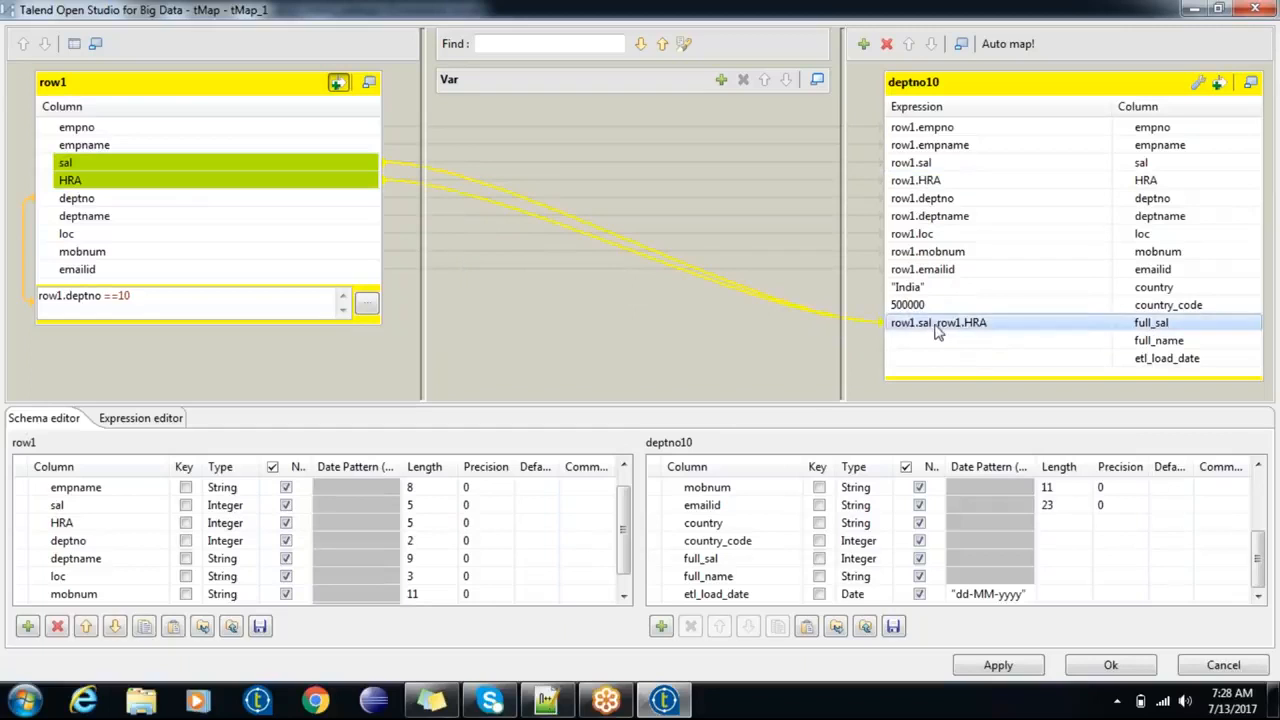
pyautogui.click(934, 325)
pyautogui.click(934, 325)
pyautogui.write('+')
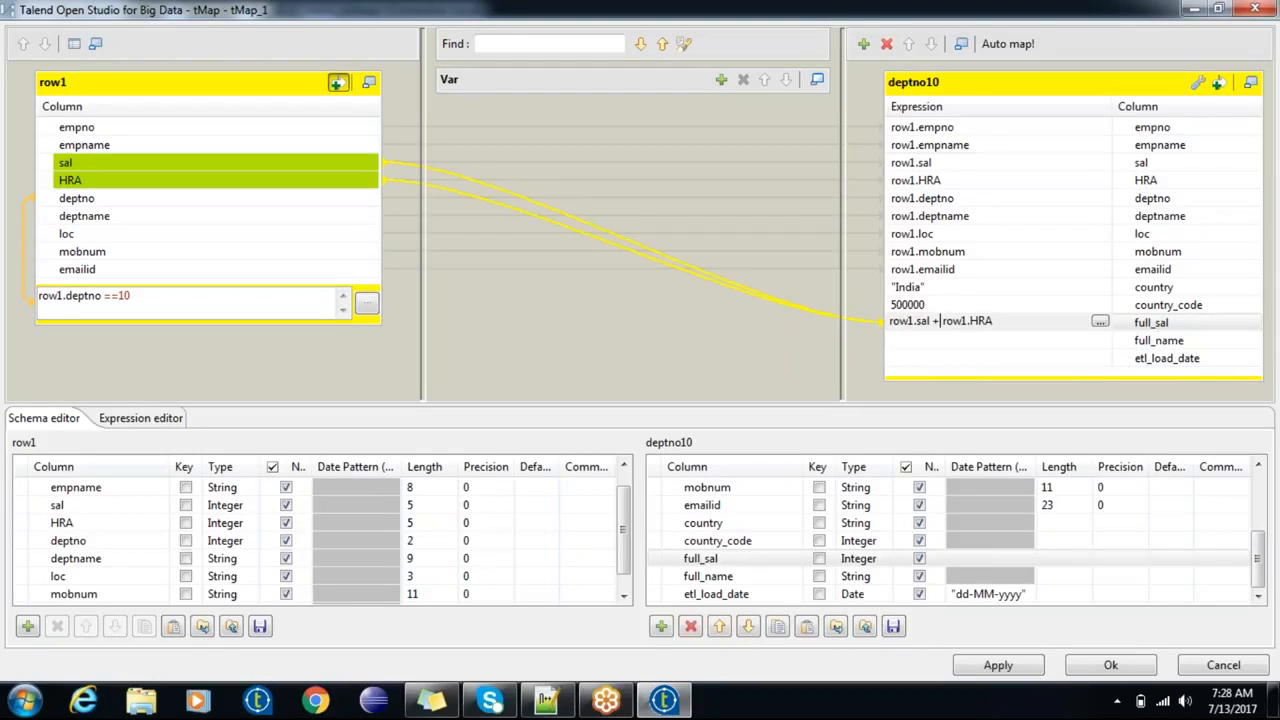
# Step: Map empname and deptname from row1 to full_name and make its expression row1.empname + row1.deptname
pyautogui.click(937, 343)
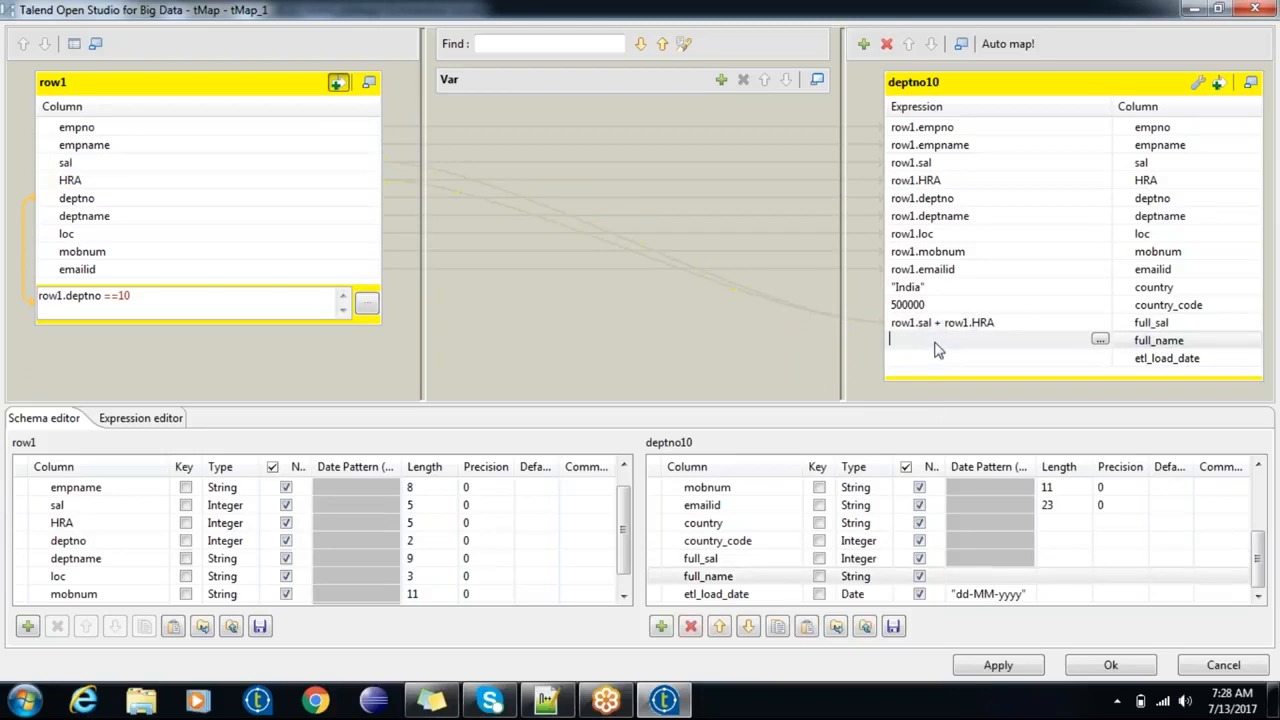
pyautogui.moveTo(228, 148); pyautogui.dragTo(952, 345)
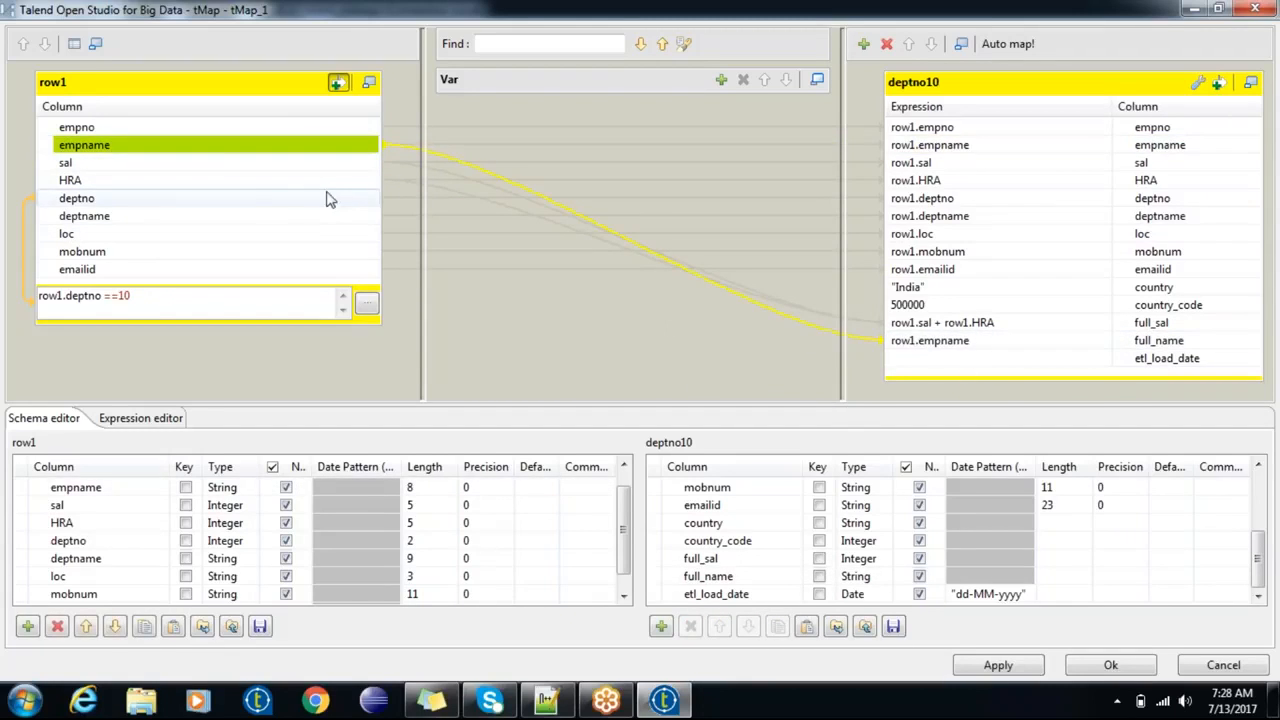
pyautogui.moveTo(251, 218); pyautogui.dragTo(960, 343)
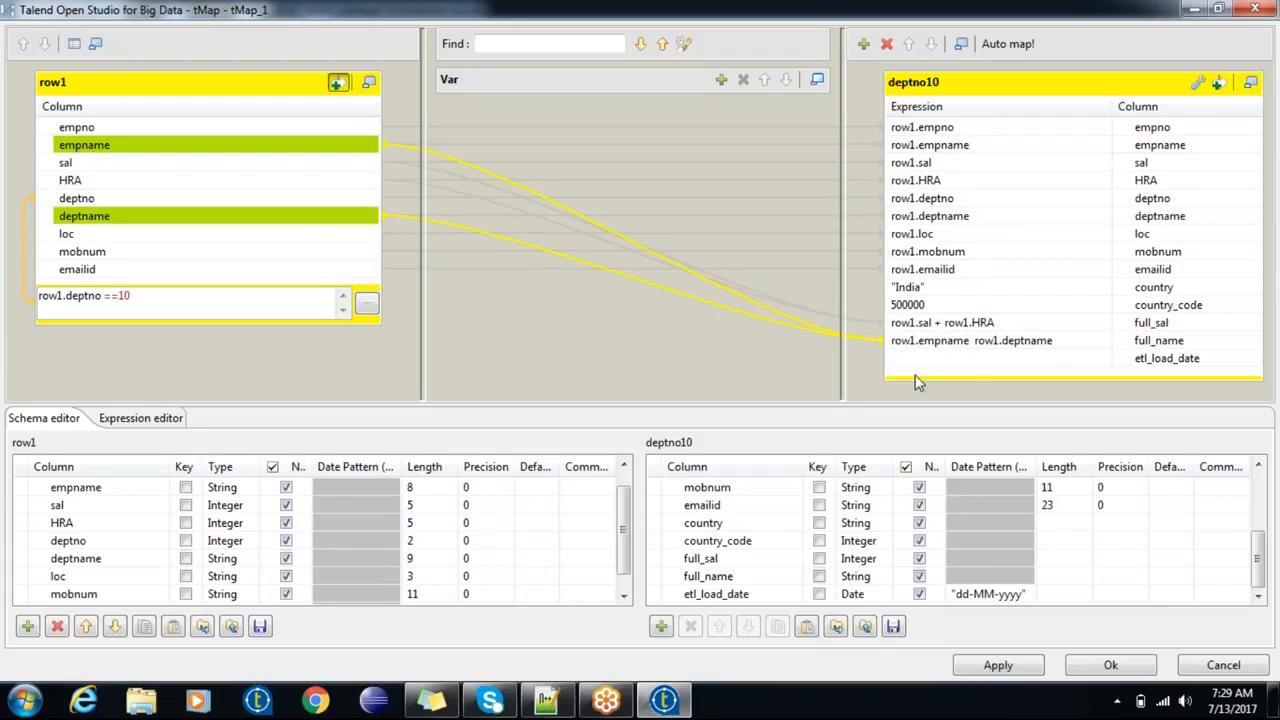
pyautogui.click(972, 341)
pyautogui.click(970, 341)
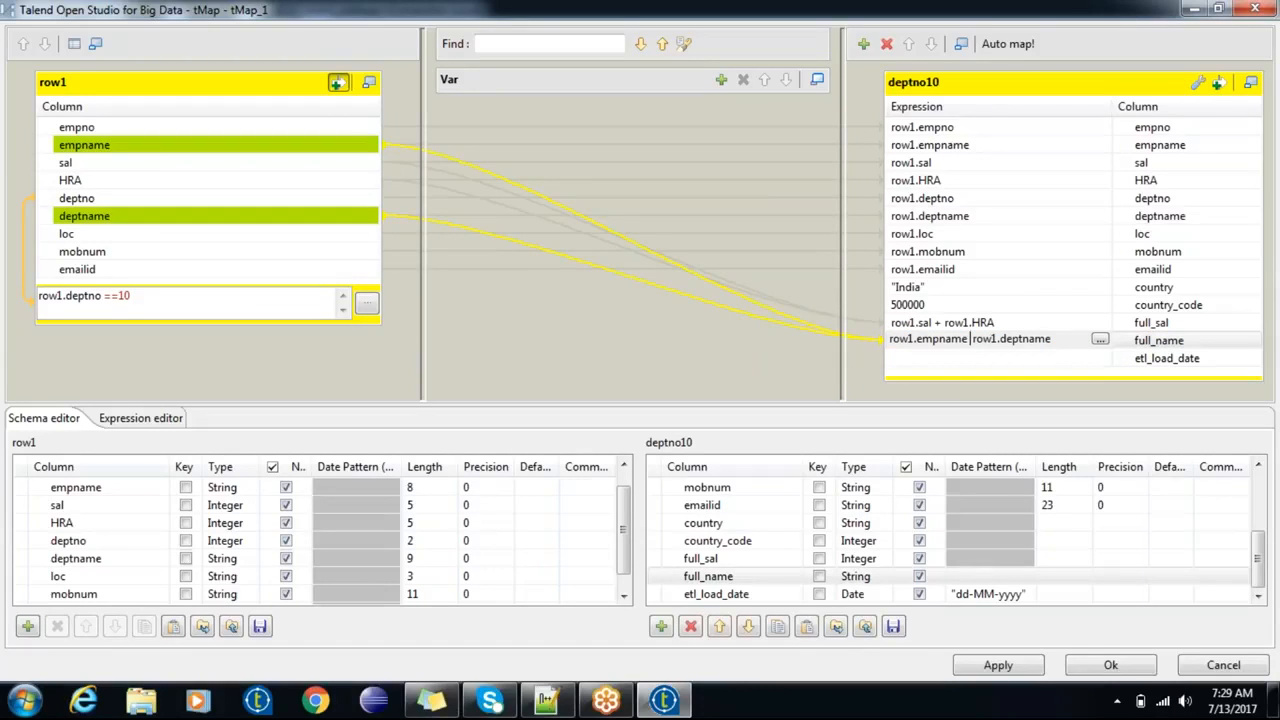
pyautogui.write('+')
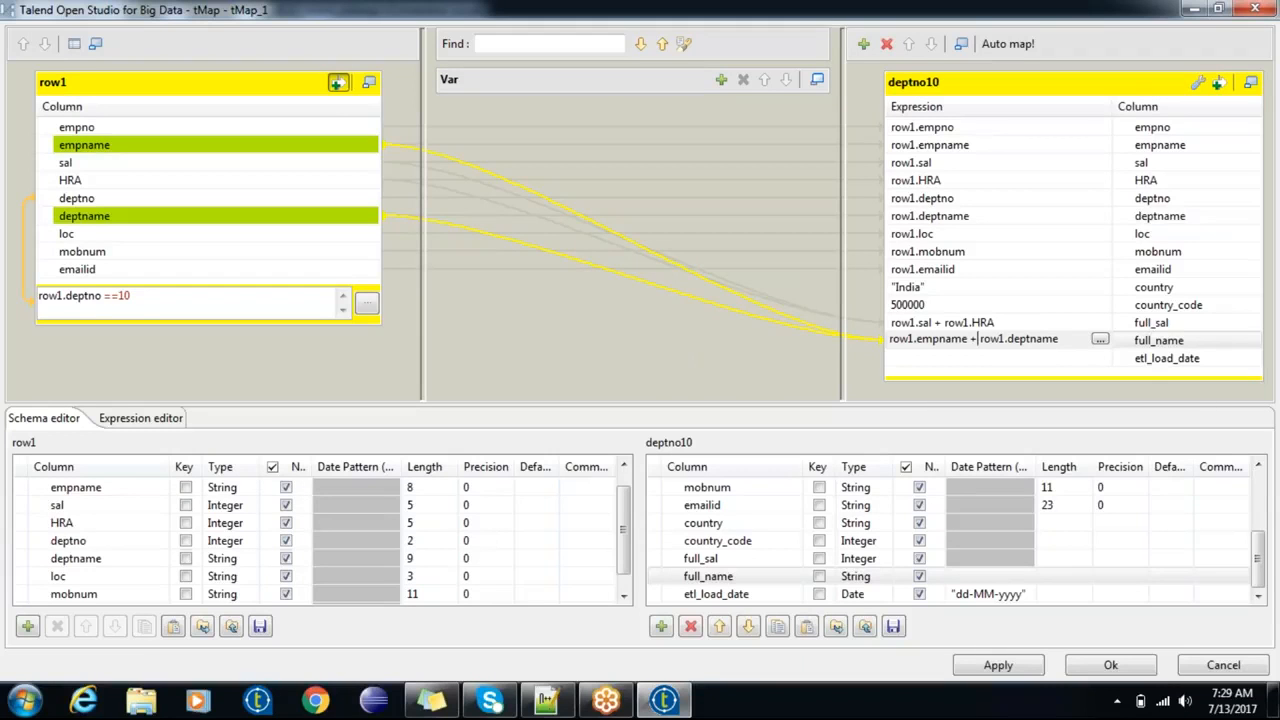
pyautogui.click(1001, 366)
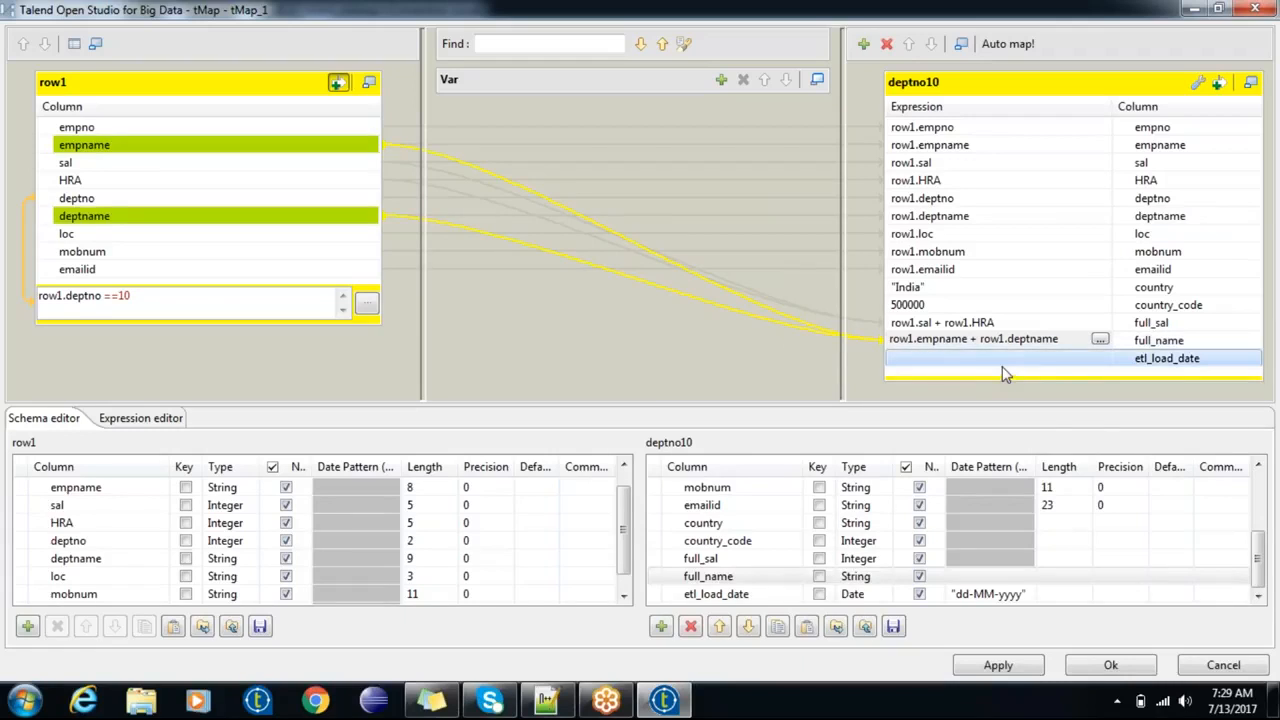
# Step: Show the deptno10 output filter box and examine the expressions of the new output columns
pyautogui.click(991, 363)
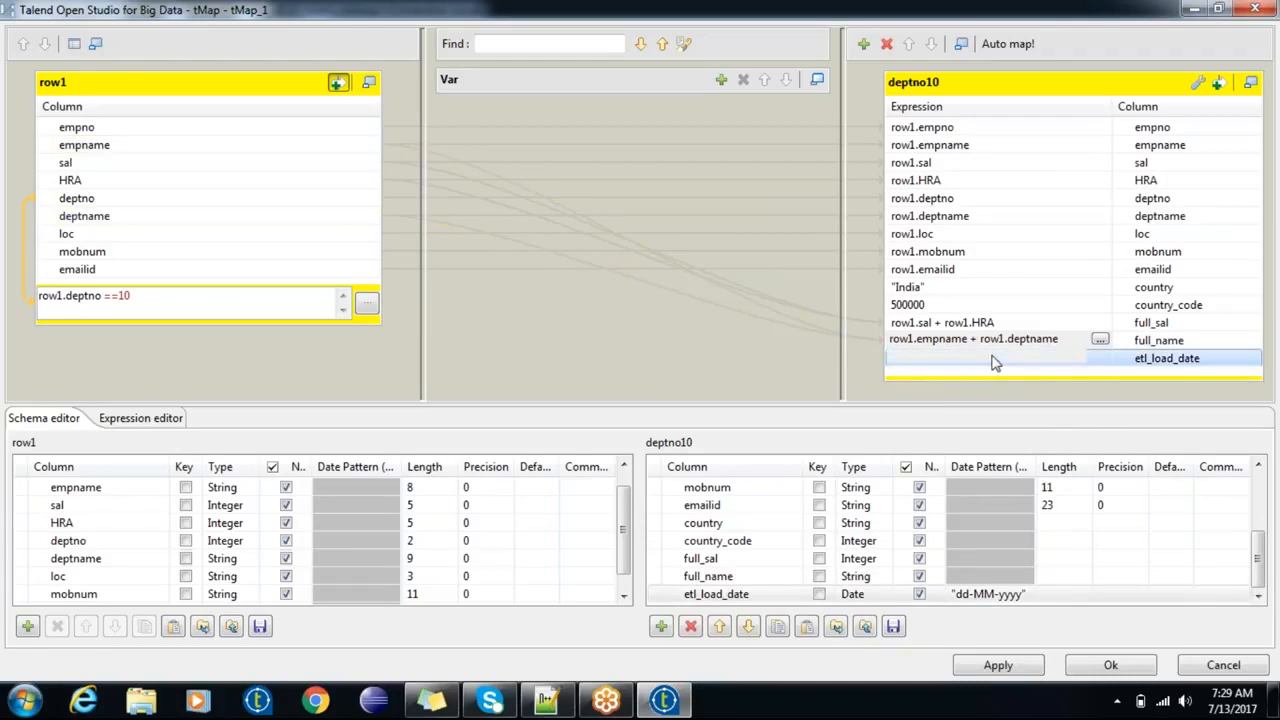
pyautogui.click(1075, 340)
pyautogui.click(1090, 366)
pyautogui.click(1218, 83)
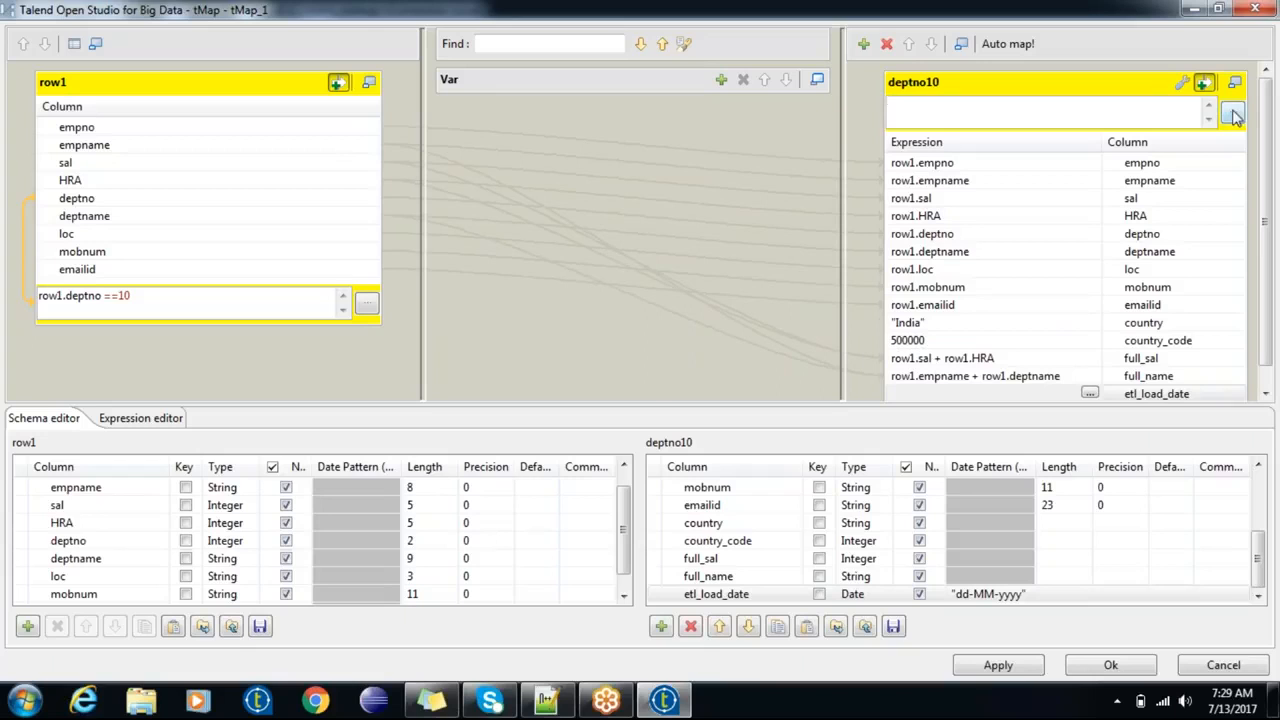
pyautogui.click(1069, 372)
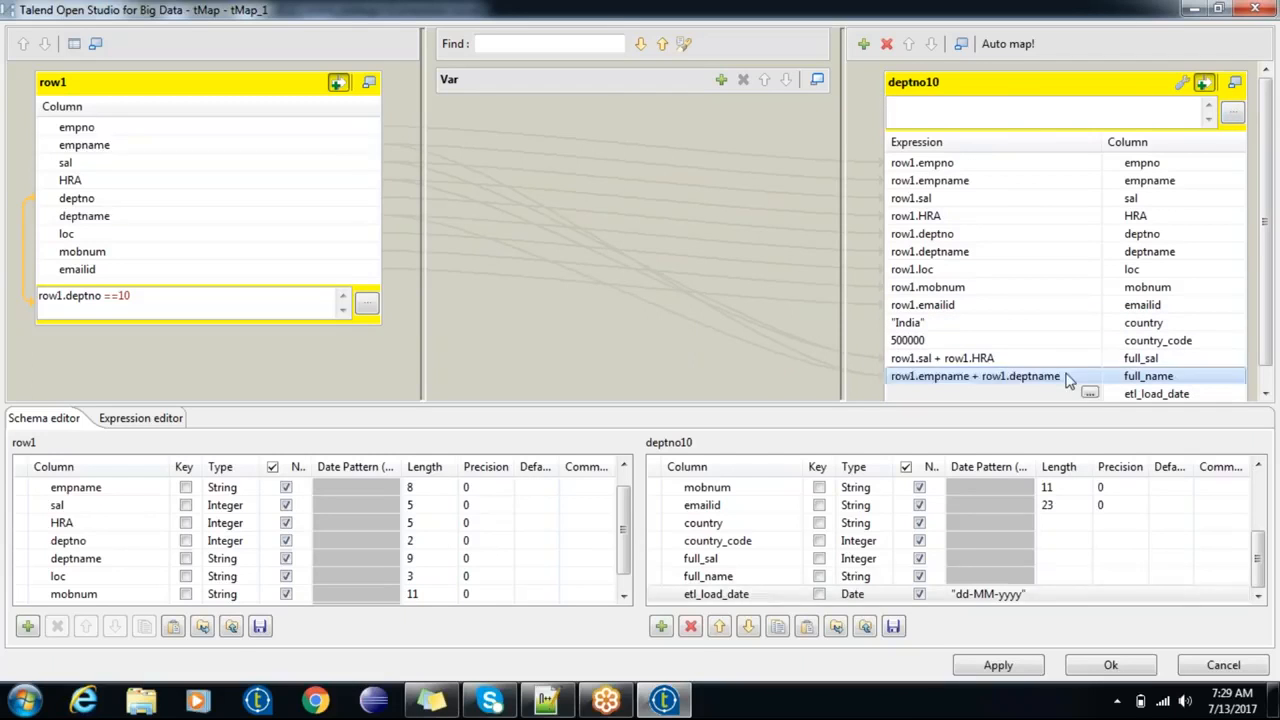
pyautogui.click(1067, 359)
pyautogui.click(1055, 340)
pyautogui.click(1056, 361)
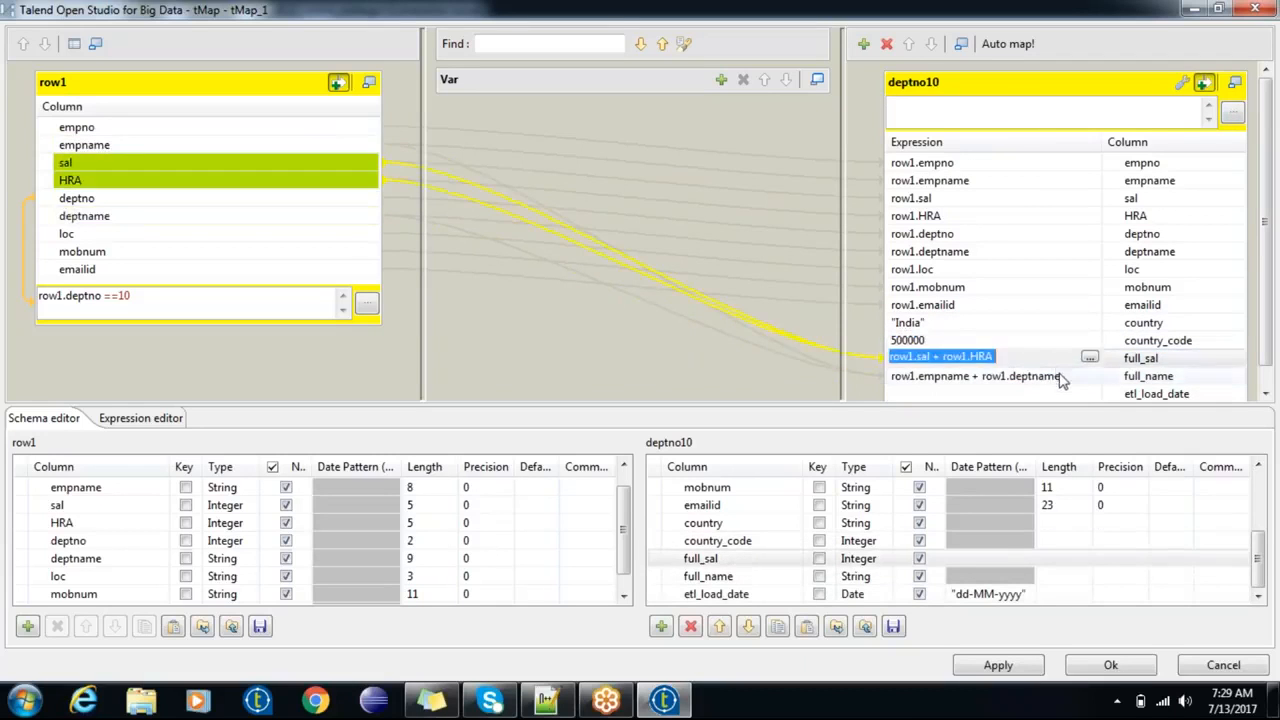
# Step: Open the Expression Builder for the etl_load_date output column of deptno10
pyautogui.click(1064, 377)
pyautogui.click(1066, 392)
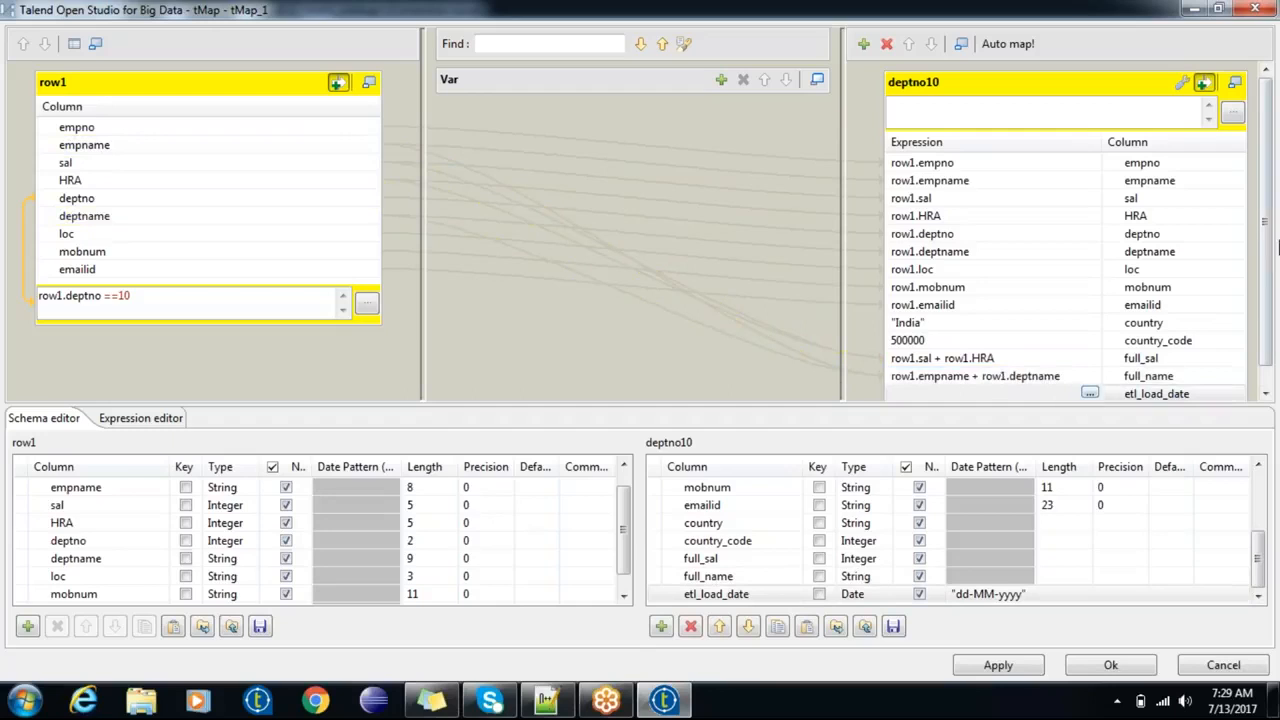
pyautogui.moveTo(1267, 254); pyautogui.dragTo(1270, 286)
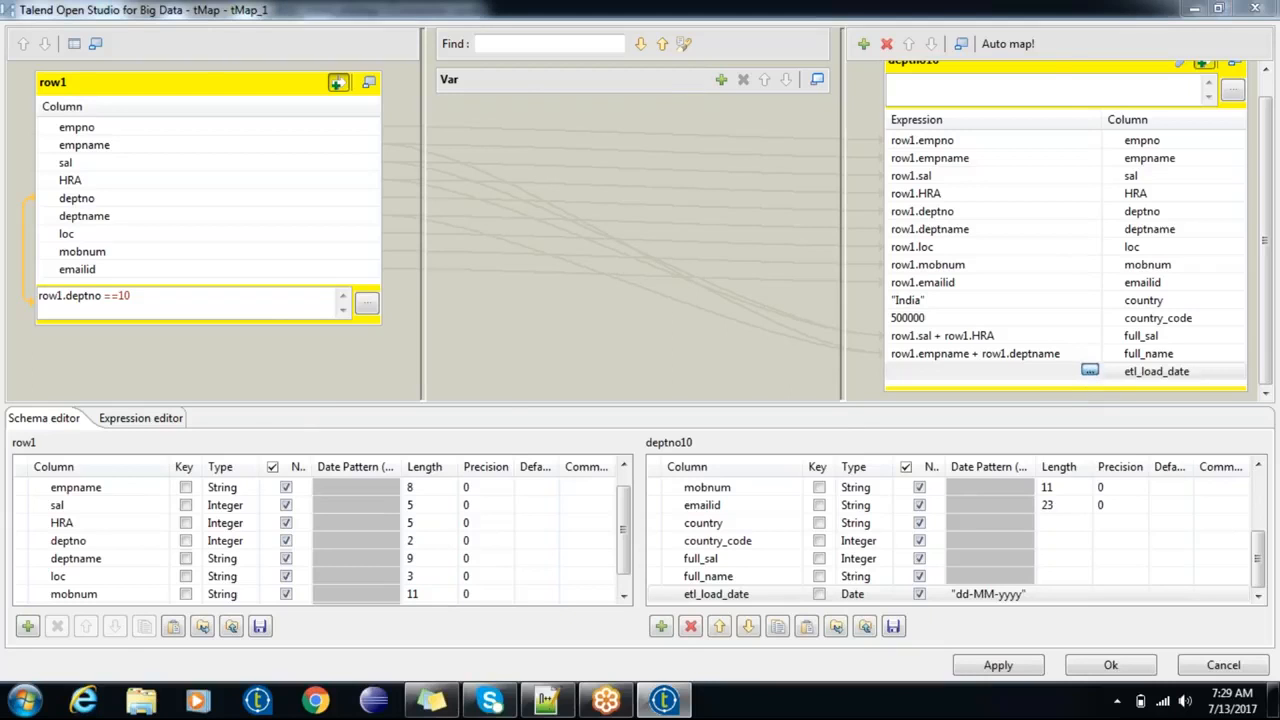
pyautogui.click(1090, 372)
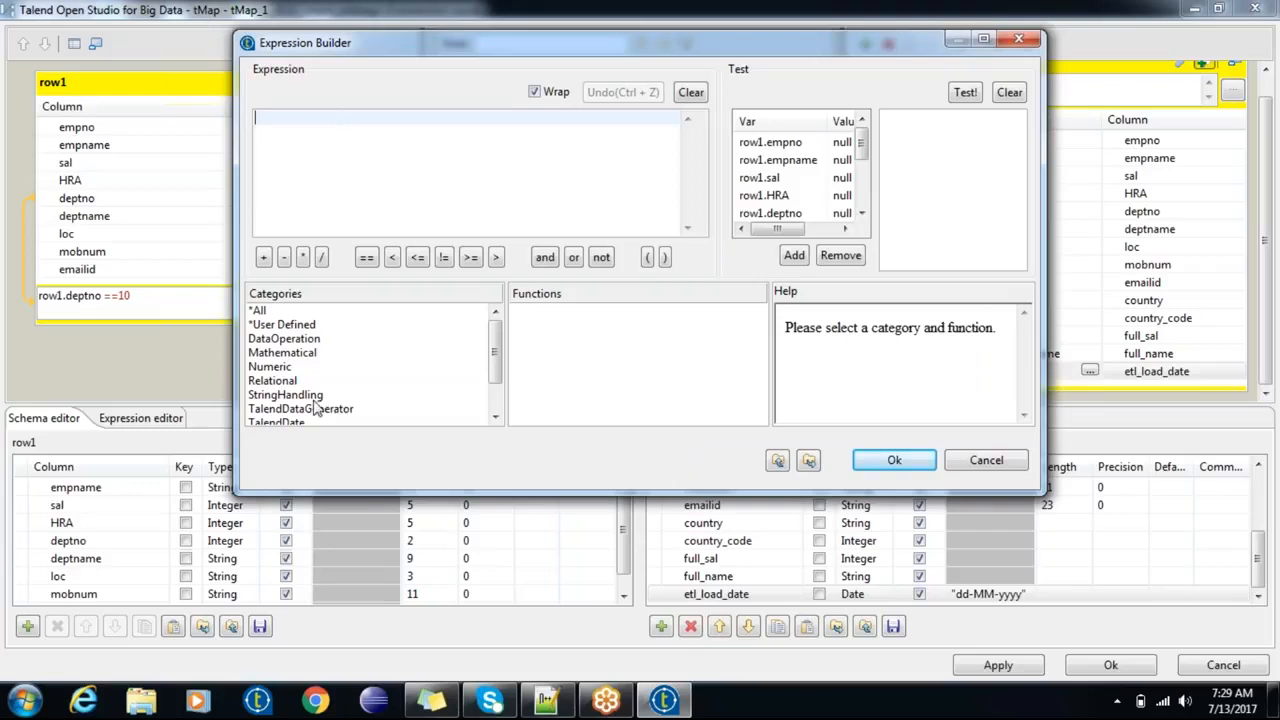
pyautogui.scroll(-2, 493, 355)
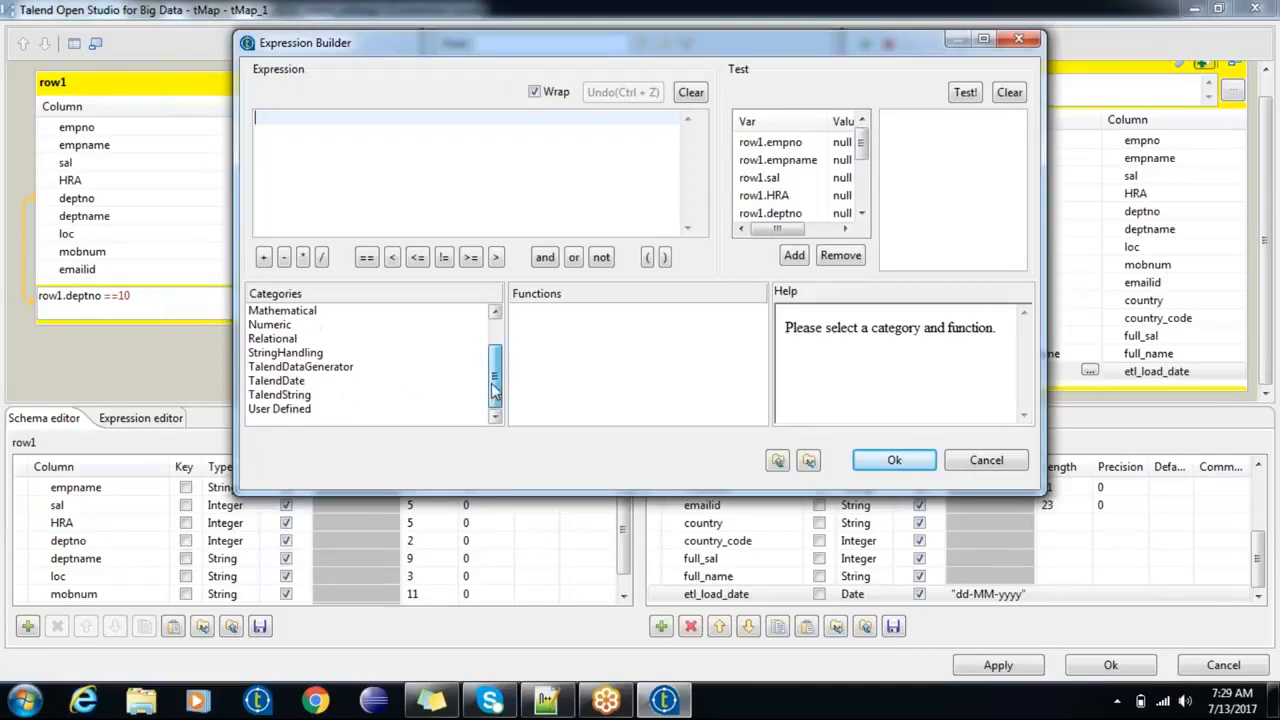
# Step: Set the etl_load_date expression to TalendDate.getCurrentDate() using the TalendDate category's getCurrentDate function, and accept it
pyautogui.click(280, 382)
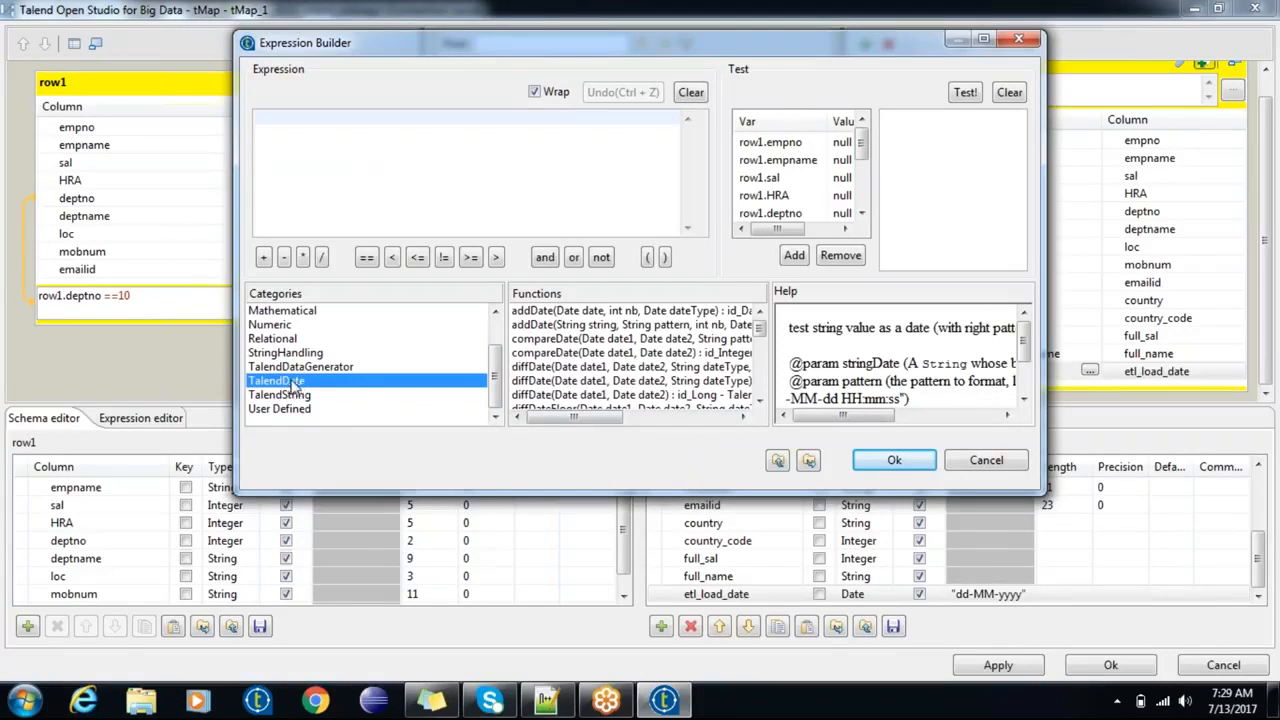
pyautogui.moveTo(760, 335)
pyautogui.mouseDown()
pyautogui.moveTo(764, 372)
pyautogui.moveTo(760, 357)
pyautogui.mouseUp()
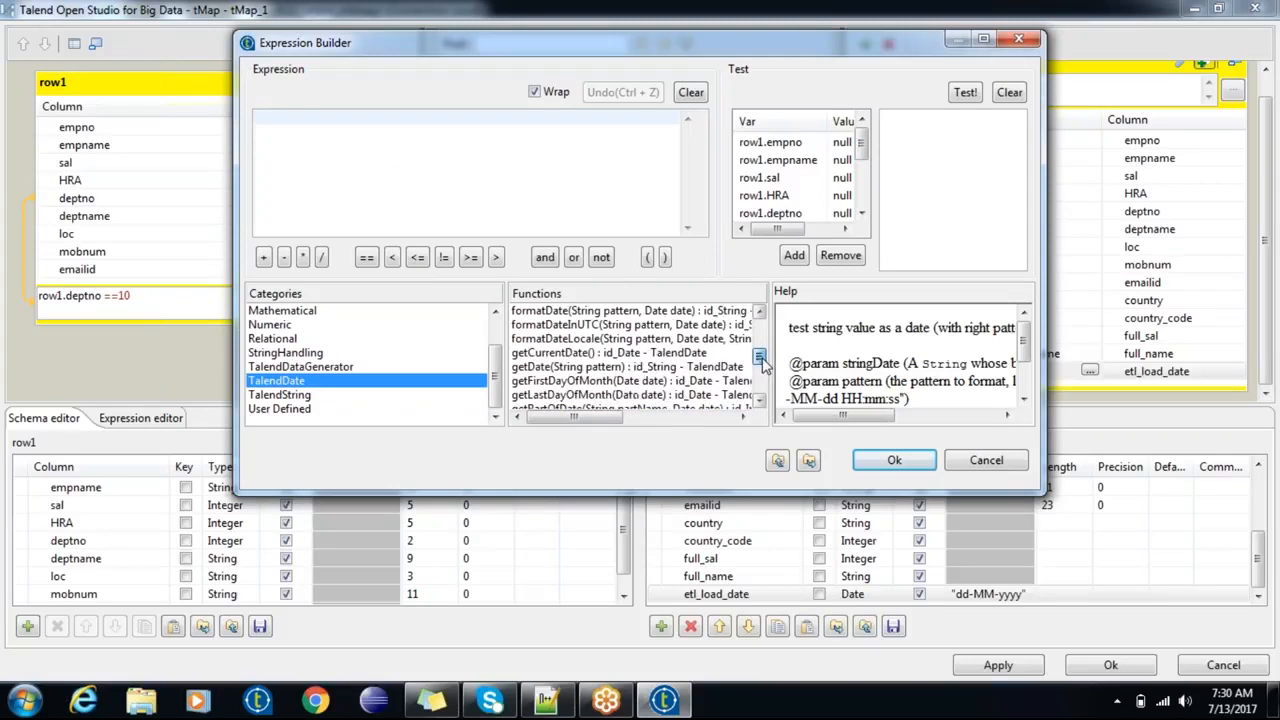
pyautogui.click(558, 353)
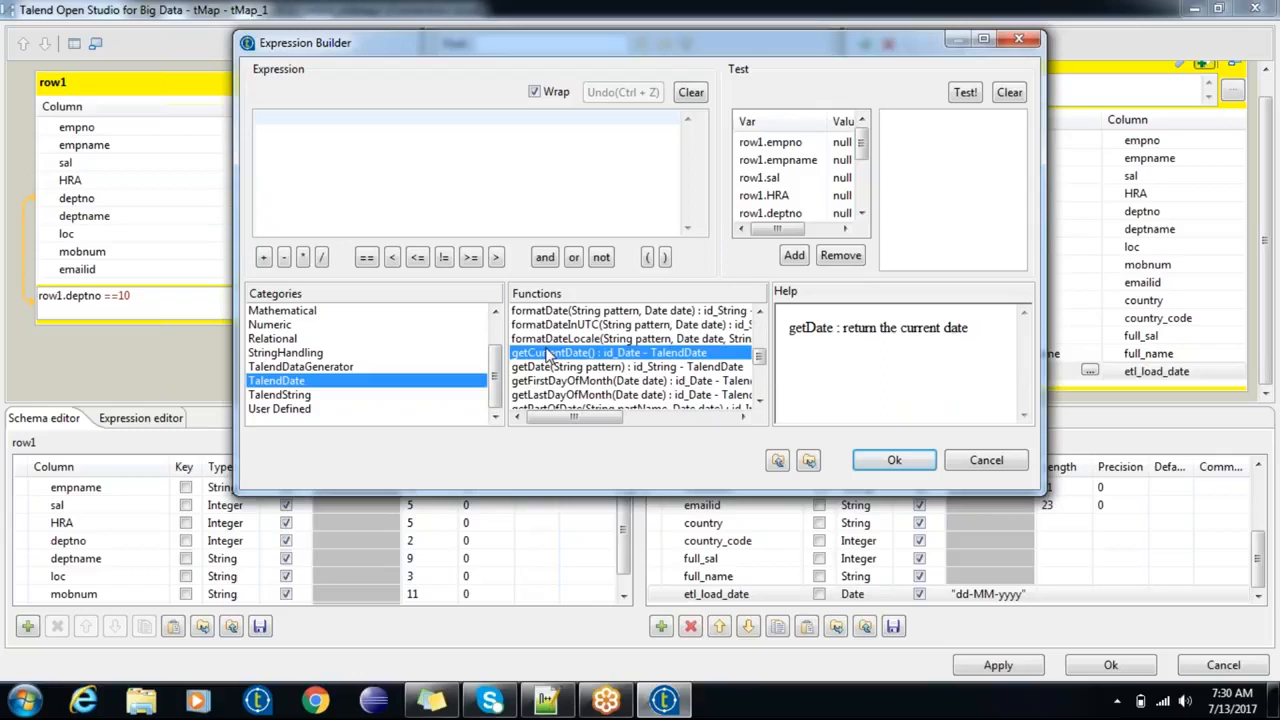
pyautogui.doubleClick(548, 356)
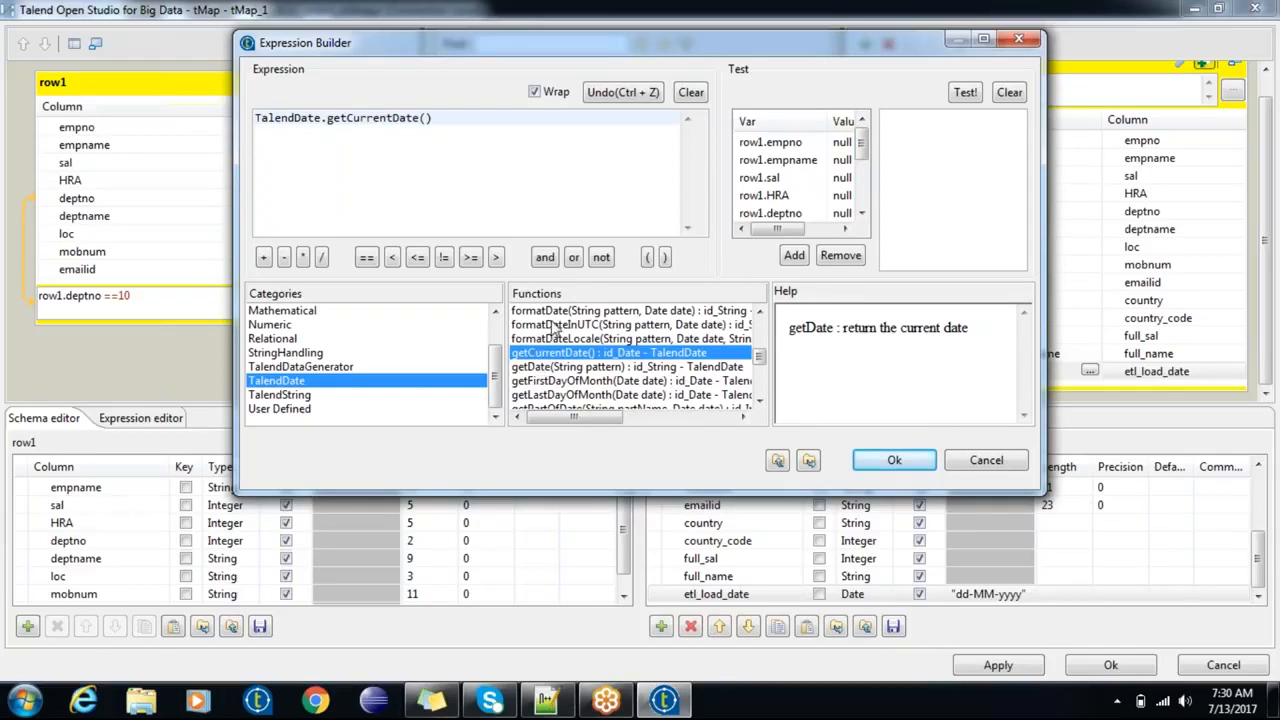
pyautogui.moveTo(758, 357)
pyautogui.mouseDown()
pyautogui.moveTo(762, 325)
pyautogui.moveTo(760, 400)
pyautogui.moveTo(760, 362)
pyautogui.mouseUp()
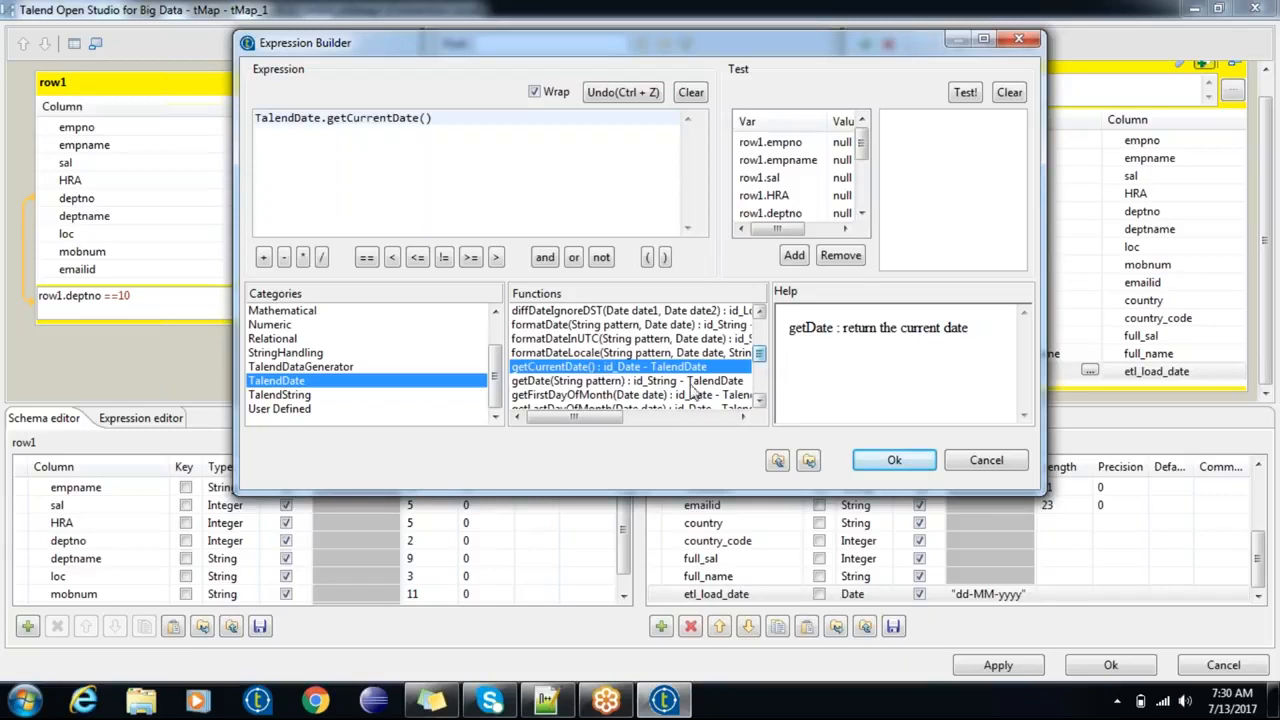
pyautogui.click(894, 458)
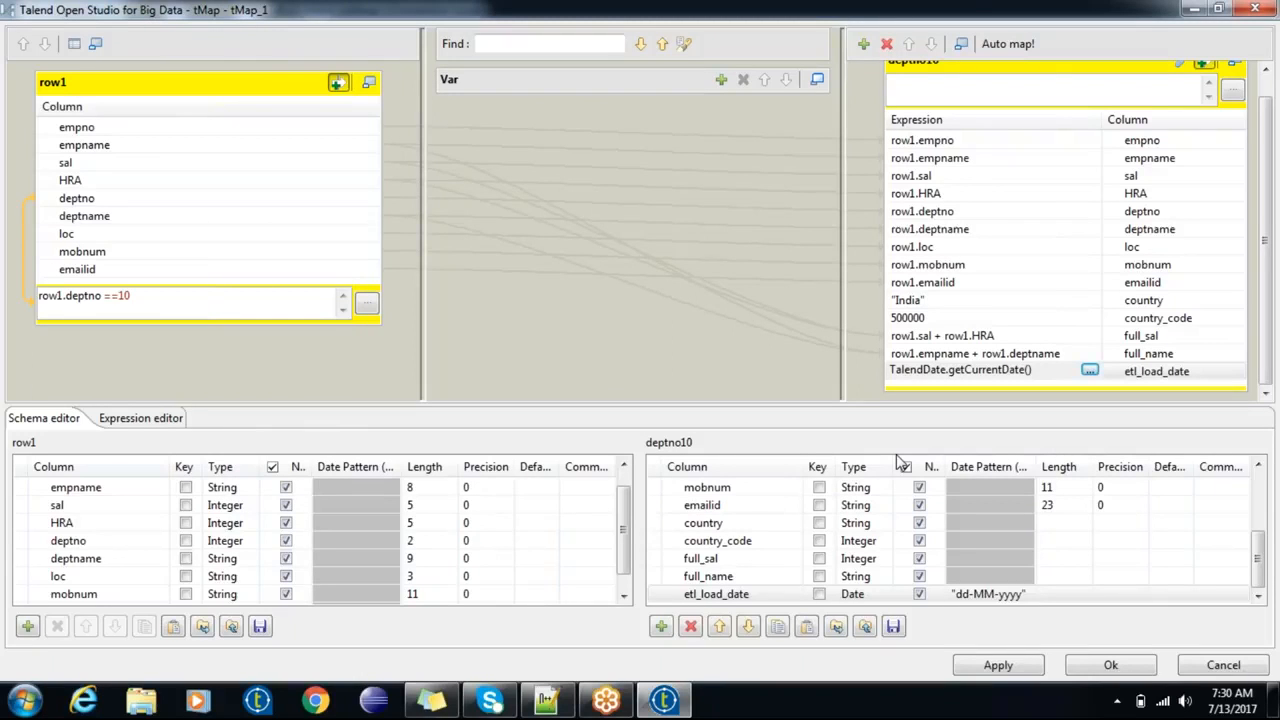
# Step: Move the full_sal output column up in deptno10 so it sits directly below HRA, before deptno
pyautogui.click(980, 336)
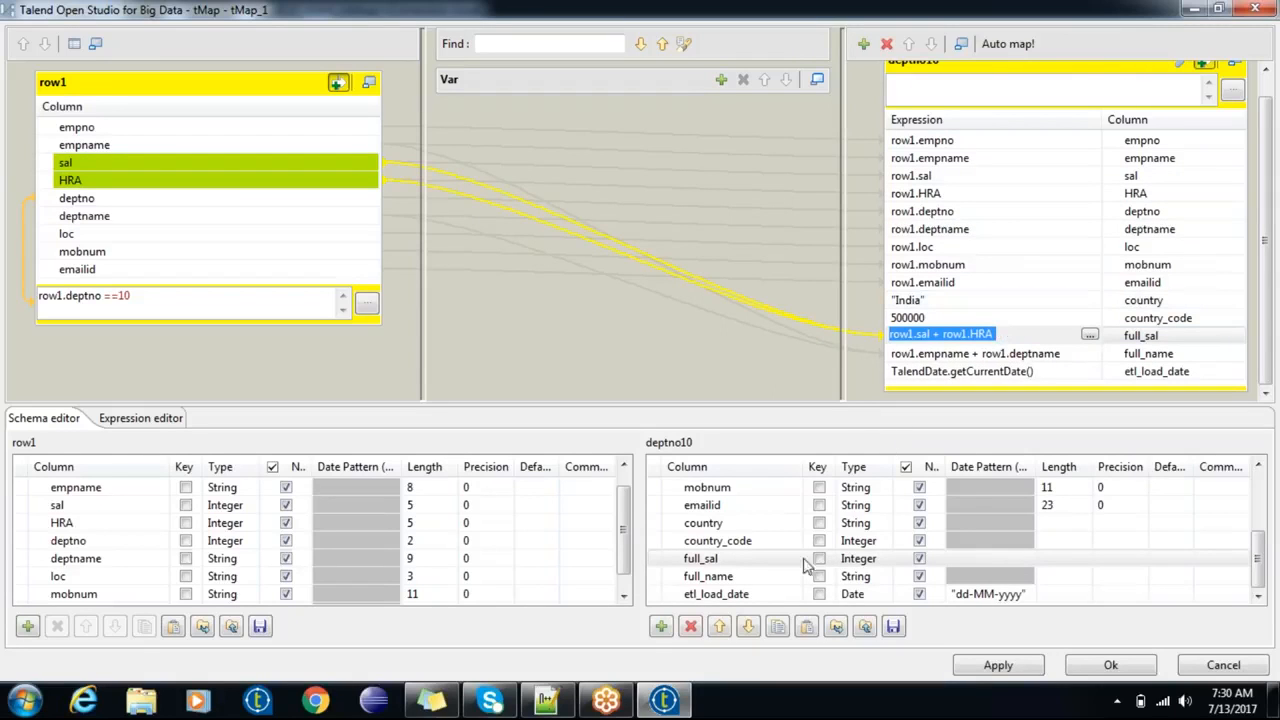
pyautogui.click(721, 634)
pyautogui.click(721, 627)
pyautogui.click(721, 627)
pyautogui.click(721, 627)
pyautogui.click(721, 627)
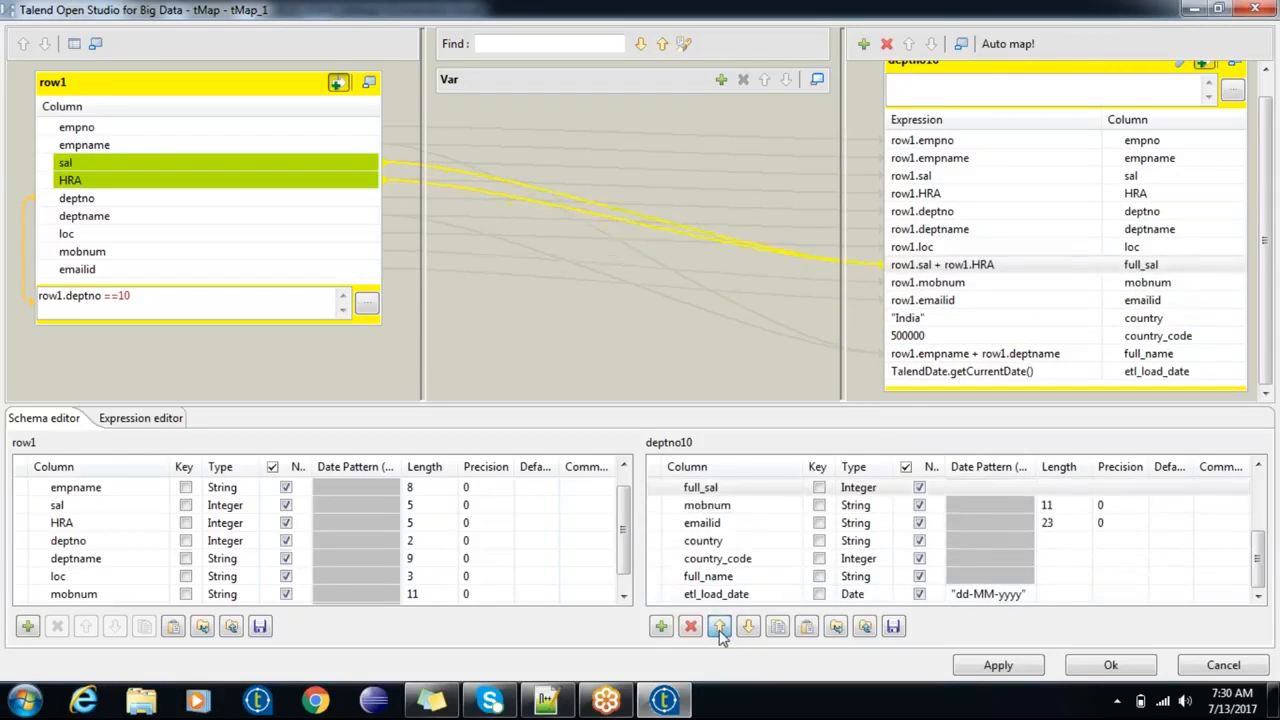
pyautogui.click(721, 627)
pyautogui.click(721, 627)
pyautogui.click(721, 627)
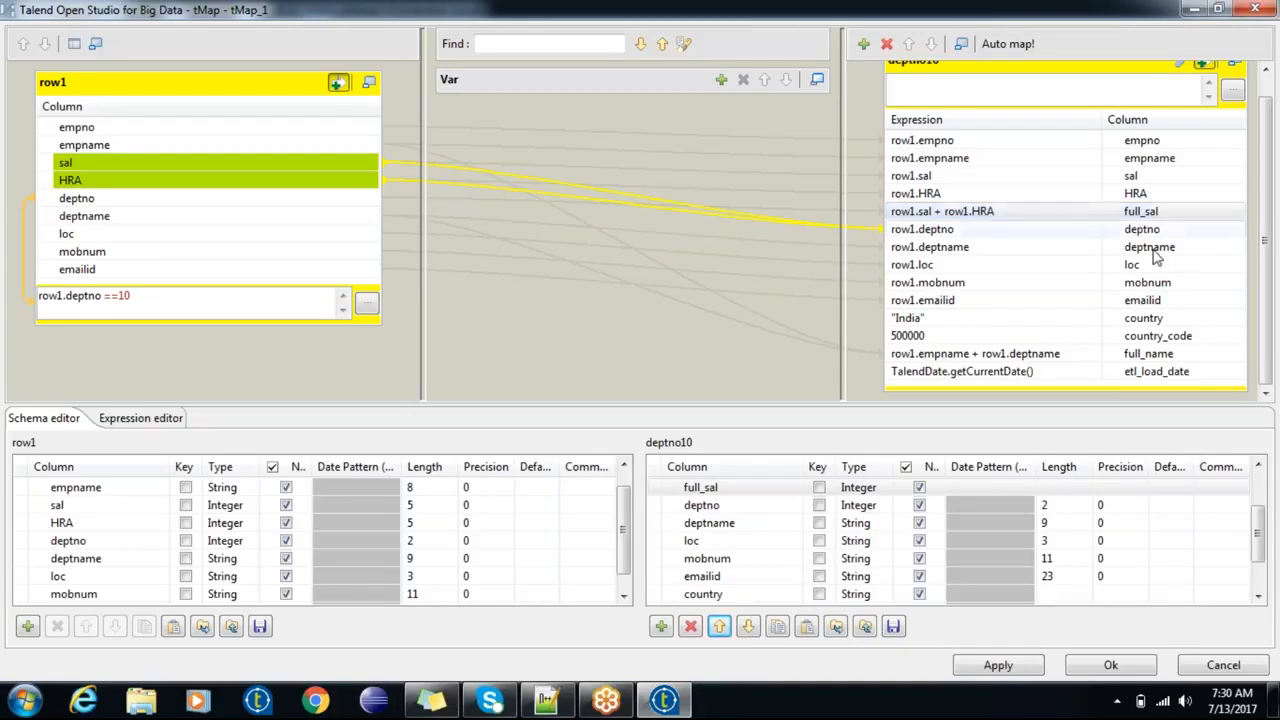
# Step: Move the full_name output column up in deptno10 so it sits directly below deptname, before loc
pyautogui.click(1158, 358)
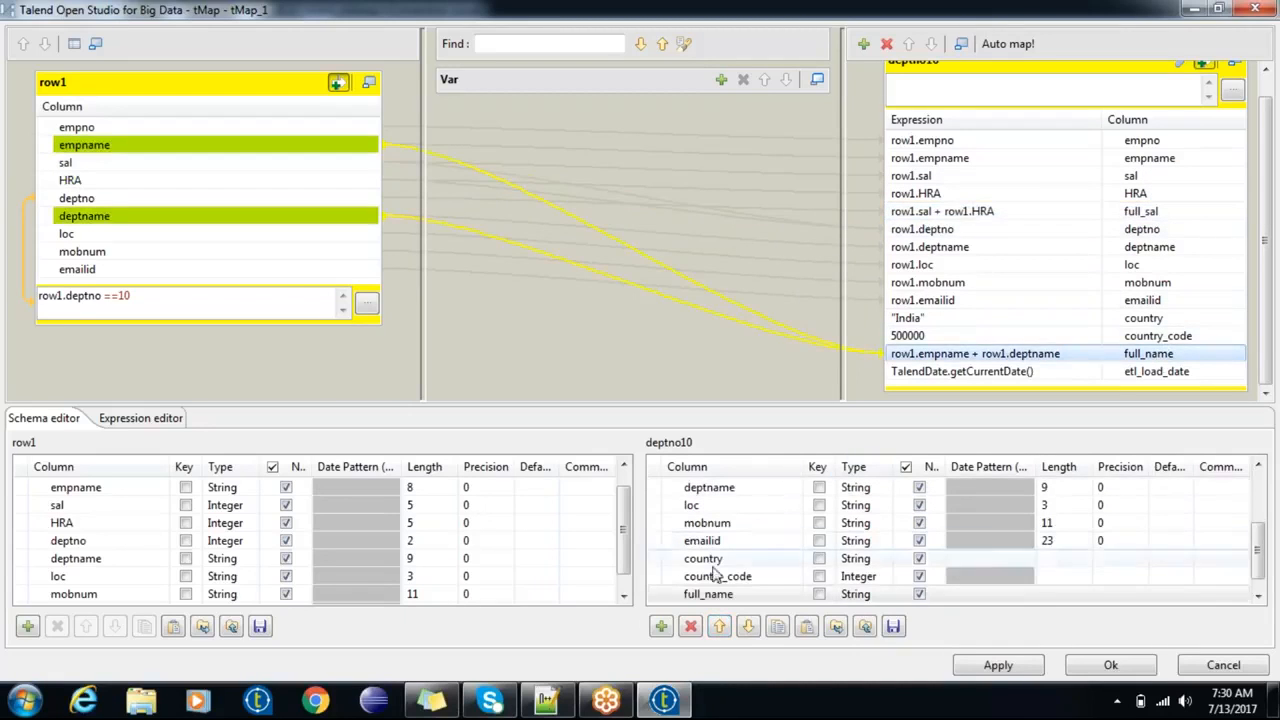
pyautogui.click(720, 627)
pyautogui.click(720, 627)
pyautogui.click(720, 627)
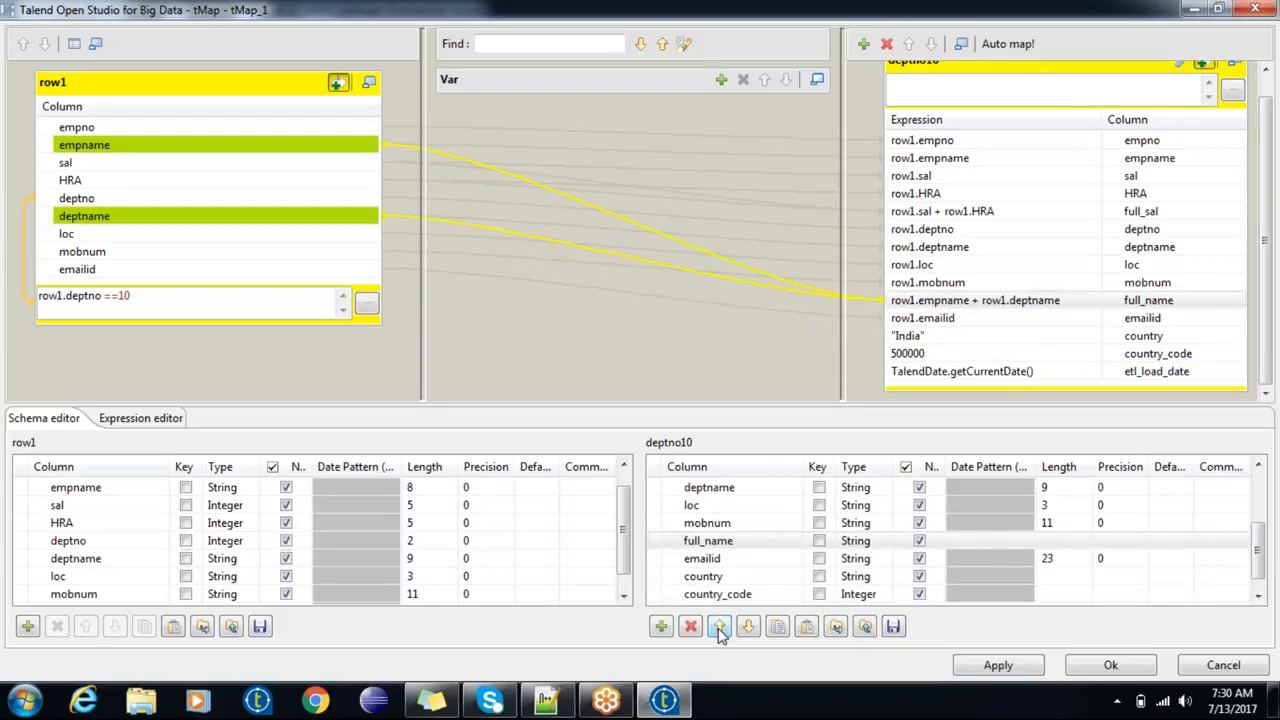
pyautogui.click(720, 627)
pyautogui.click(720, 627)
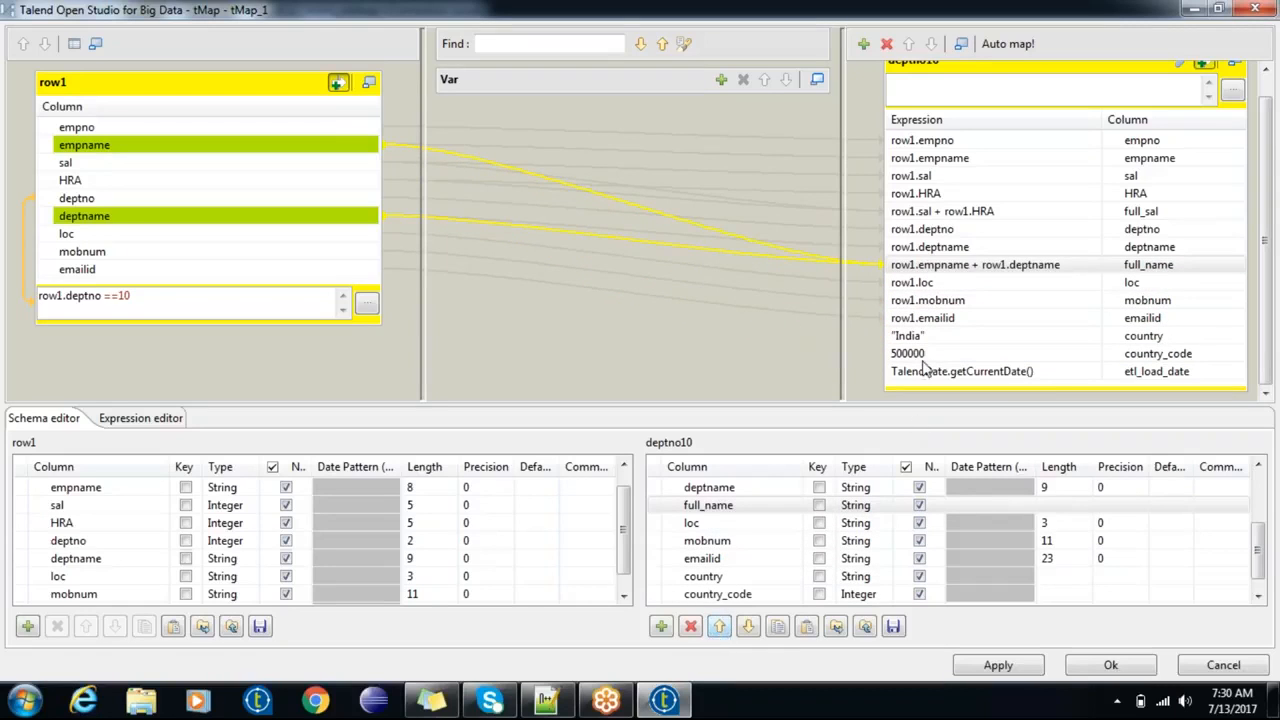
# Step: Reorder the deptno10 output schema so that empname sits between deptno and deptname
pyautogui.click(1070, 160)
pyautogui.click(748, 626)
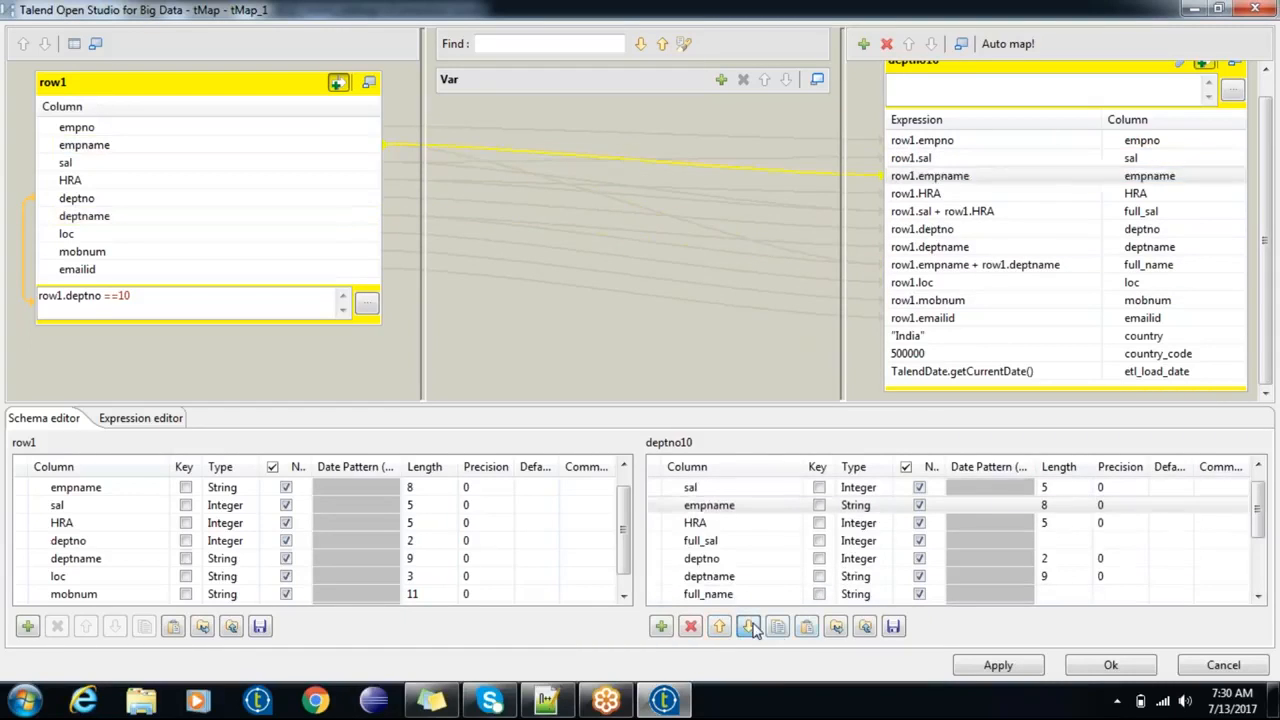
pyautogui.click(748, 626)
pyautogui.click(748, 626)
pyautogui.click(750, 627)
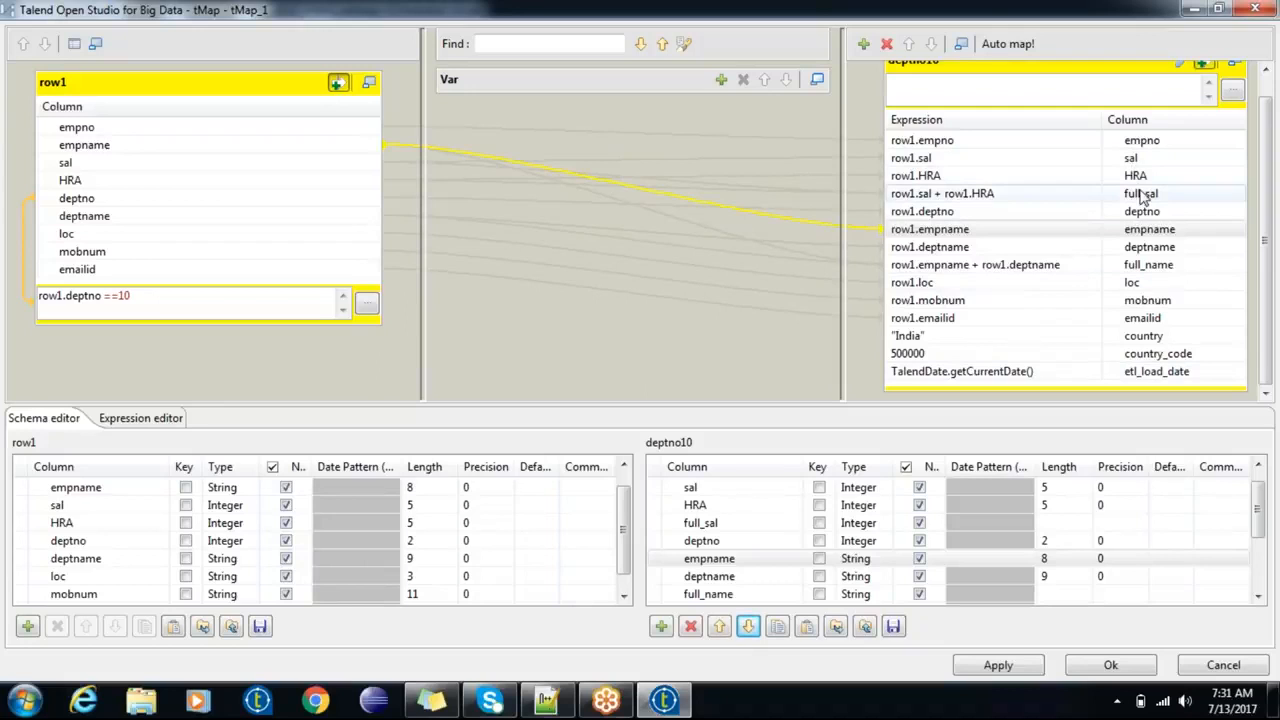
pyautogui.click(1158, 230)
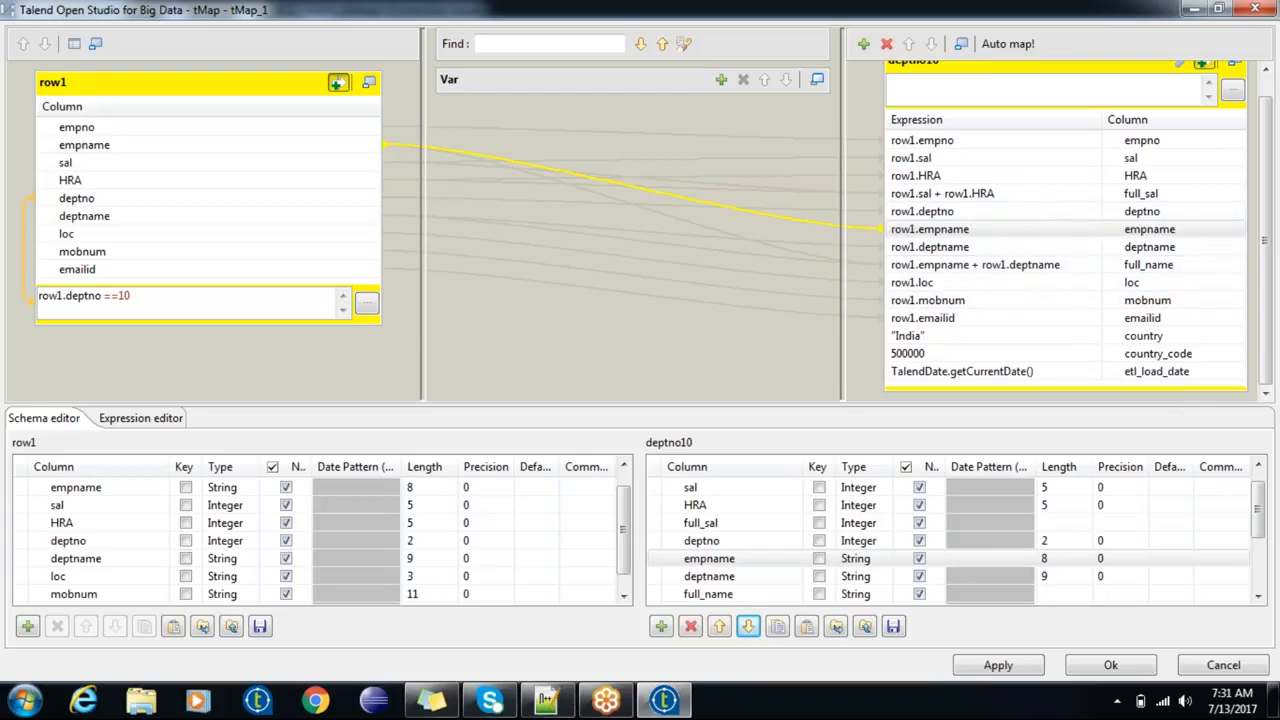
# Step: Accept the tMap_1 mapping with its changes propagated and run the job job_tmap9
pyautogui.click(1111, 666)
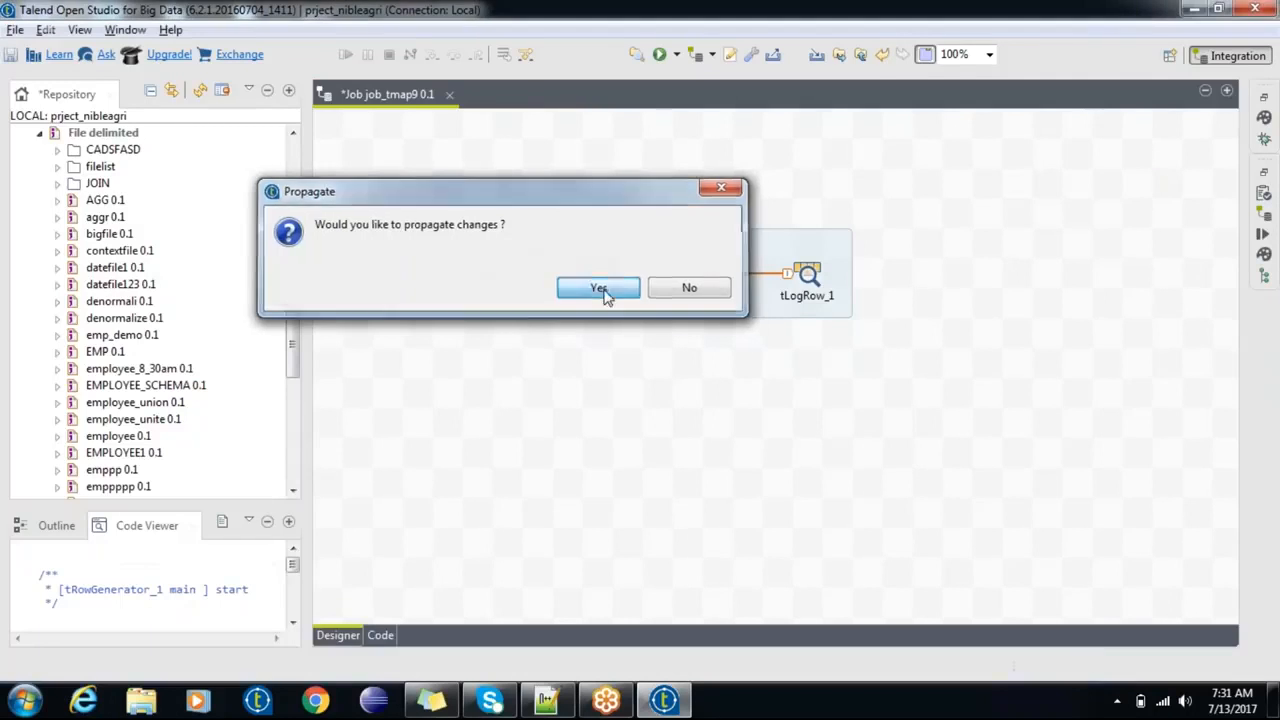
pyautogui.click(600, 289)
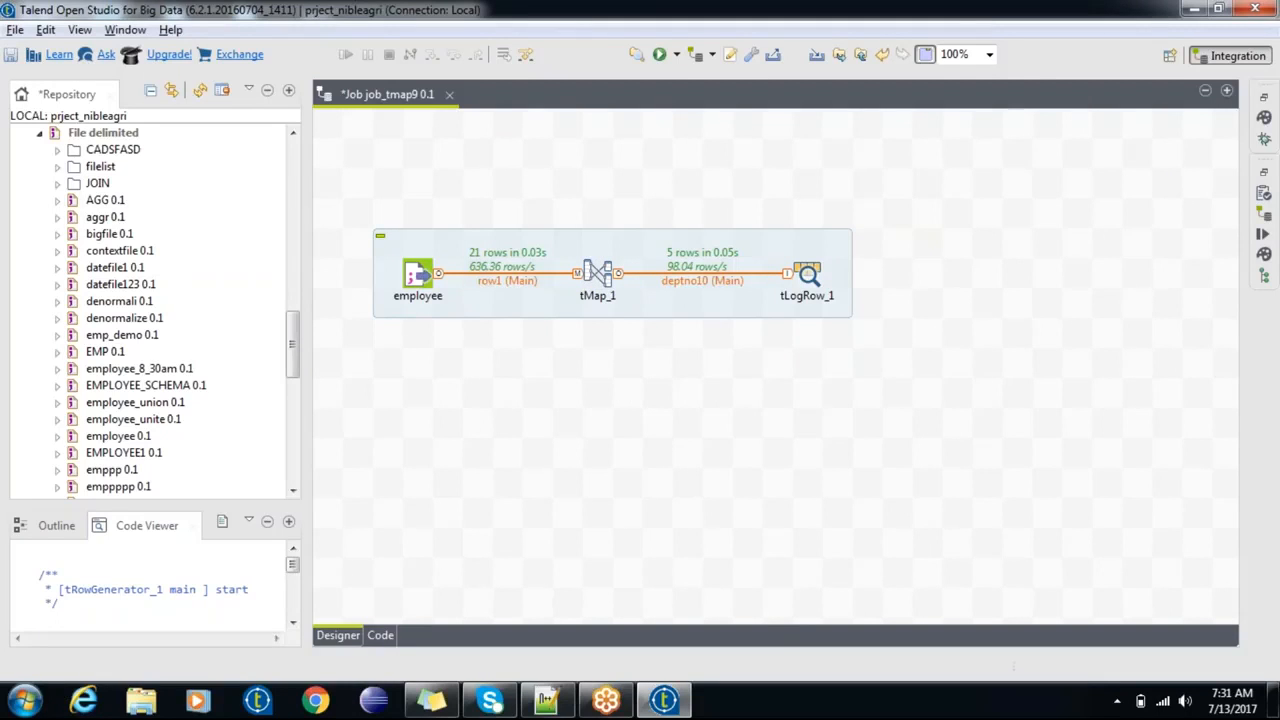
pyautogui.press('F6')
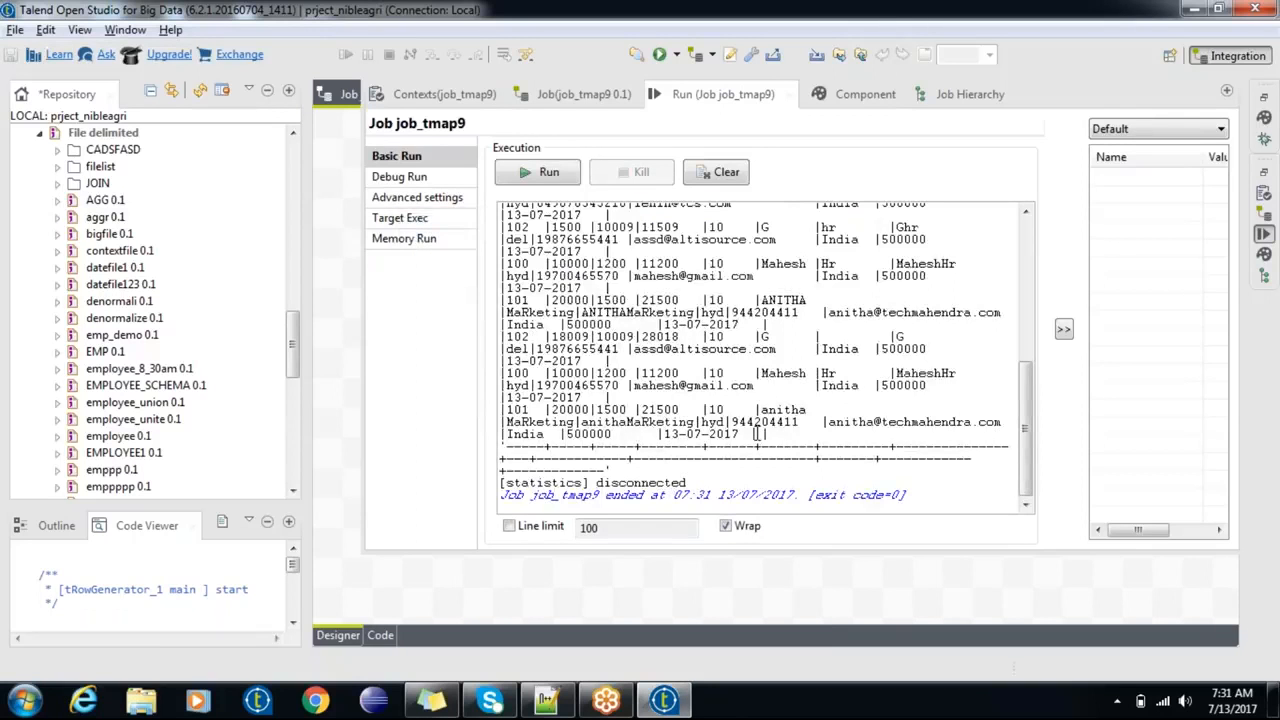
# Step: Copy the whole run output and paste it into the "new 8" document in Notepad++, replacing its existing contents
pyautogui.hotkey('ctrl', 'a')
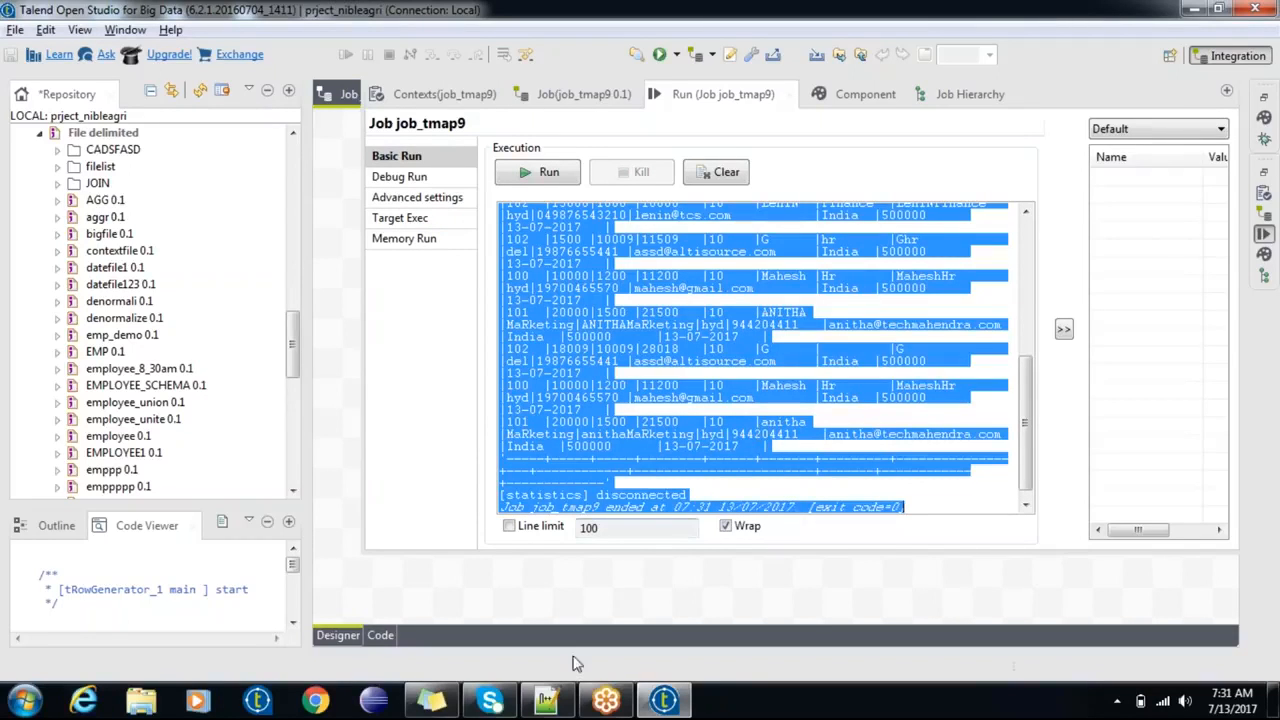
pyautogui.click(547, 700)
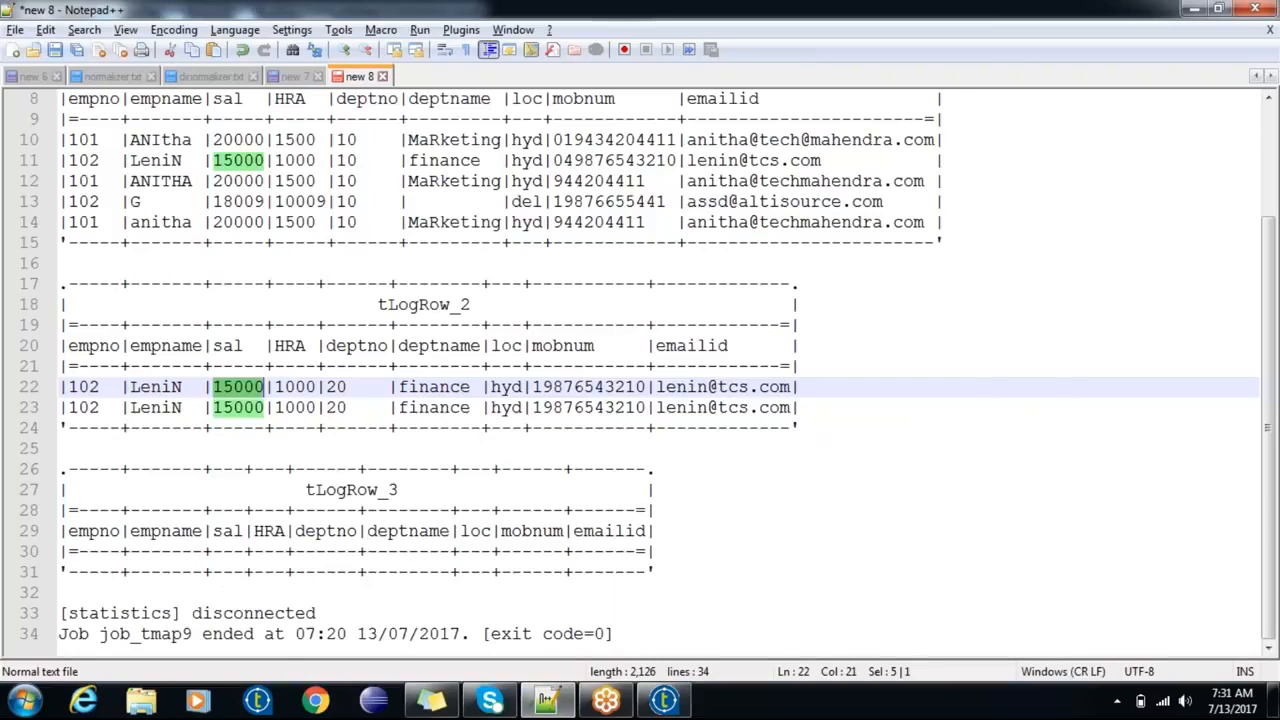
pyautogui.hotkey('ctrl', 'a')
pyautogui.press('Delete')
pyautogui.hotkey('ctrl', 'v')
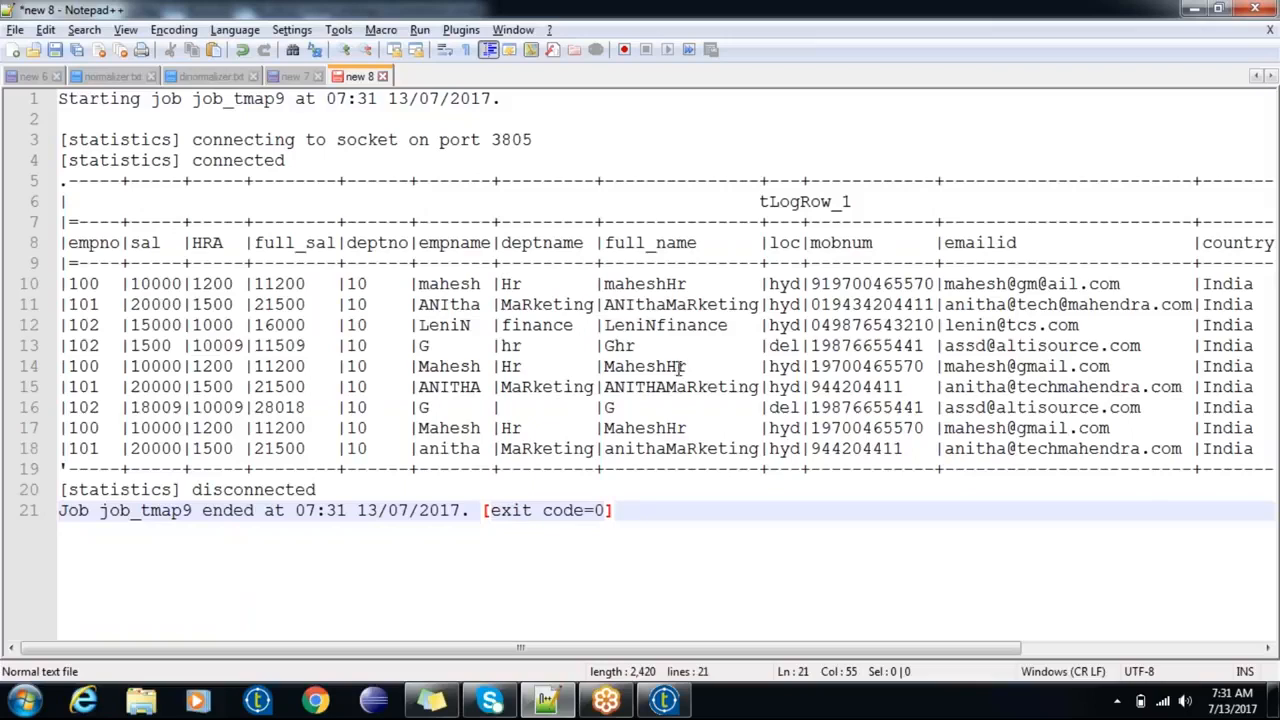
# Step: Compare the sal and HRA values with full_sal in the first three data rows of the pasted output
pyautogui.click(271, 285)
pyautogui.click(140, 285)
pyautogui.click(220, 285)
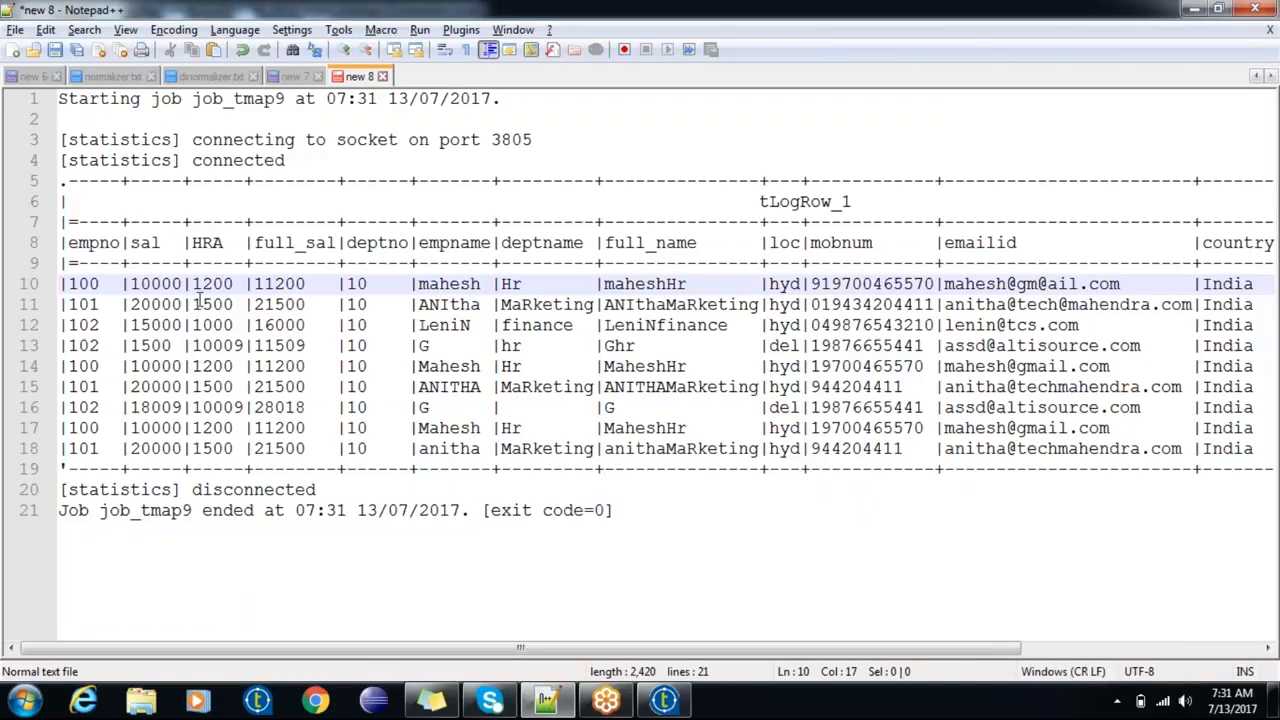
pyautogui.click(149, 285)
pyautogui.click(200, 305)
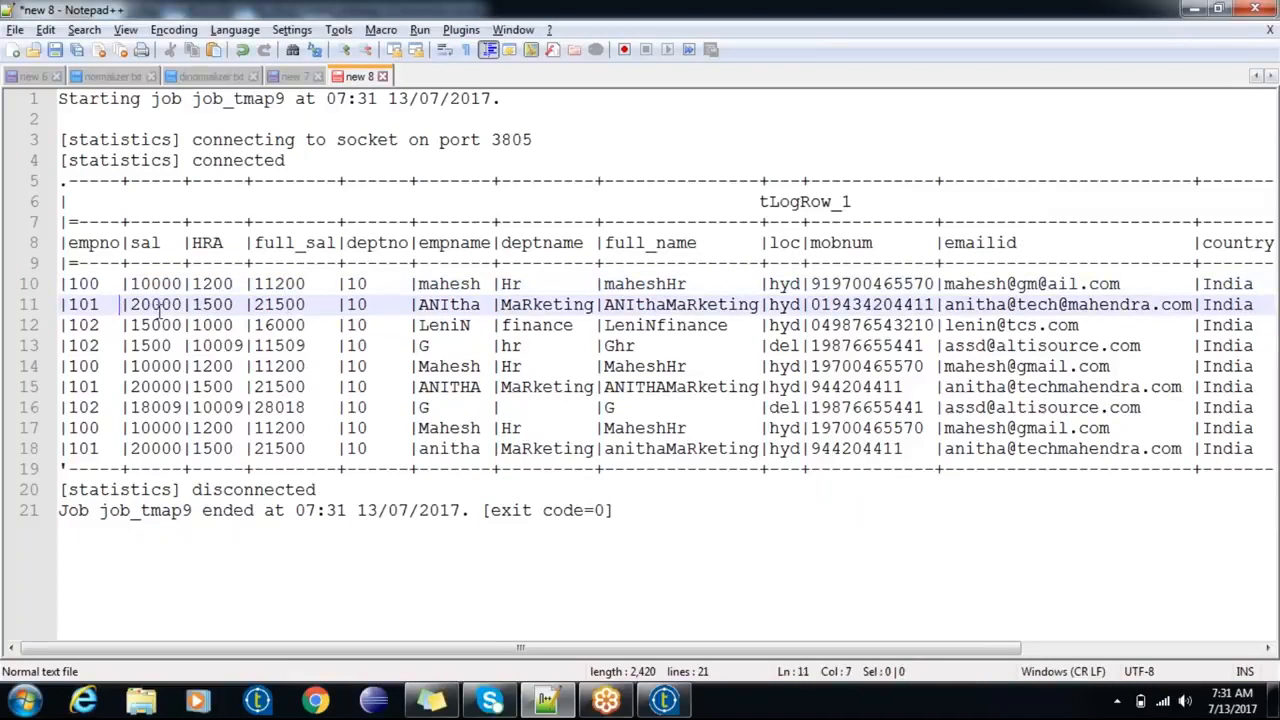
pyautogui.click(287, 325)
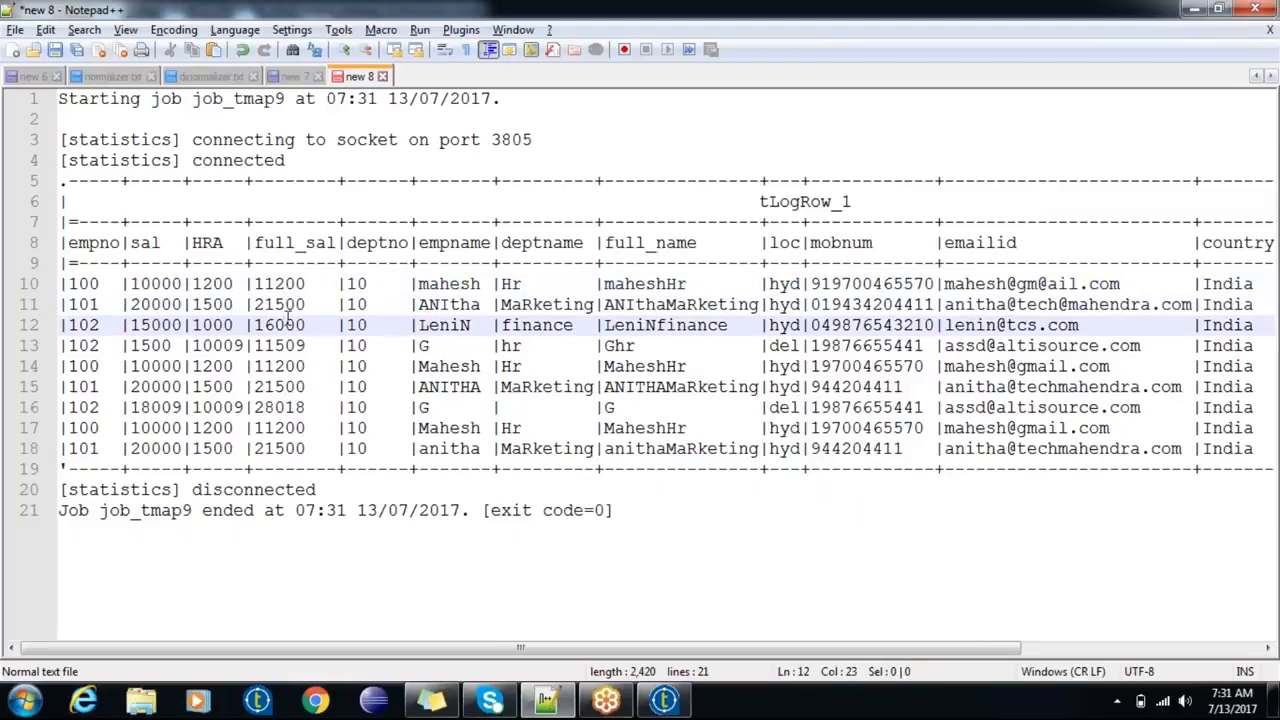
# Step: Compare empname and deptname with full_name in the first rows, and review the country, country_code and etl_load_date columns
pyautogui.click(457, 284)
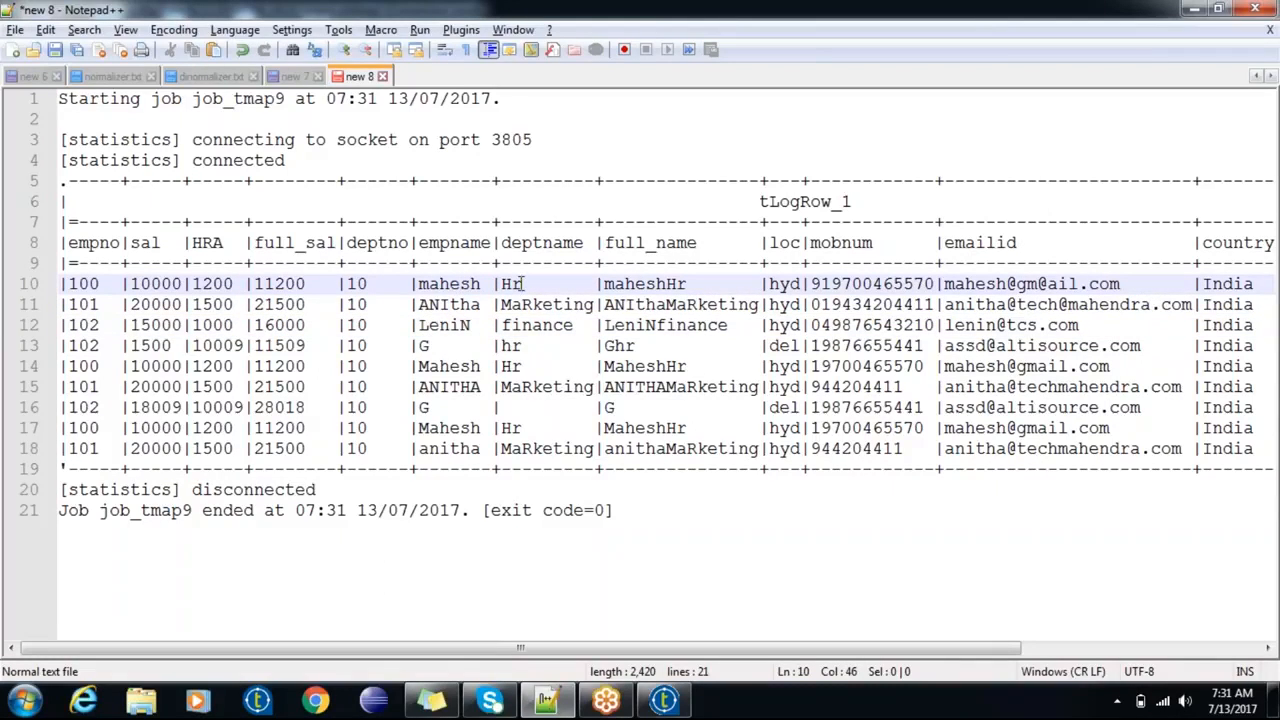
pyautogui.click(656, 284)
pyautogui.click(471, 305)
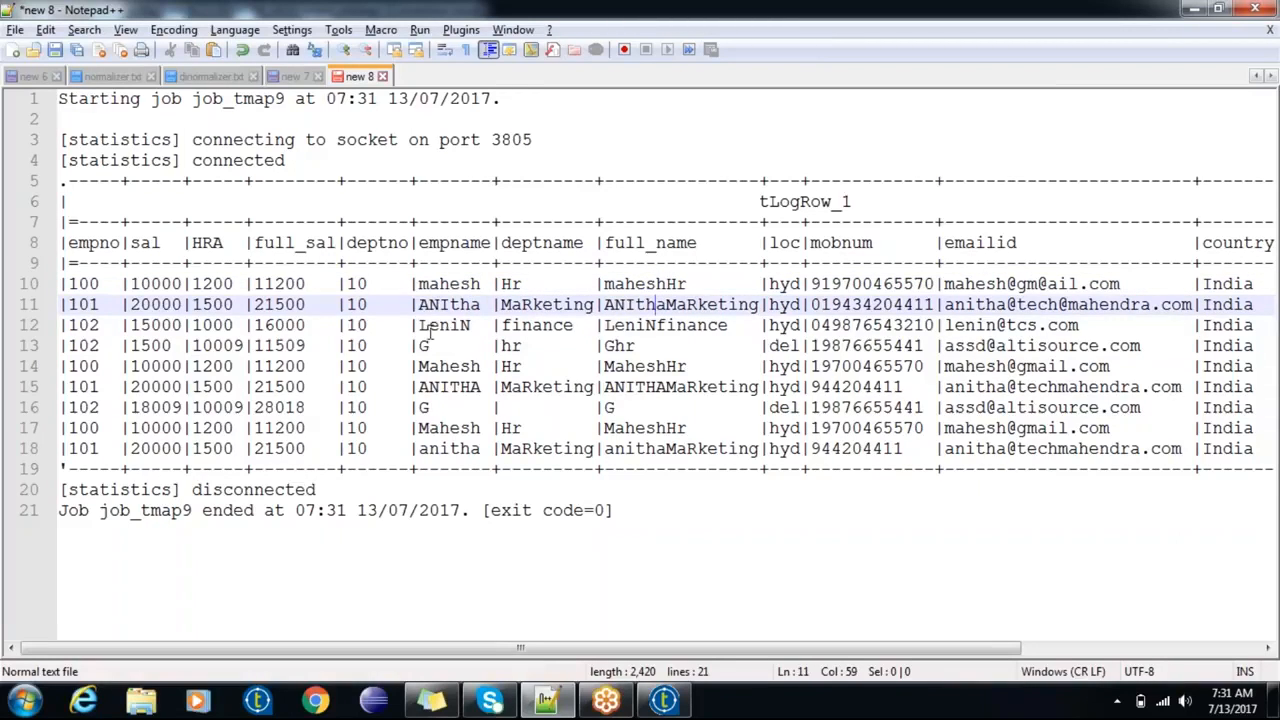
pyautogui.click(433, 328)
pyautogui.click(664, 326)
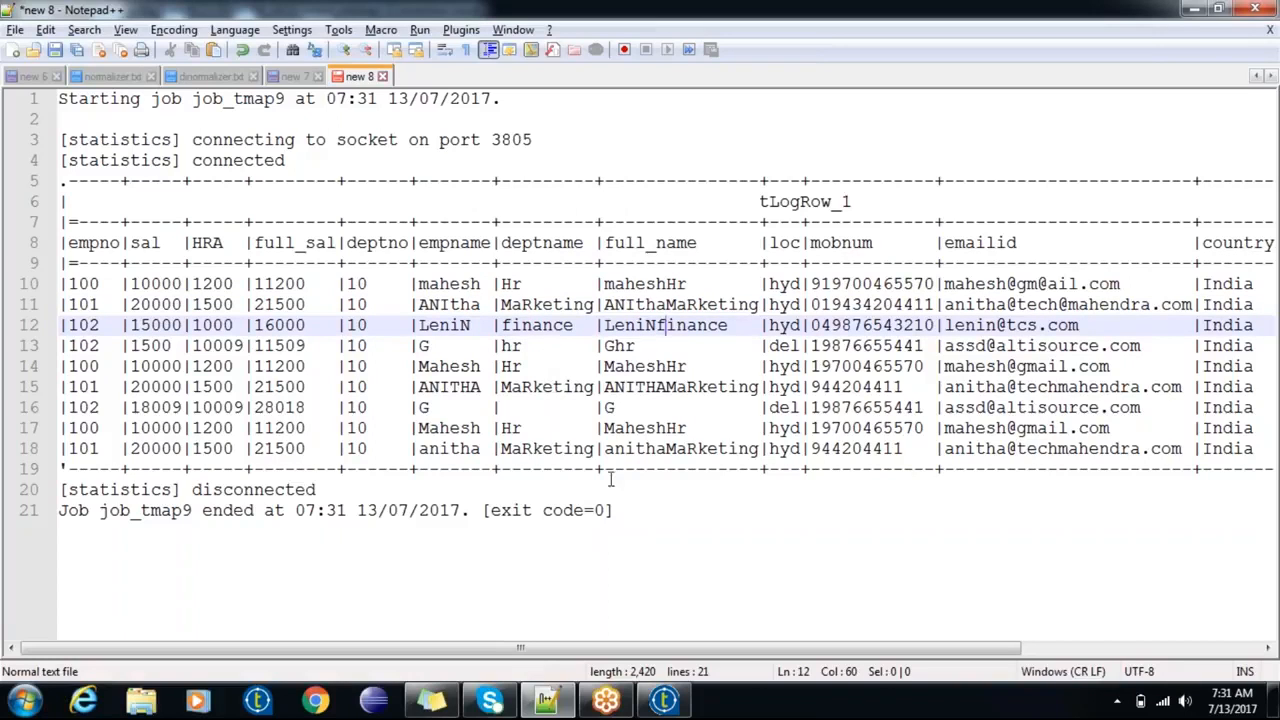
pyautogui.moveTo(652, 650); pyautogui.dragTo(925, 636)
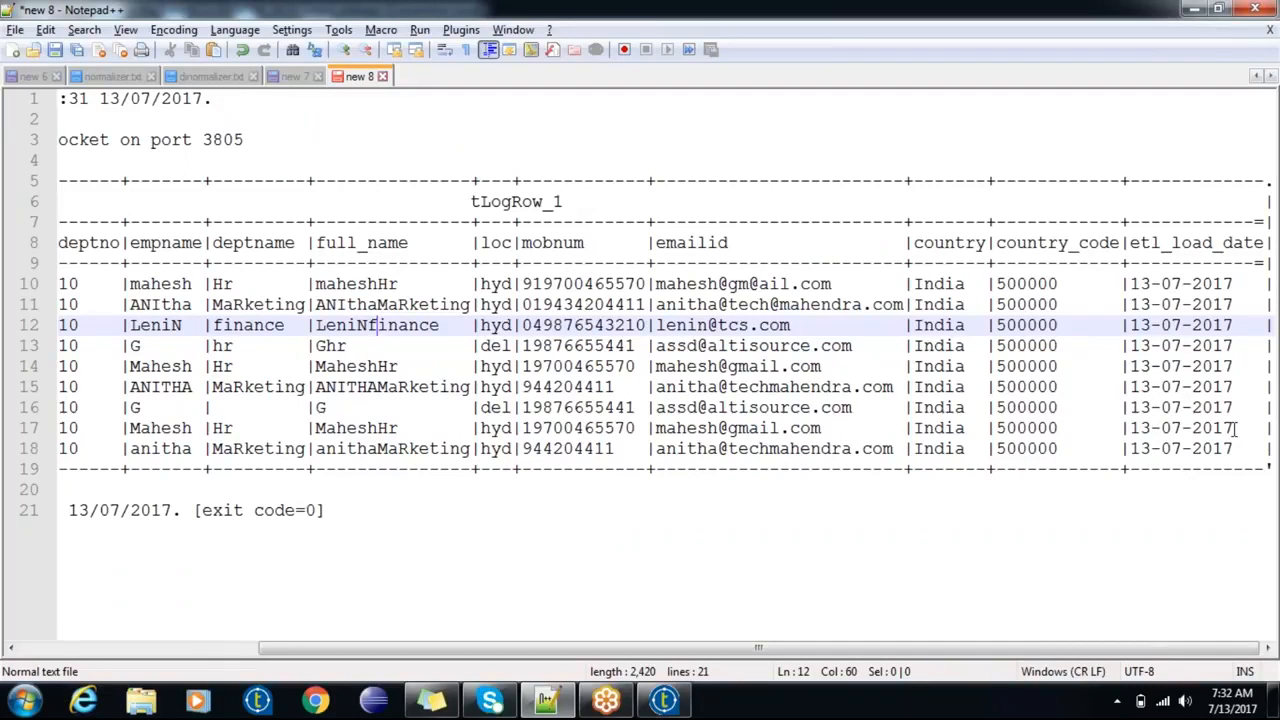
pyautogui.moveTo(1106, 650); pyautogui.dragTo(829, 626)
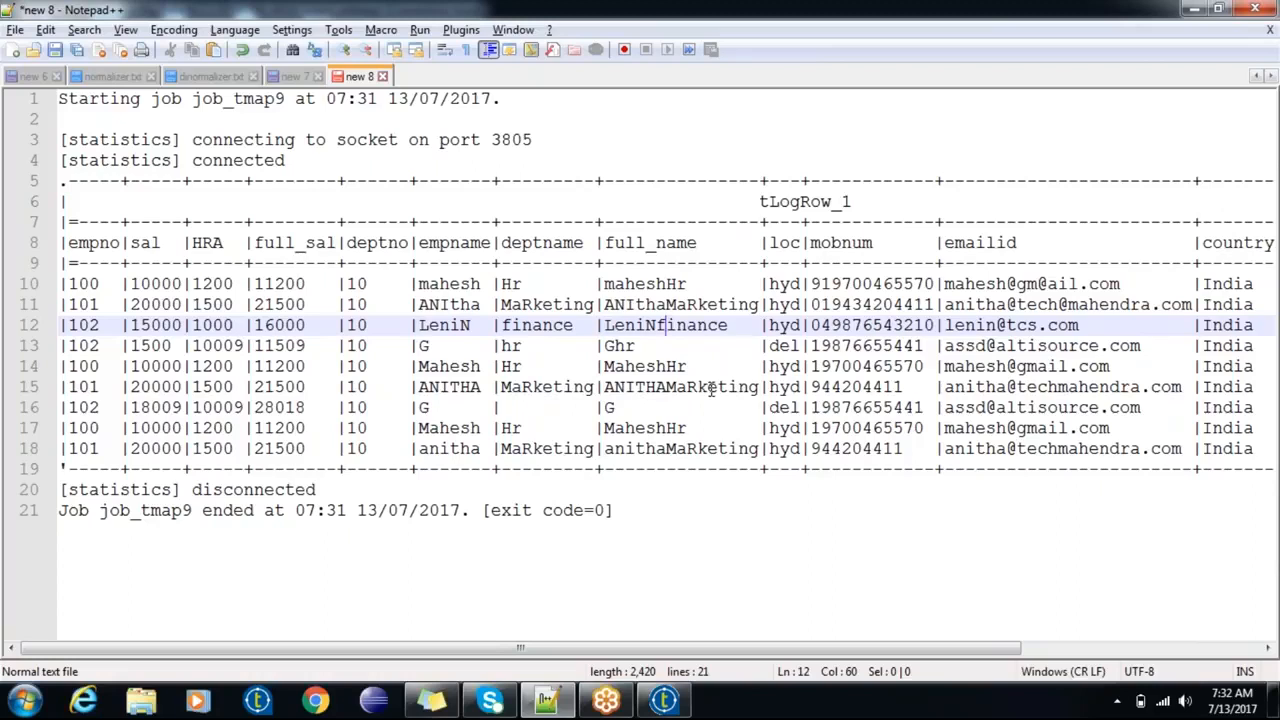
# Step: Insert a space between the employee name and the department name in the full_name values on lines 10 to 15
pyautogui.click(665, 284)
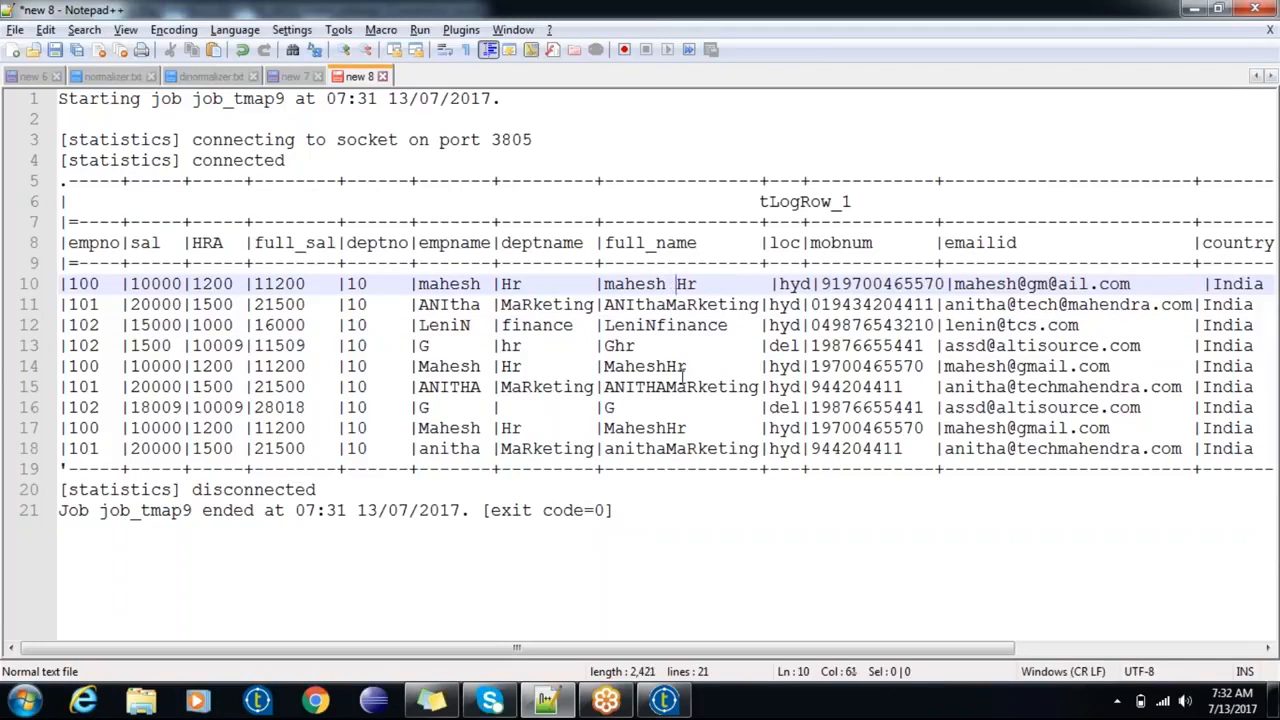
pyautogui.click(666, 304)
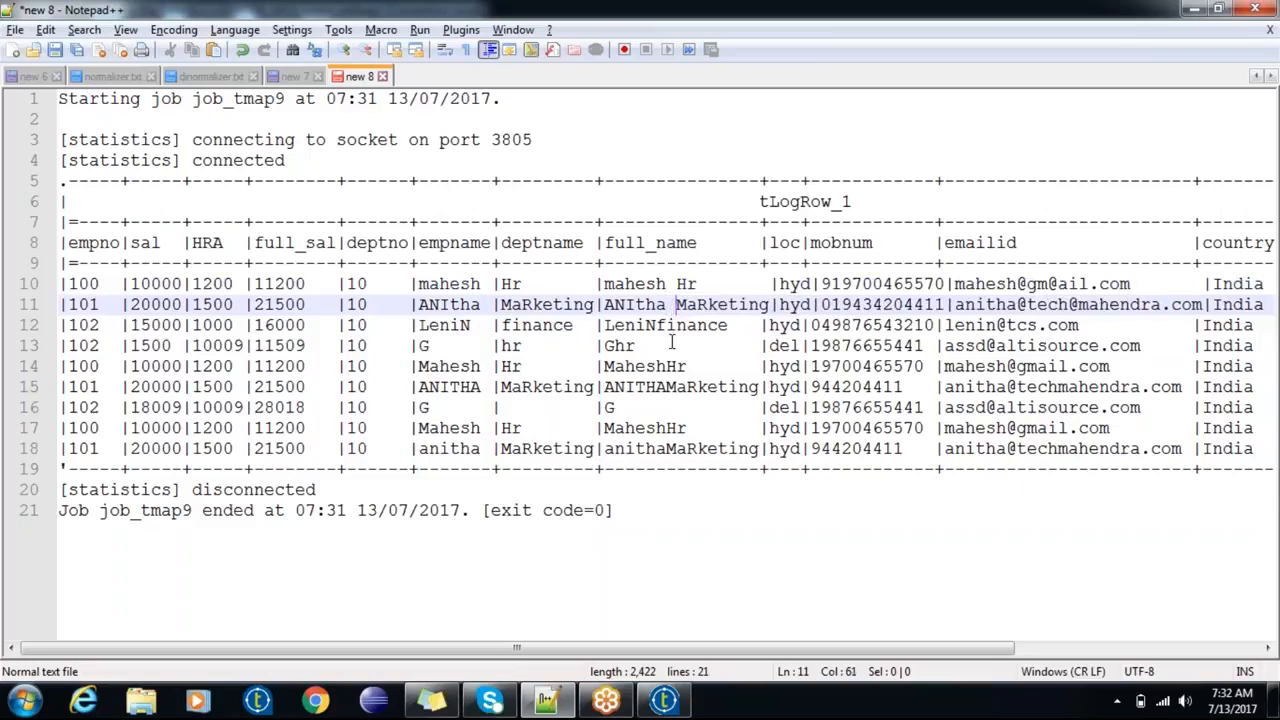
pyautogui.click(666, 325)
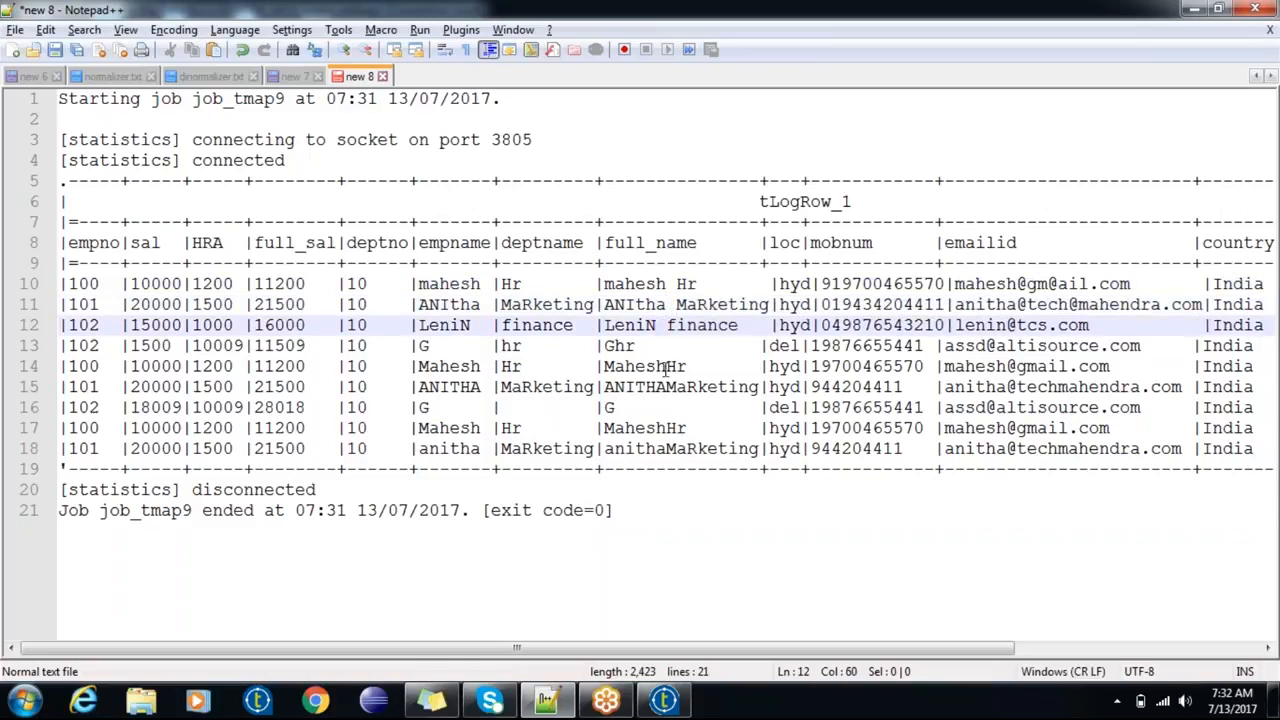
pyautogui.click(616, 345)
pyautogui.click(665, 366)
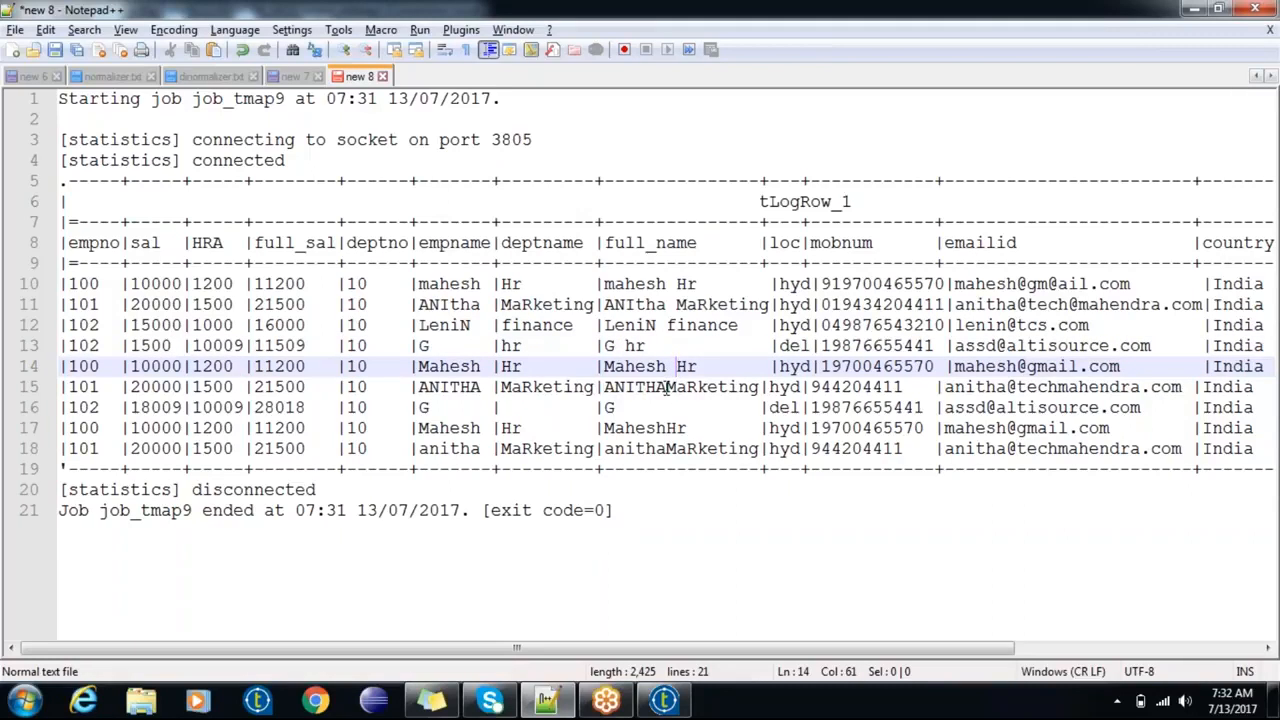
pyautogui.click(671, 386)
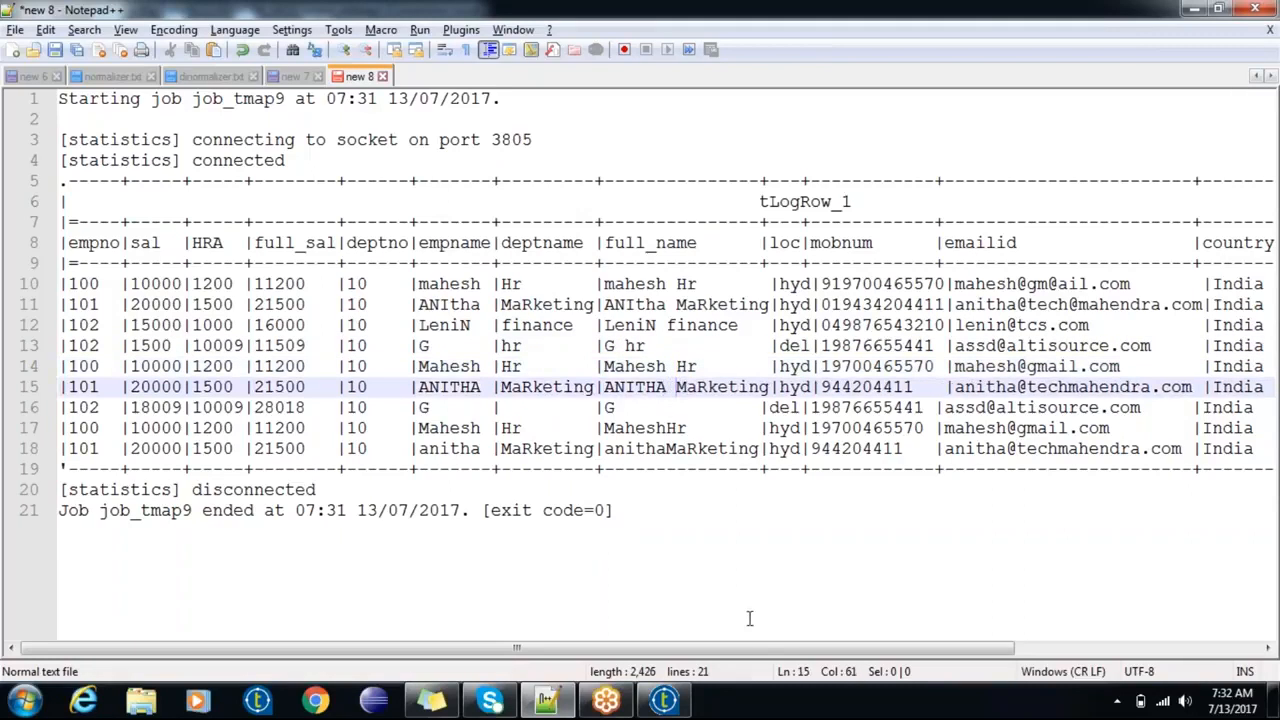
# Step: Try appending the time 7:32:52:213 to the etl_load_date value on line 10, and delete that time again
pyautogui.moveTo(766, 655); pyautogui.dragTo(811, 655)
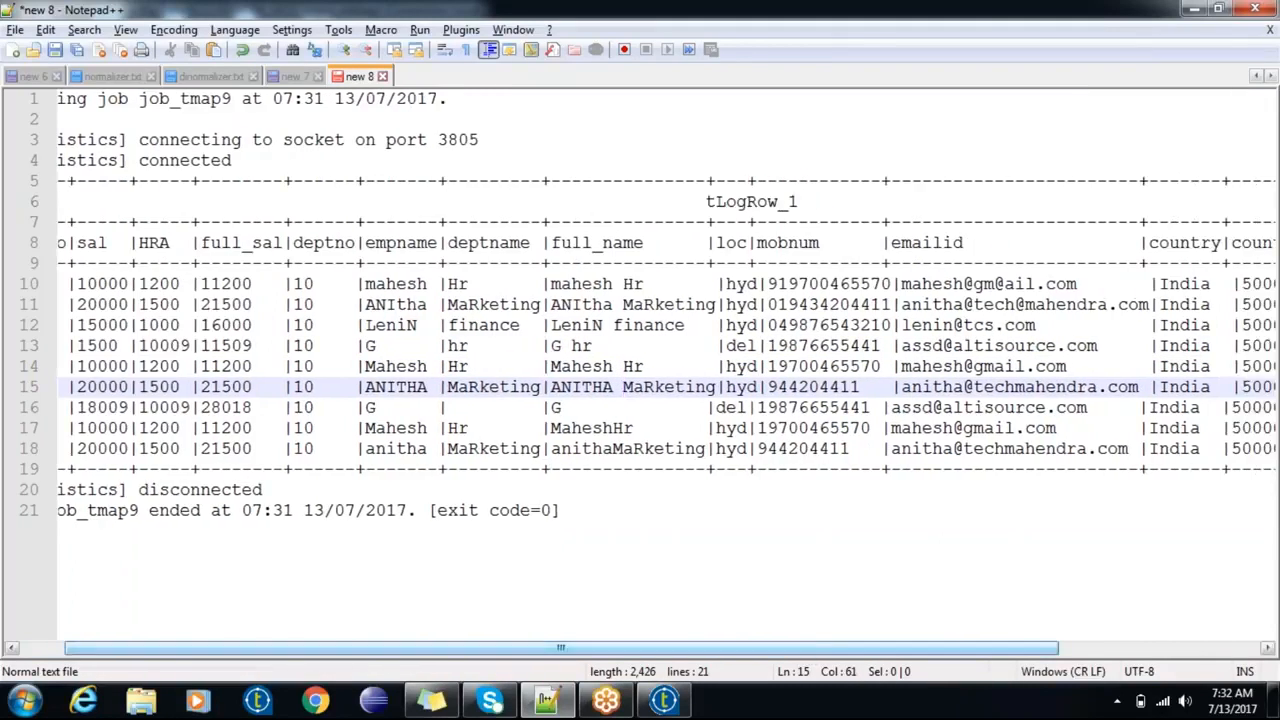
pyautogui.moveTo(752, 653); pyautogui.dragTo(960, 655)
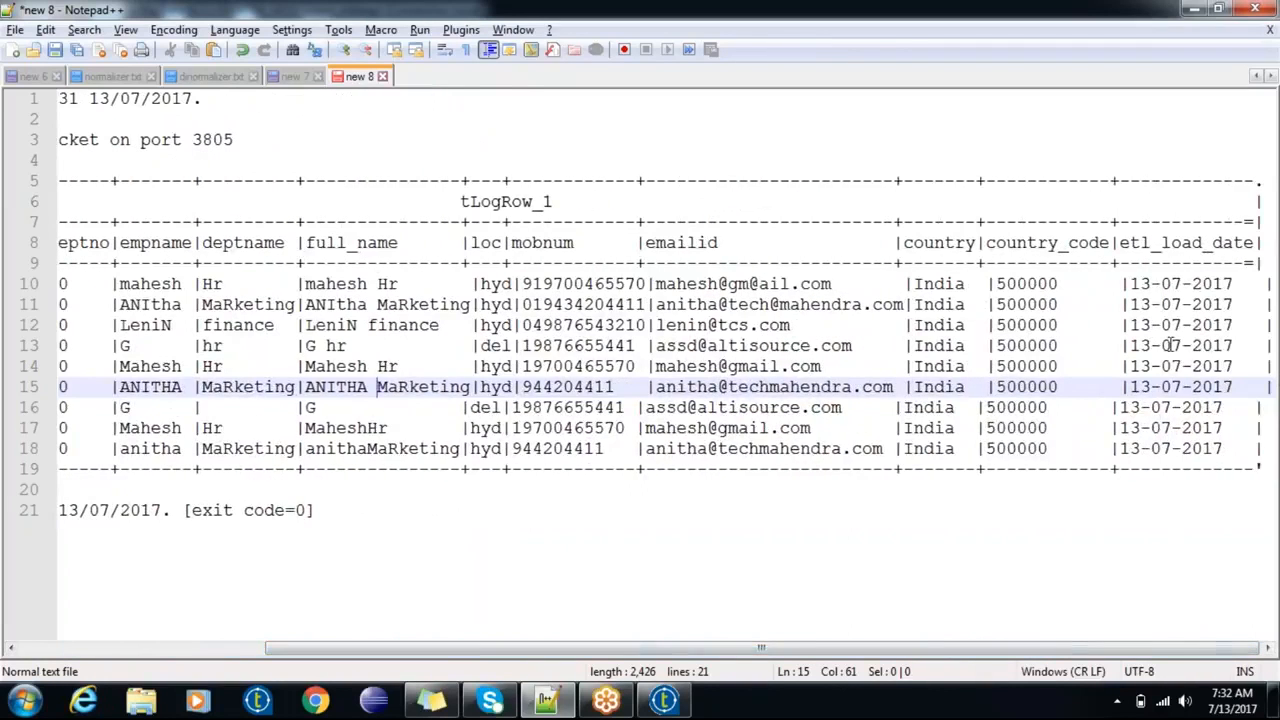
pyautogui.click(1240, 284)
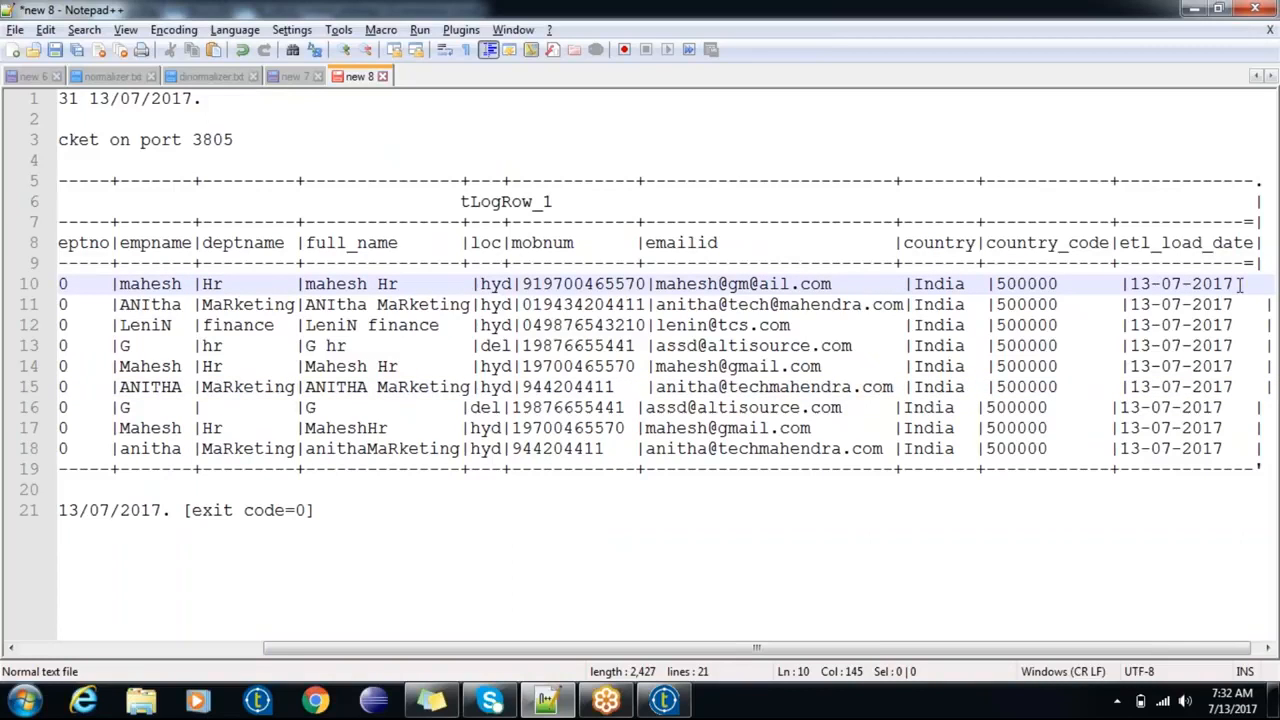
pyautogui.write('7:')
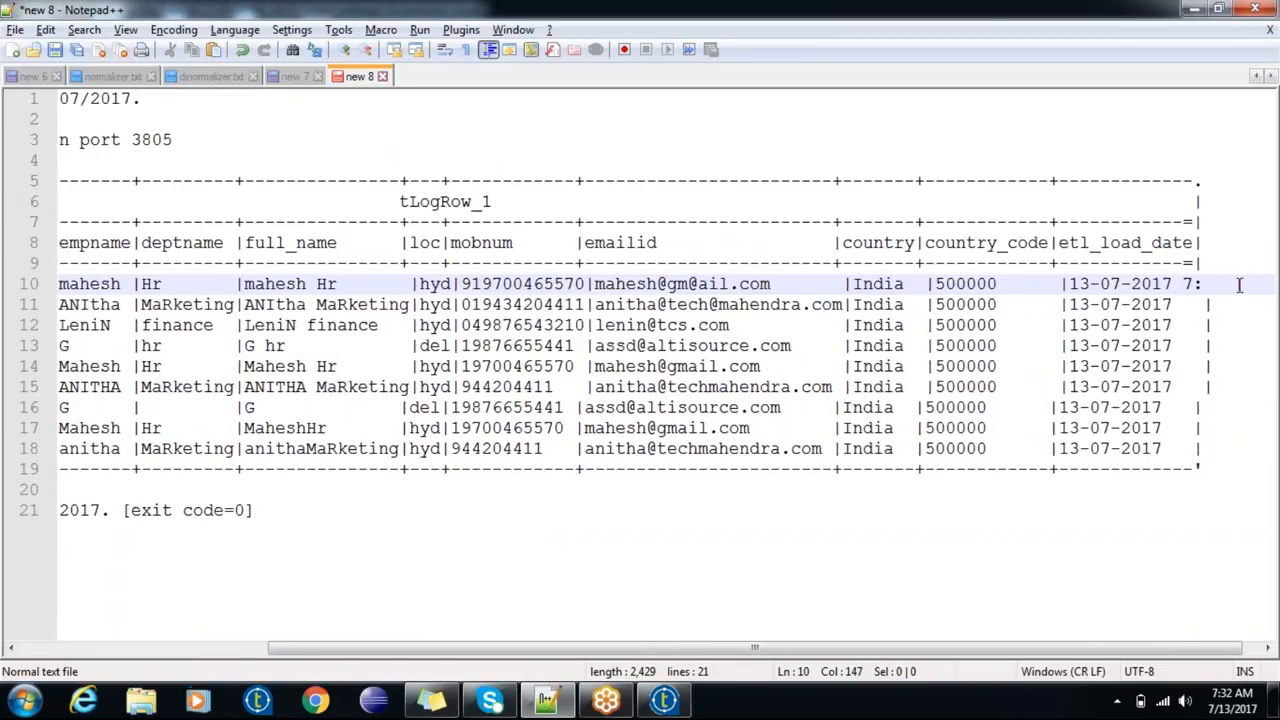
pyautogui.write('32:  |')
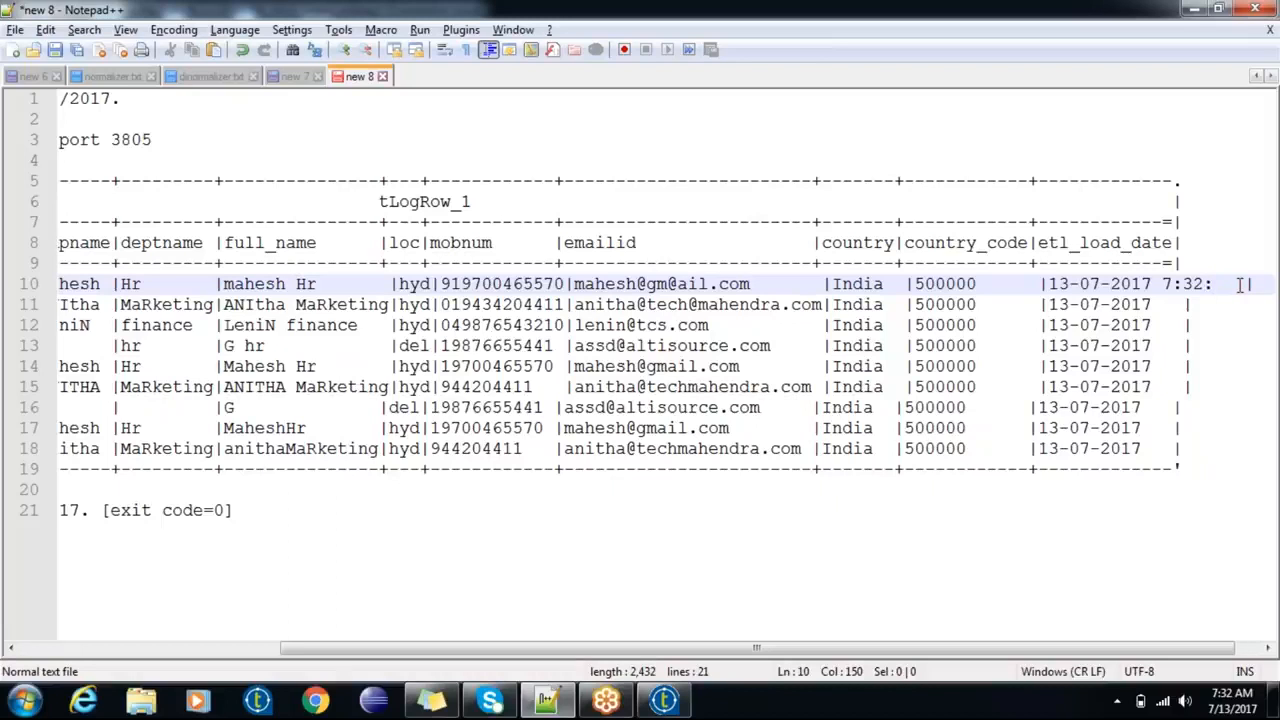
pyautogui.write('4')
pyautogui.press('BackSpace')
pyautogui.write('52:')
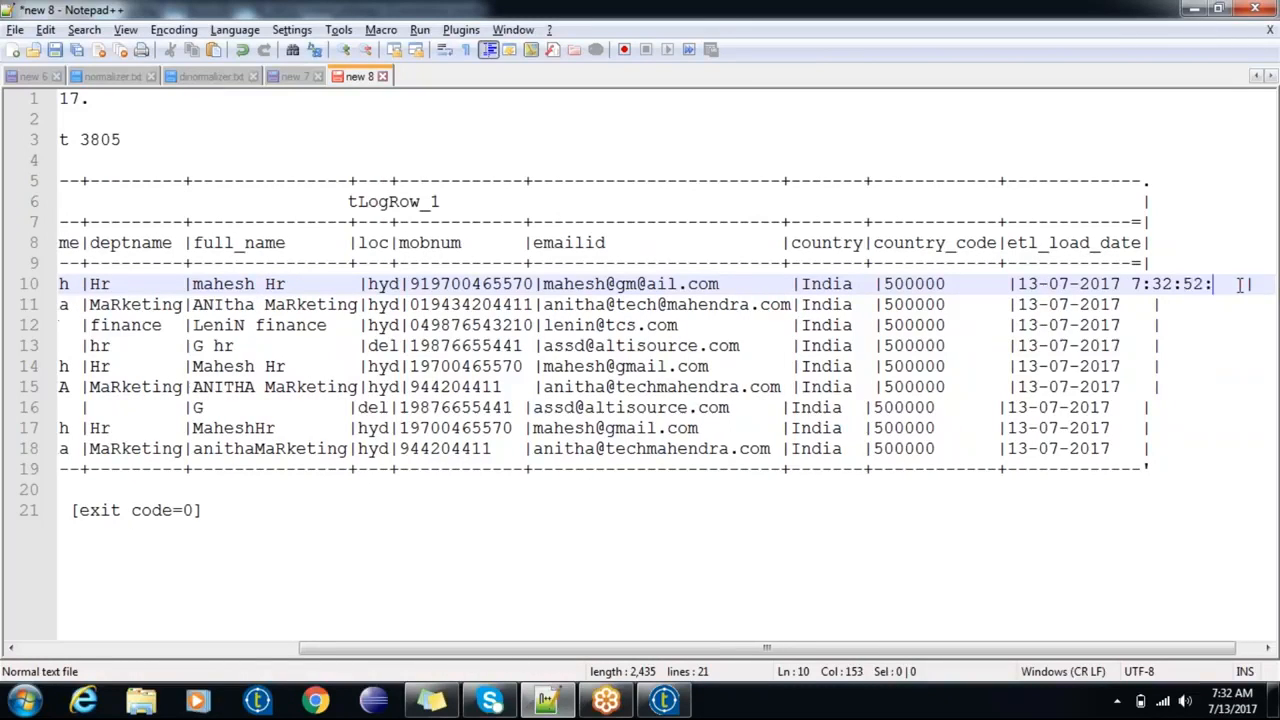
pyautogui.write('213')
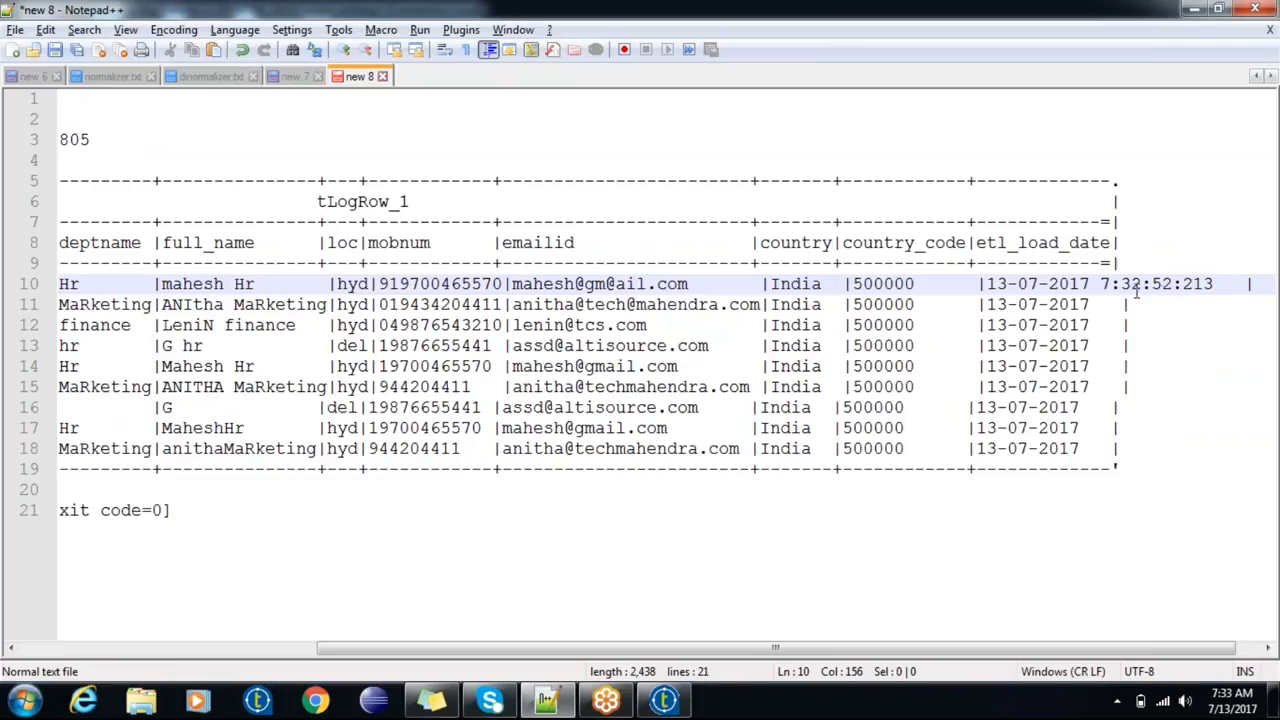
pyautogui.moveTo(1100, 285); pyautogui.dragTo(1213, 290)
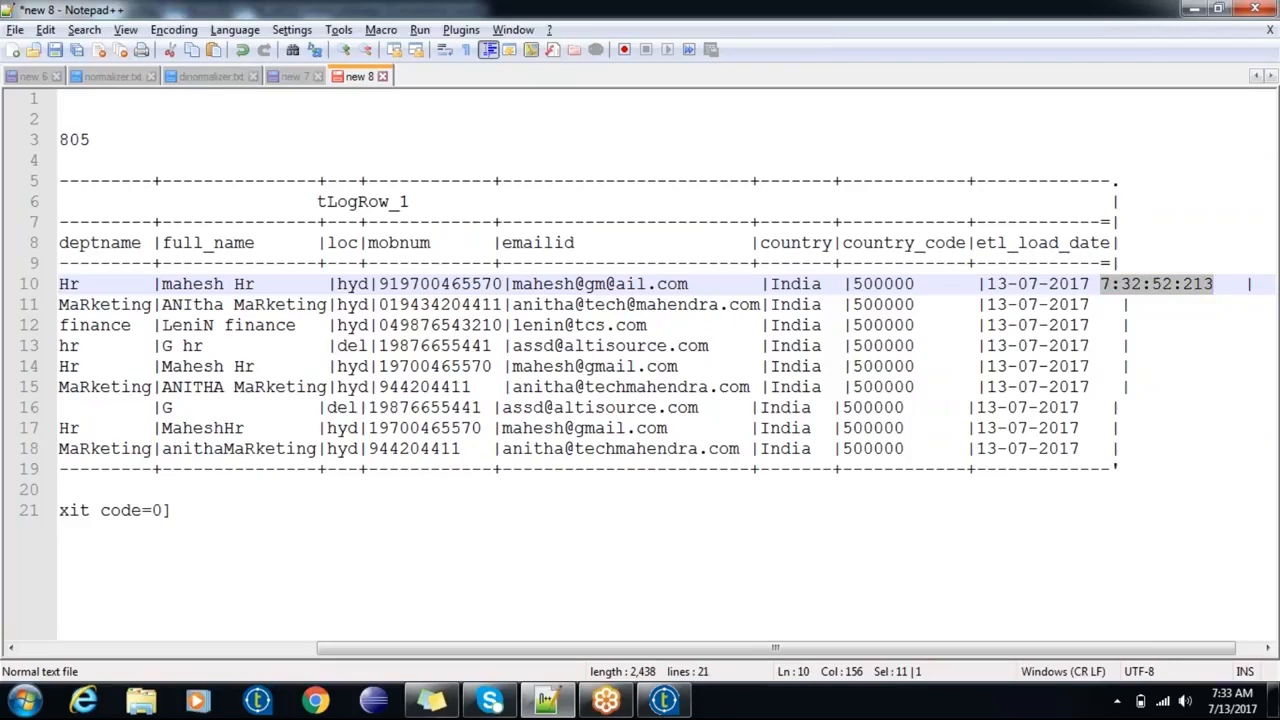
pyautogui.press('BackSpace')
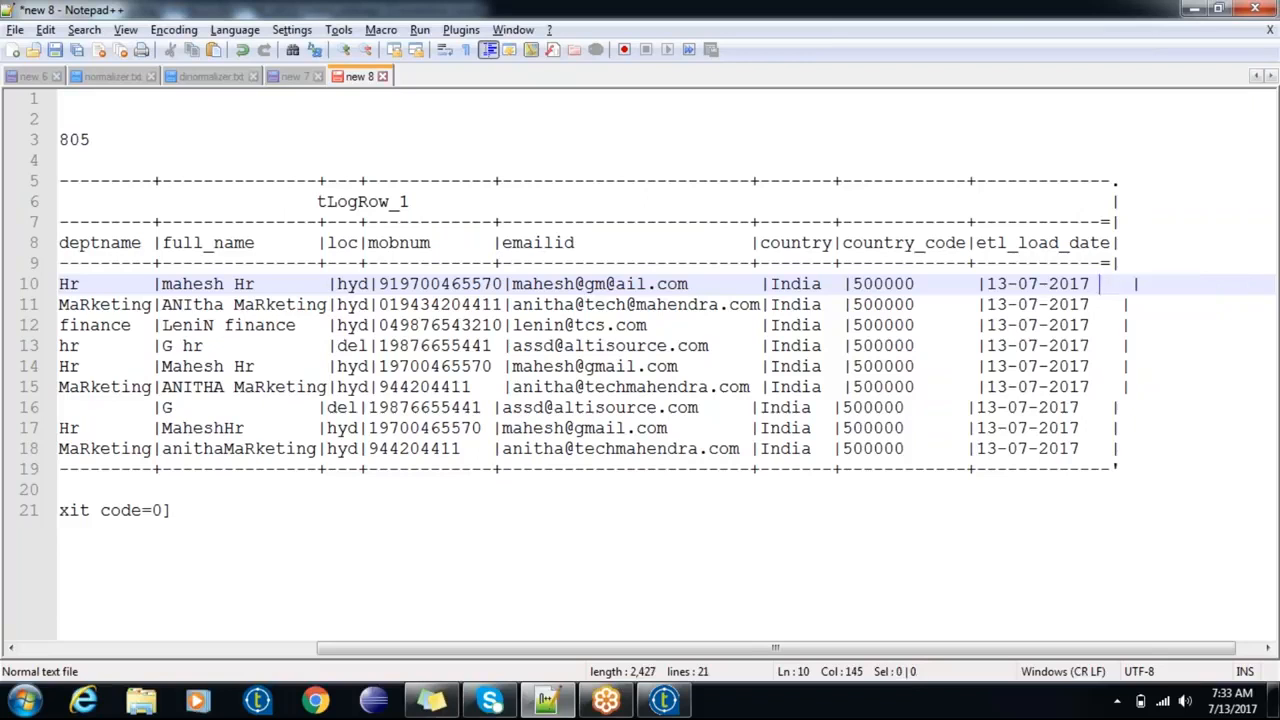
# Step: Switch to Talend Open Studio, open tMap_1, and set the full_name expression to row1.empname +" "+ row1.deptname
pyautogui.click(664, 700)
pyautogui.click(652, 599)
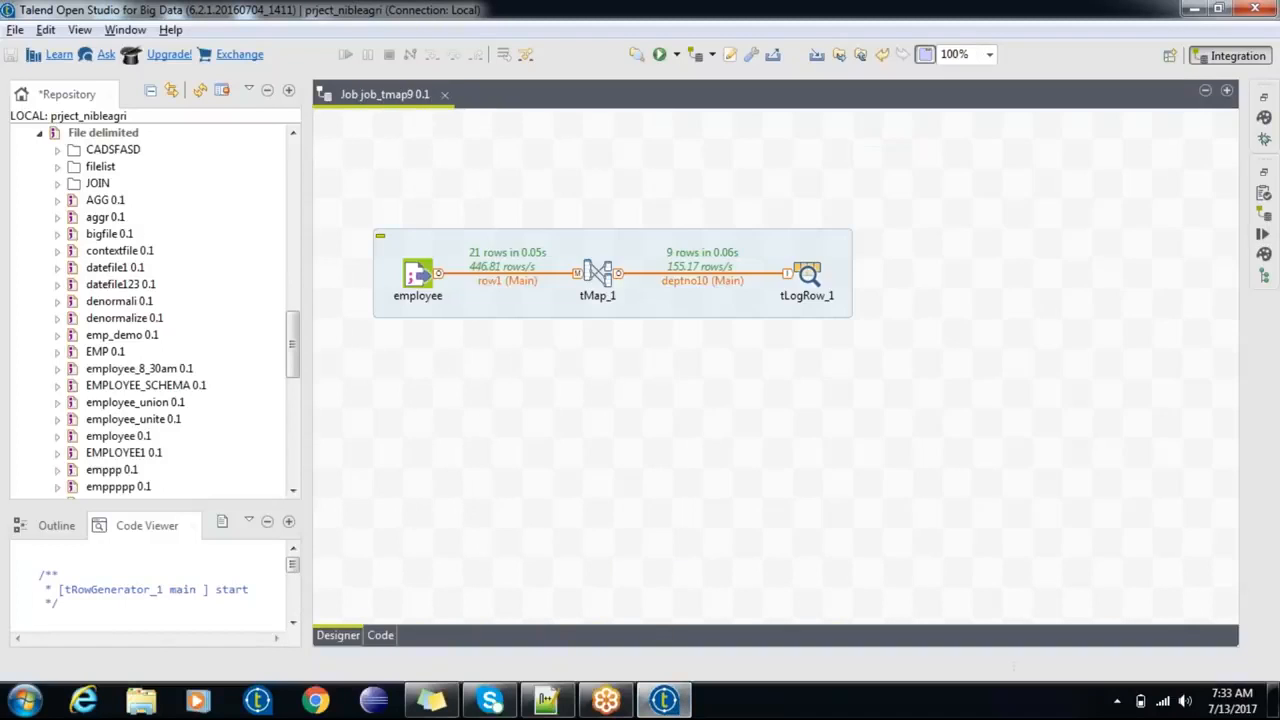
pyautogui.doubleClick(601, 283)
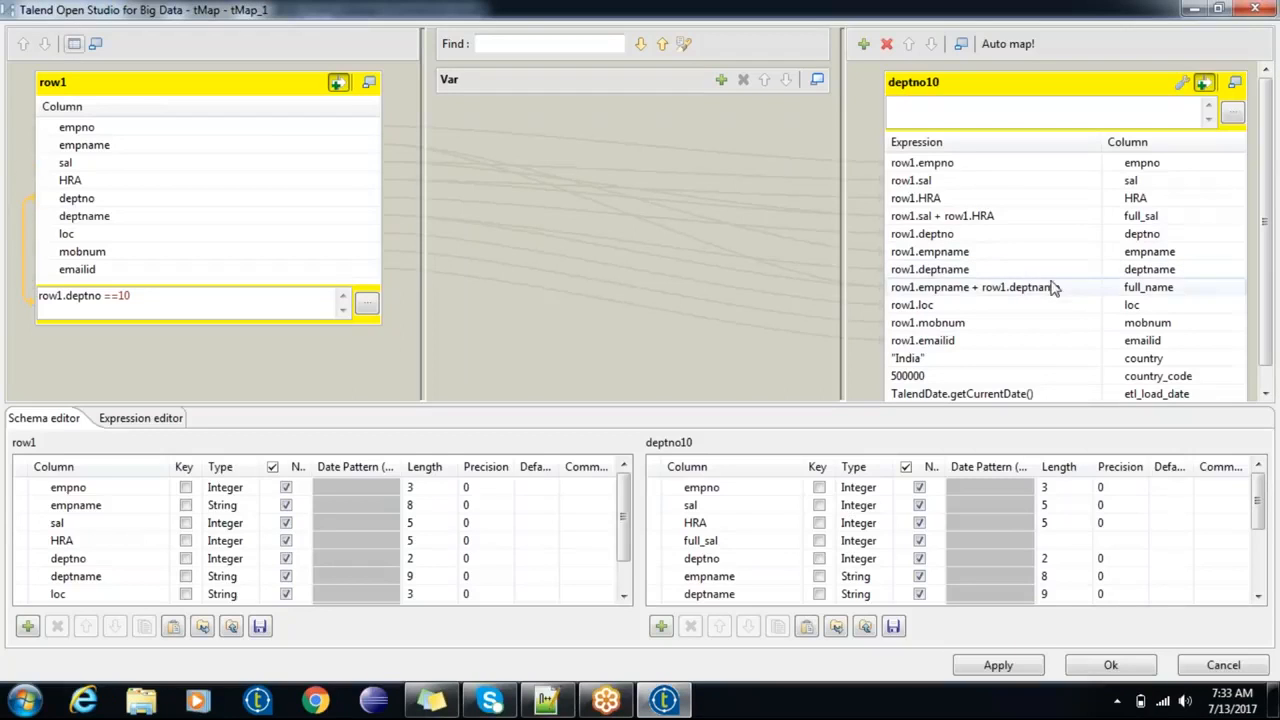
pyautogui.click(1052, 287)
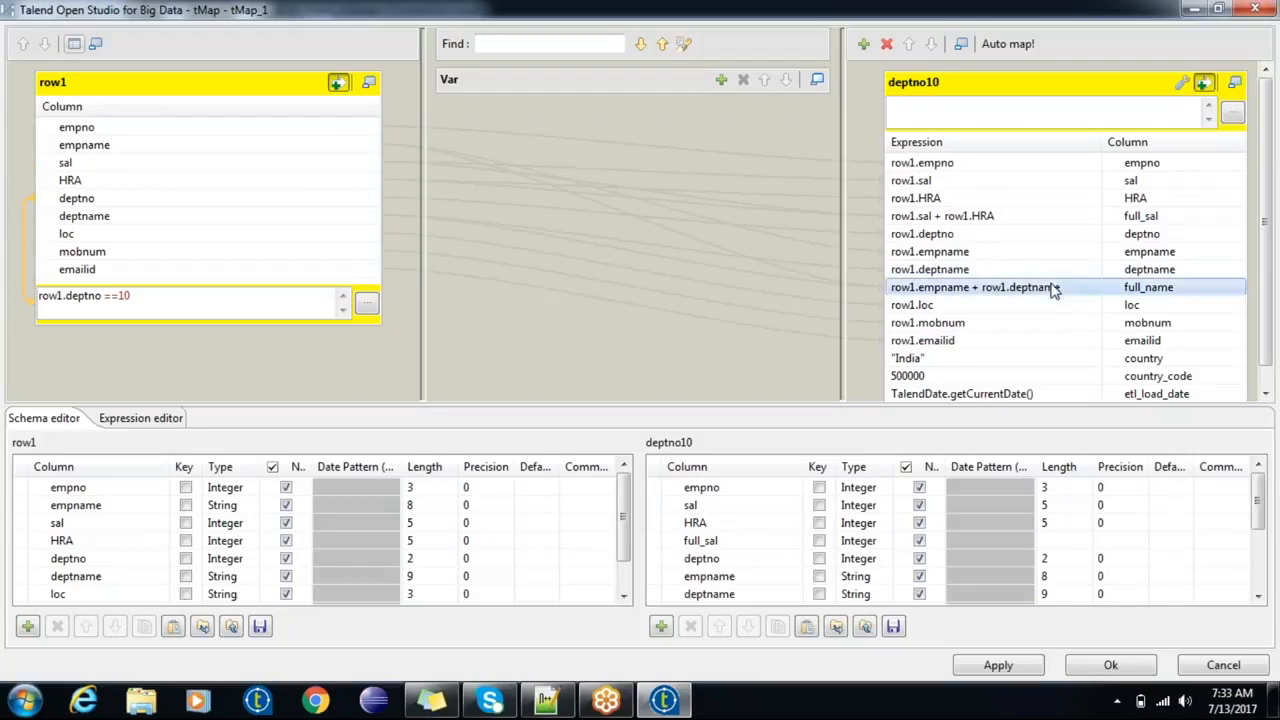
pyautogui.click(978, 287)
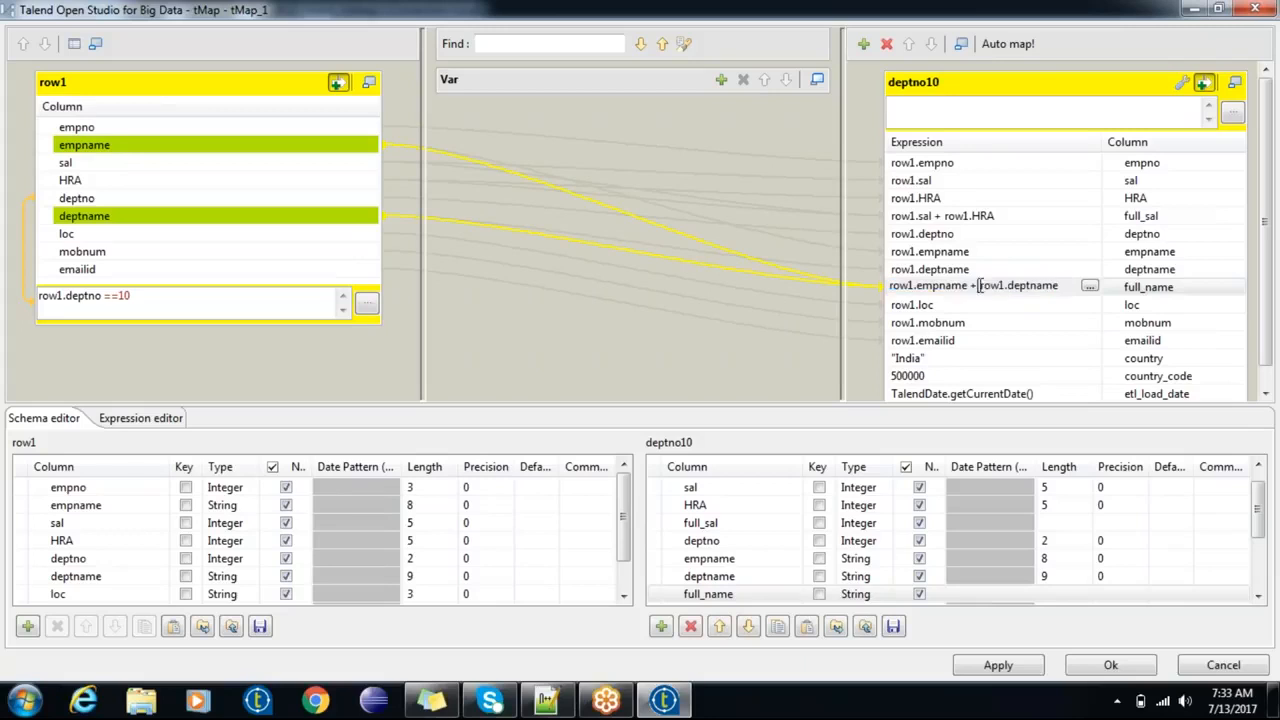
pyautogui.write('""+')
pyautogui.press('Left')
# Step: Set the date pattern of etl_load_date in the deptno10 schema to the suggested common format "yyyy-MM-dd'T'HH:mm:ss"
pyautogui.scroll(-1, 1062, 378)
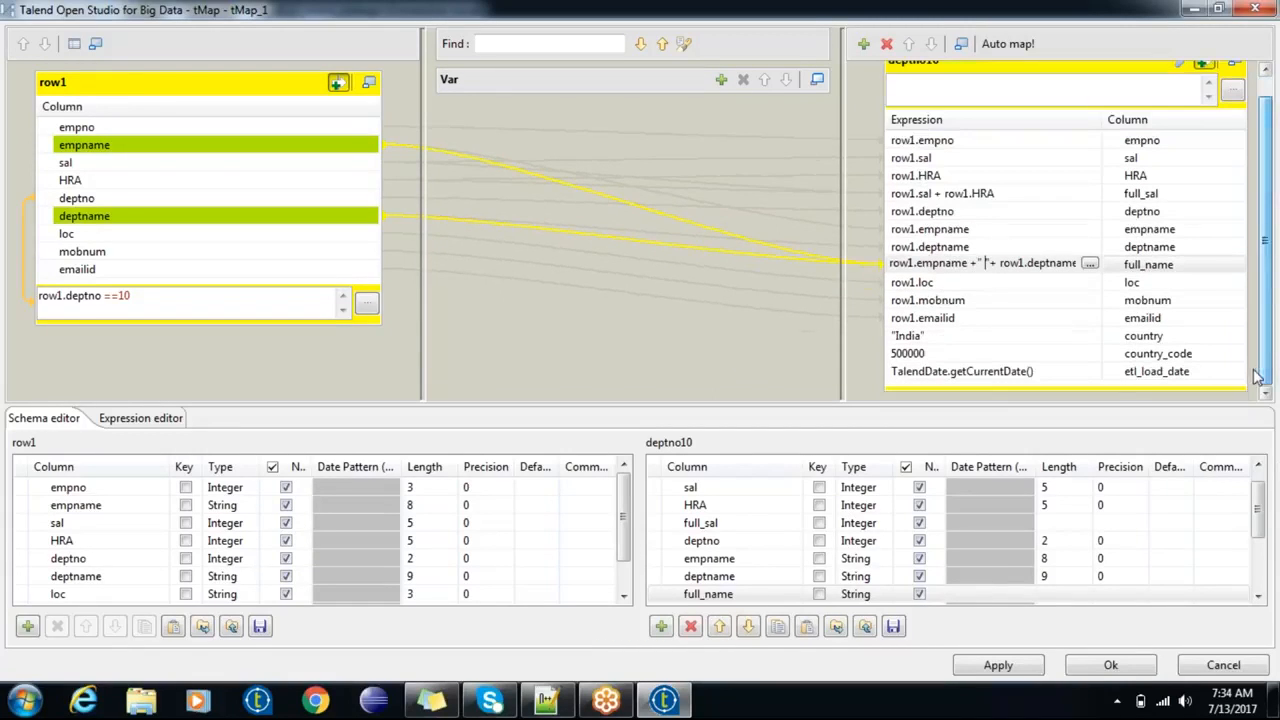
pyautogui.click(1062, 376)
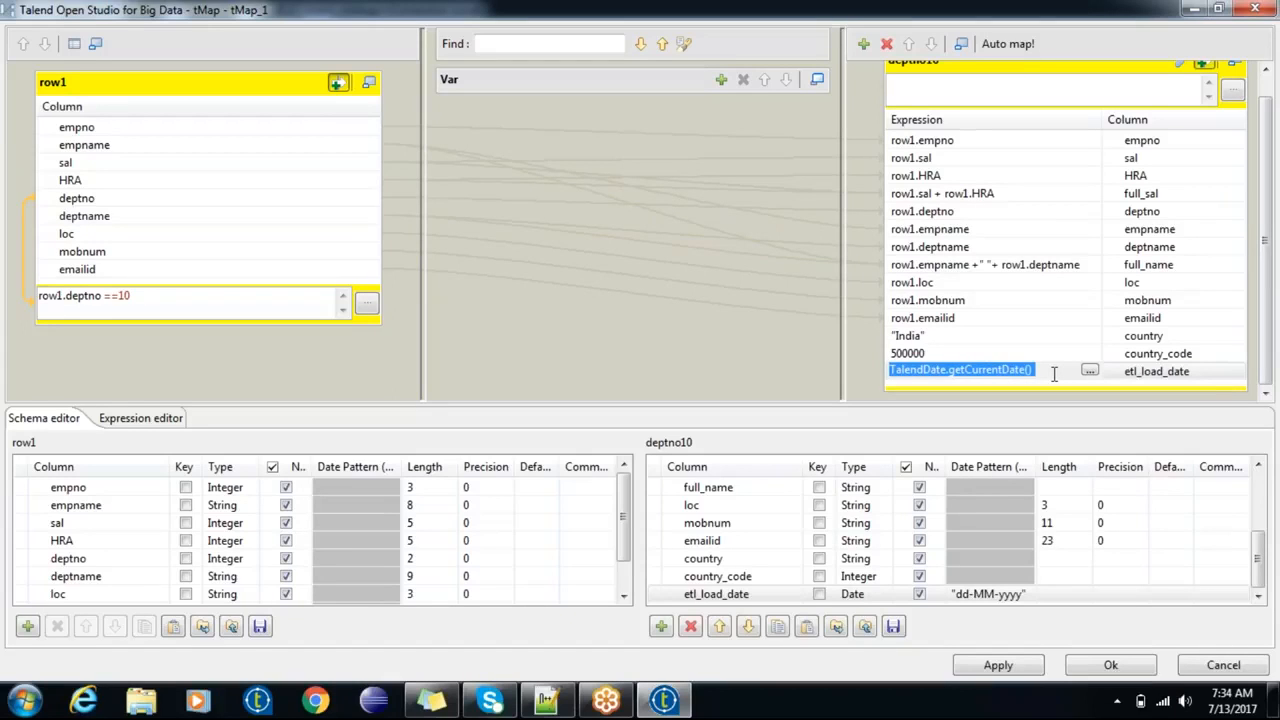
pyautogui.click(1112, 375)
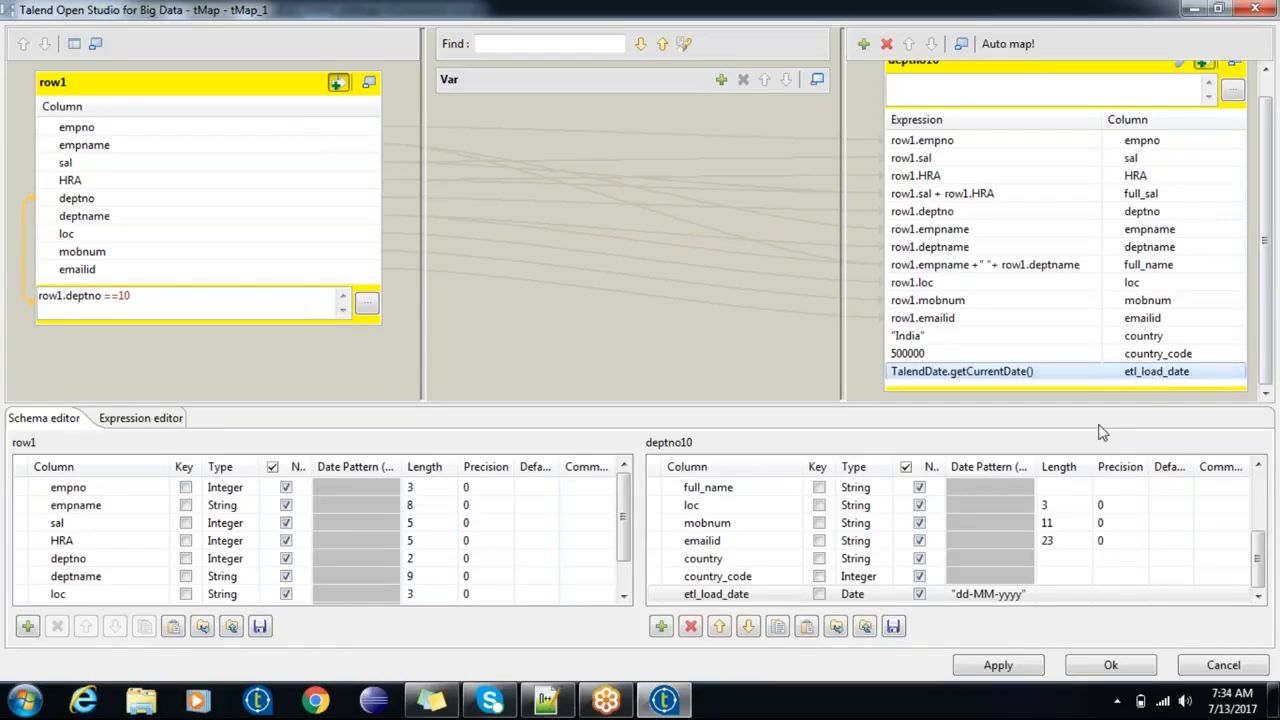
pyautogui.click(1003, 594)
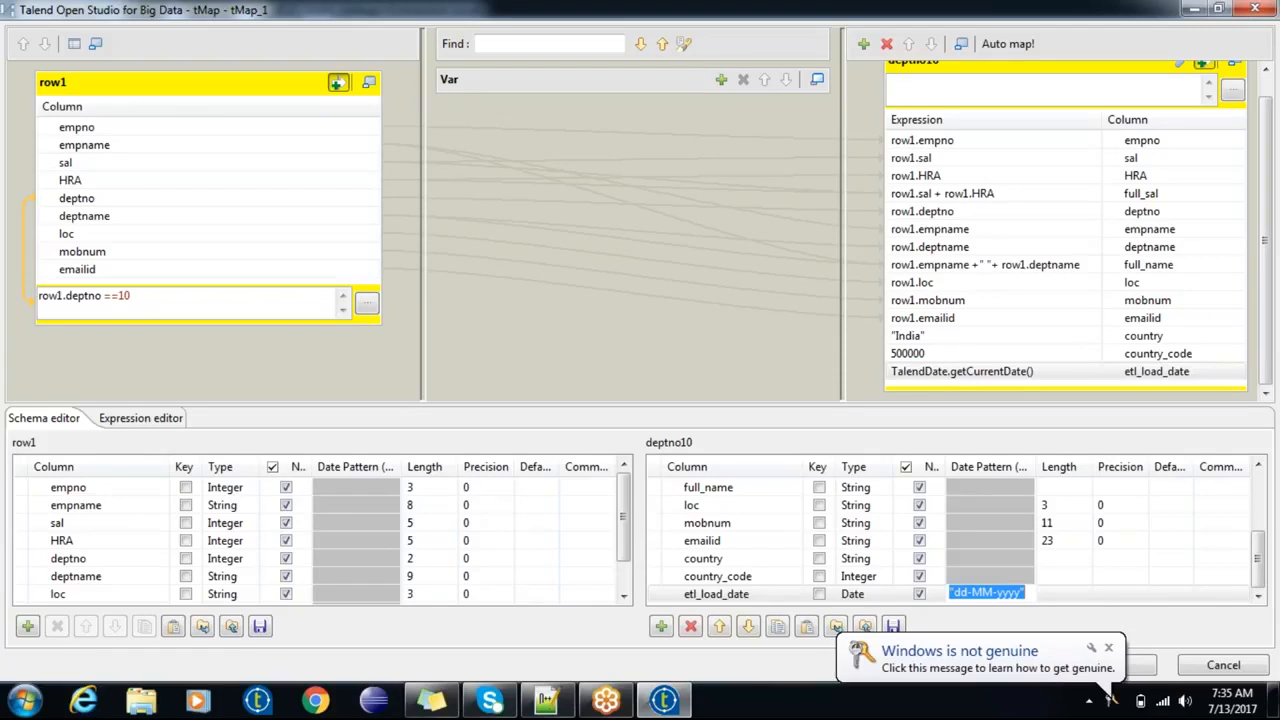
pyautogui.click(1110, 652)
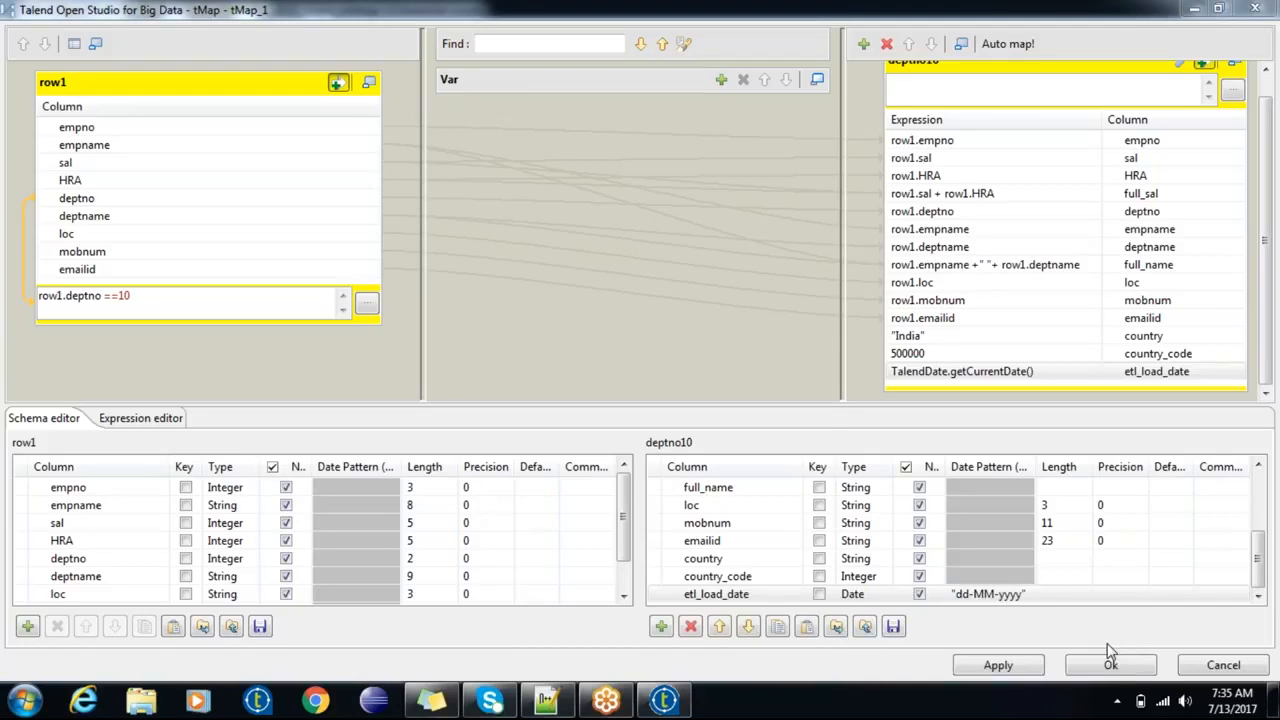
pyautogui.click(1018, 596)
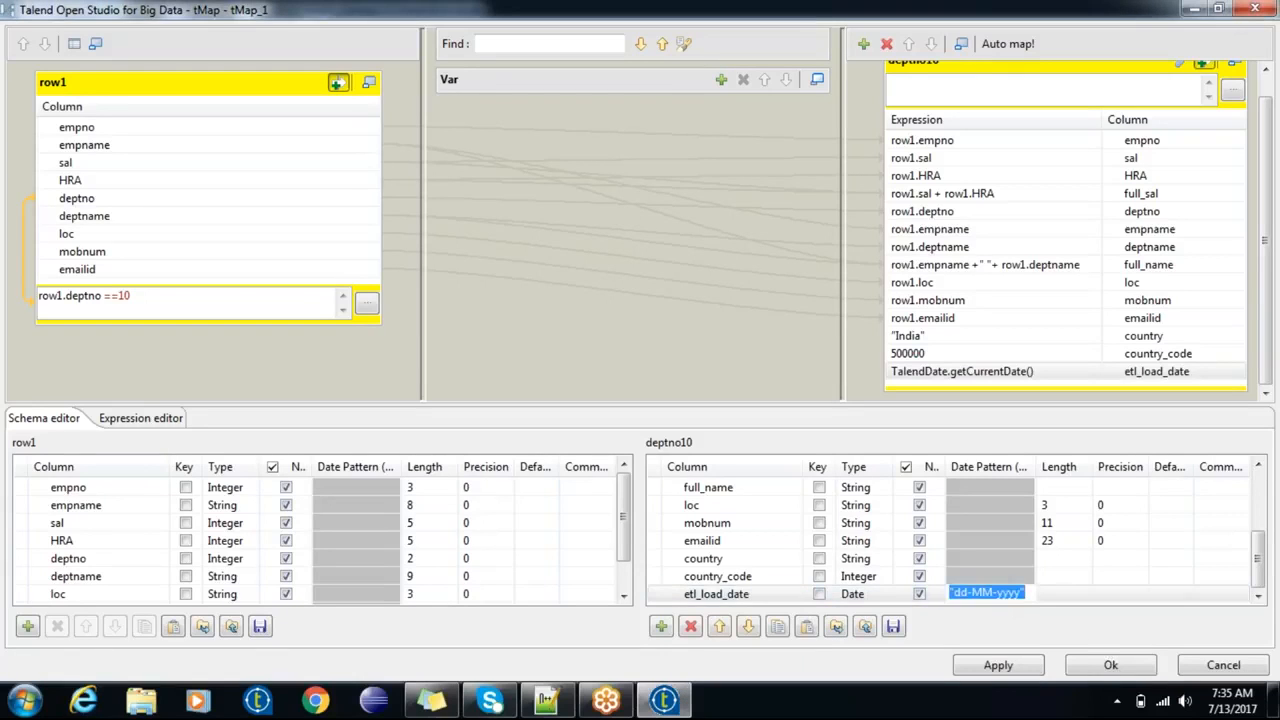
pyautogui.hotkey('ctrl', 'space')
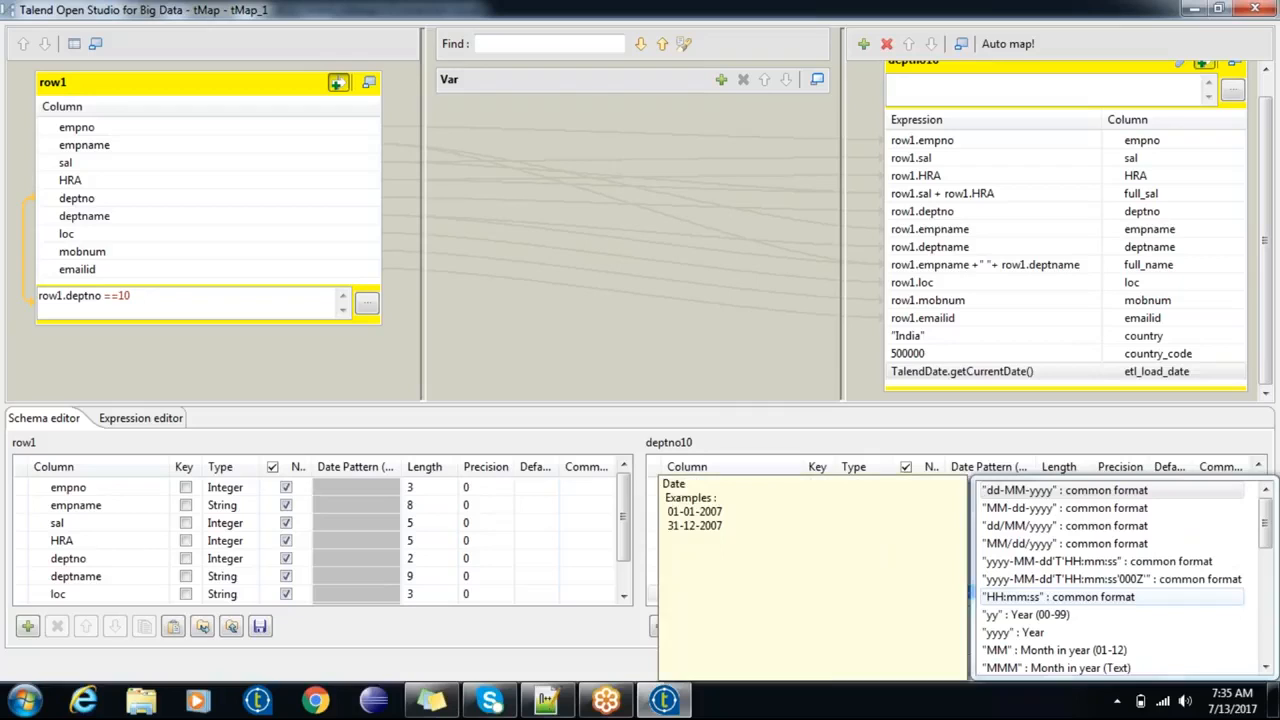
pyautogui.click(1044, 564)
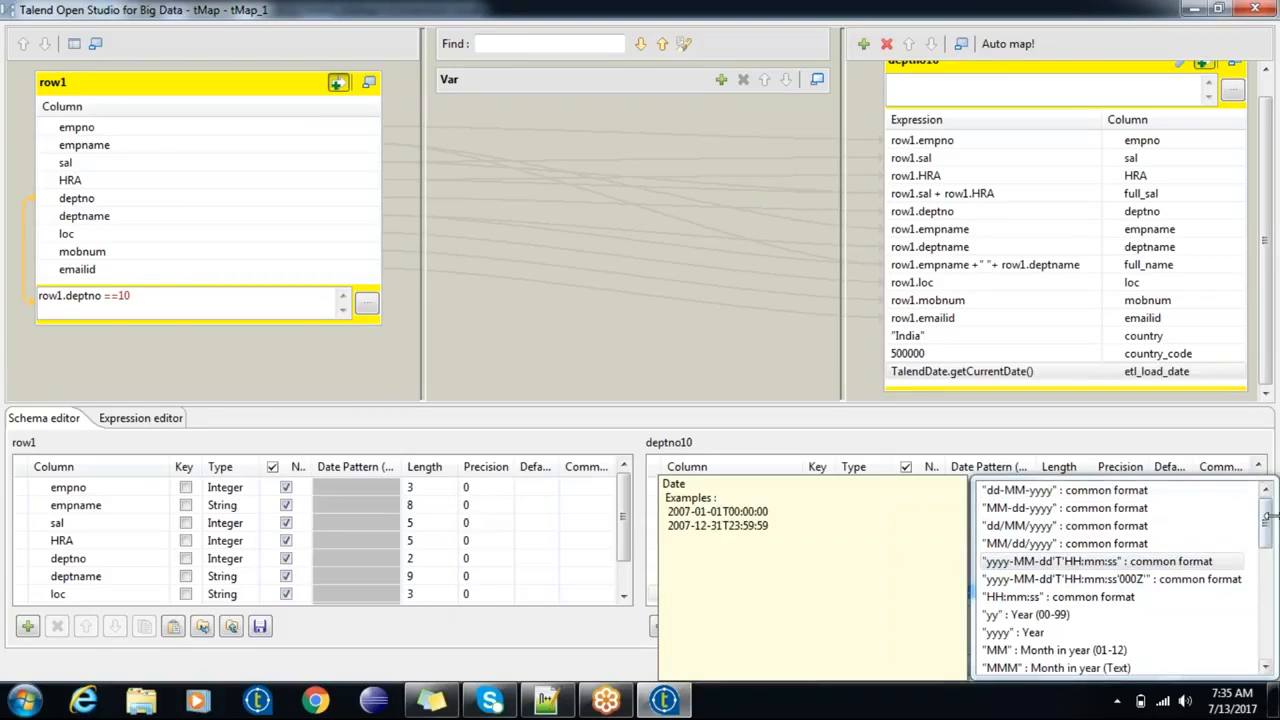
pyautogui.moveTo(1267, 517); pyautogui.dragTo(1268, 602)
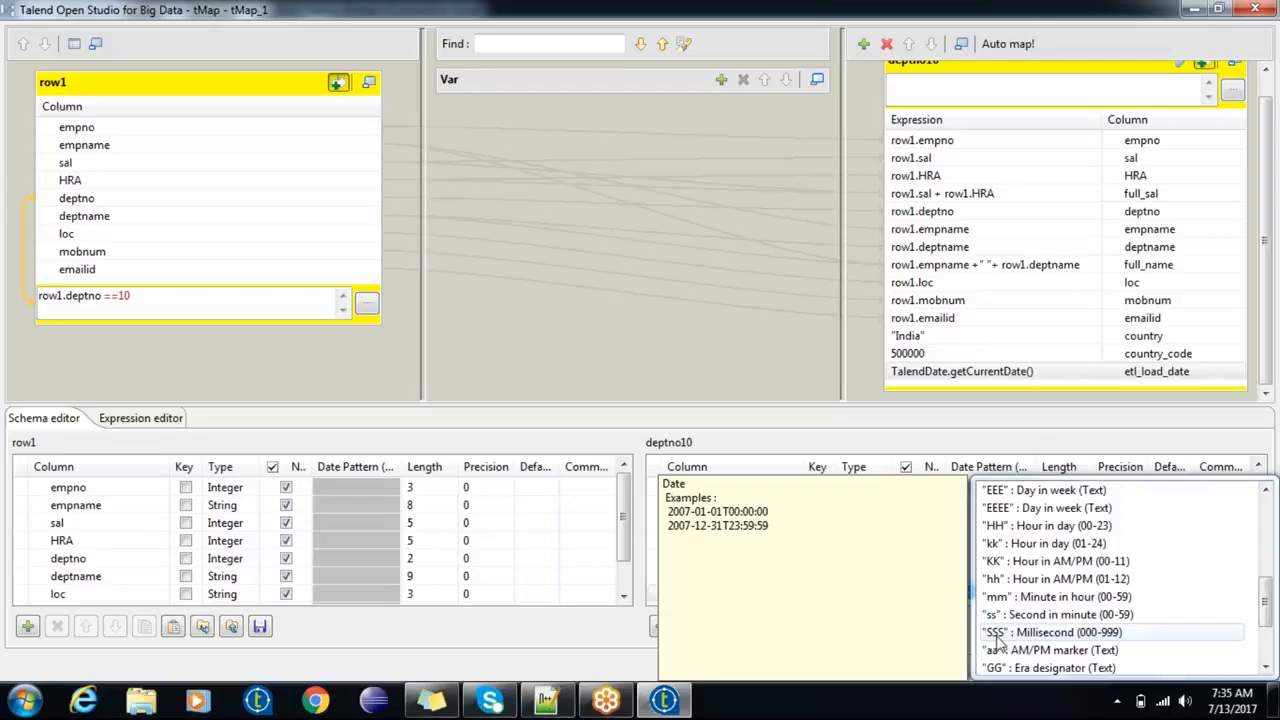
pyautogui.click(1027, 638)
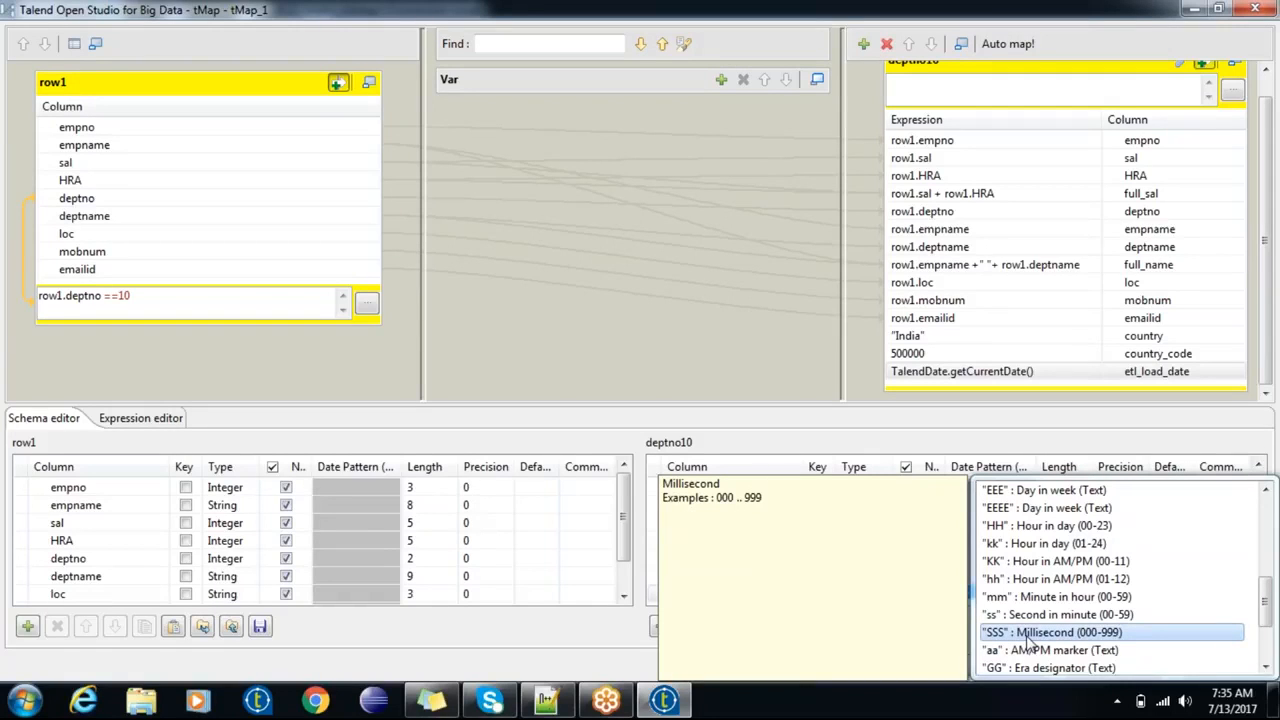
pyautogui.moveTo(1264, 608); pyautogui.dragTo(1270, 528)
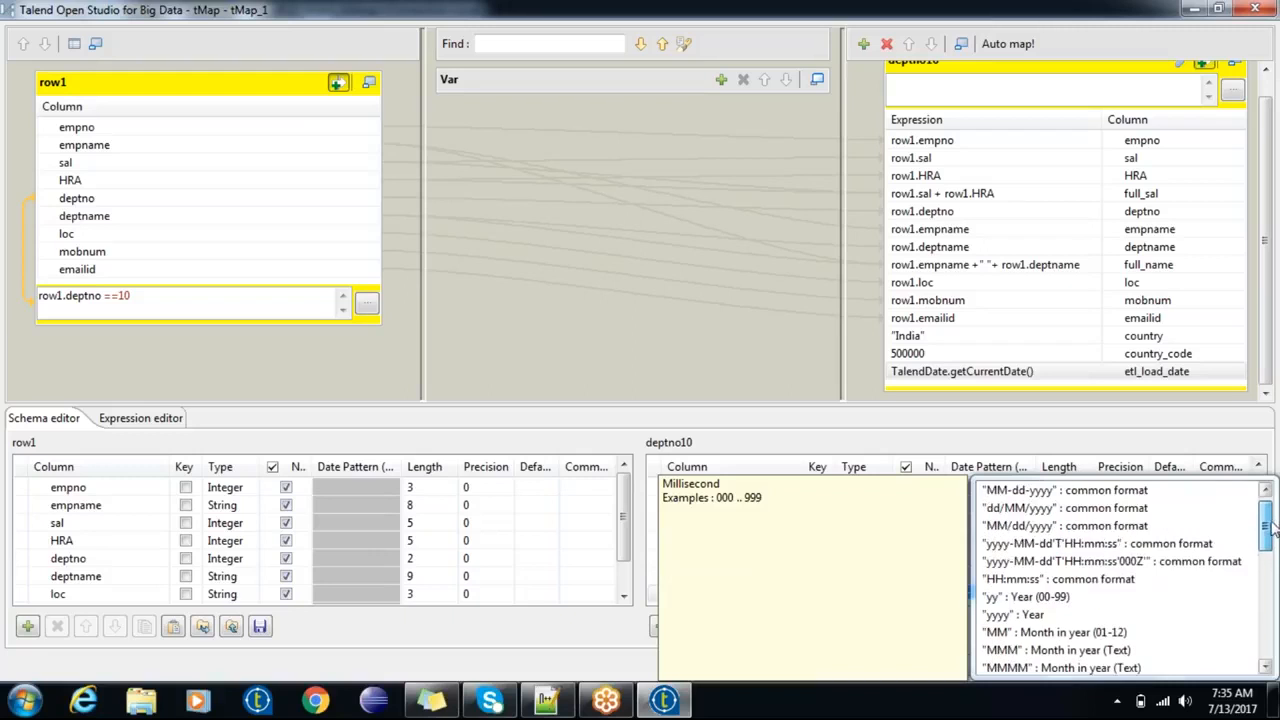
pyautogui.click(1095, 543)
pyautogui.doubleClick(1095, 543)
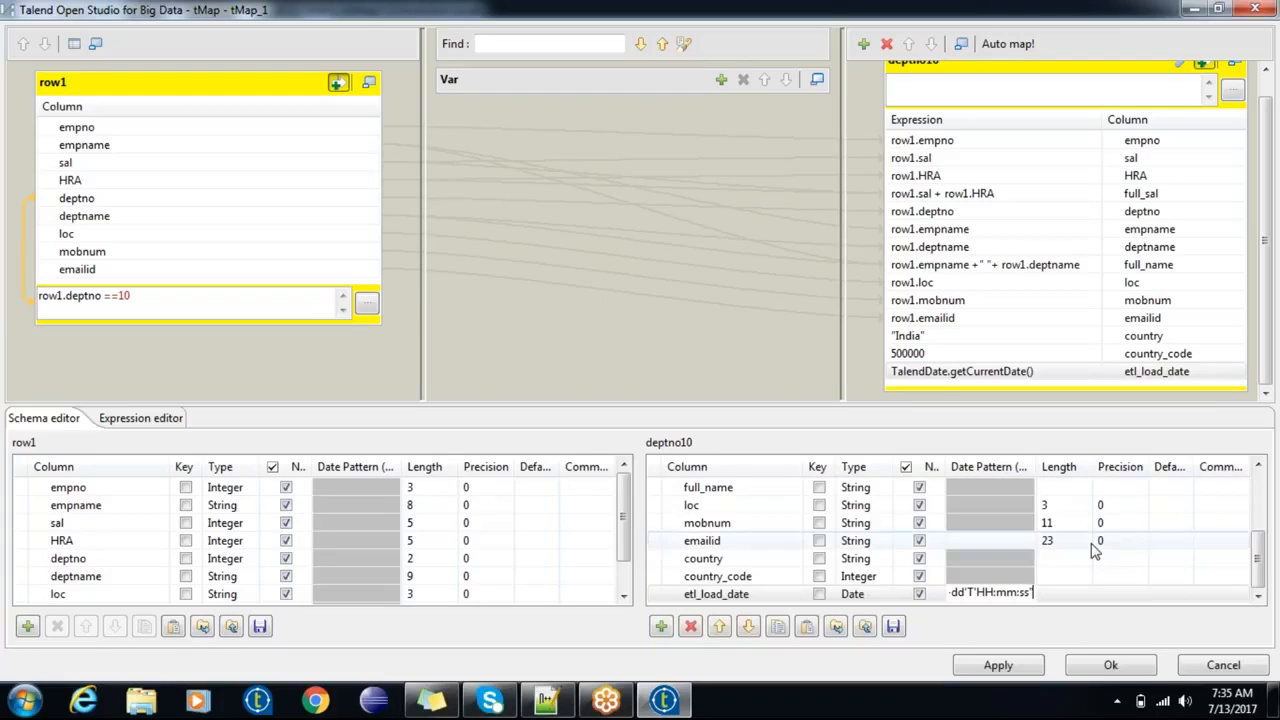
# Step: Widen the Date Pattern column and replace the date part of the etl_load_date pattern, making it "dd-MM-yyyy HH:mm:ss"
pyautogui.moveTo(1036, 466); pyautogui.dragTo(1101, 464)
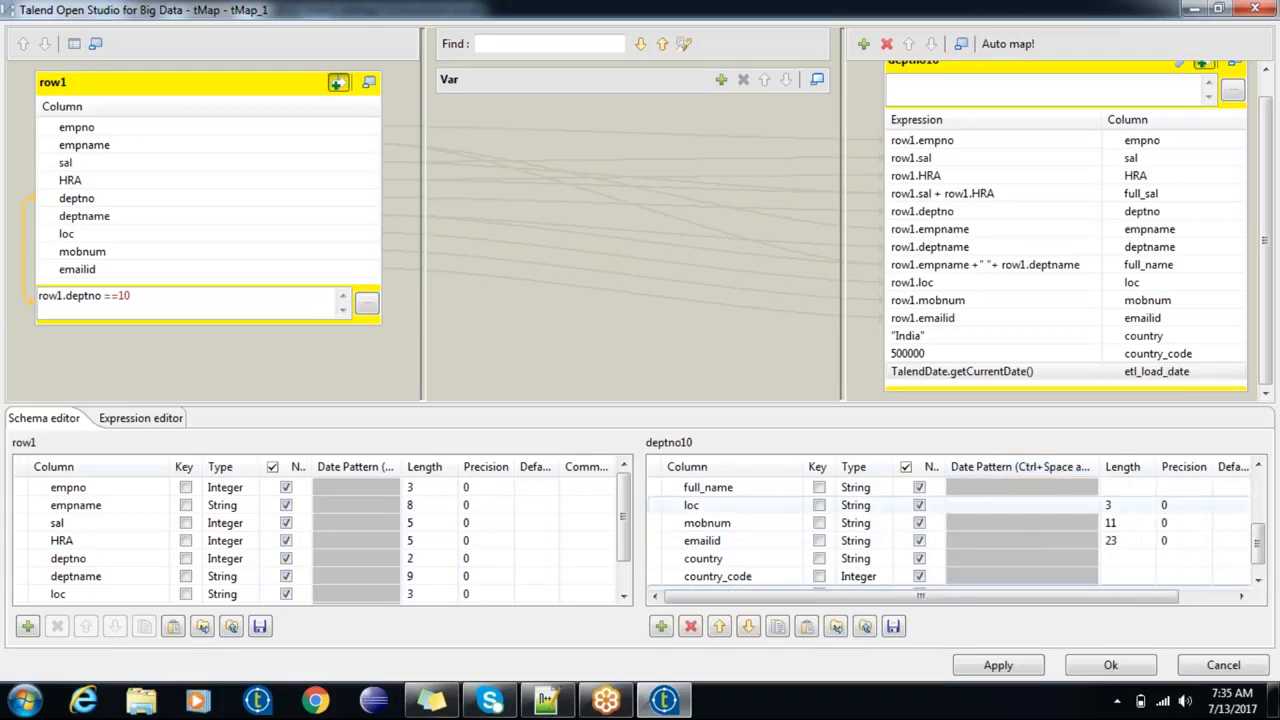
pyautogui.moveTo(1259, 542); pyautogui.dragTo(1261, 570)
pyautogui.click(990, 576)
pyautogui.click(990, 575)
pyautogui.click(1032, 574)
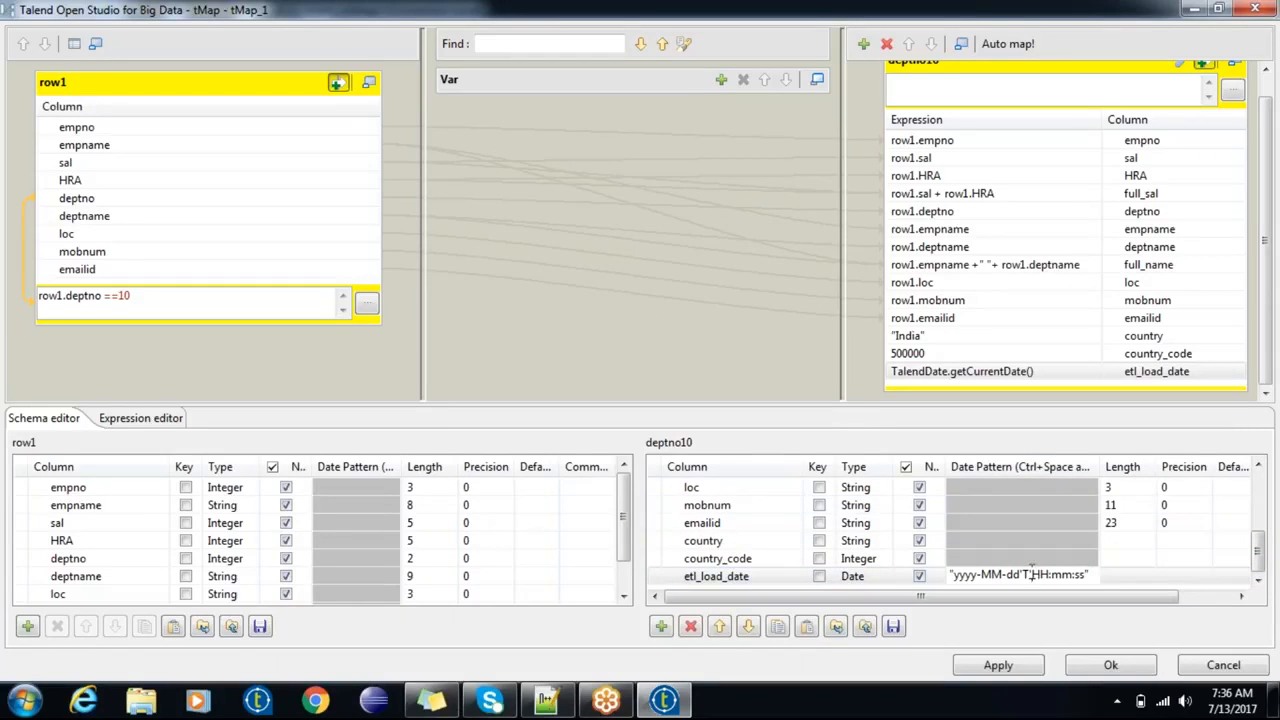
pyautogui.press('BackSpace')
pyautogui.press('BackSpace')
pyautogui.press('BackSpace')
pyautogui.press('BackSpace')
pyautogui.press('BackSpace')
pyautogui.press('BackSpace')
pyautogui.press('BackSpace')
pyautogui.press('BackSpace')
pyautogui.press('BackSpace')
pyautogui.press('BackSpace')
pyautogui.press('BackSpace')
pyautogui.press('BackSpace')
pyautogui.press('BackSpace')
pyautogui.press('BackSpace')
pyautogui.write('dd- ')
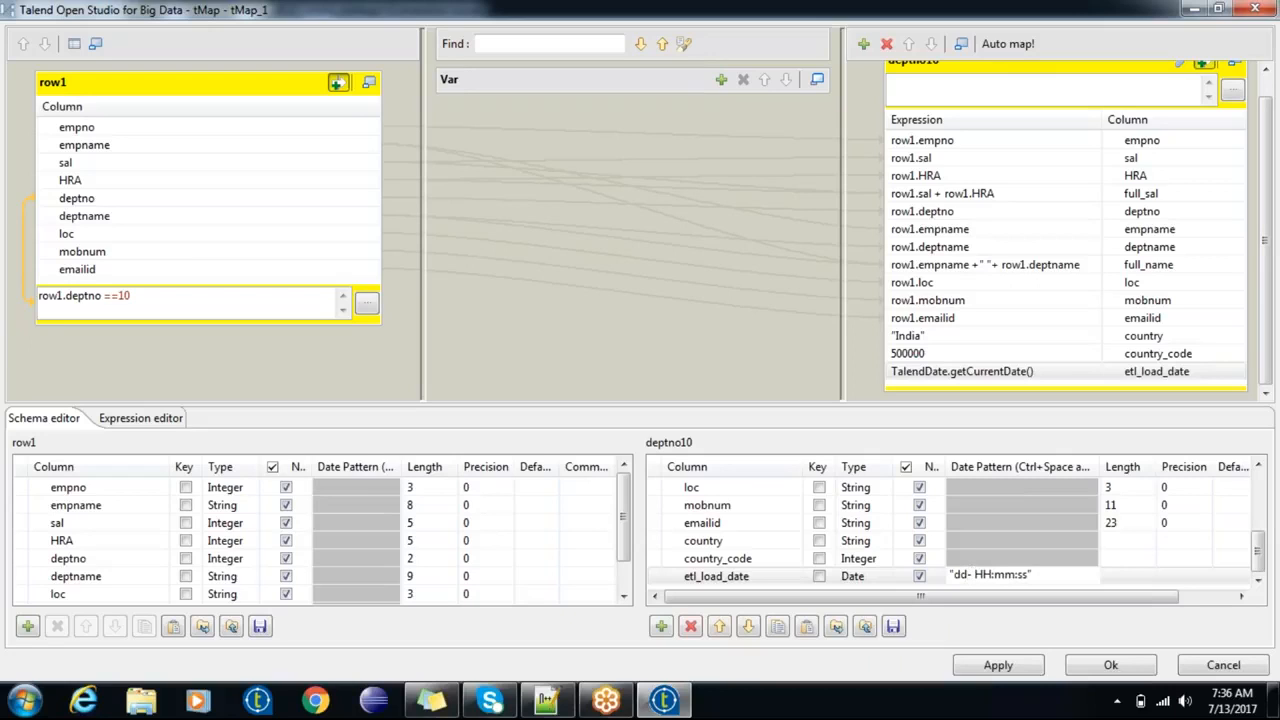
pyautogui.write('MM-yyyy')
# Step: Append .SSS for milliseconds to the etl_load_date pattern and accept the tMap changes
pyautogui.write(' .SSS')
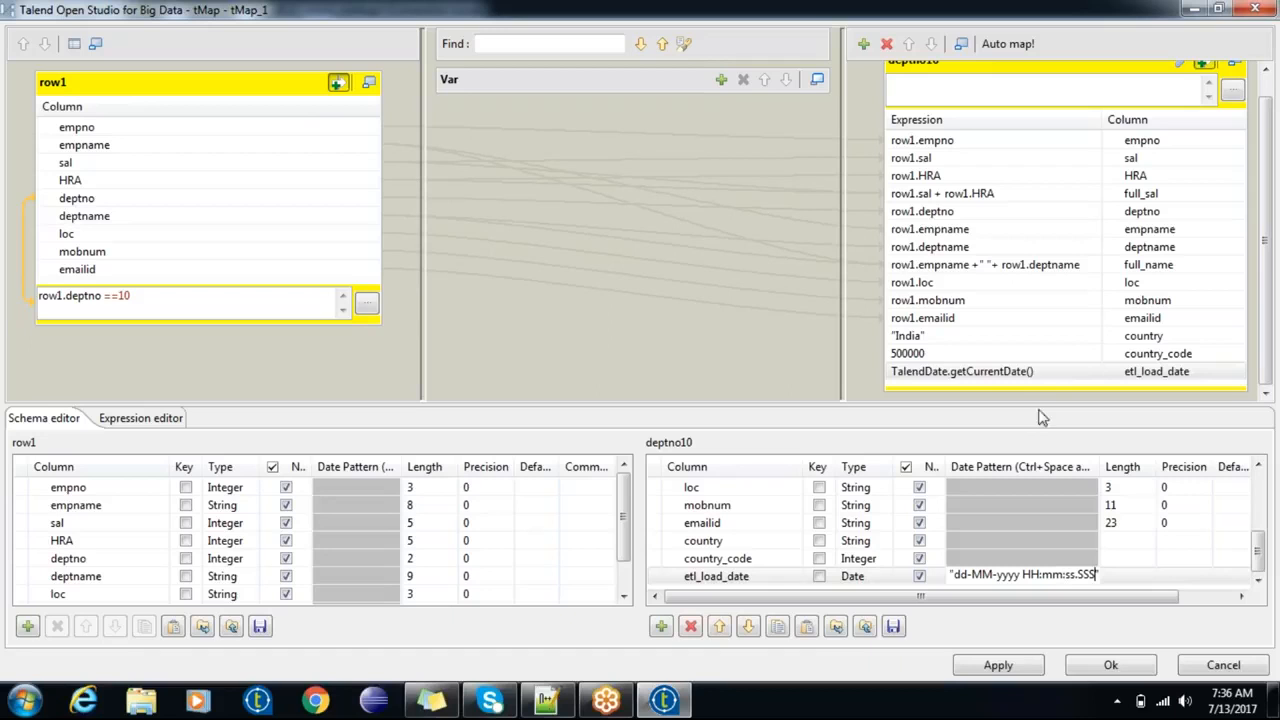
pyautogui.click(1110, 666)
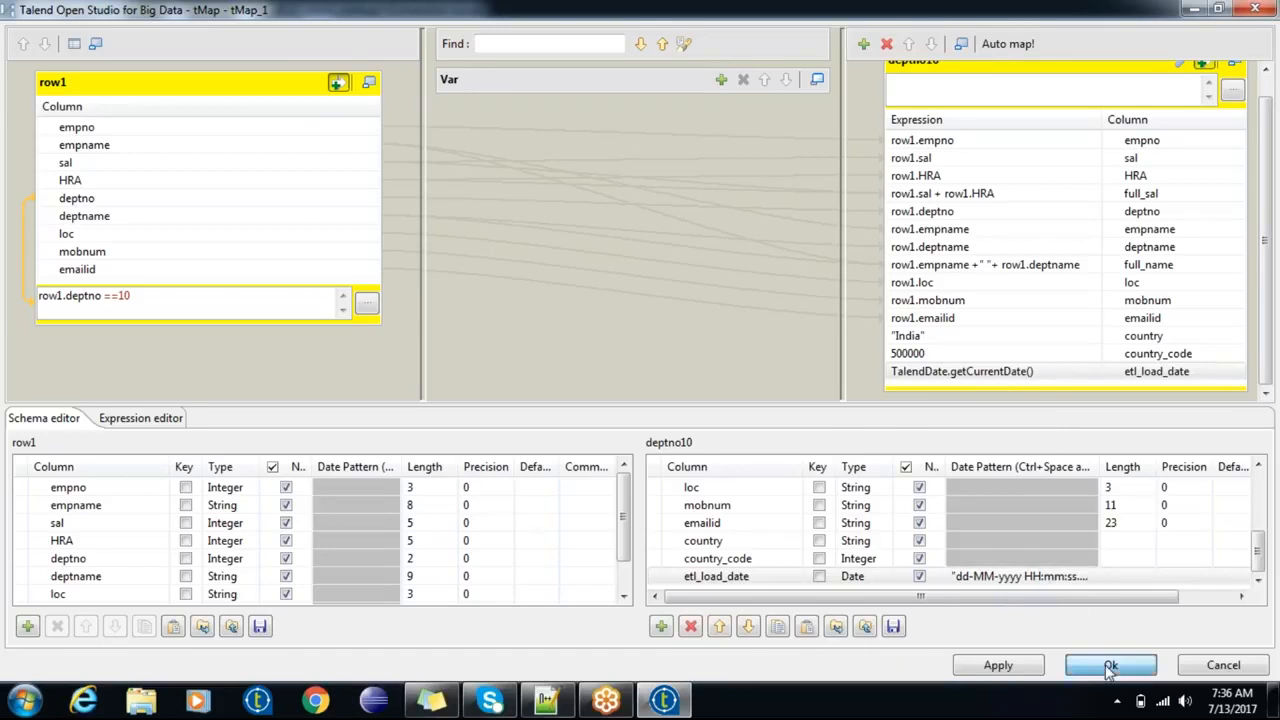
# Step: Run job_tmap9 and replace the contents of the new 8 file in Notepad++ with the complete console output
pyautogui.click(598, 289)
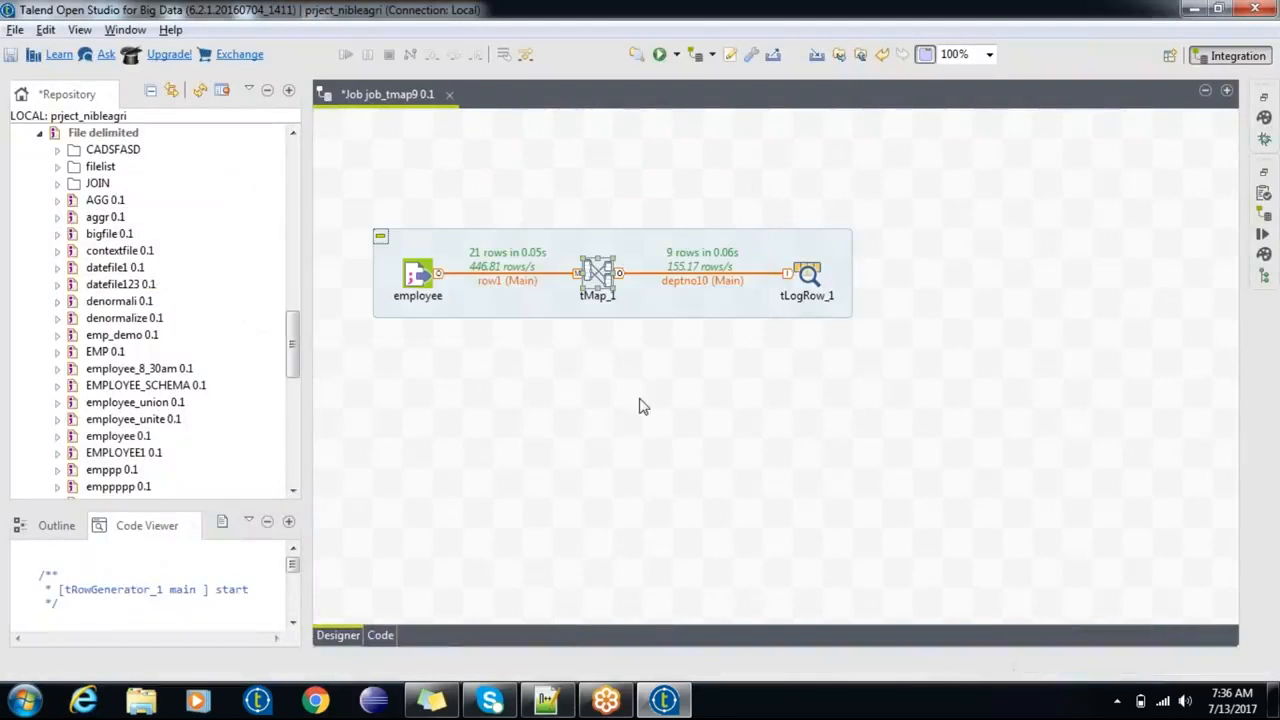
pyautogui.press('F6')
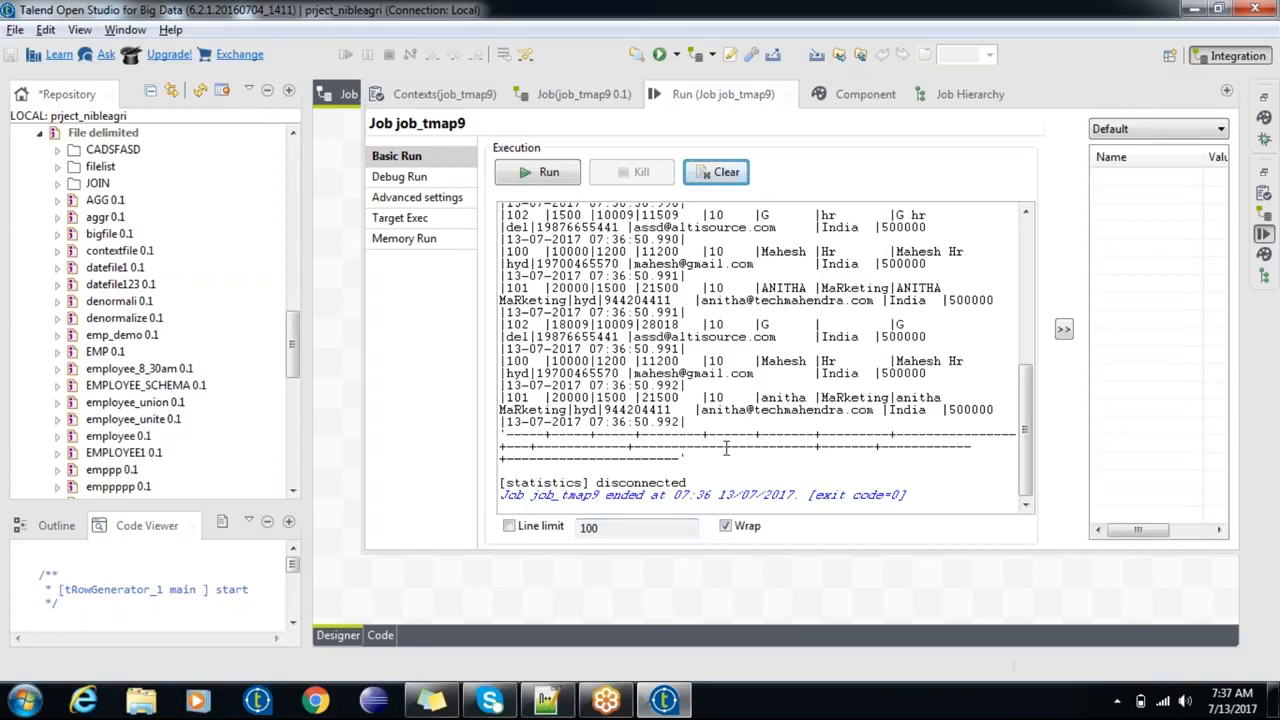
pyautogui.hotkey('ctrl', 'a')
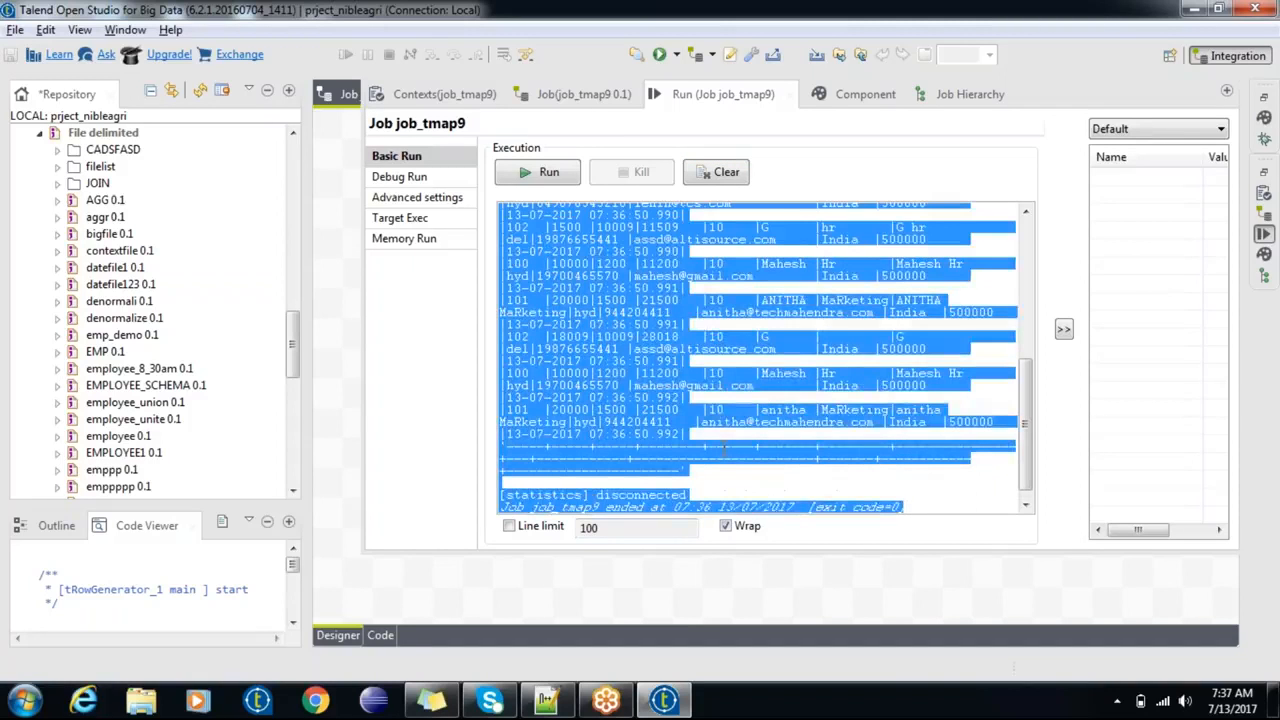
pyautogui.click(553, 699)
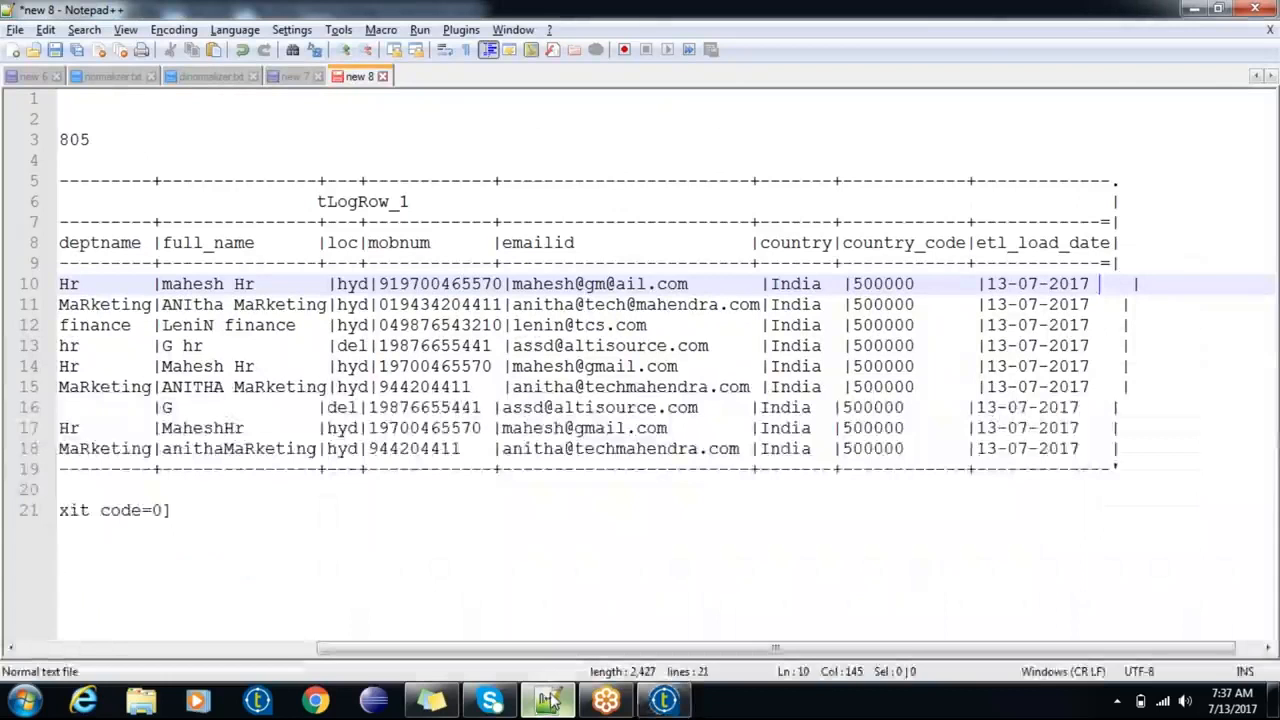
pyautogui.hotkey('ctrl', 'a')
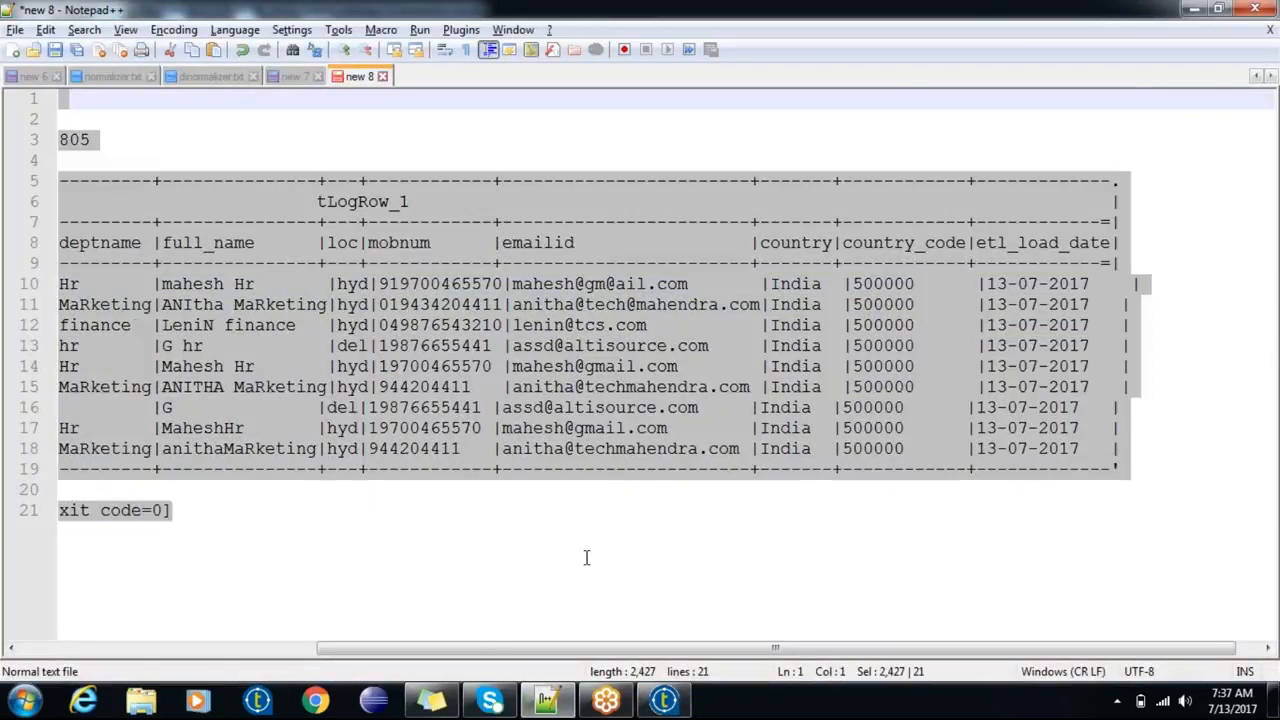
pyautogui.press('Delete')
pyautogui.hotkey('ctrl', 'v')
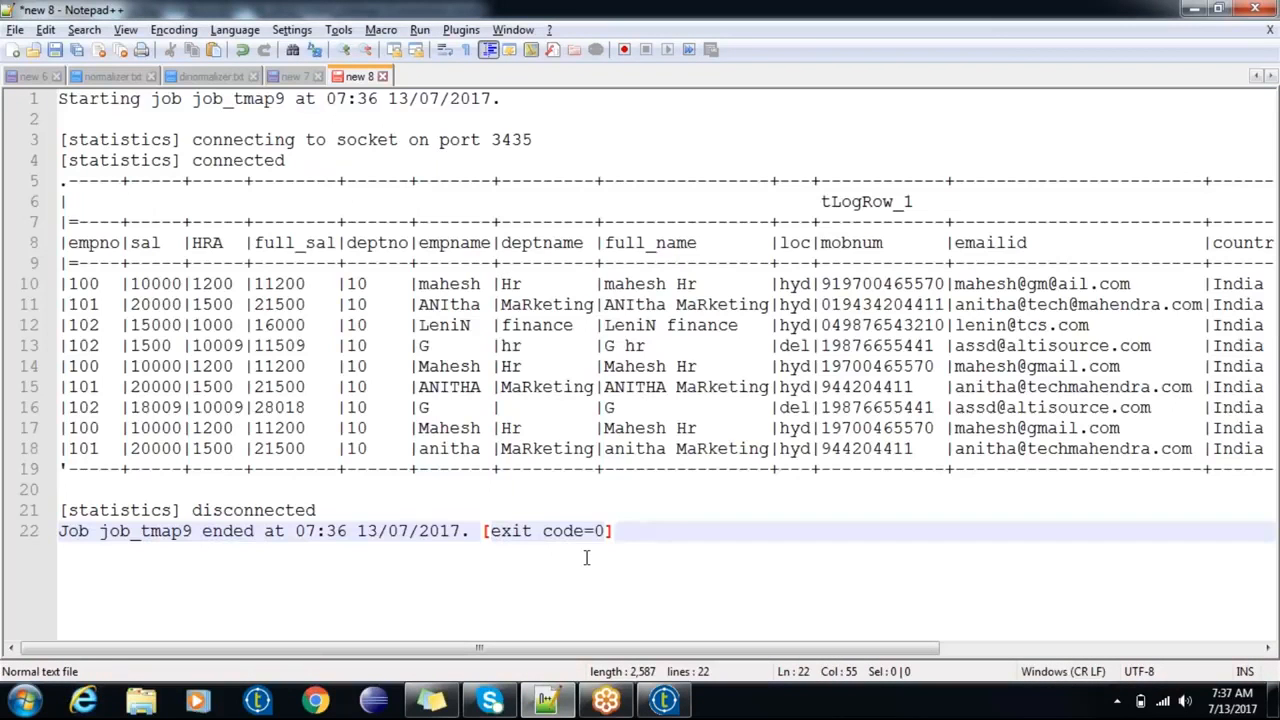
# Step: Check the spacing in the full_name values and the date, time and milliseconds in the etl_load_date column
pyautogui.moveTo(608, 648); pyautogui.dragTo(757, 627)
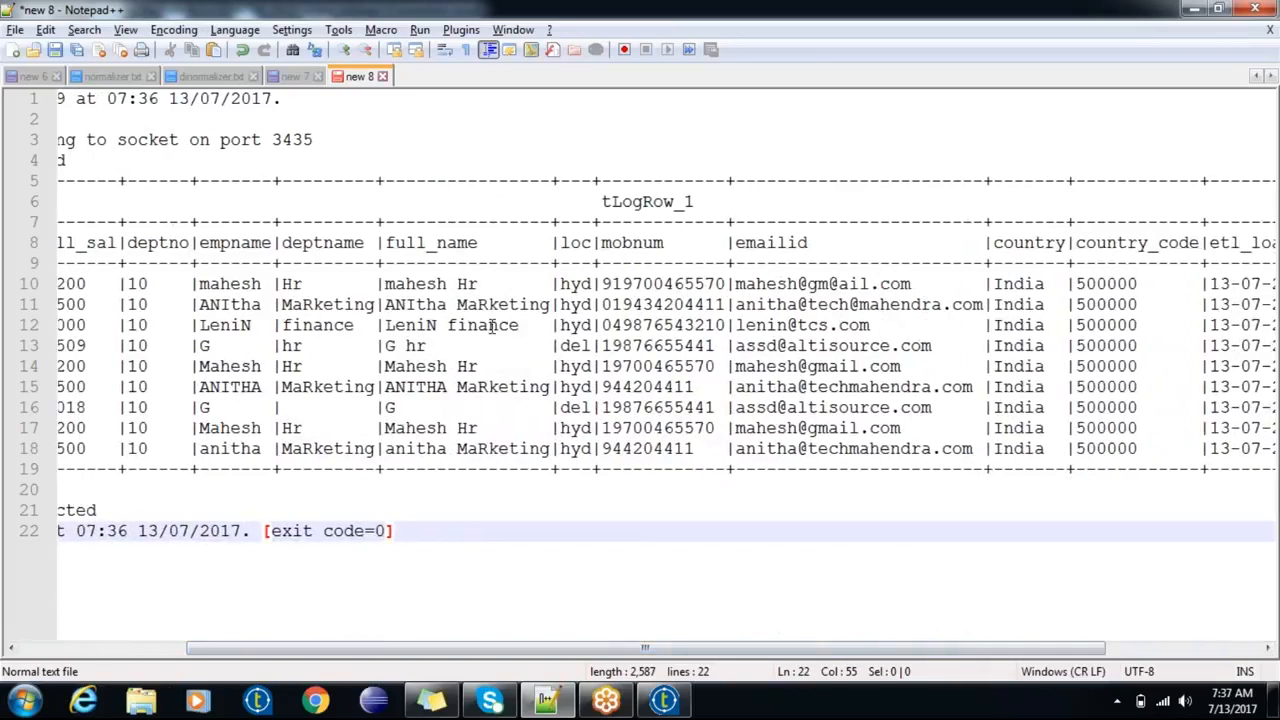
pyautogui.click(447, 284)
pyautogui.click(452, 325)
pyautogui.click(450, 345)
pyautogui.click(453, 367)
pyautogui.click(455, 386)
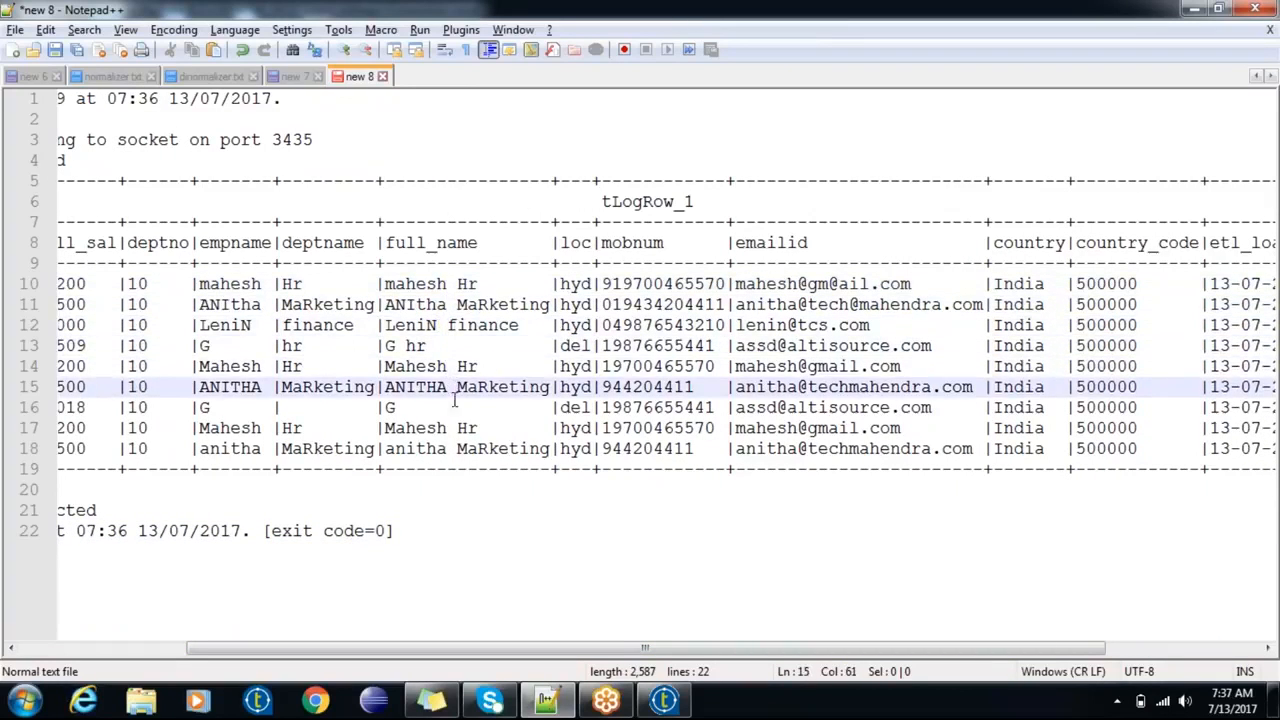
pyautogui.moveTo(609, 642); pyautogui.dragTo(763, 642)
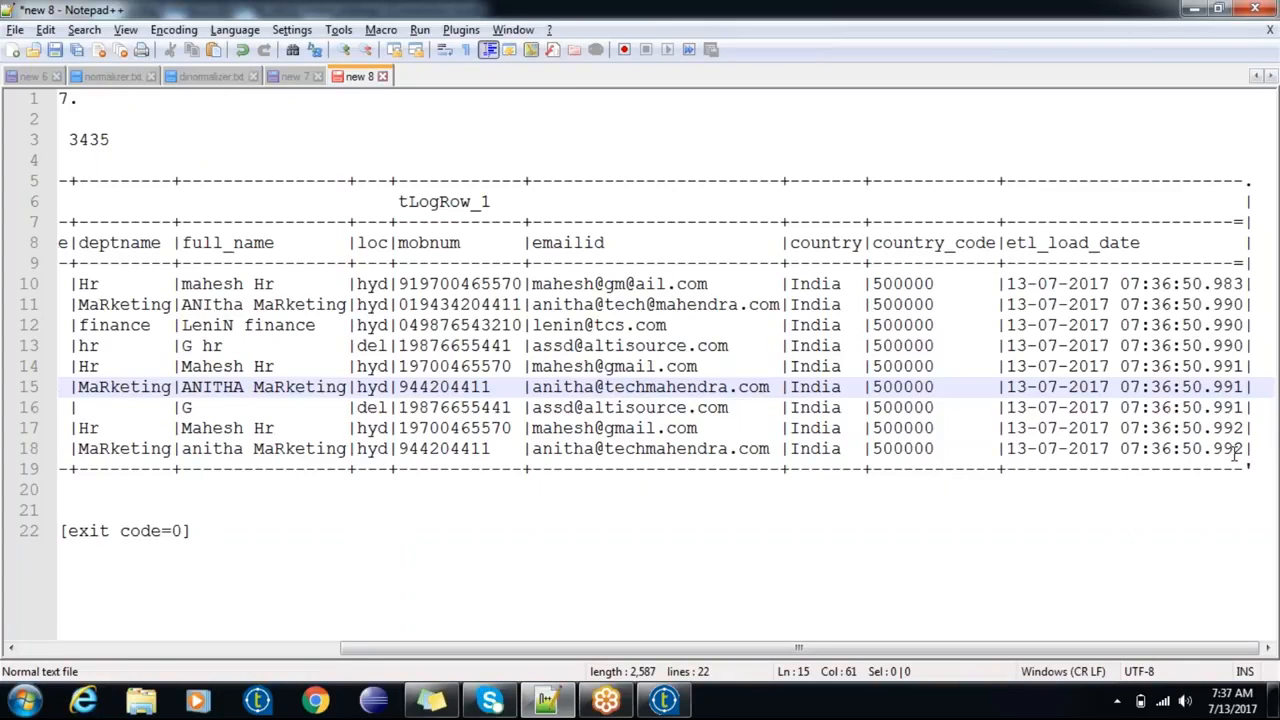
# Step: Return to Talend Open Studio, reopen tMap_1, and review the data types available for the etl_load_date output column
pyautogui.click(664, 700)
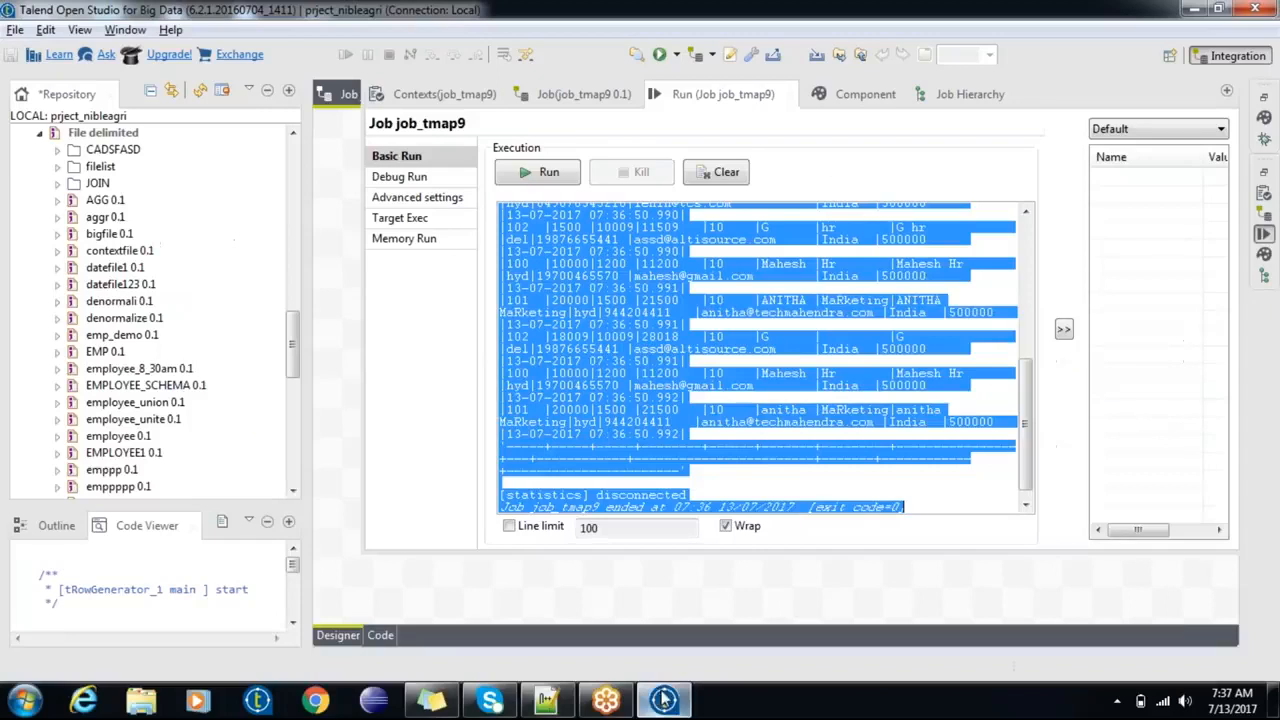
pyautogui.click(1205, 90)
pyautogui.click(597, 272)
pyautogui.doubleClick(597, 272)
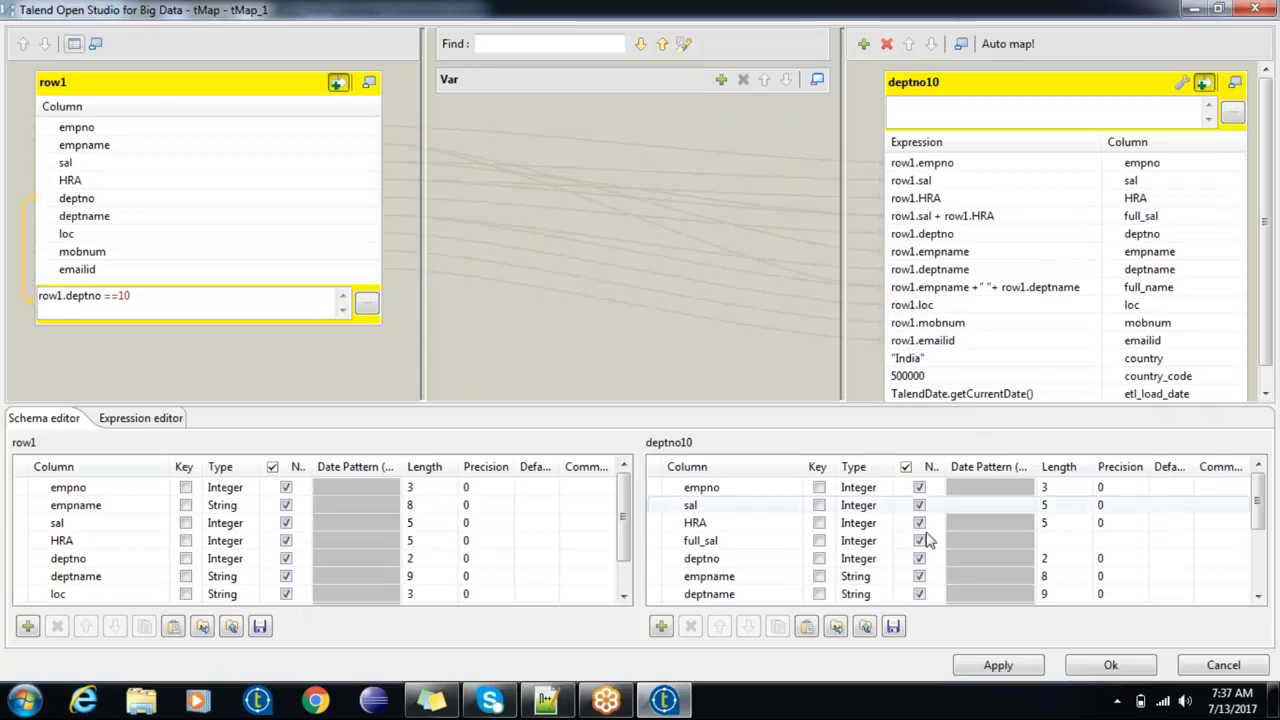
pyautogui.moveTo(1262, 527); pyautogui.dragTo(1259, 575)
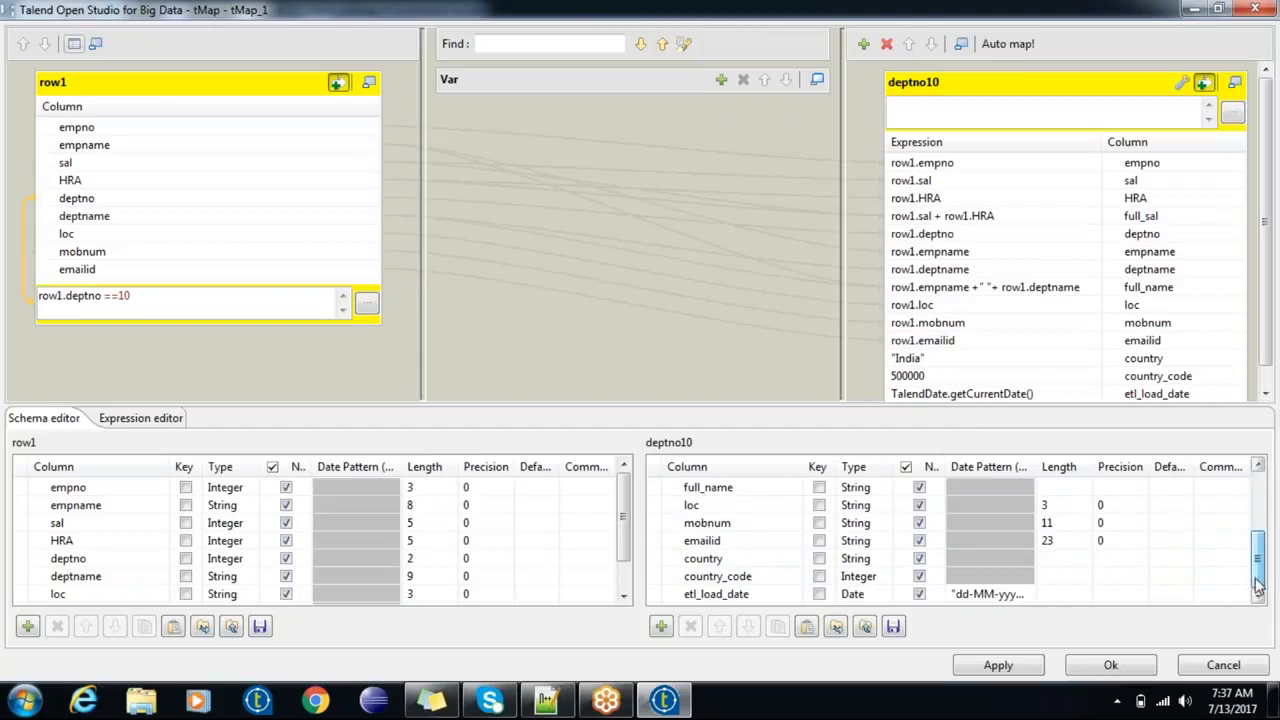
pyautogui.click(884, 596)
pyautogui.click(897, 594)
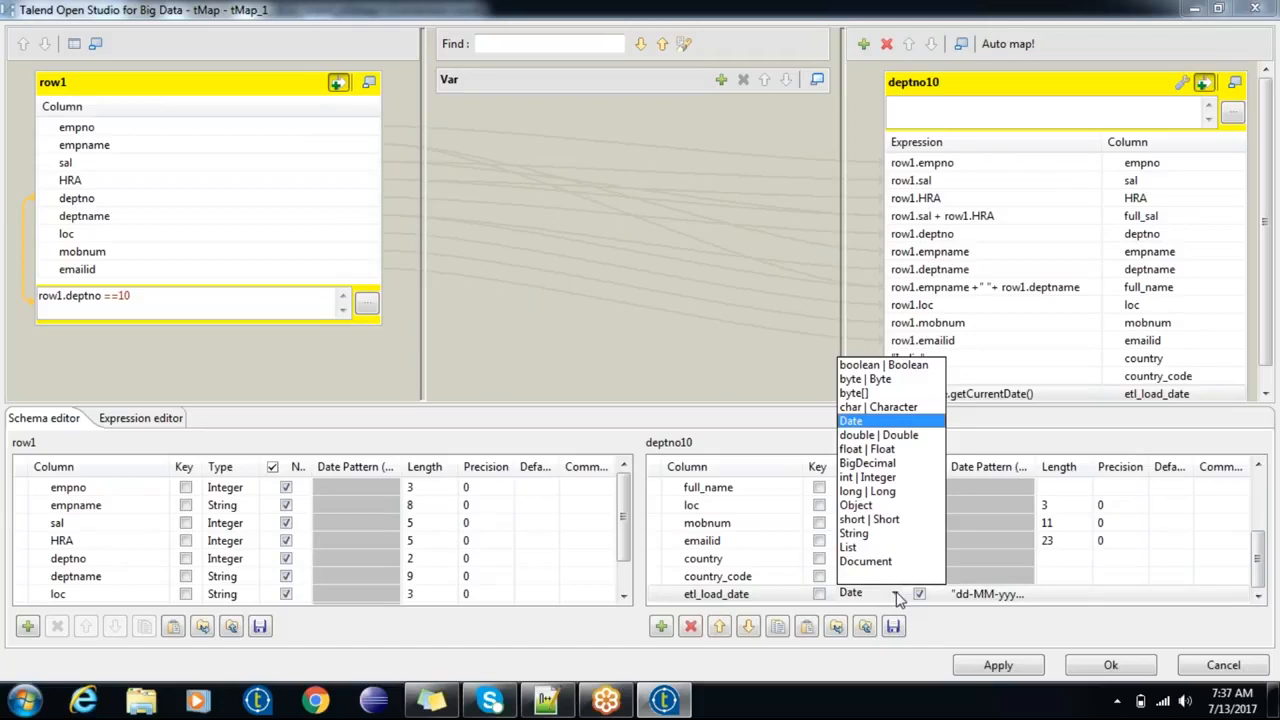
pyautogui.click(897, 594)
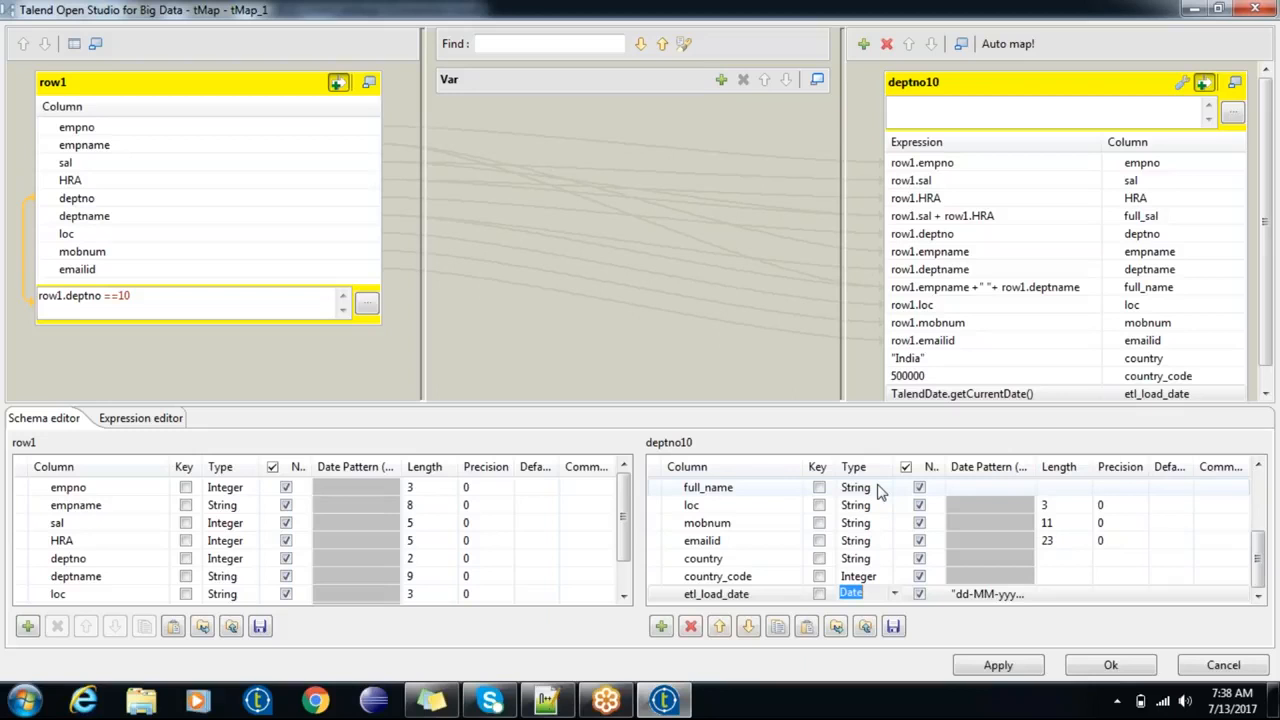
# Step: Clear the Length values of the empno and sal columns in tMap_1's deptno10 output schema, accept, and propagate the changes
pyautogui.click(1105, 665)
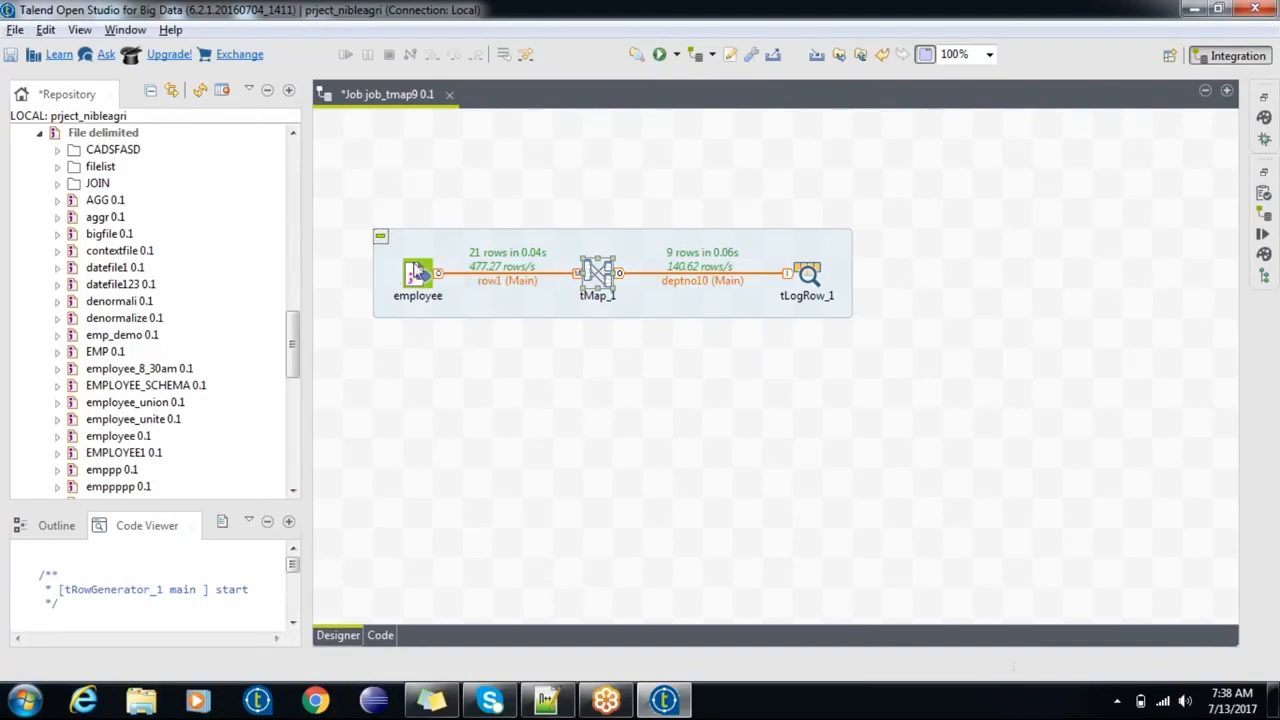
pyautogui.moveTo(914, 257); pyautogui.dragTo(975, 316)
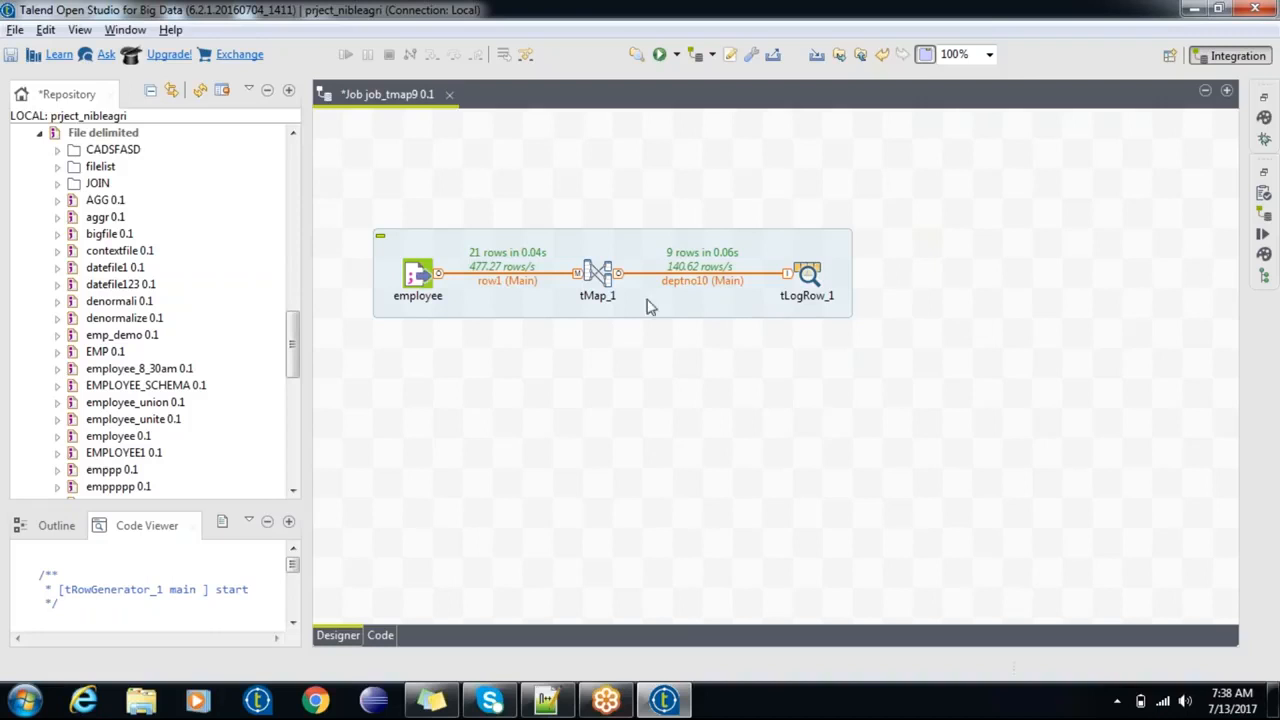
pyautogui.click(605, 276)
pyautogui.doubleClick(600, 272)
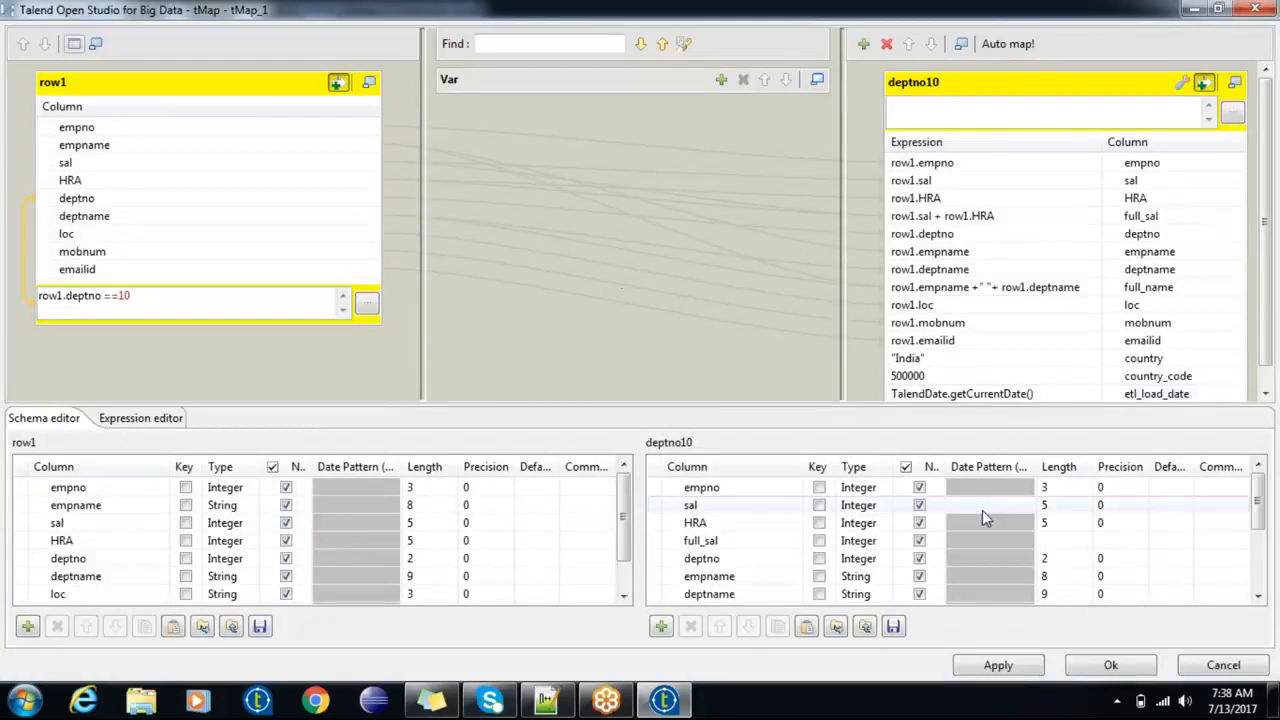
pyautogui.click(1043, 487)
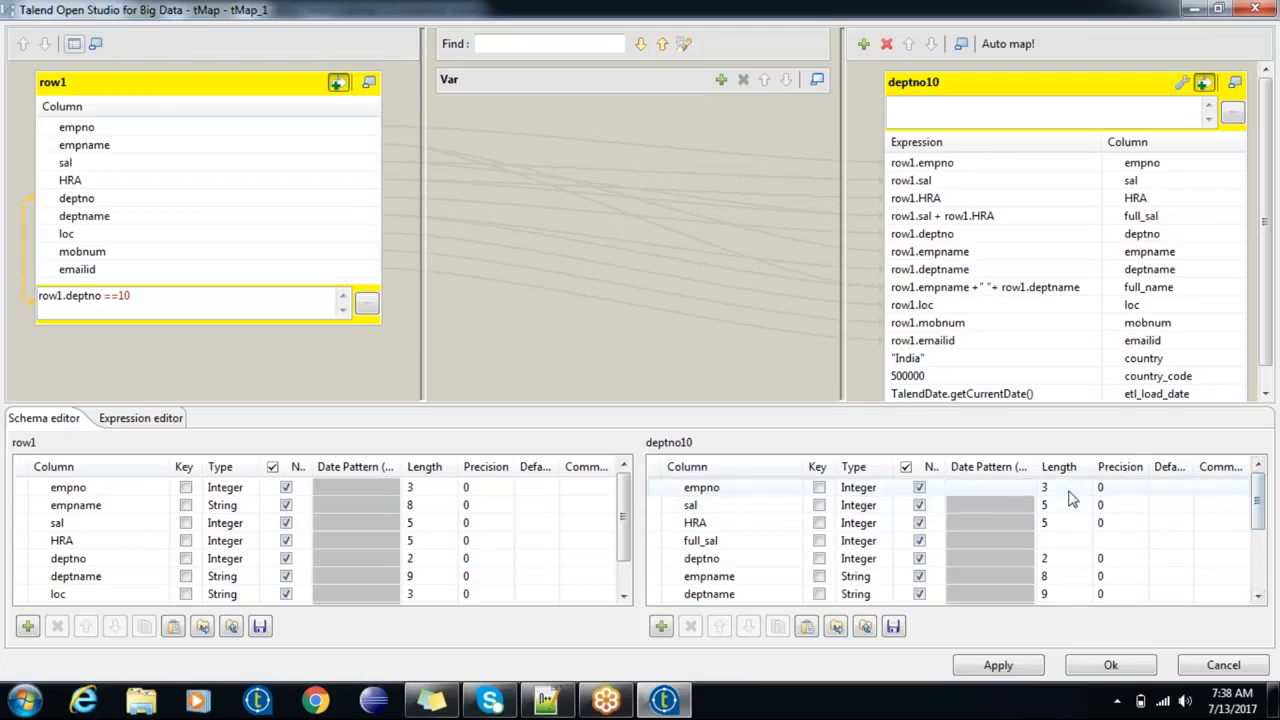
pyautogui.click(1043, 505)
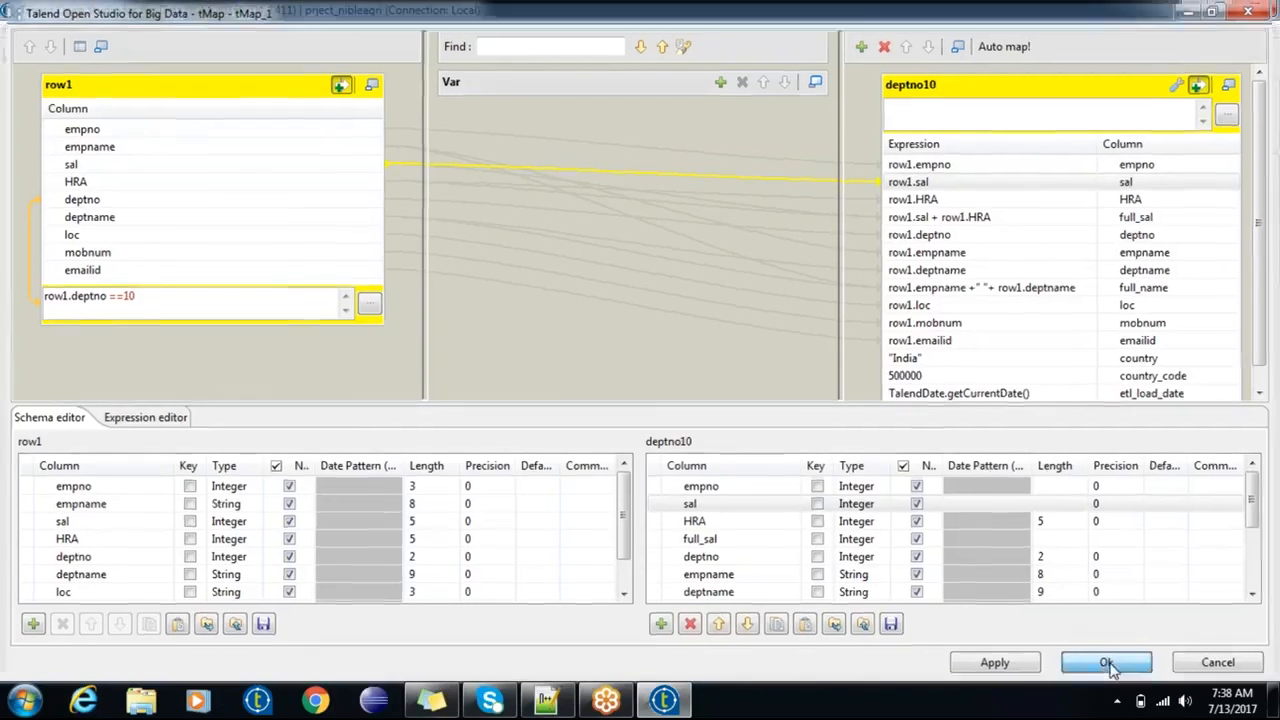
pyautogui.click(1105, 663)
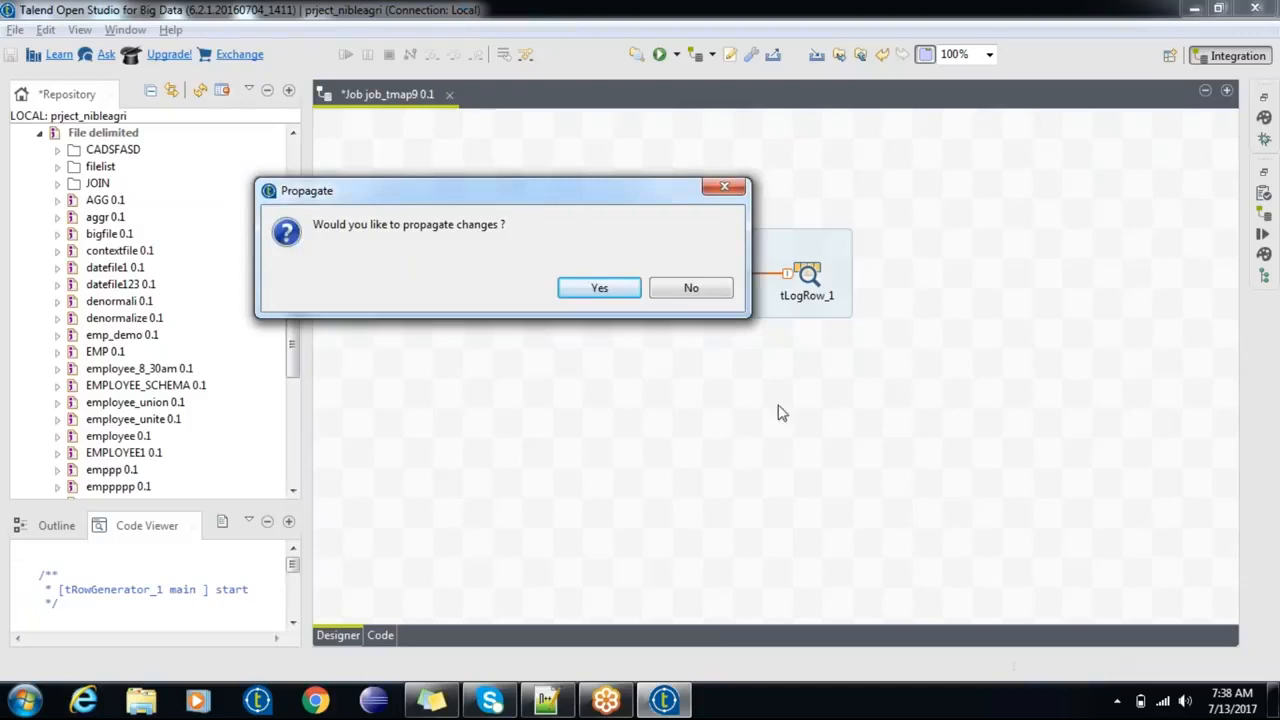
pyautogui.click(595, 289)
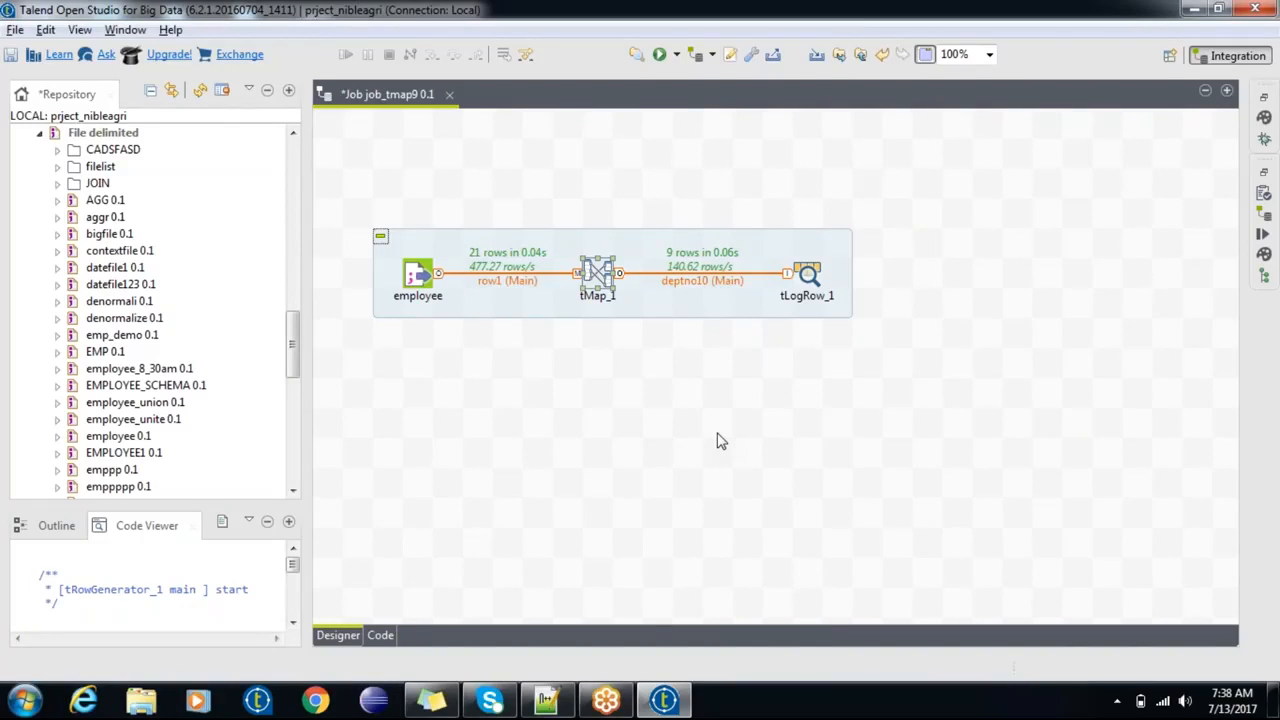
pyautogui.click(817, 275)
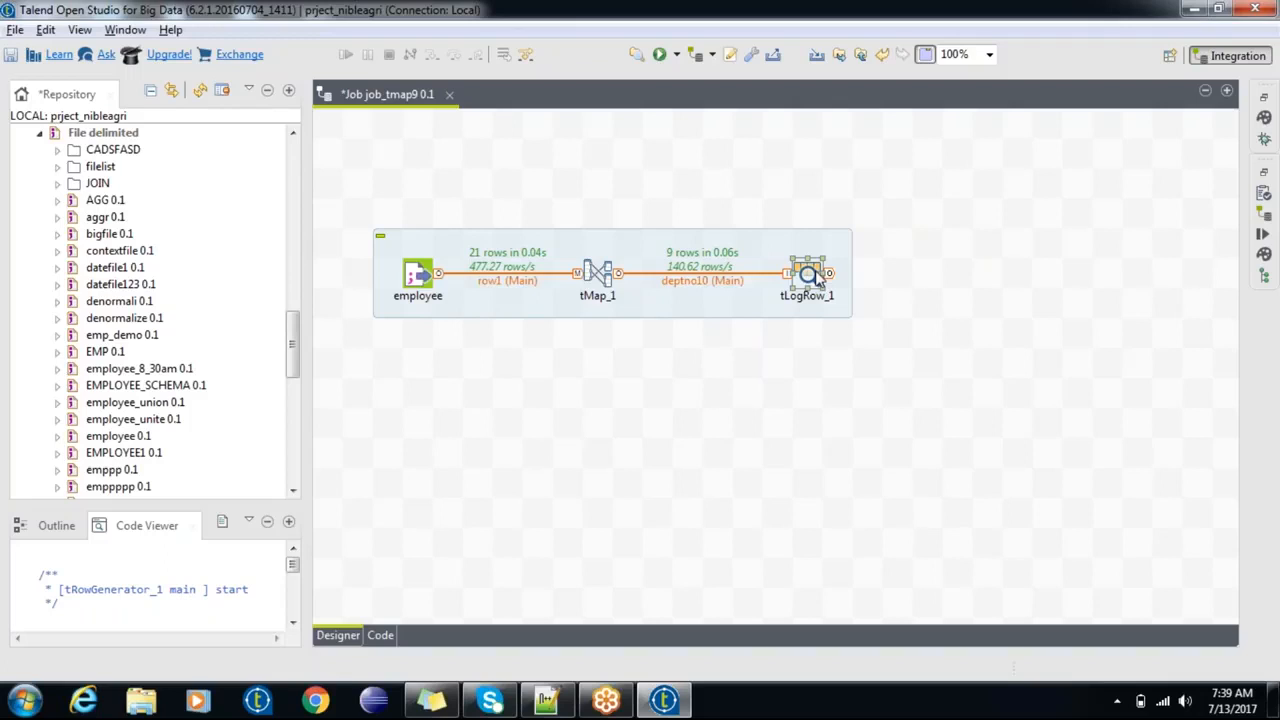
pyautogui.click(744, 386)
pyautogui.moveTo(891, 344); pyautogui.dragTo(367, 236)
pyautogui.click(436, 164)
# Step: Reopen tMap_1 and deactivate the empty expression filter on the deptno10 output table
pyautogui.doubleClick(605, 280)
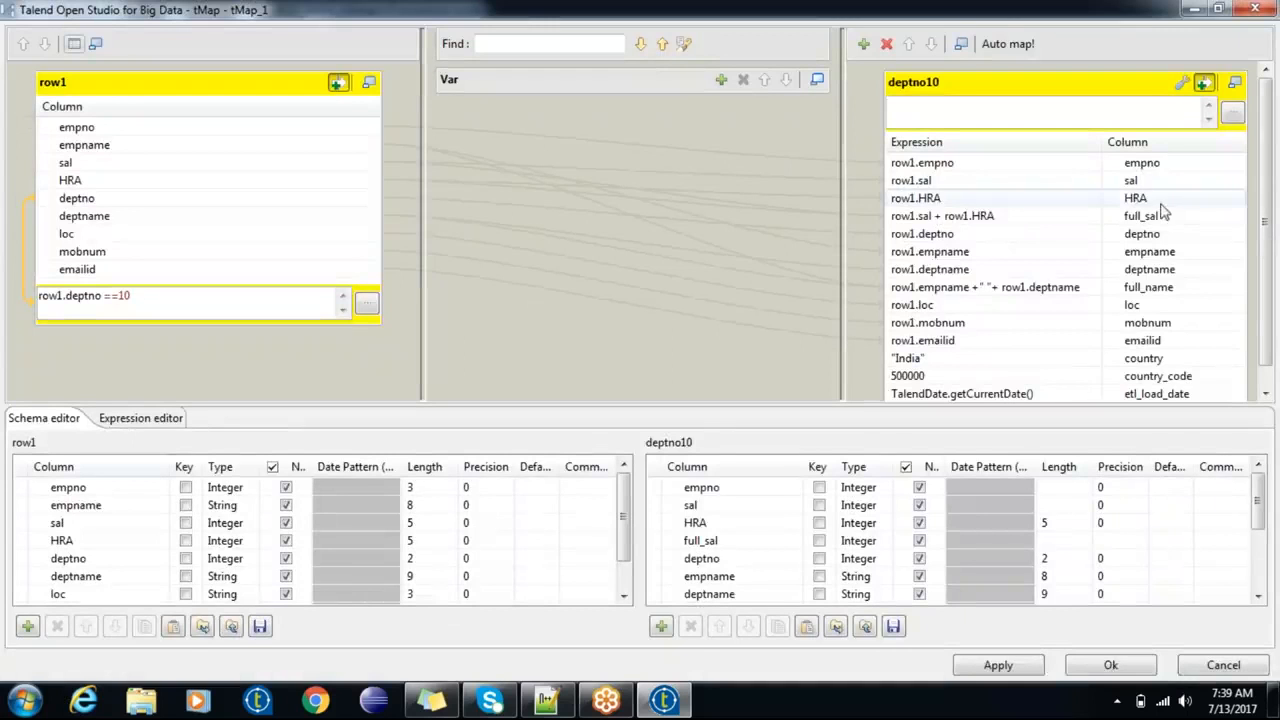
pyautogui.click(1204, 83)
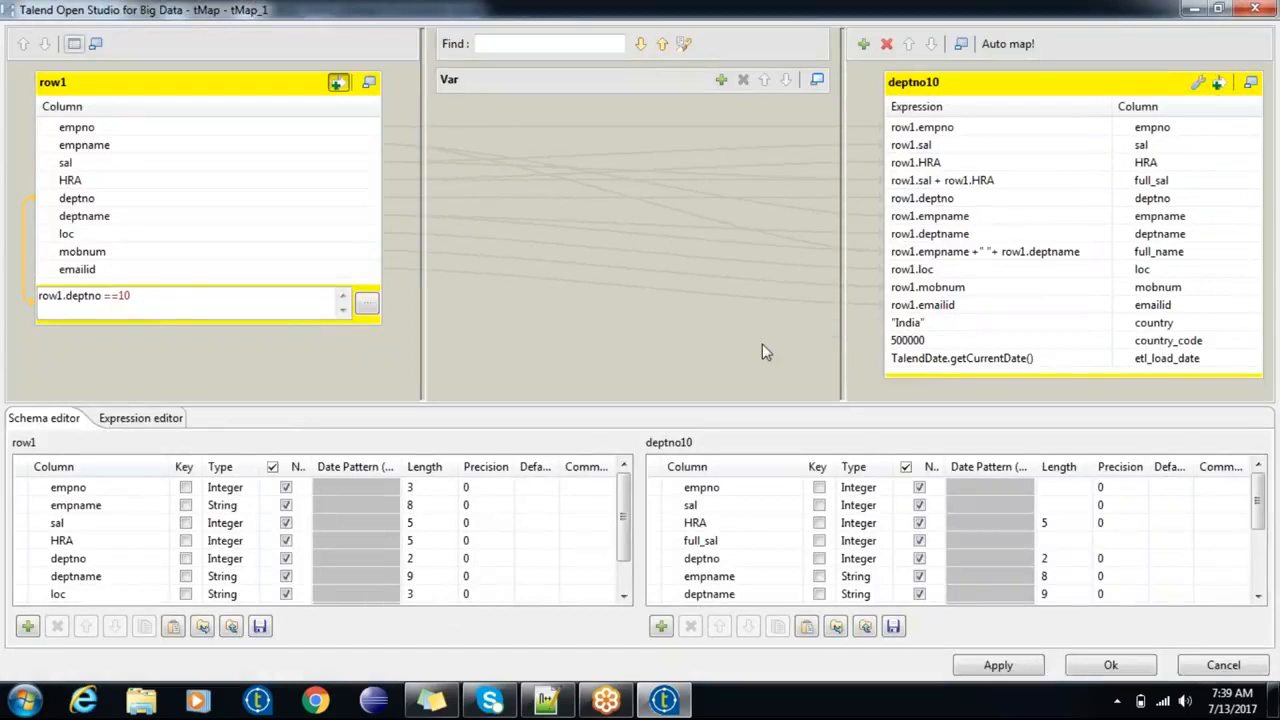
# Step: Remove the row1.deptno ==10 filter expression from row1, restore it, and toggle the row1 expression filter off and back on
pyautogui.moveTo(171, 300); pyautogui.dragTo(38, 296)
pyautogui.hotkey('ctrl', 'c')
pyautogui.press('BackSpace')
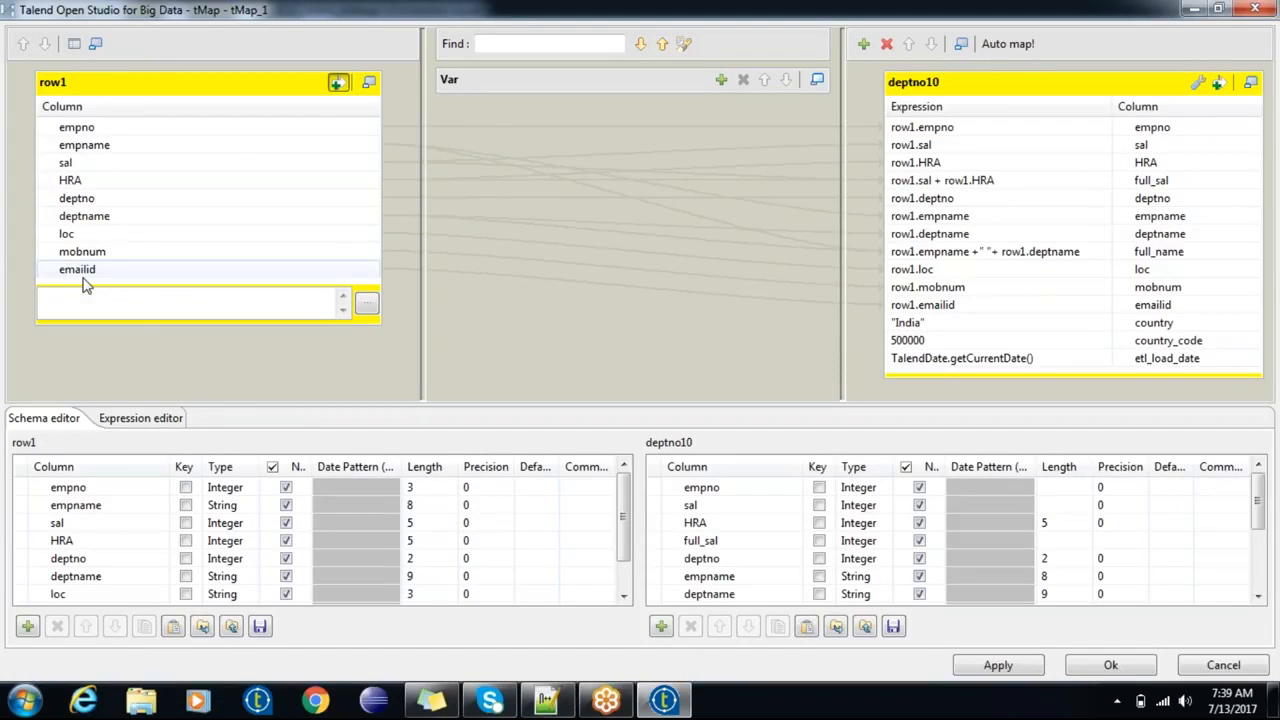
pyautogui.hotkey('ctrl', 'v')
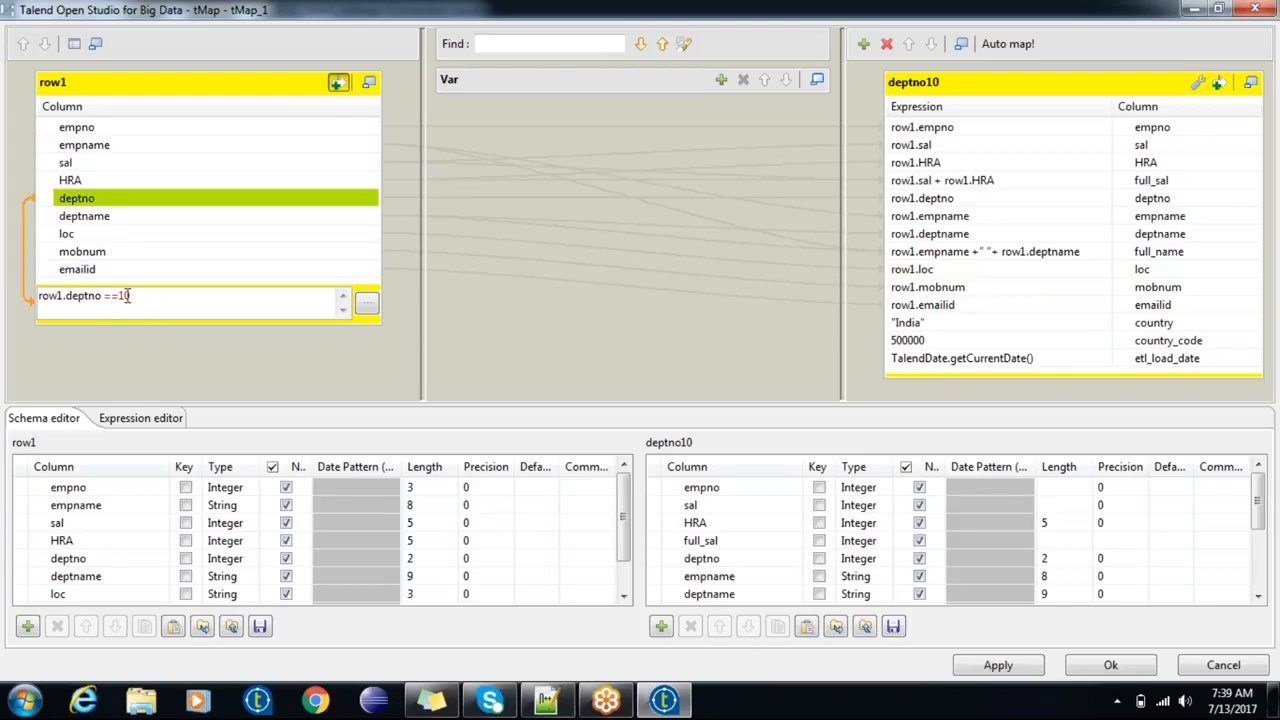
pyautogui.click(341, 85)
pyautogui.click(341, 85)
# Step: Accept the tMap changes and review the deptno values of the previous run in the new 8 file in Notepad++
pyautogui.click(1108, 665)
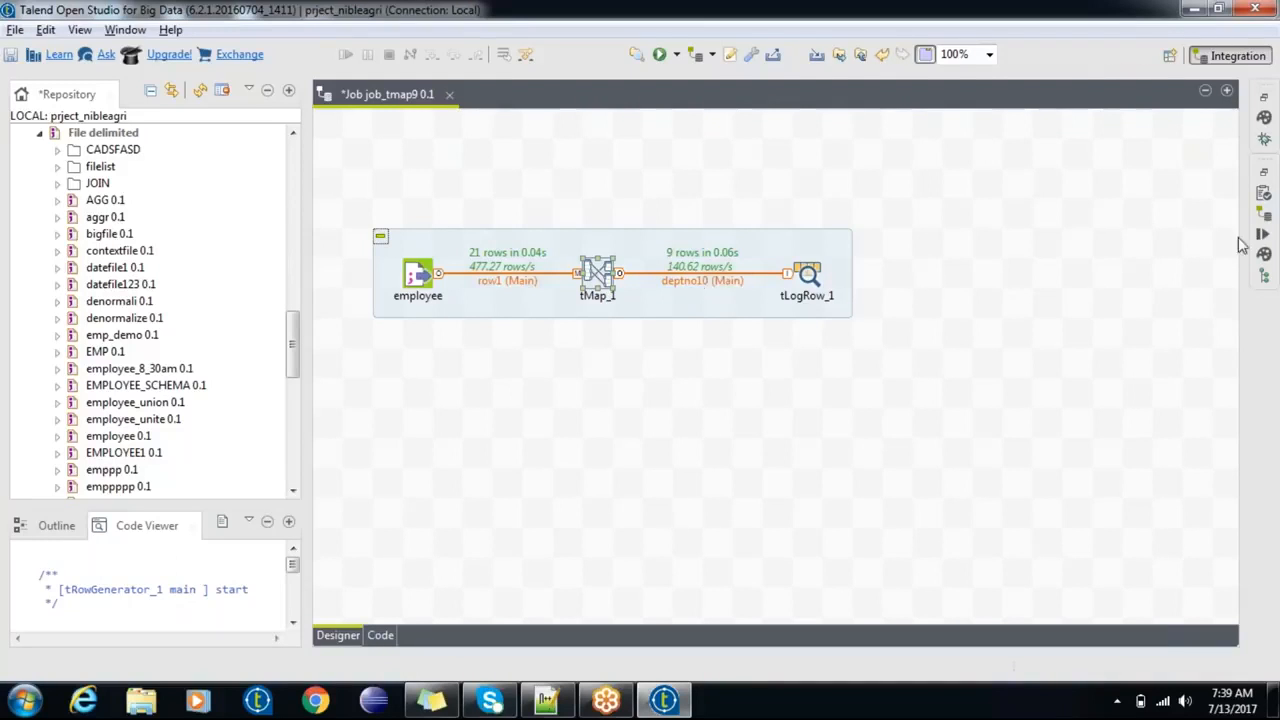
pyautogui.click(556, 700)
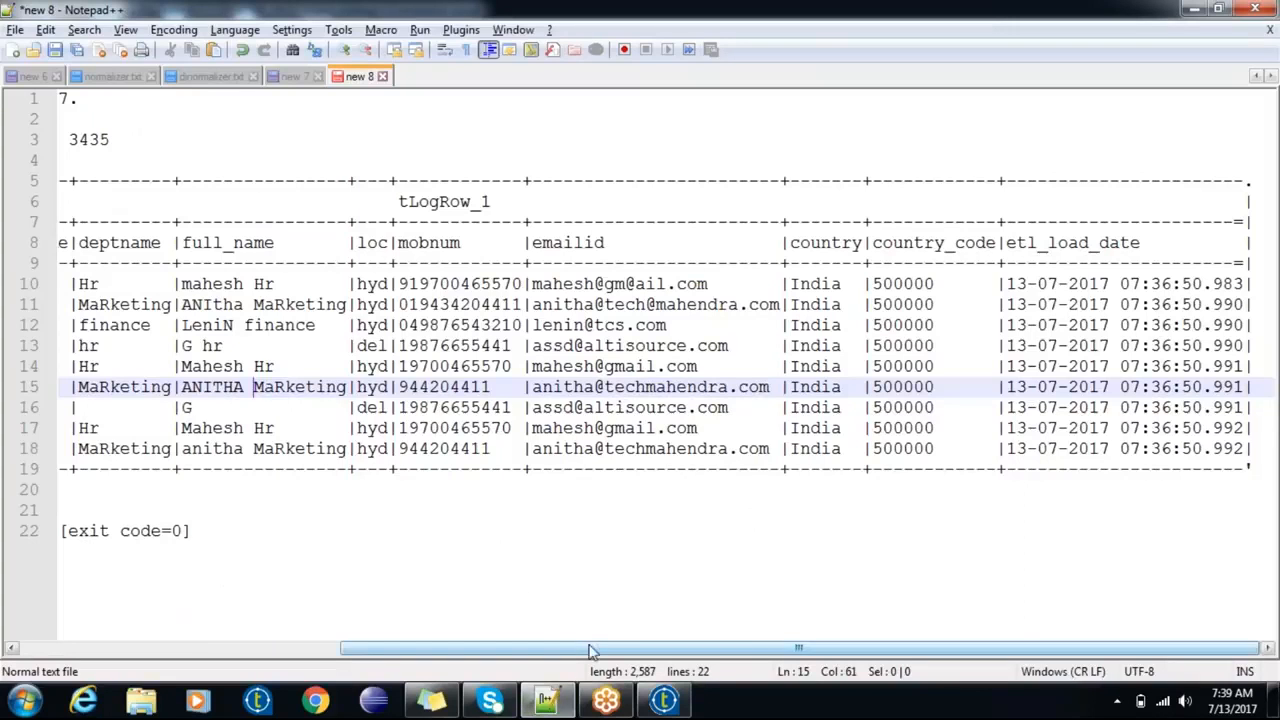
pyautogui.moveTo(590, 651); pyautogui.dragTo(255, 665)
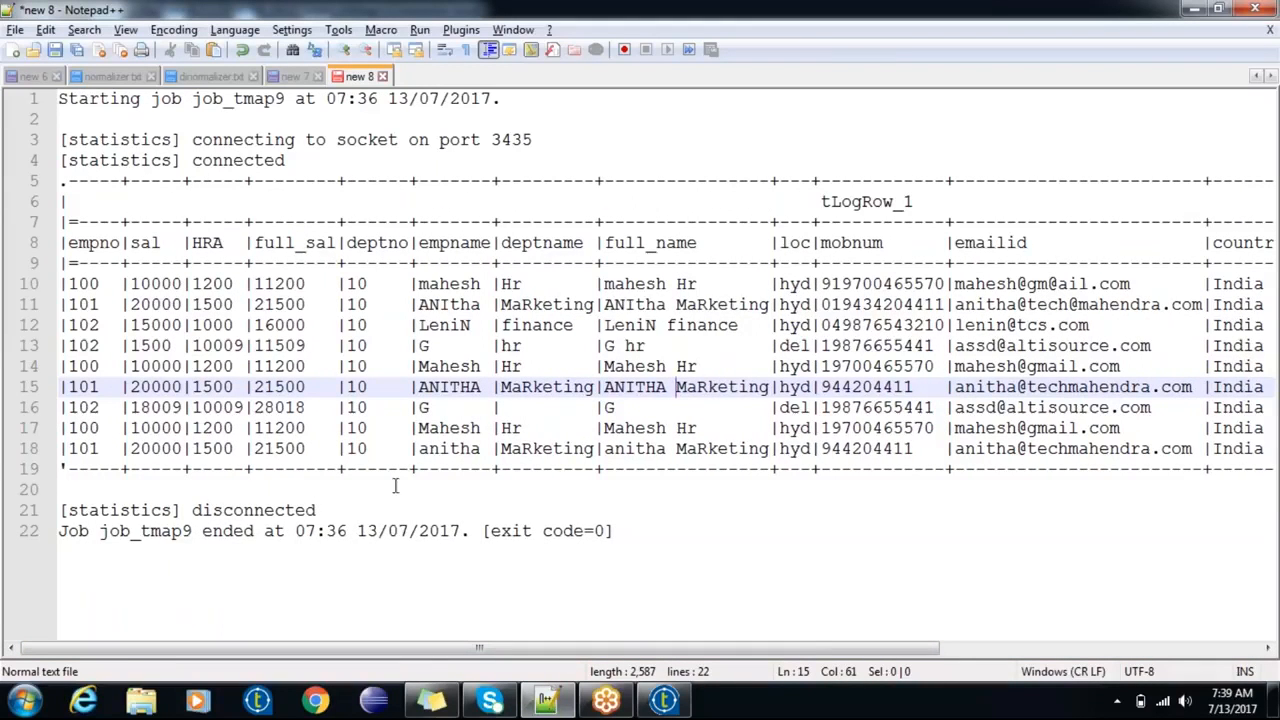
pyautogui.click(1194, 9)
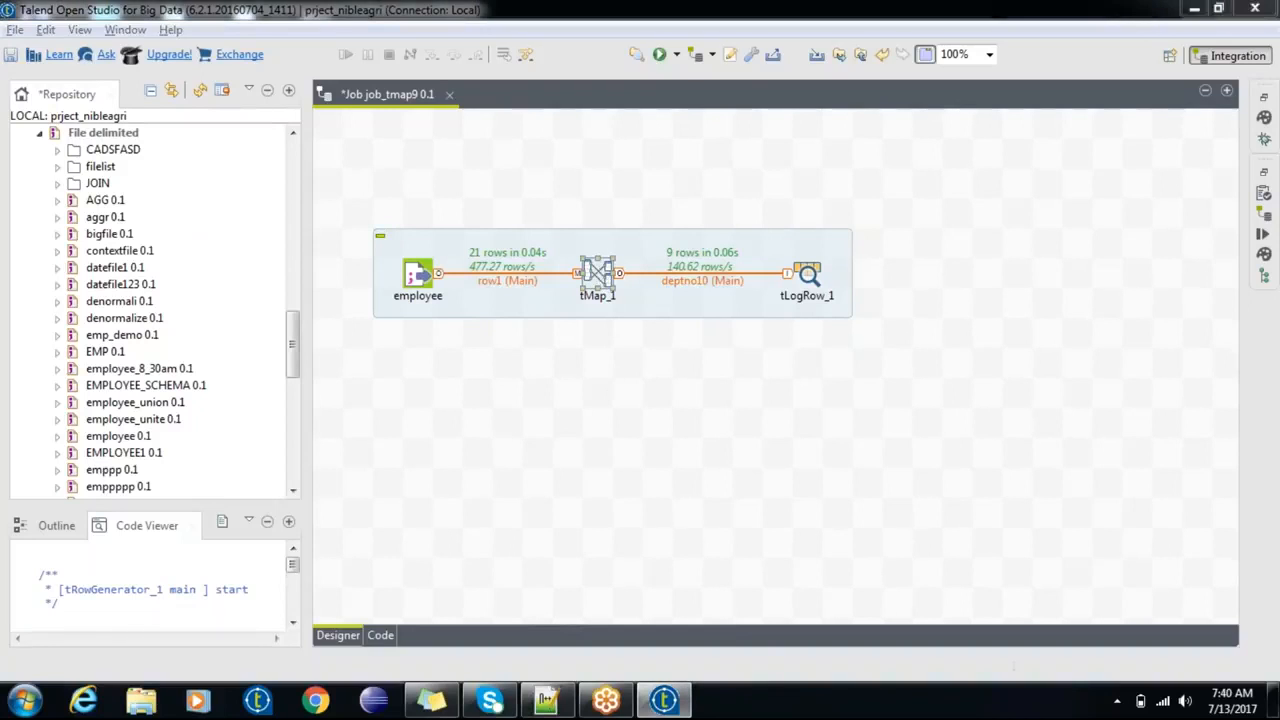
# Step: In Talend Open Studio, deactivate the row1 expression filter in tMap_1 and run job_tmap9 without it
pyautogui.doubleClick(597, 272)
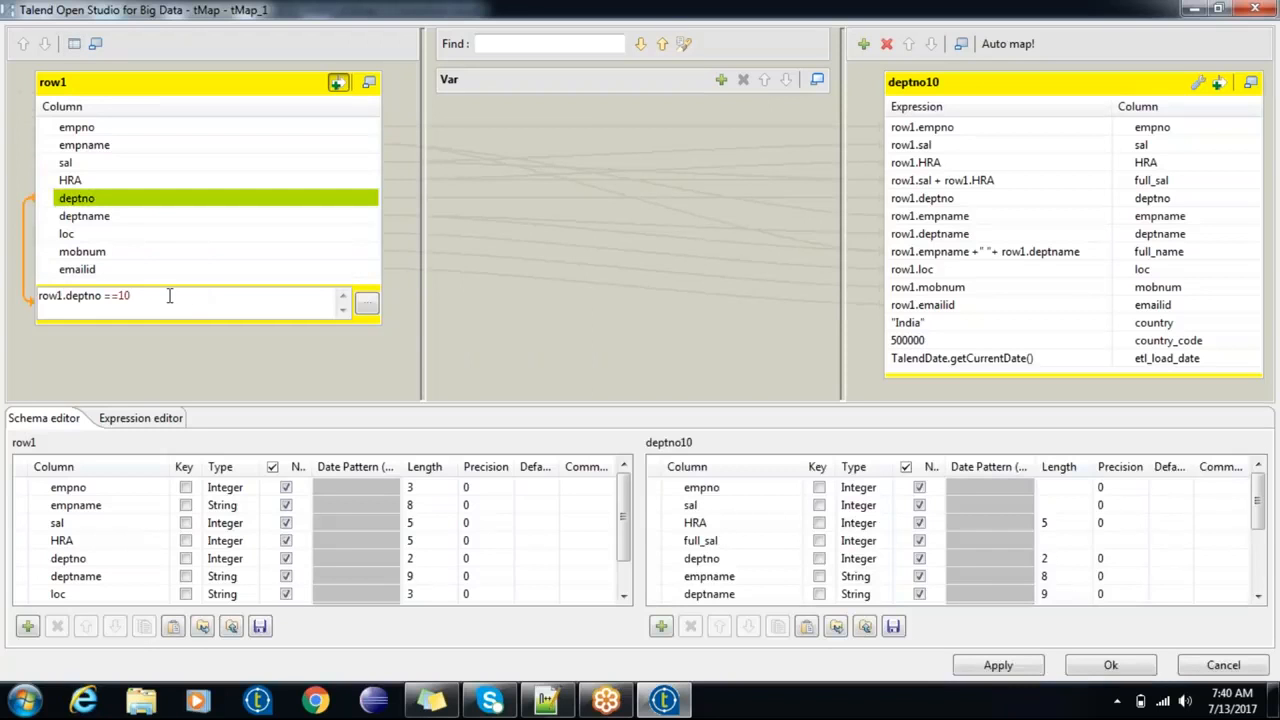
pyautogui.click(337, 84)
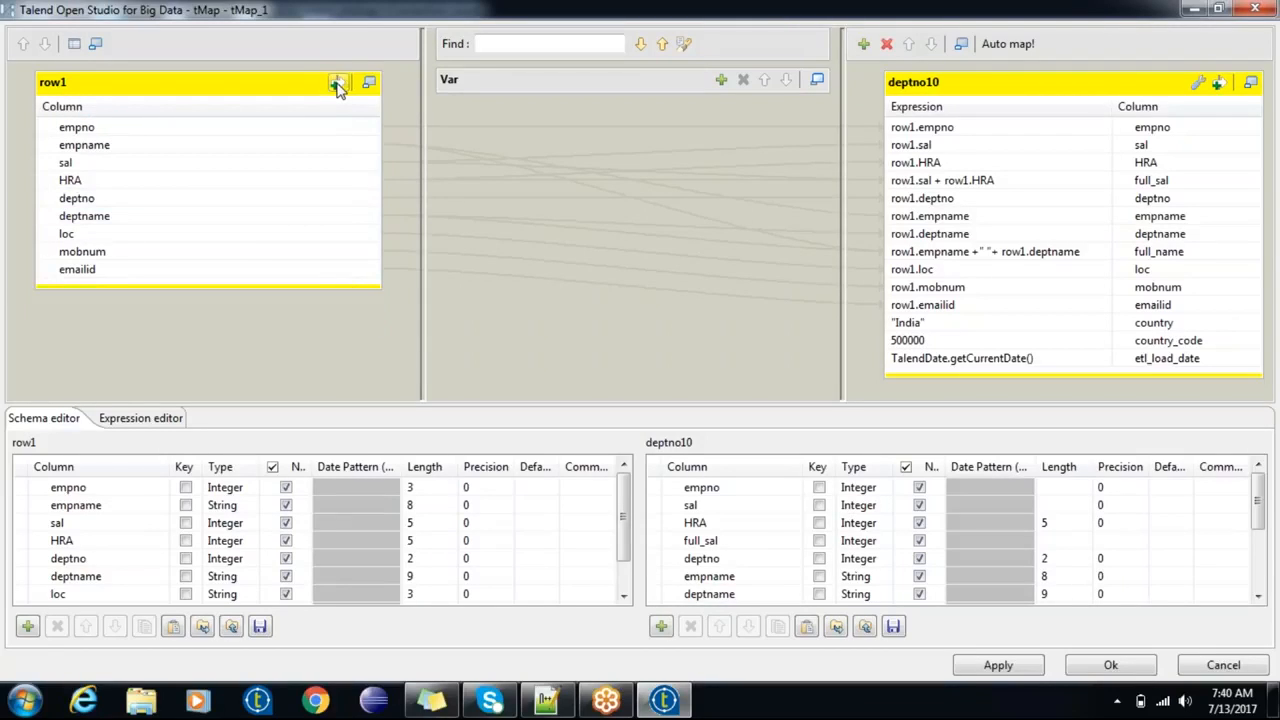
pyautogui.click(337, 84)
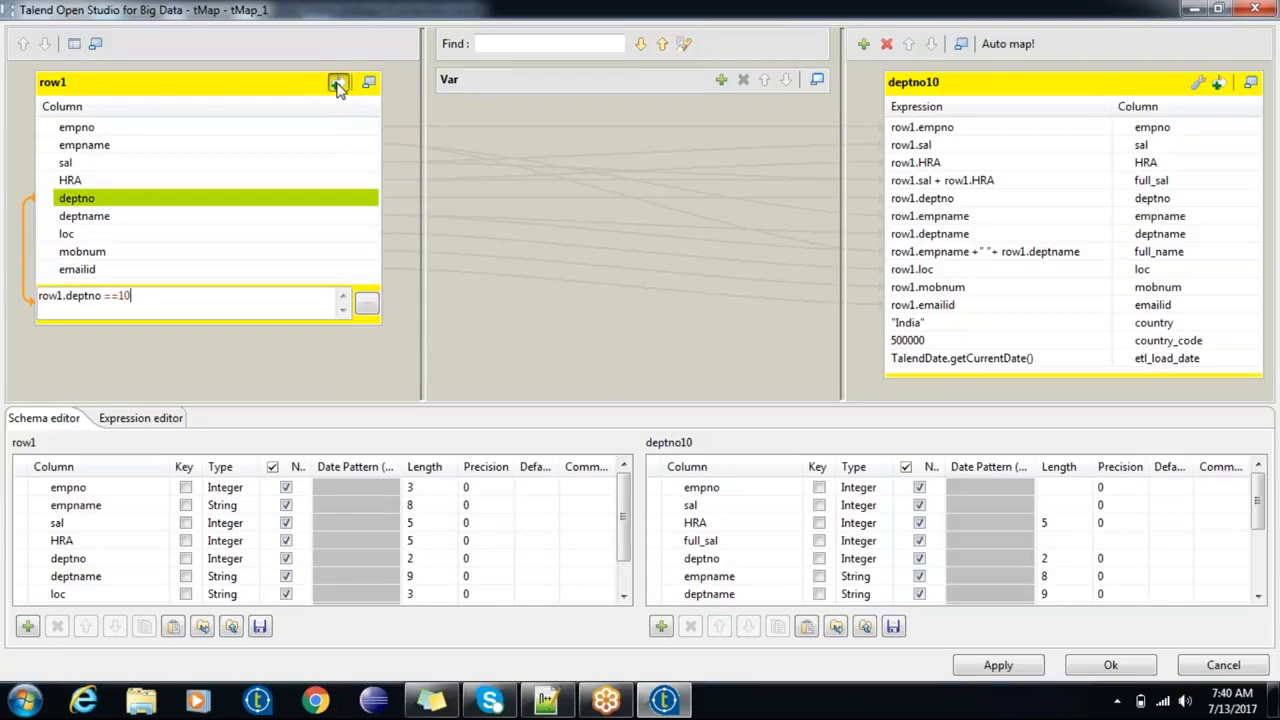
pyautogui.click(337, 84)
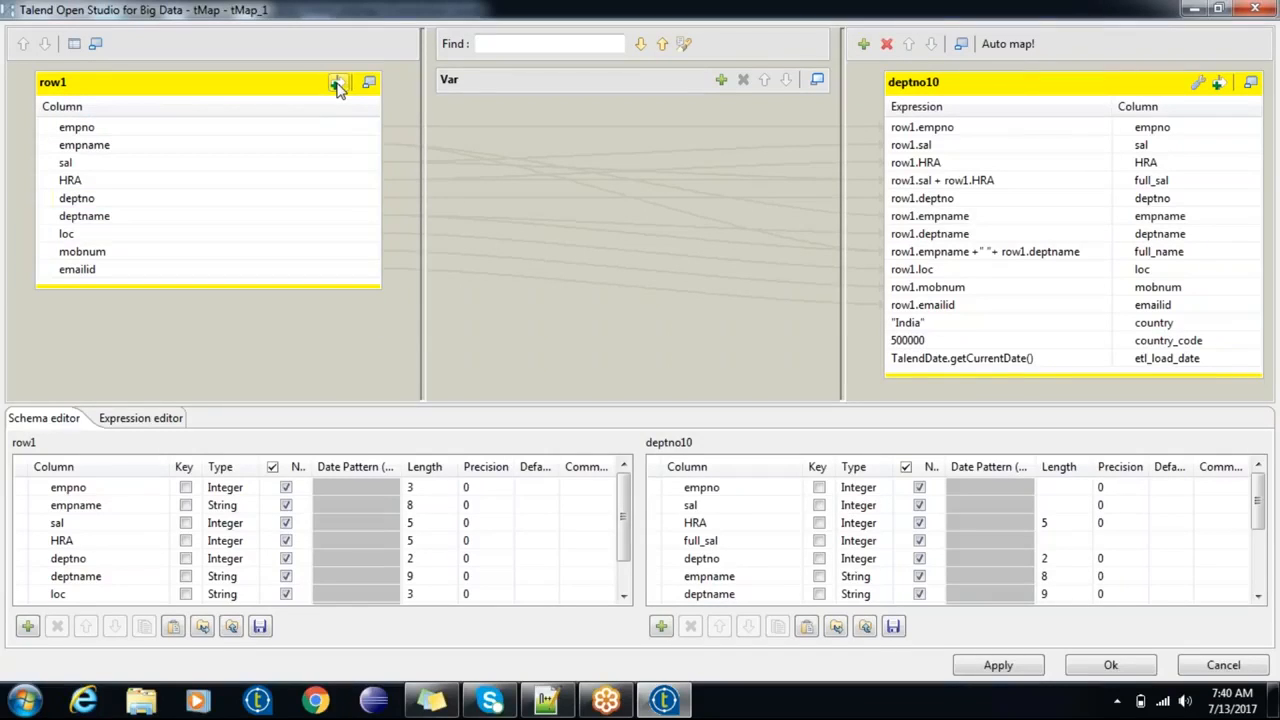
pyautogui.click(1098, 665)
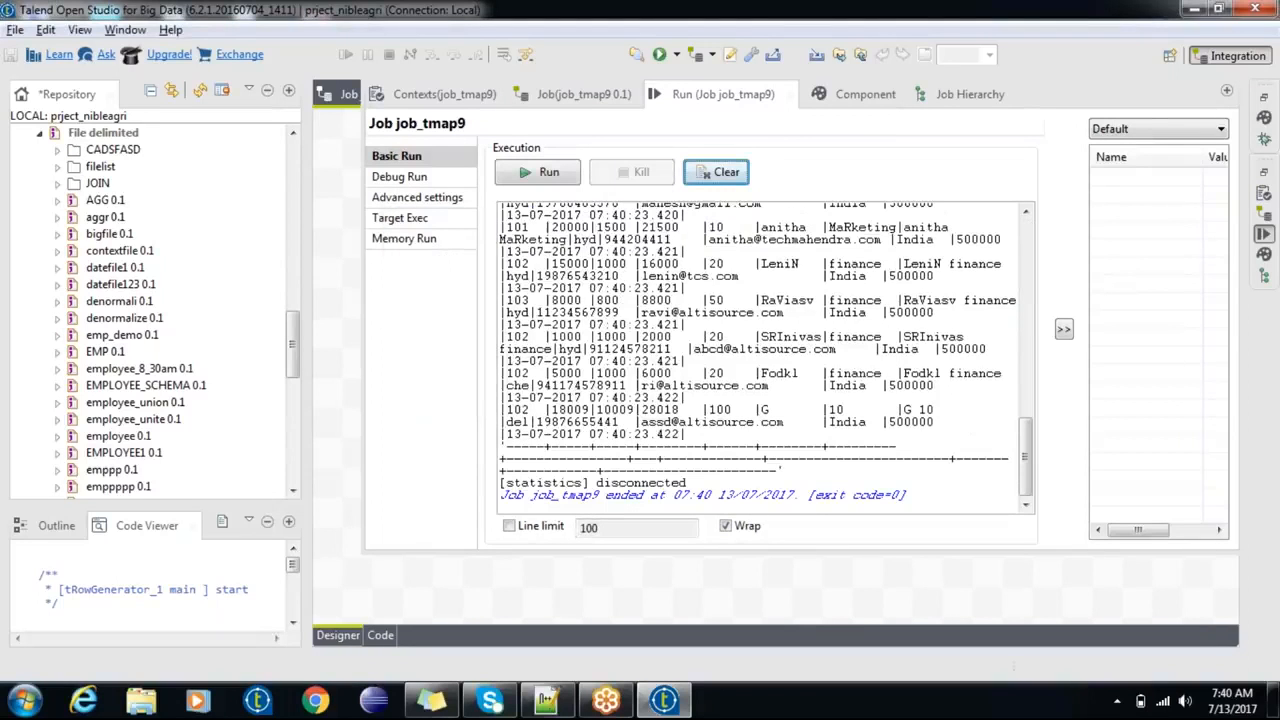
pyautogui.click(851, 617)
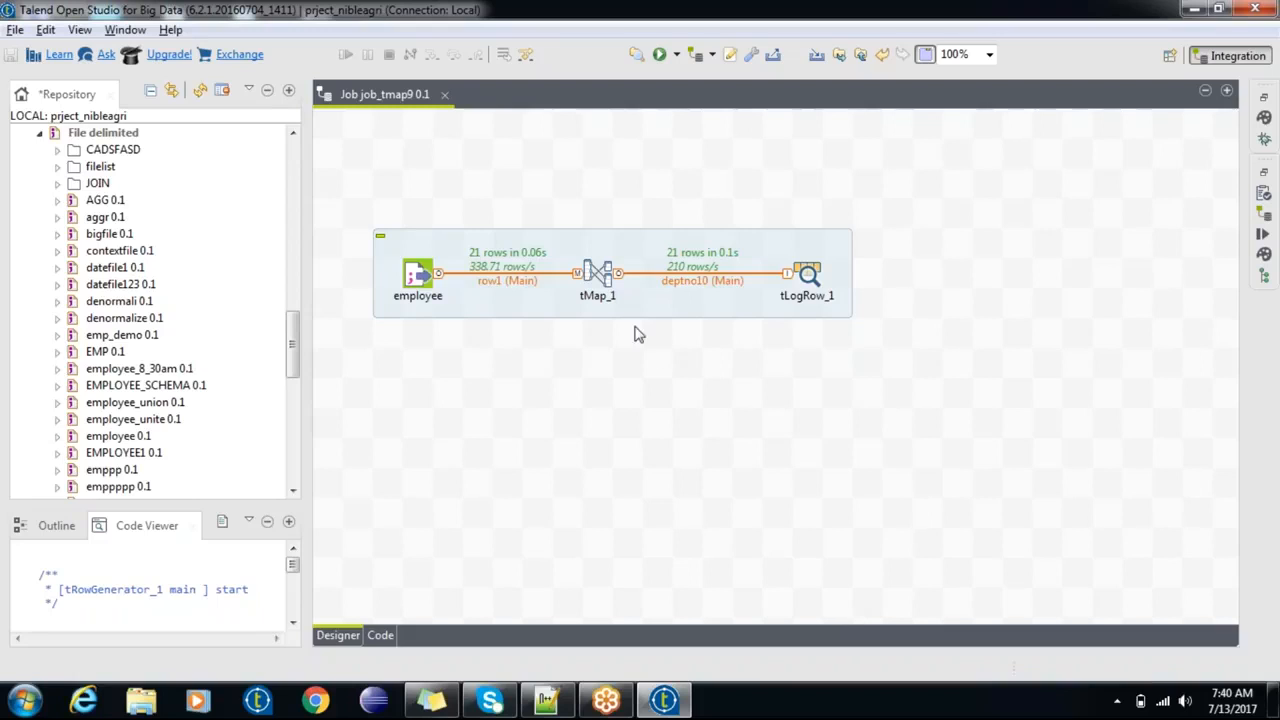
# Step: Reopen tMap_1 and reactivate the row1 expression filter row1.deptno ==10, toggling it several times to compare both states
pyautogui.doubleClick(597, 273)
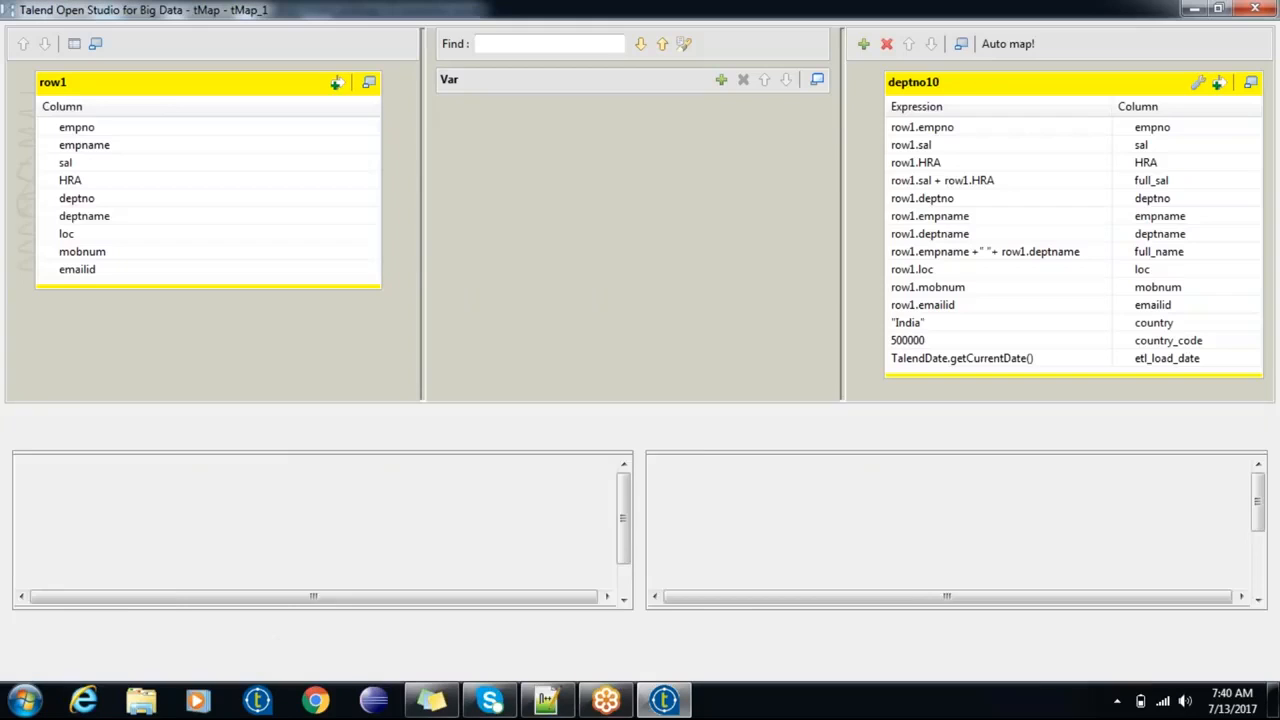
pyautogui.click(337, 84)
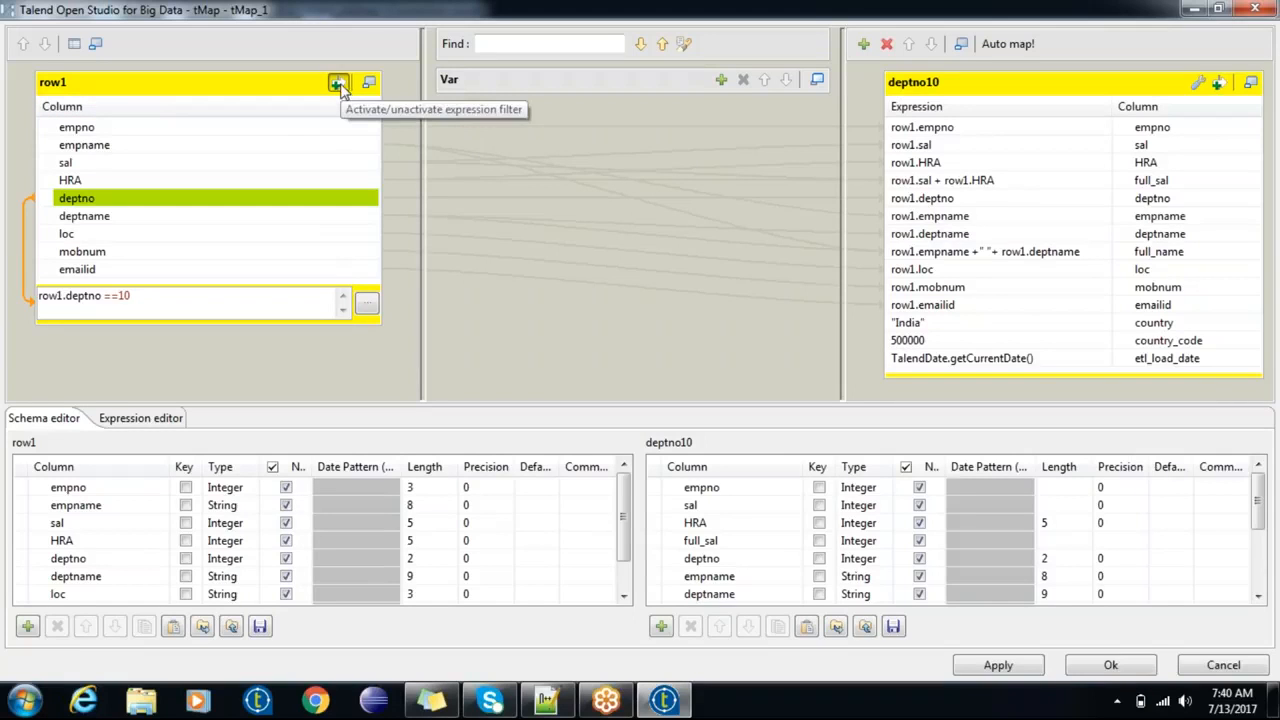
pyautogui.click(338, 84)
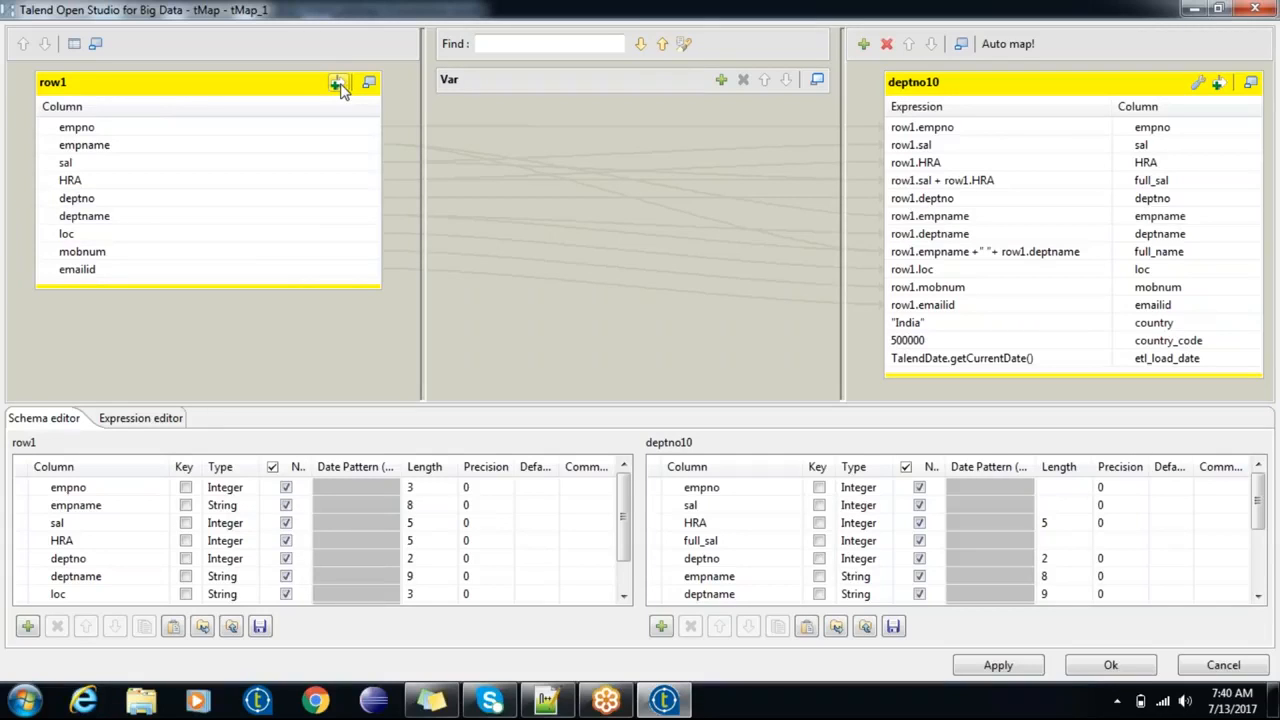
pyautogui.click(338, 84)
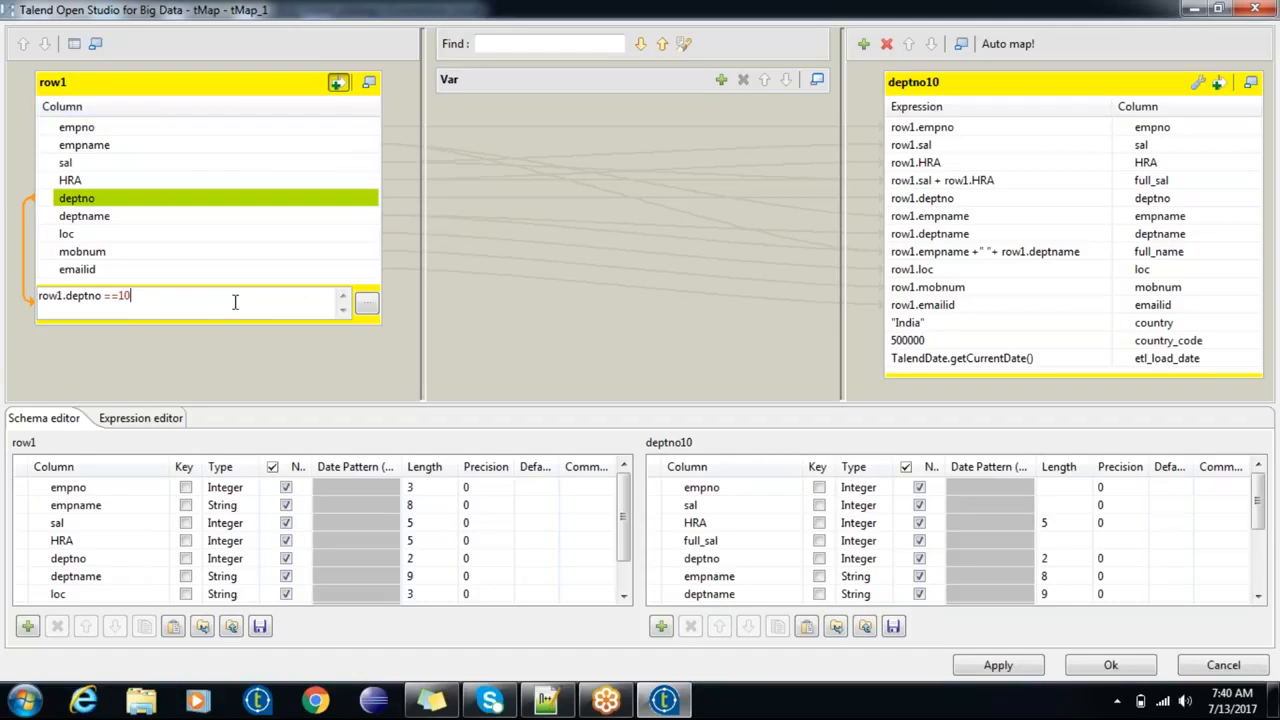
pyautogui.click(339, 83)
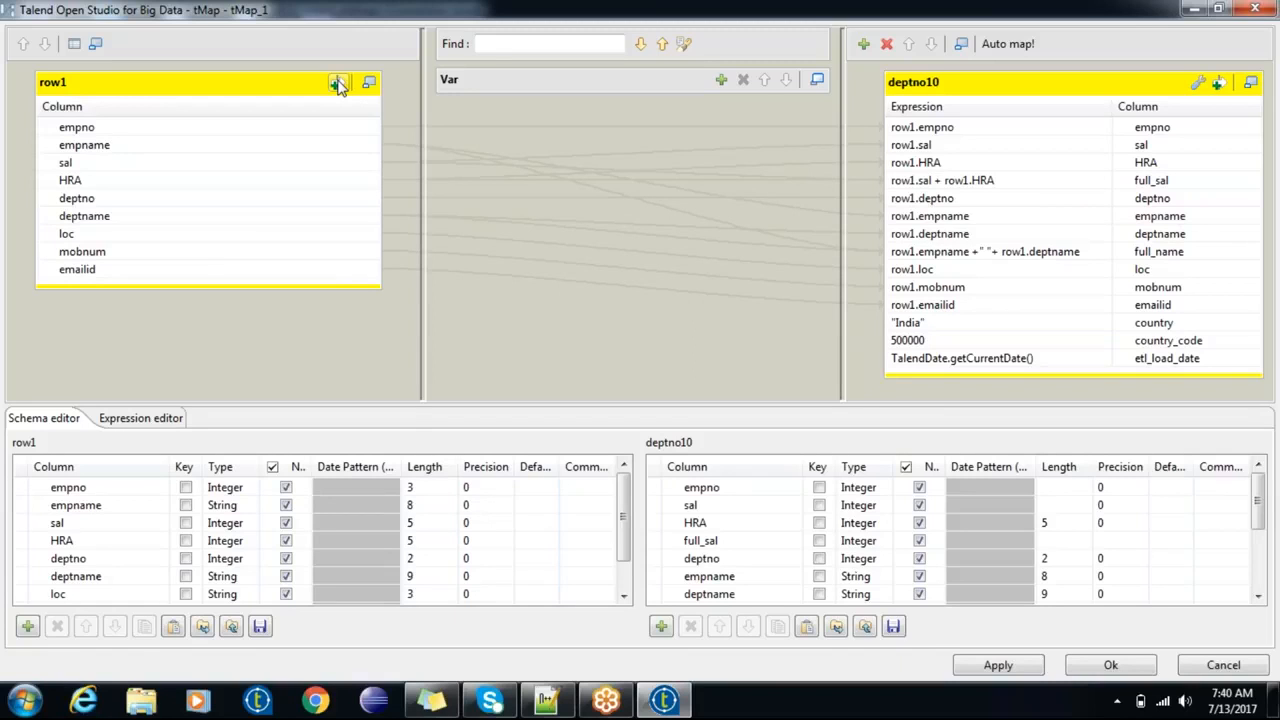
pyautogui.click(339, 83)
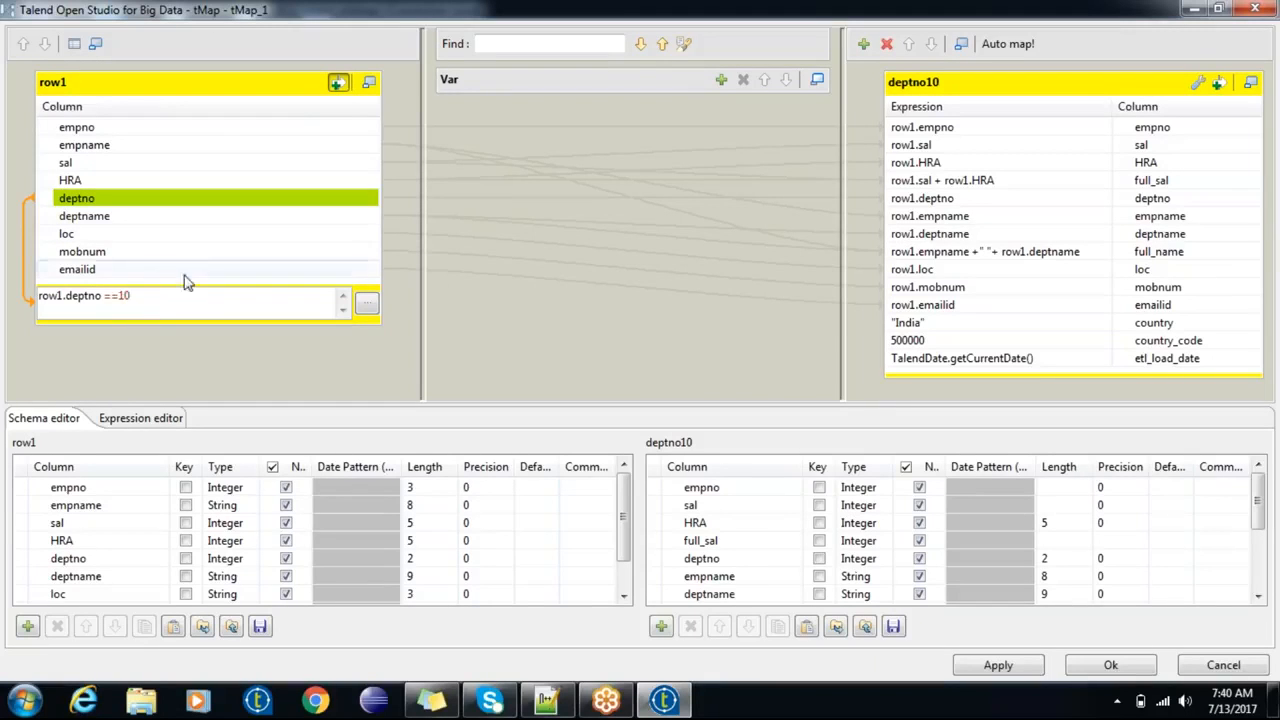
pyautogui.click(339, 83)
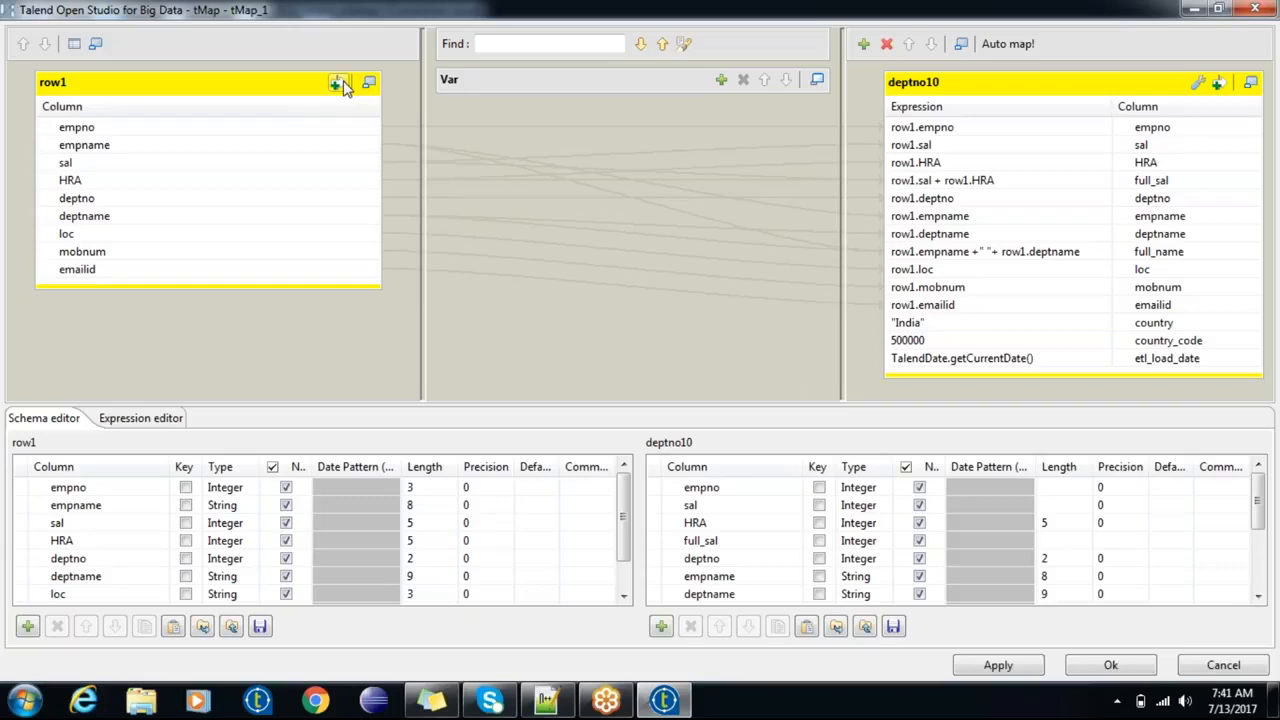
pyautogui.click(339, 83)
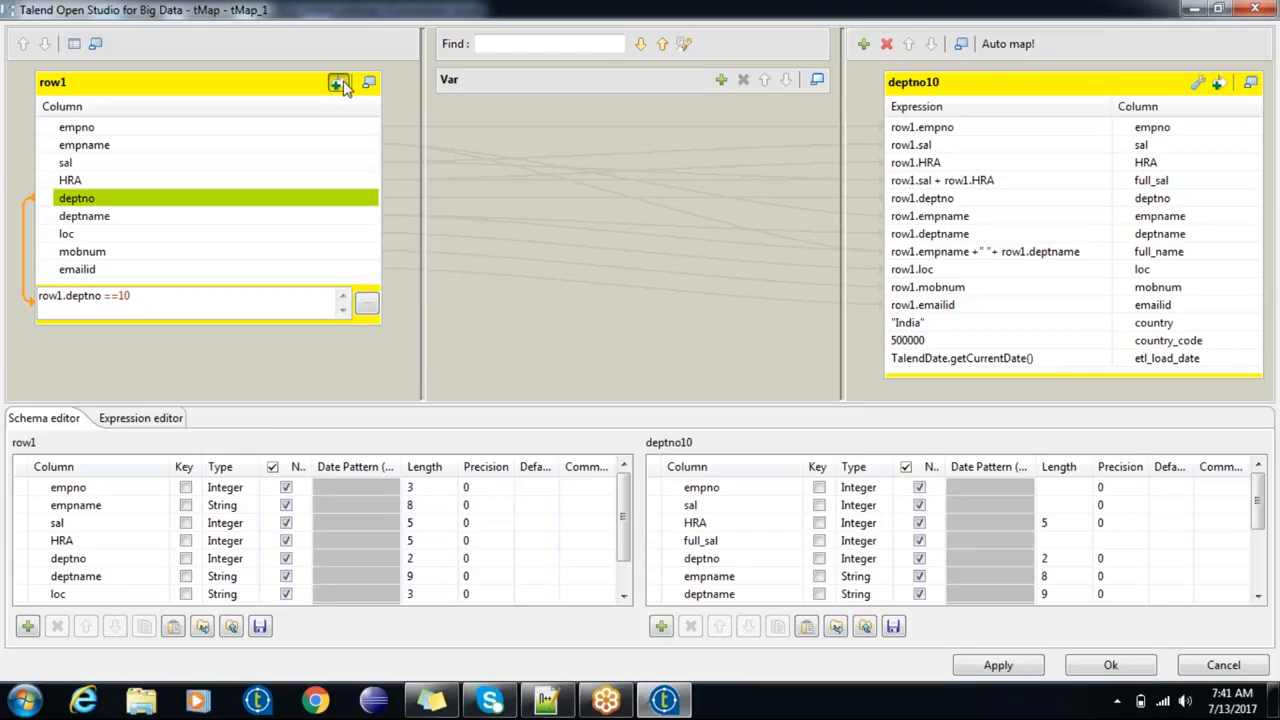
pyautogui.click(339, 83)
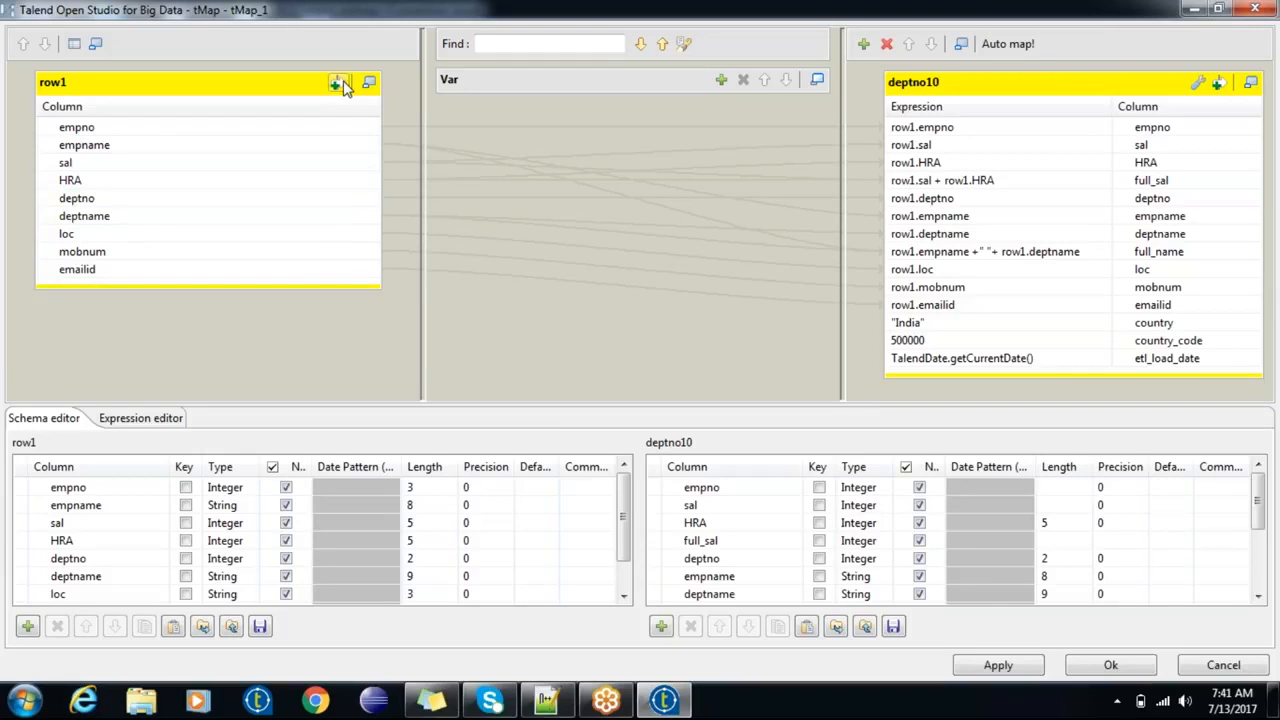
pyautogui.click(339, 83)
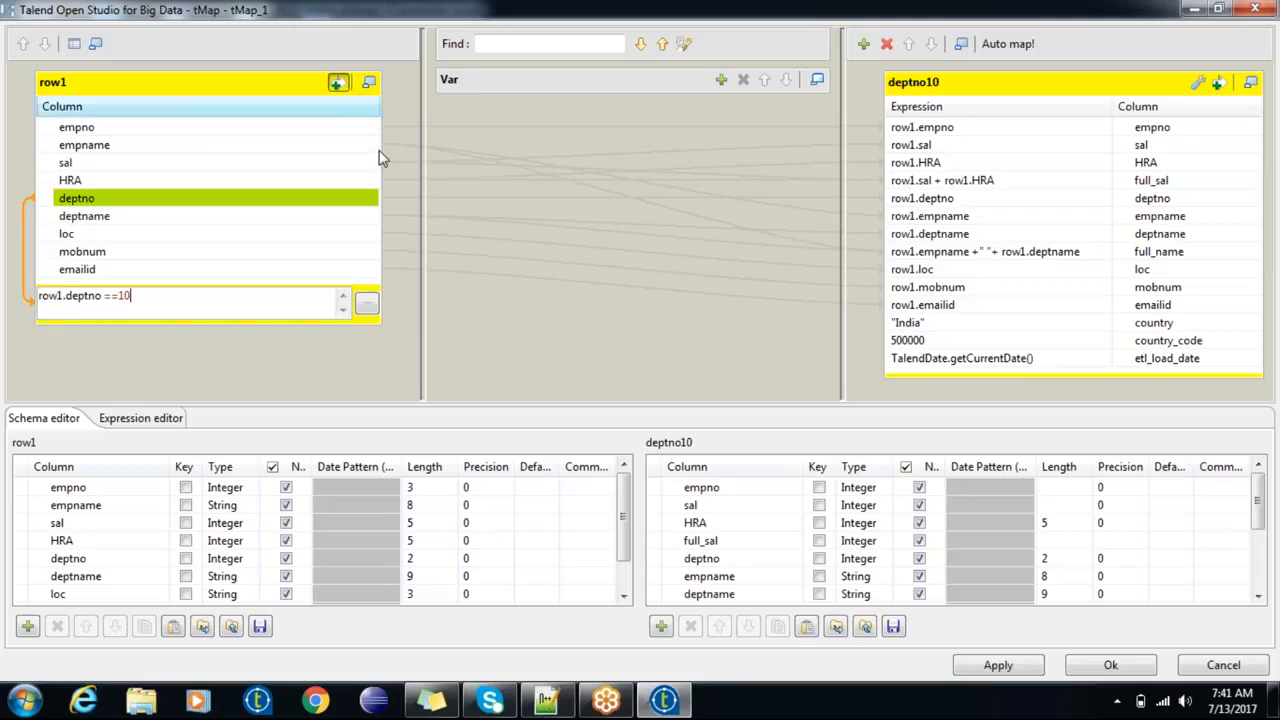
# Step: Accept the tMap mapping, run job_tmap9 with the deptno filter active, and return to the job design
pyautogui.click(1118, 667)
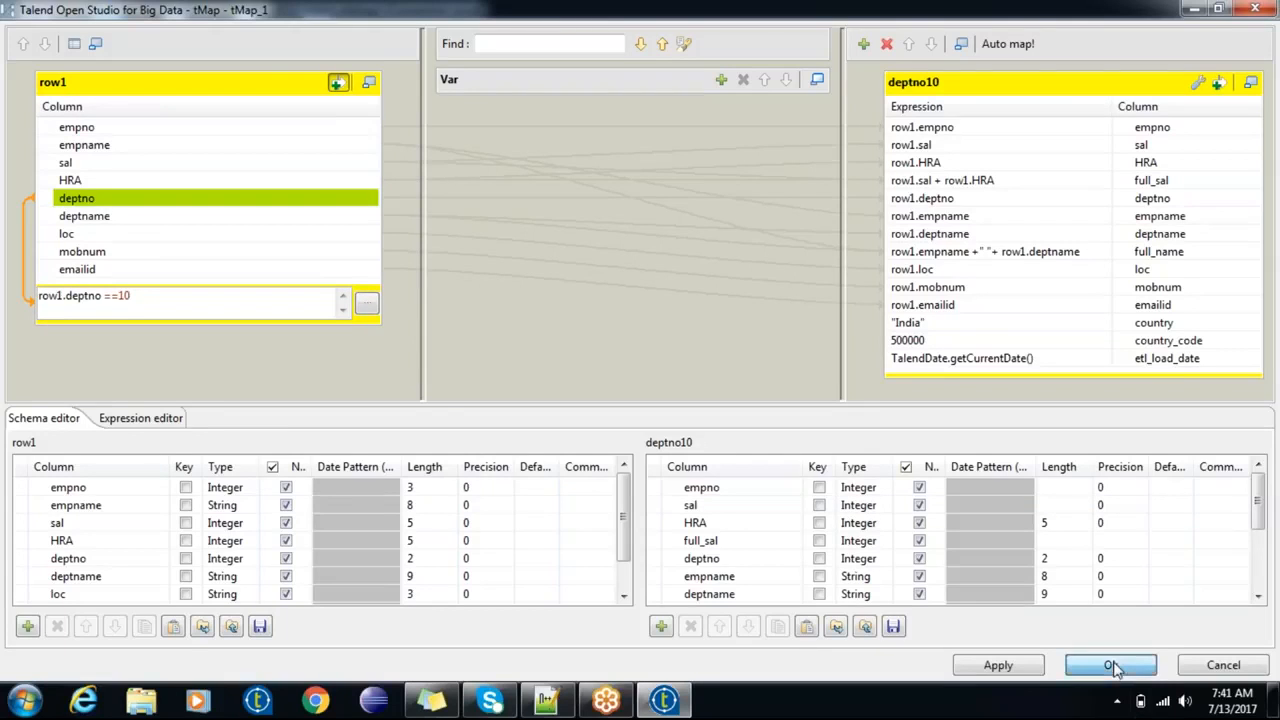
pyautogui.press('F6')
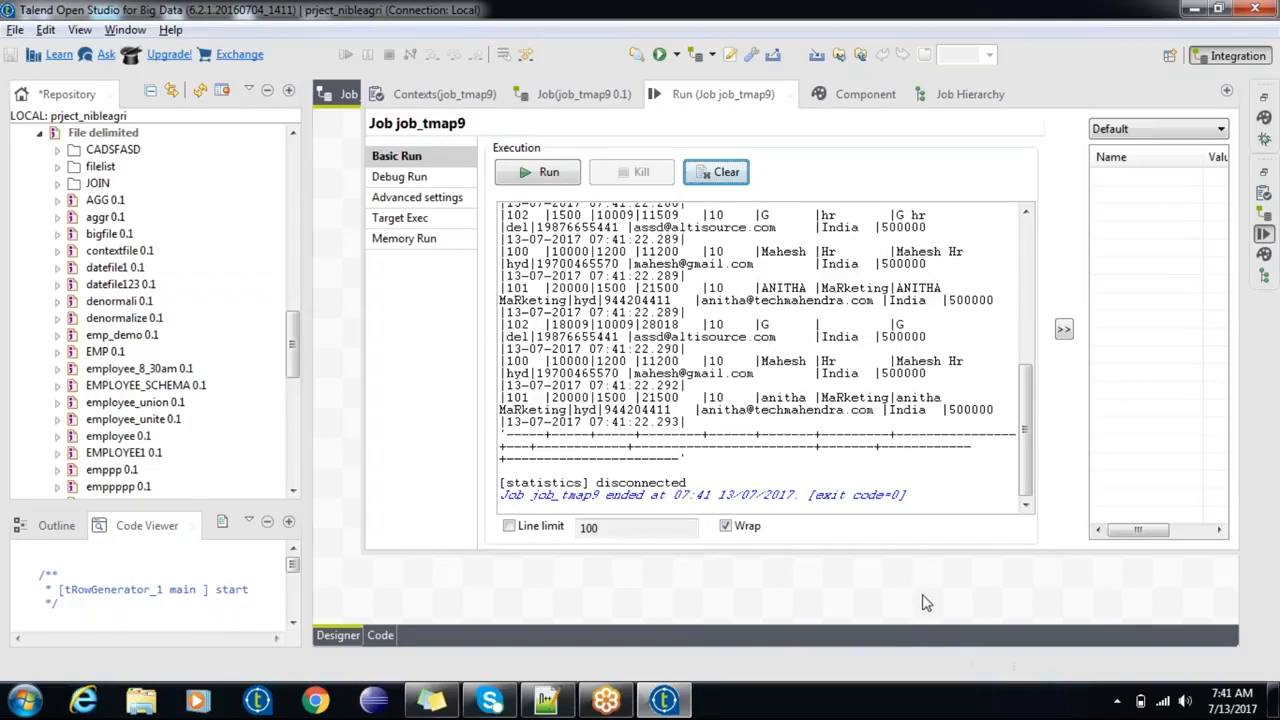
pyautogui.click(925, 603)
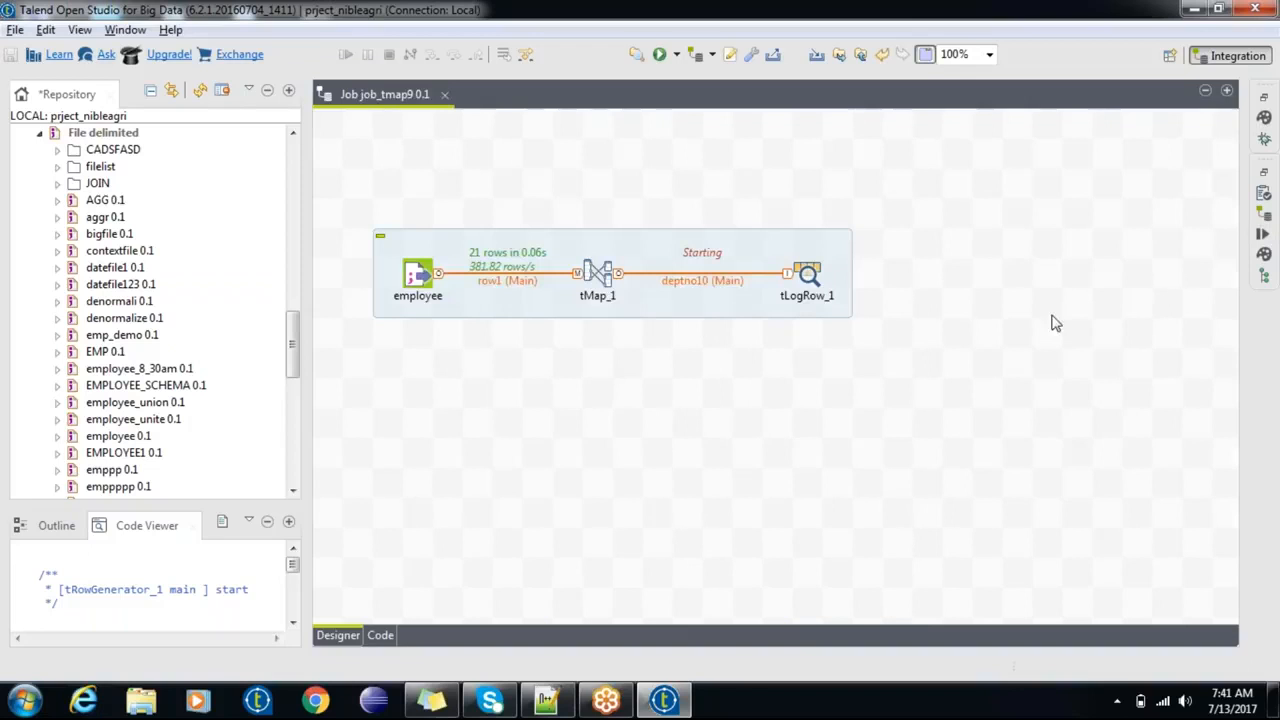
# Step: Clear the previous run output of job_tmap9, run the job again, and return to the job design
pyautogui.click(1263, 233)
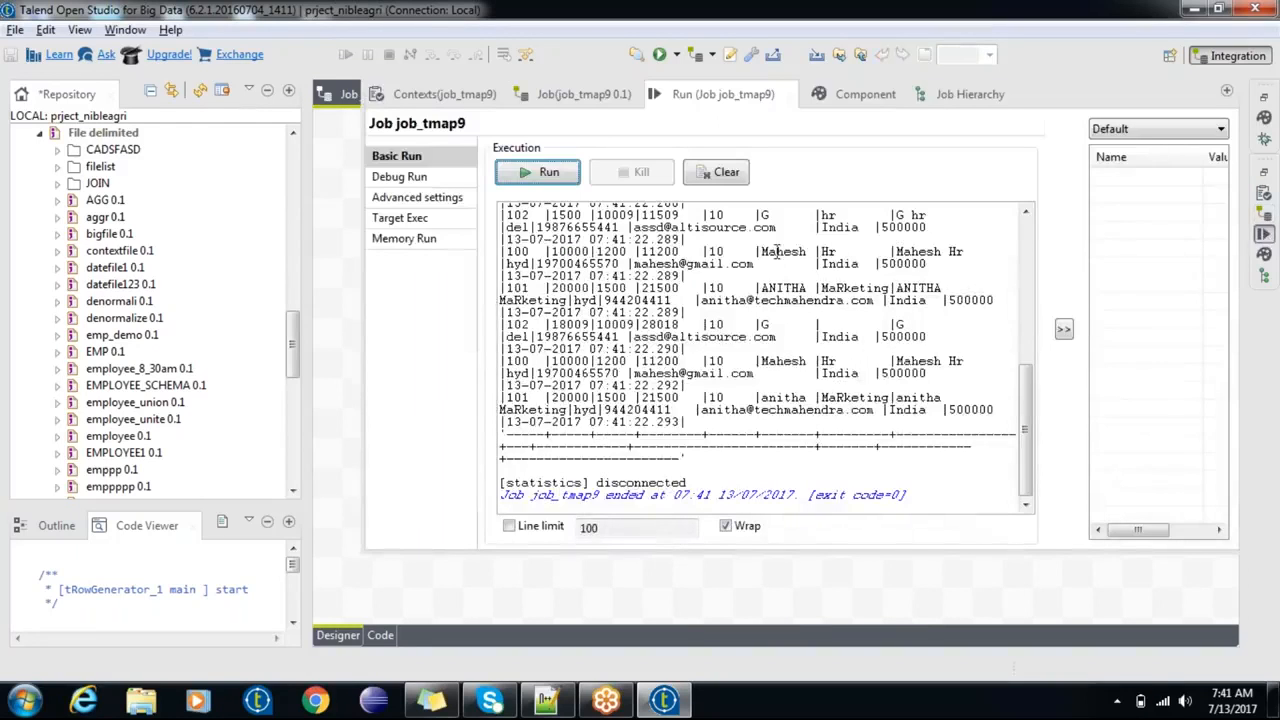
pyautogui.click(705, 172)
pyautogui.click(549, 172)
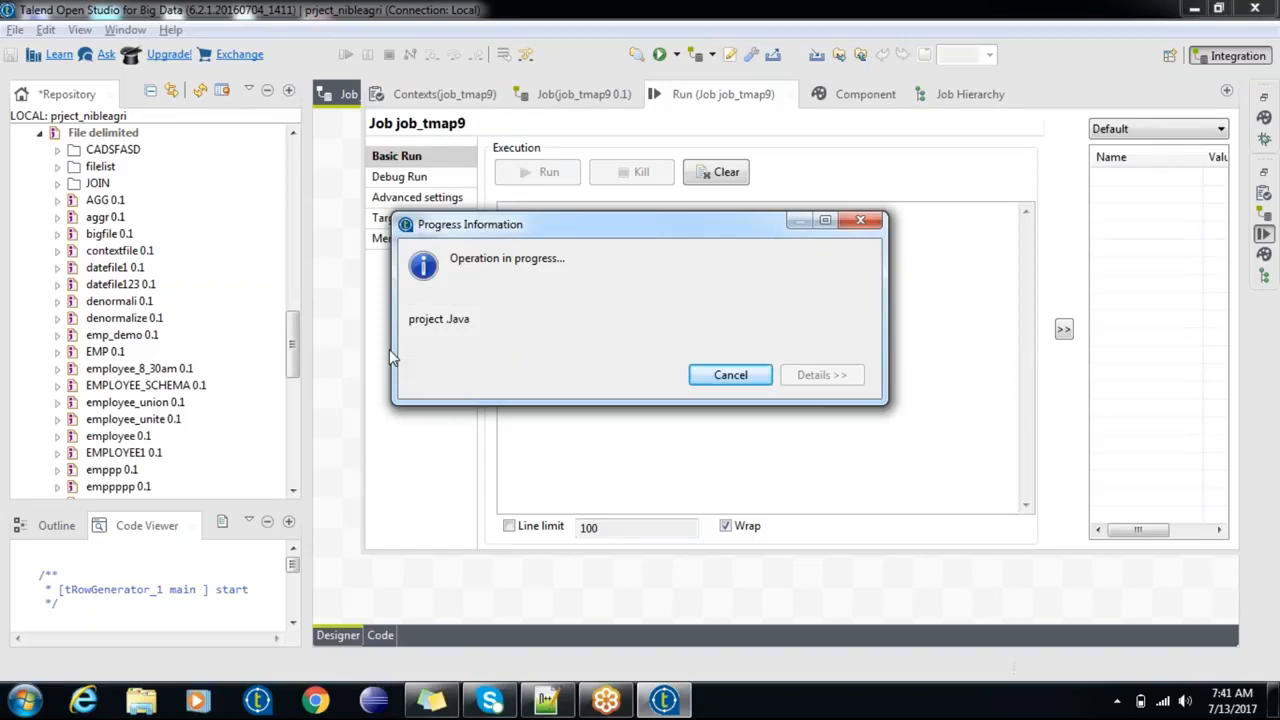
pyautogui.click(608, 590)
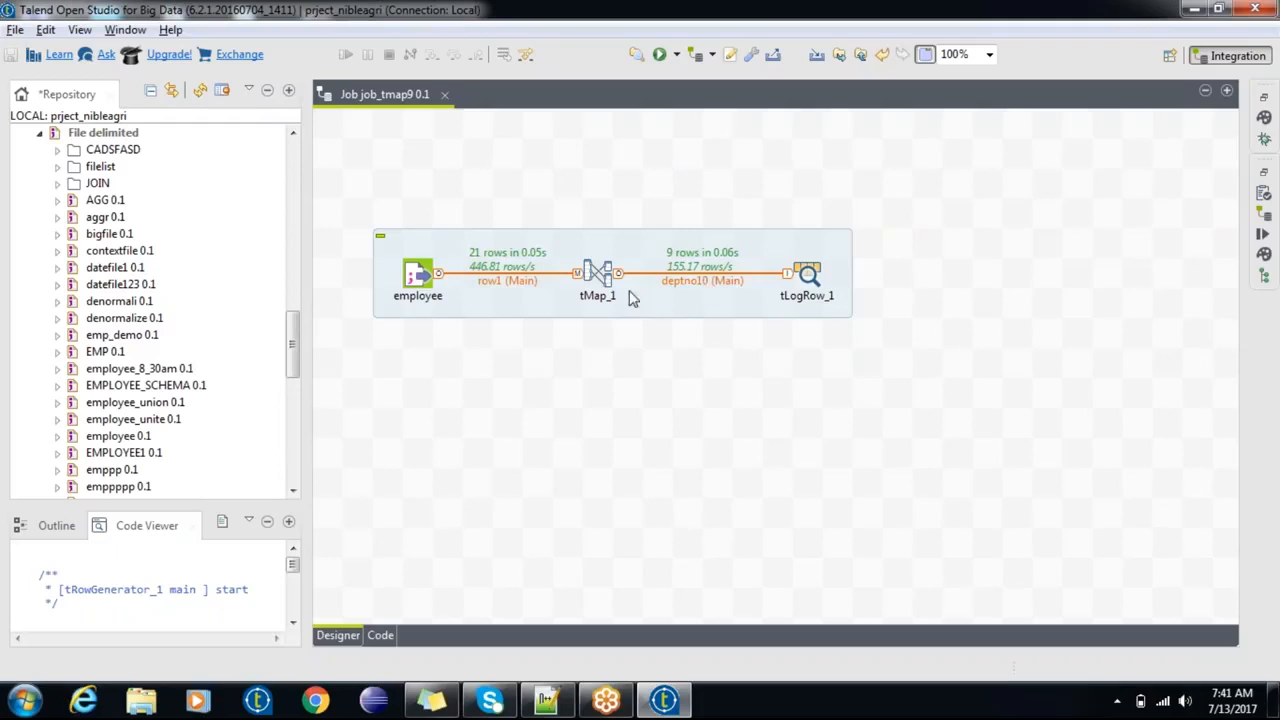
# Step: Open tMap_1, activate the expression filter on the deptno10 output without entering an expression, and accept the mapping
pyautogui.click(598, 272)
pyautogui.doubleClick(598, 272)
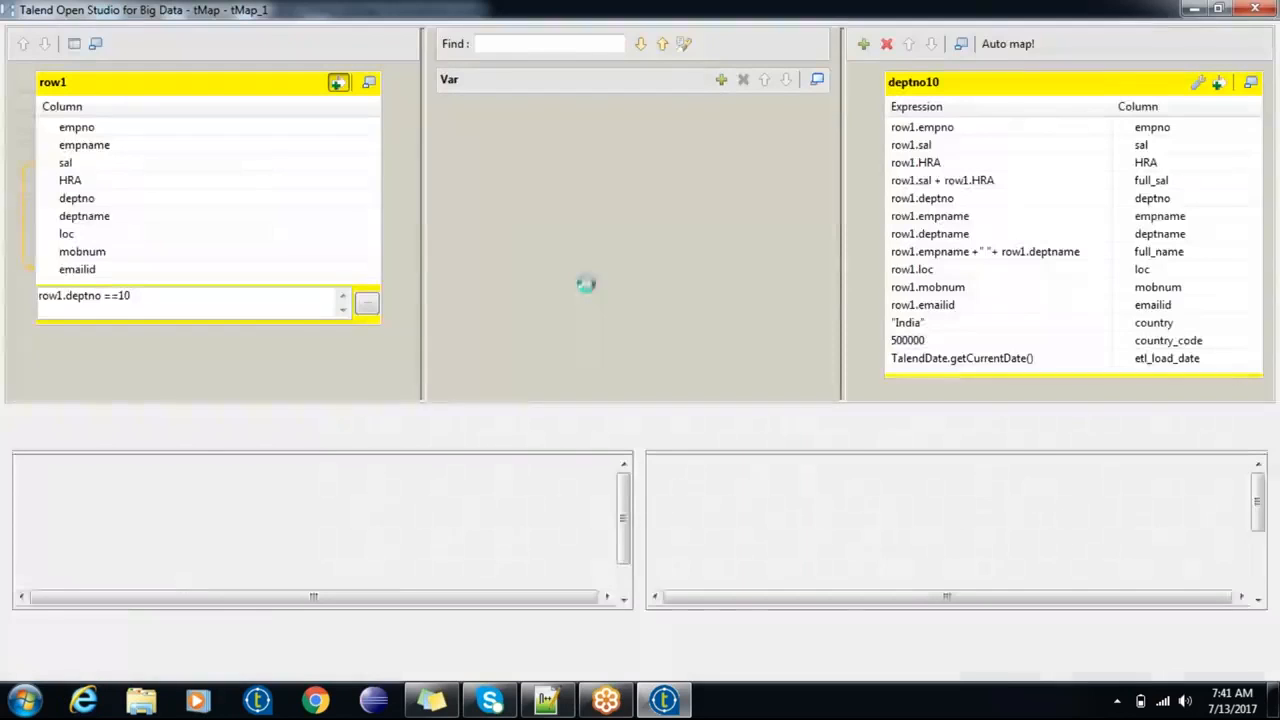
pyautogui.click(1217, 86)
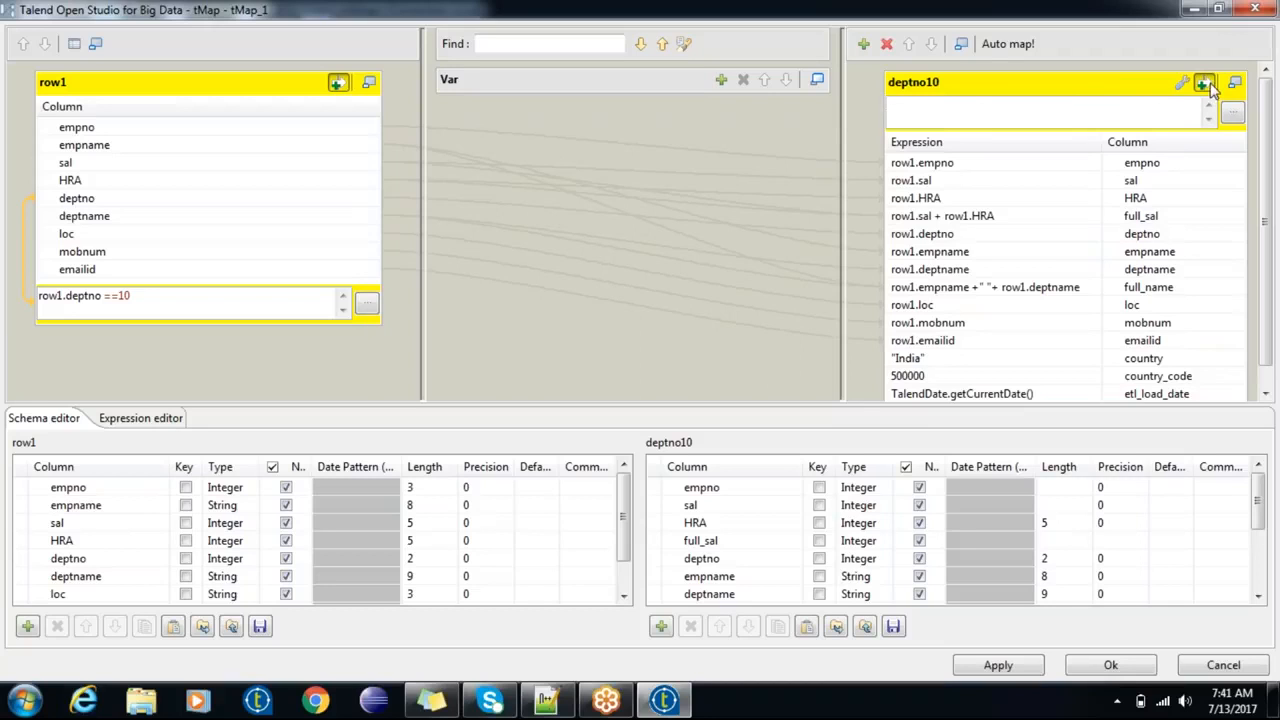
pyautogui.click(1208, 85)
pyautogui.click(1216, 85)
pyautogui.click(1112, 668)
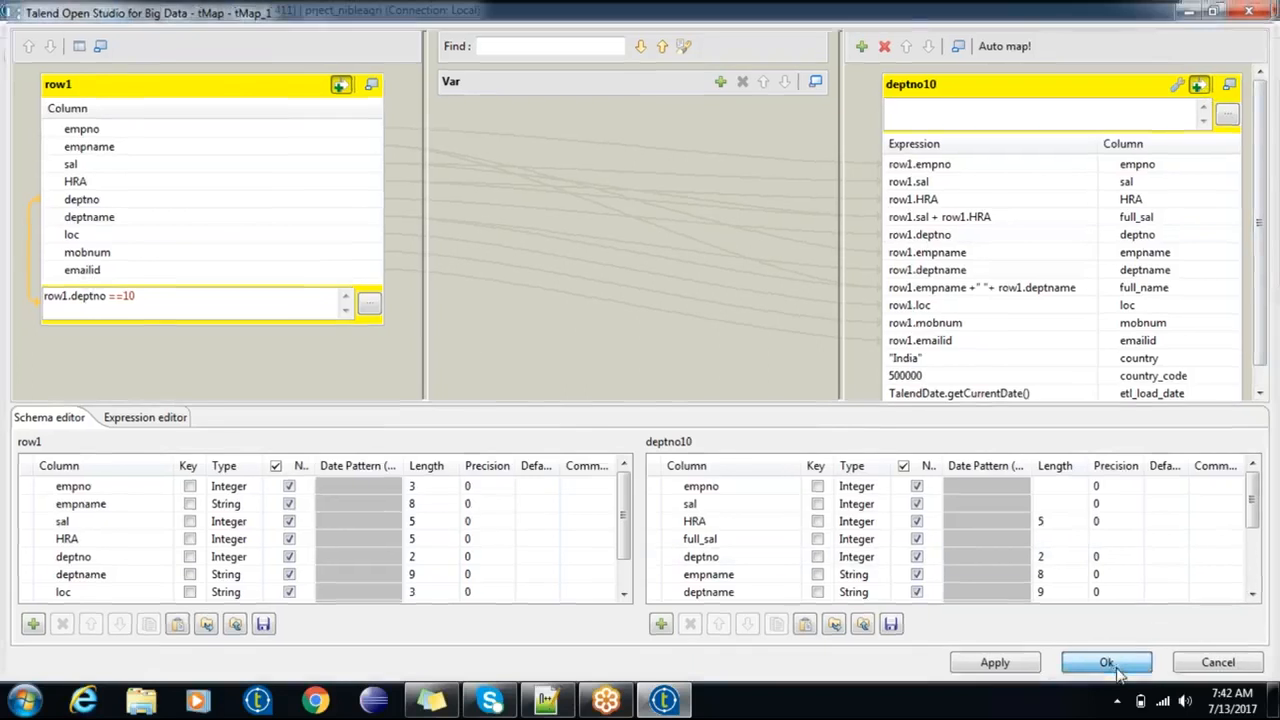
# Step: Duplicate the employee input component and place the copy below the original subjob
pyautogui.moveTo(901, 373); pyautogui.dragTo(364, 230)
pyautogui.click(418, 277)
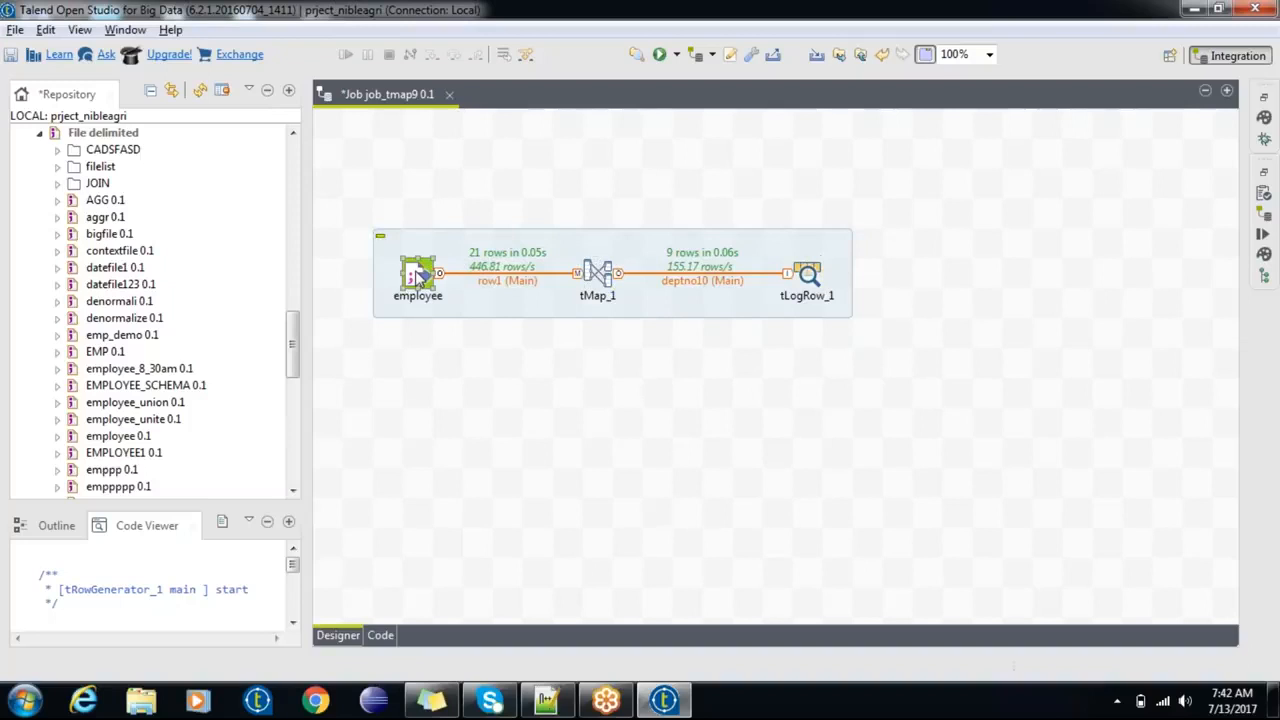
pyautogui.hotkey('ctrl', 'v')
pyautogui.moveTo(636, 306); pyautogui.dragTo(496, 430)
# Step: Deactivate the original employee, tMap_1 and tLogRow_1 components, and shift both that subjob and the employee copy upward
pyautogui.moveTo(911, 313); pyautogui.dragTo(372, 192)
pyautogui.rightClick(417, 274)
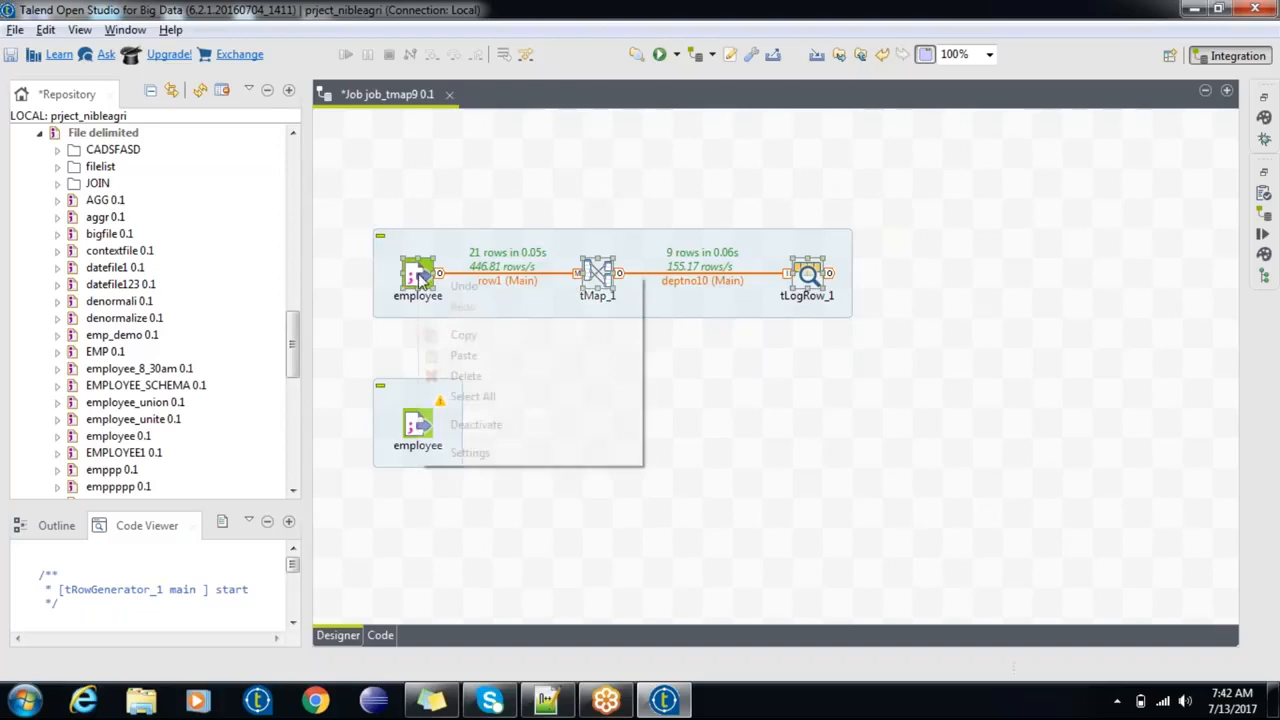
pyautogui.click(497, 426)
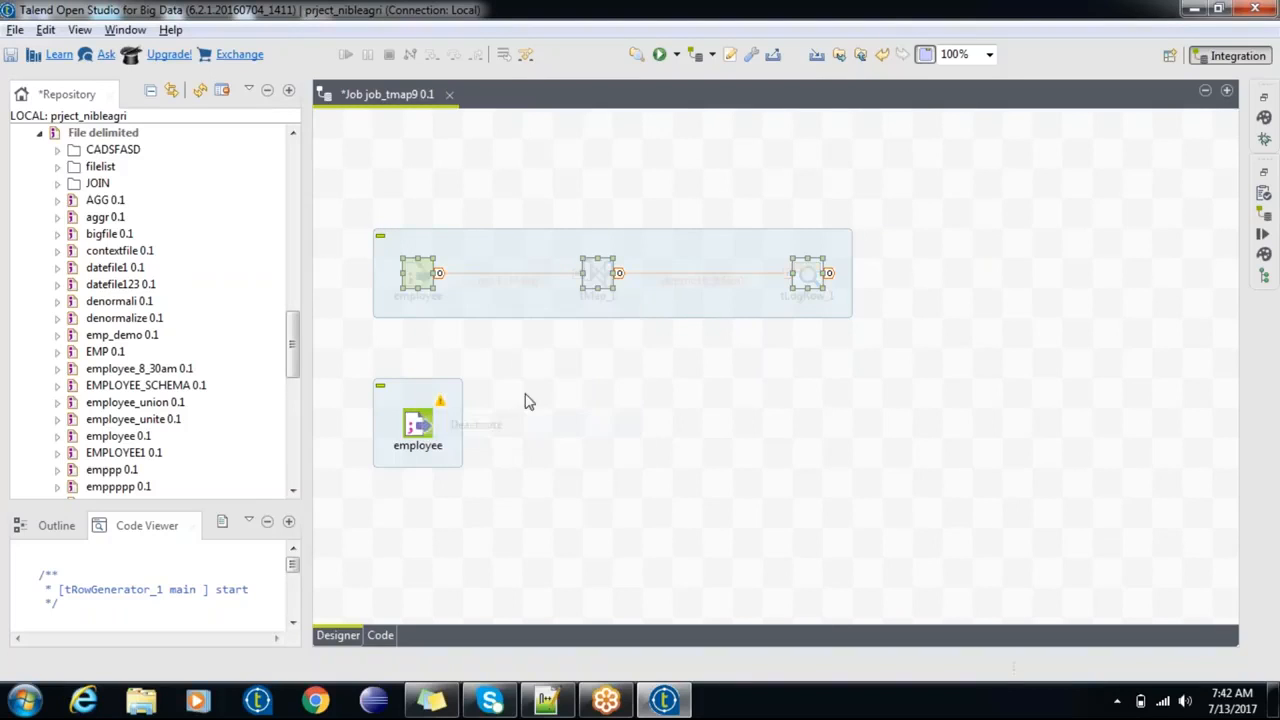
pyautogui.moveTo(583, 257); pyautogui.dragTo(576, 186)
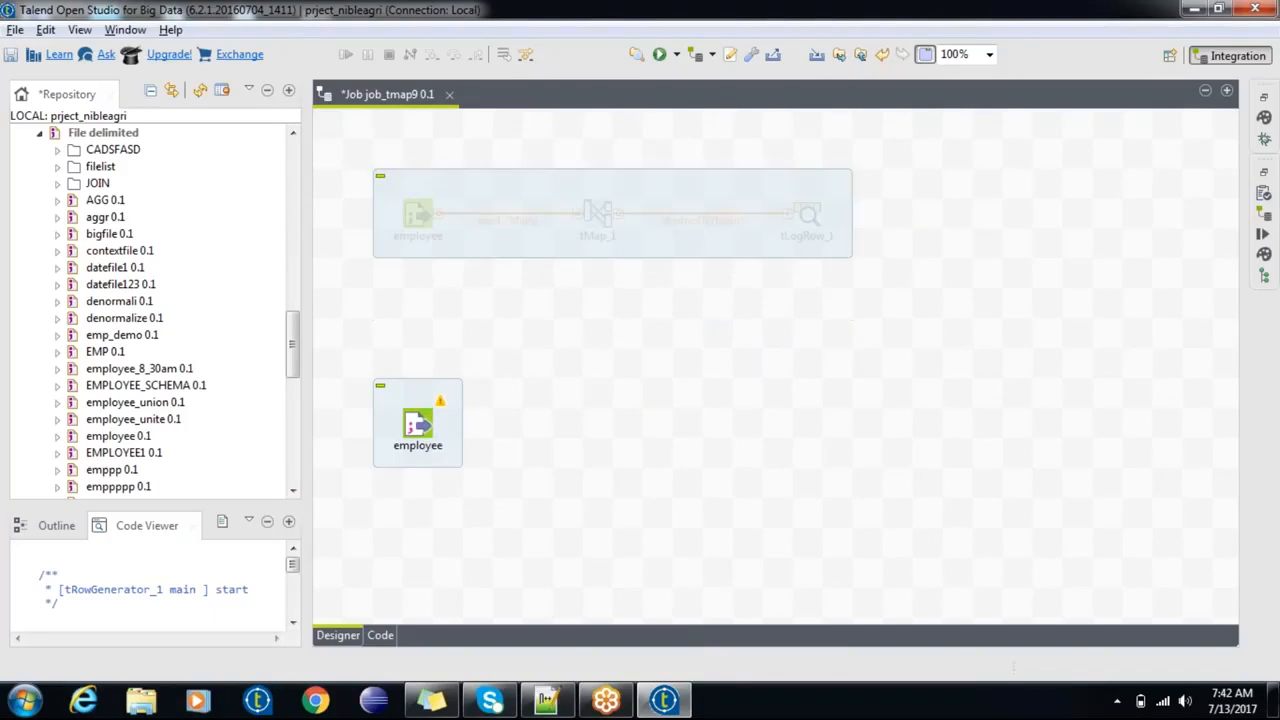
pyautogui.moveTo(427, 400); pyautogui.dragTo(427, 342)
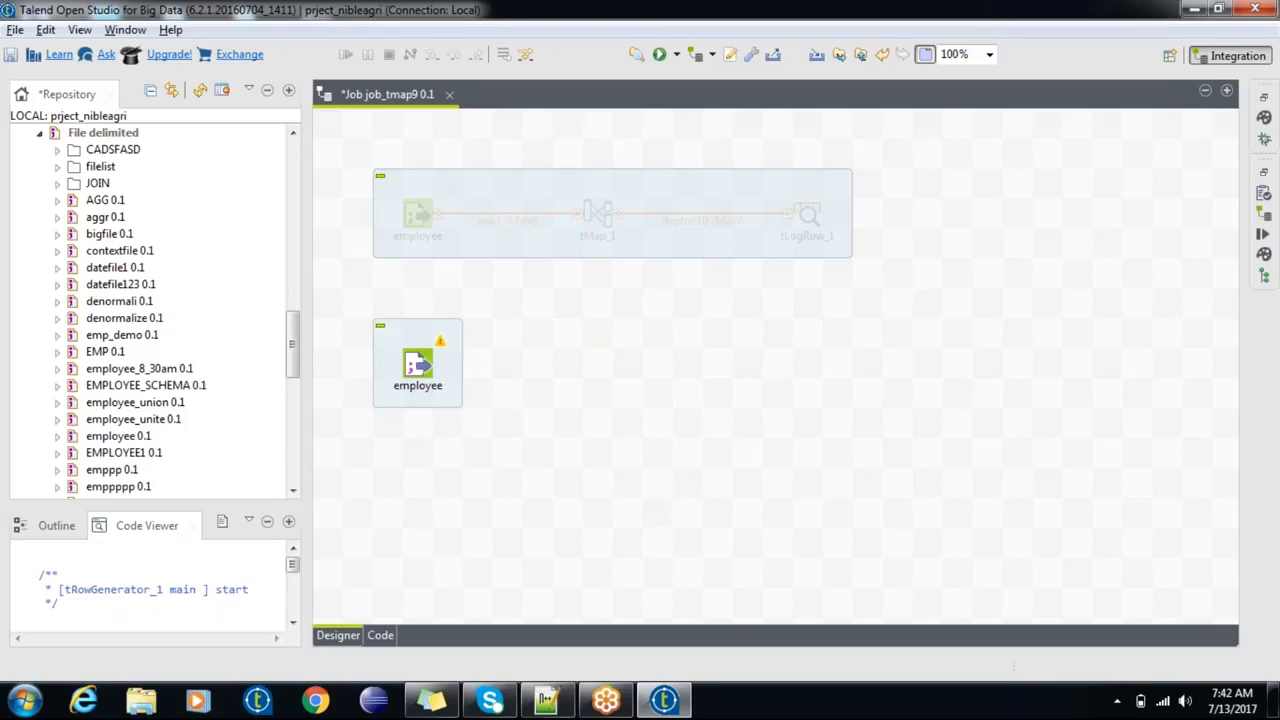
# Step: Add a tFilterRow component beside the employee copy and link employee to it with a Reject row
pyautogui.write('tf')
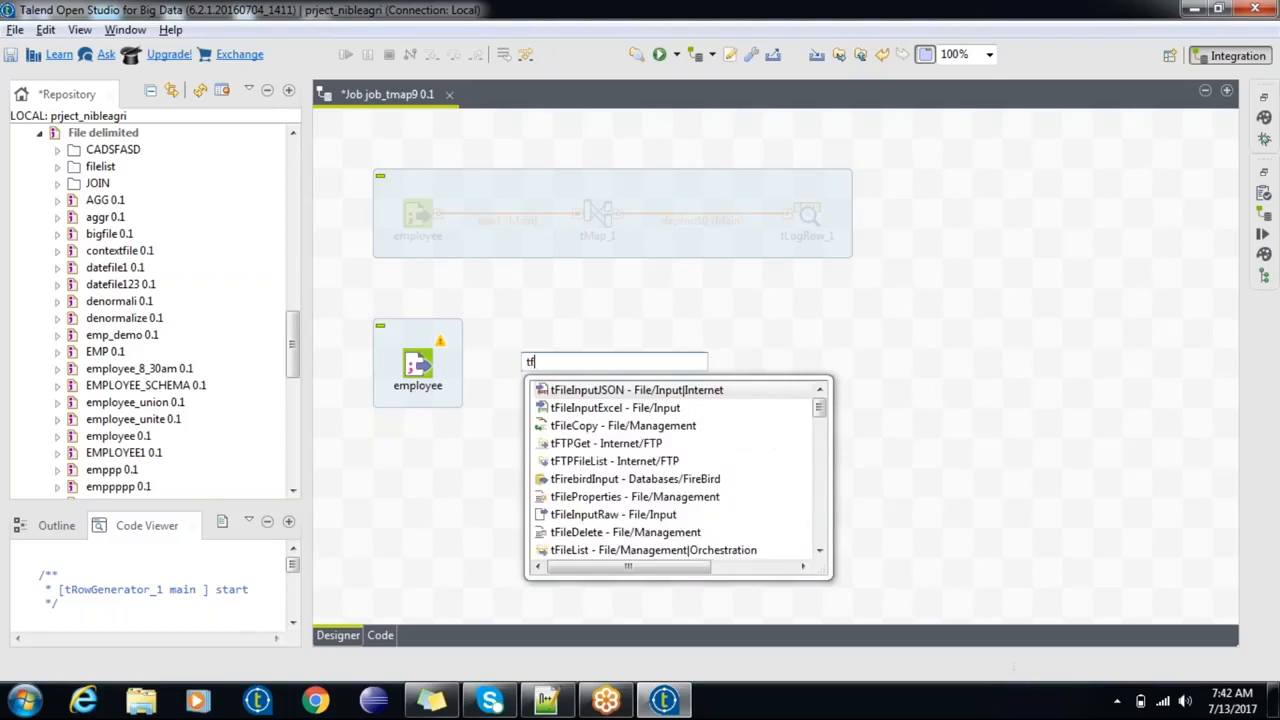
pyautogui.write('ilter')
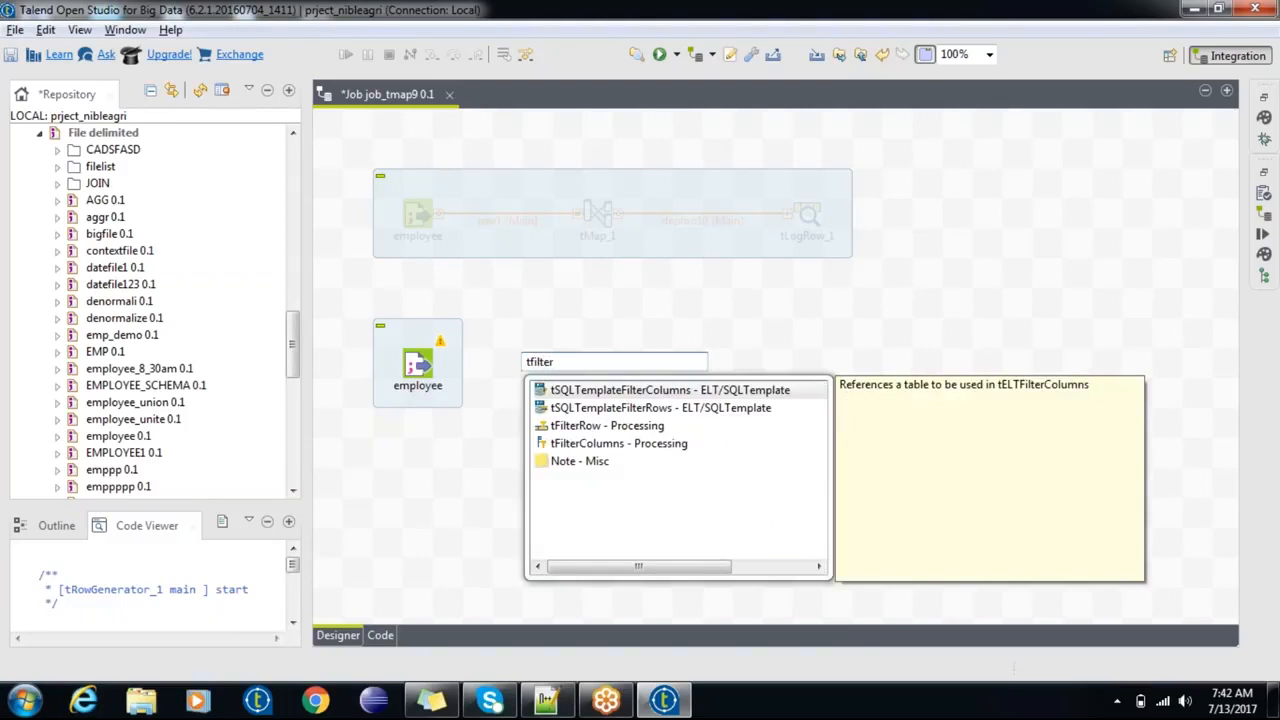
pyautogui.doubleClick(615, 430)
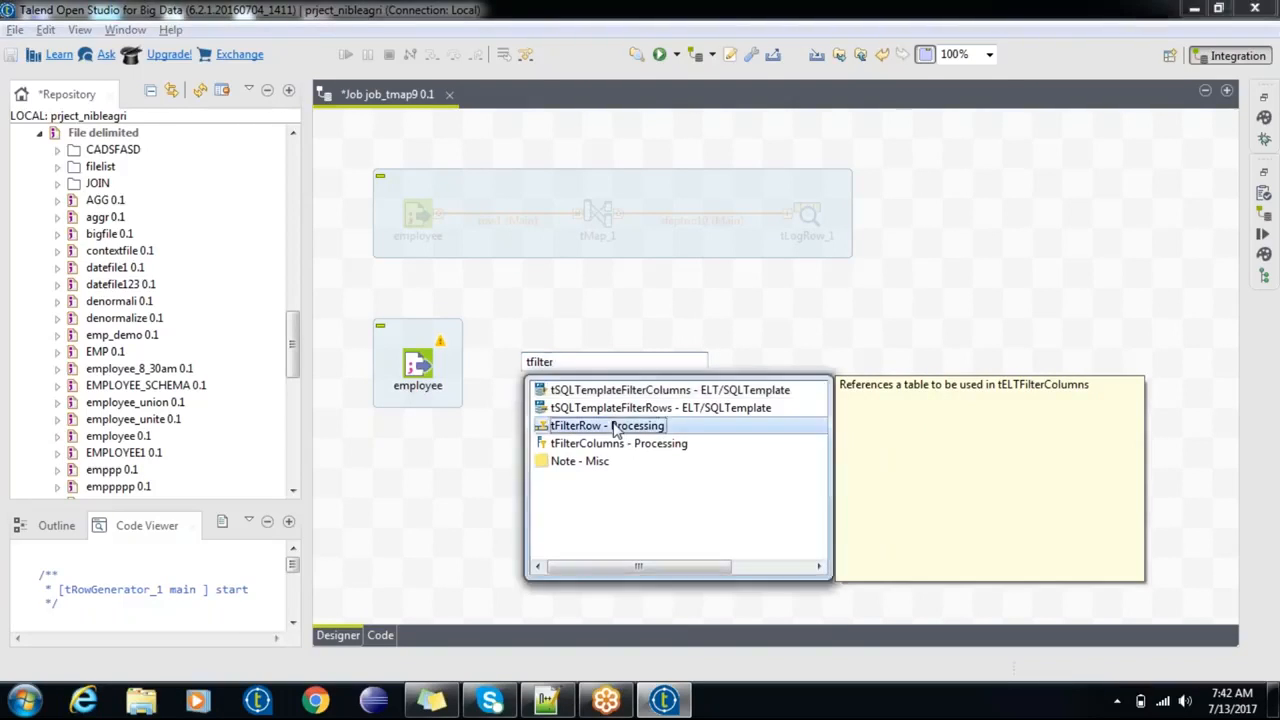
pyautogui.moveTo(543, 371); pyautogui.dragTo(600, 335)
pyautogui.rightClick(420, 360)
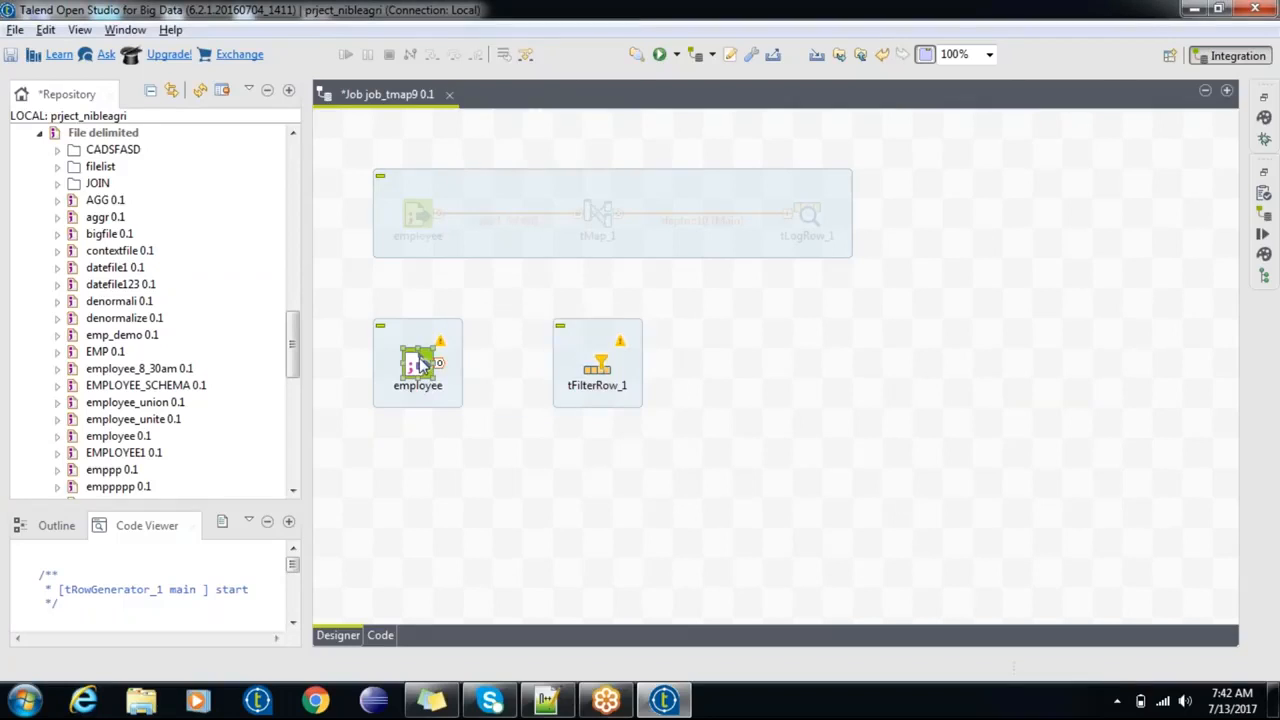
pyautogui.moveTo(537, 43)
pyautogui.moveTo(605, 30)
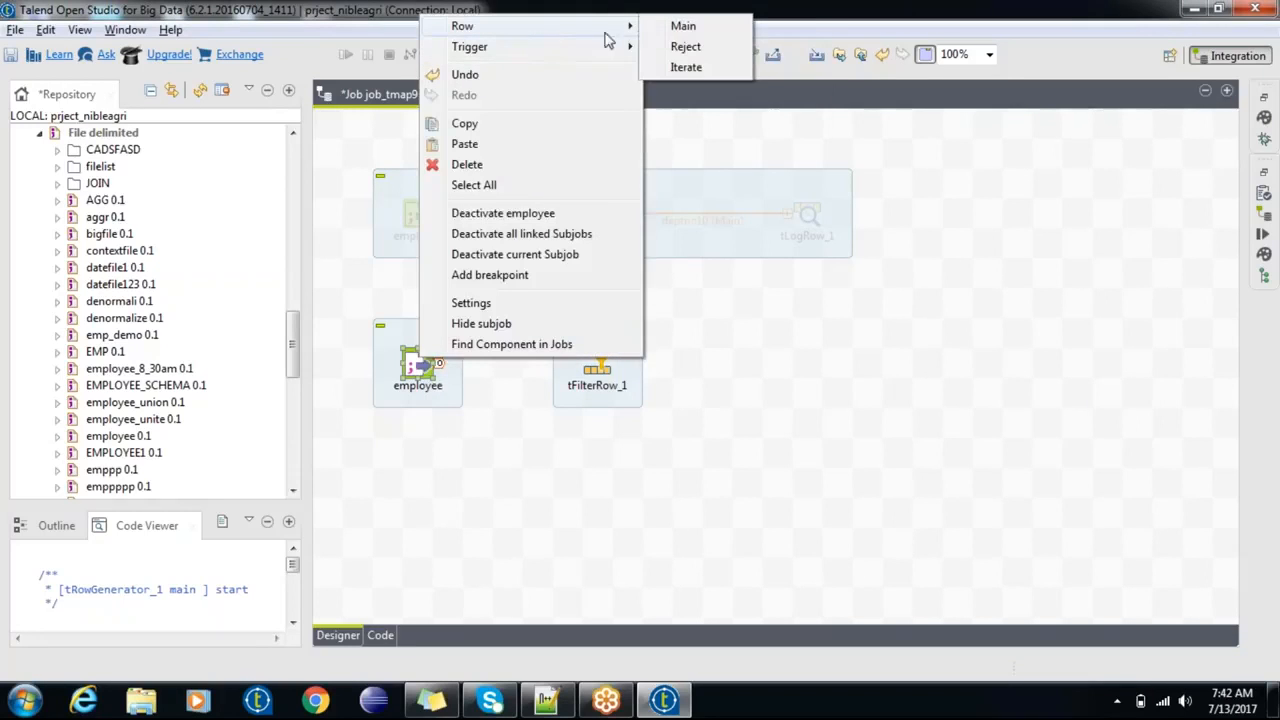
pyautogui.click(670, 46)
pyautogui.click(598, 365)
# Step: Add a condition in tFilterRow_1's basic settings and open the list of input columns for it
pyautogui.doubleClick(600, 365)
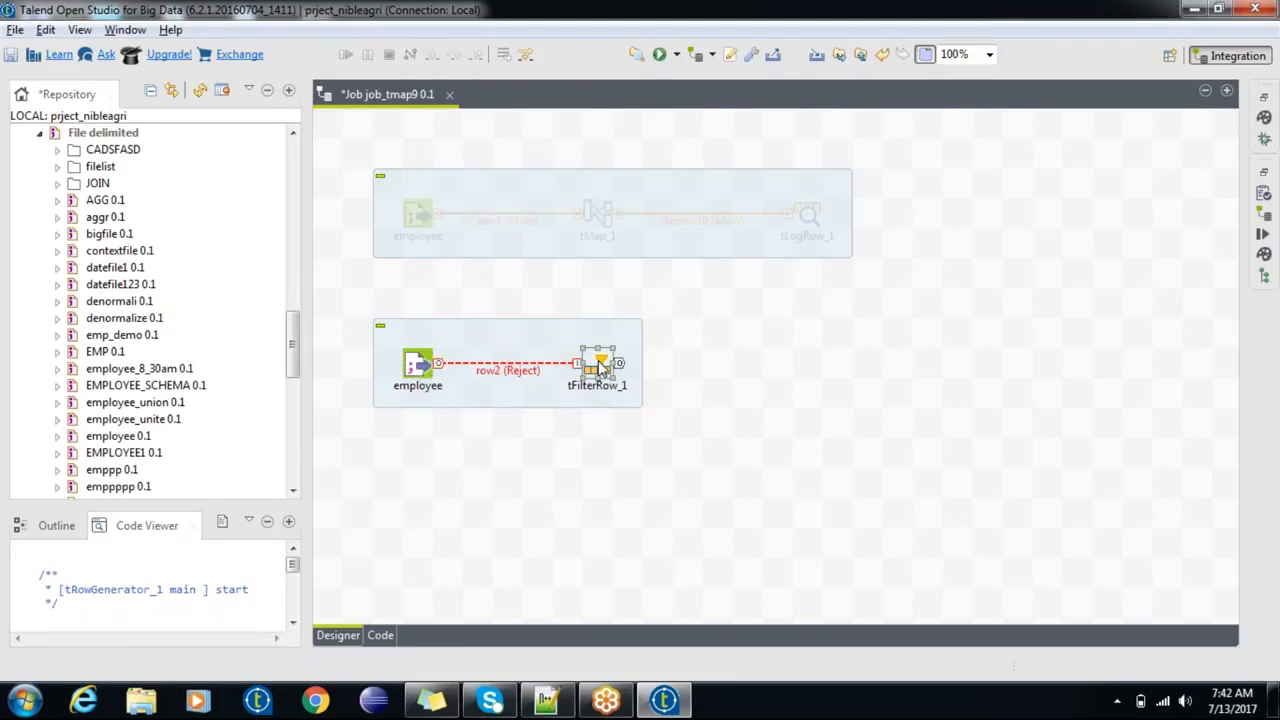
pyautogui.click(594, 302)
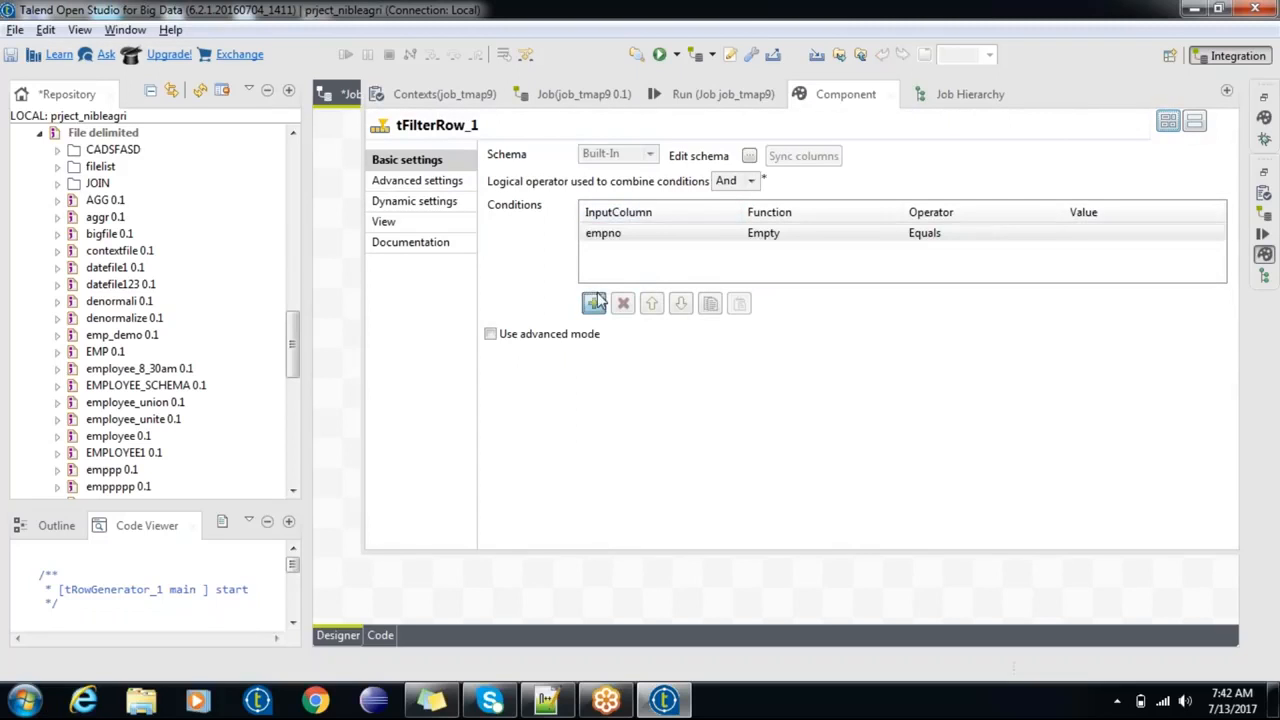
pyautogui.click(650, 233)
pyautogui.click(733, 234)
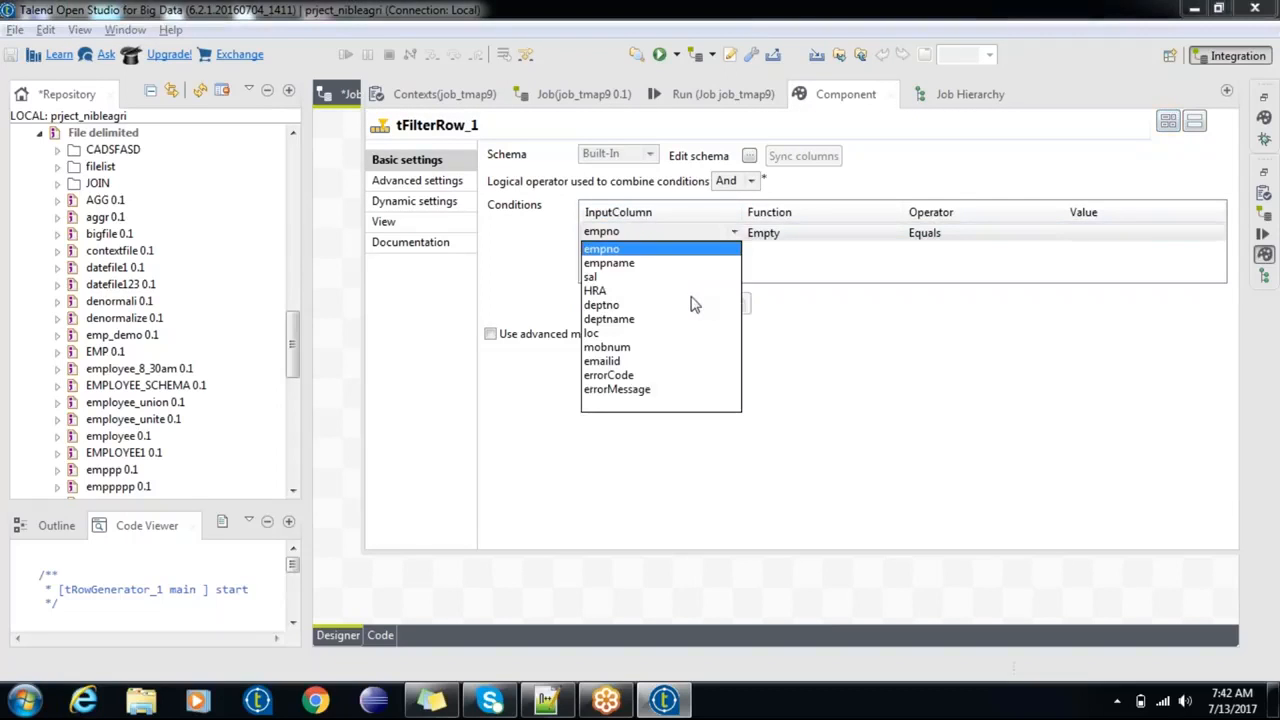
# Step: Return to the job design and delete tFilterRow_1
pyautogui.click(640, 597)
pyautogui.moveTo(691, 409); pyautogui.dragTo(538, 335)
pyautogui.press('Delete')
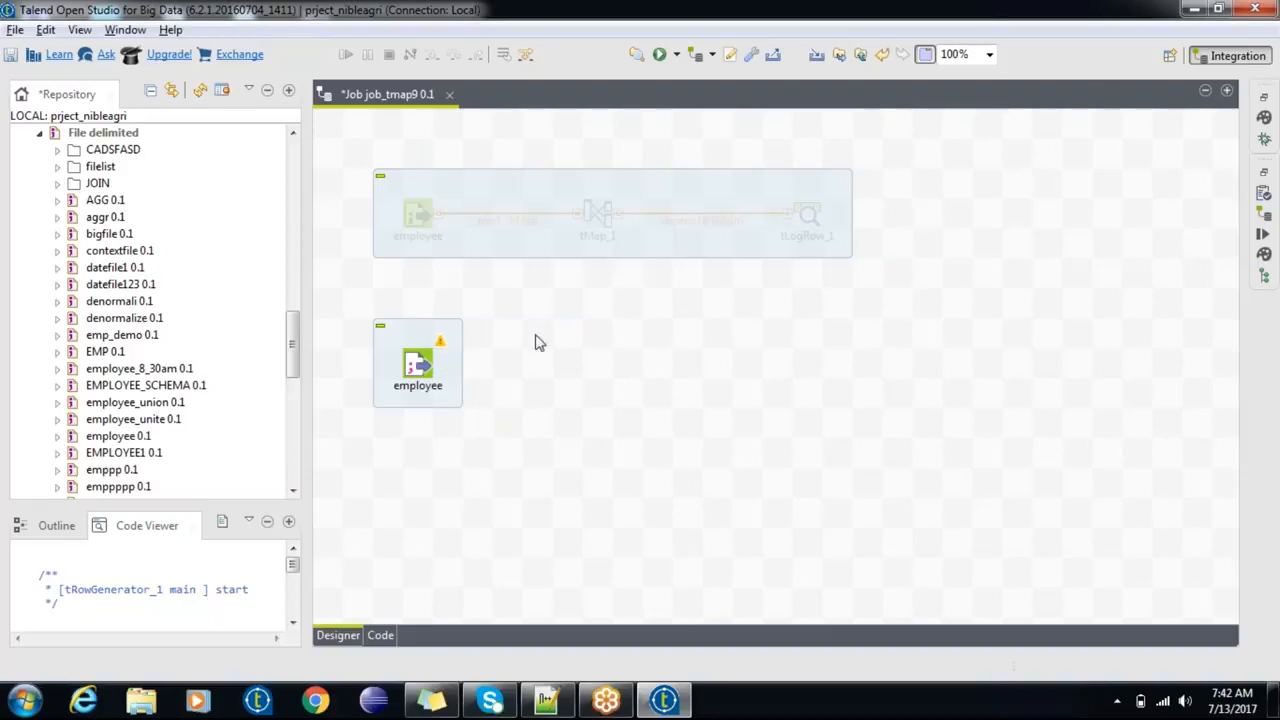
# Step: Add a tFilterColumns component beside the employee copy and link employee to it with a Main row
pyautogui.write('tfi')
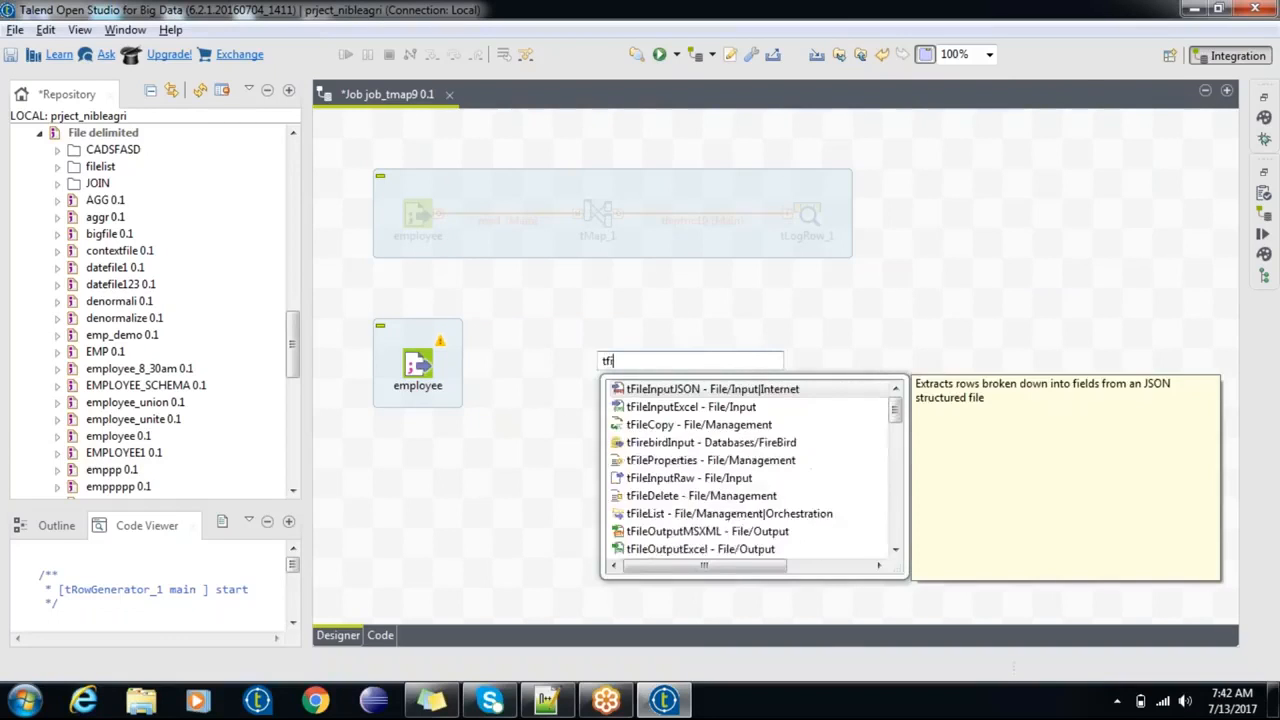
pyautogui.write('lterc')
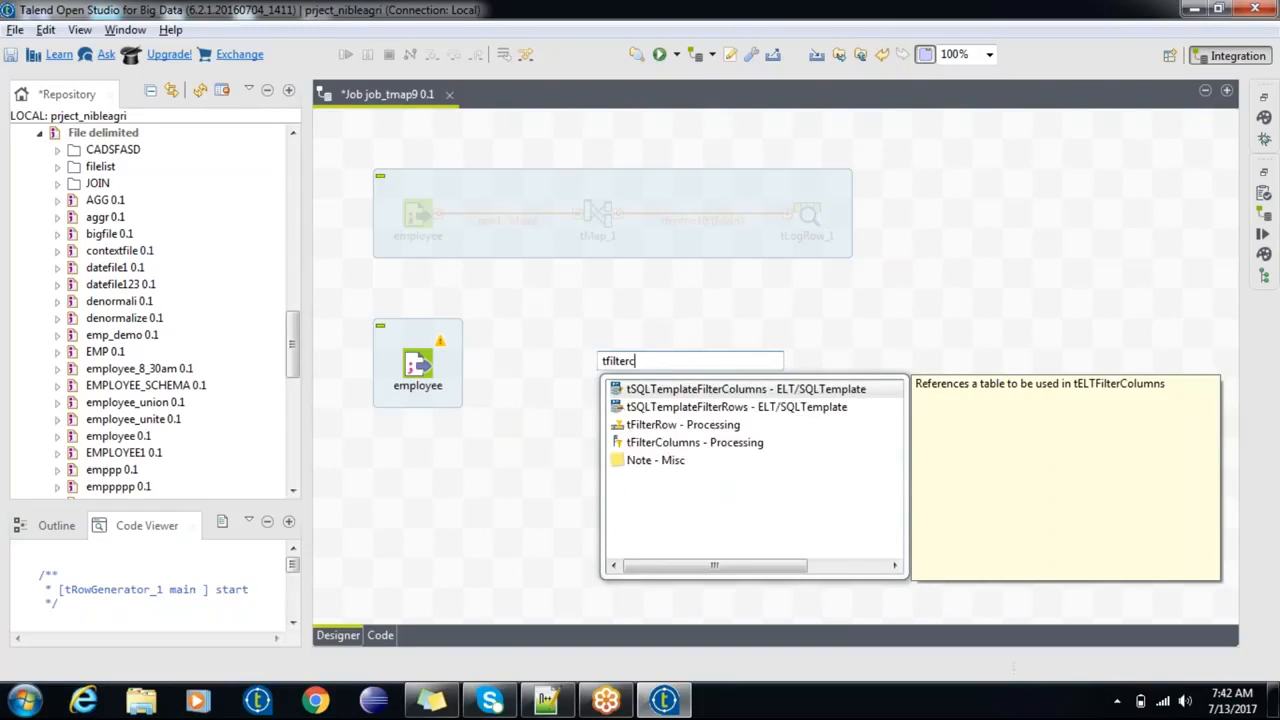
pyautogui.doubleClick(668, 409)
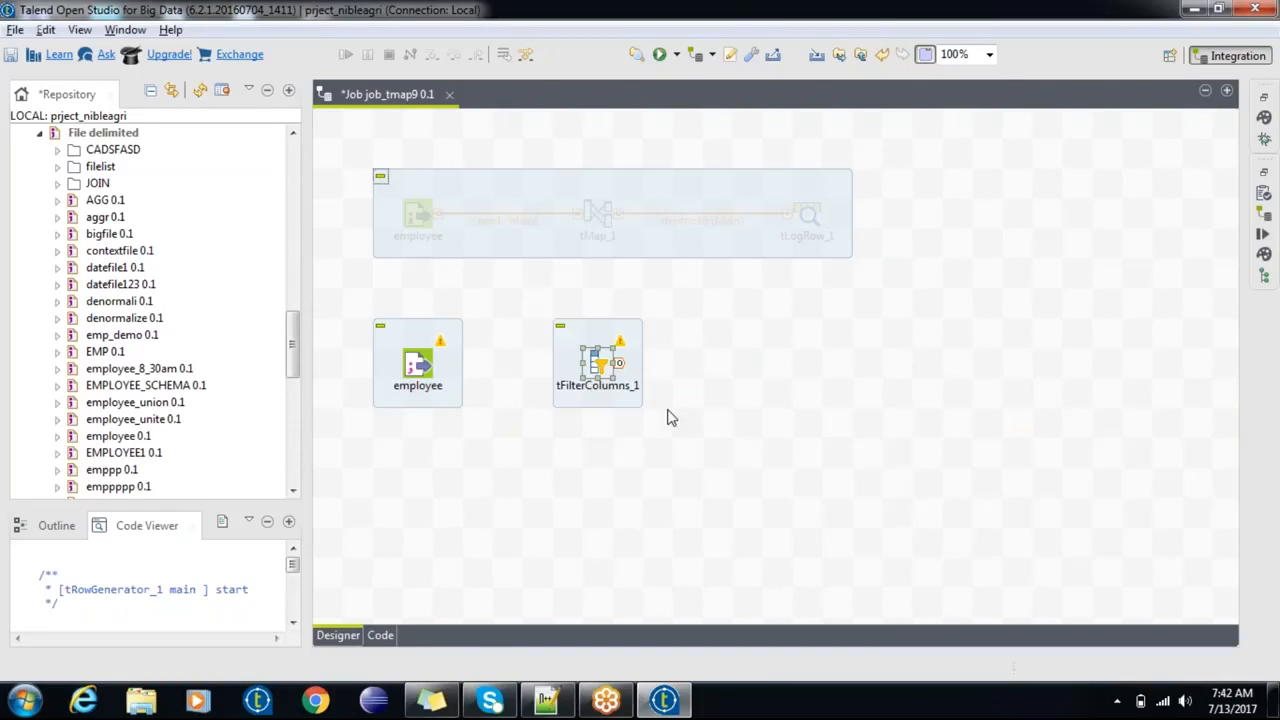
pyautogui.rightClick(412, 368)
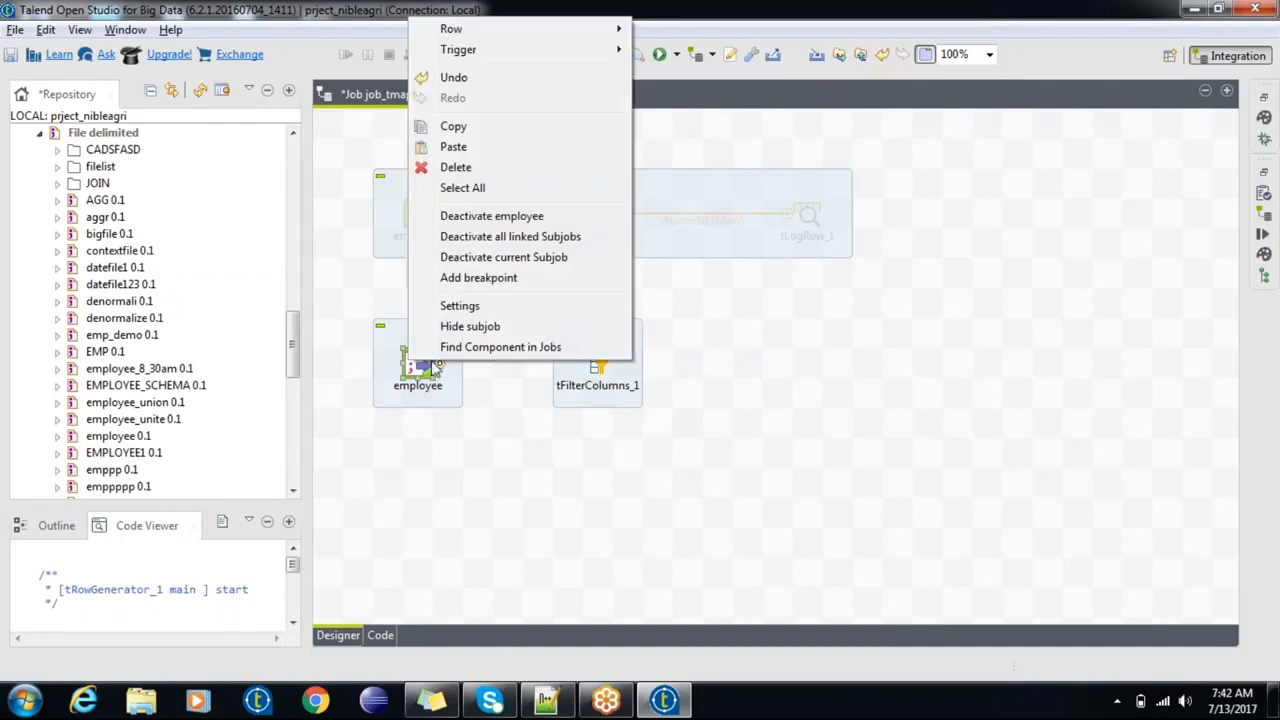
pyautogui.moveTo(537, 30)
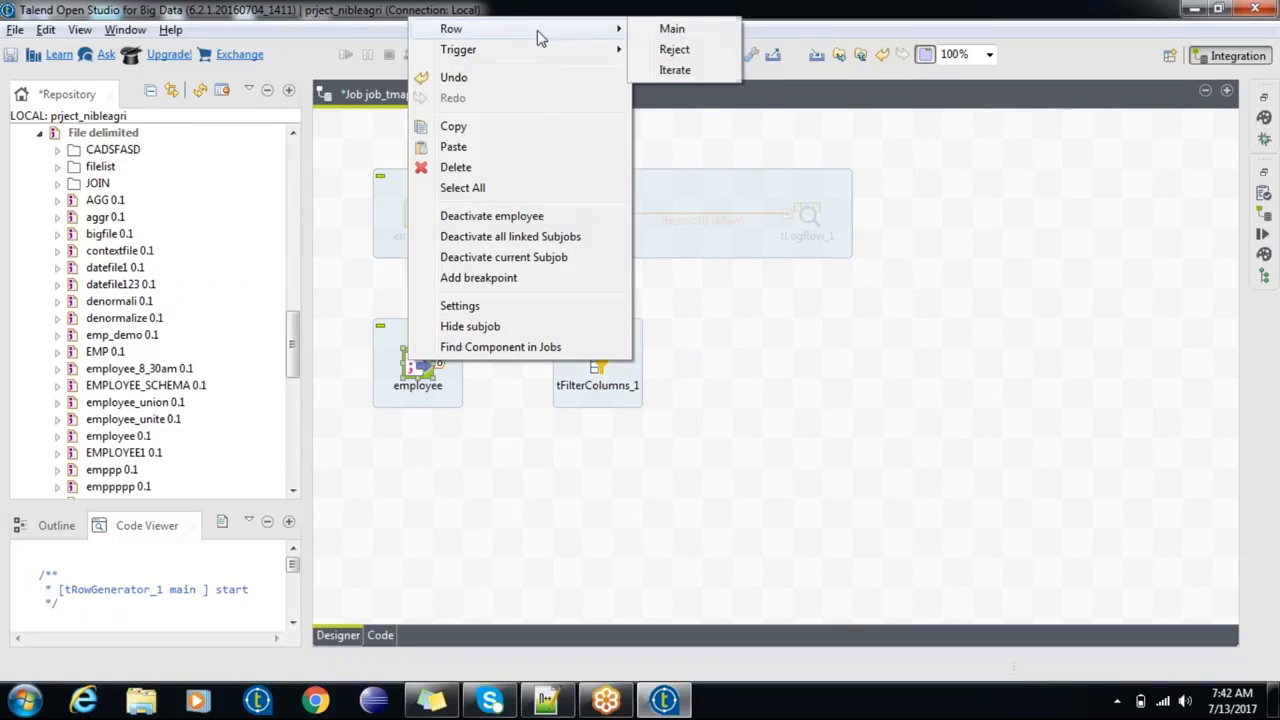
pyautogui.click(668, 30)
pyautogui.click(595, 364)
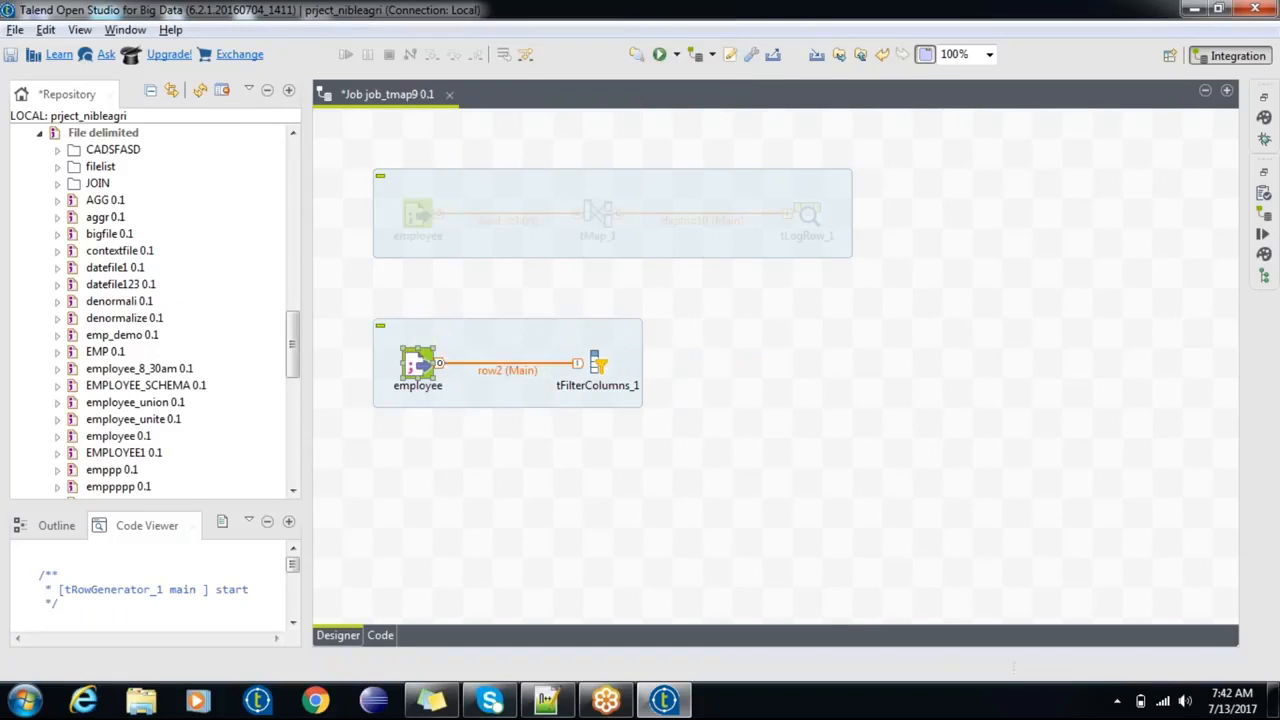
# Step: In the schema of tFilterColumns_1, copy empno, empname, HRA and mobnum to the output and accept it
pyautogui.doubleClick(595, 364)
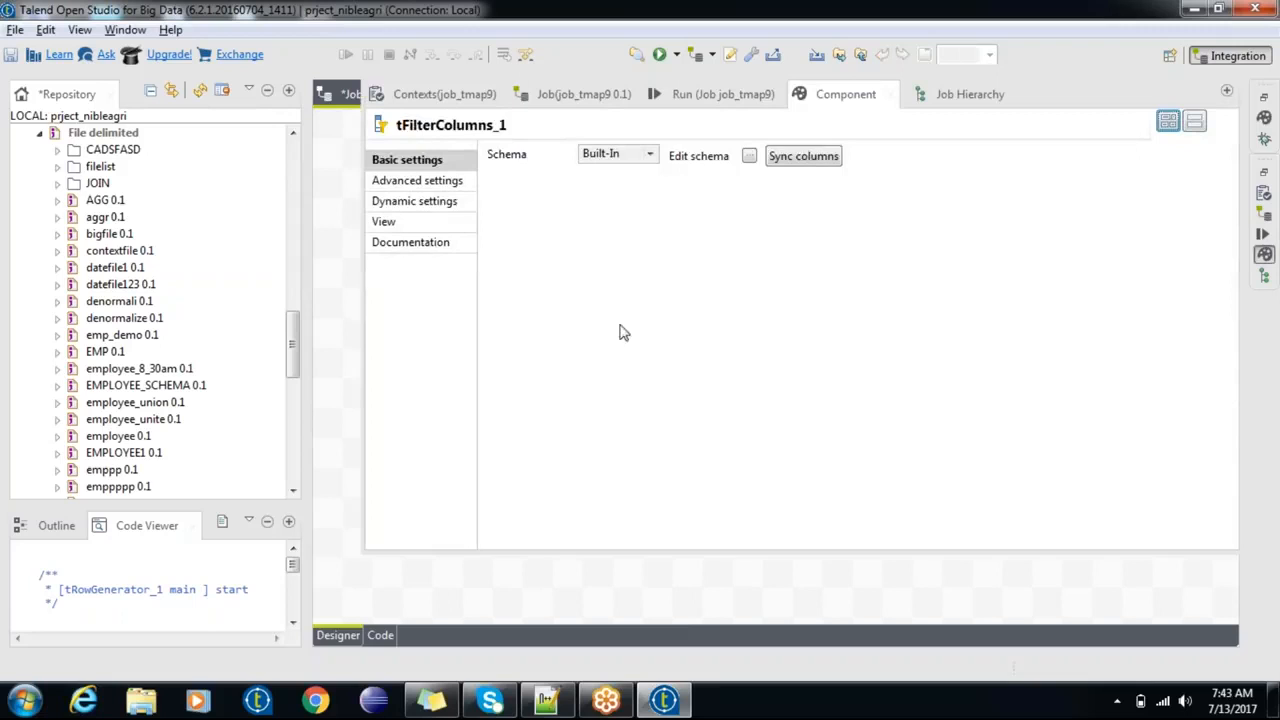
pyautogui.click(749, 157)
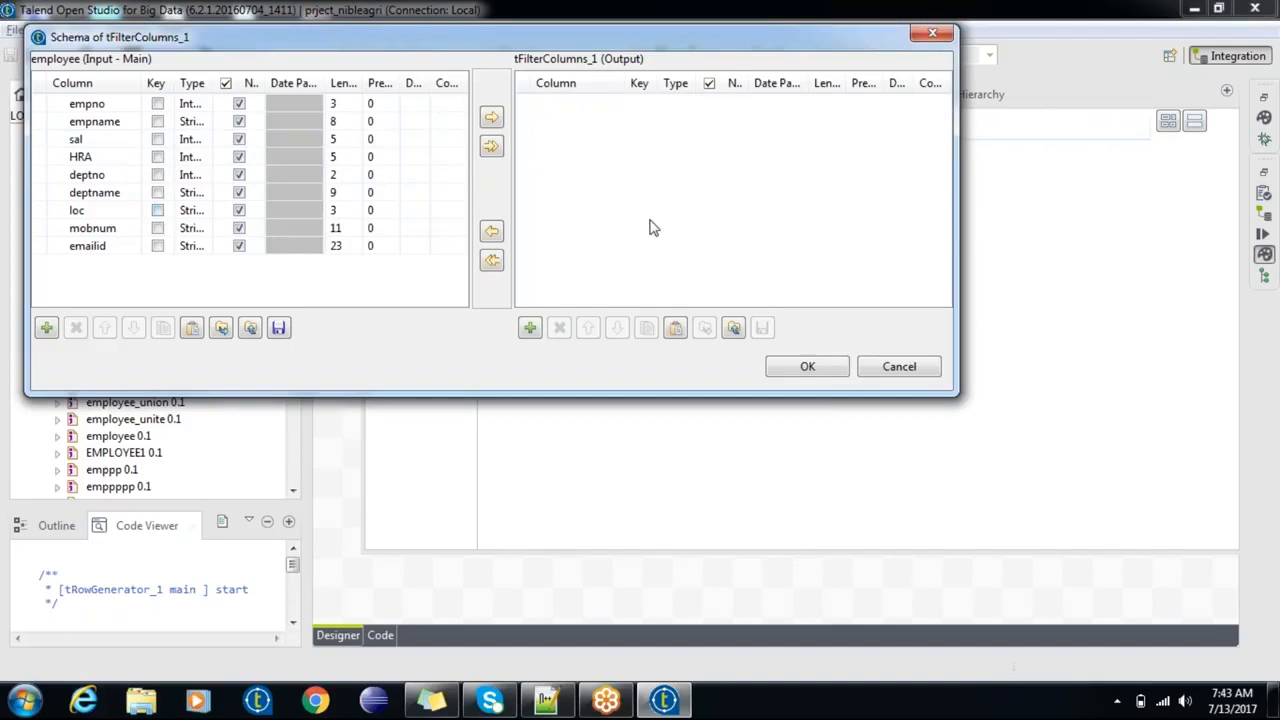
pyautogui.moveTo(39, 102); pyautogui.dragTo(38, 121)
pyautogui.click(491, 117)
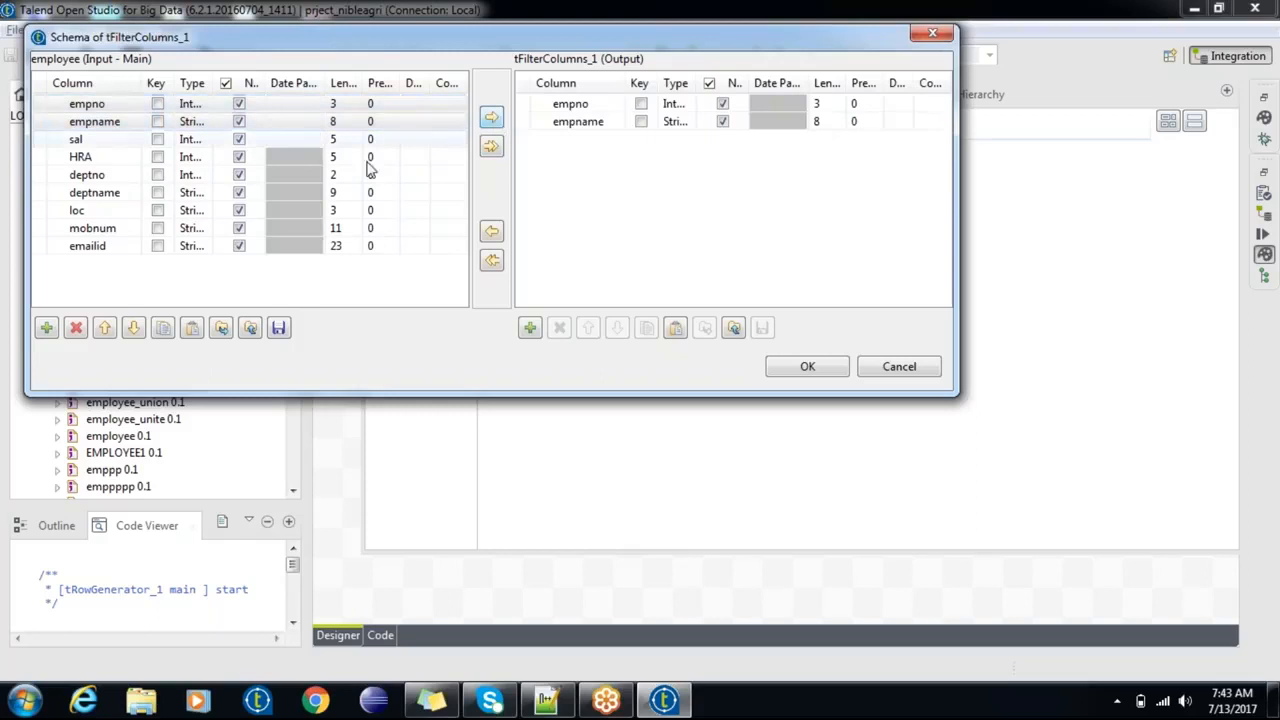
pyautogui.click(310, 157)
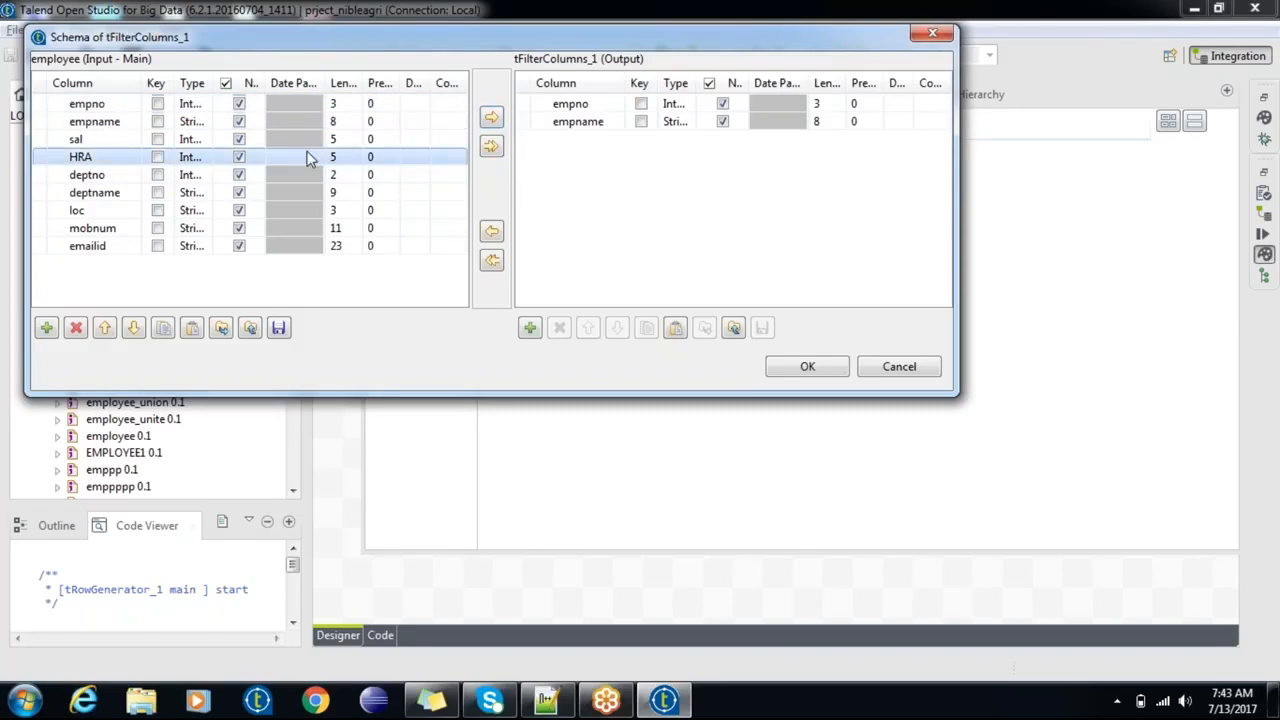
pyautogui.click(491, 117)
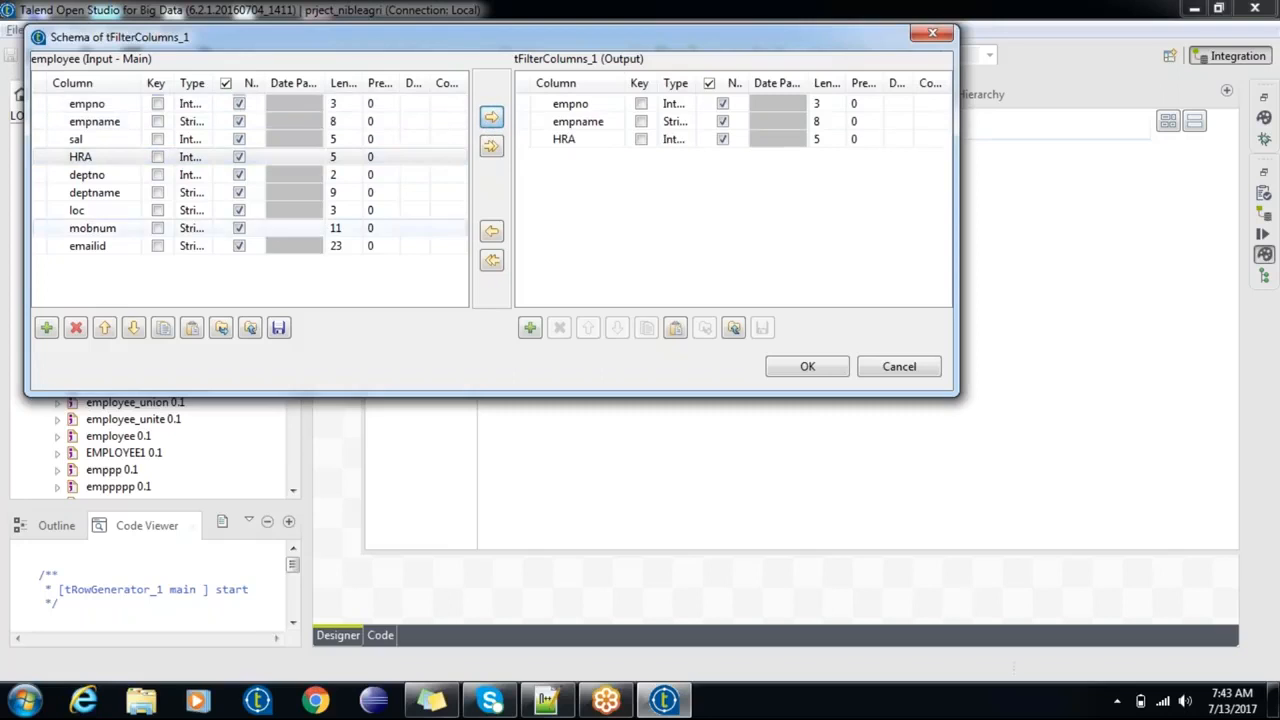
pyautogui.click(100, 228)
pyautogui.click(491, 118)
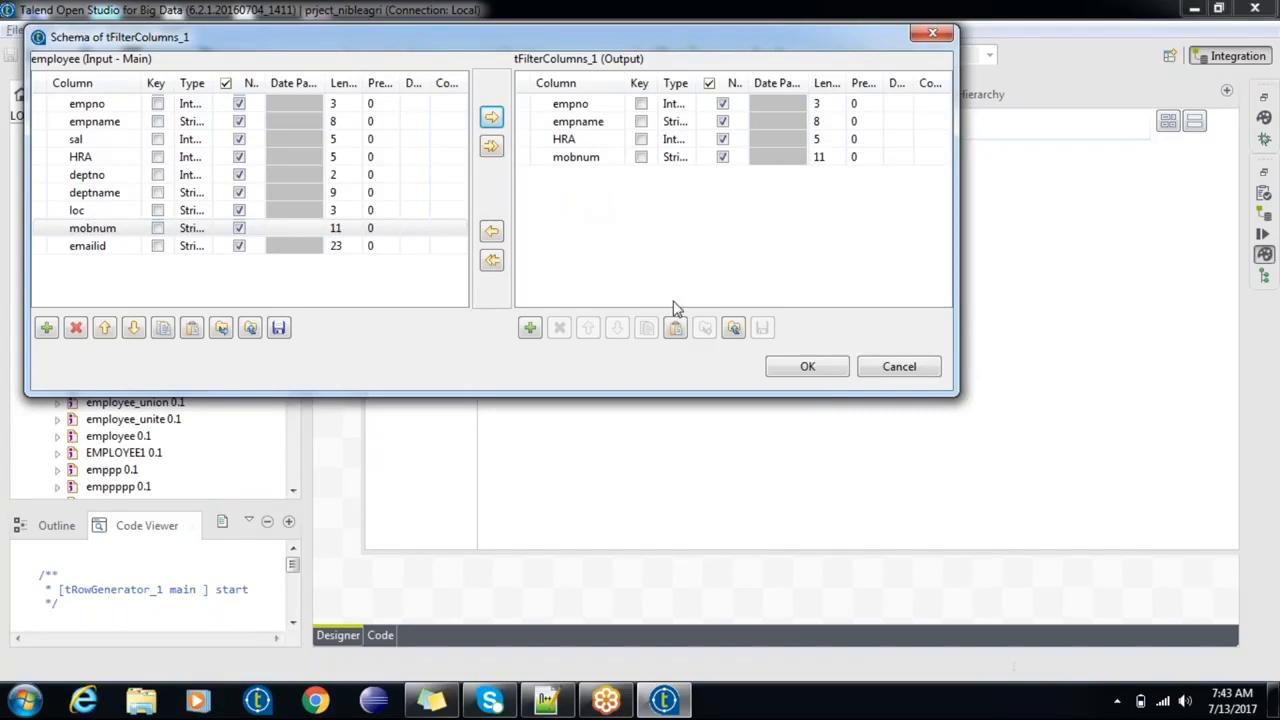
pyautogui.click(808, 365)
# Step: Return to the job design and add a tLogRow component below the tFilterColumns_1 subjob
pyautogui.click(719, 585)
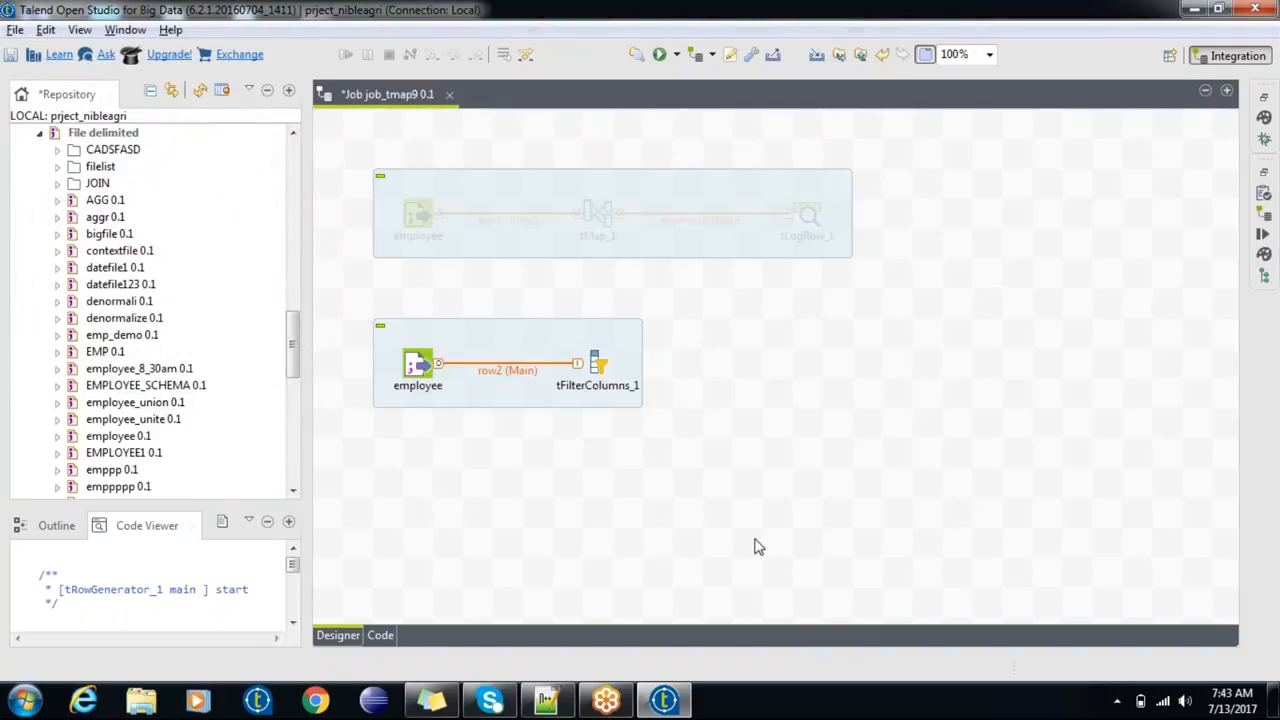
pyautogui.write('tlogr')
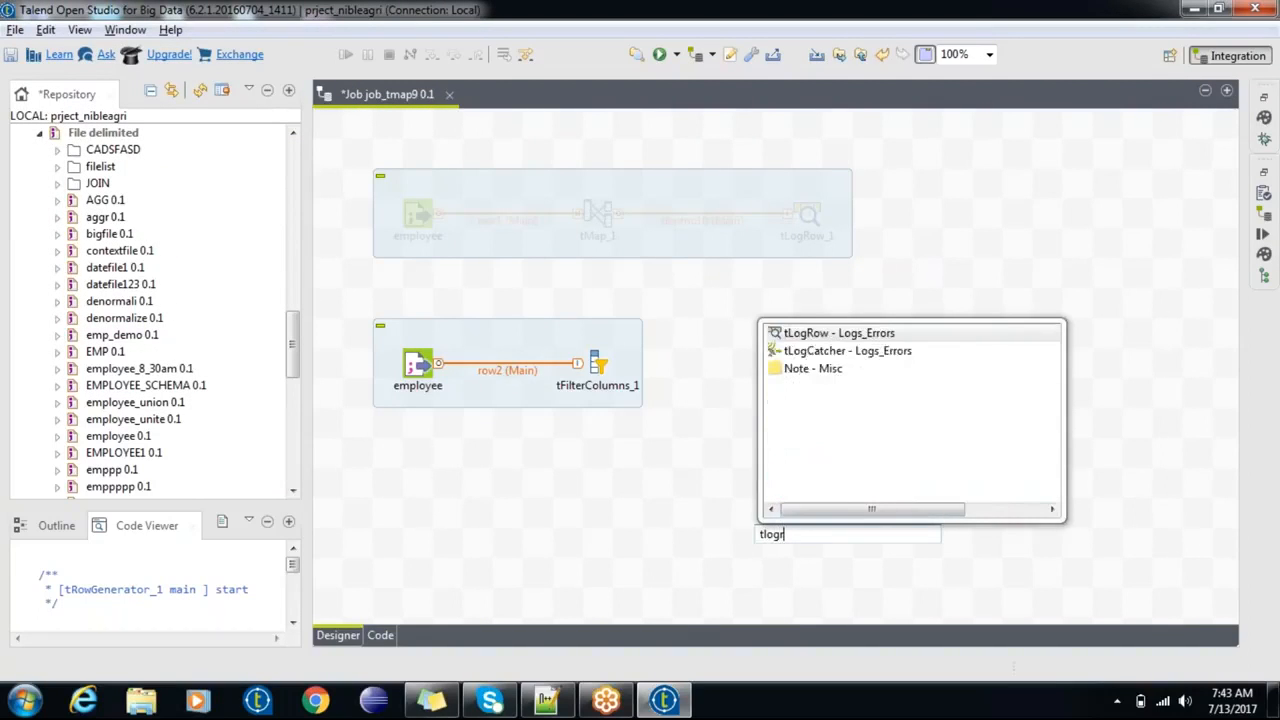
pyautogui.doubleClick(848, 338)
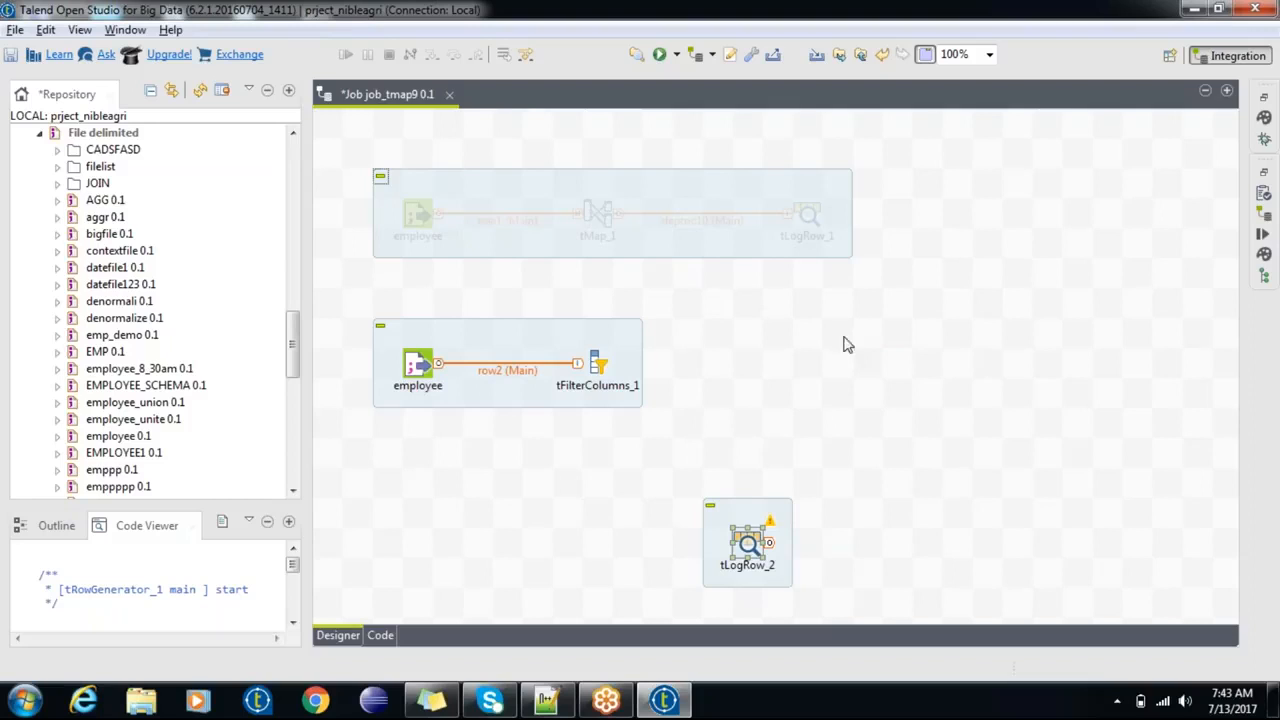
# Step: Place tLogRow_2 beside tFilterColumns_1, link them with a Main row and set tLogRow_2 to Table mode
pyautogui.moveTo(745, 515); pyautogui.dragTo(777, 339)
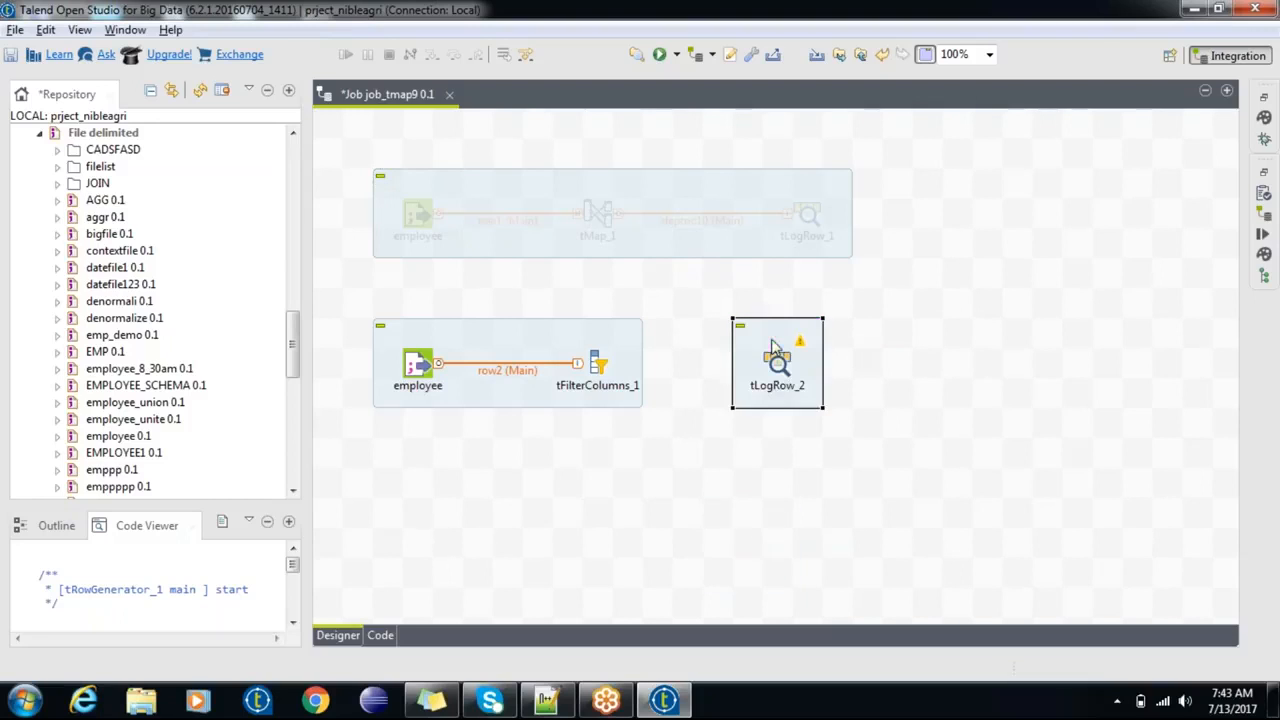
pyautogui.rightClick(591, 360)
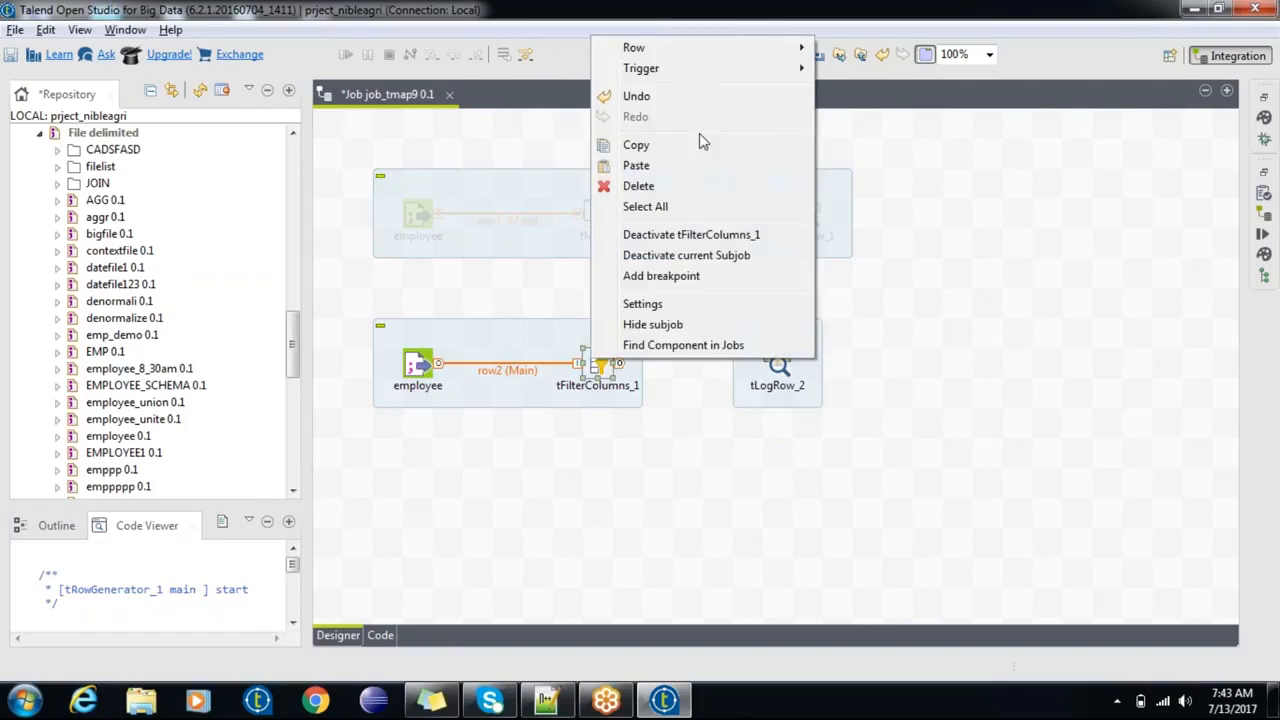
pyautogui.moveTo(695, 48)
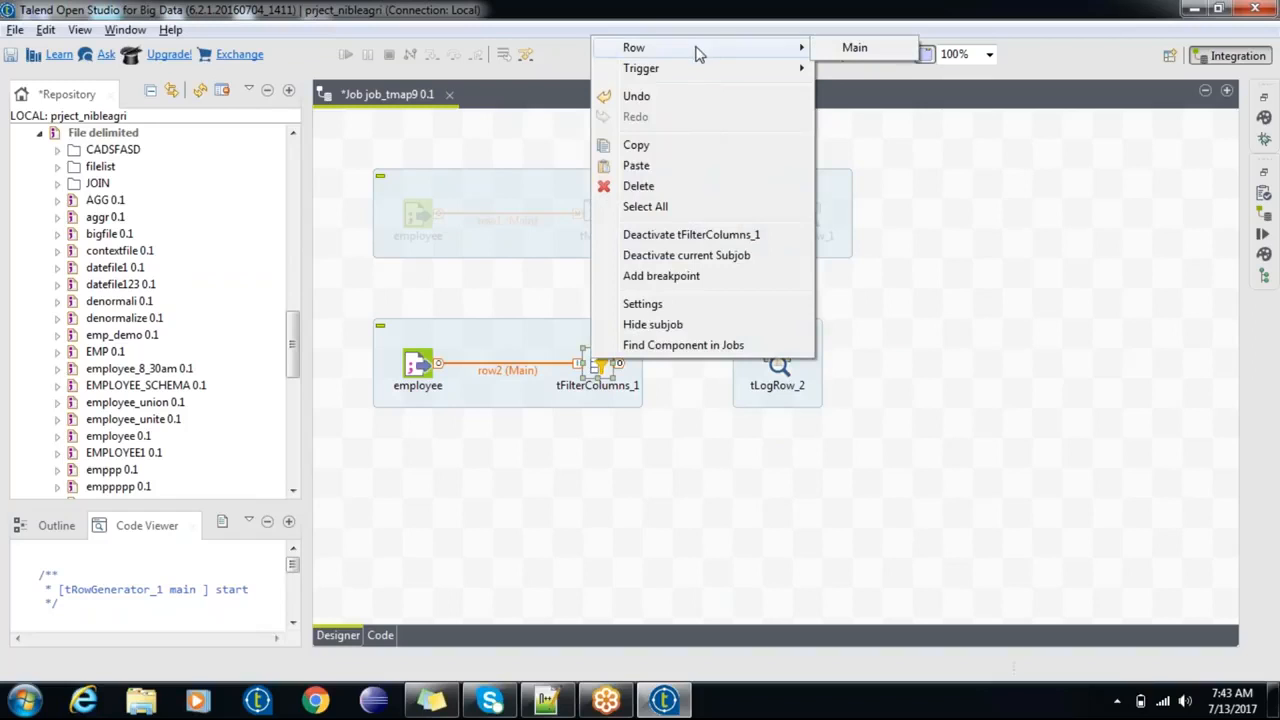
pyautogui.click(887, 54)
pyautogui.click(777, 363)
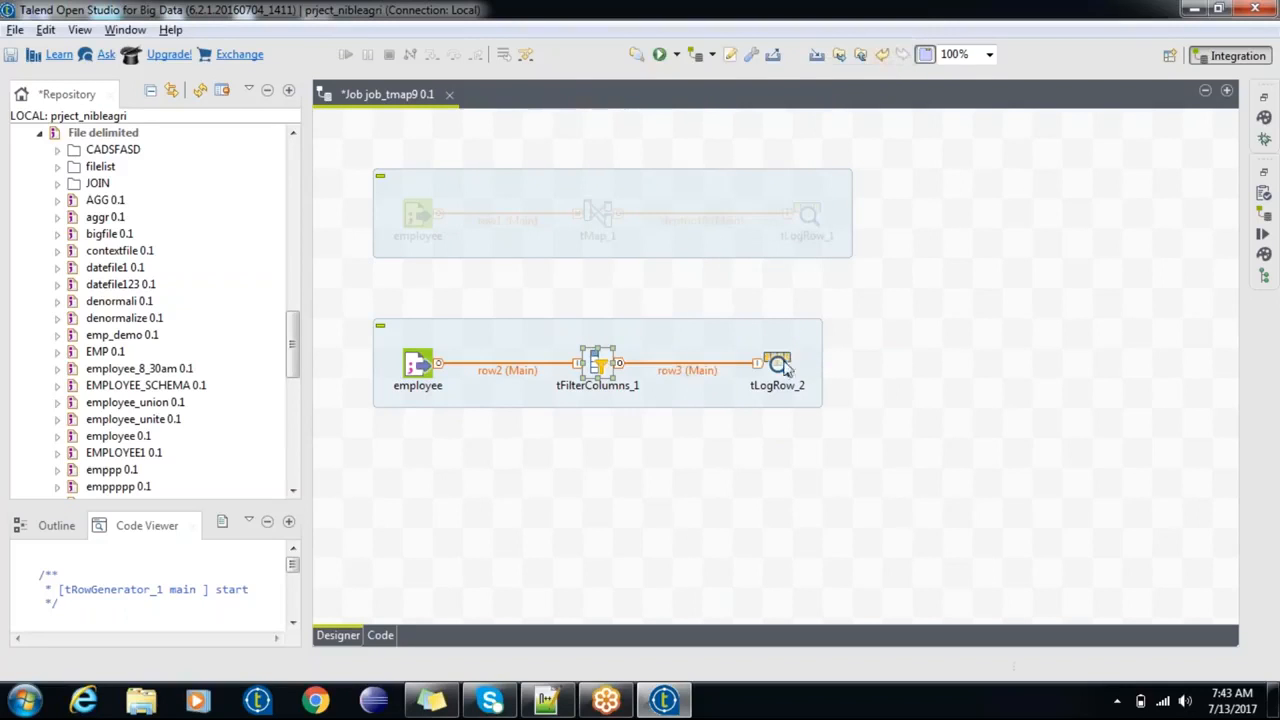
pyautogui.click(492, 211)
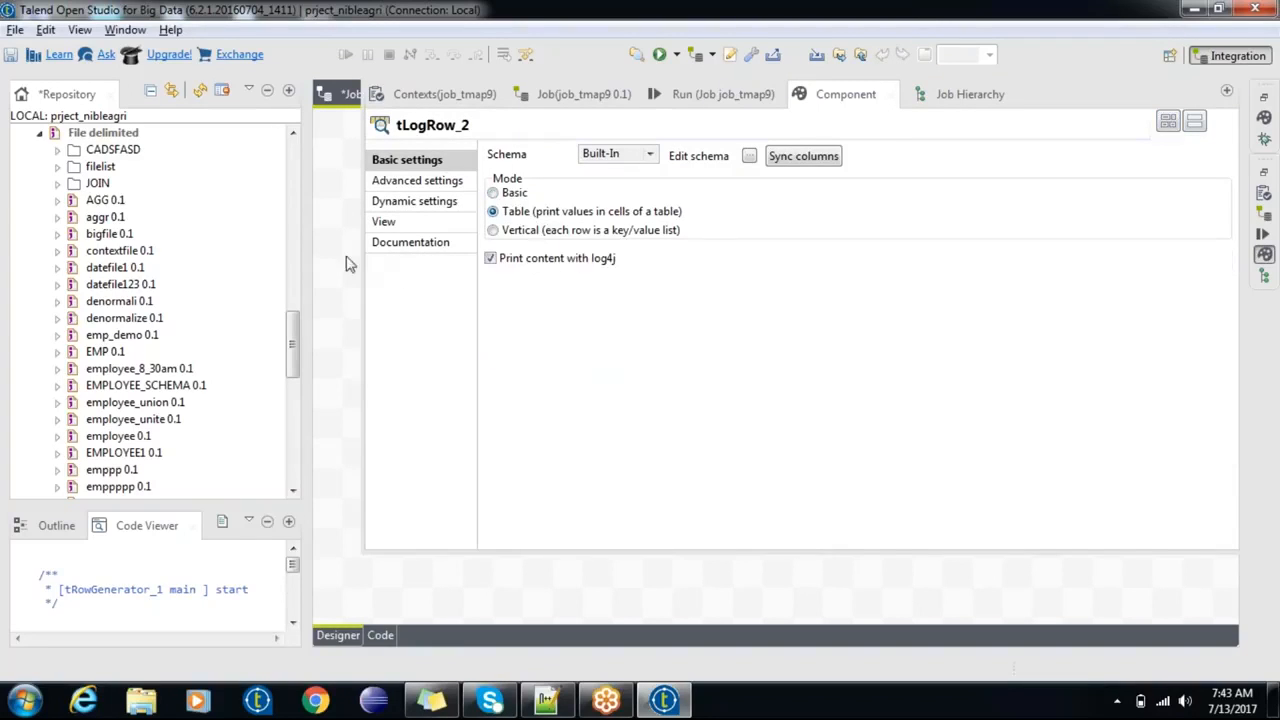
pyautogui.click(336, 262)
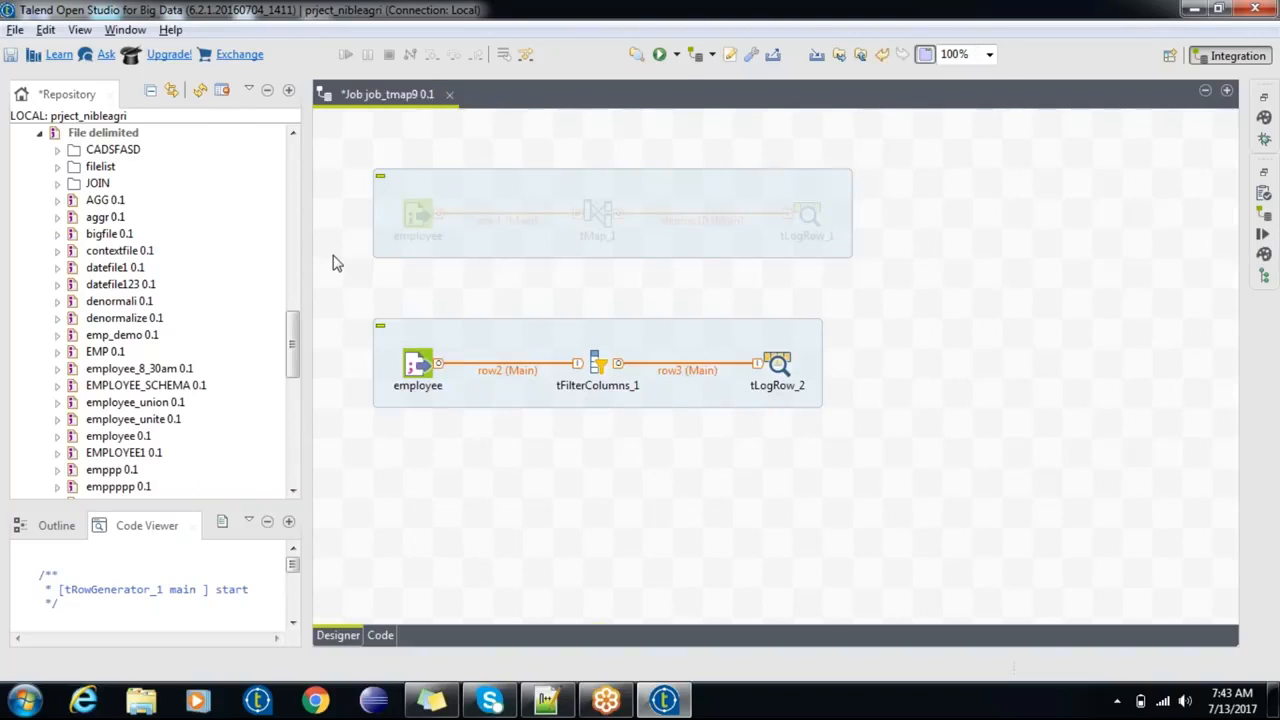
# Step: Run job_tmap9, review the table printed by tLogRow_2 and return to the job design
pyautogui.press('F6')
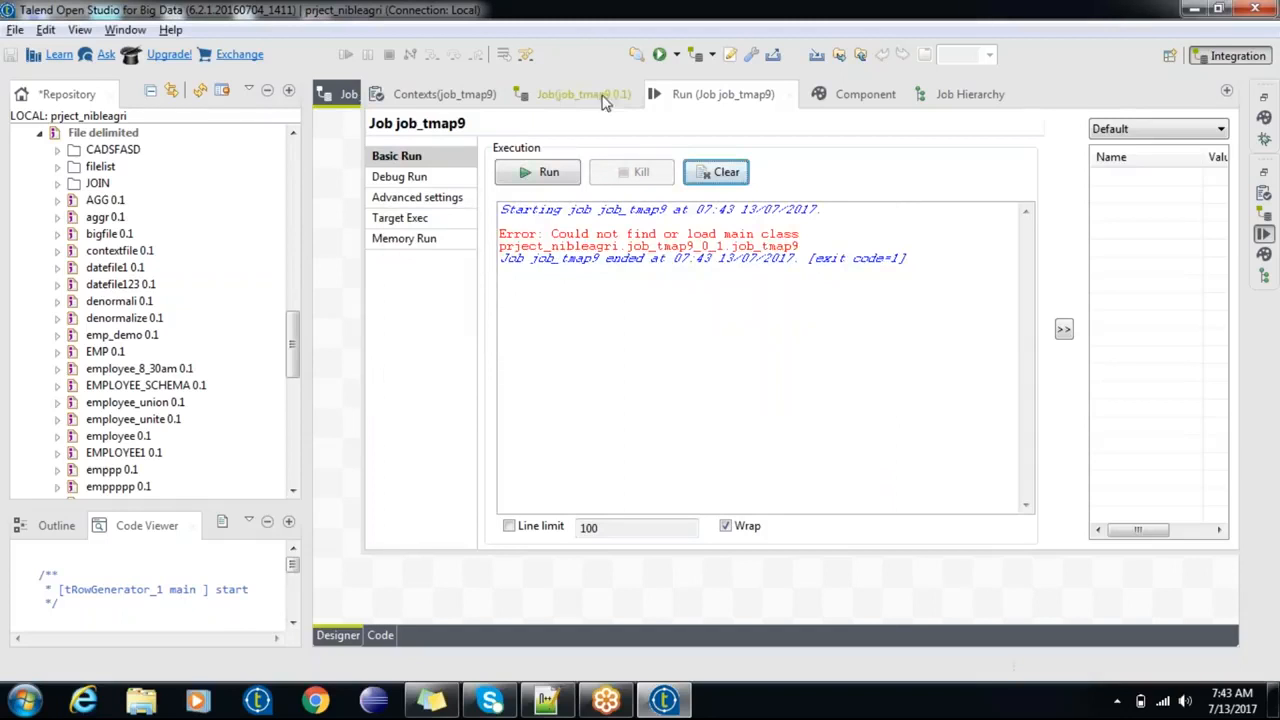
pyautogui.click(549, 172)
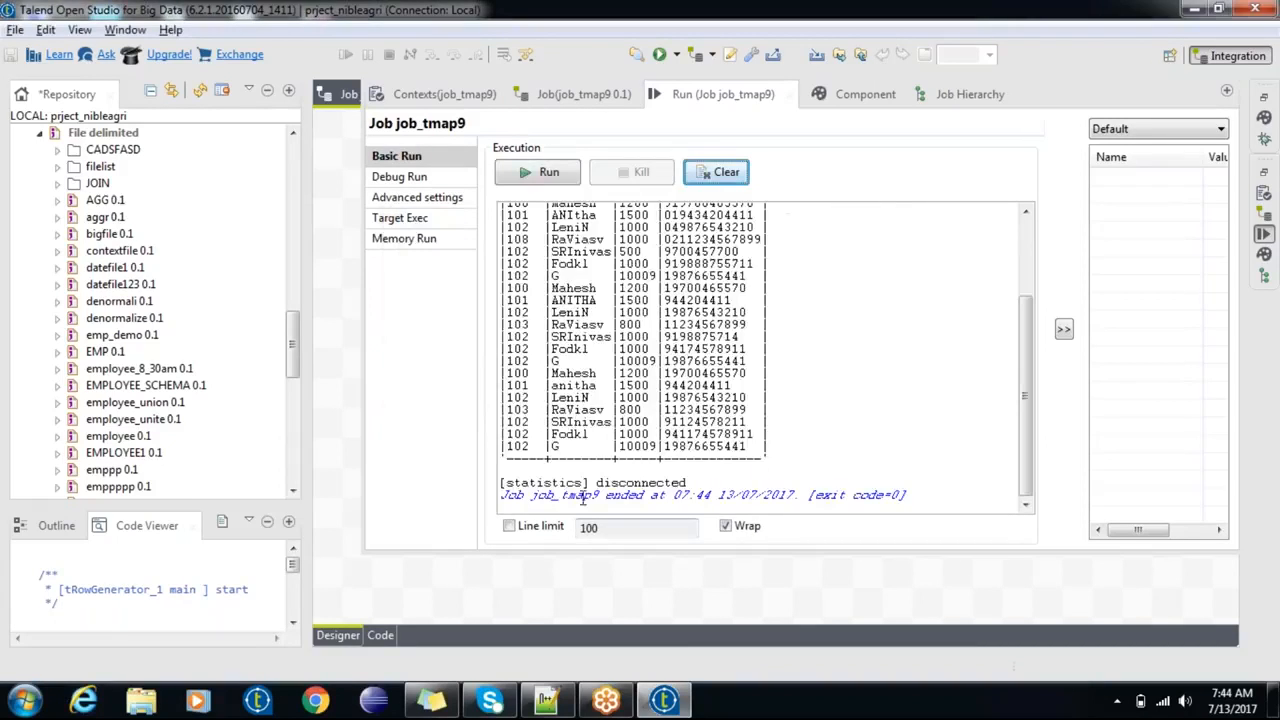
pyautogui.moveTo(1019, 437); pyautogui.dragTo(1010, 500)
pyautogui.click(726, 606)
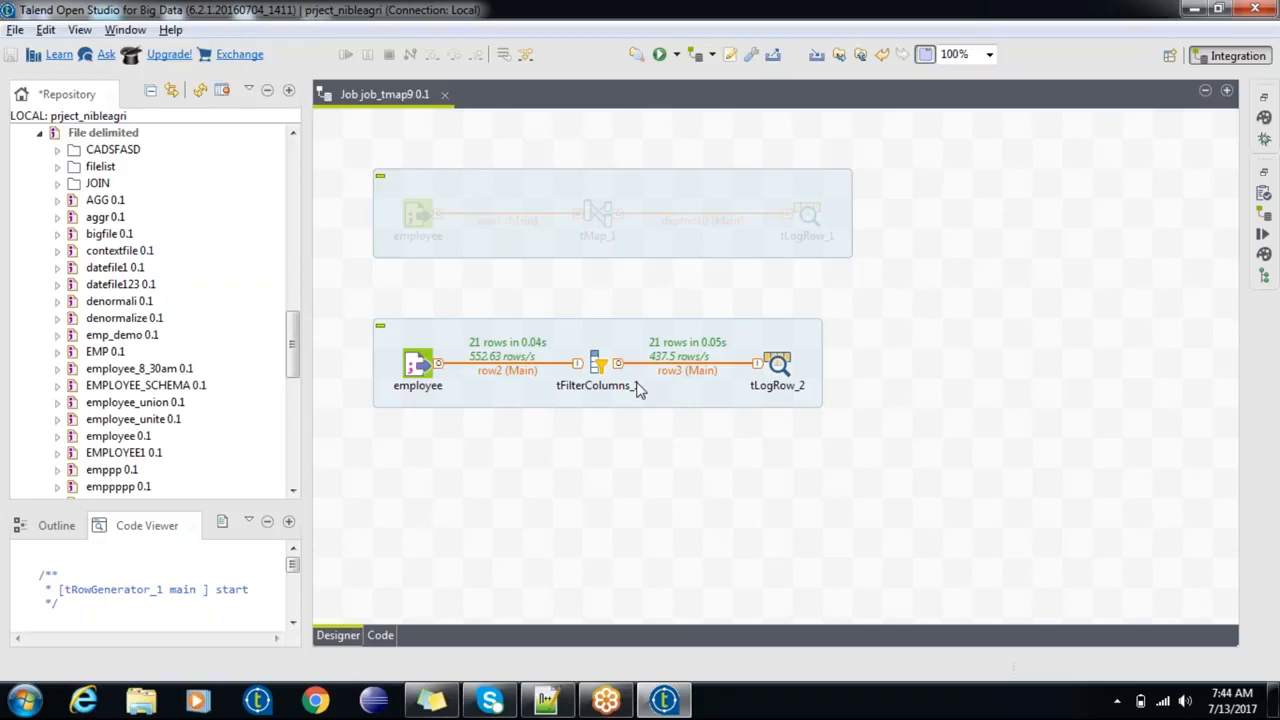
# Step: Deactivate the subjob containing tFilterColumns_1 and activate the subjob containing tMap_1
pyautogui.click(618, 330)
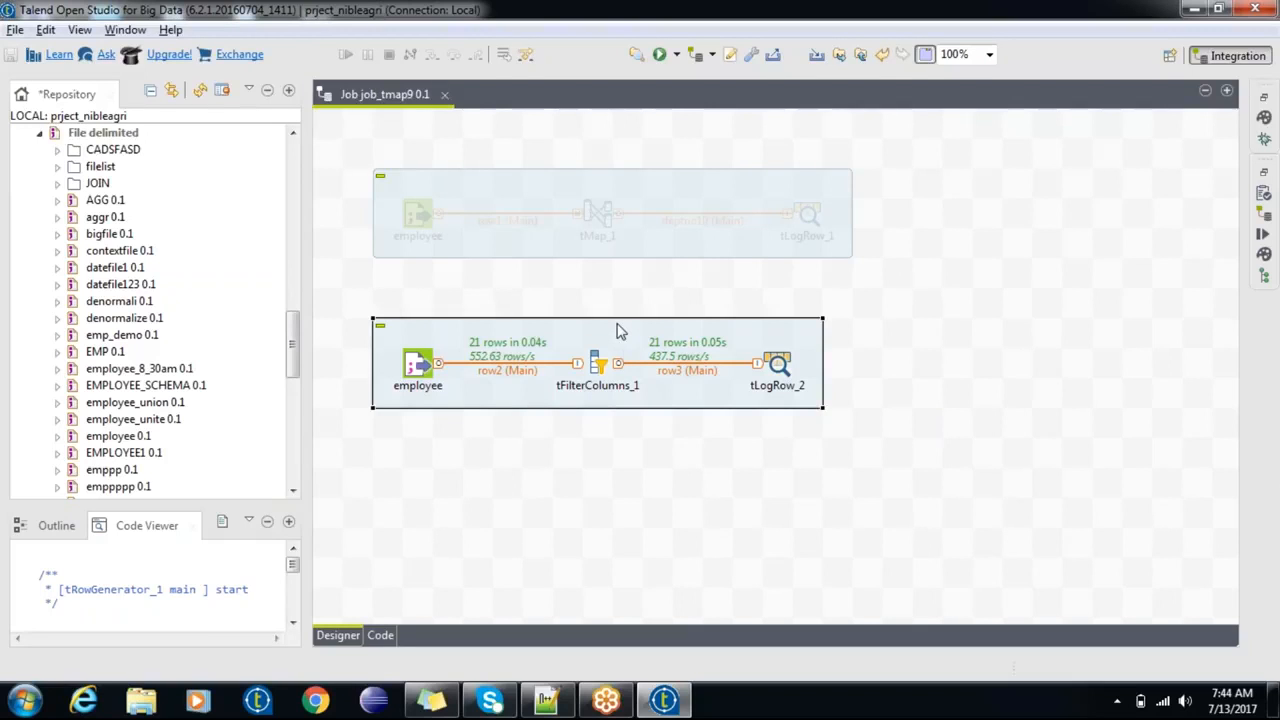
pyautogui.rightClick(410, 369)
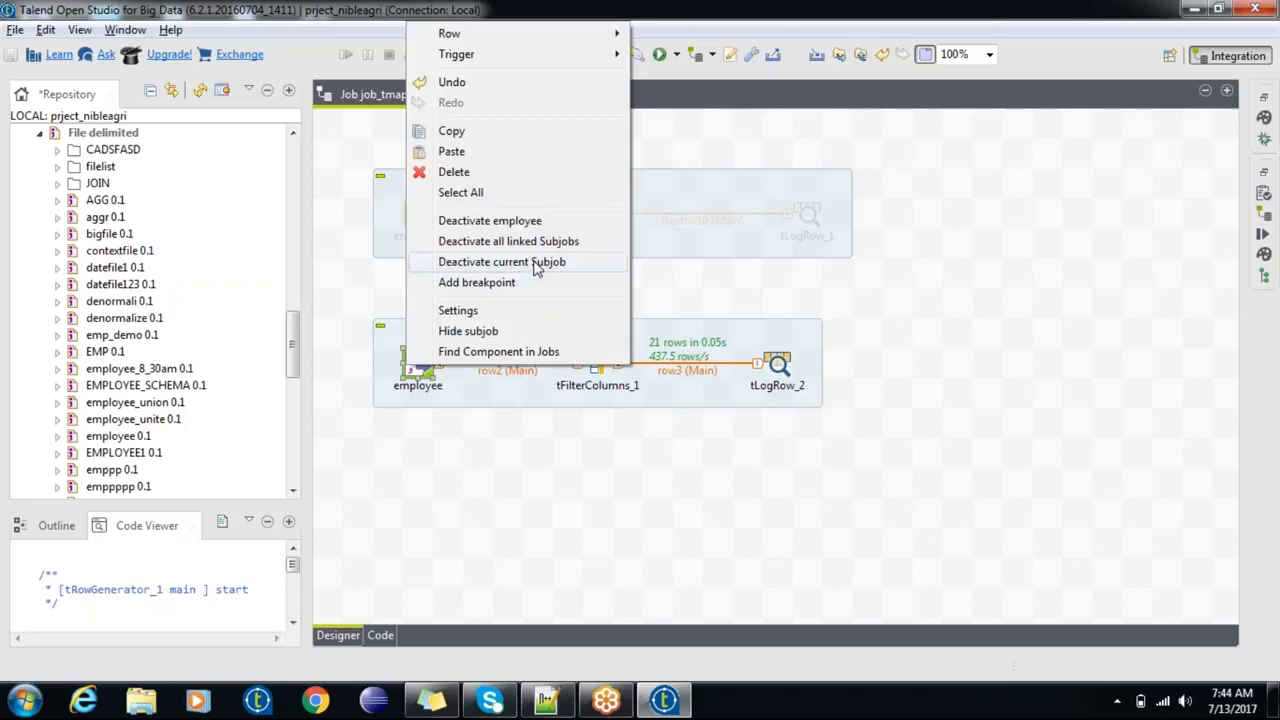
pyautogui.click(533, 262)
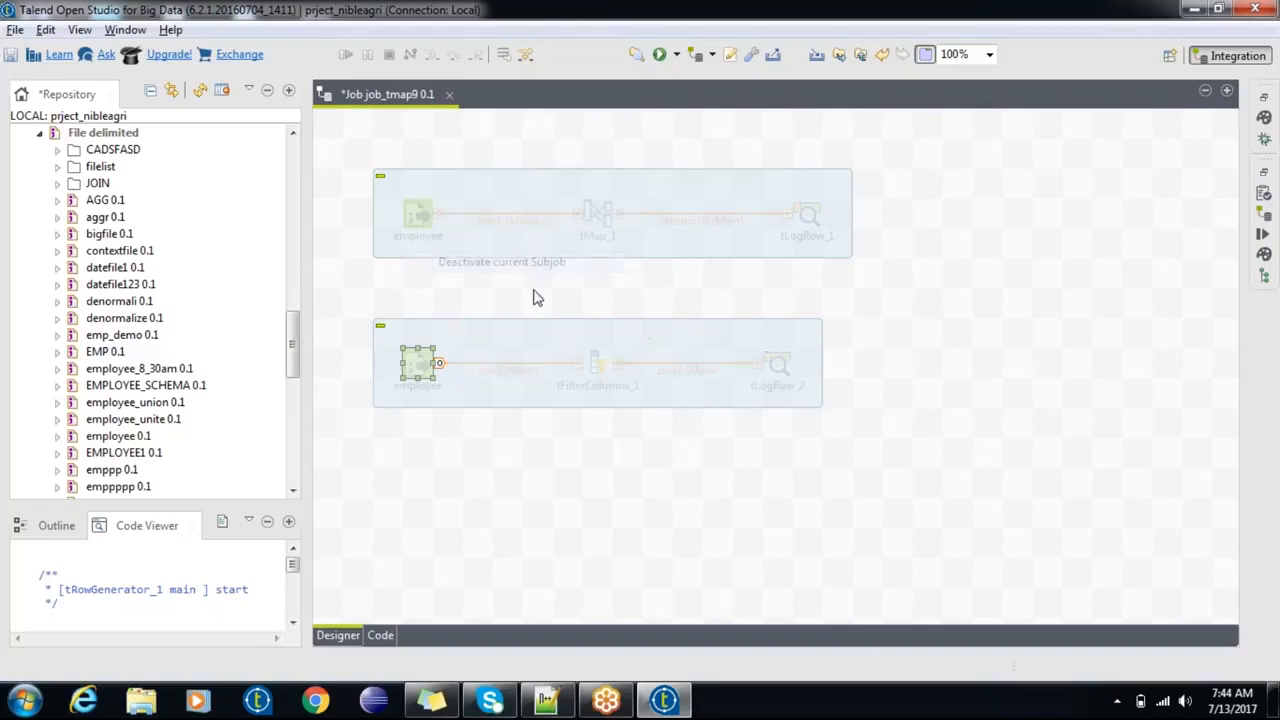
pyautogui.click(414, 215)
pyautogui.rightClick(413, 217)
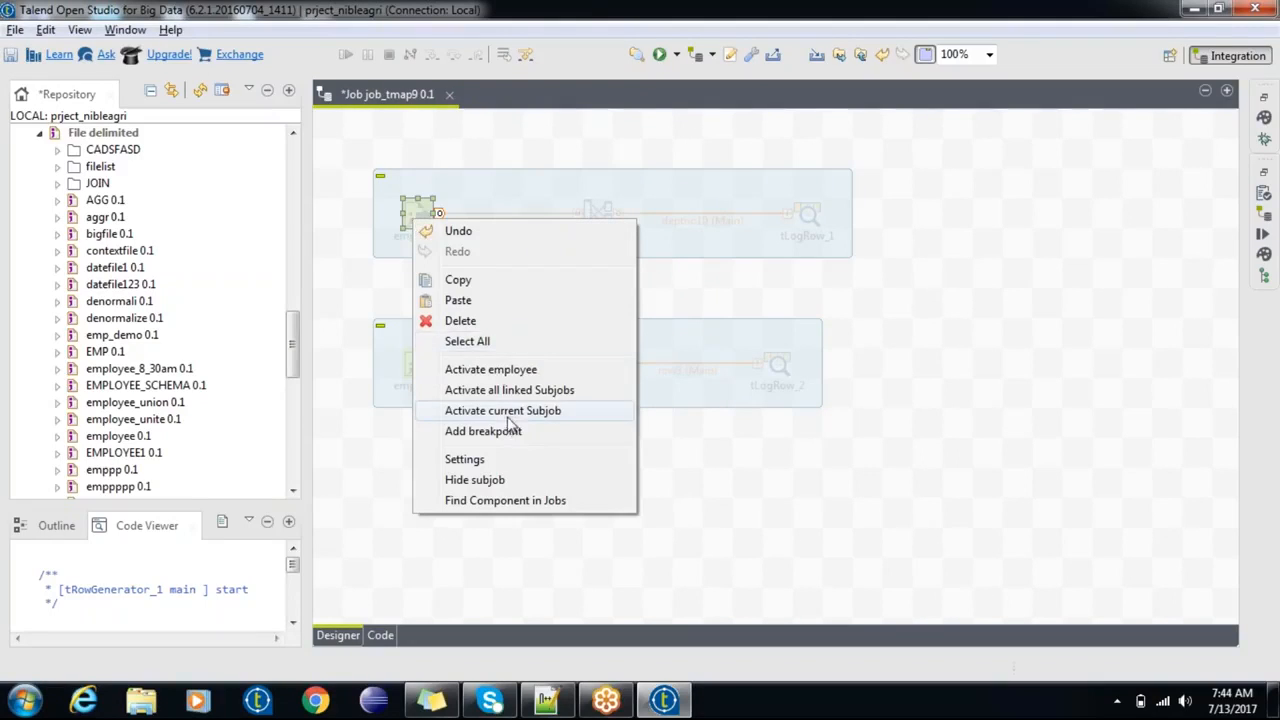
pyautogui.click(507, 414)
# Step: In tMap_1, remove deptno, mobnum and emailid from the deptno10 output, accept the mapping and propagate the changes
pyautogui.doubleClick(597, 213)
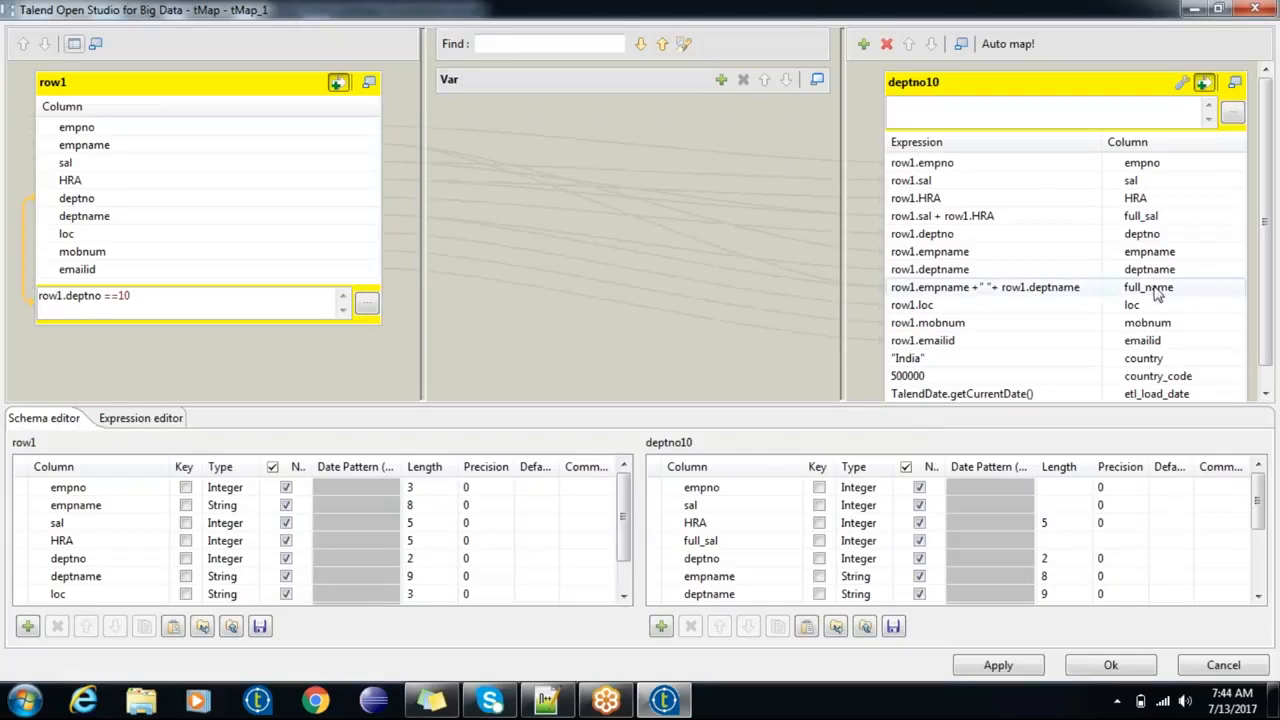
pyautogui.scroll(-2, 1268, 300)
pyautogui.moveTo(1272, 308); pyautogui.dragTo(1265, 266)
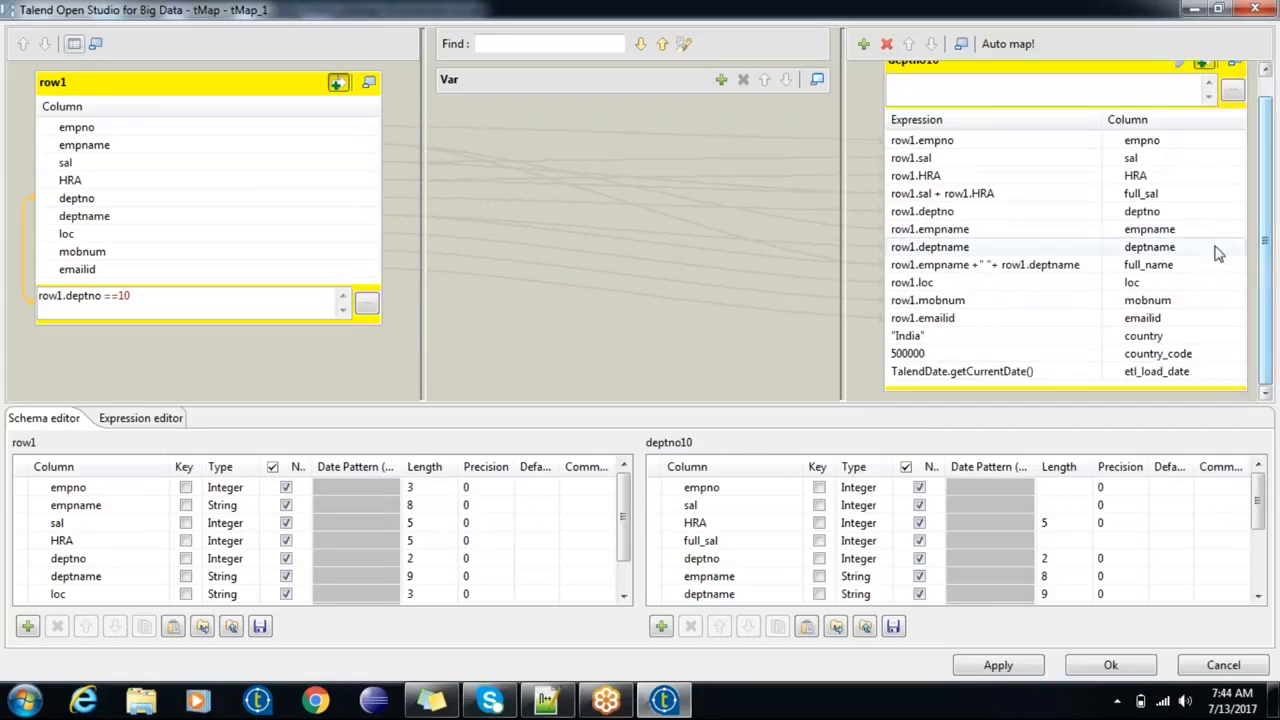
pyautogui.click(1150, 211)
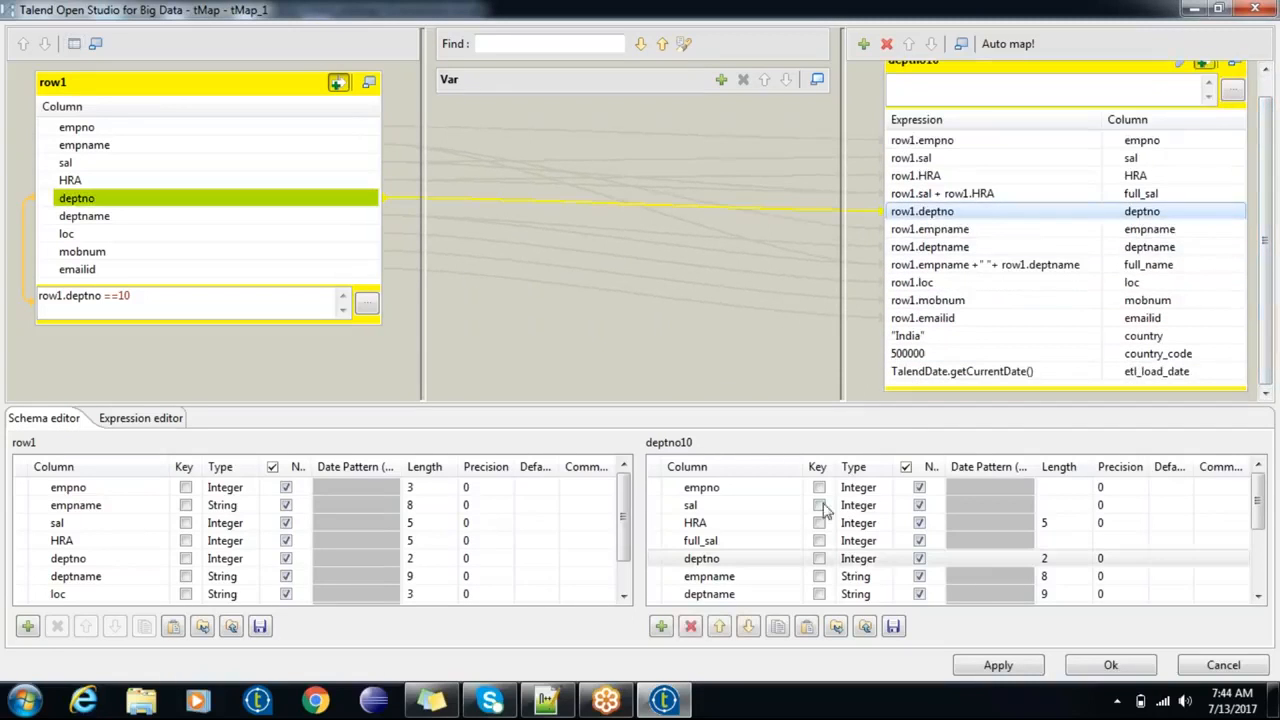
pyautogui.click(690, 626)
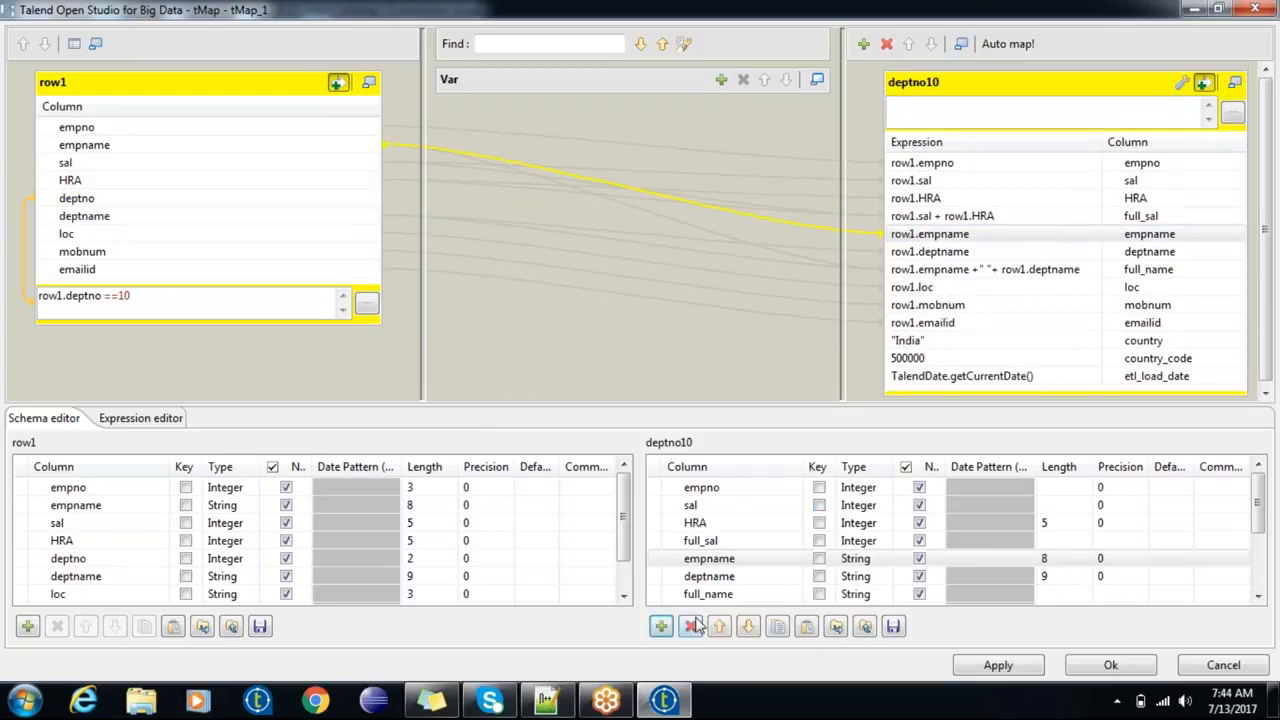
pyautogui.click(1030, 305)
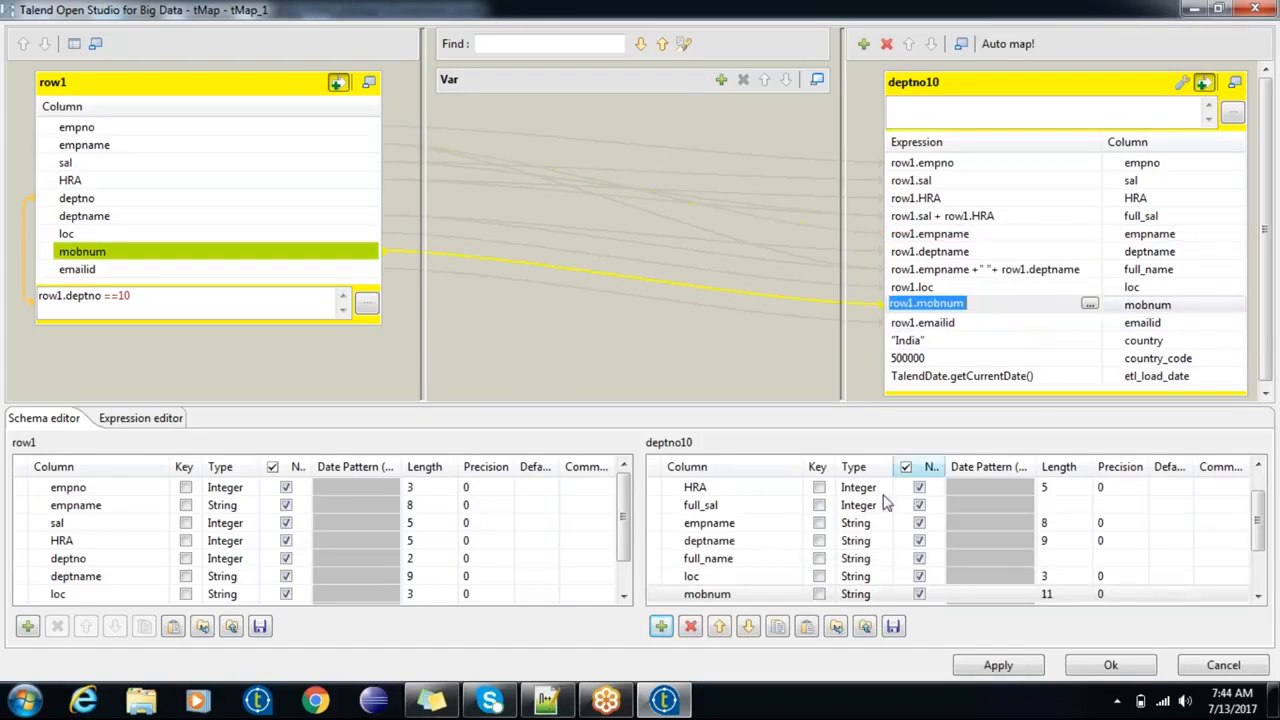
pyautogui.click(690, 626)
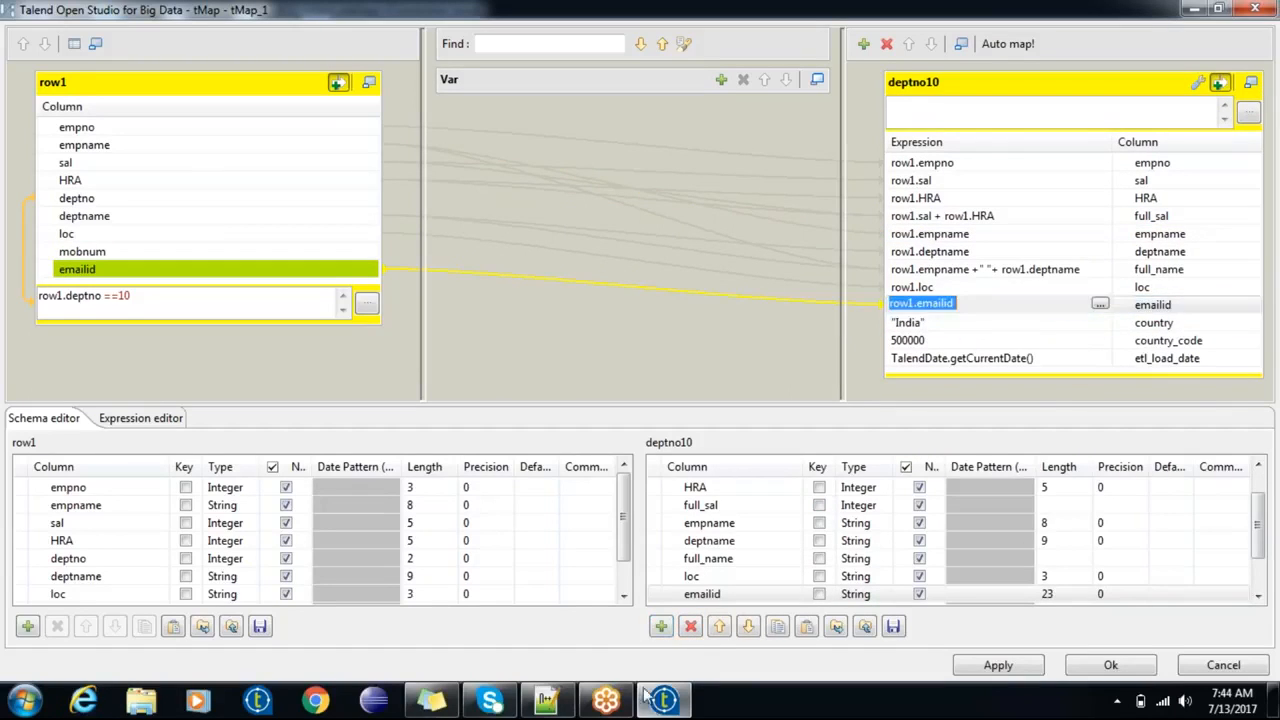
pyautogui.click(690, 626)
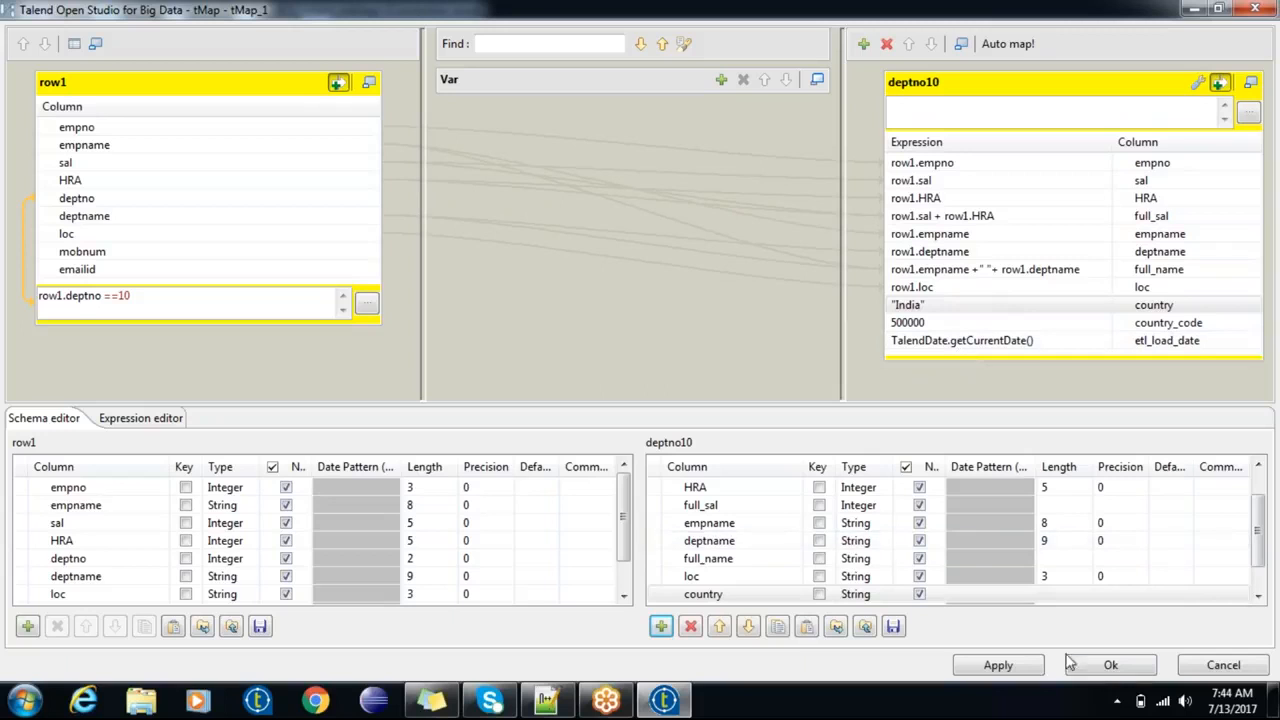
pyautogui.click(1110, 665)
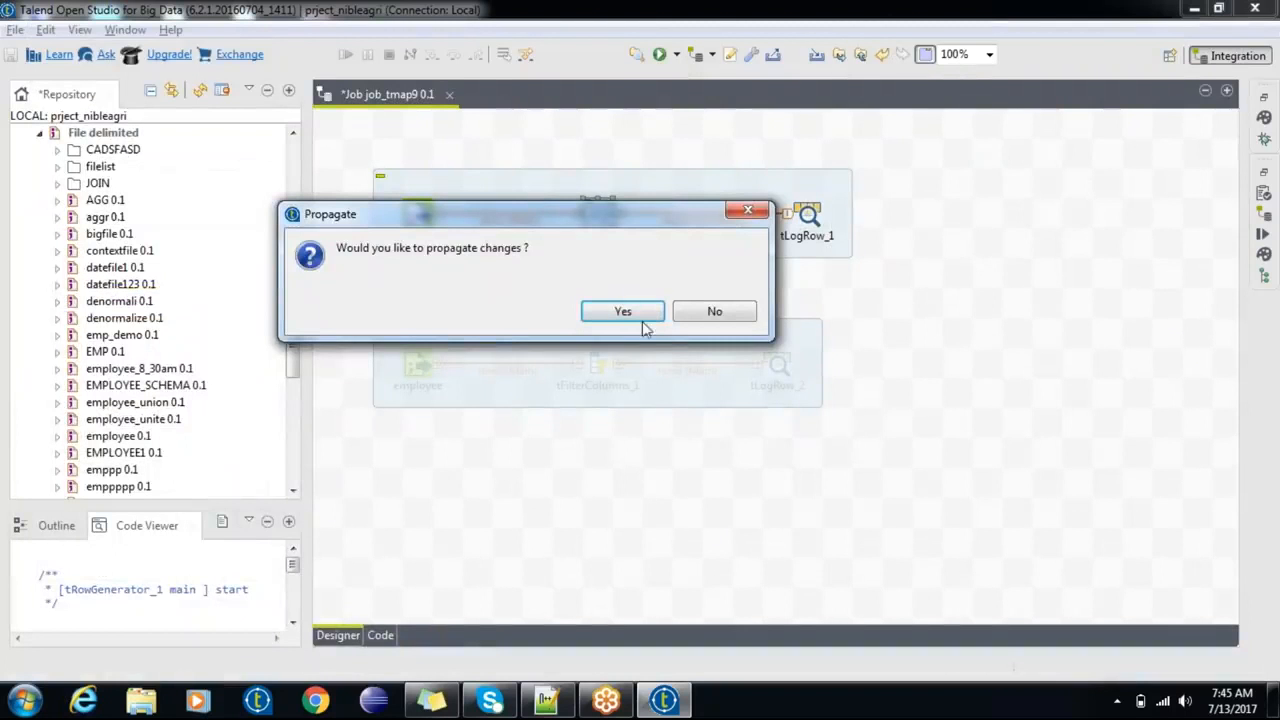
pyautogui.click(640, 322)
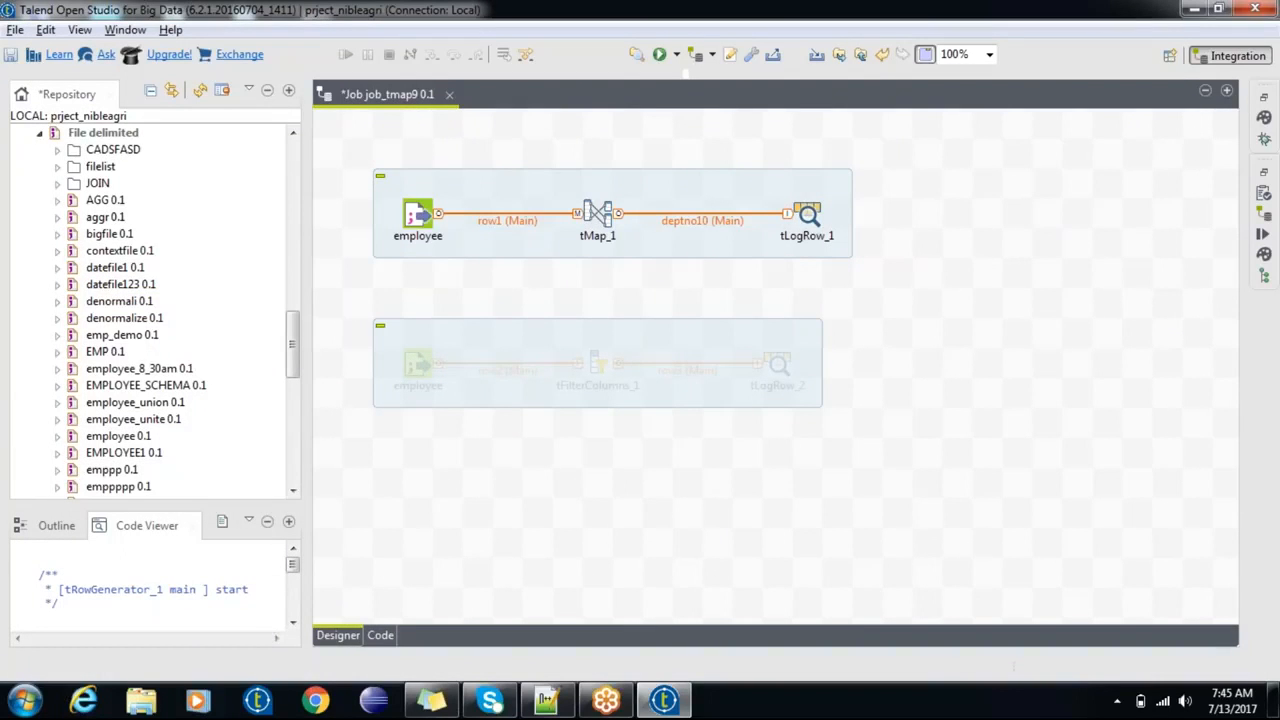
# Step: Run job_tmap9 and select its entire console output for copying
pyautogui.press('F6')
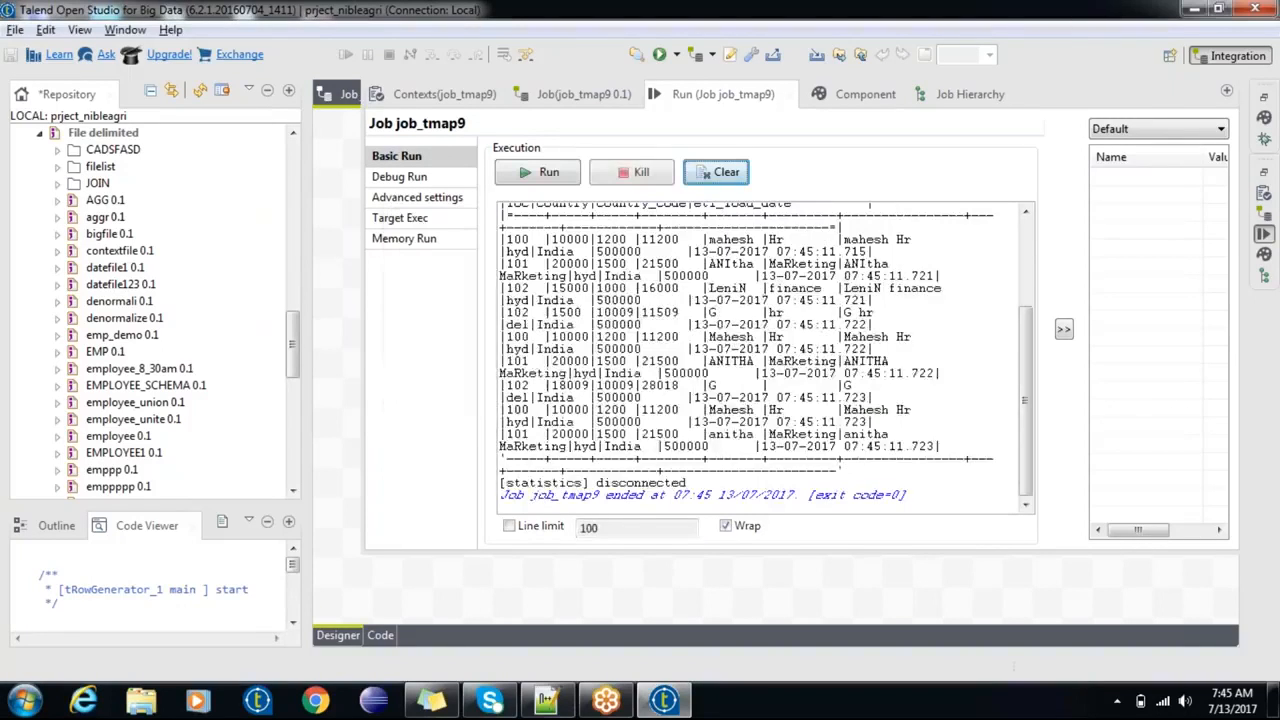
pyautogui.click(737, 421)
pyautogui.hotkey('ctrl', 'a')
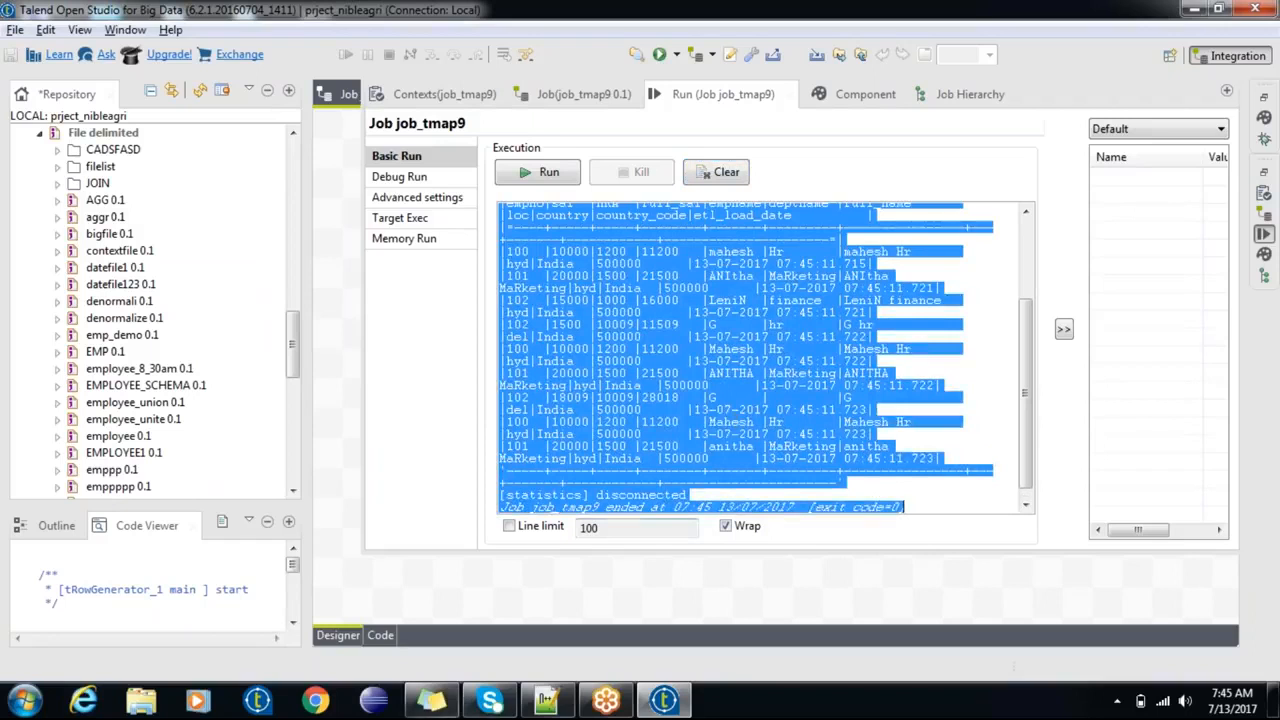
# Step: Switch to Notepad++, replace the contents of new 8 with the job's console output, and return to the job design in Talend
pyautogui.click(549, 700)
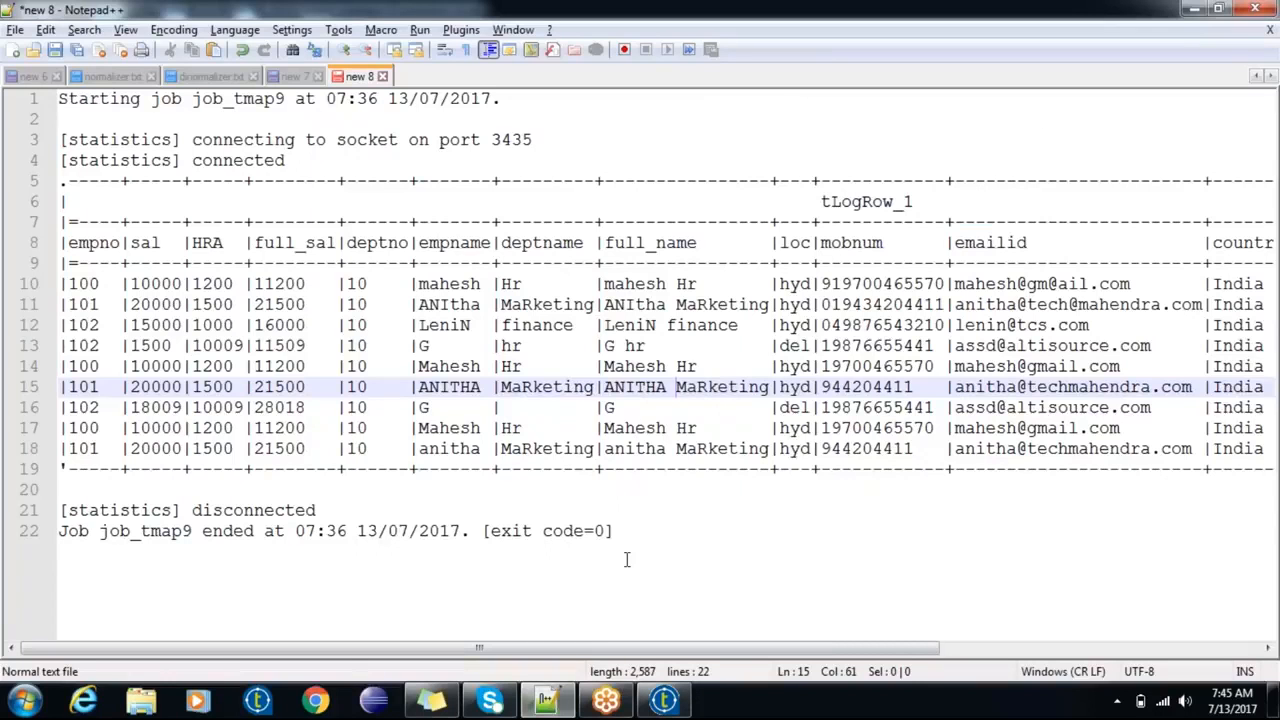
pyautogui.hotkey('ctrl', 'n')
pyautogui.hotkey('ctrl', 'v')
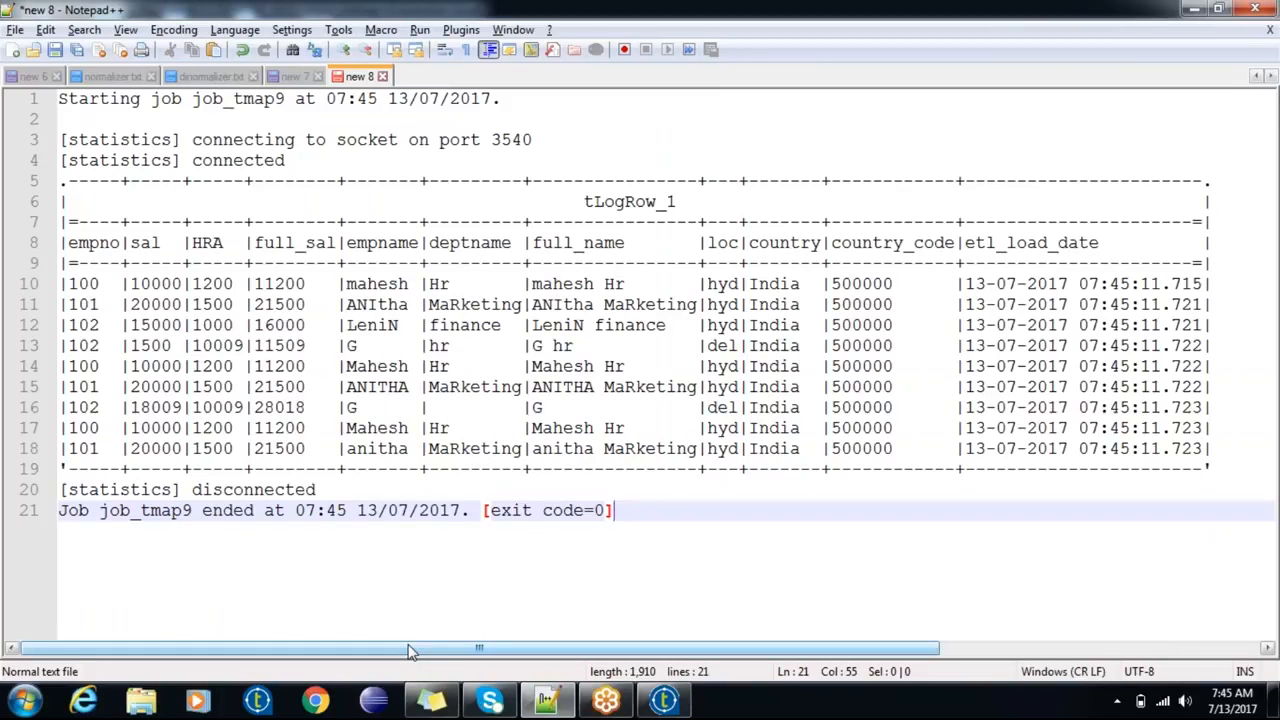
pyautogui.moveTo(408, 651); pyautogui.dragTo(329, 671)
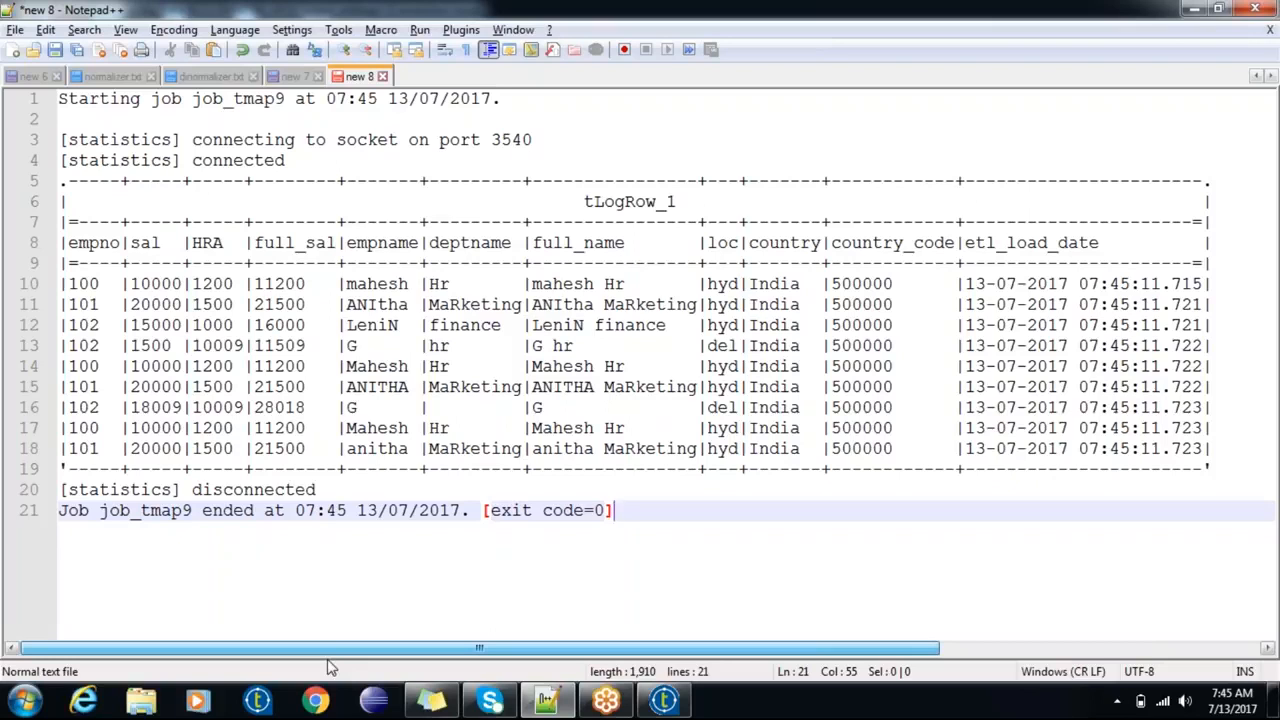
pyautogui.click(1193, 9)
pyautogui.click(642, 590)
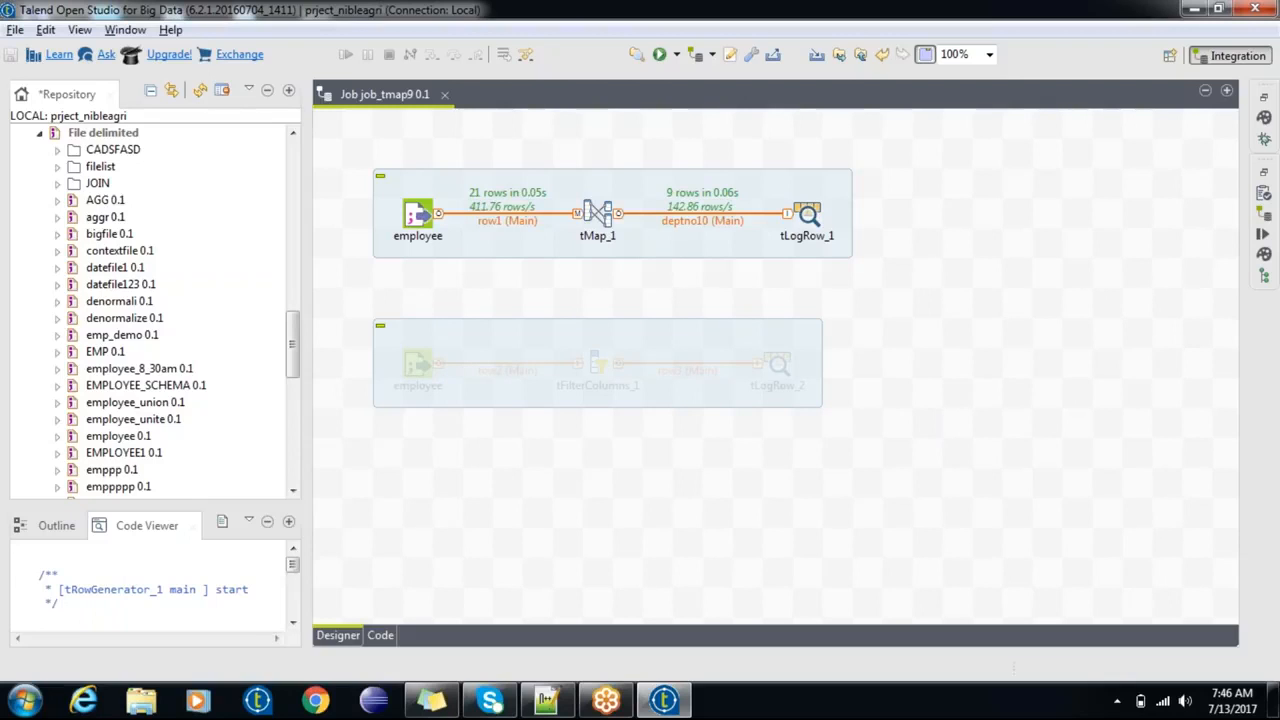
# Step: In tMap_1, turn off the expression filter of the deptno10 output and add a column named GRADE after HRA
pyautogui.doubleClick(596, 207)
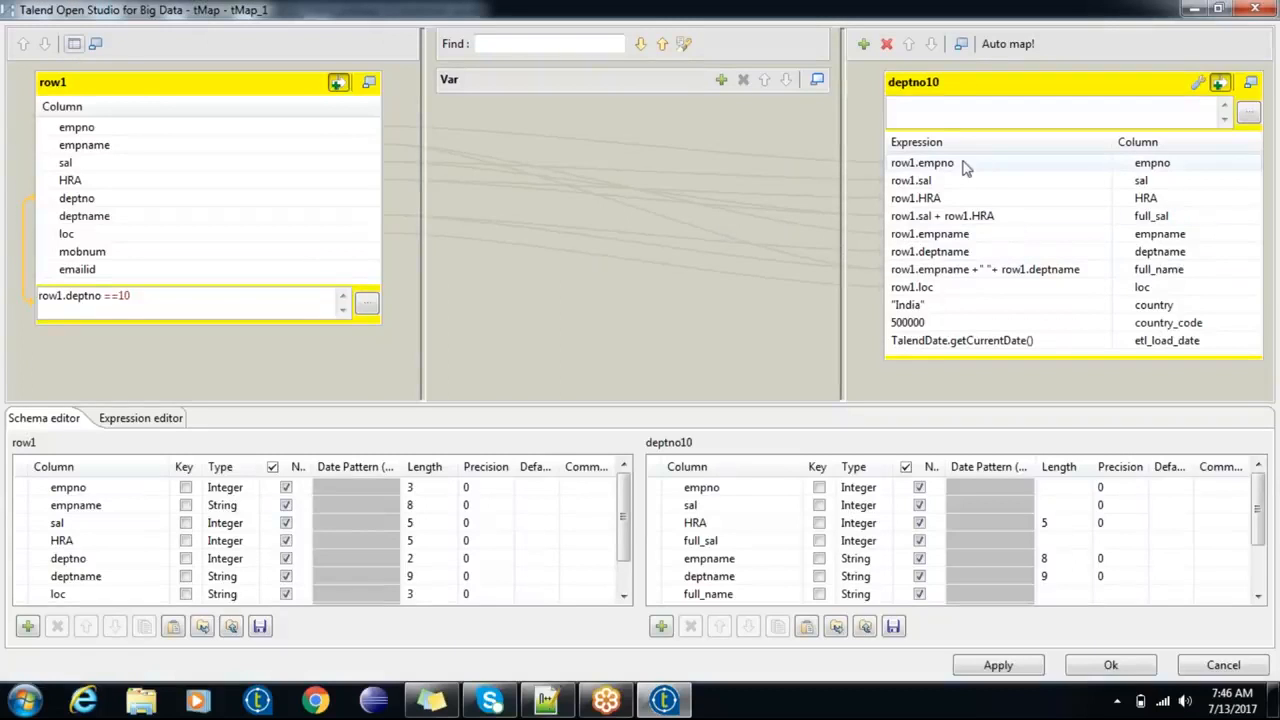
pyautogui.click(1219, 84)
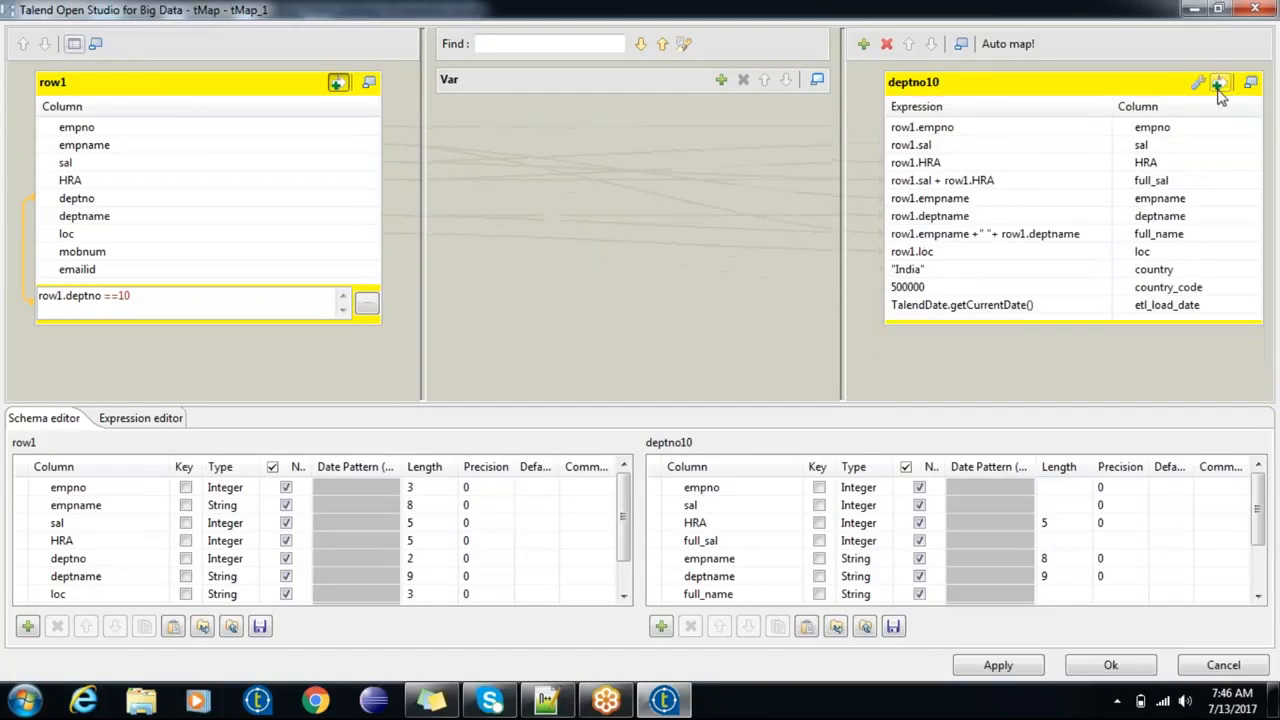
pyautogui.click(1043, 166)
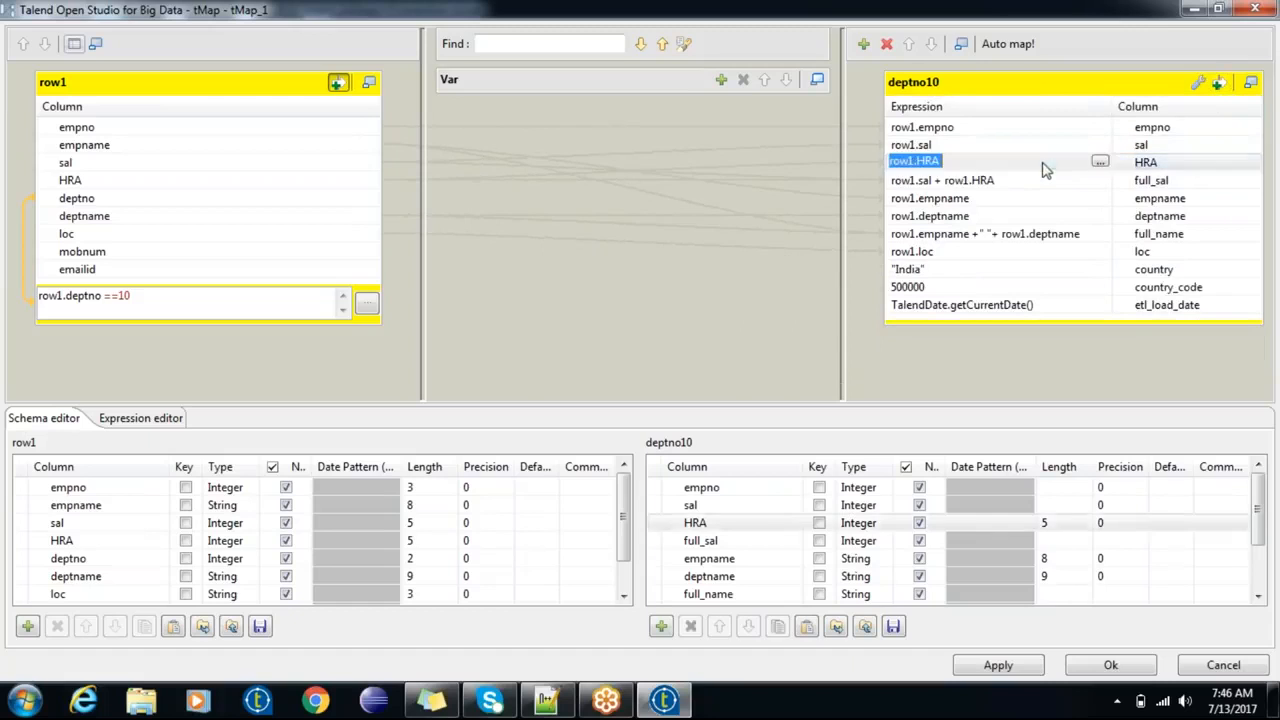
pyautogui.click(661, 626)
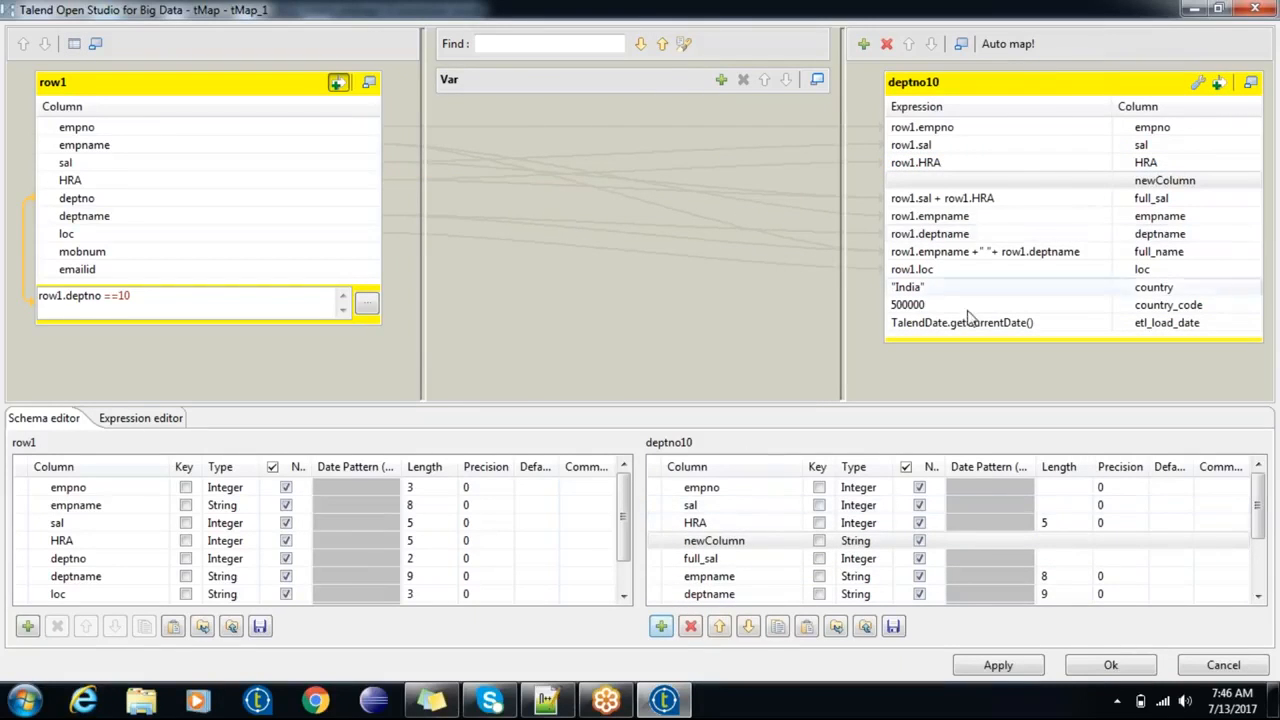
pyautogui.click(727, 541)
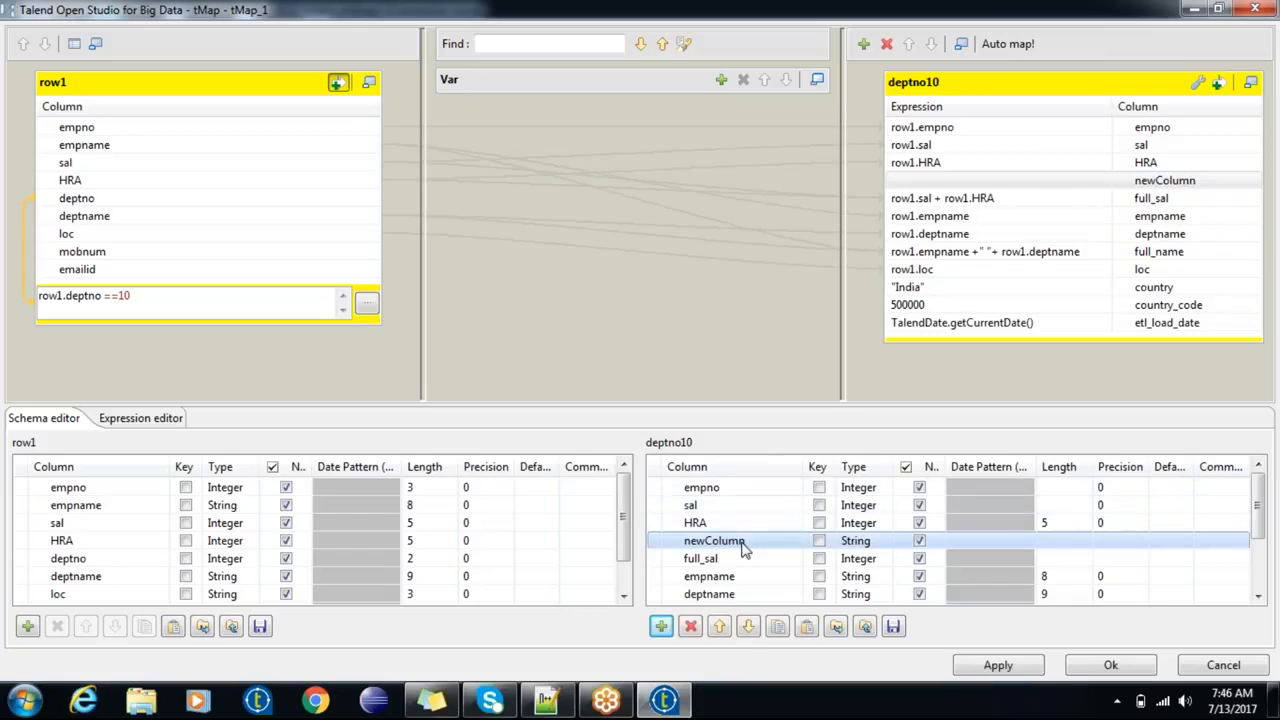
pyautogui.click(727, 541)
pyautogui.write('GR')
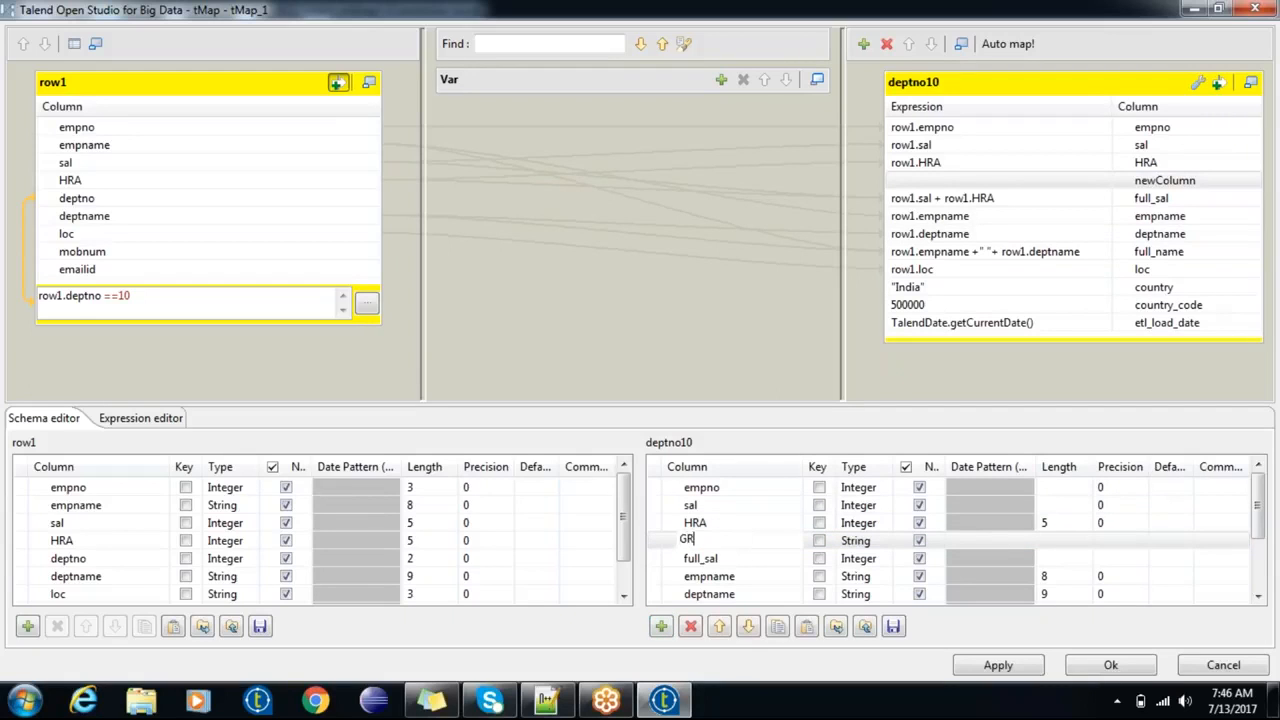
pyautogui.write('ADE')
pyautogui.click(729, 525)
pyautogui.click(730, 540)
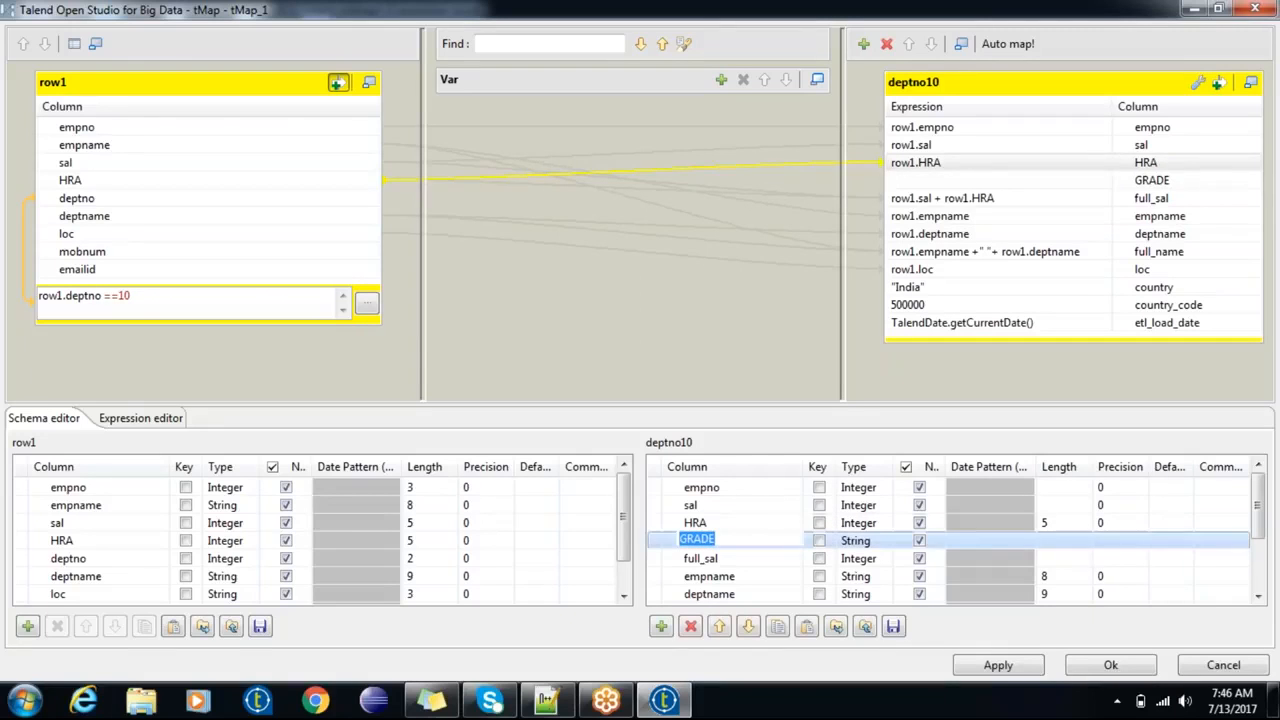
# Step: Move the GRADE column above HRA in deptno10, then clear and turn off the expression filter of the row1 input
pyautogui.click(719, 626)
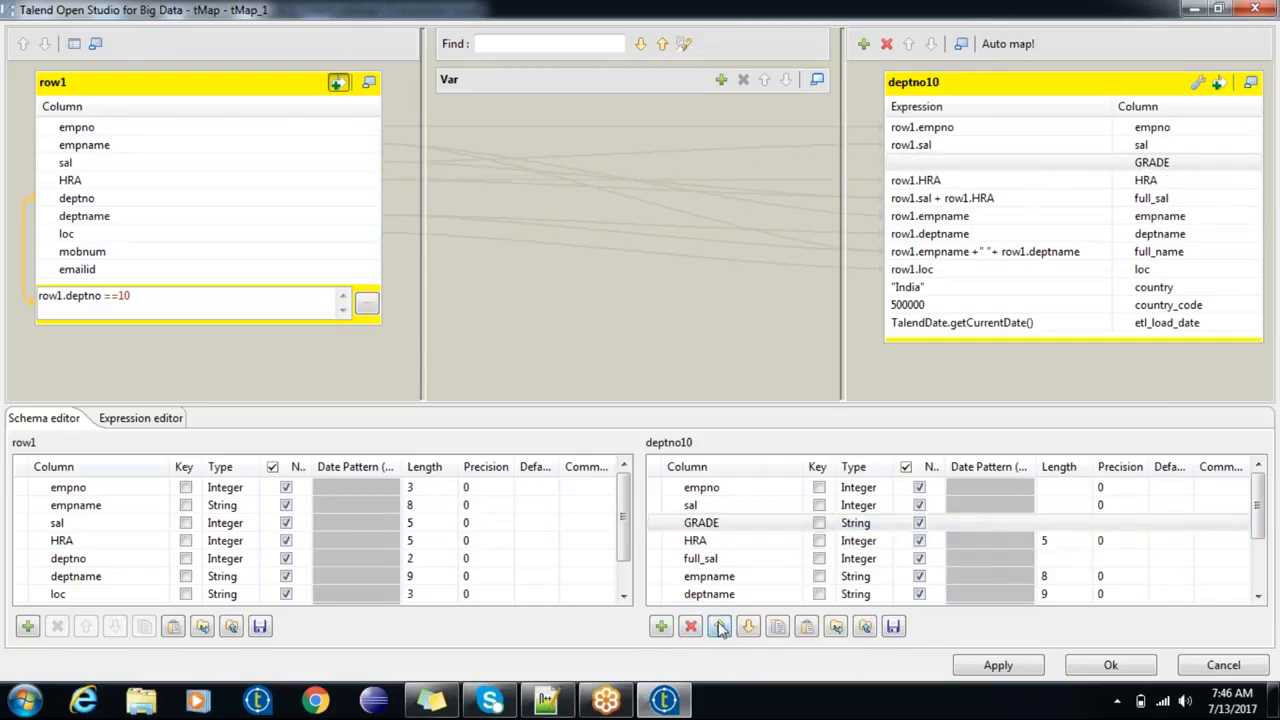
pyautogui.click(714, 523)
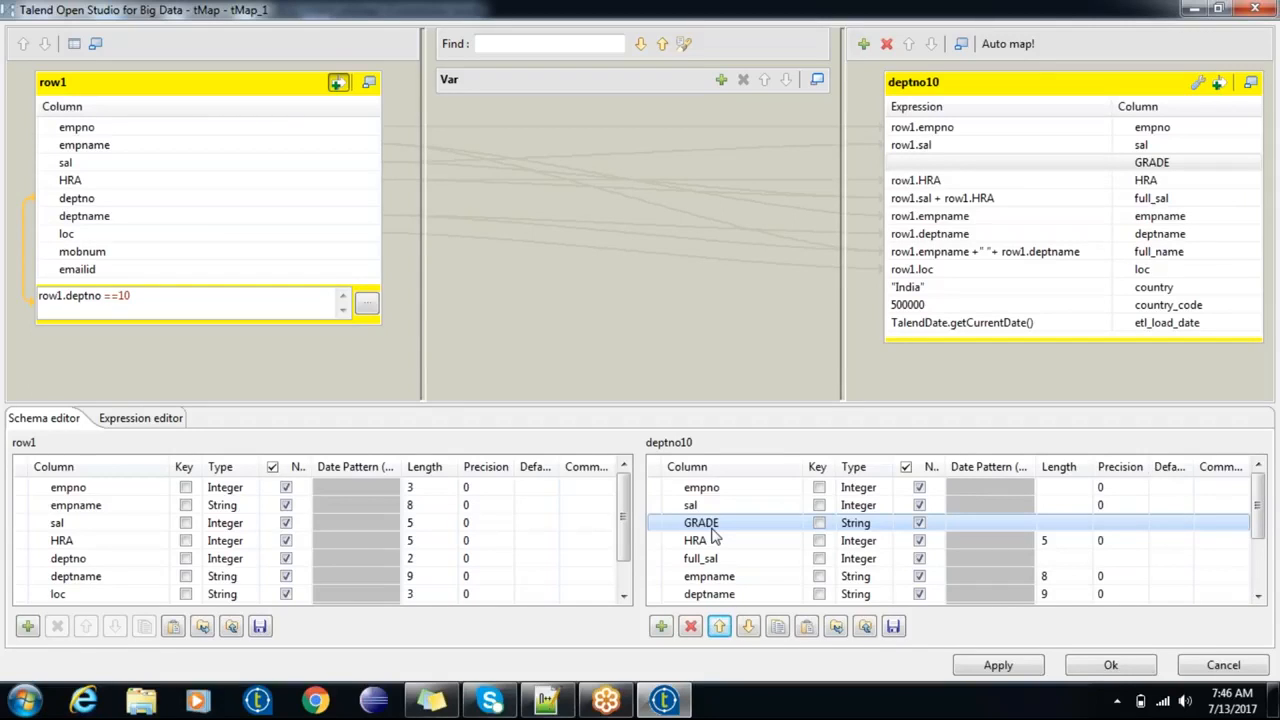
pyautogui.moveTo(205, 310); pyautogui.dragTo(10, 276)
pyautogui.press('BackSpace')
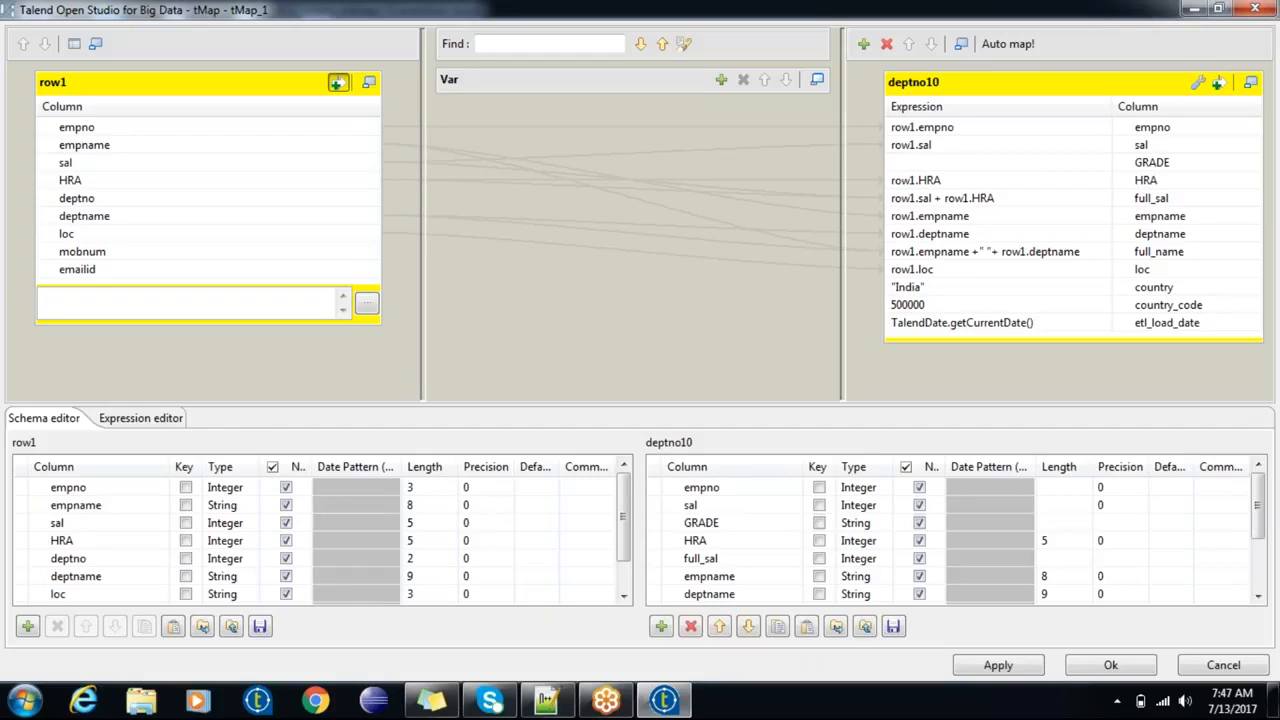
pyautogui.click(340, 84)
# Step: Map row1.sal to the GRADE output column and extend its expression to the condition row1.sal >=10000
pyautogui.click(200, 166)
pyautogui.moveTo(200, 166)
pyautogui.mouseDown()
pyautogui.moveTo(723, 104)
pyautogui.moveTo(956, 162)
pyautogui.mouseUp()
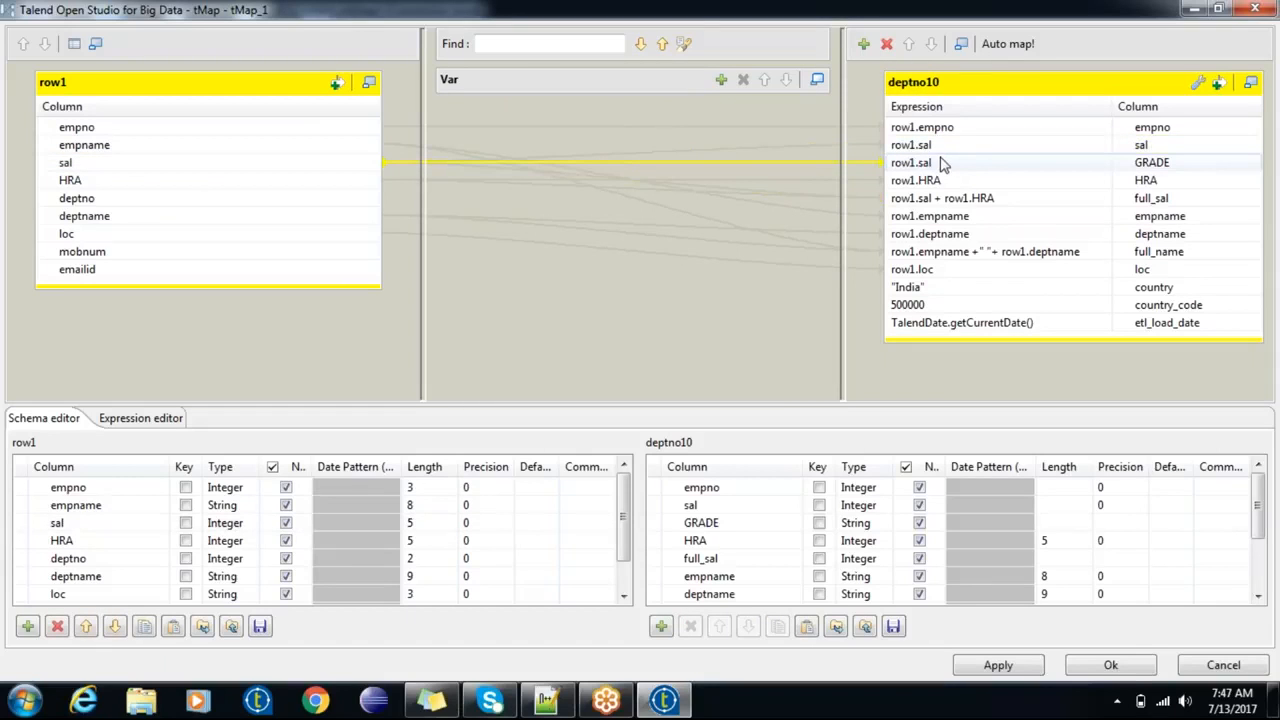
pyautogui.click(955, 163)
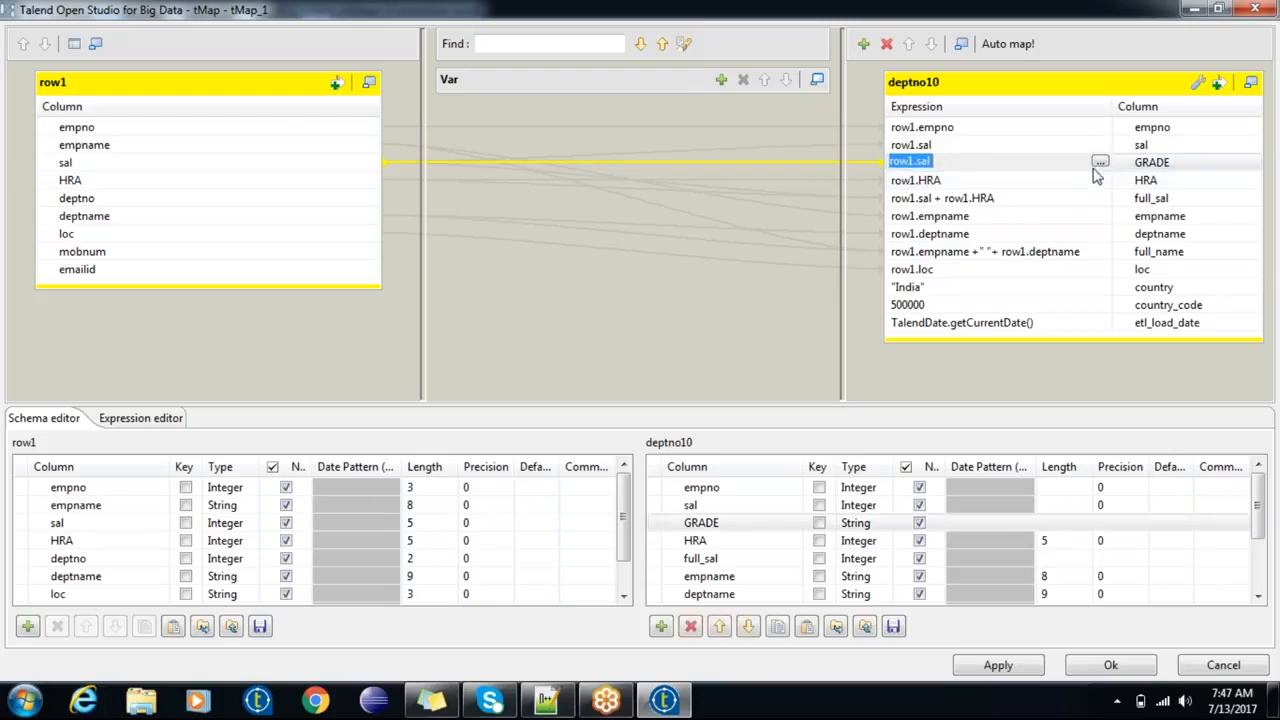
pyautogui.click(1100, 163)
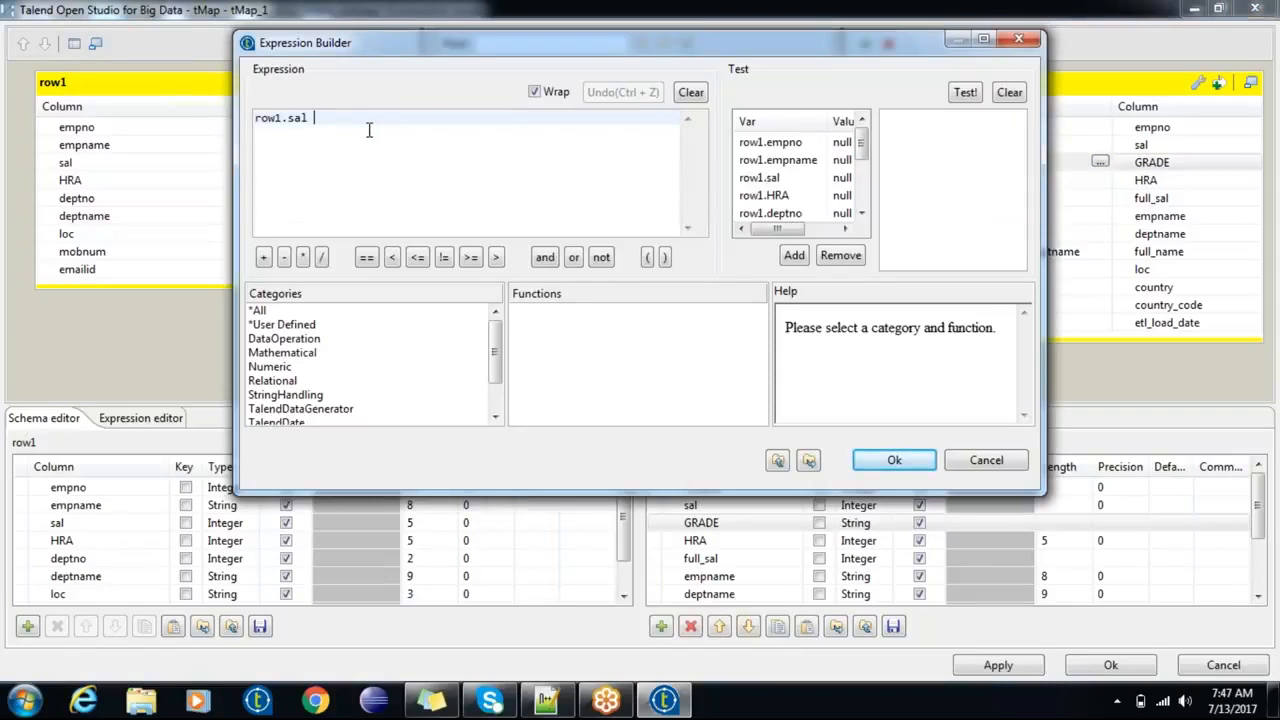
pyautogui.write('>=10000')
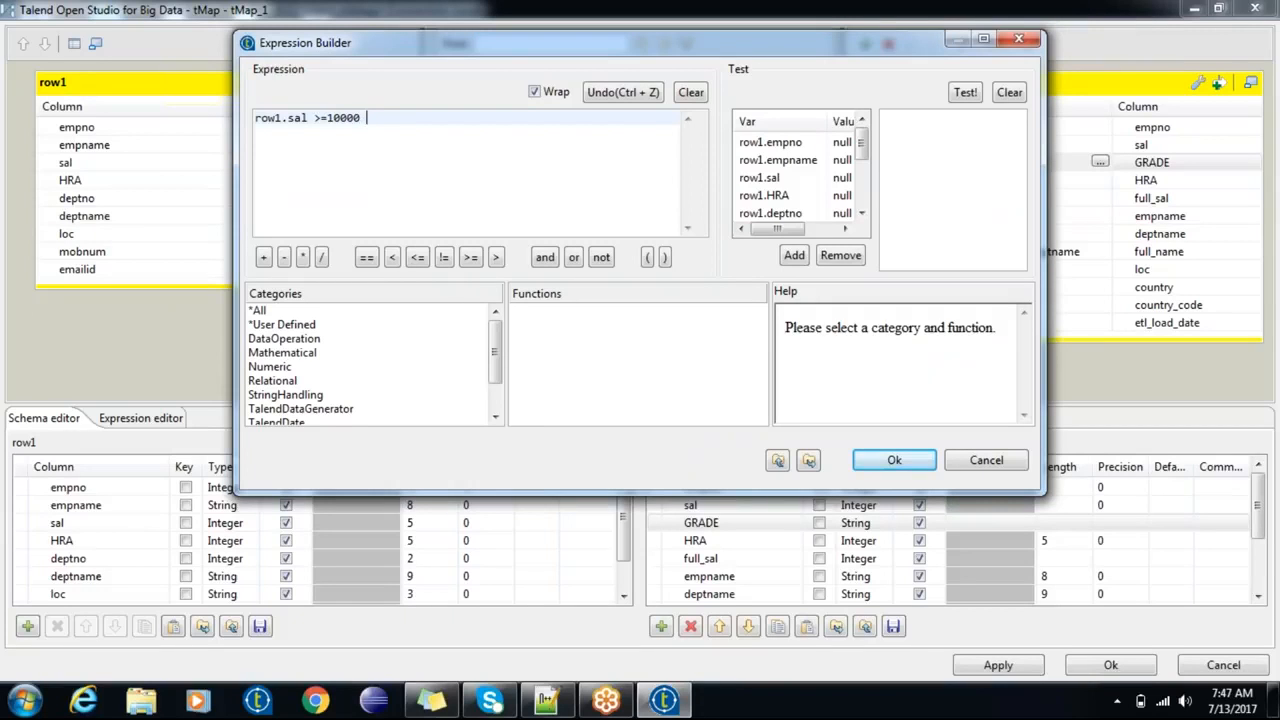
# Step: Complete the GRADE expression with ? "GRADE A" : "GRADE B" after the condition and accept it
pyautogui.write(' ? ')
pyautogui.write('""')
pyautogui.write('GRADE ')
pyautogui.write('A')
pyautogui.click(452, 117)
pyautogui.write(': "grade')
pyautogui.press('BackSpace')
pyautogui.press('BackSpace')
pyautogui.press('BackSpace')
pyautogui.press('BackSpace')
pyautogui.press('BackSpace')
pyautogui.press('BackSpace')
pyautogui.write('GRADE B')
pyautogui.click(894, 462)
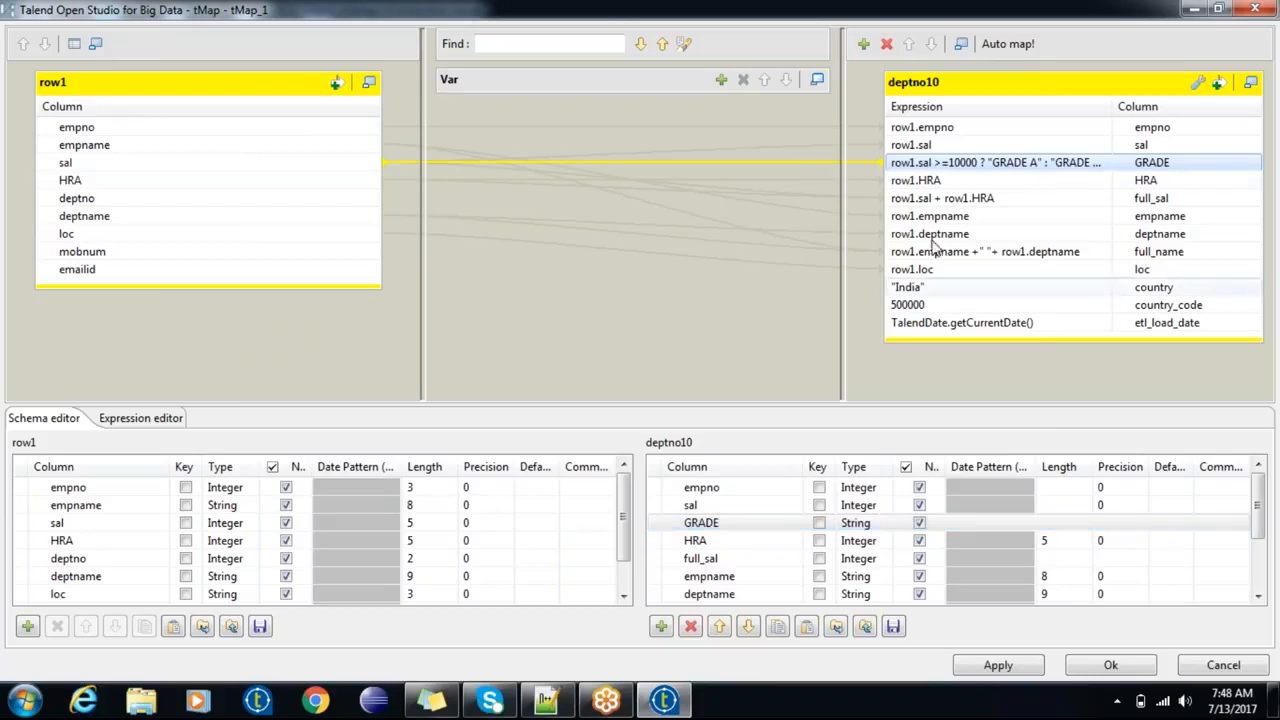
# Step: Write the syntax note "condition ? true value : false value" below the GRADE expression and delete it again
pyautogui.click(1100, 163)
pyautogui.click(1100, 162)
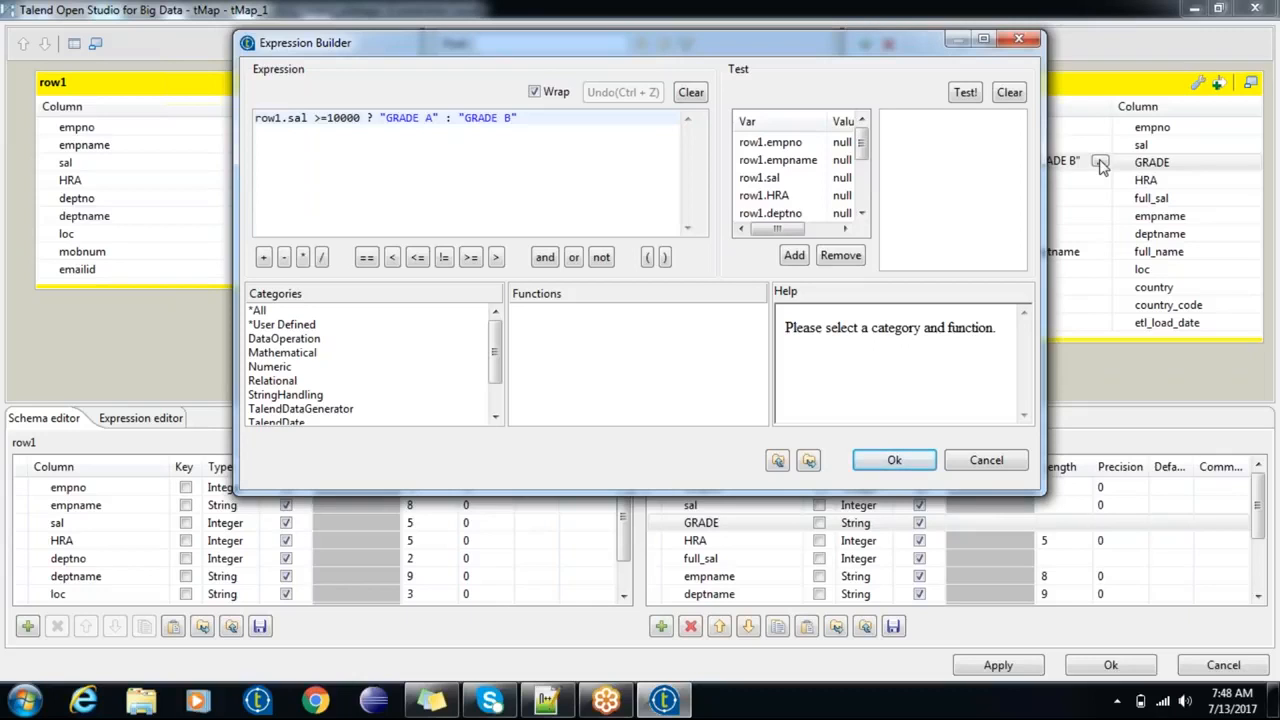
pyautogui.click(545, 116)
pyautogui.press('Return')
pyautogui.press('Return')
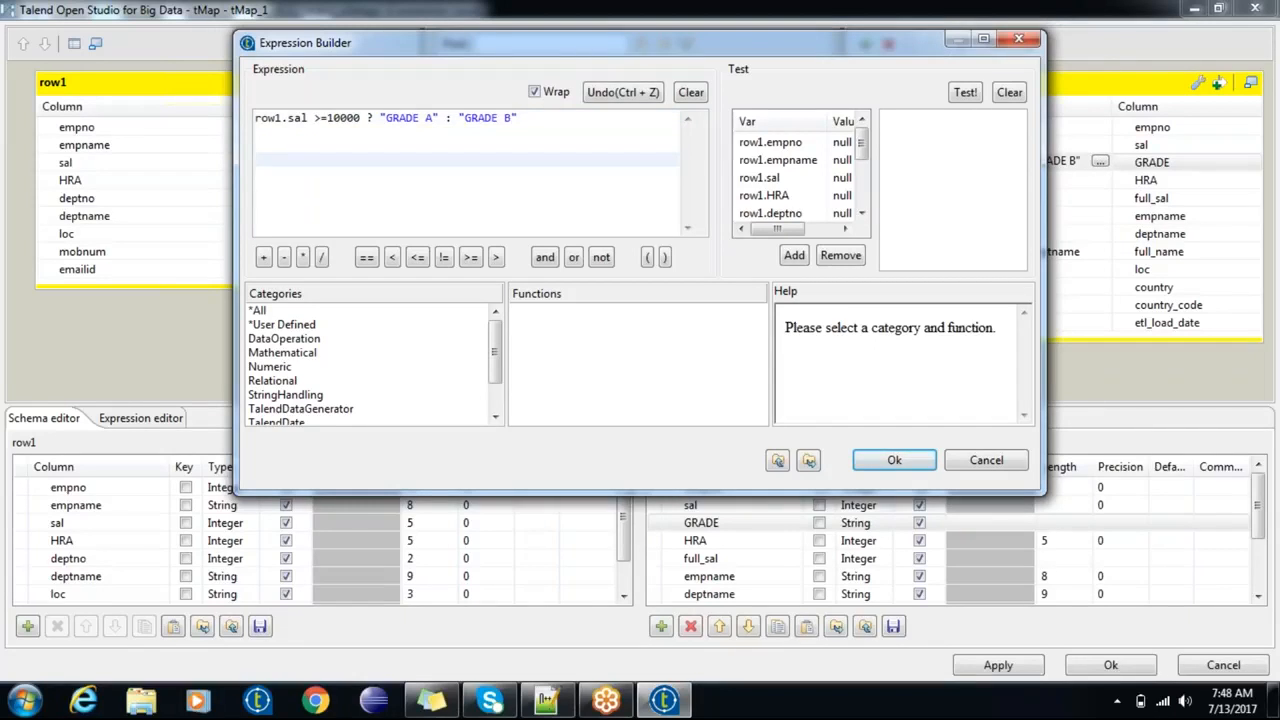
pyautogui.write('condition')
pyautogui.write('? true value : false ')
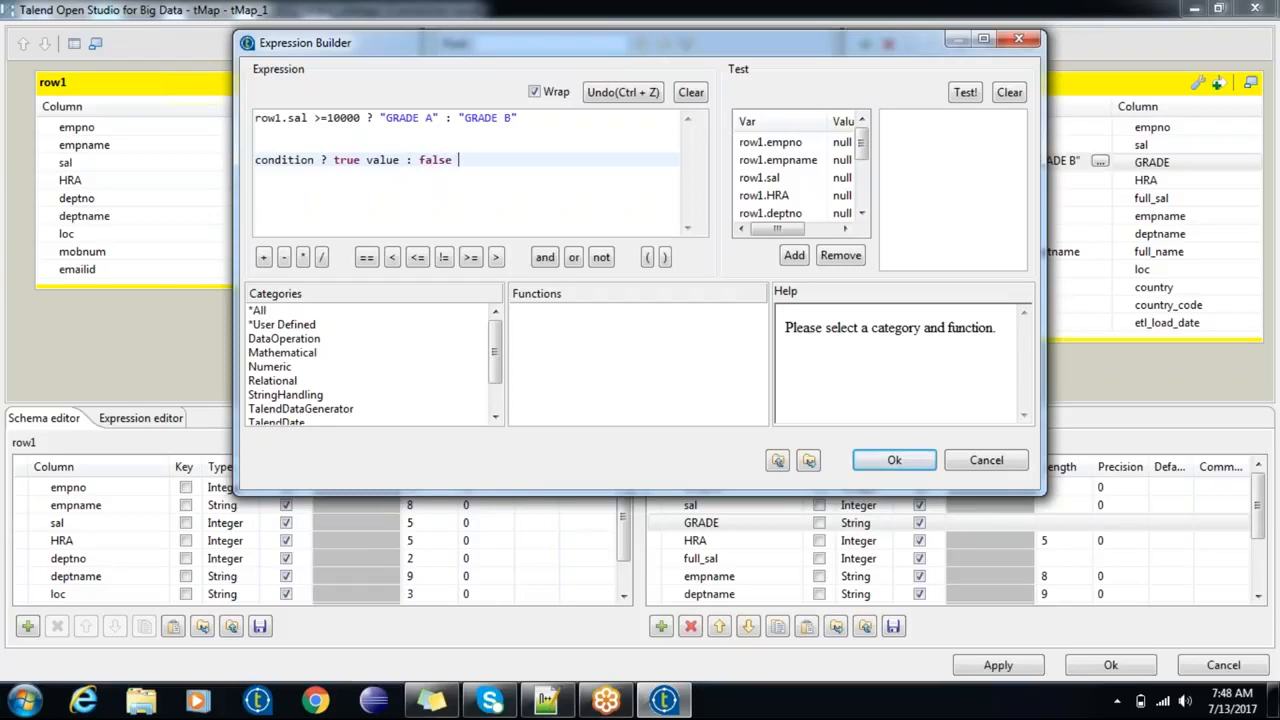
pyautogui.write('value')
pyautogui.moveTo(533, 160); pyautogui.dragTo(258, 132)
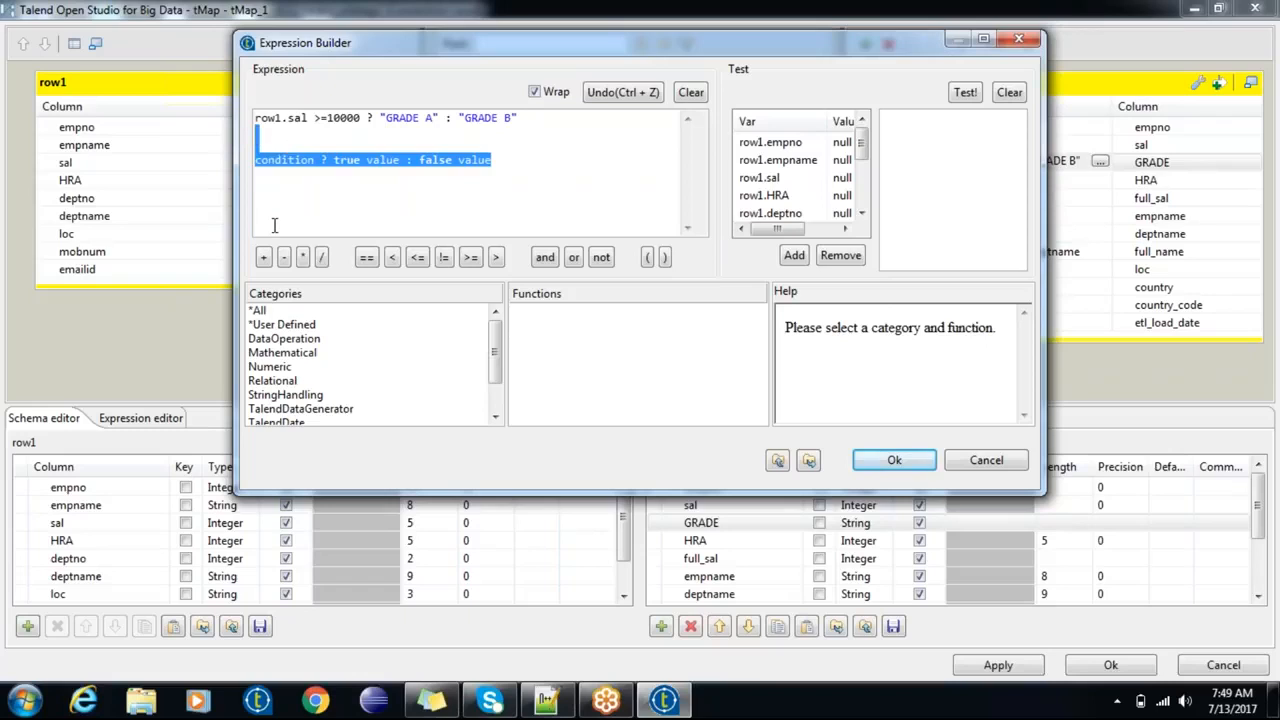
pyautogui.press('BackSpace')
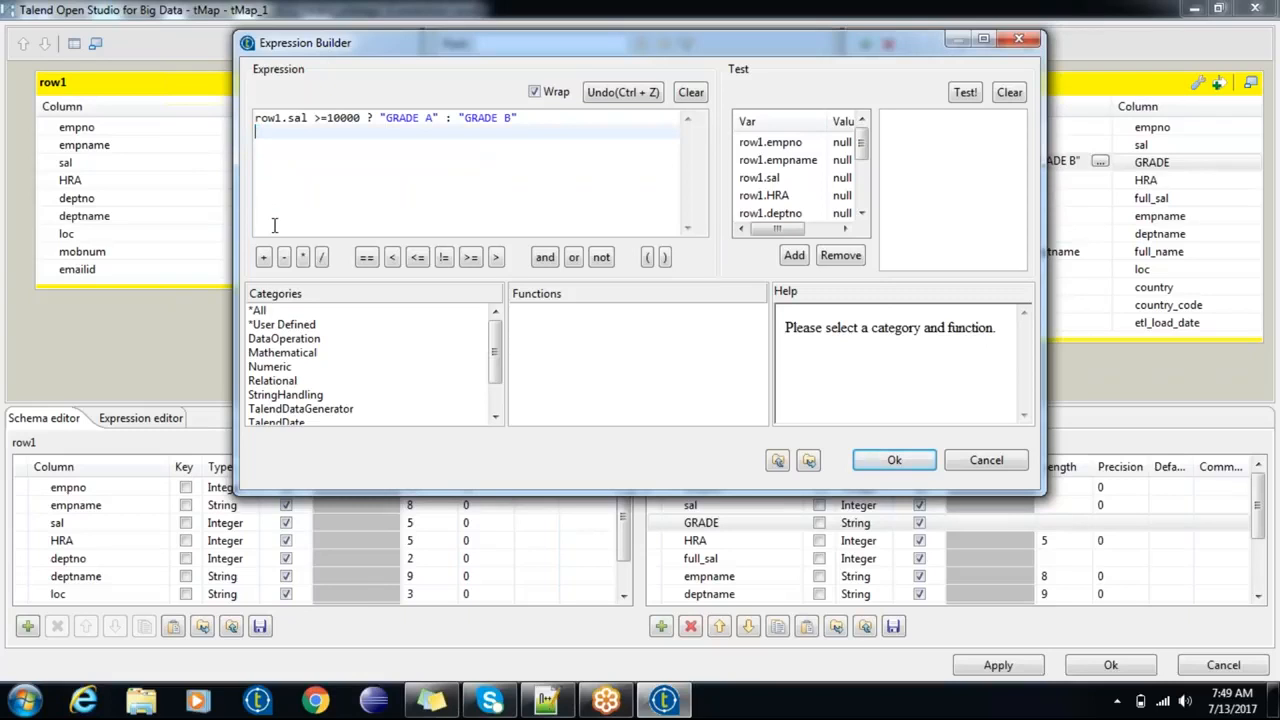
pyautogui.click(889, 462)
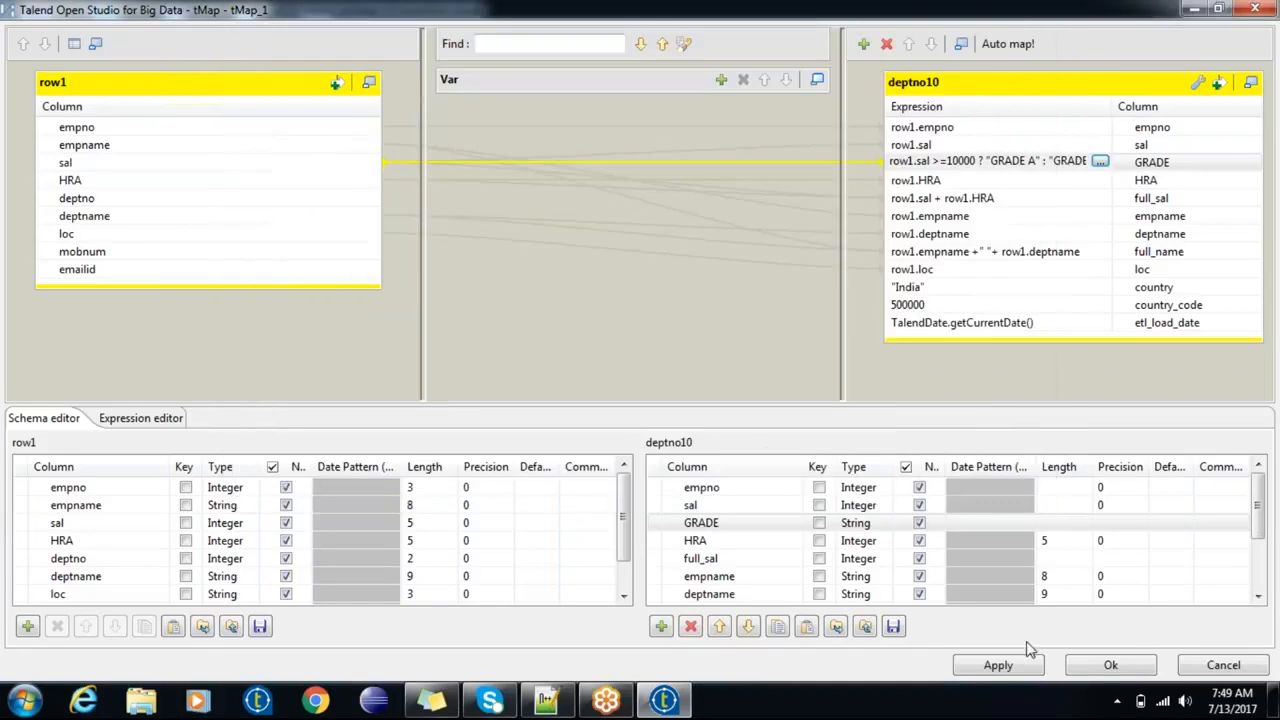
# Step: Accept the tMap_1 mapping, propagate the changes and run job_tmap9
pyautogui.click(1101, 666)
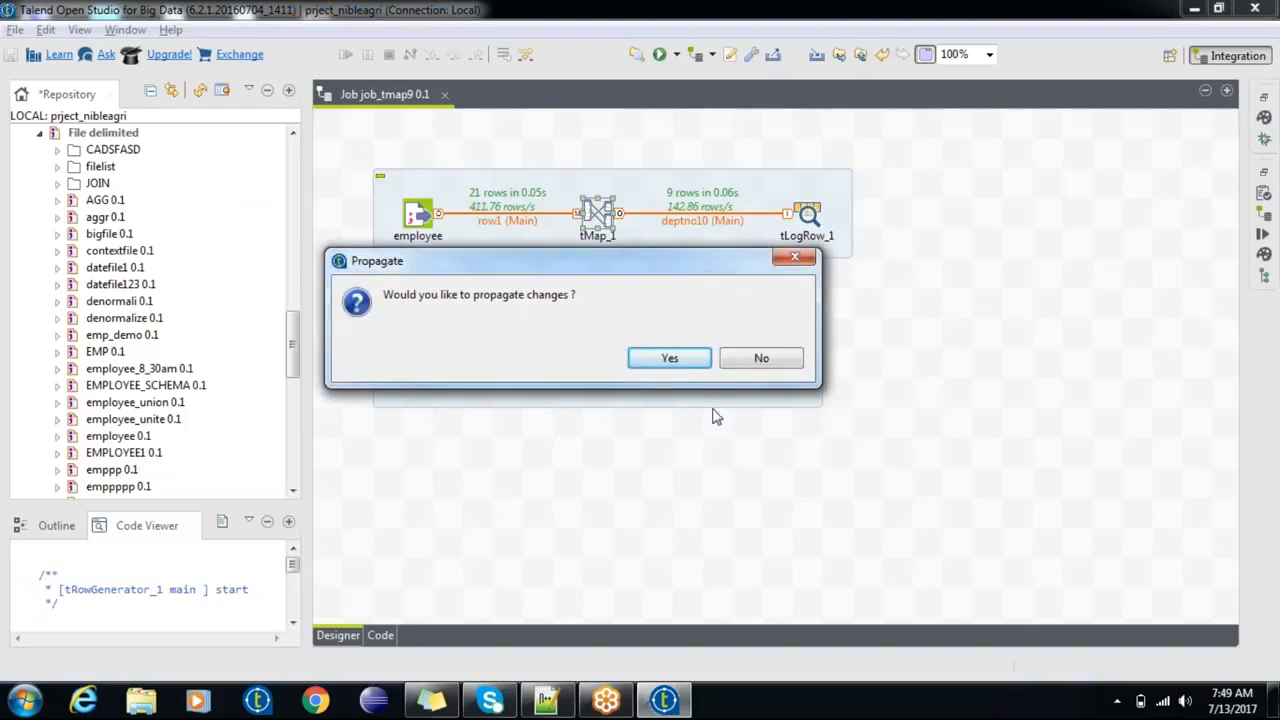
pyautogui.click(680, 362)
pyautogui.click(876, 434)
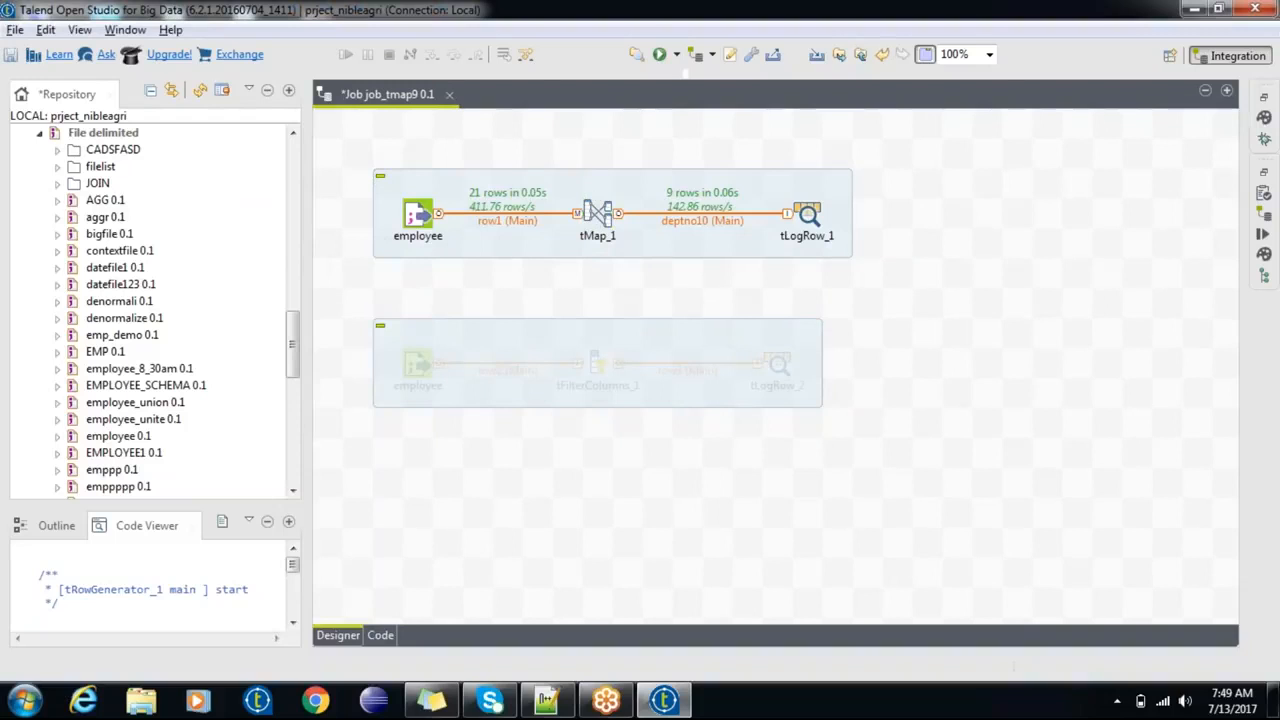
pyautogui.click(660, 55)
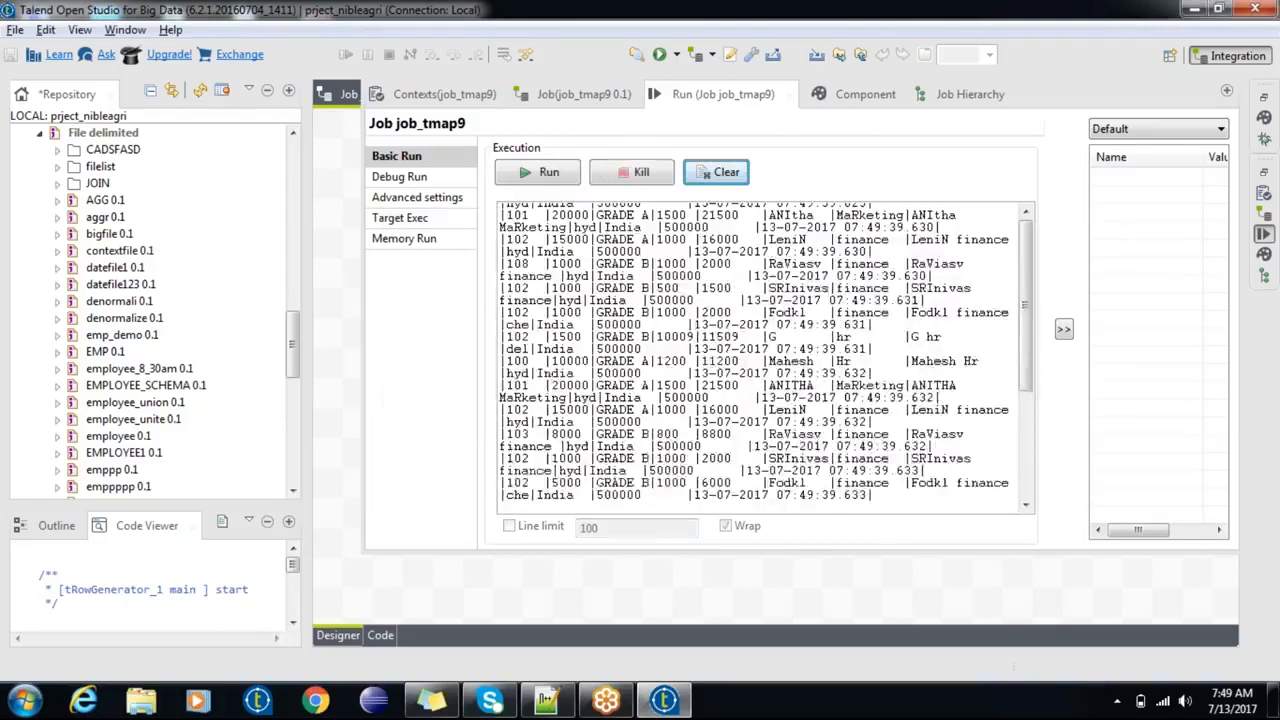
# Step: Copy the job's entire console output and use it to replace the contents of new 8 in Notepad++
pyautogui.hotkey('ctrl', 'a')
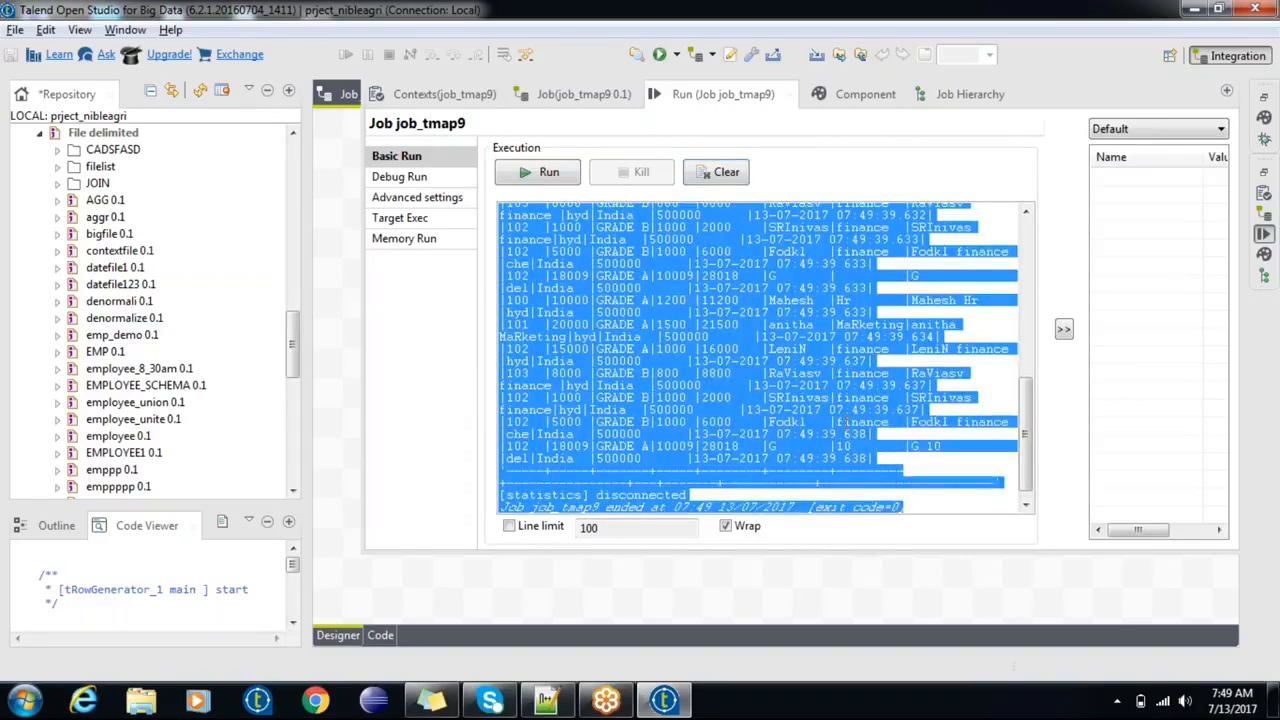
pyautogui.click(560, 702)
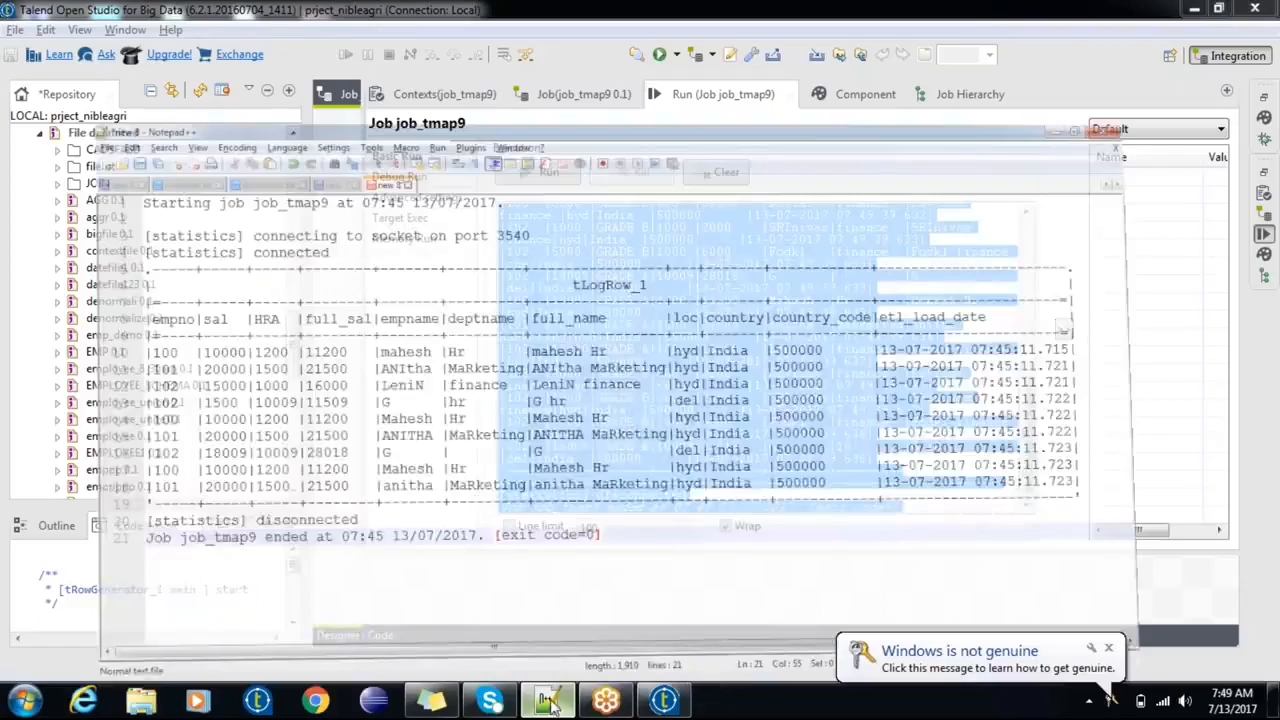
pyautogui.hotkey('ctrl', 'a')
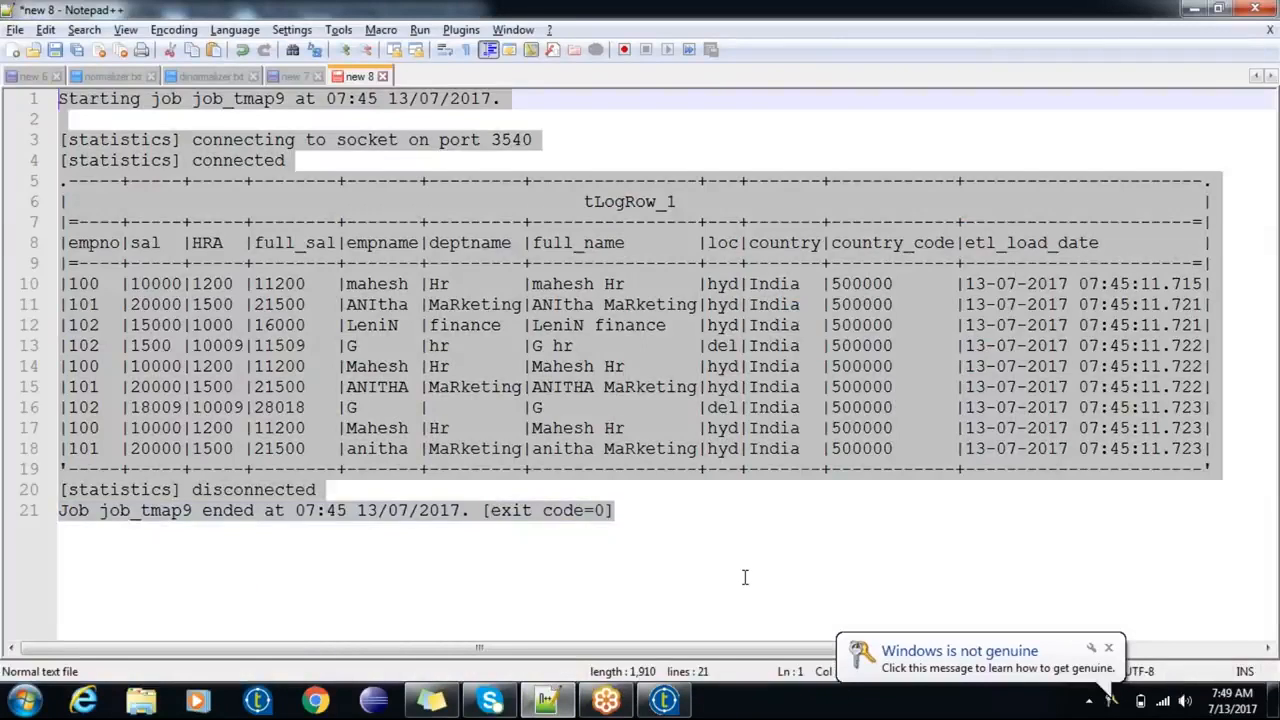
pyautogui.press('Delete')
pyautogui.hotkey('ctrl', 'v')
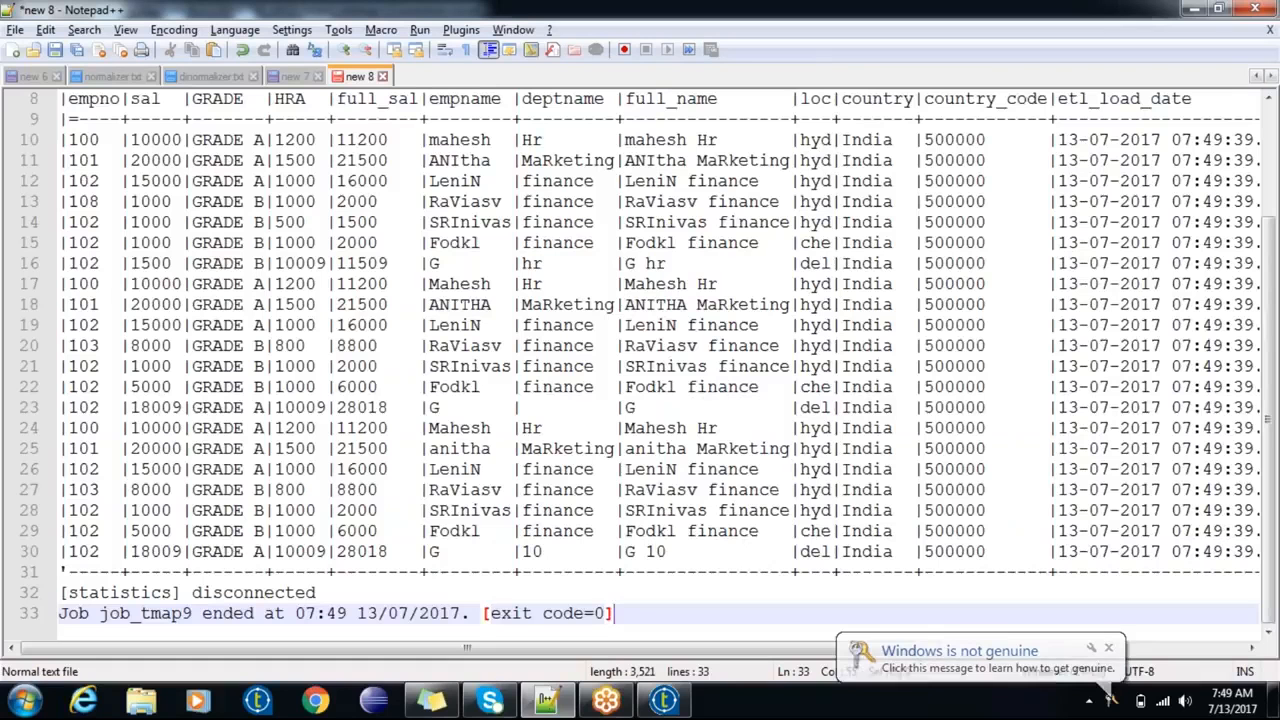
pyautogui.click(1108, 649)
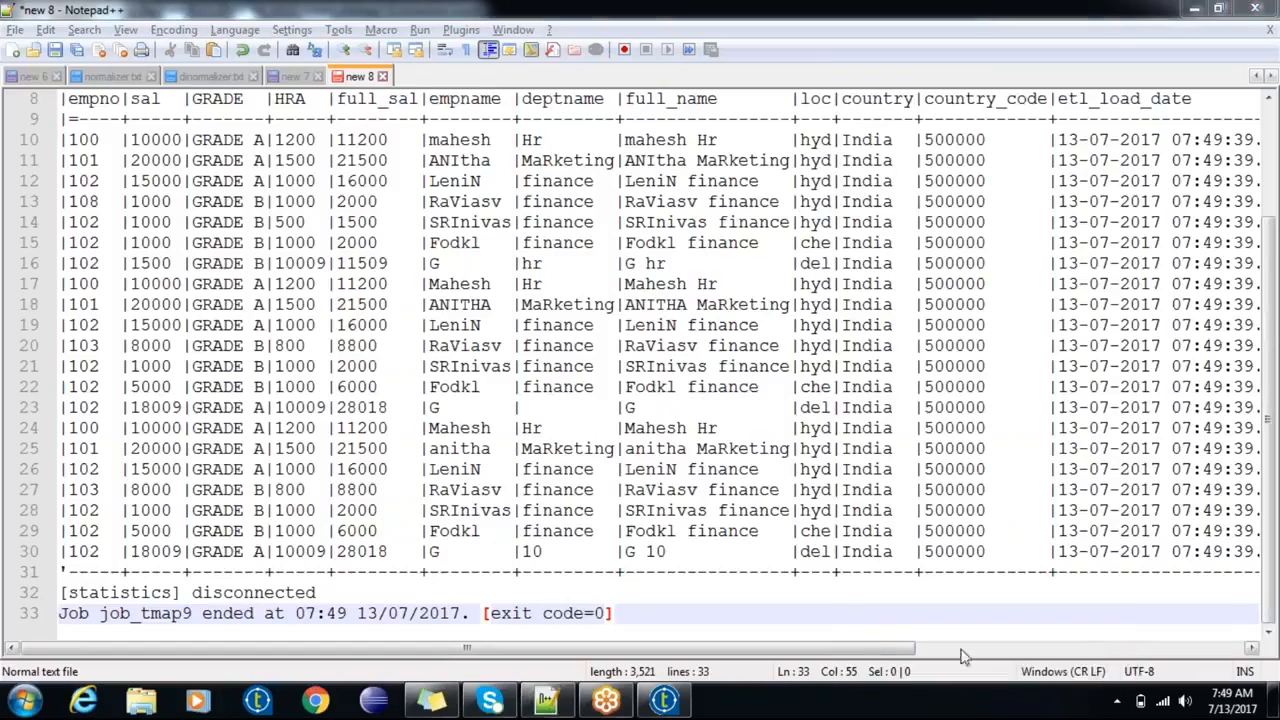
pyautogui.click(227, 141)
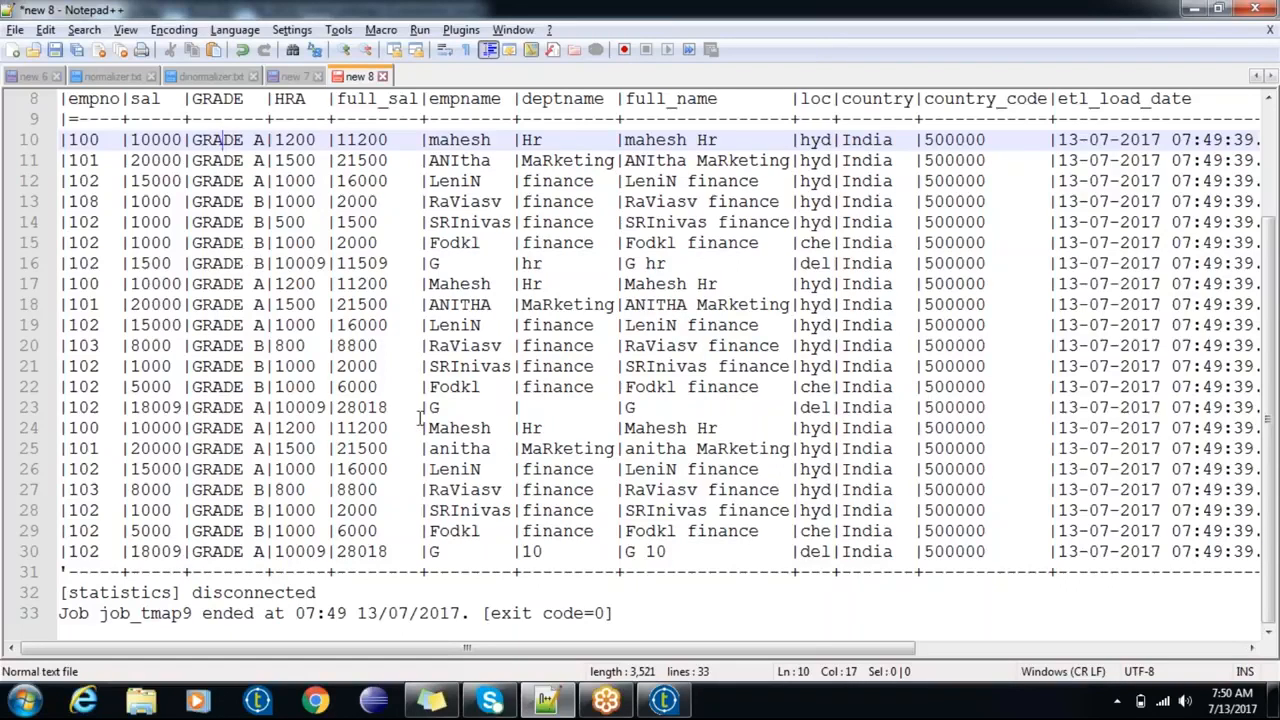
# Step: Switch back to Talend, reopen the GRADE expression in tMap_1 and replace its "GRADE B" alternative with a new line
pyautogui.click(664, 702)
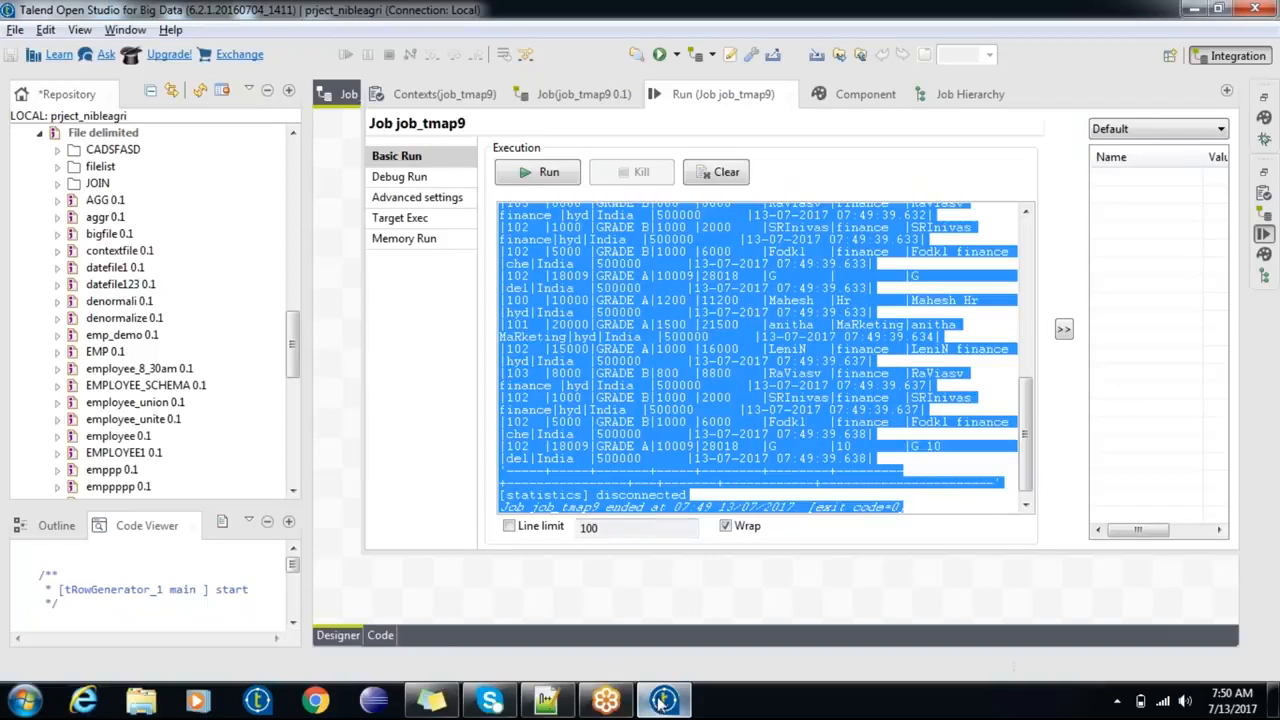
pyautogui.click(588, 595)
pyautogui.doubleClick(598, 213)
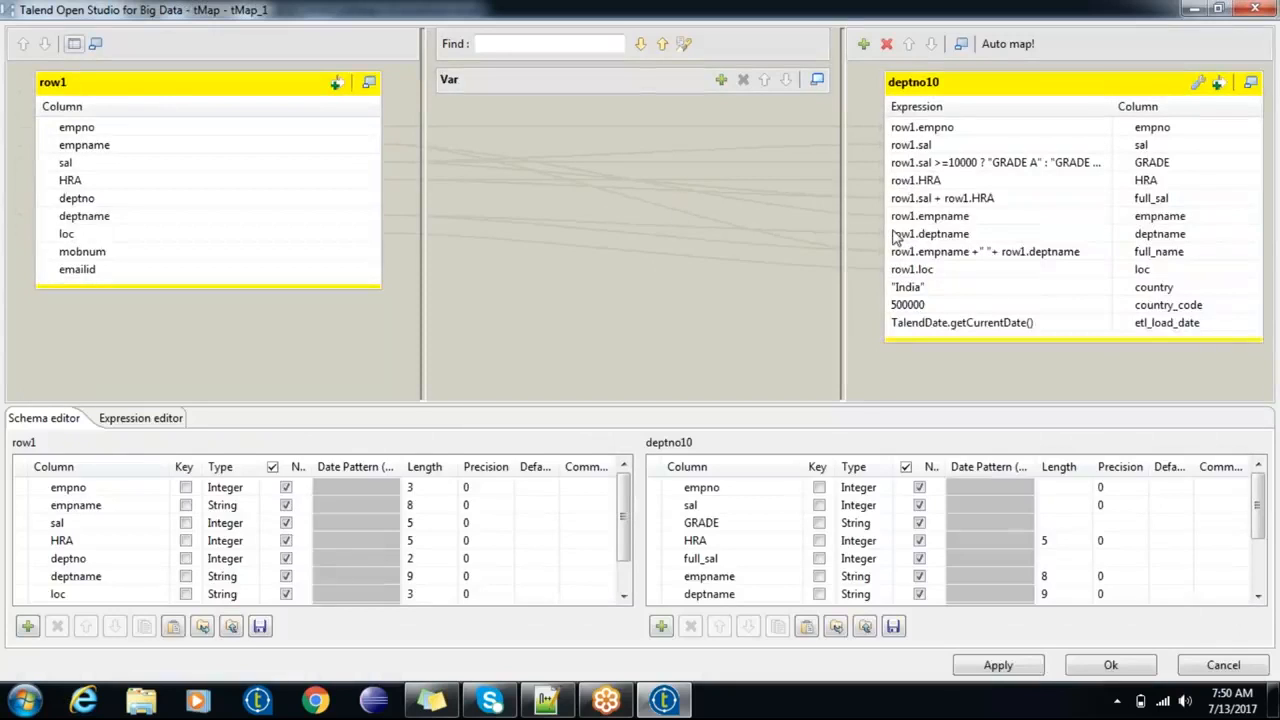
pyautogui.click(1030, 163)
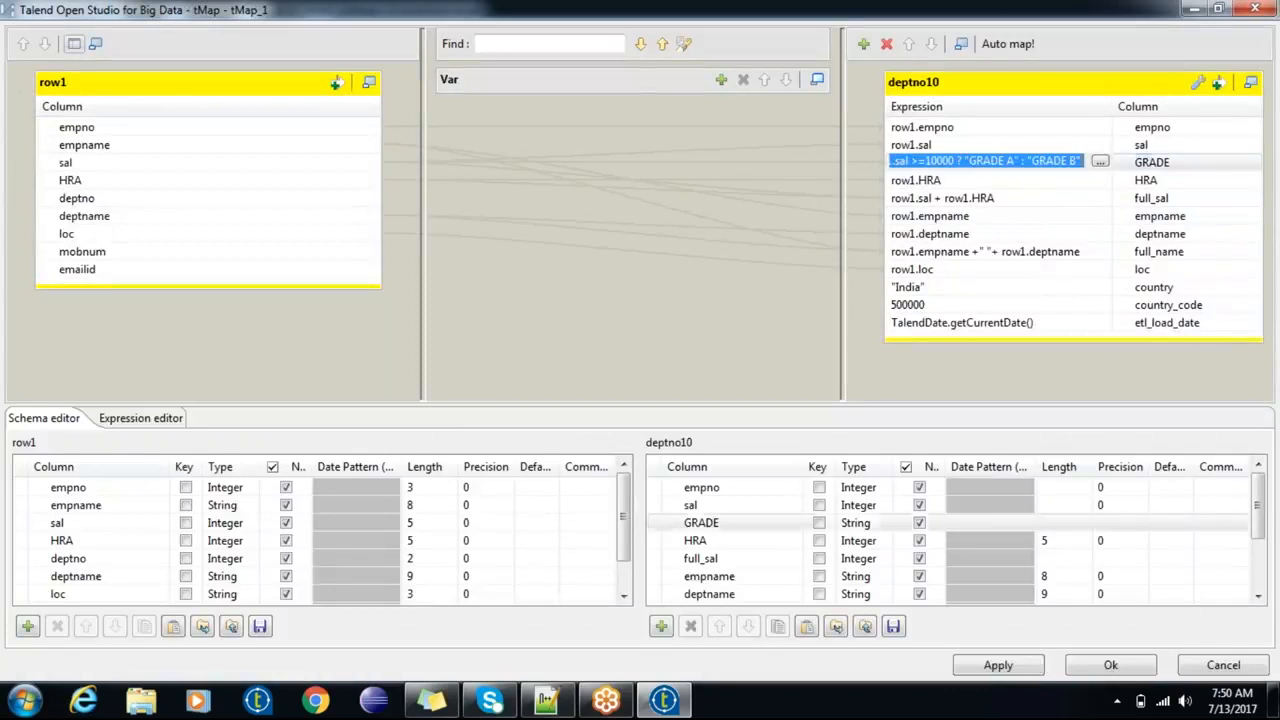
pyautogui.click(1099, 162)
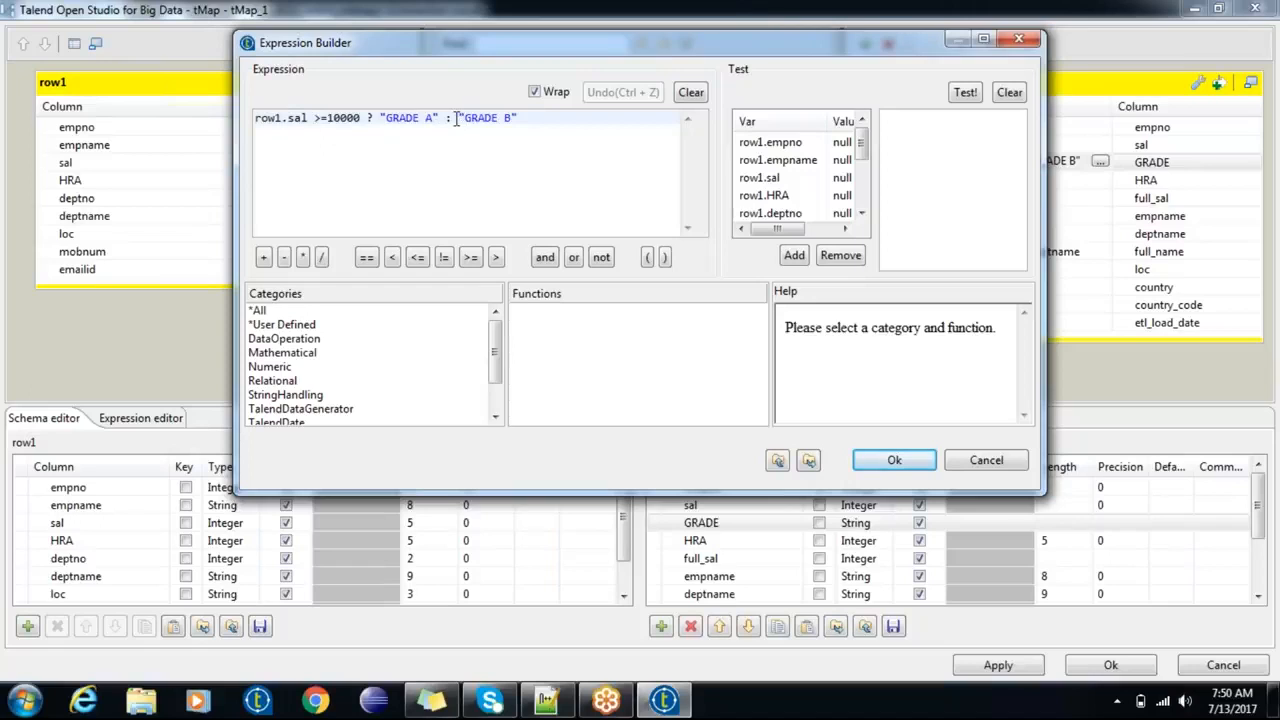
pyautogui.moveTo(452, 118); pyautogui.dragTo(543, 129)
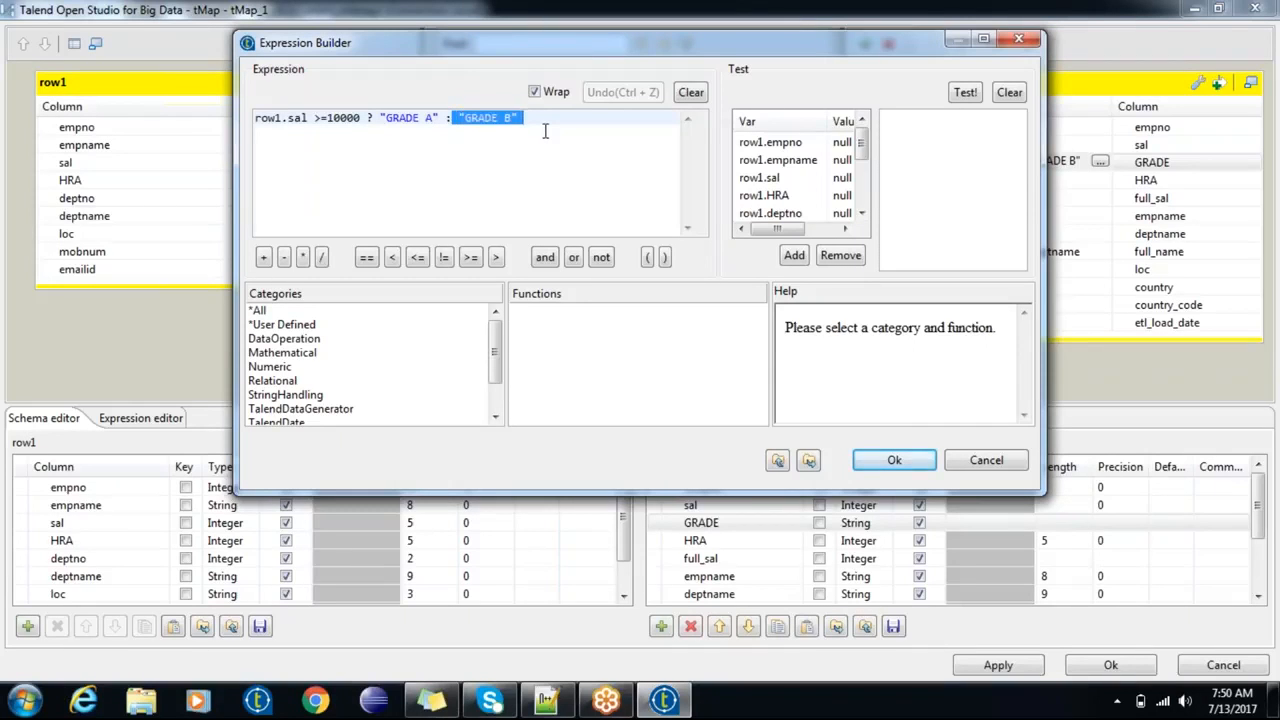
pyautogui.press('BackSpace')
pyautogui.press('Return')
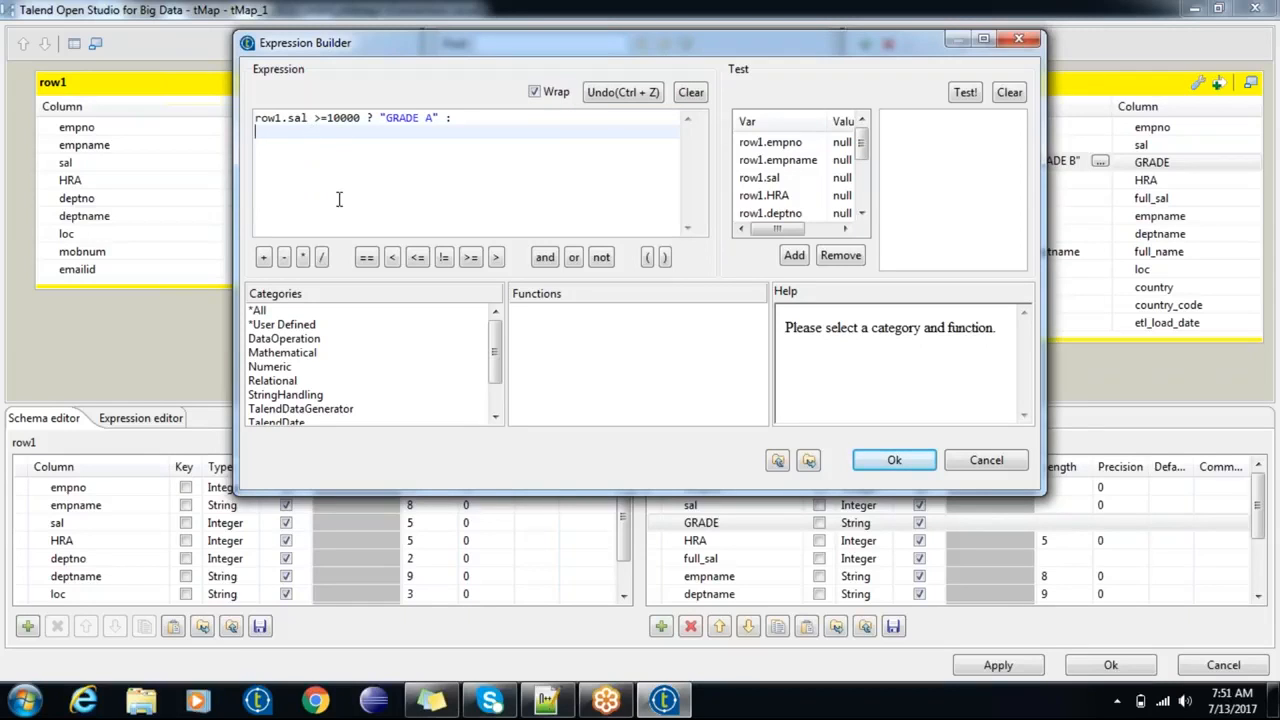
# Step: Add row1.sal<10000 && row1.sal >=5000 as the second condition of the GRADE expression
pyautogui.doubleClick(808, 179)
pyautogui.click(323, 140)
pyautogui.click(392, 257)
pyautogui.write('1000')
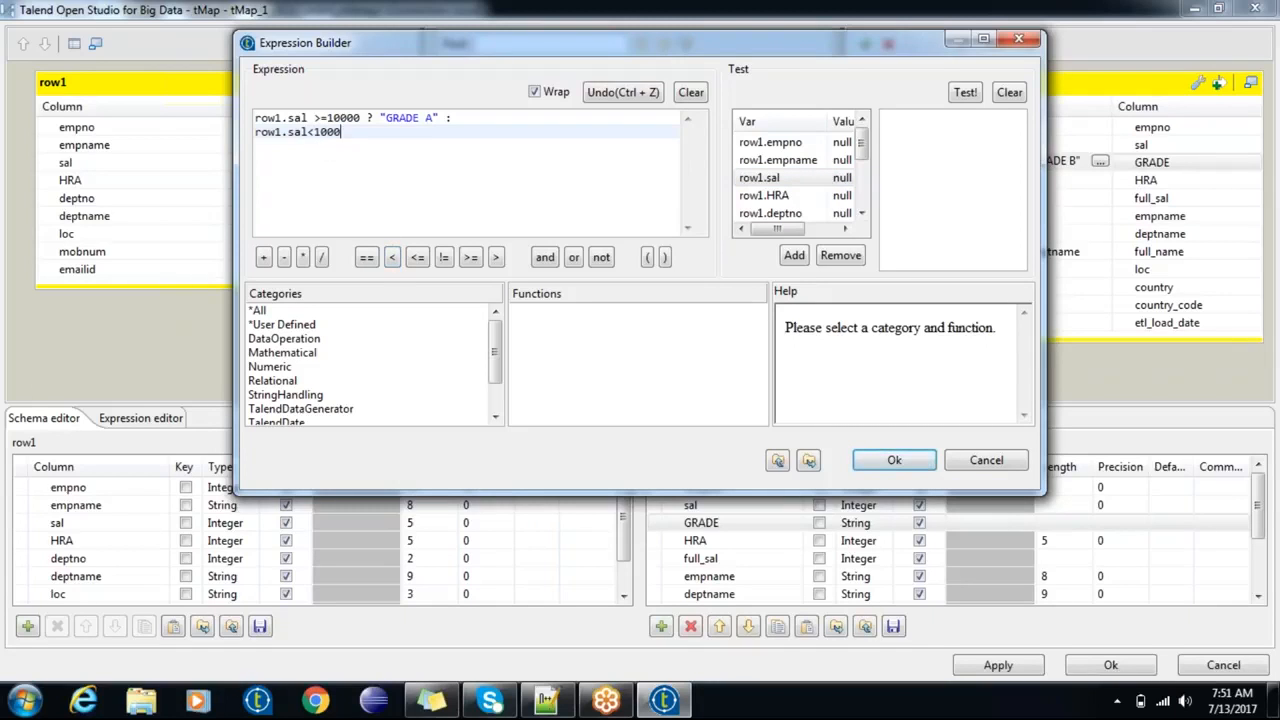
pyautogui.write('0')
pyautogui.click(545, 257)
pyautogui.doubleClick(783, 185)
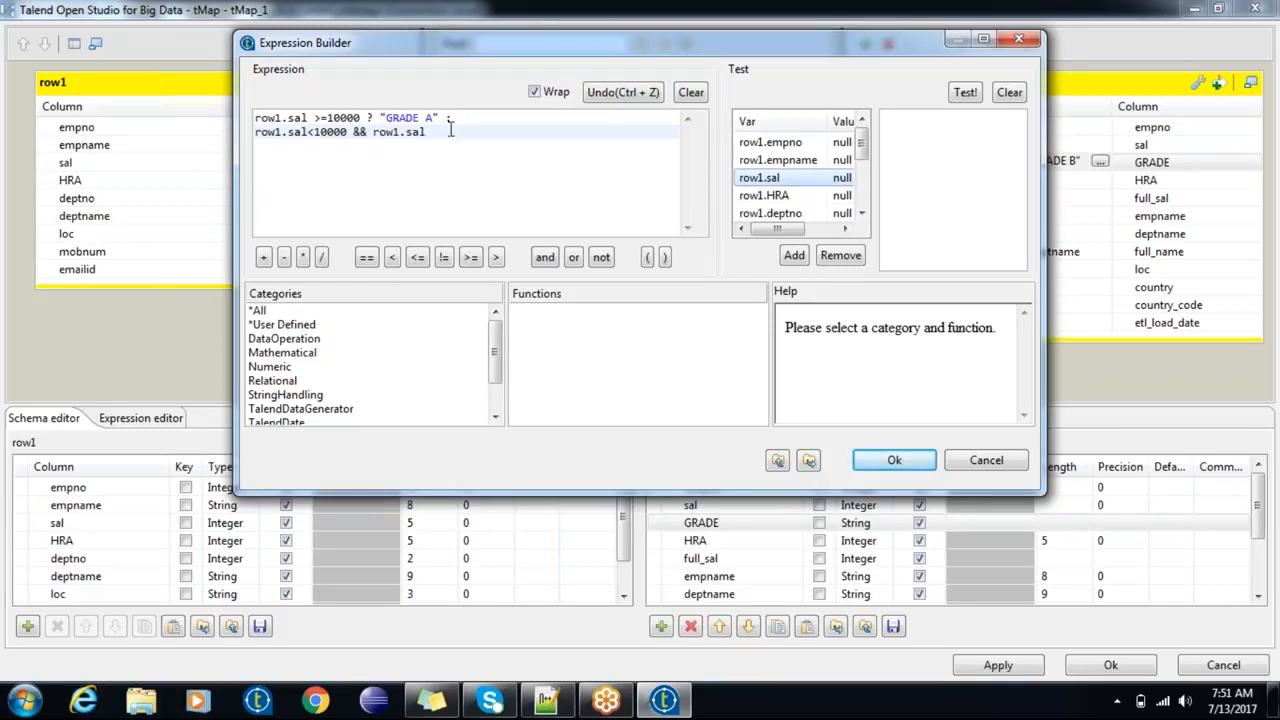
pyautogui.click(470, 257)
pyautogui.write('5000')
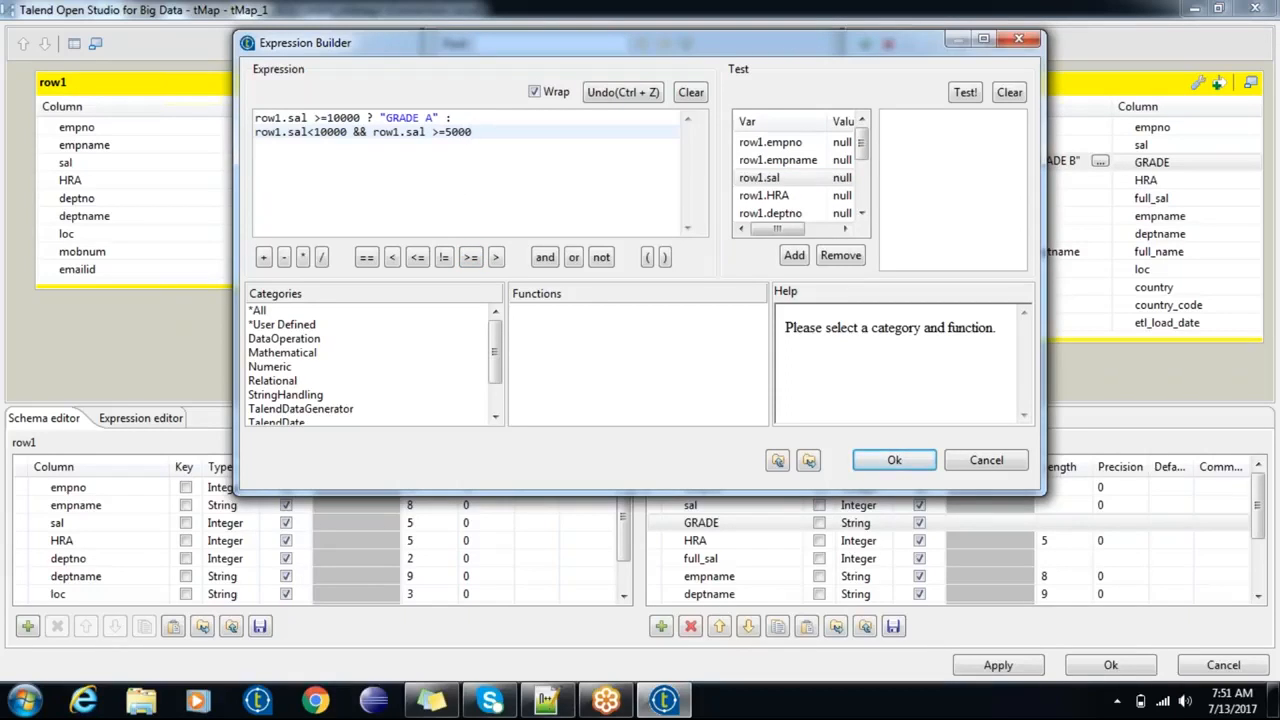
# Step: Make the second condition return "GRADE B" and start a new line for the remaining alternative
pyautogui.write('?')
pyautogui.press('BackSpace')
pyautogui.write('?  "GRADE B" :')
pyautogui.press('Return')
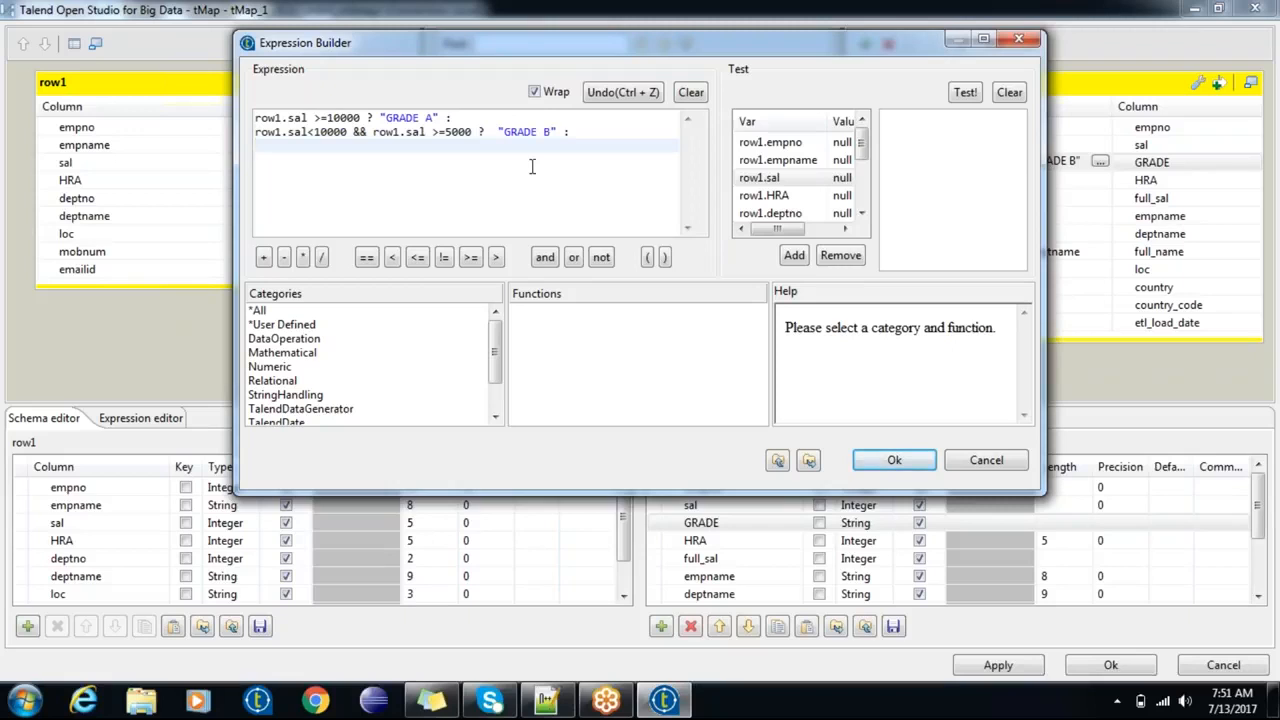
# Step: Set "GRADE C" as the final alternative of the GRADE expression and accept both the expression and the tMap_1 mapping
pyautogui.write('""')
pyautogui.press('Left')
pyautogui.write('grade')
pyautogui.press('BackSpace')
pyautogui.press('BackSpace')
pyautogui.press('BackSpace')
pyautogui.press('BackSpace')
pyautogui.press('BackSpace')
pyautogui.write('GRADE C')
pyautogui.click(321, 118)
pyautogui.write('=')
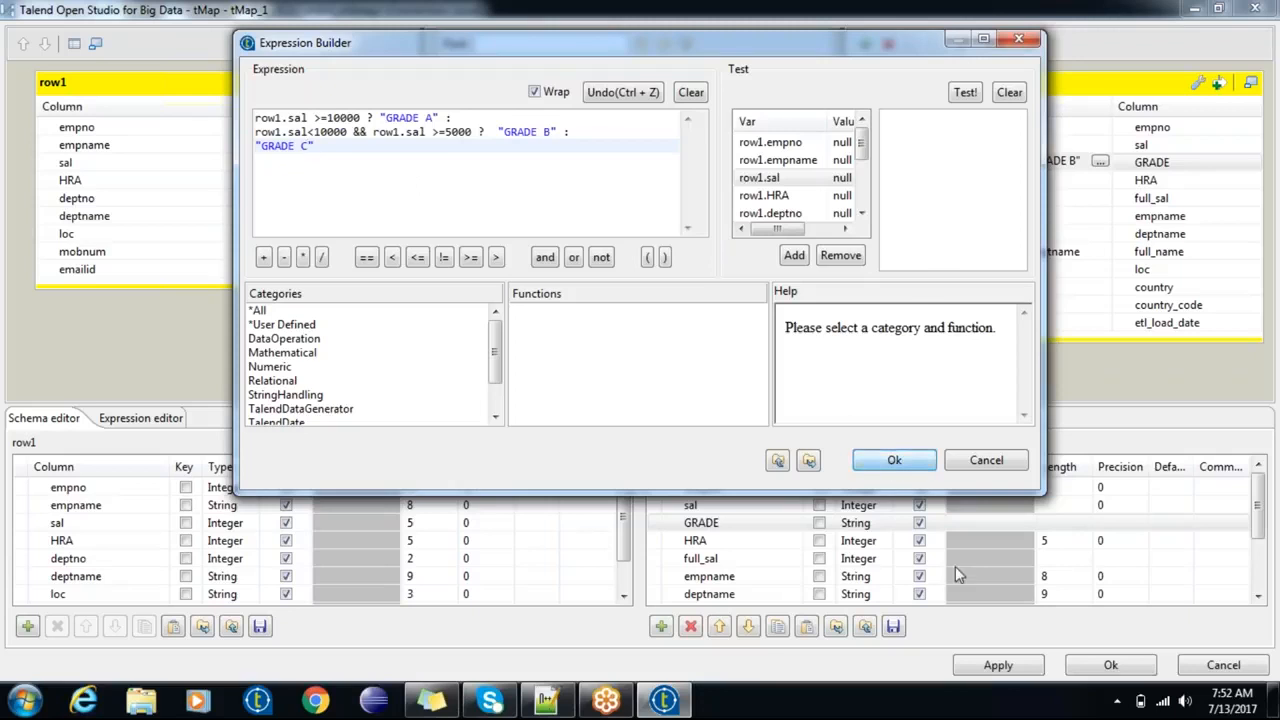
pyautogui.press('Return')
pyautogui.click(1110, 665)
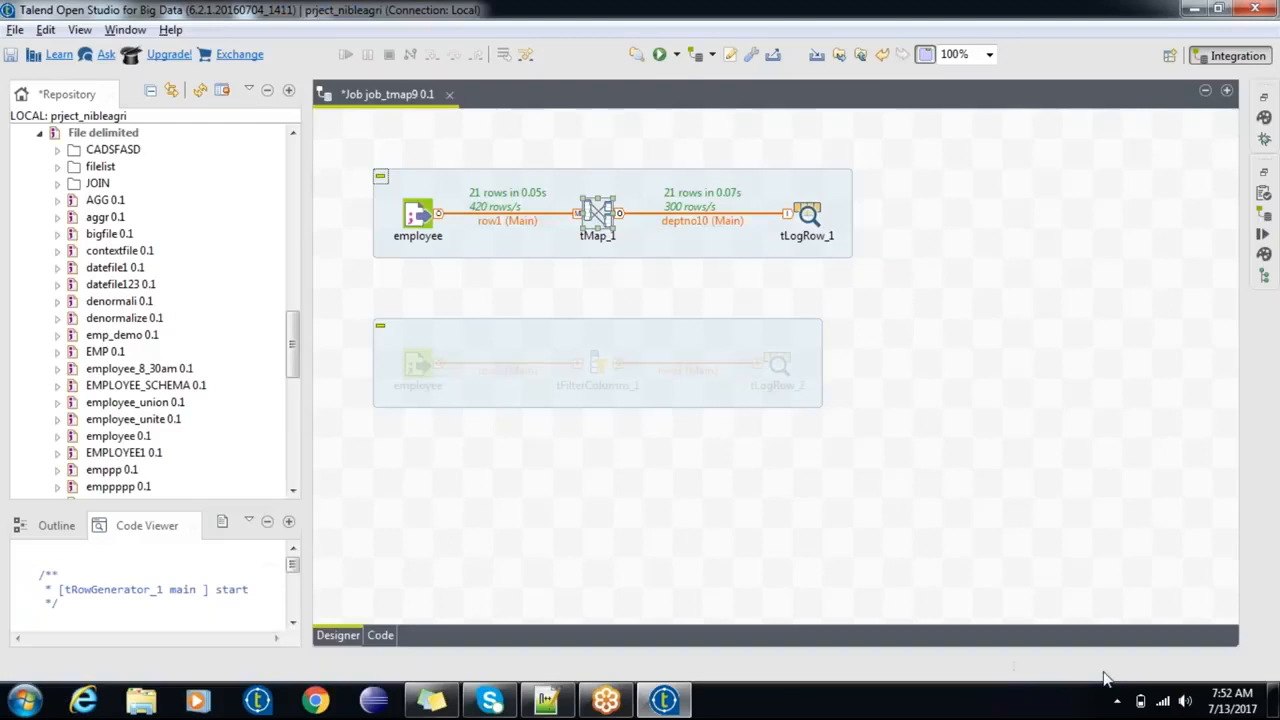
# Step: Run job_tmap9 and replace the contents of new 8 in Notepad++ with the complete run output
pyautogui.press('F6')
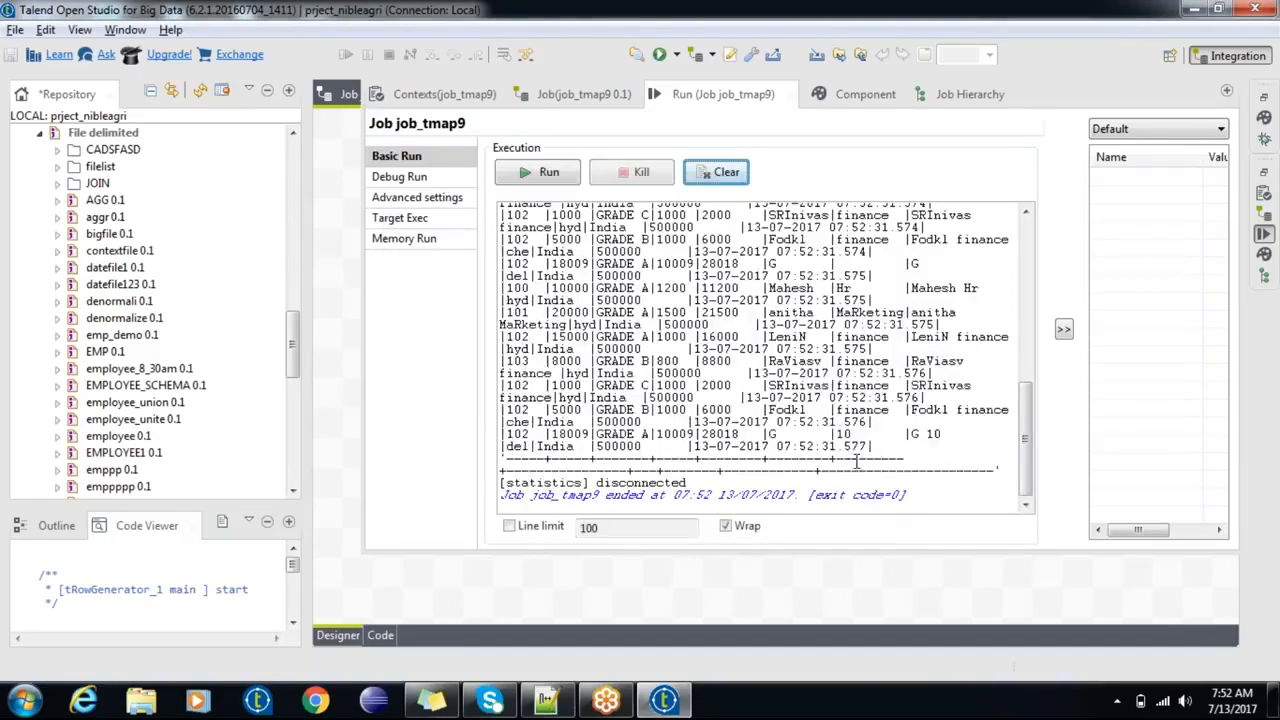
pyautogui.hotkey('ctrl', 'a')
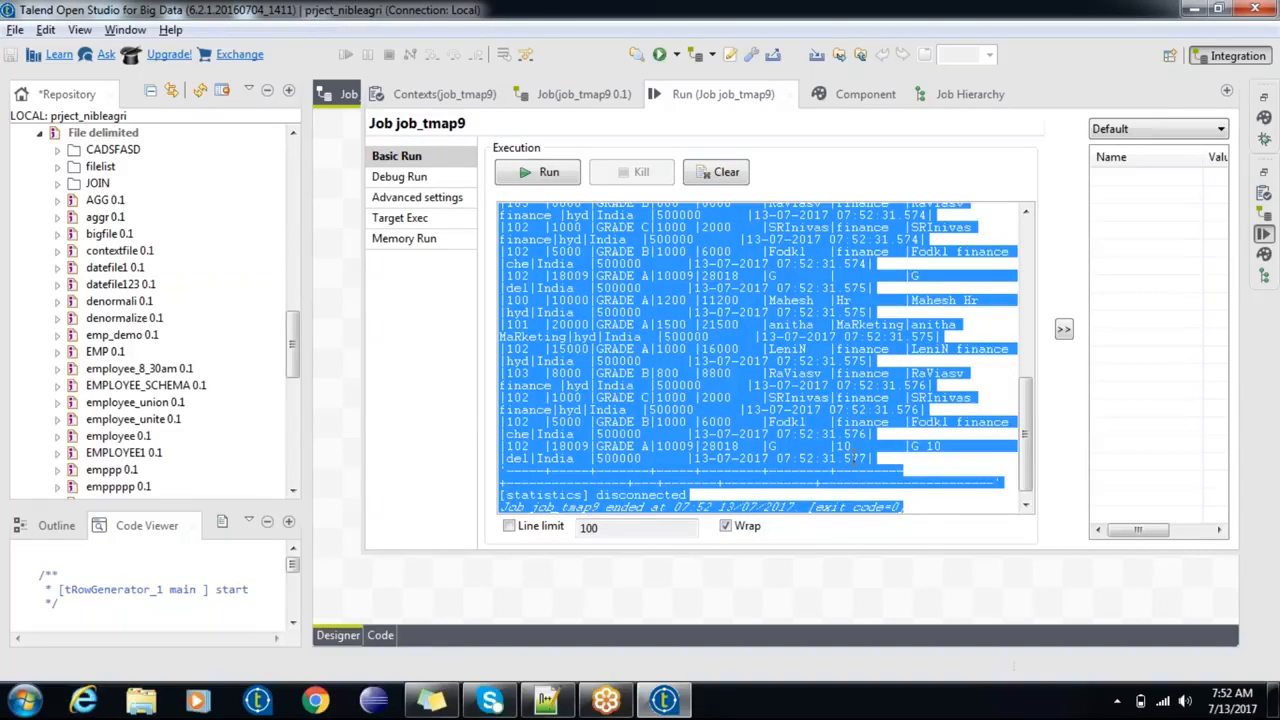
pyautogui.click(548, 702)
pyautogui.hotkey('ctrl', 'a')
pyautogui.press('Delete')
pyautogui.hotkey('ctrl', 'v')
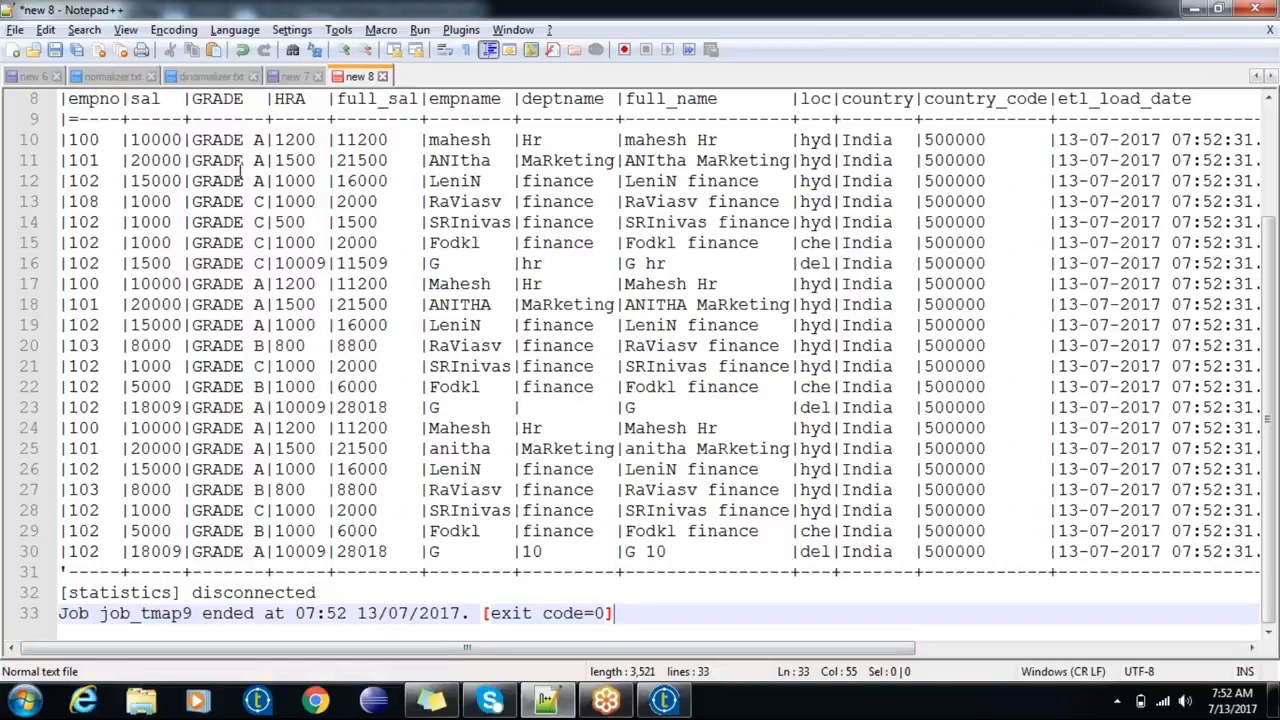
# Step: Check the GRADE values against sal in several rows of the pasted output, covering both GRADE C and GRADE B
pyautogui.click(162, 202)
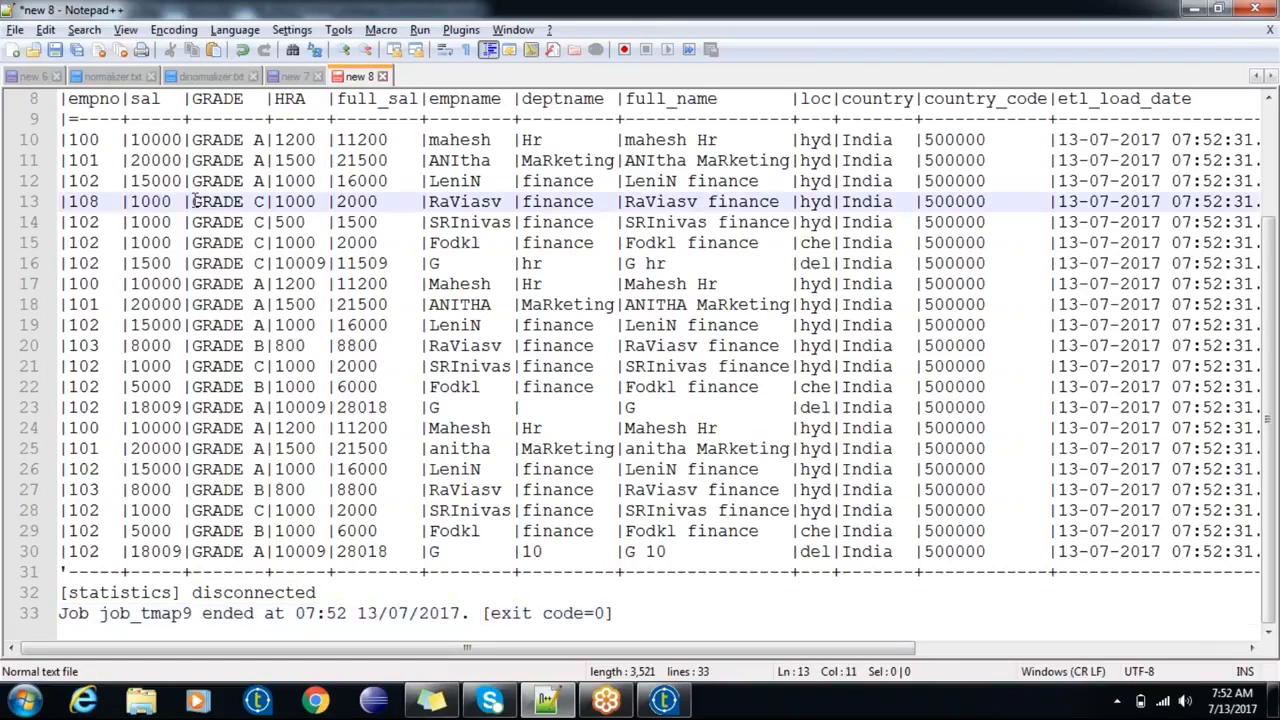
pyautogui.click(235, 263)
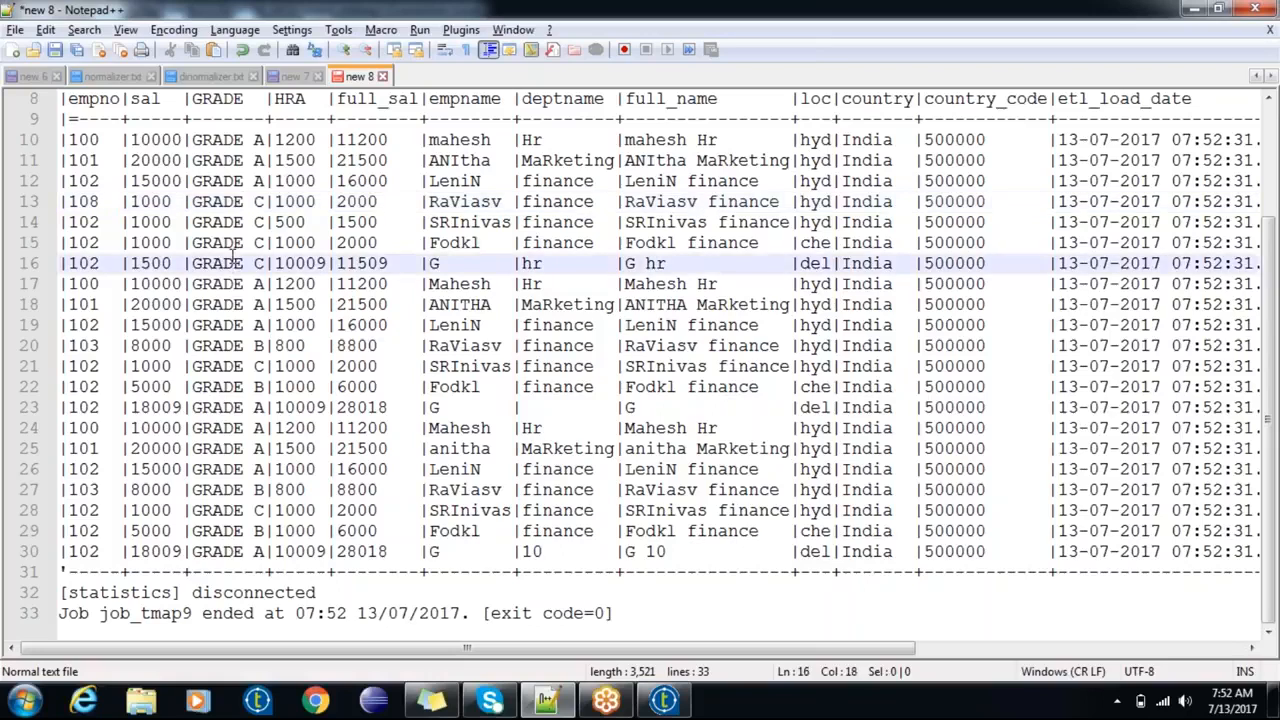
pyautogui.click(226, 345)
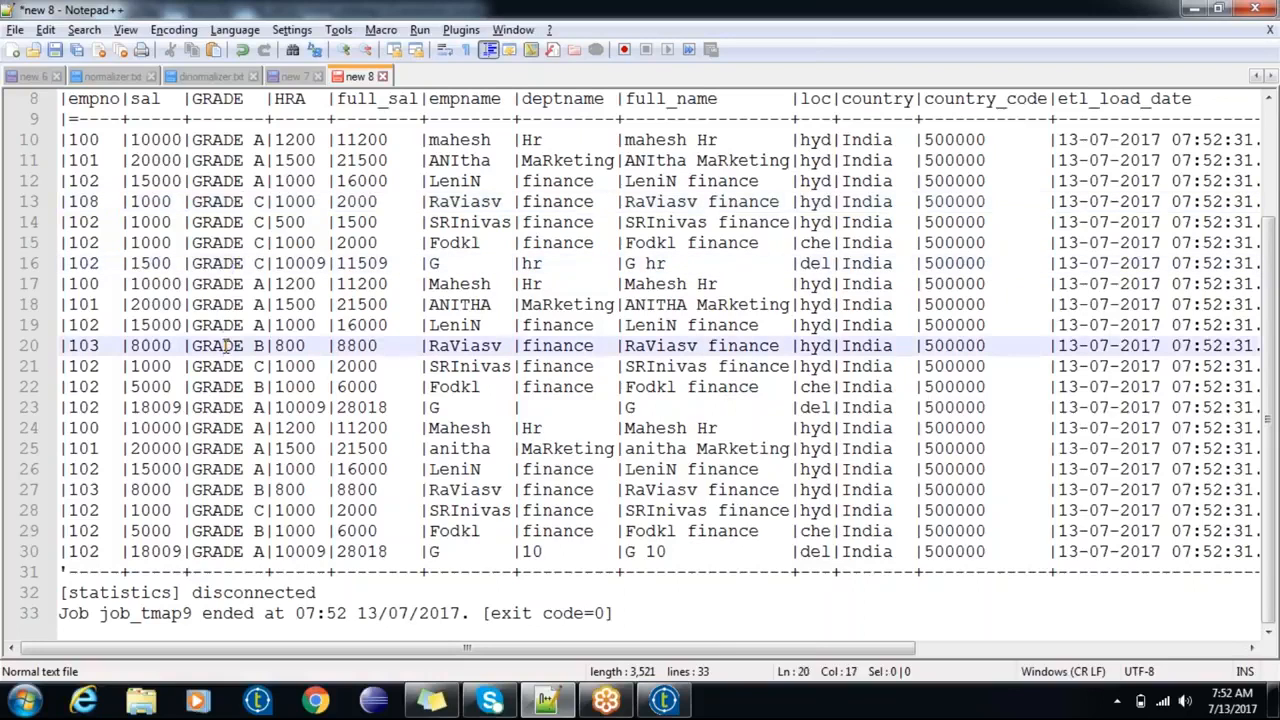
pyautogui.click(222, 387)
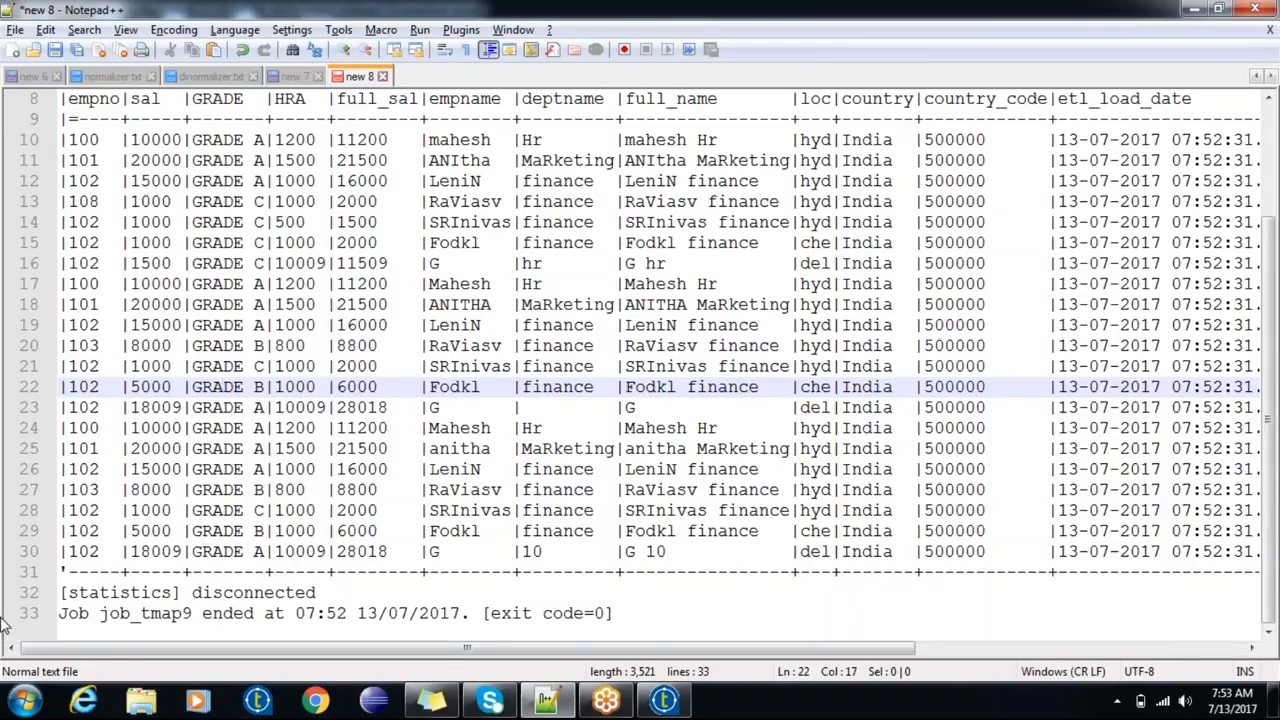
# Step: Switch back to Talend, open the tMap_1 mapping and set the deptno10 HRA column to BigDecimal with a precision of 2
pyautogui.click(664, 700)
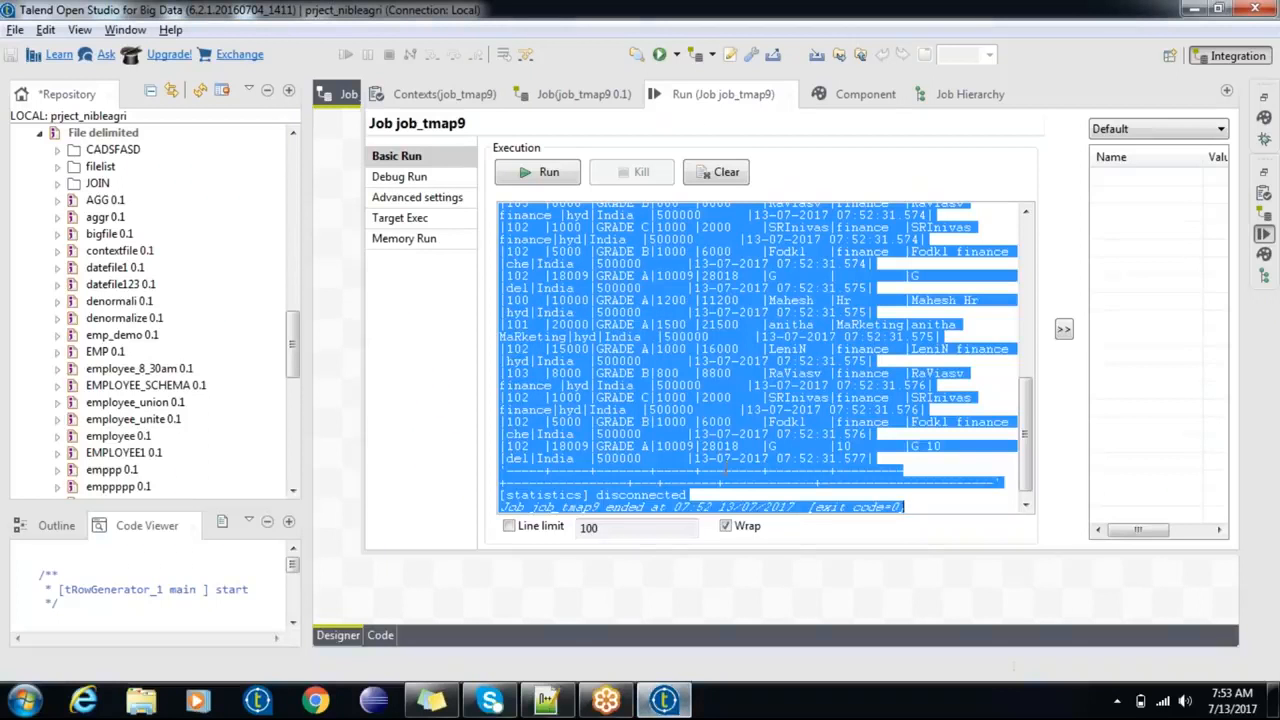
pyautogui.click(657, 579)
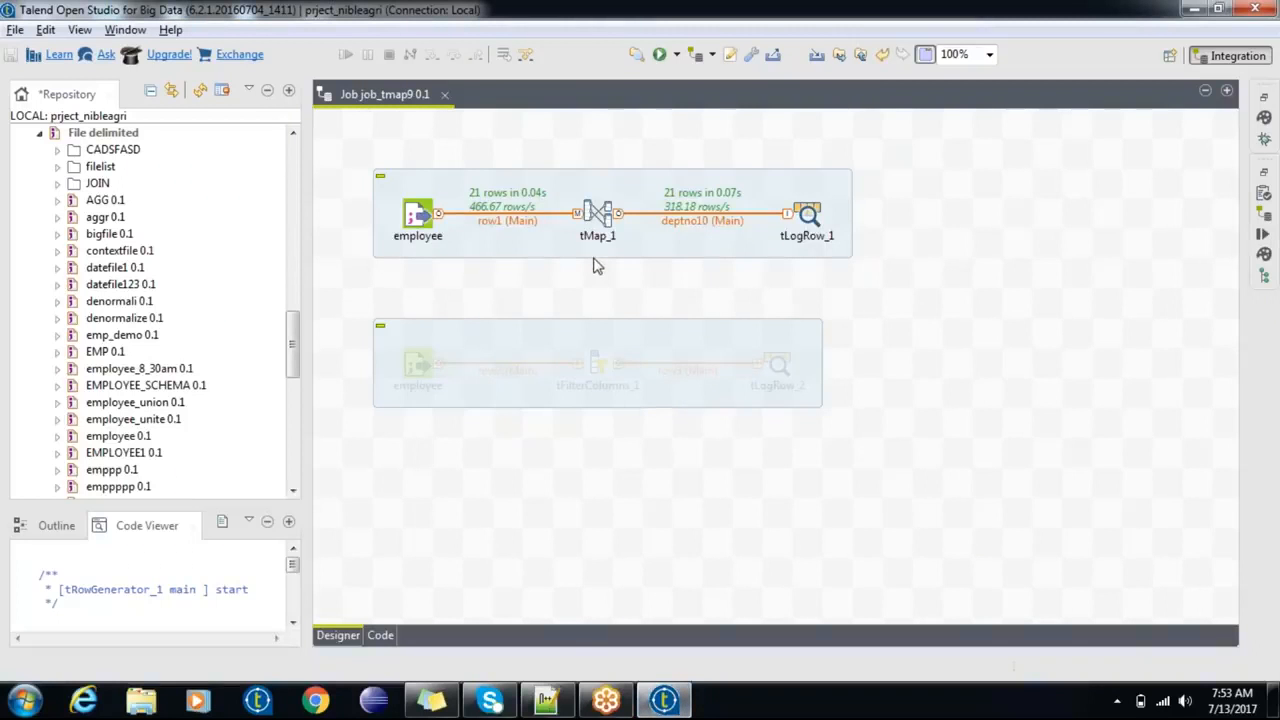
pyautogui.doubleClick(603, 217)
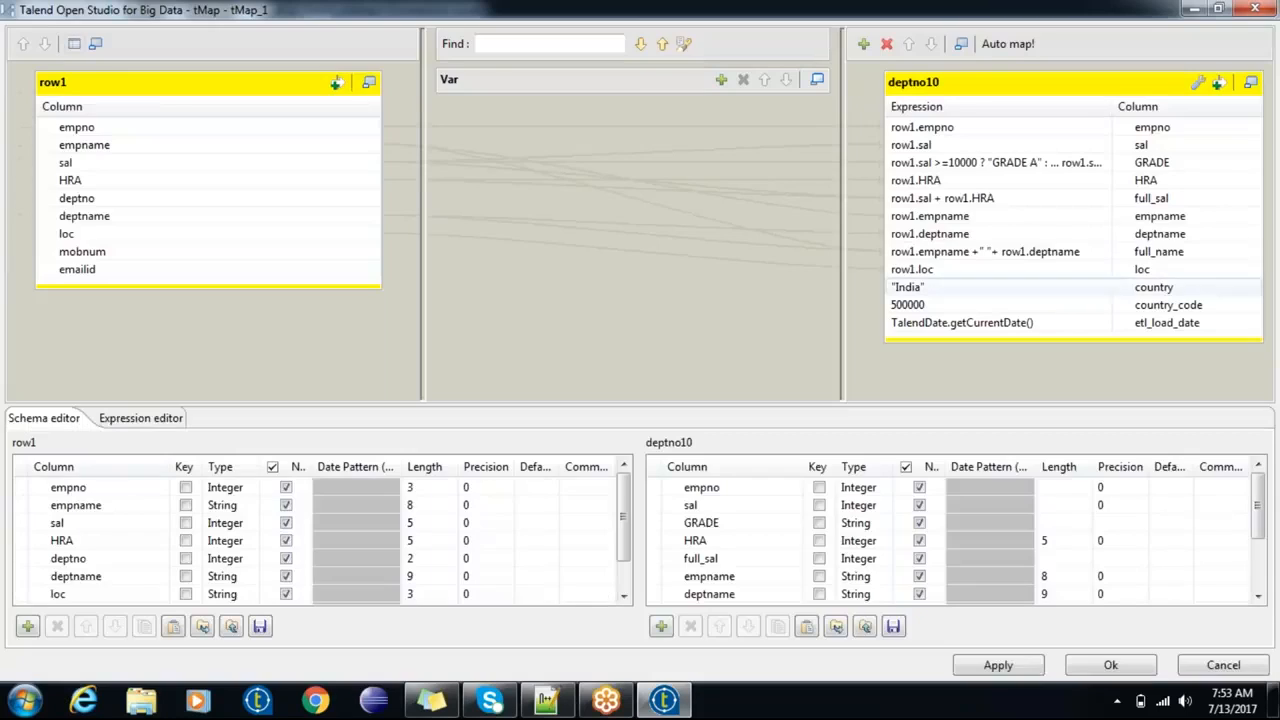
pyautogui.click(862, 540)
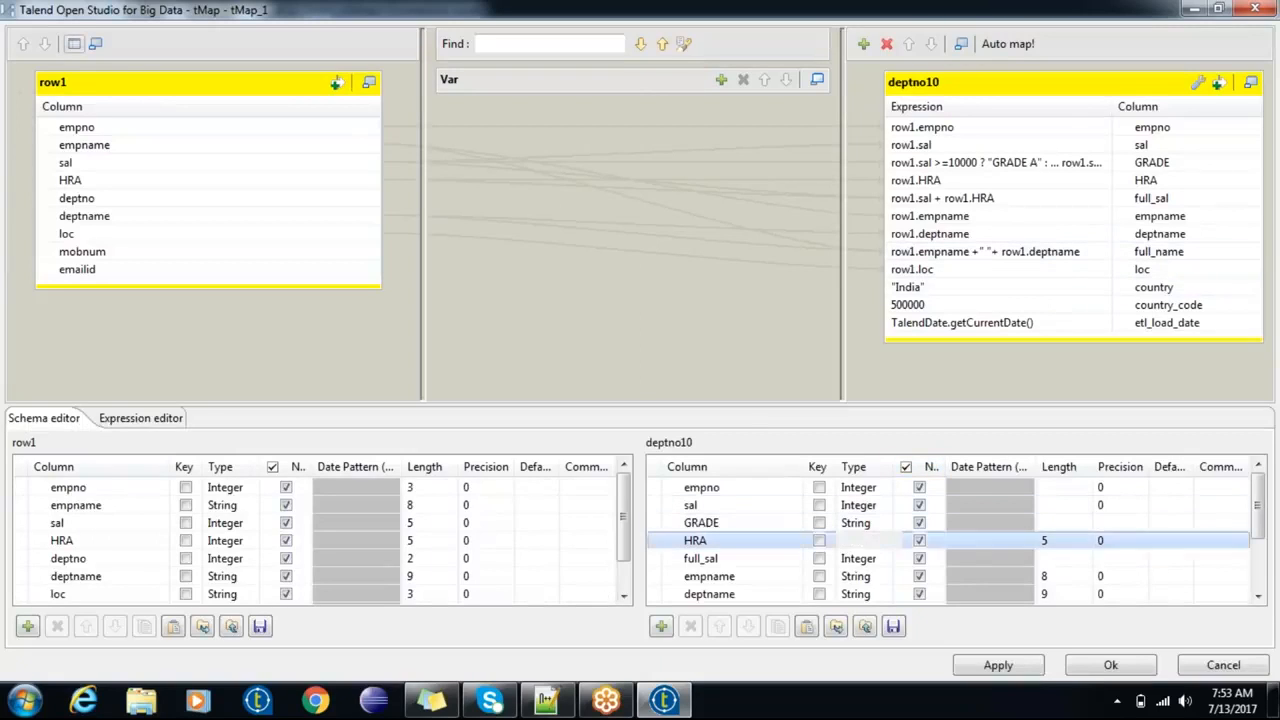
pyautogui.click(894, 540)
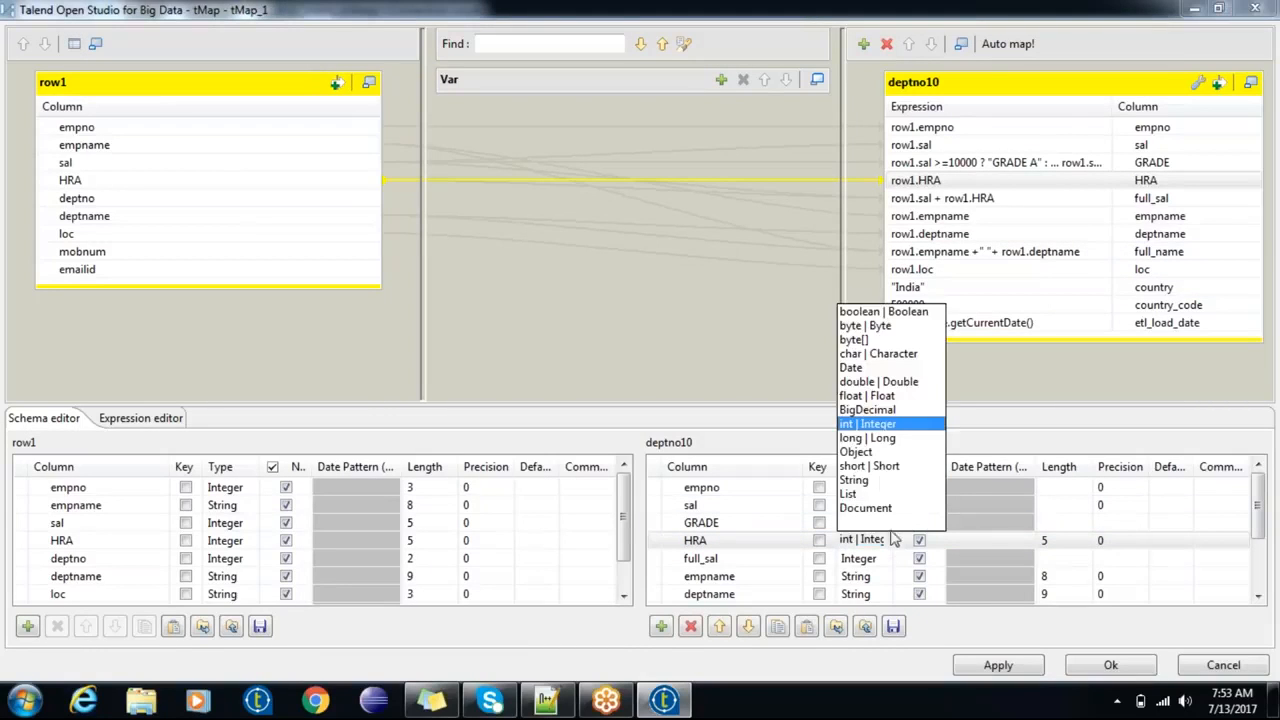
pyautogui.click(867, 409)
pyautogui.click(1125, 542)
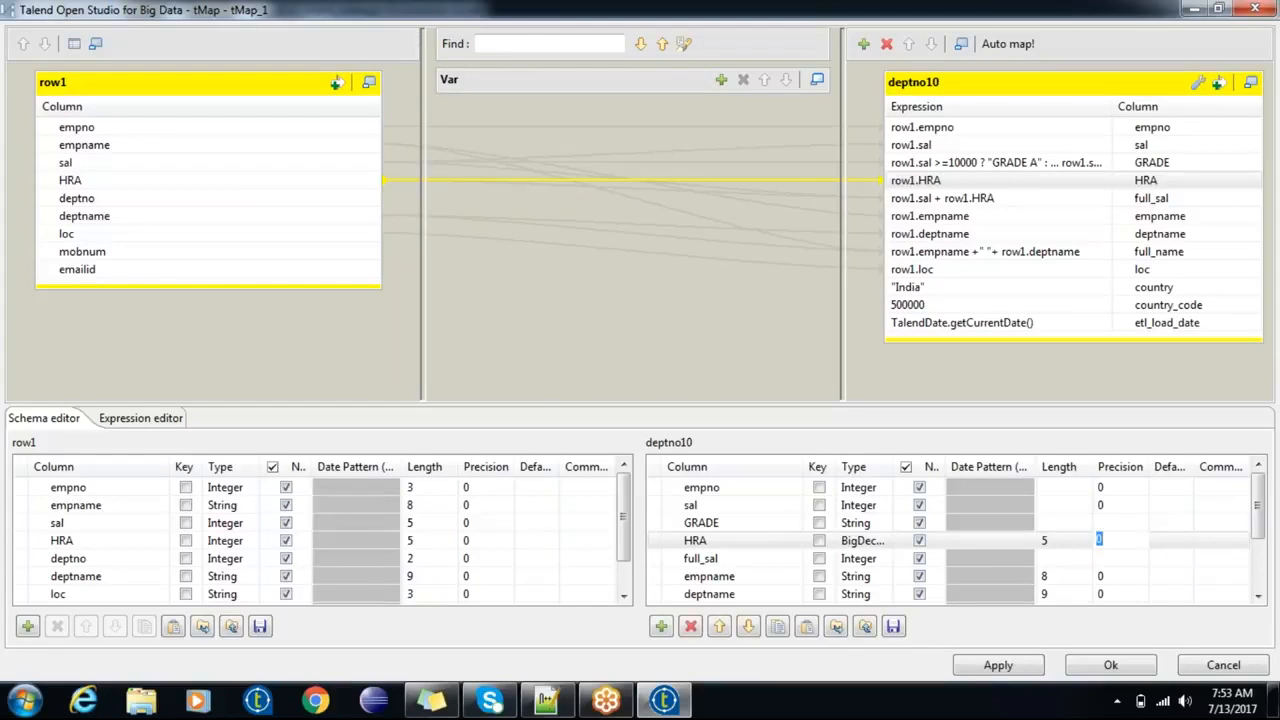
pyautogui.write('2')
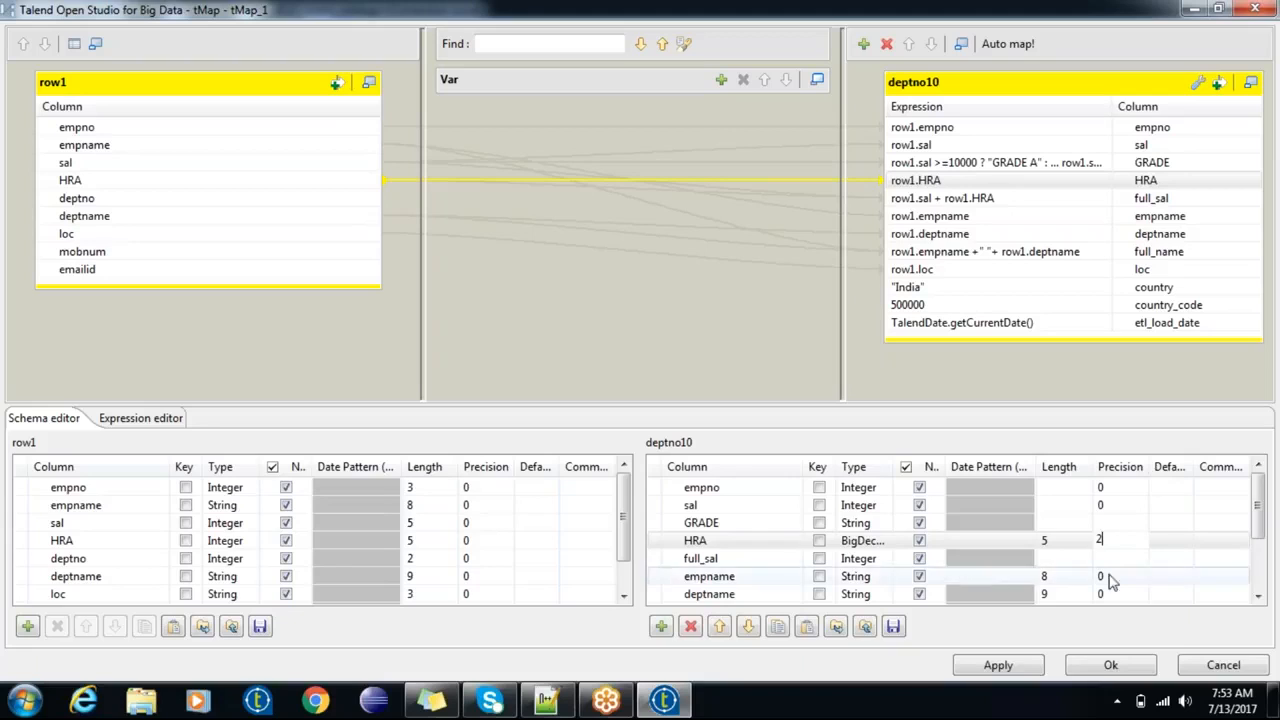
pyautogui.click(1078, 545)
pyautogui.click(1120, 540)
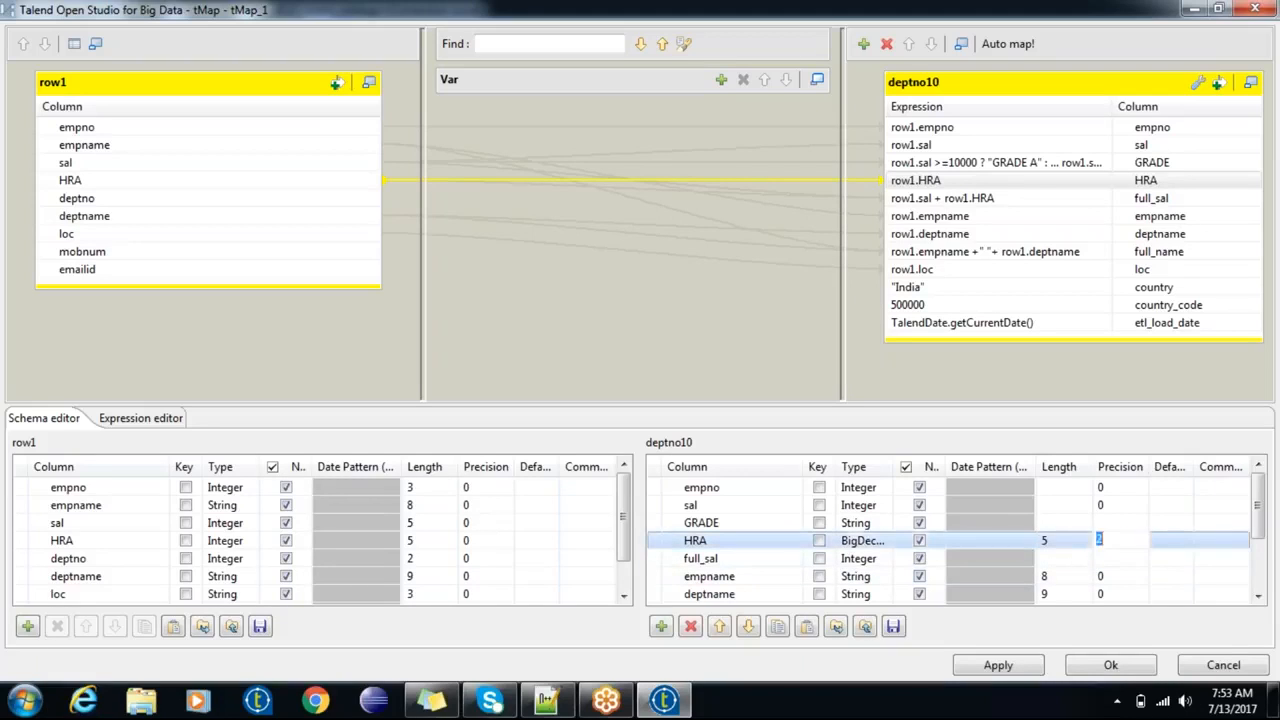
pyautogui.click(1064, 547)
pyautogui.click(1107, 545)
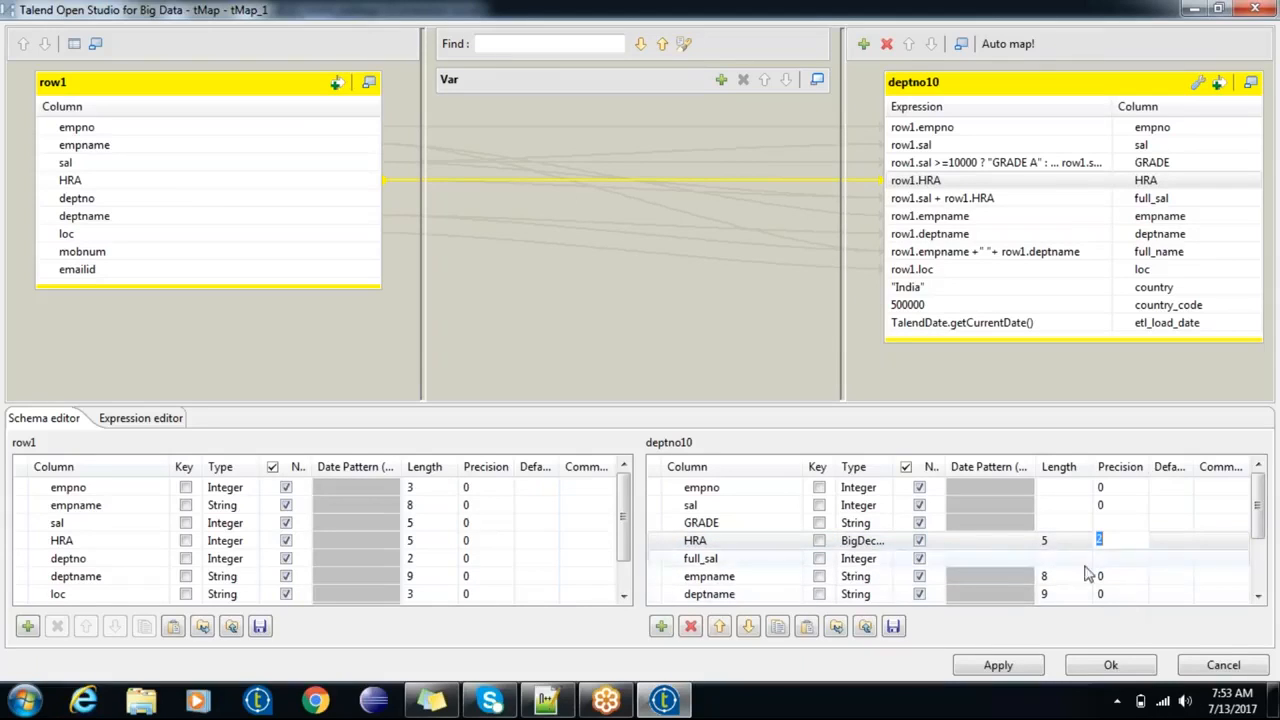
# Step: Change the deptno10 HRA column's type back to Integer
pyautogui.click(873, 544)
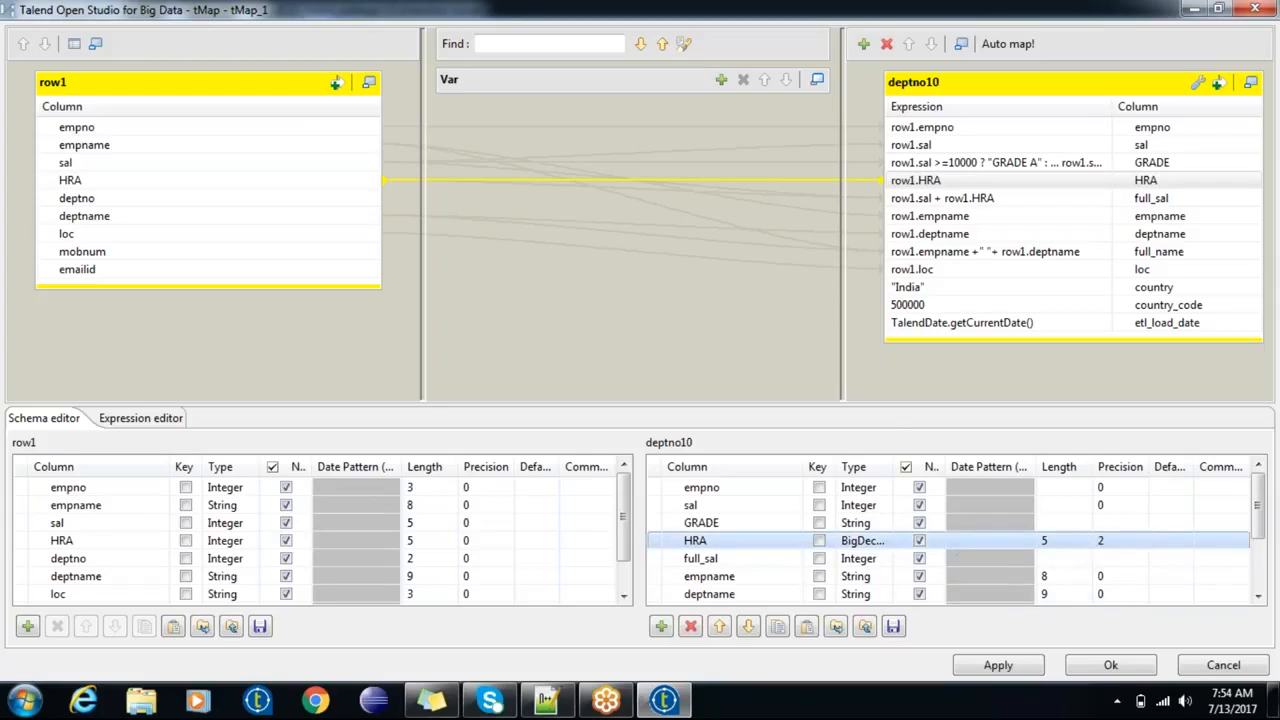
pyautogui.click(894, 541)
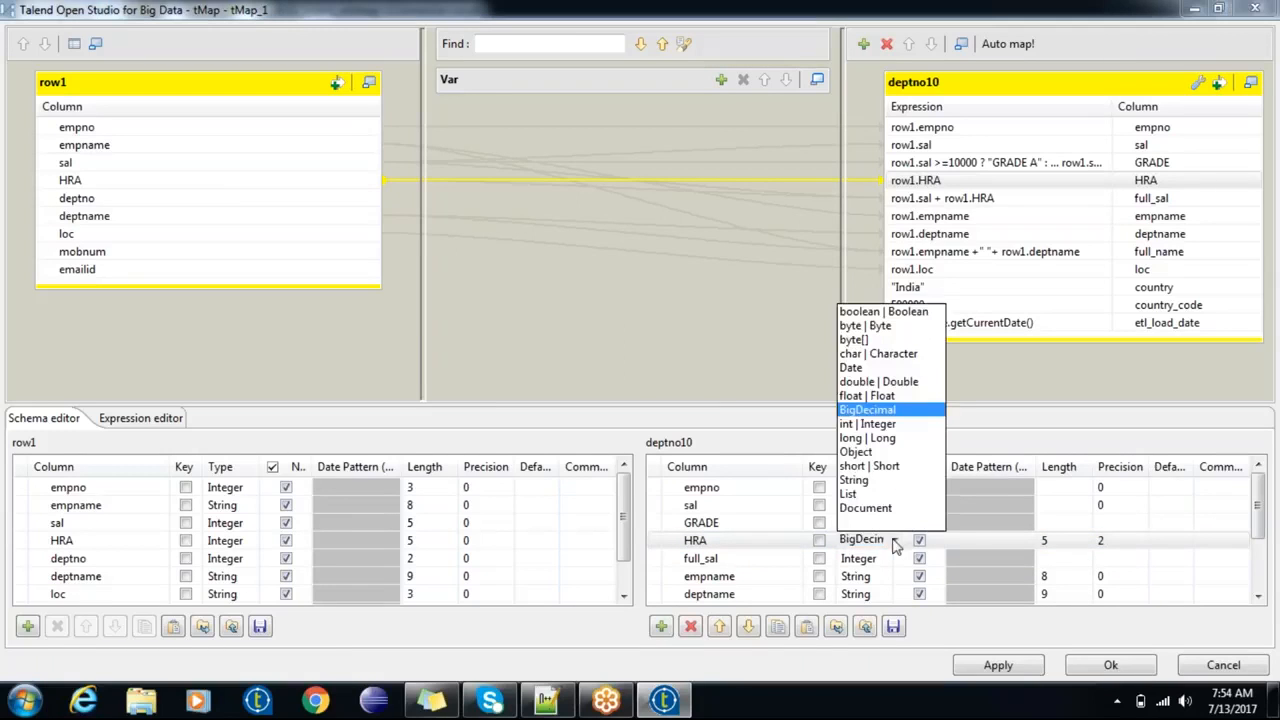
pyautogui.click(868, 424)
pyautogui.click(997, 200)
pyautogui.click(997, 215)
pyautogui.click(997, 233)
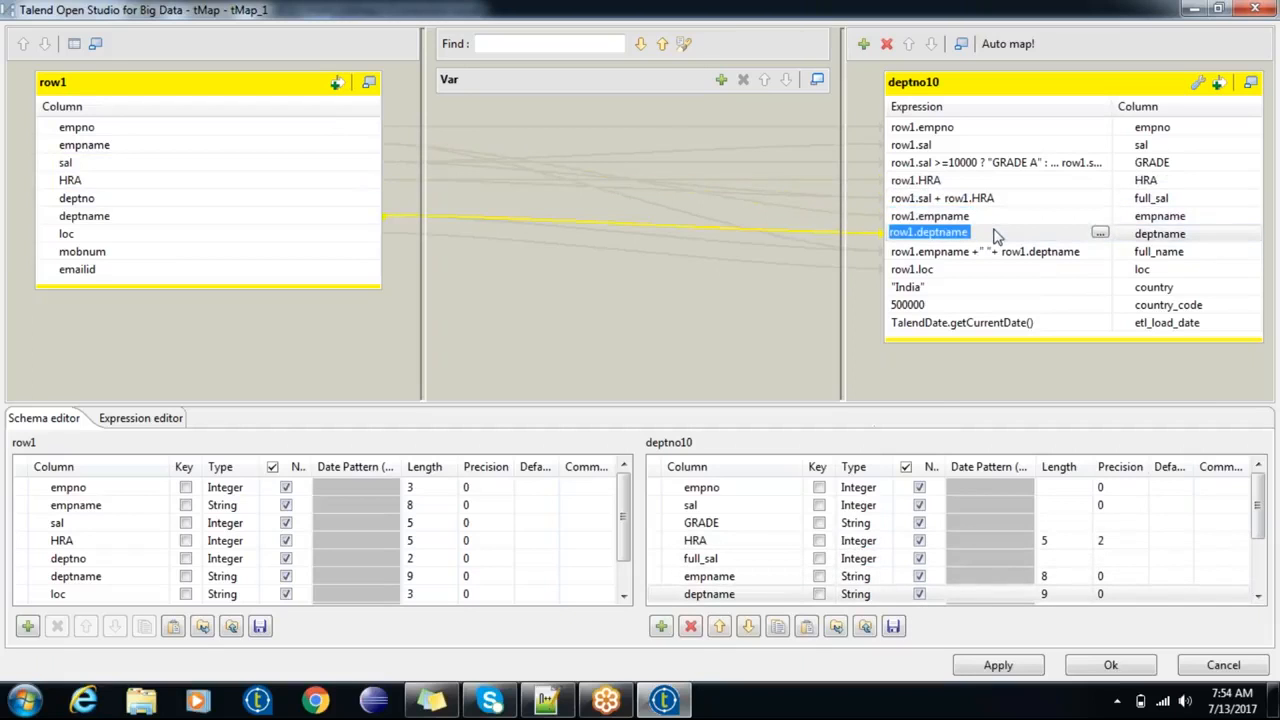
# Step: Review the nested GRADE expression in the Expression Builder and close it
pyautogui.click(1046, 163)
pyautogui.click(1099, 163)
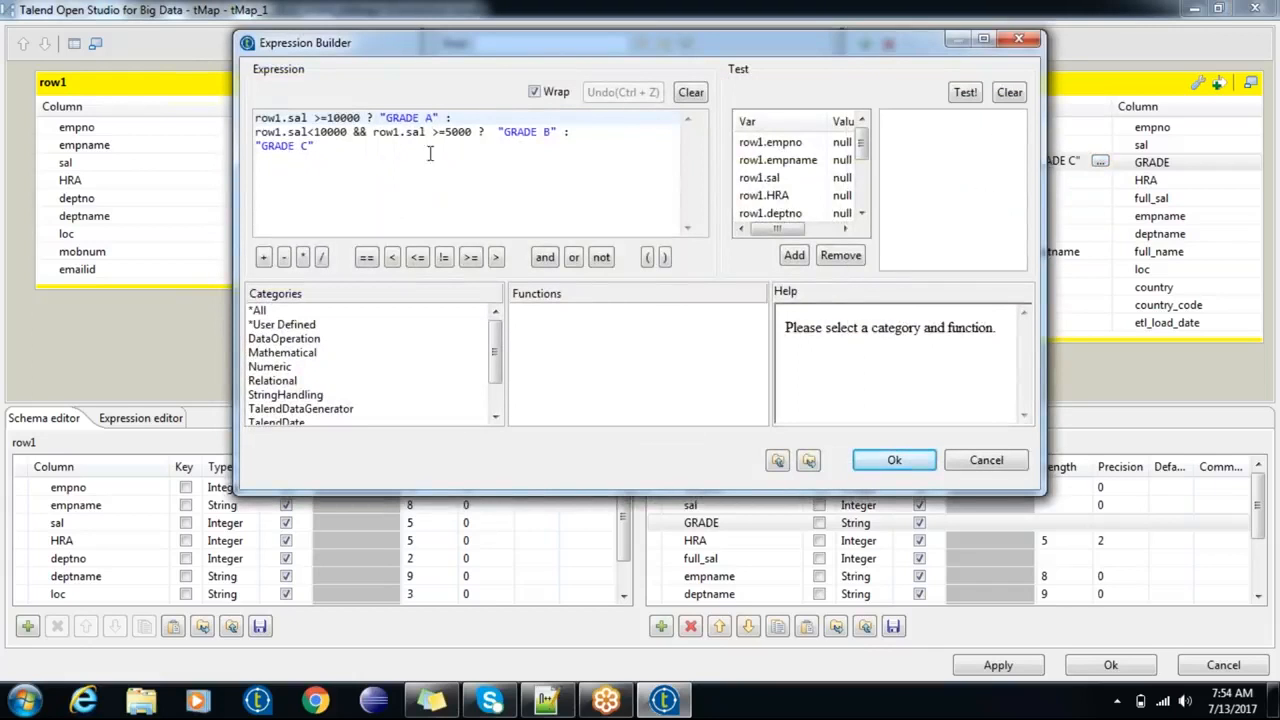
pyautogui.click(902, 465)
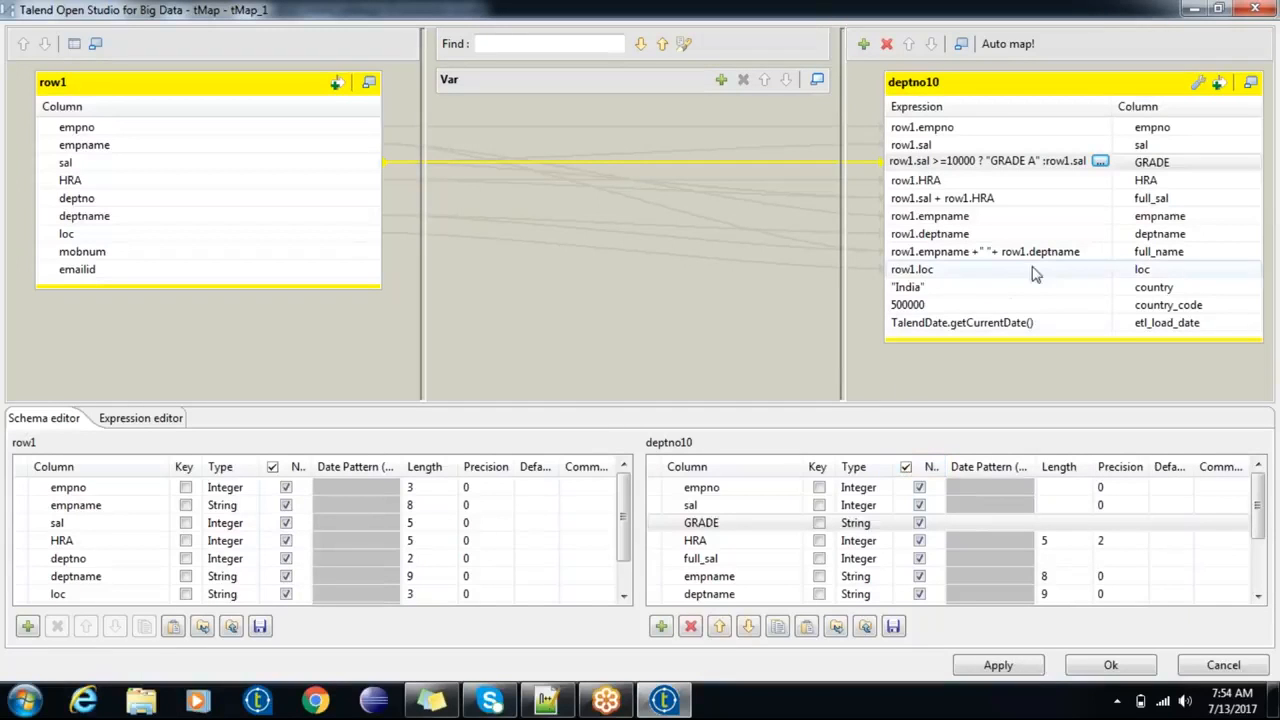
pyautogui.click(1099, 162)
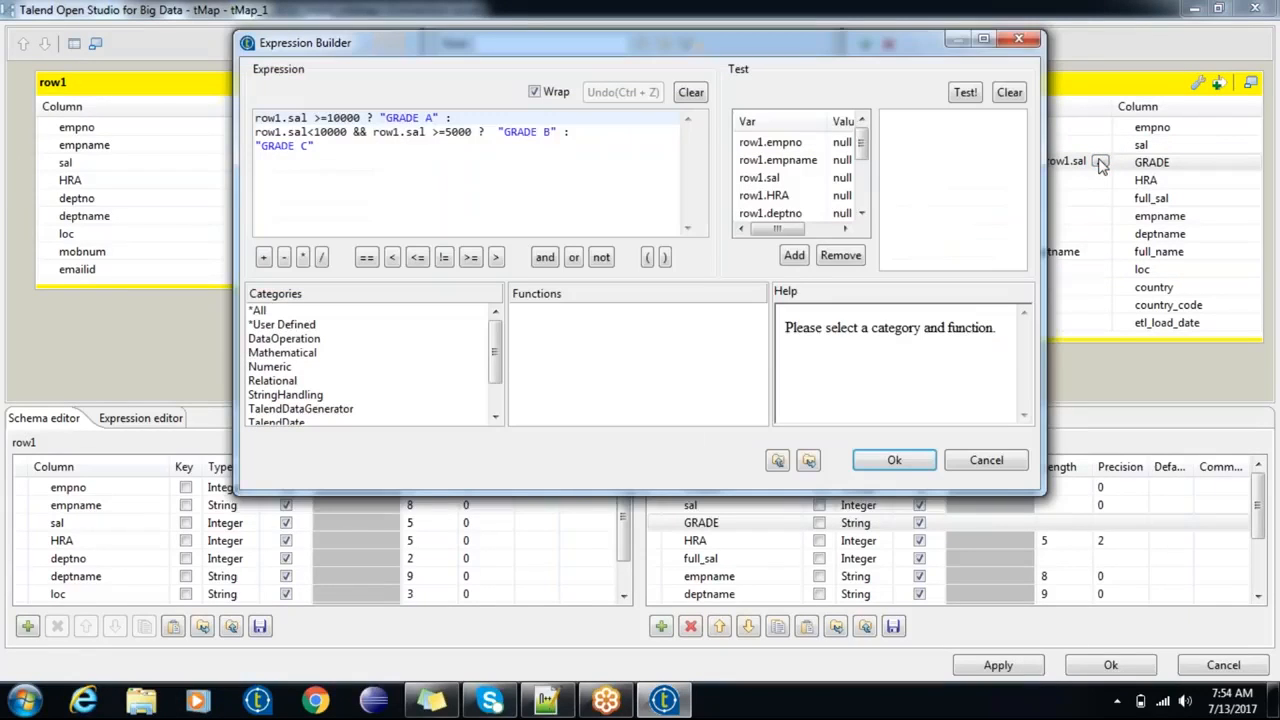
pyautogui.moveTo(444, 118); pyautogui.dragTo(378, 117)
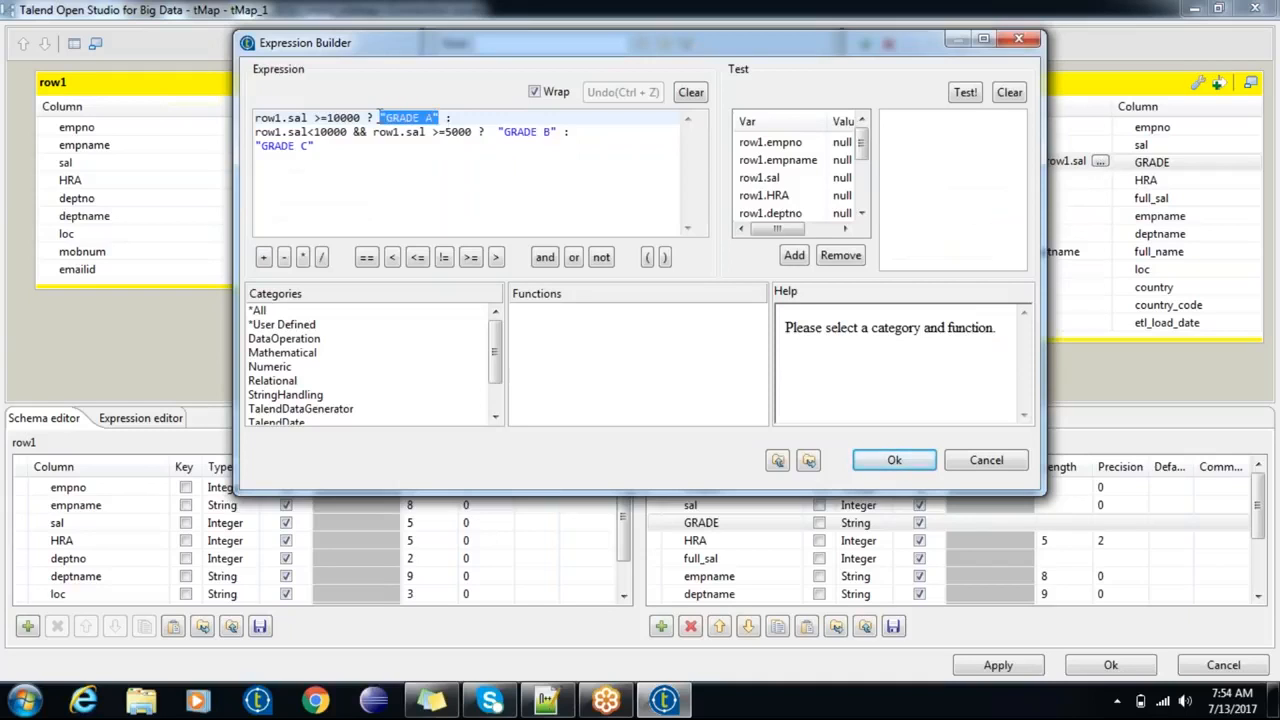
pyautogui.doubleClick(763, 195)
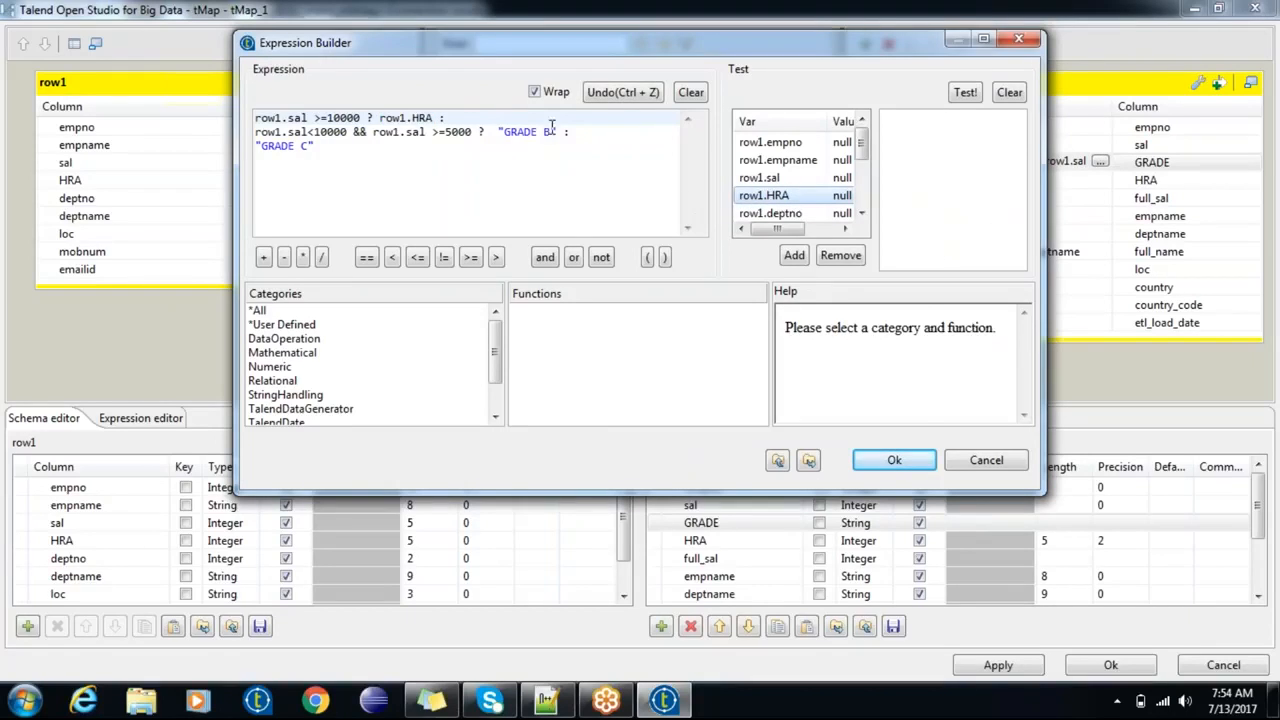
pyautogui.moveTo(557, 131); pyautogui.dragTo(498, 130)
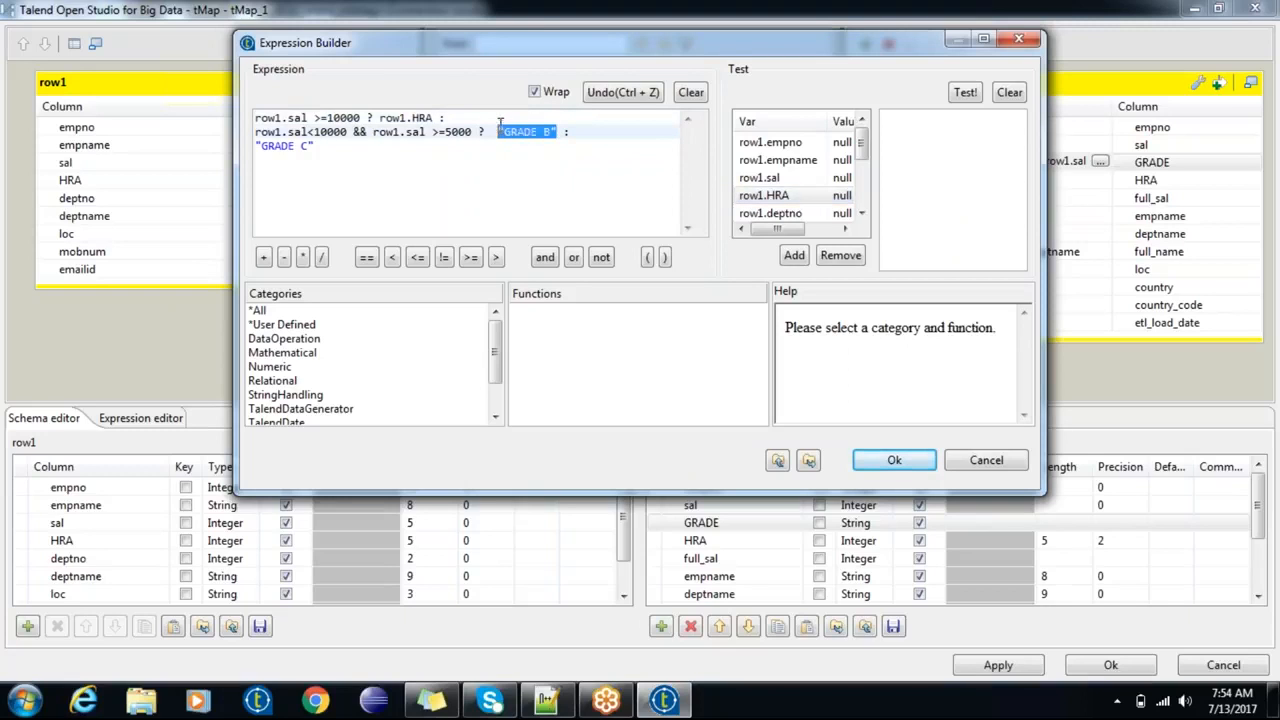
pyautogui.click(862, 213)
pyautogui.click(862, 213)
pyautogui.click(862, 213)
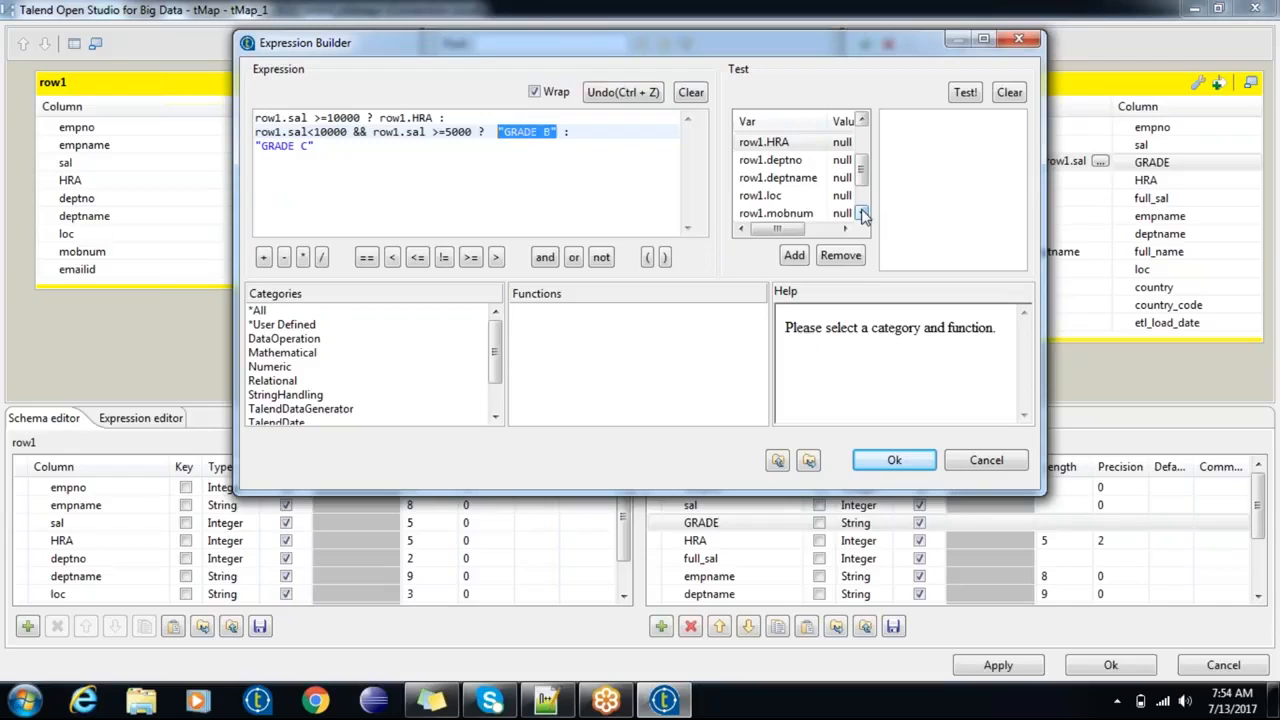
pyautogui.click(862, 213)
pyautogui.click(862, 213)
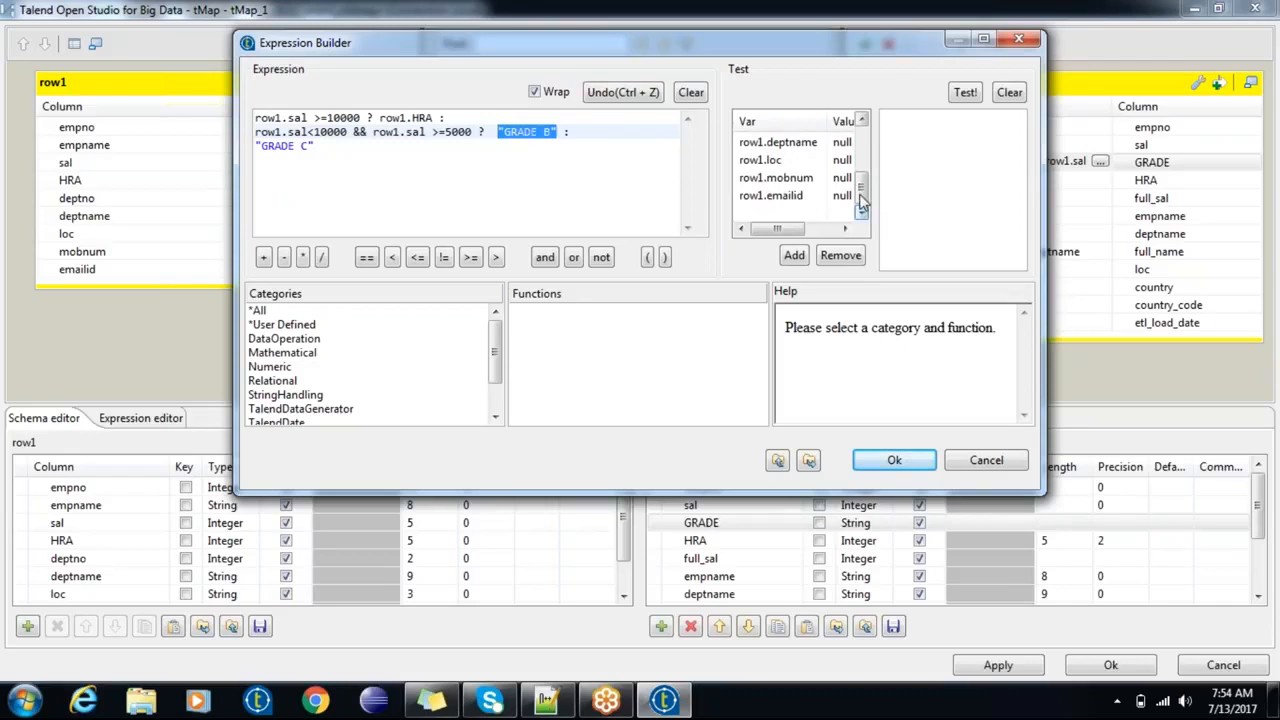
pyautogui.click(977, 460)
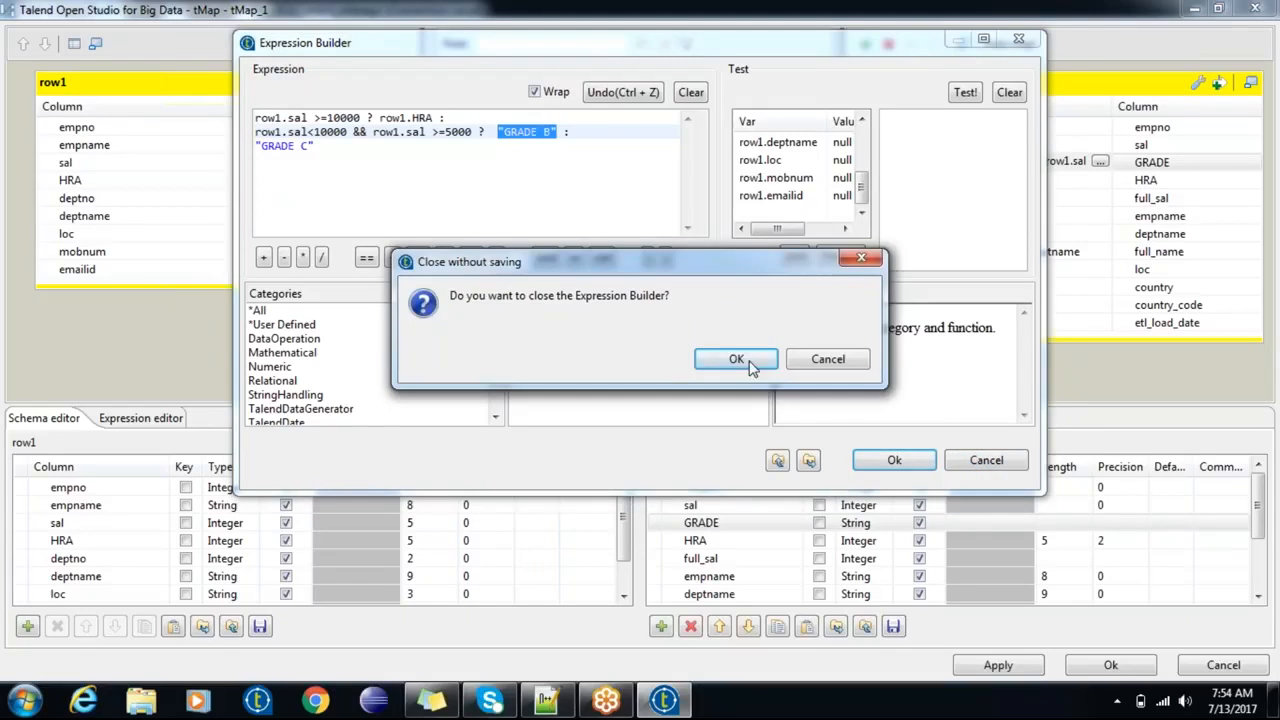
pyautogui.click(734, 360)
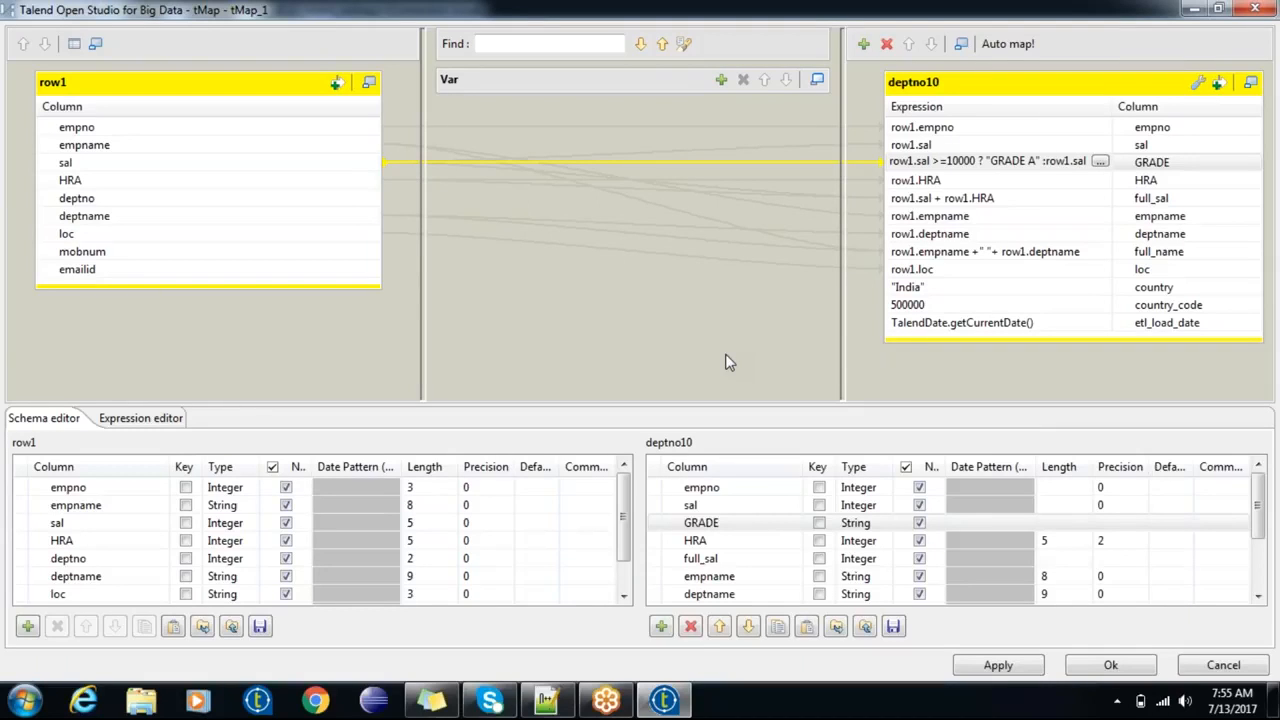
pyautogui.click(836, 522)
pyautogui.click(840, 523)
pyautogui.click(783, 528)
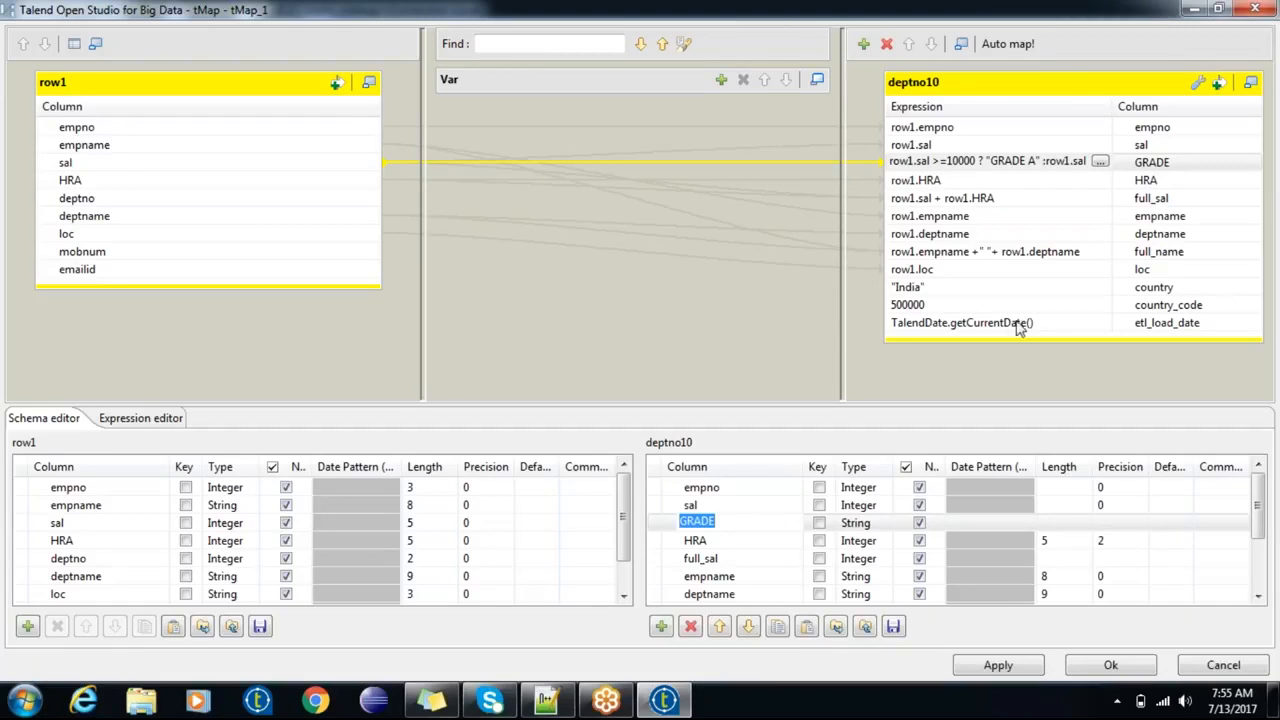
# Step: Replace "GRADE A", "GRADE B" and "GRADE C" in the GRADE expression with the numbers 1, 0 and -1
pyautogui.click(1100, 161)
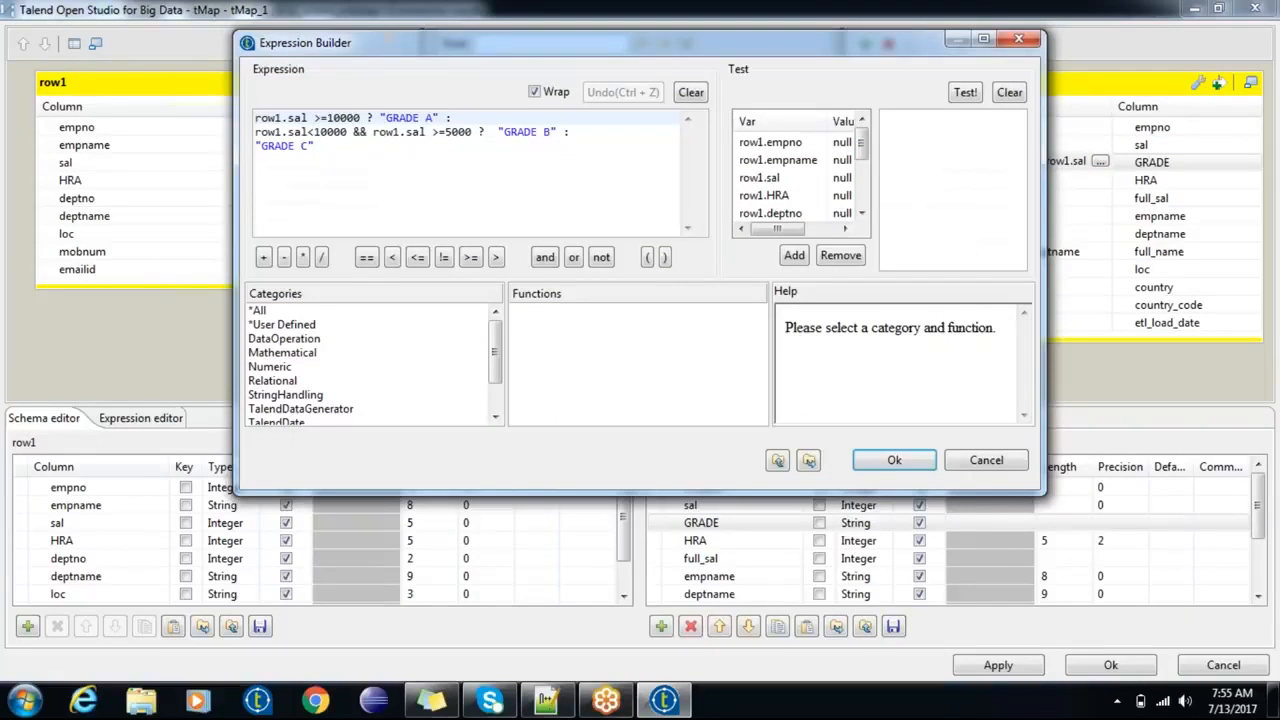
pyautogui.moveTo(440, 118); pyautogui.dragTo(380, 113)
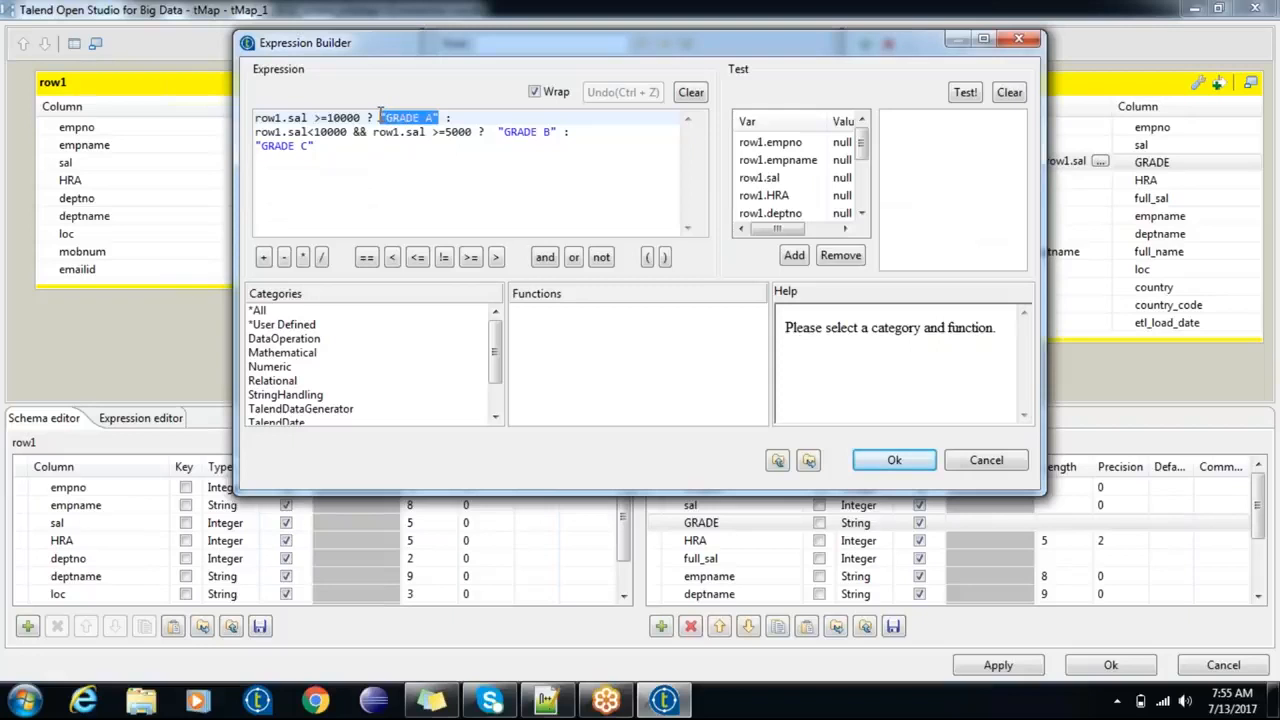
pyautogui.write('1')
pyautogui.moveTo(563, 131); pyautogui.dragTo(498, 130)
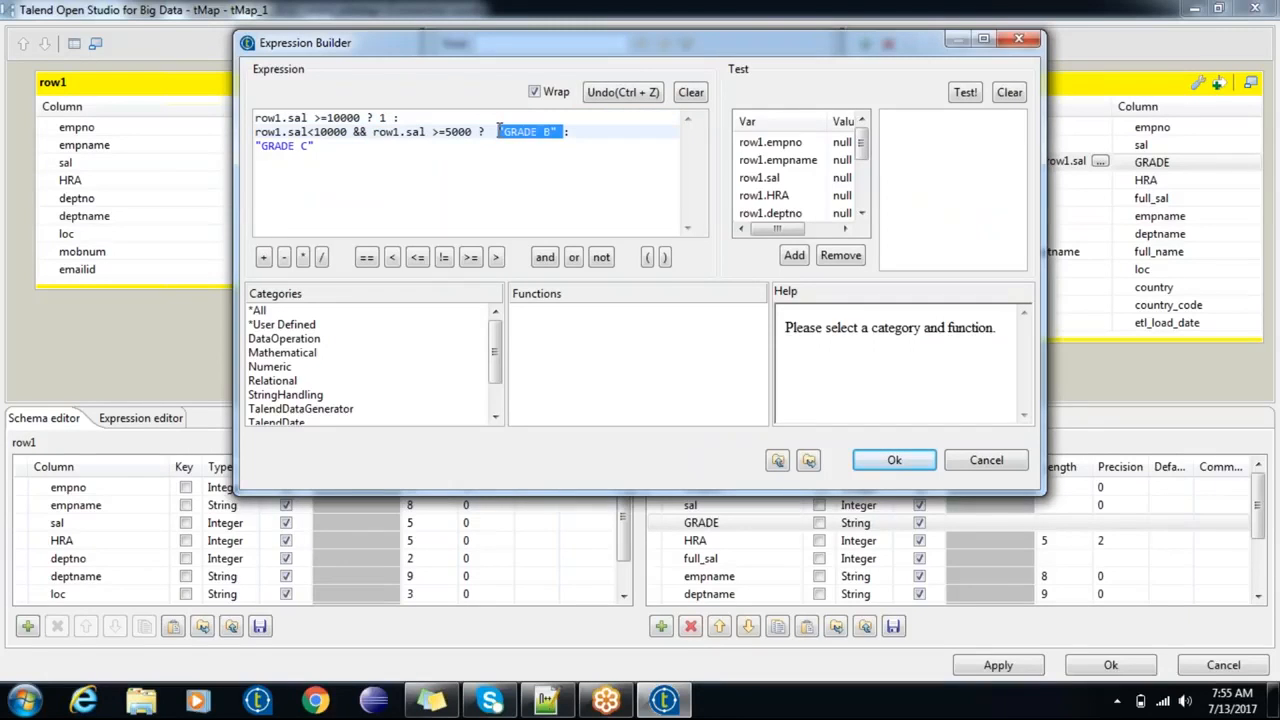
pyautogui.write('0')
pyautogui.moveTo(316, 150); pyautogui.dragTo(250, 150)
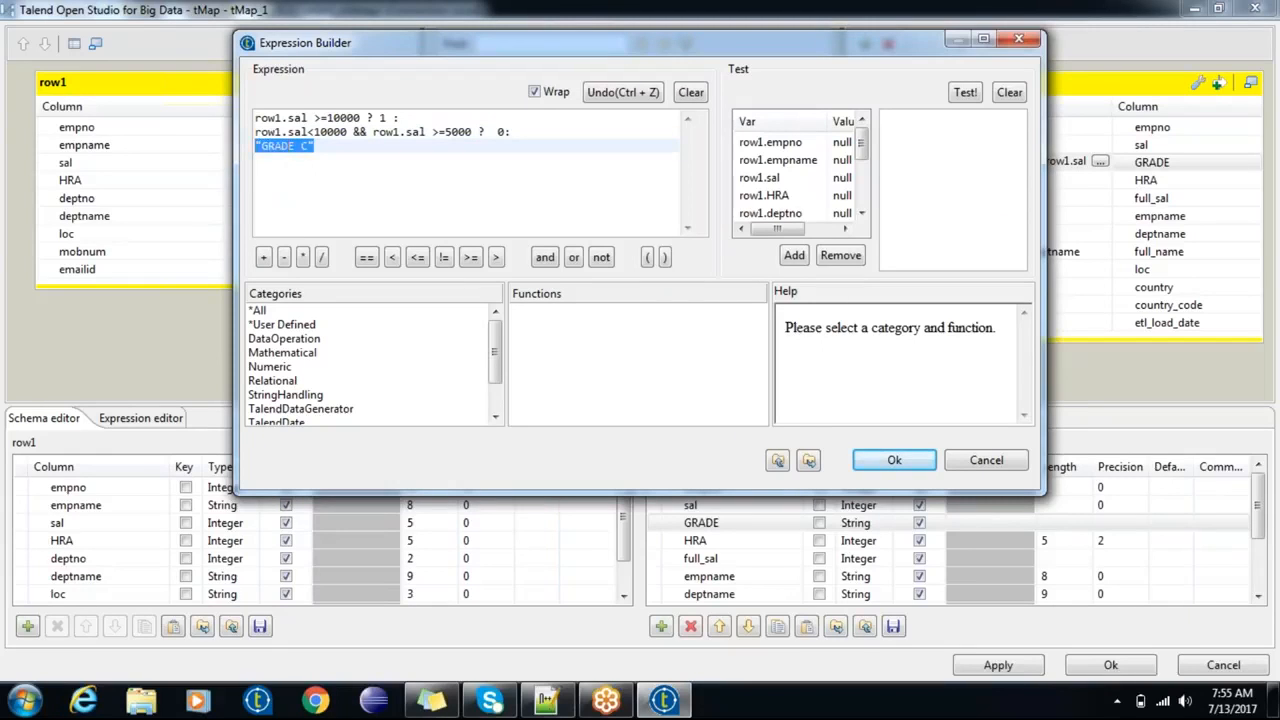
pyautogui.write('-1')
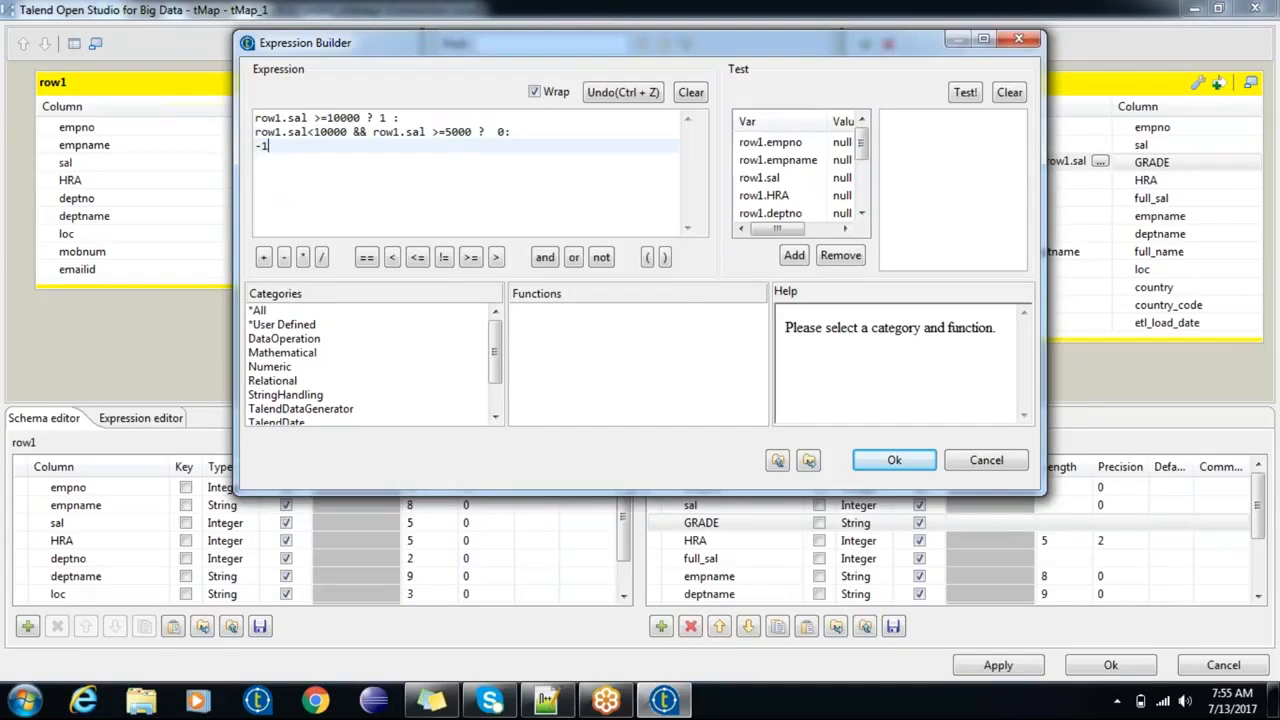
# Step: Accept the numeric GRADE expression, propagate the mapping changes and try to run job_tmap9
pyautogui.click(895, 459)
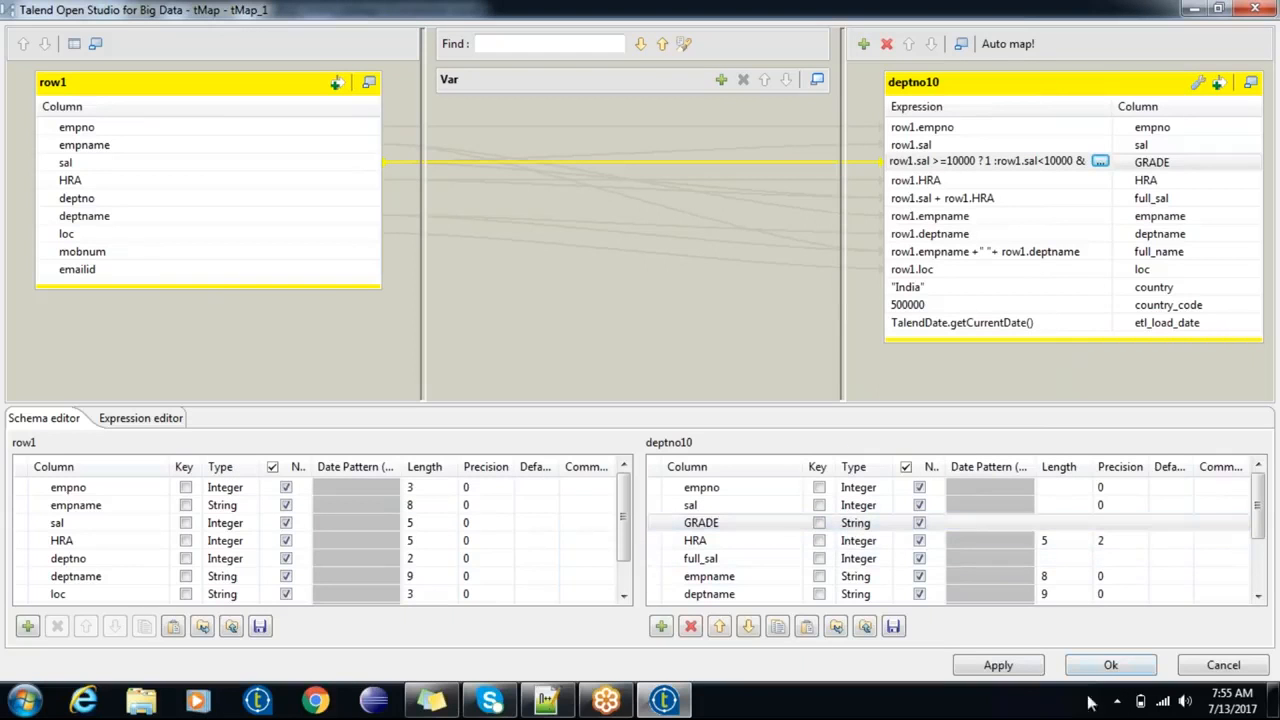
pyautogui.click(1110, 666)
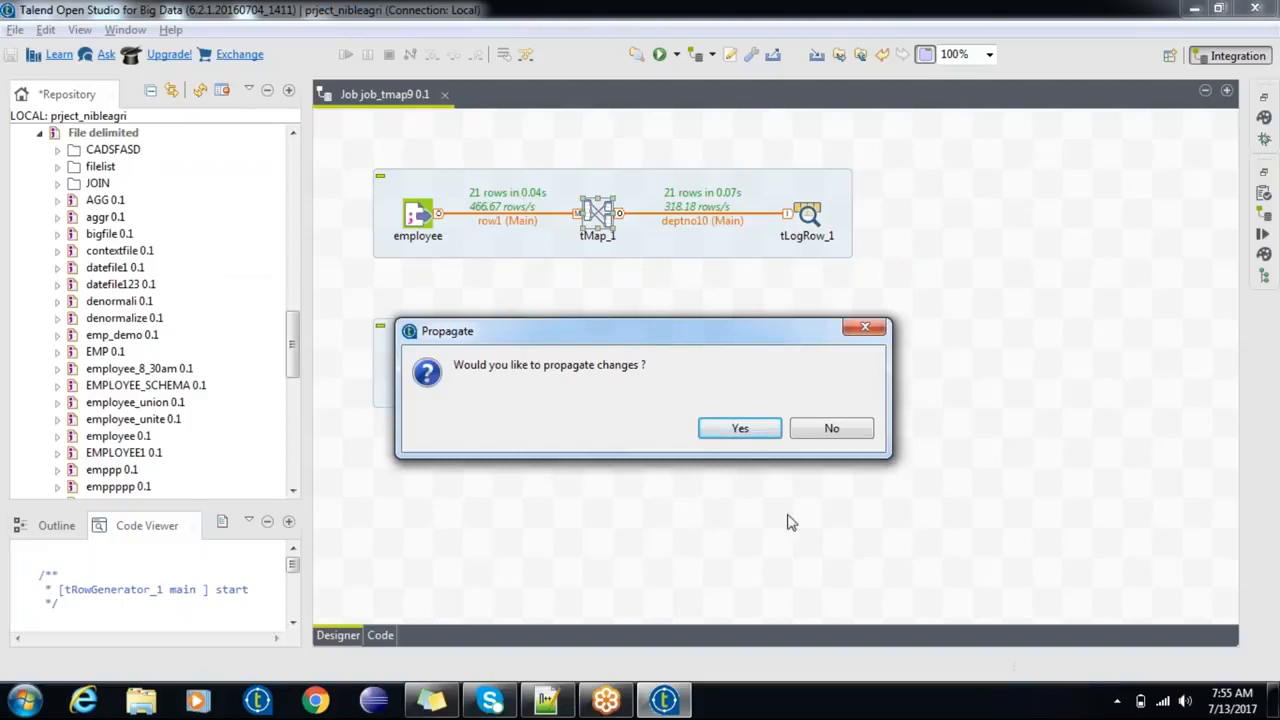
pyautogui.click(737, 430)
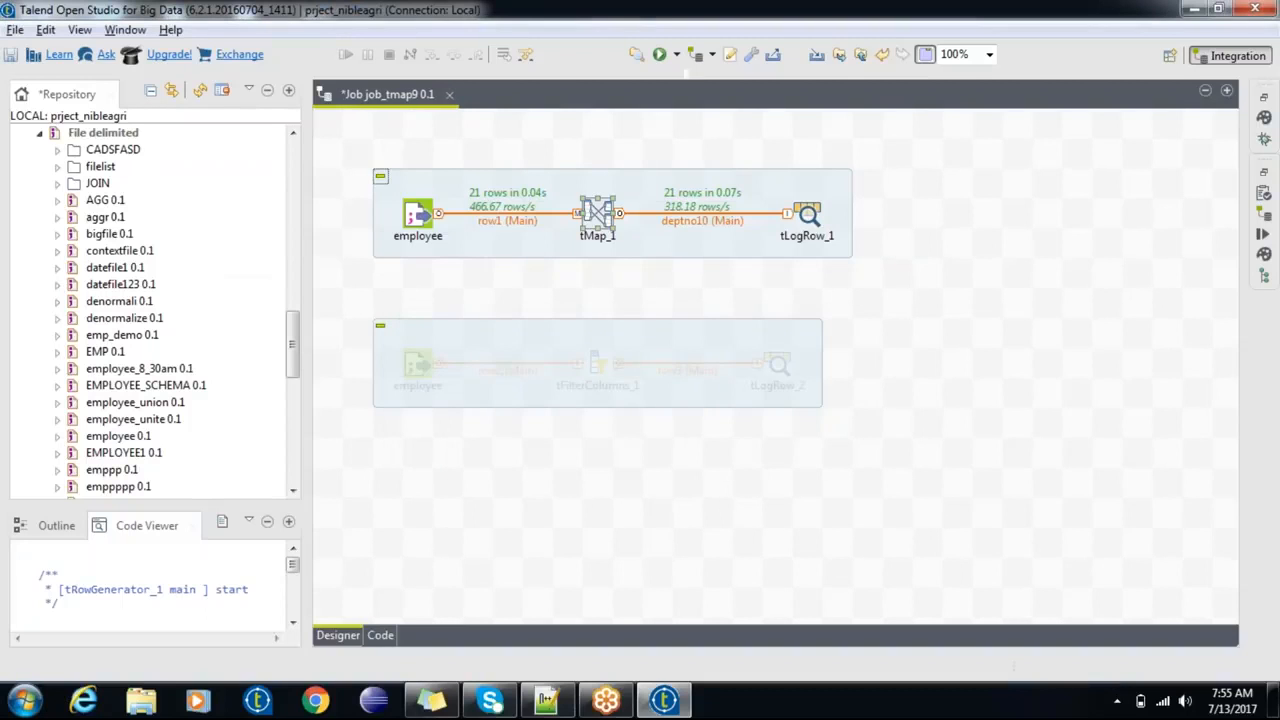
pyautogui.press('F6')
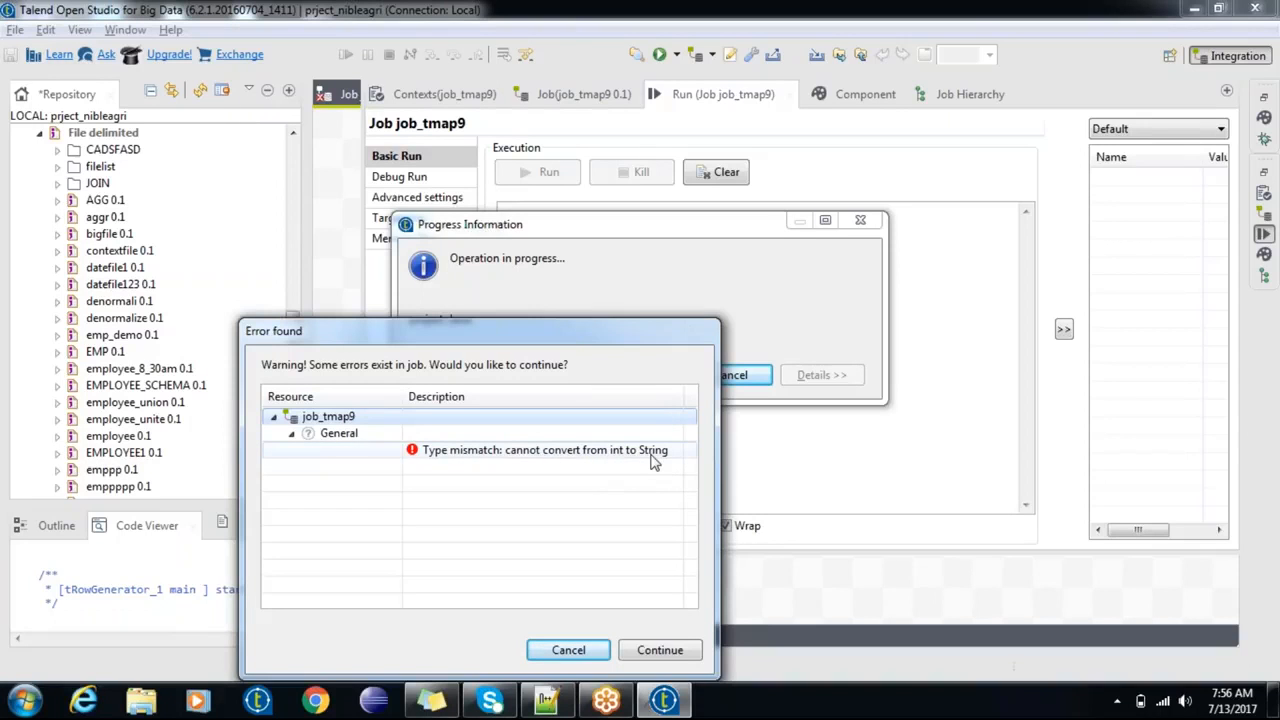
pyautogui.click(572, 650)
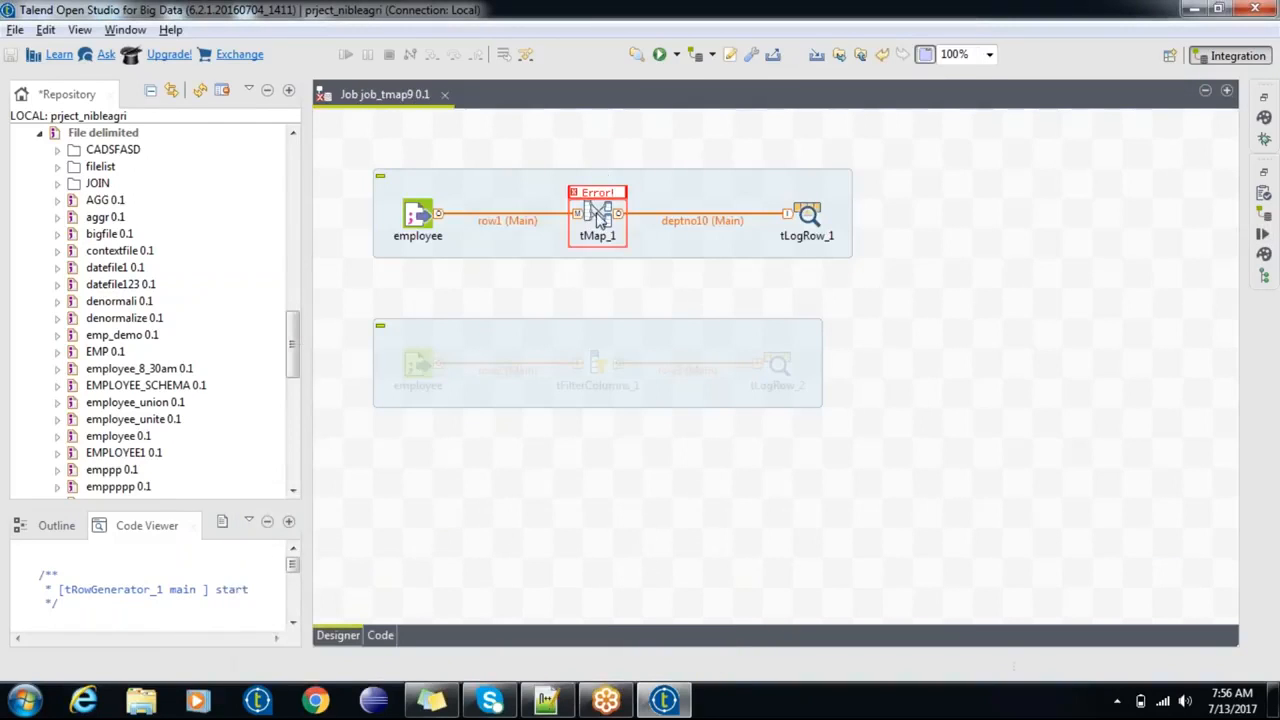
# Step: Reopen and confirm the tMap_1 mapping unchanged, rerun the job and inspect the error details before cancelling the run
pyautogui.doubleClick(600, 215)
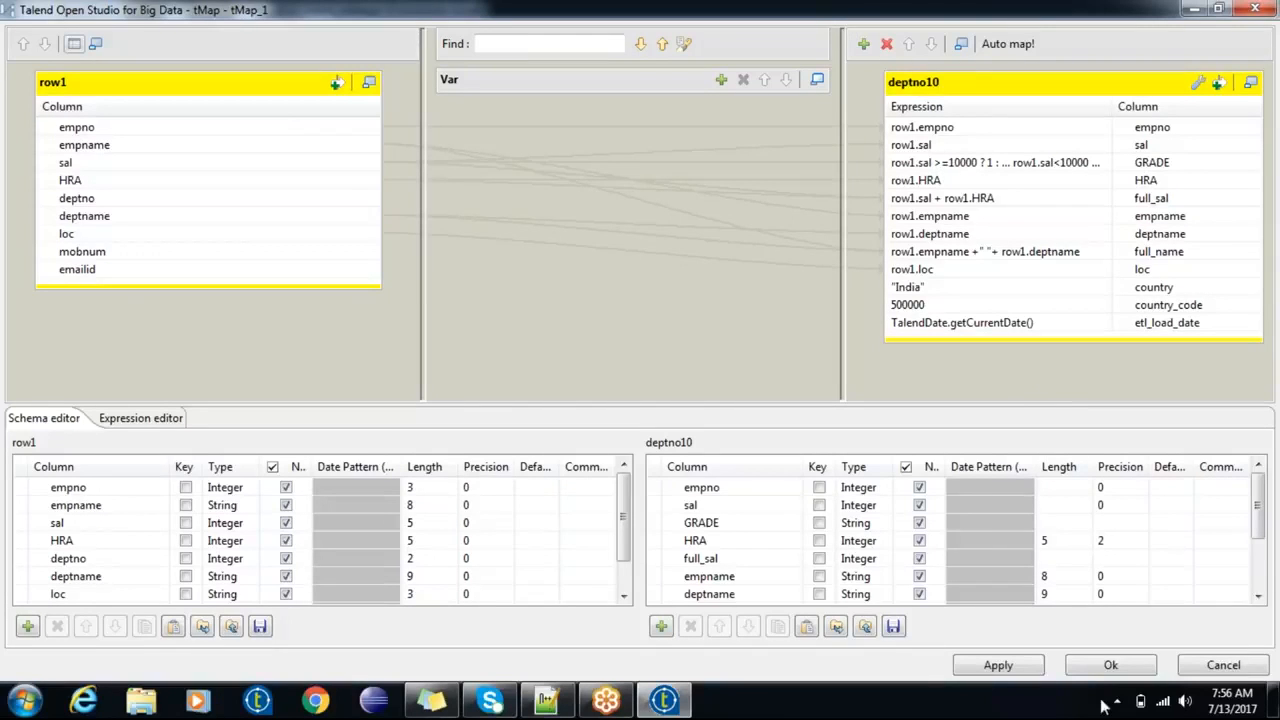
pyautogui.click(1110, 665)
pyautogui.click(764, 535)
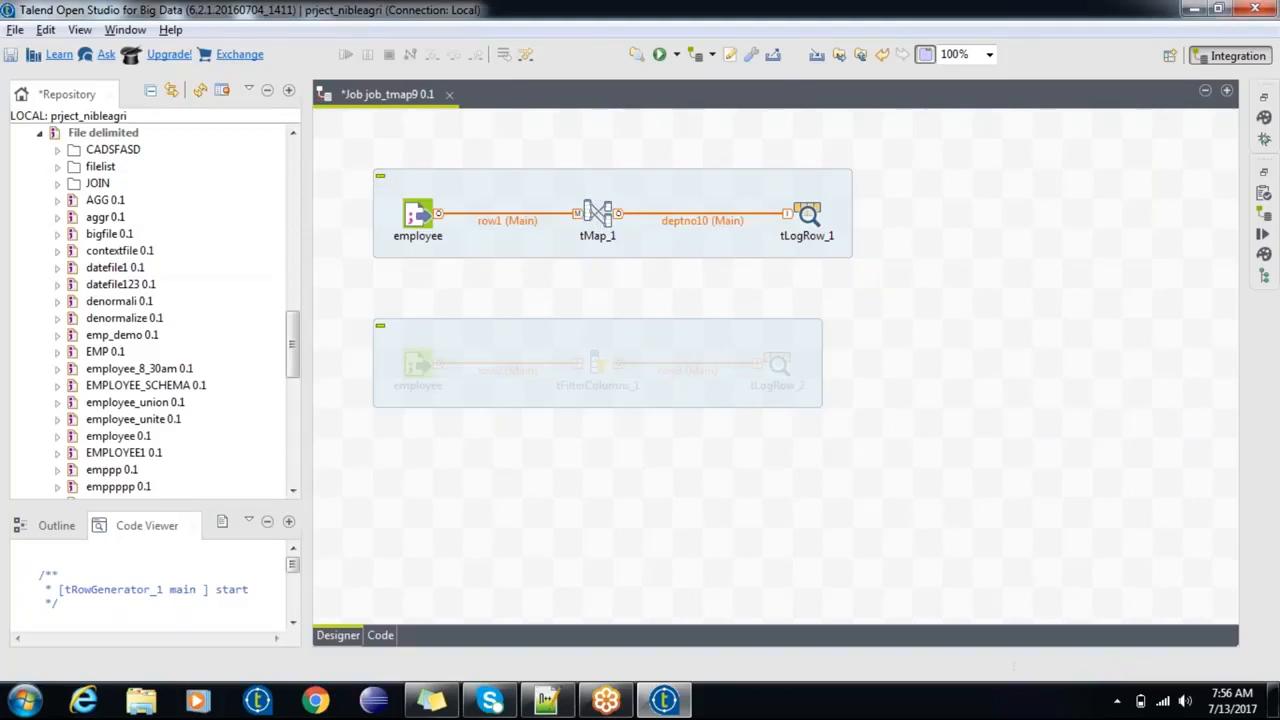
pyautogui.press('F6')
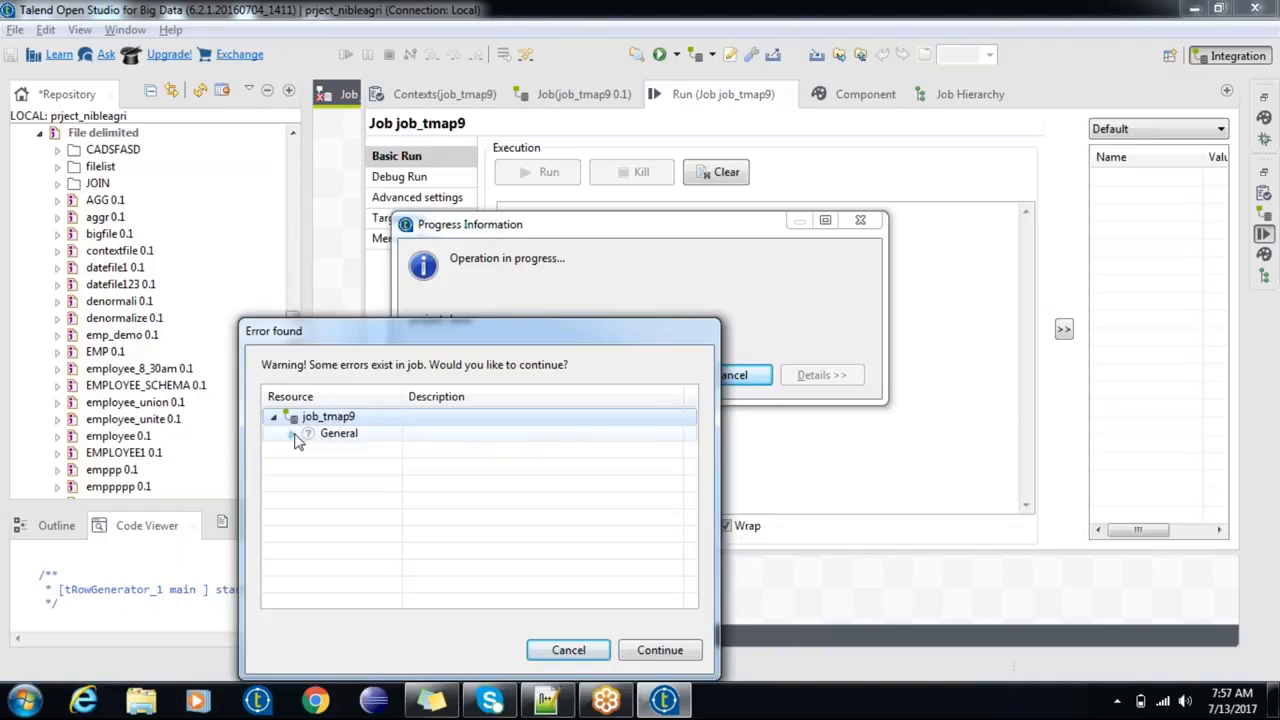
pyautogui.click(510, 452)
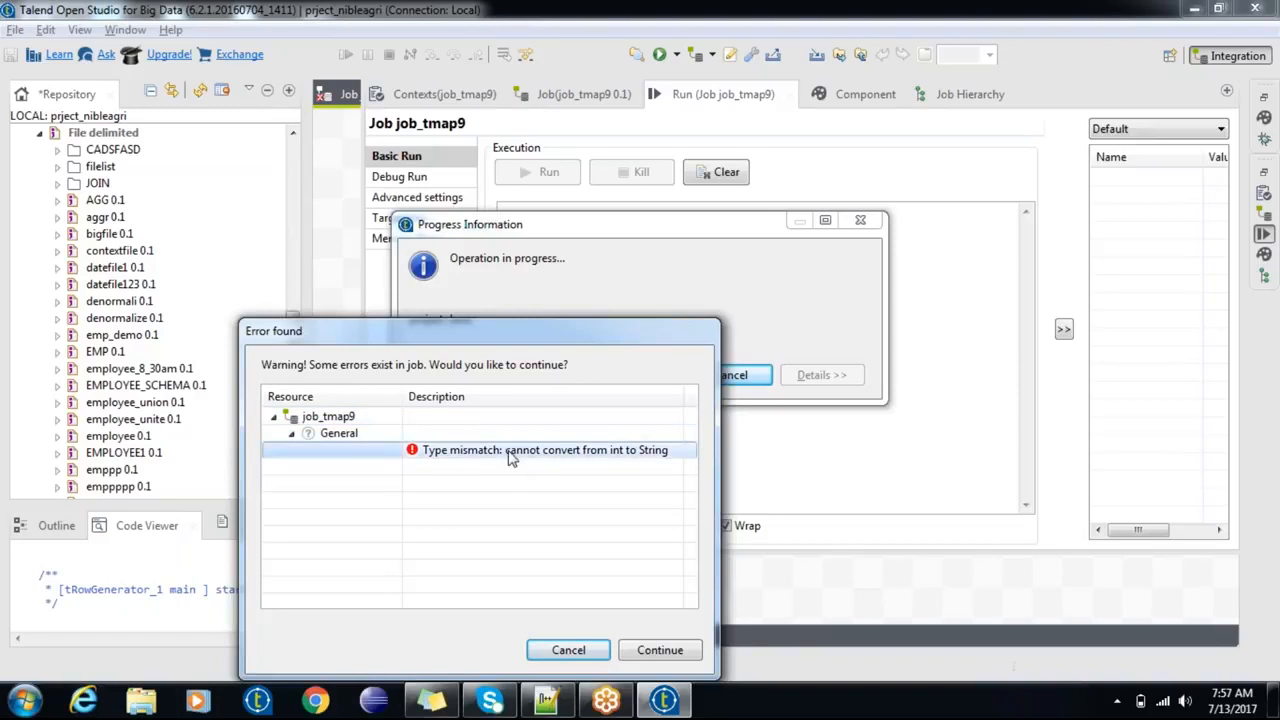
pyautogui.click(568, 651)
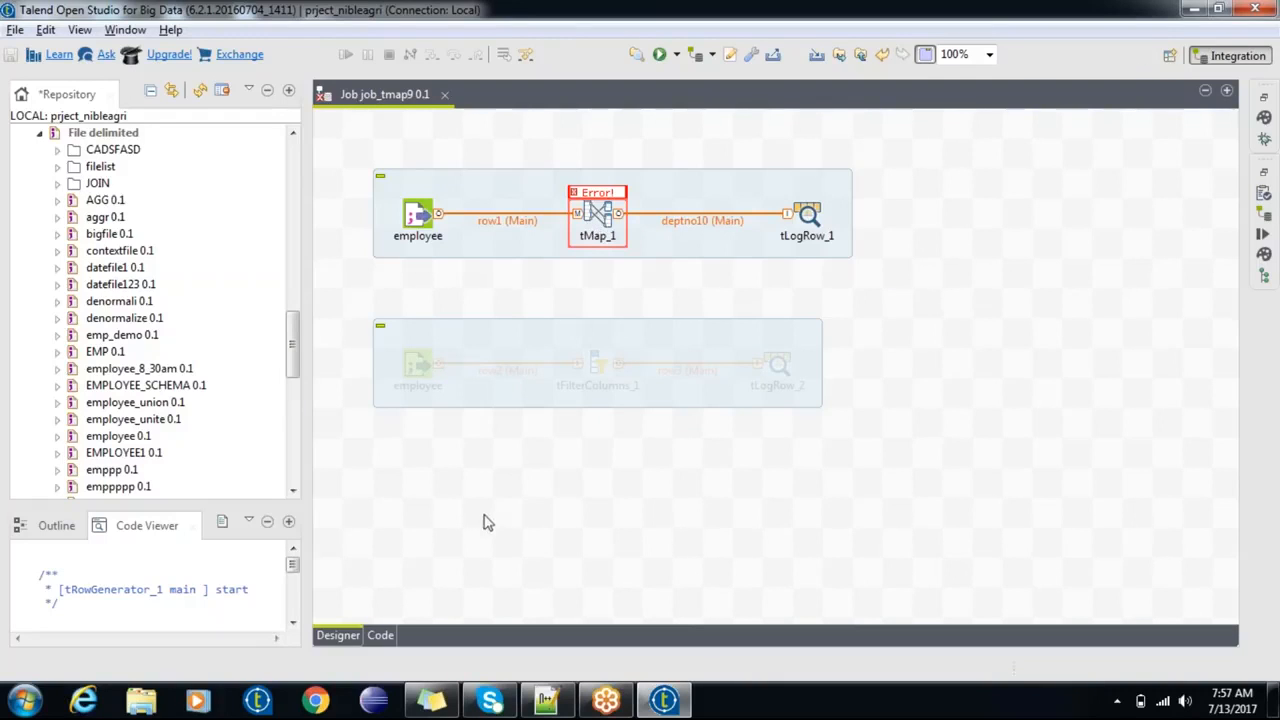
# Step: Open the job's generated code and locate the line marked with the error
pyautogui.click(381, 639)
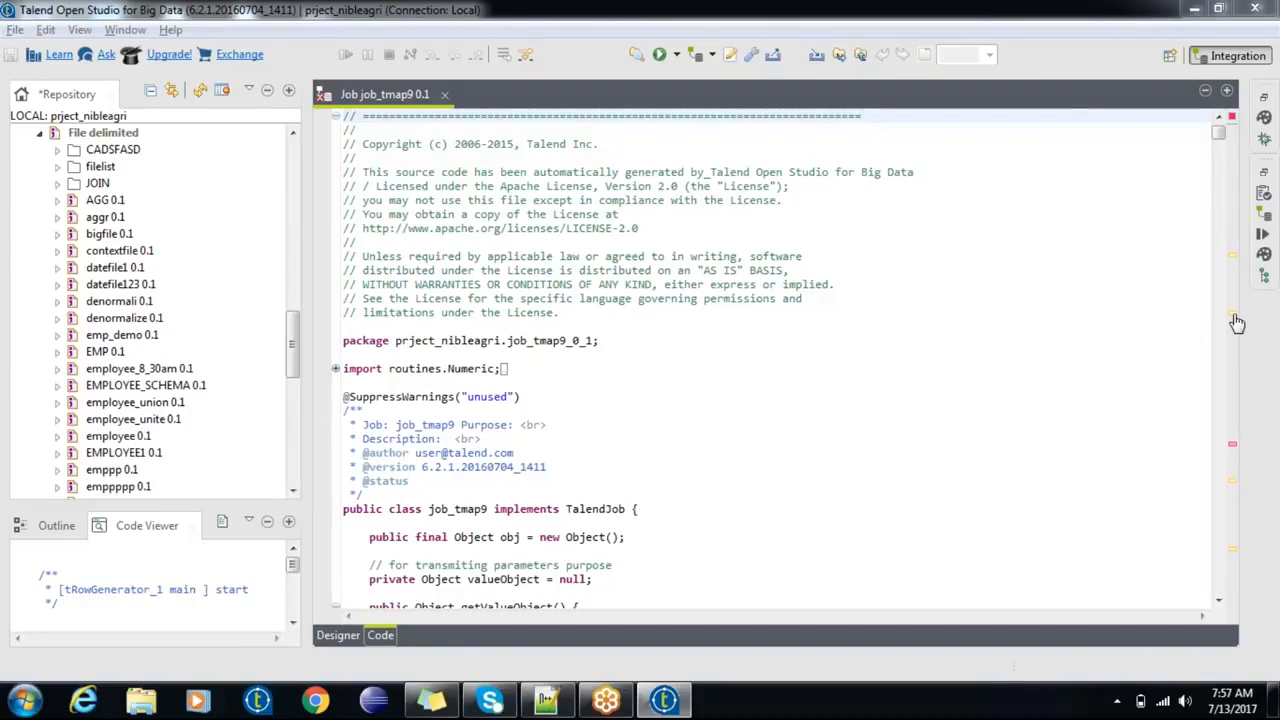
pyautogui.click(1233, 451)
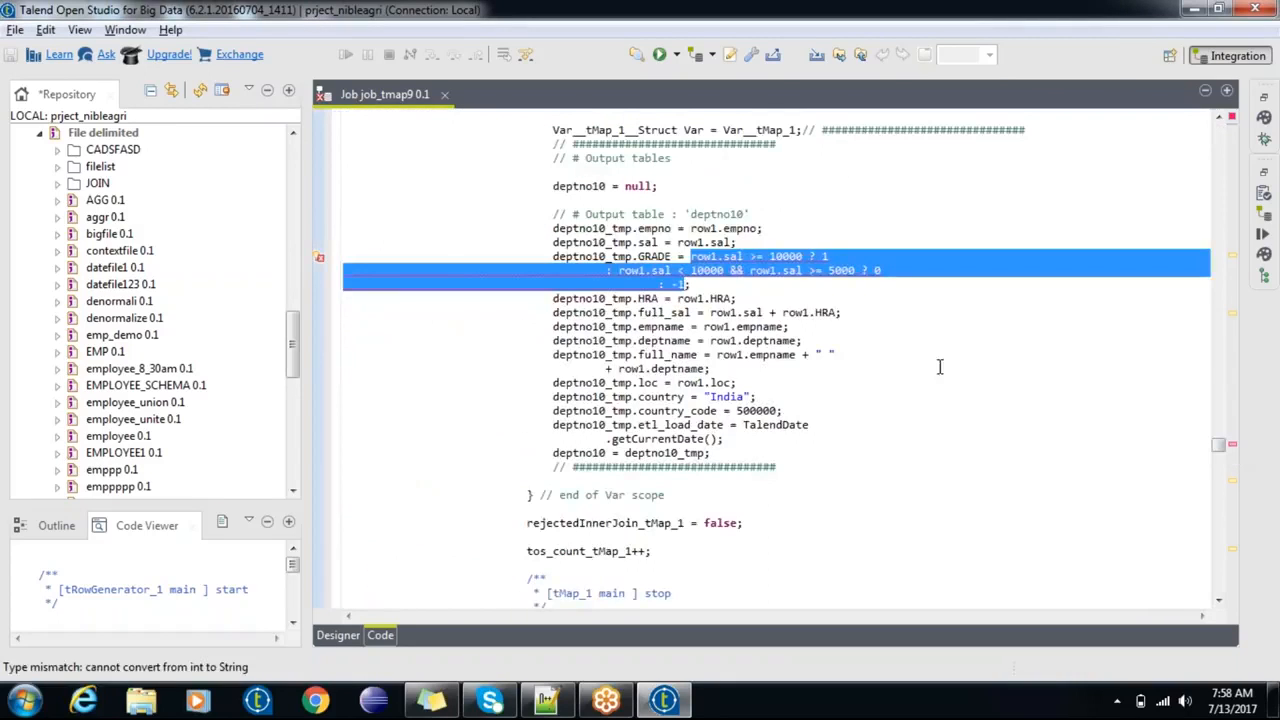
pyautogui.click(834, 299)
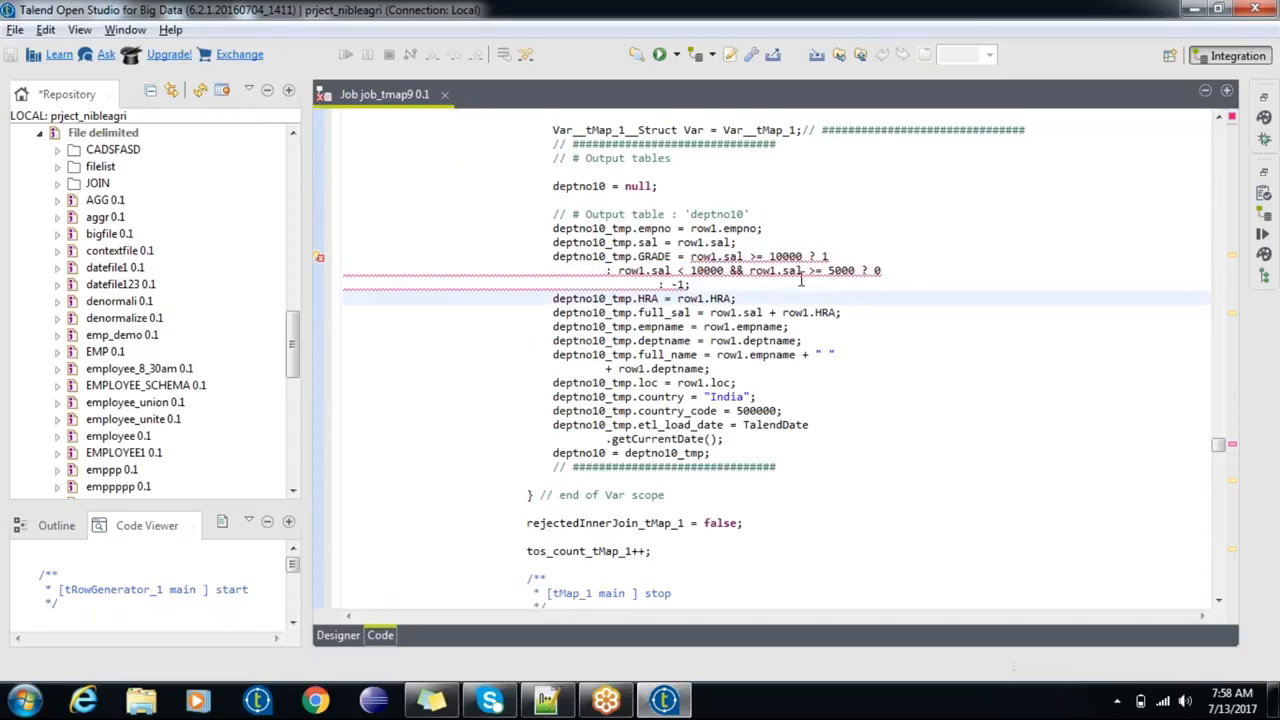
# Step: Try the quick fix that changes the type of GRADE to int in job_tmap9.java, save the file and close it
pyautogui.moveTo(793, 270)
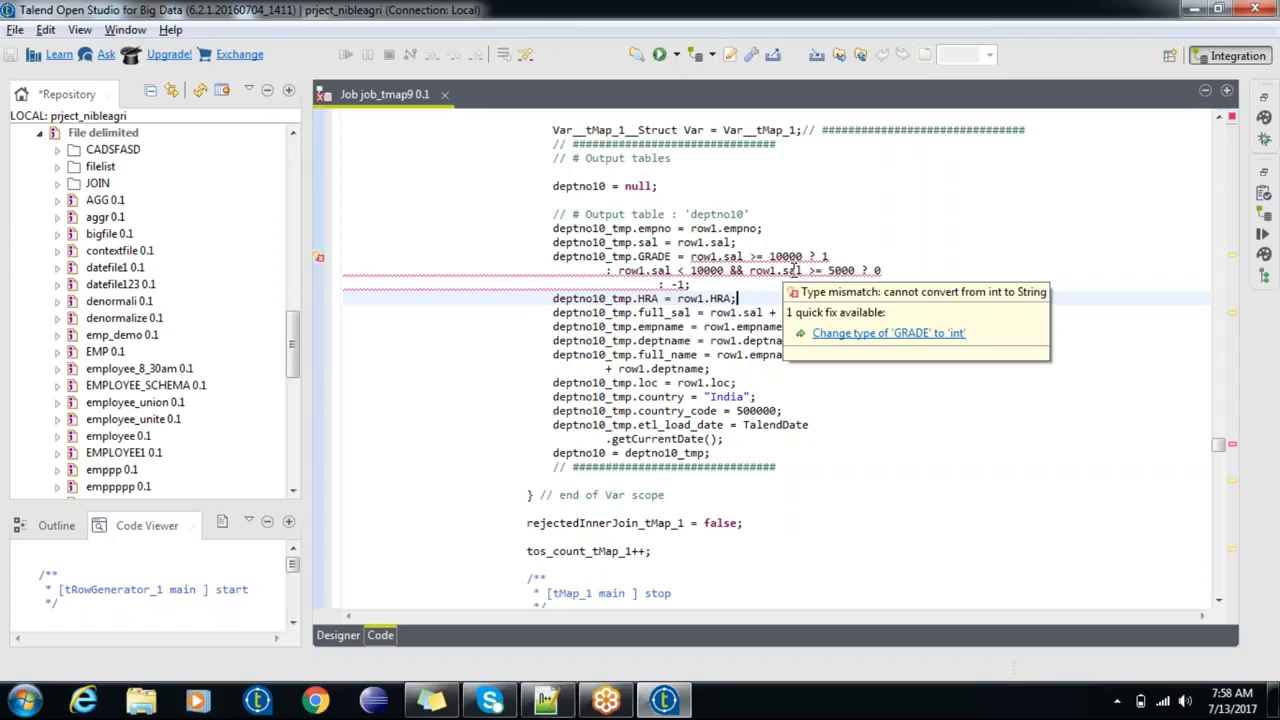
pyautogui.click(863, 335)
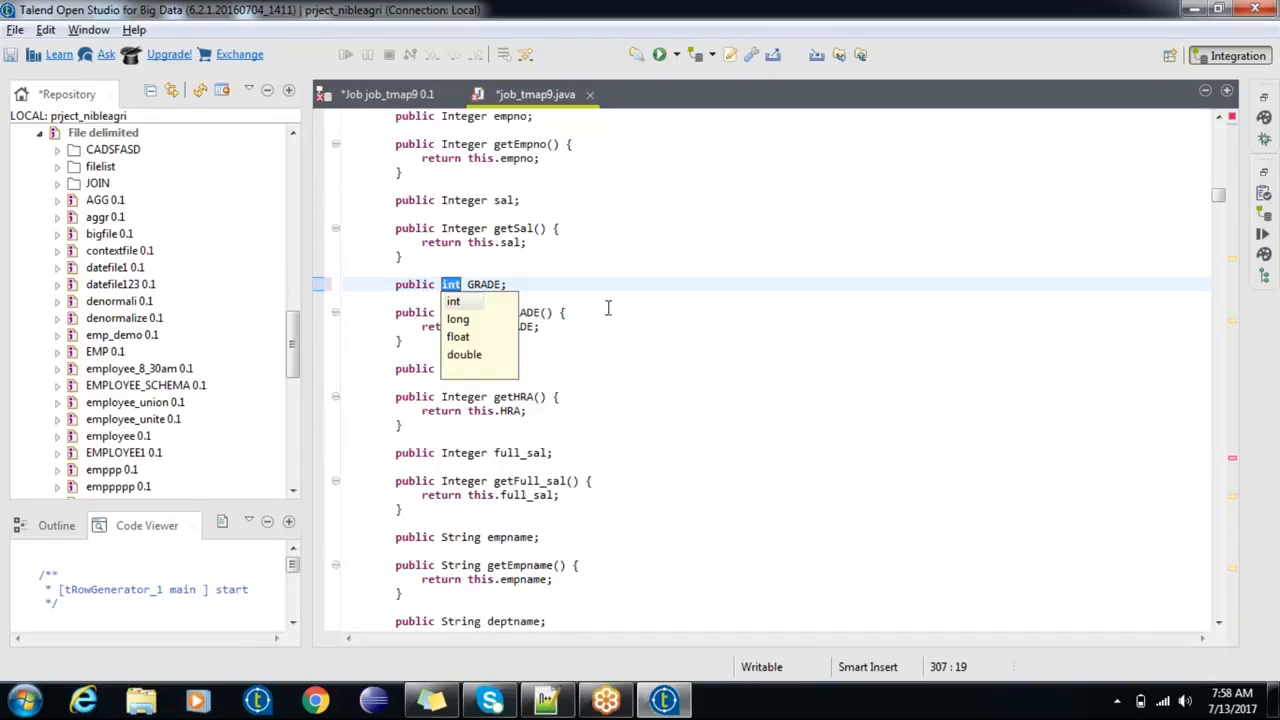
pyautogui.click(458, 302)
pyautogui.click(703, 414)
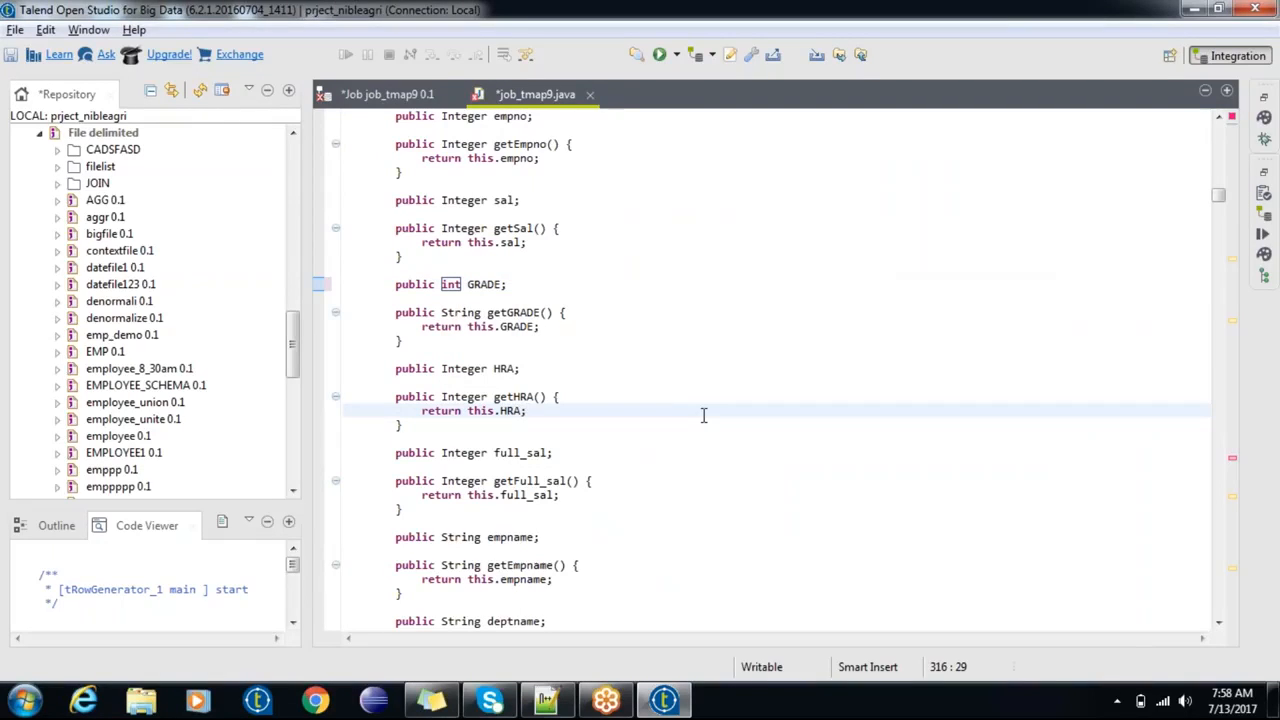
pyautogui.hotkey('ctrl', 's')
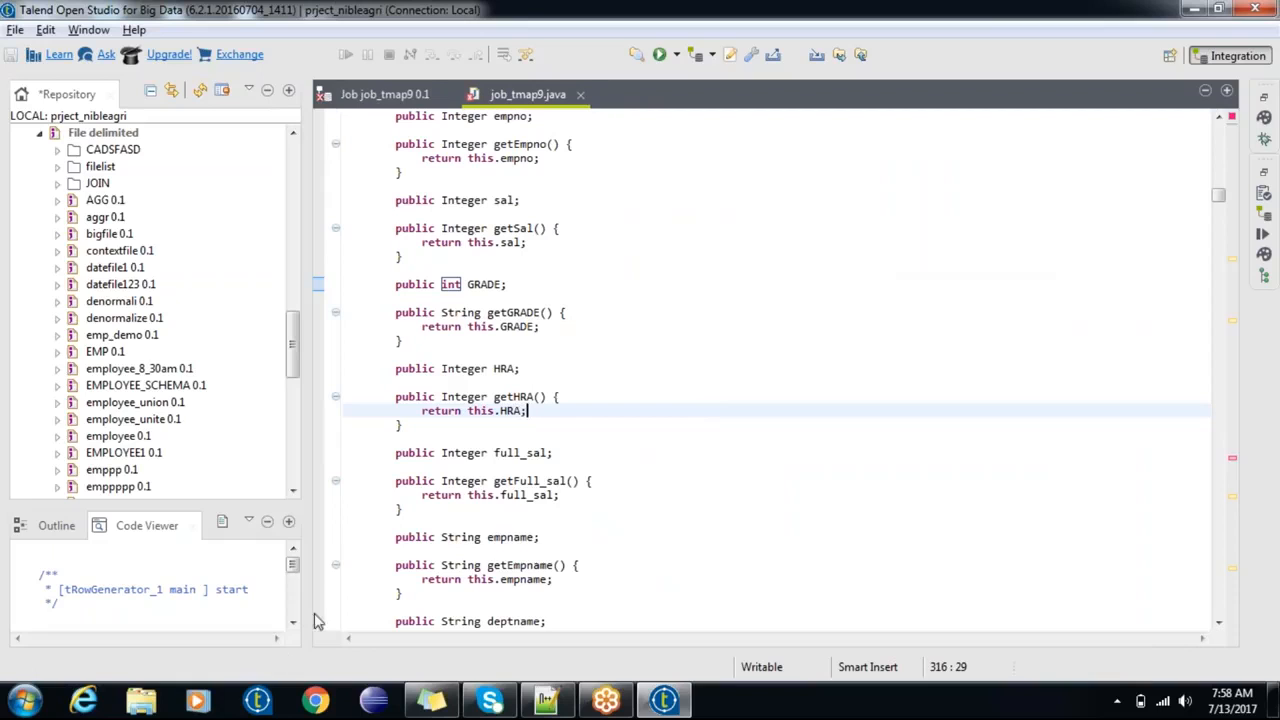
pyautogui.click(580, 96)
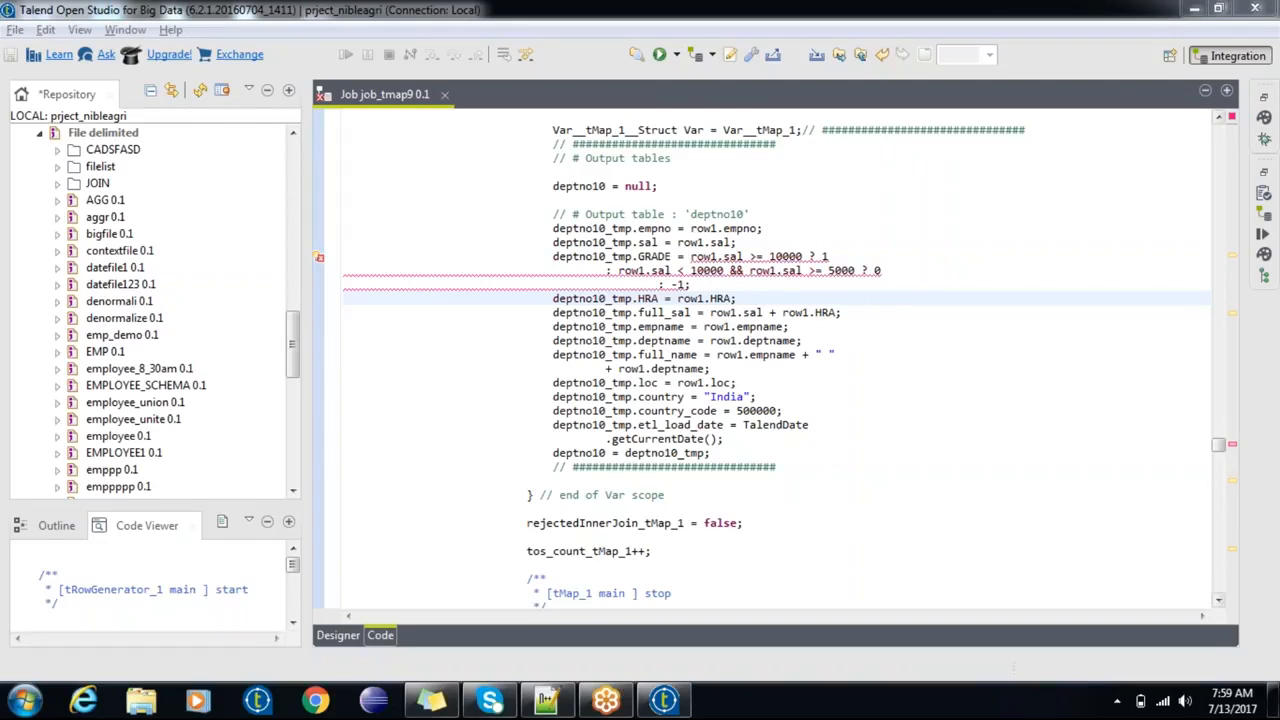
# Step: Recheck the error line in the generated code, and review the GRADE expression of tMap_1 in the Expression Builder
pyautogui.click(1232, 447)
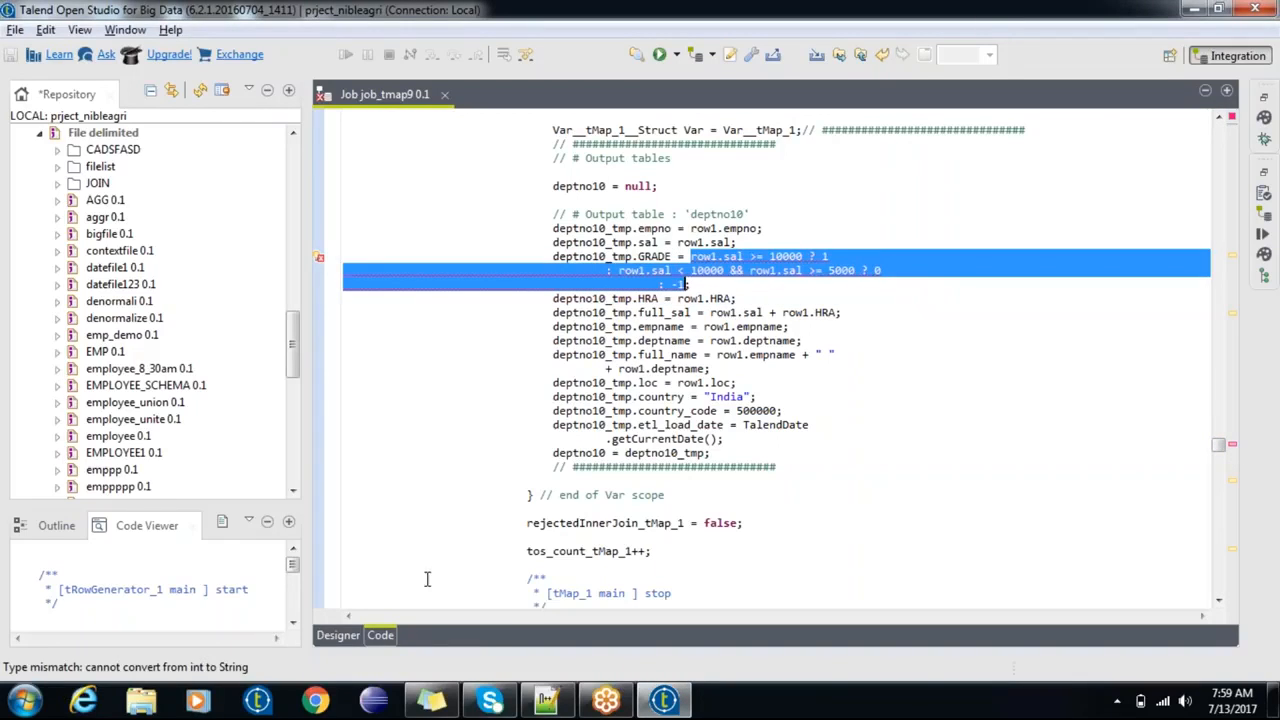
pyautogui.click(340, 637)
pyautogui.doubleClick(598, 213)
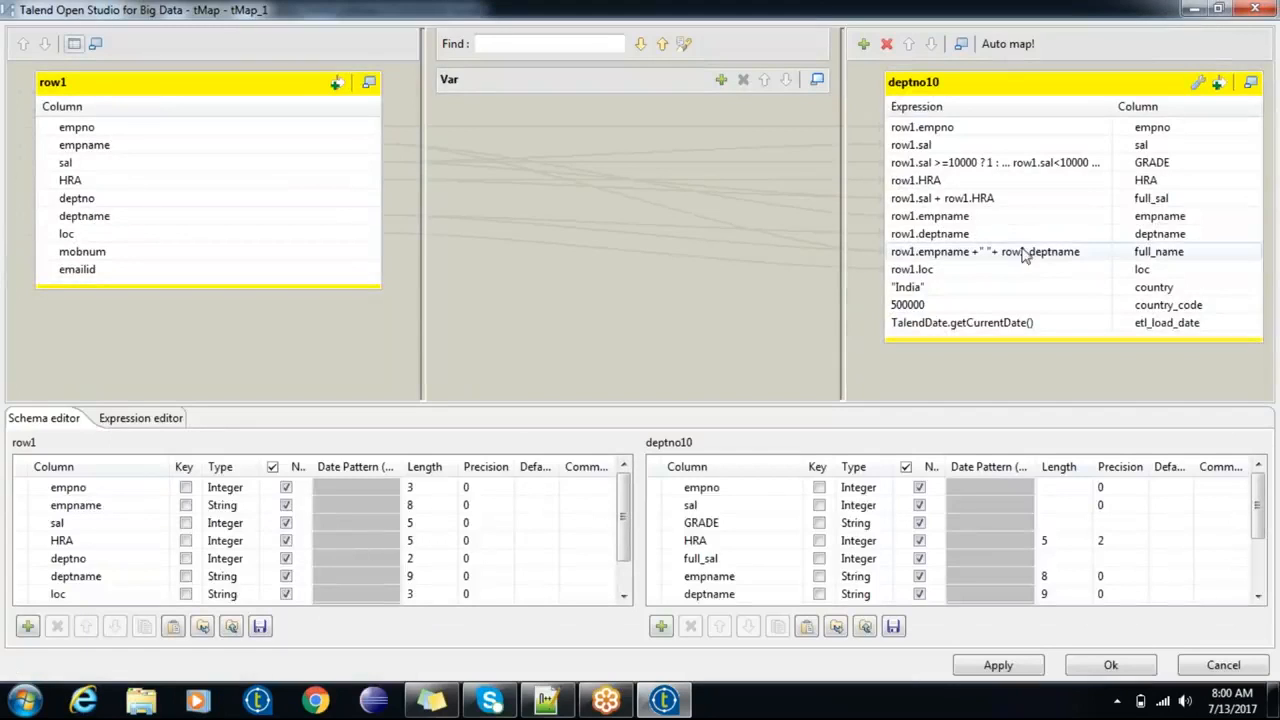
pyautogui.click(1083, 161)
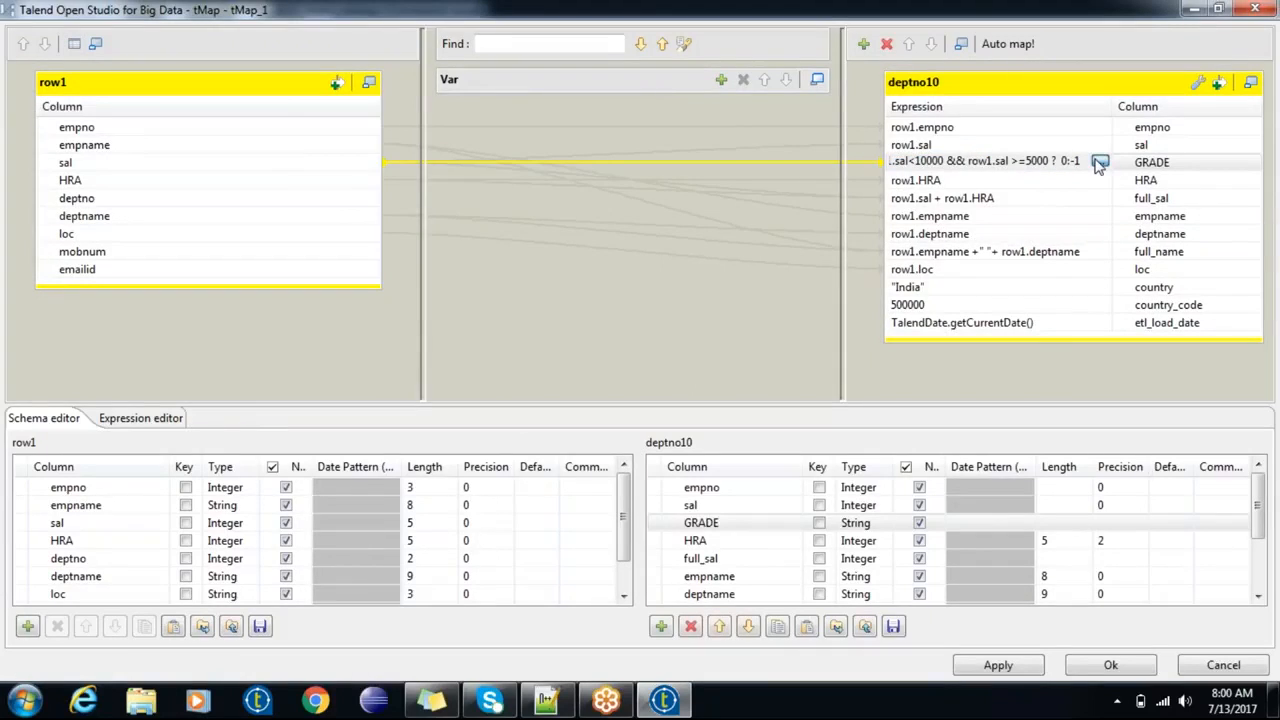
pyautogui.click(1100, 162)
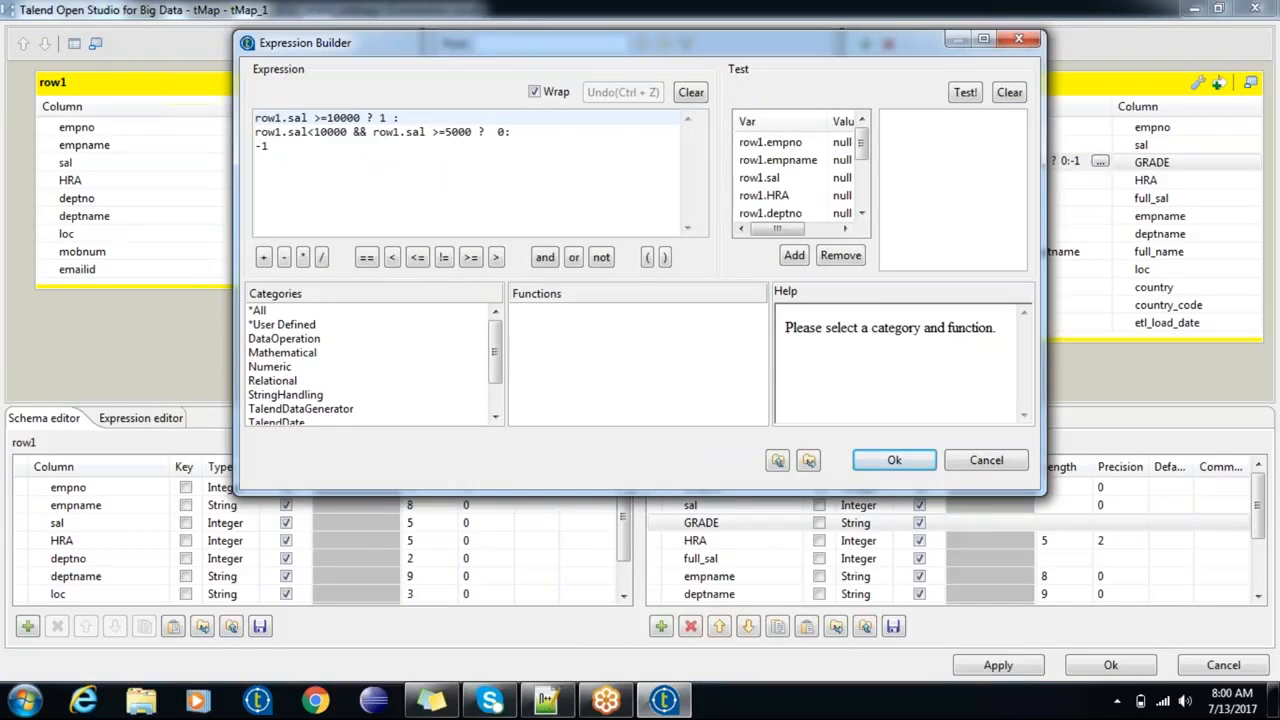
pyautogui.click(895, 461)
# Step: Set the deptno10 GRADE column's type to Integer and propagate the mapping changes
pyautogui.click(872, 528)
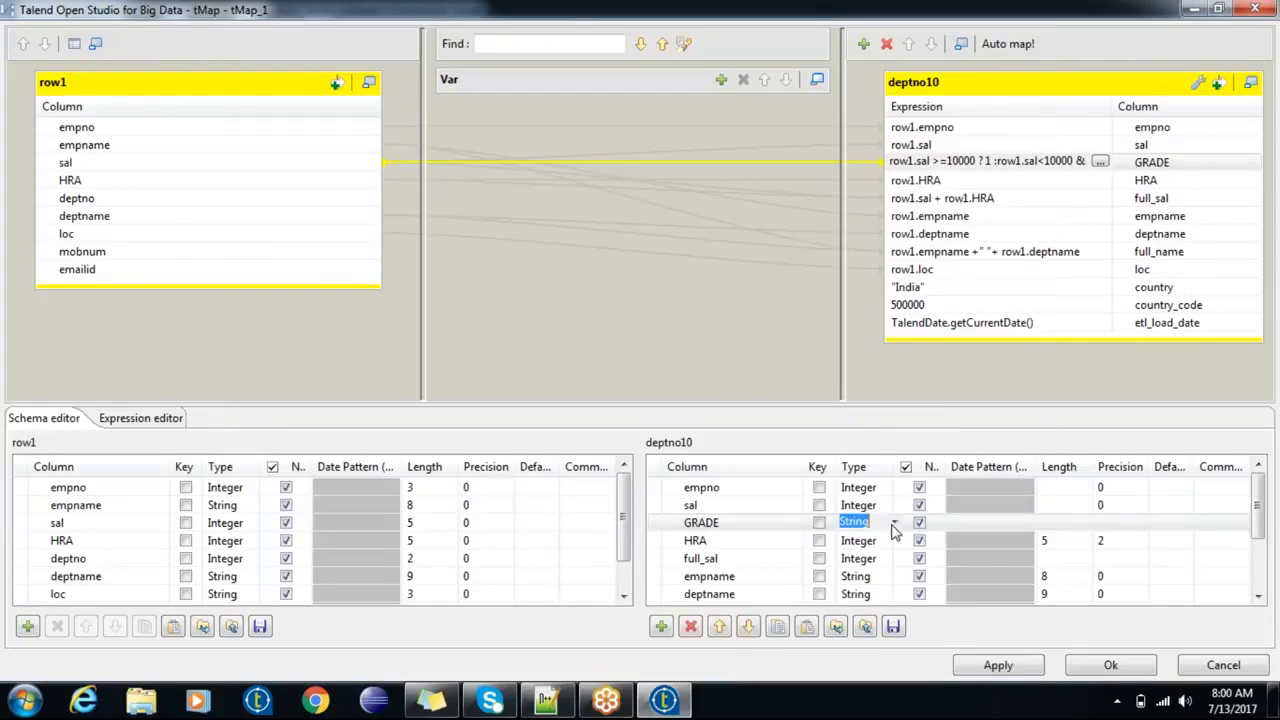
pyautogui.click(894, 522)
pyautogui.click(876, 407)
pyautogui.click(1108, 665)
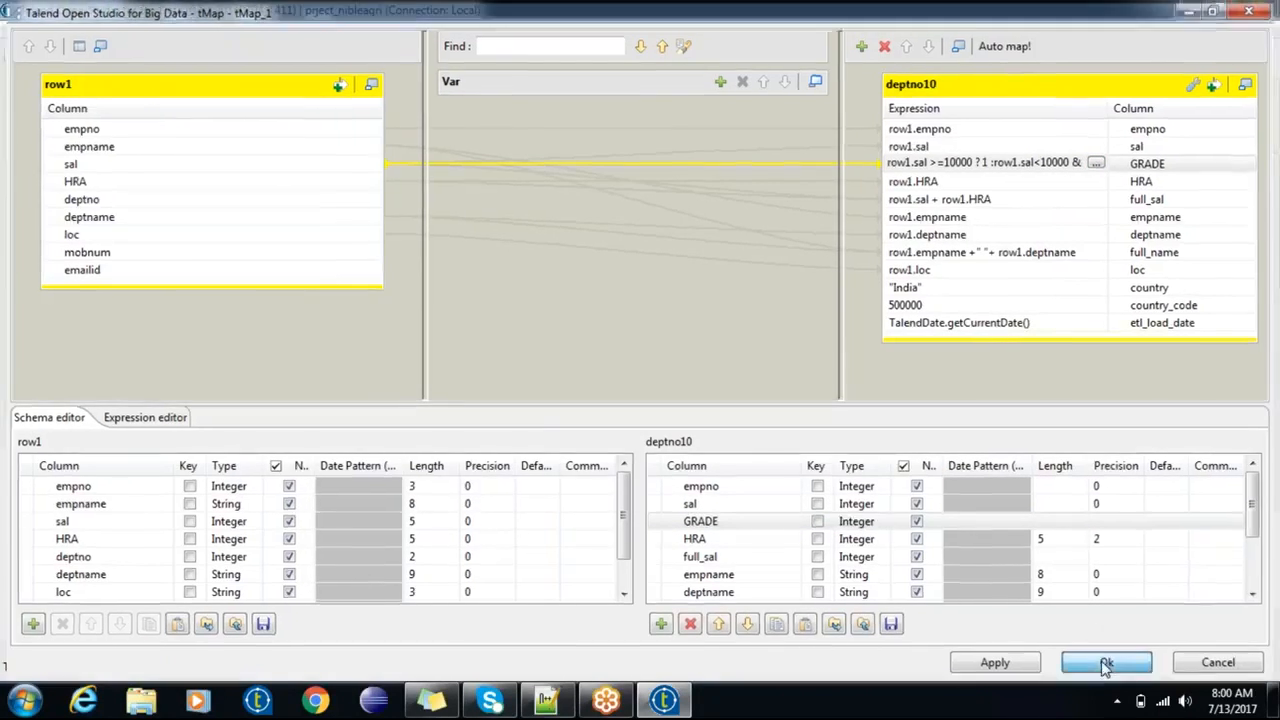
pyautogui.click(740, 428)
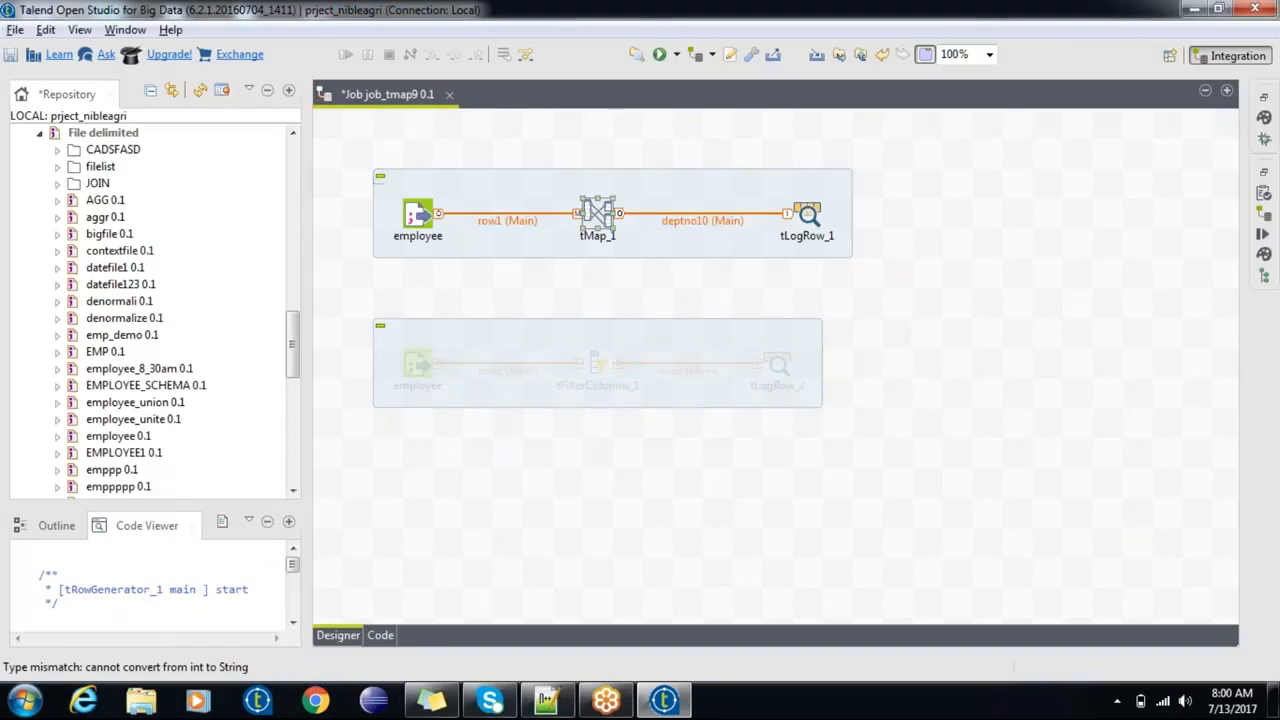
# Step: Run the job, replace the contents of new 8 in Notepad++ with the console output, and review the GRADE values
pyautogui.press('F6')
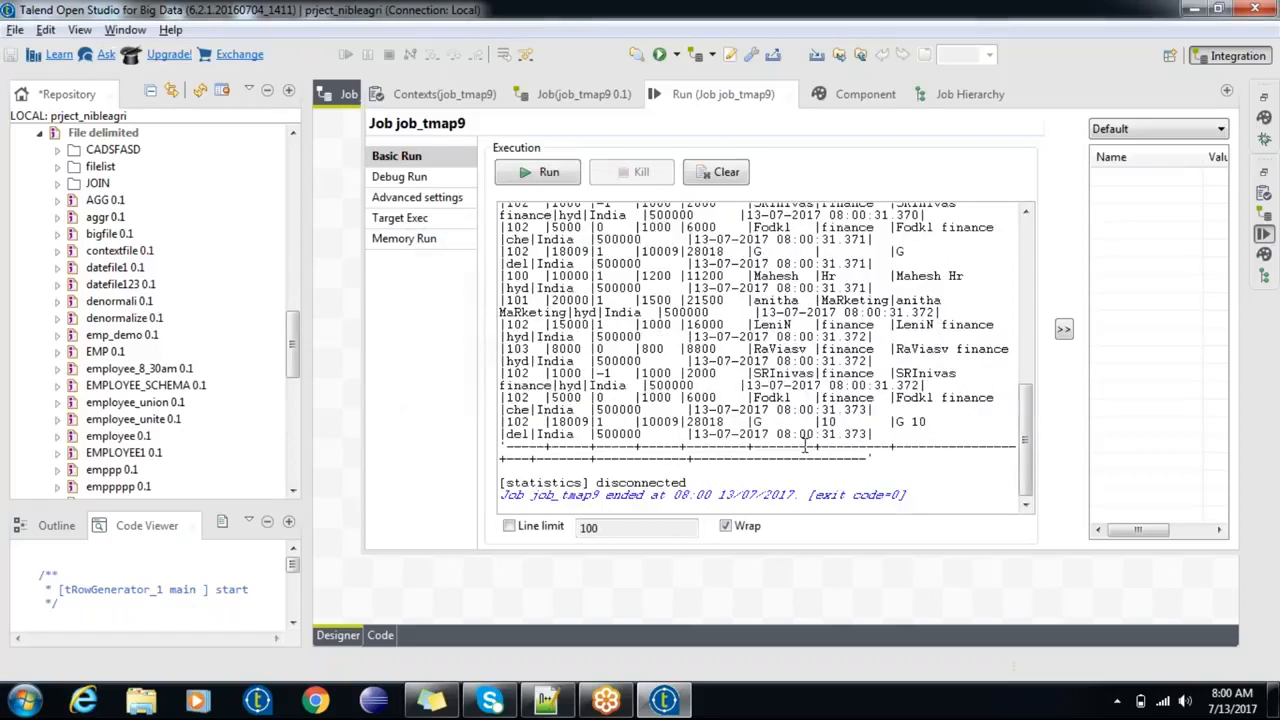
pyautogui.hotkey('ctrl', 'a')
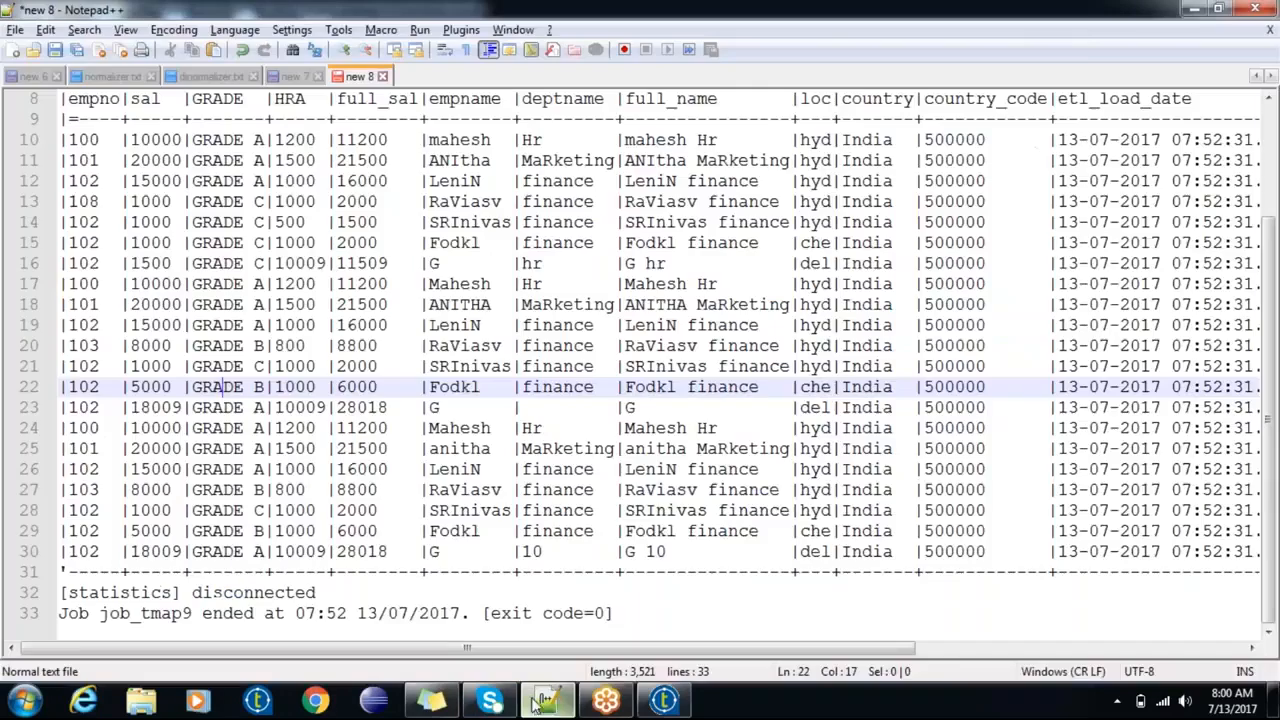
pyautogui.click(546, 700)
pyautogui.hotkey('ctrl', 'a')
pyautogui.press('Delete')
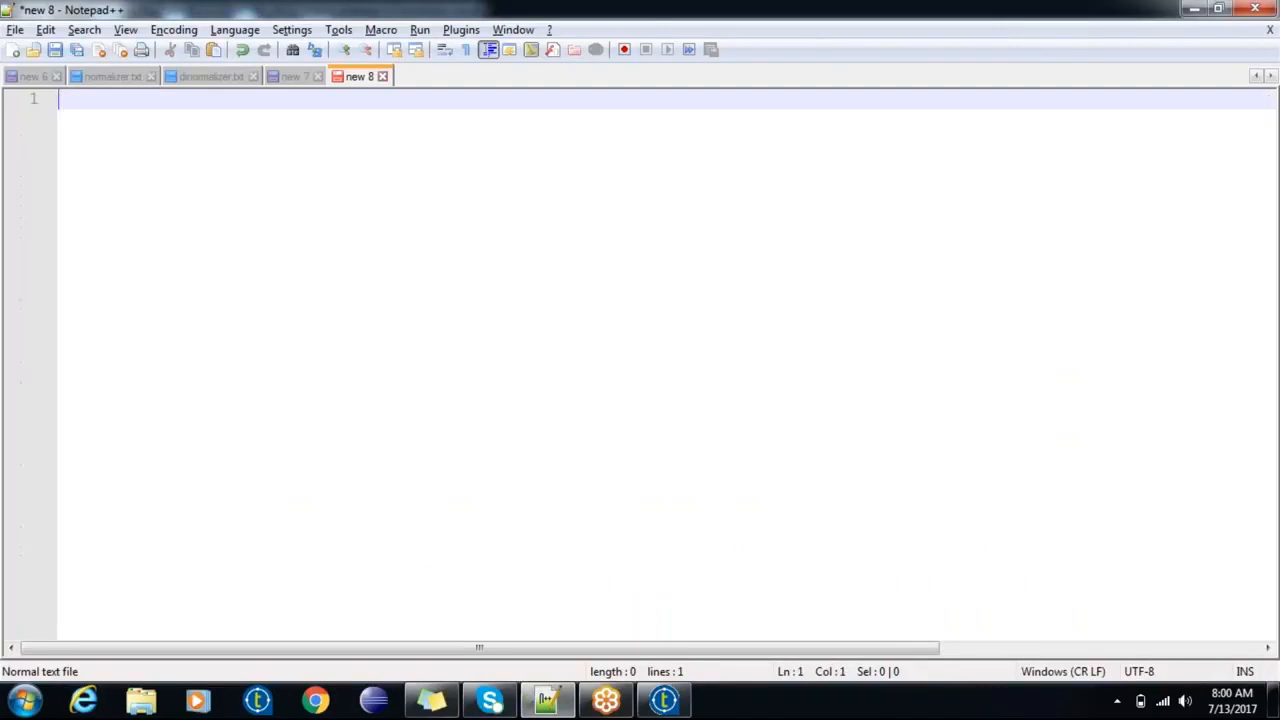
pyautogui.hotkey('ctrl', 'v')
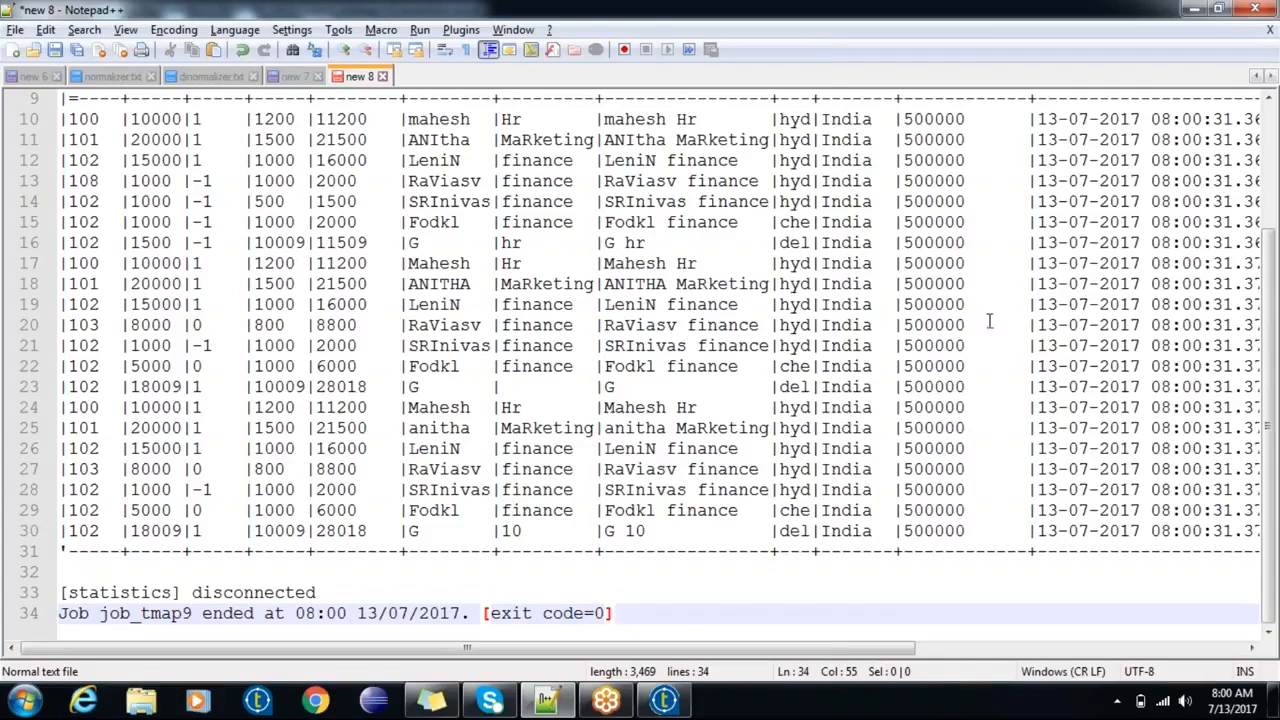
pyautogui.moveTo(1269, 376); pyautogui.dragTo(1269, 288)
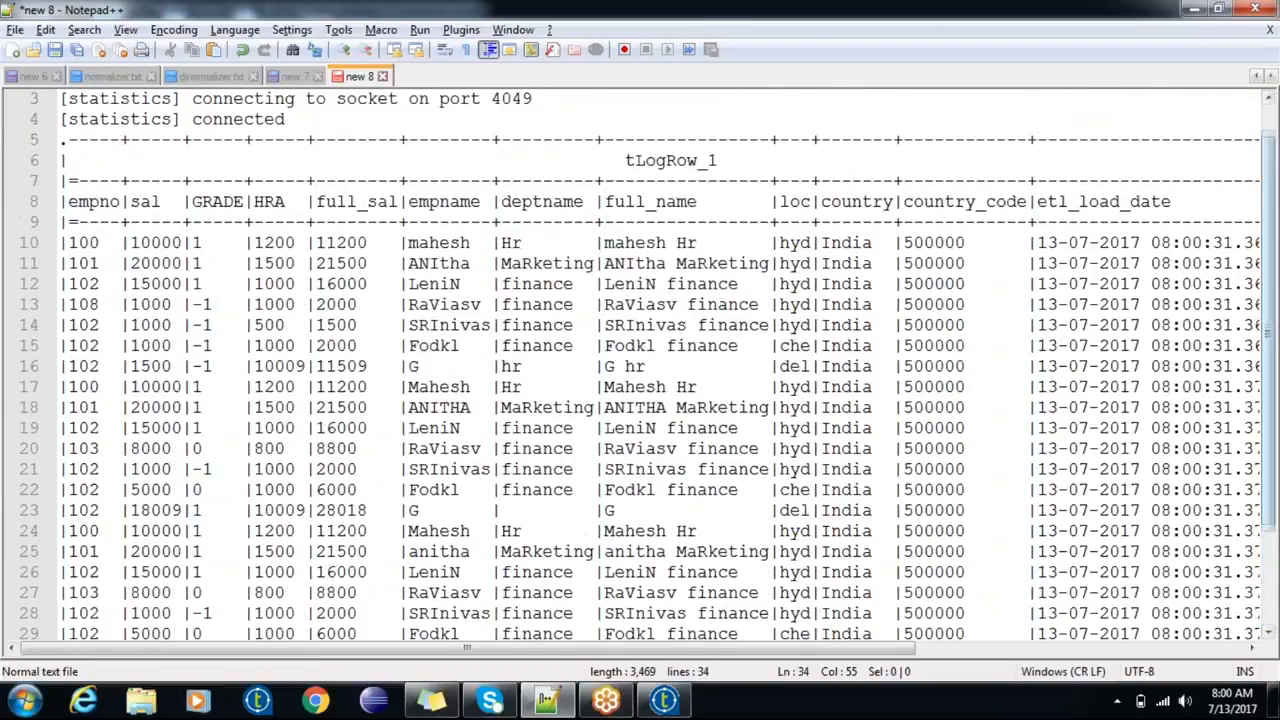
pyautogui.click(1190, 8)
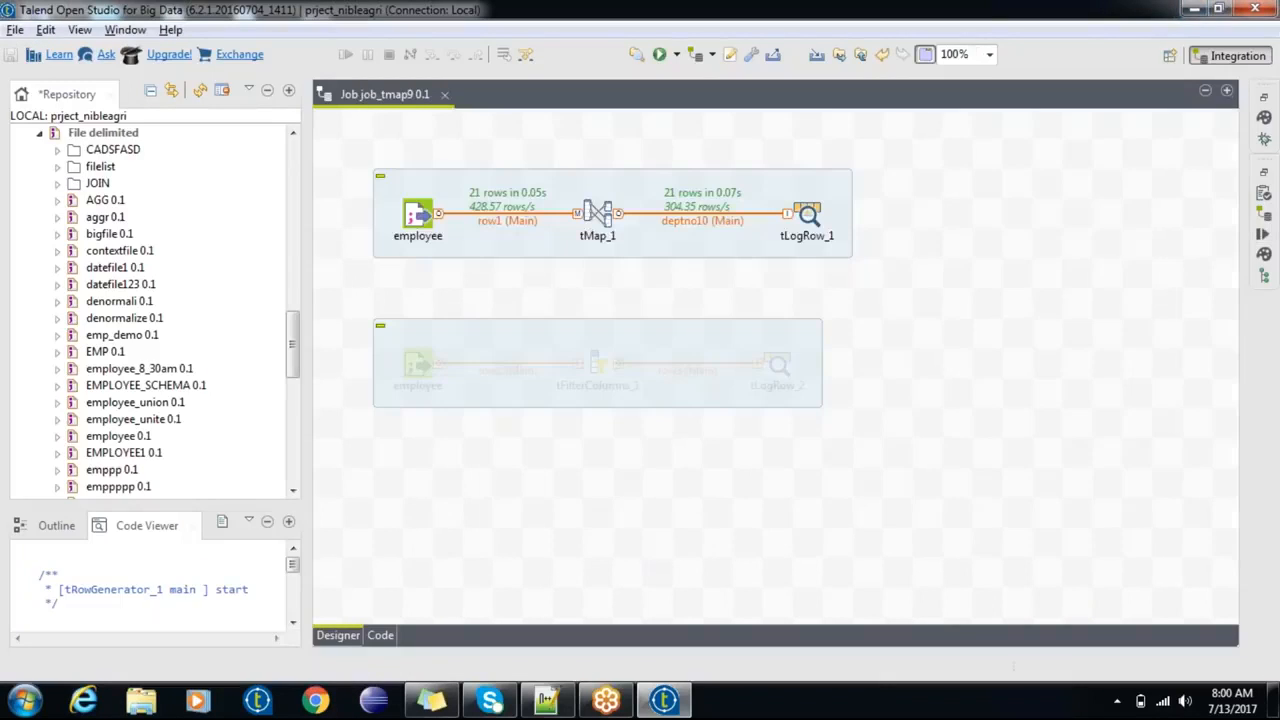
# Step: Open the Expression Builder for tMap_1's empname output and review the help for StringHandling functions BTRIM, CHANGE, COUNT and DOWNCASE
pyautogui.doubleClick(597, 212)
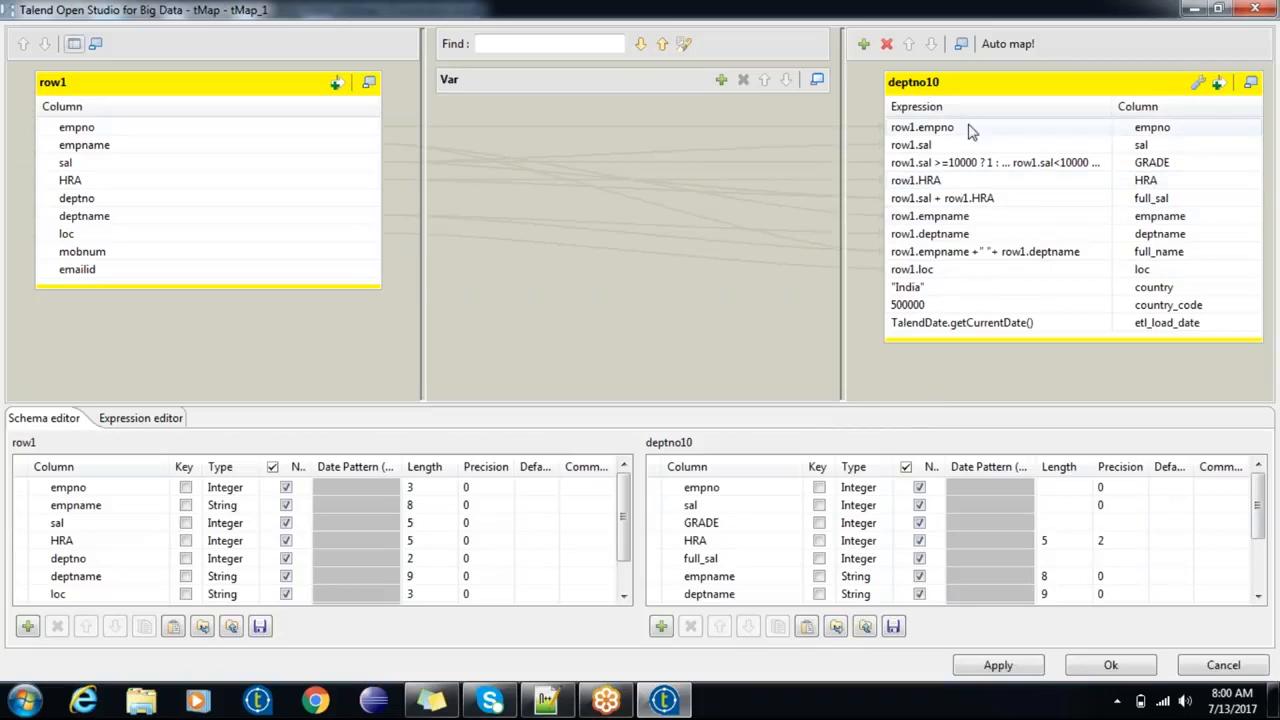
pyautogui.click(988, 217)
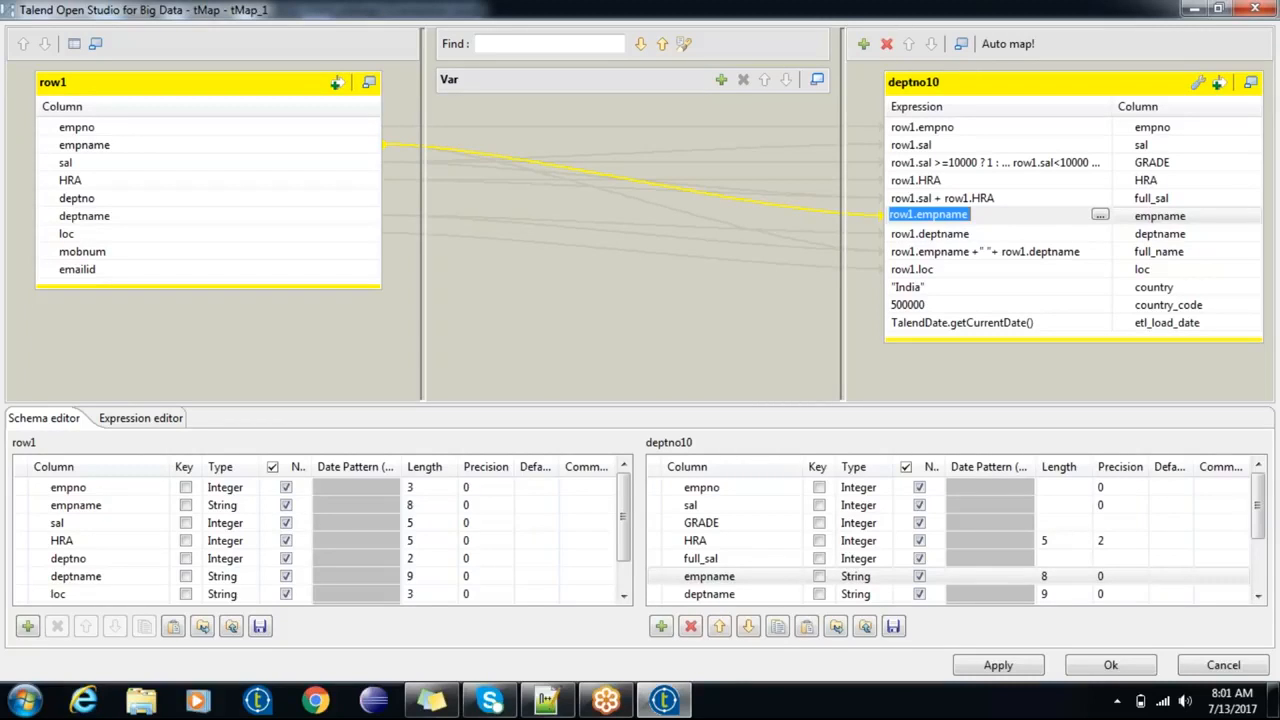
pyautogui.click(1100, 215)
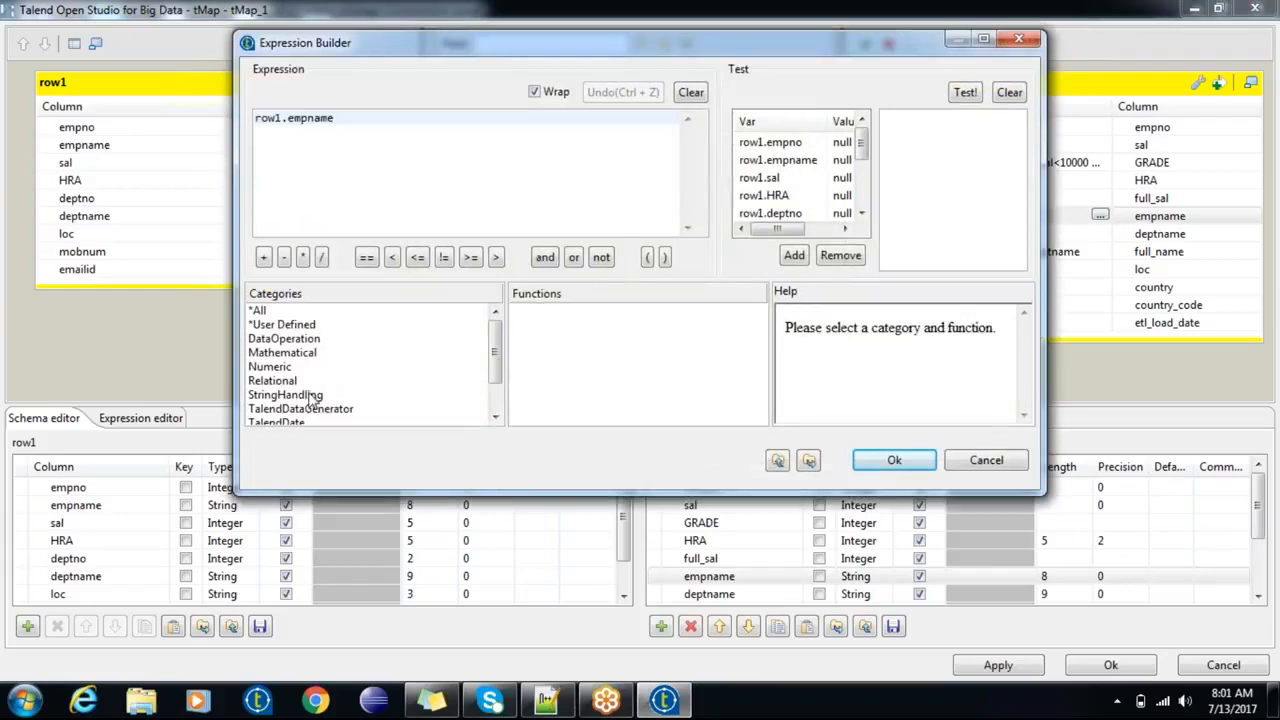
pyautogui.click(312, 396)
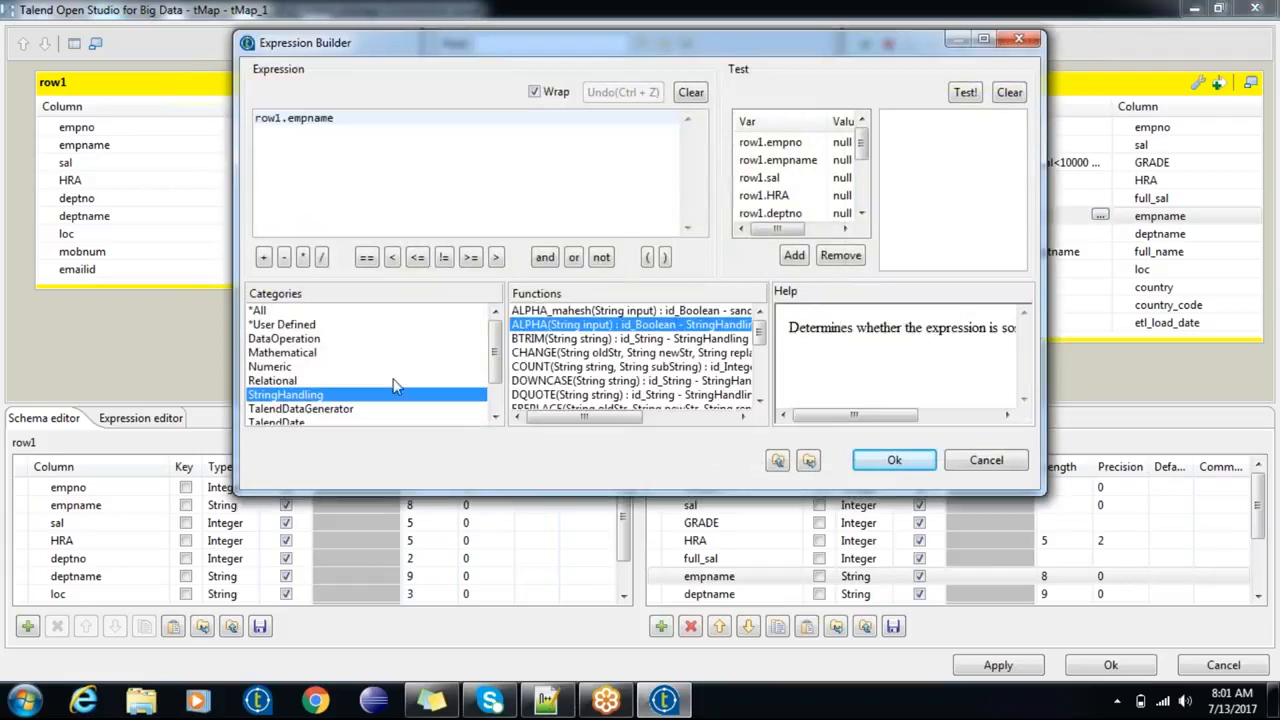
pyautogui.click(546, 340)
pyautogui.click(546, 352)
pyautogui.click(550, 367)
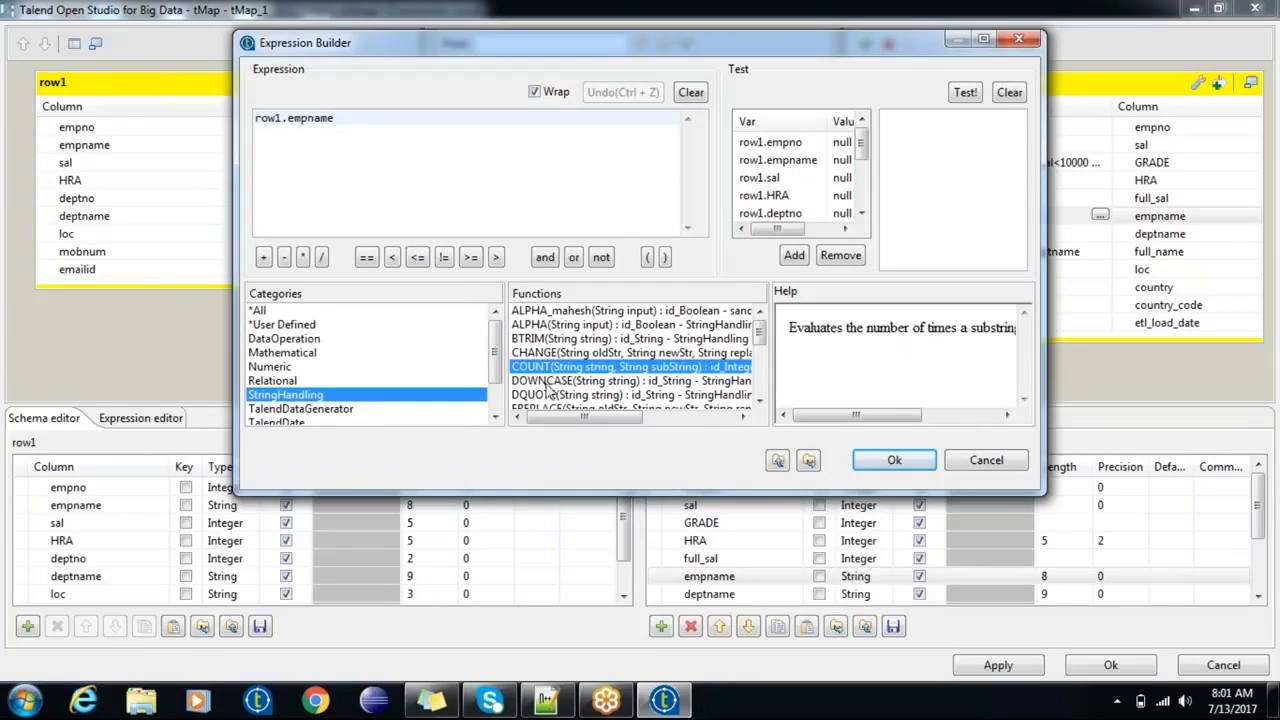
pyautogui.click(550, 382)
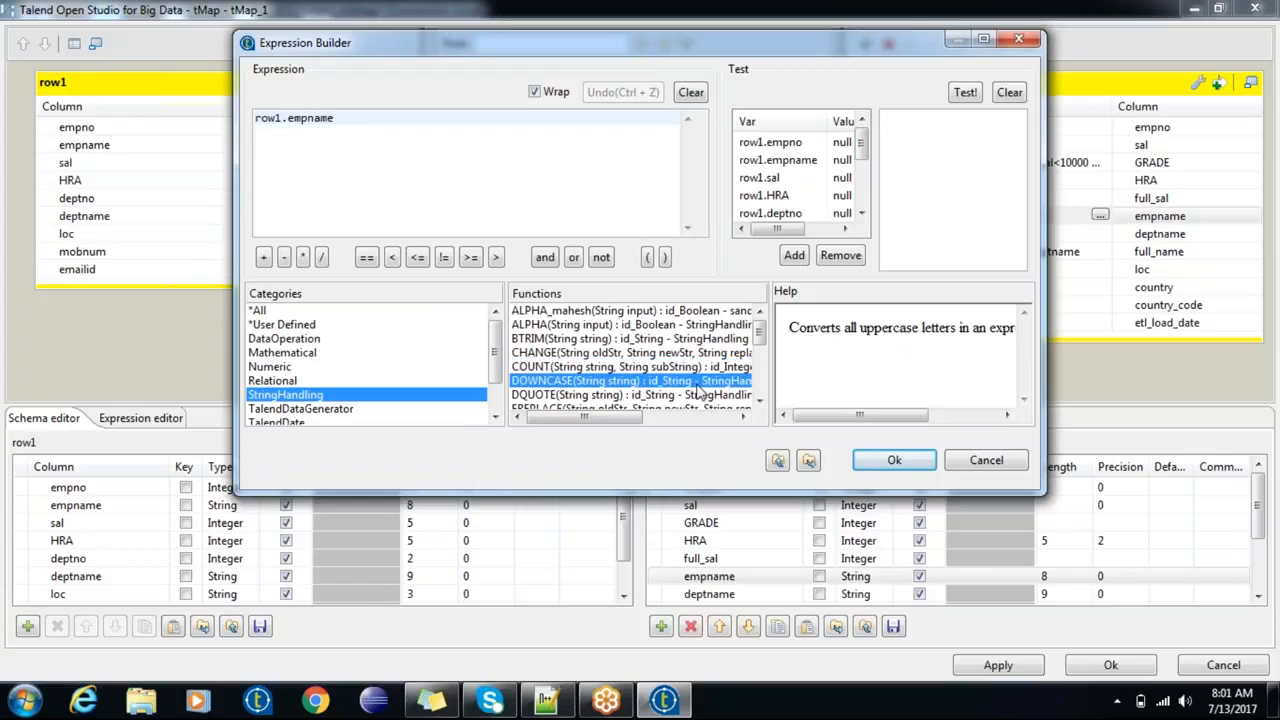
# Step: Look through the remaining StringHandling functions down to UPCASE and return to the beginning of the list
pyautogui.click(759, 400)
pyautogui.click(759, 400)
pyautogui.click(759, 400)
pyautogui.click(759, 400)
pyautogui.click(759, 400)
pyautogui.click(759, 400)
pyautogui.click(759, 400)
pyautogui.click(759, 400)
pyautogui.click(759, 400)
pyautogui.click(759, 400)
pyautogui.click(759, 400)
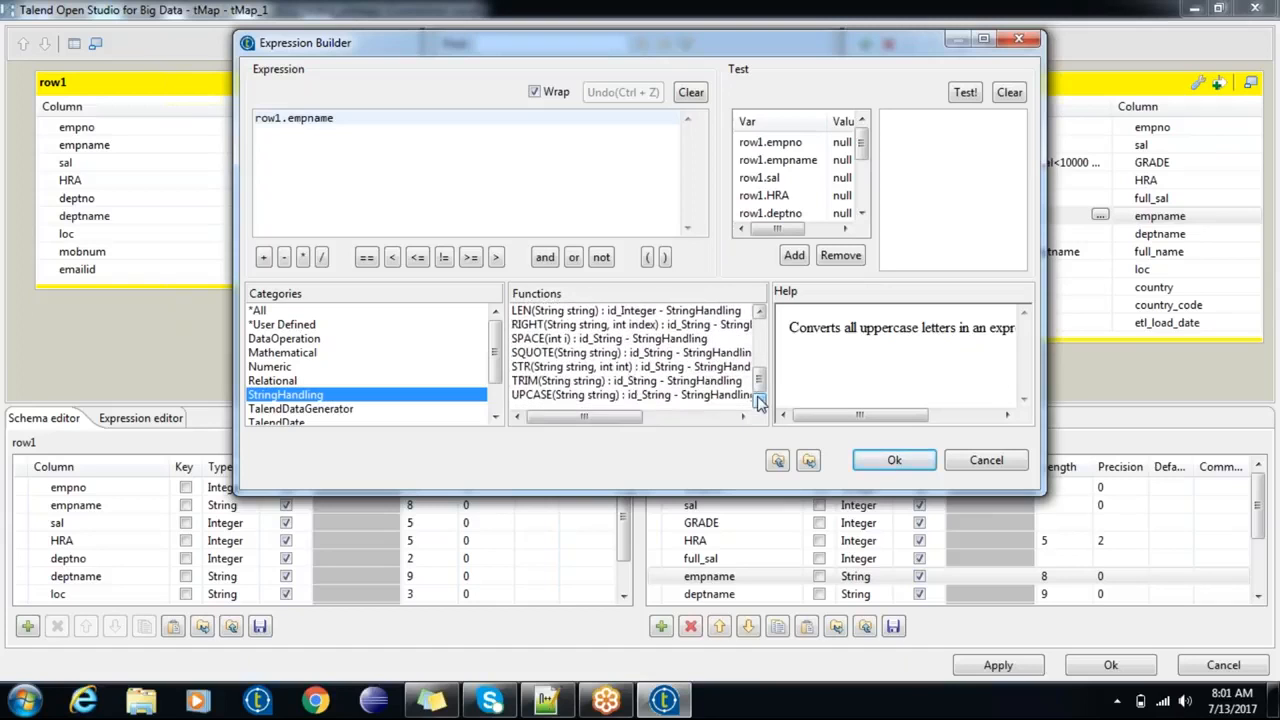
pyautogui.moveTo(759, 390); pyautogui.dragTo(759, 342)
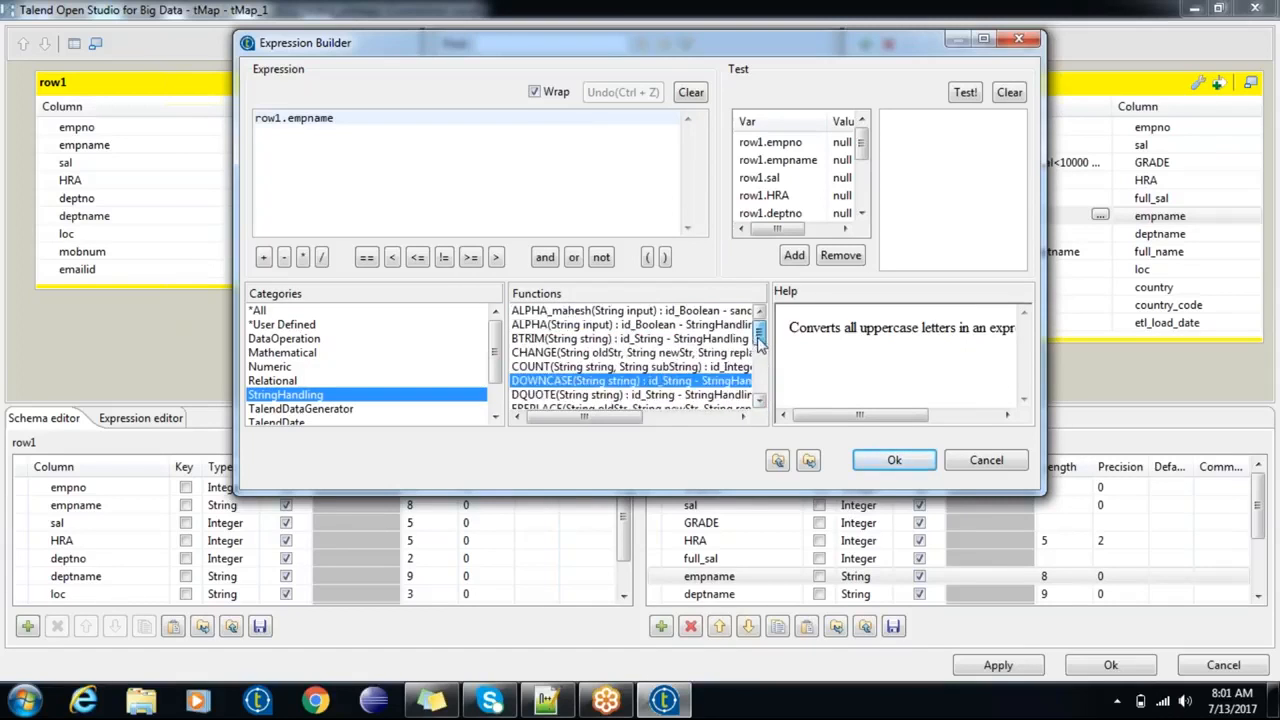
# Step: Cancel the Expression Builder, accept the tMap_1 mapping and save job_tmap9
pyautogui.click(985, 461)
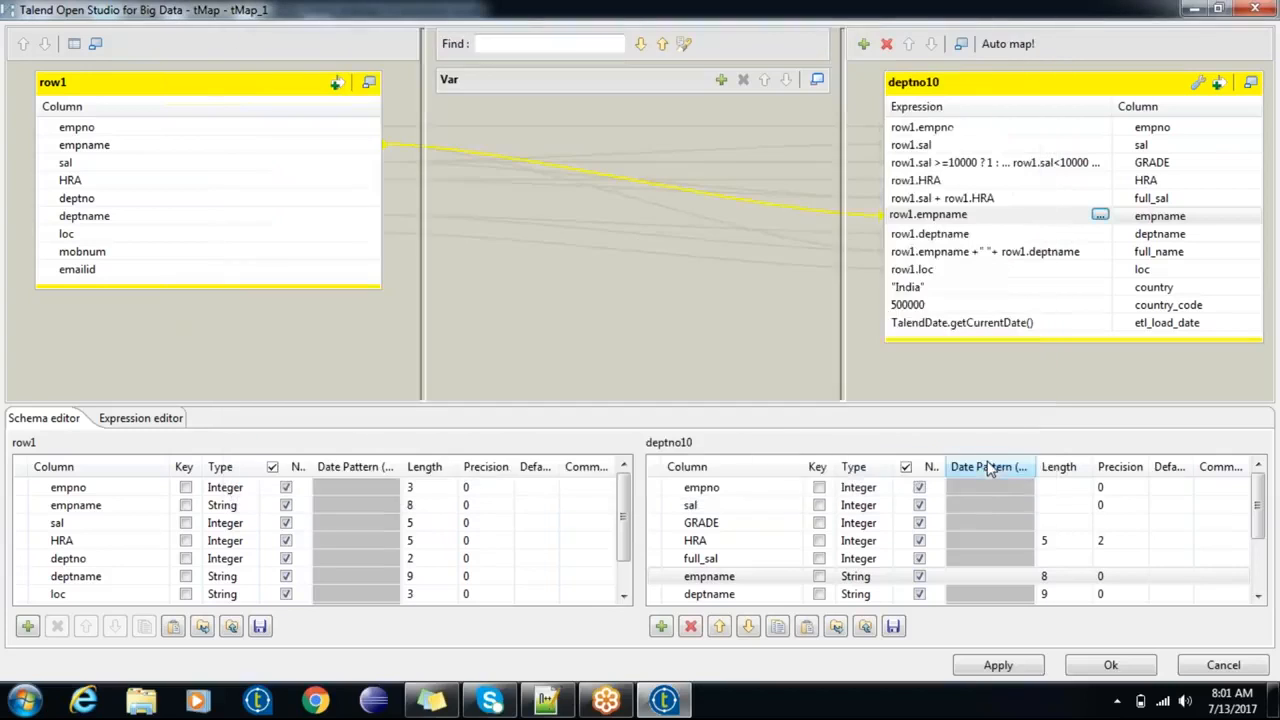
pyautogui.click(1112, 666)
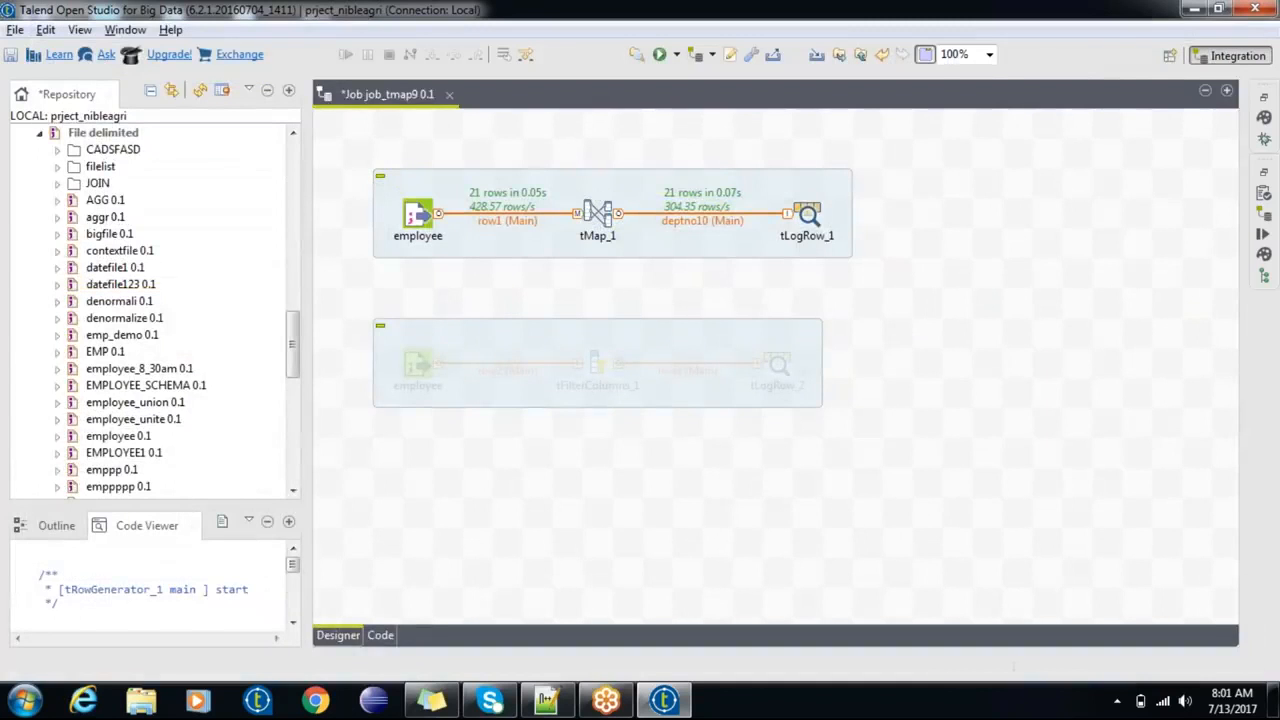
pyautogui.hotkey('ctrl', 's')
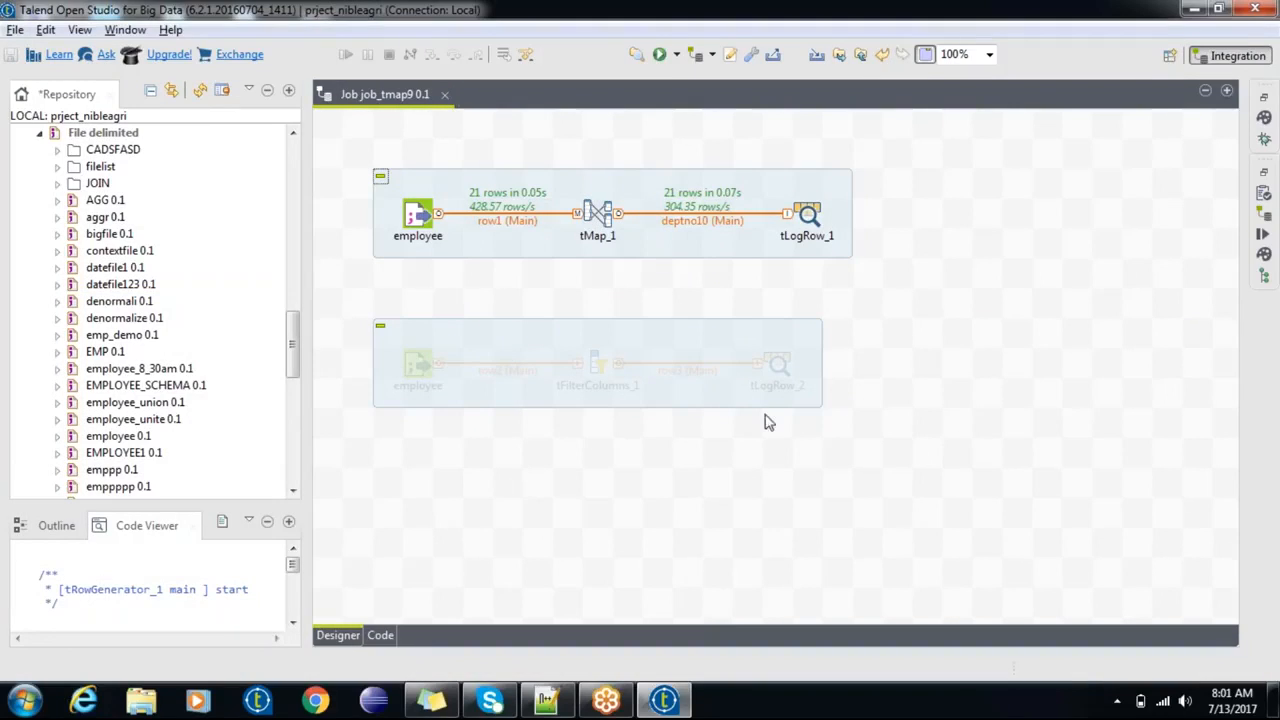